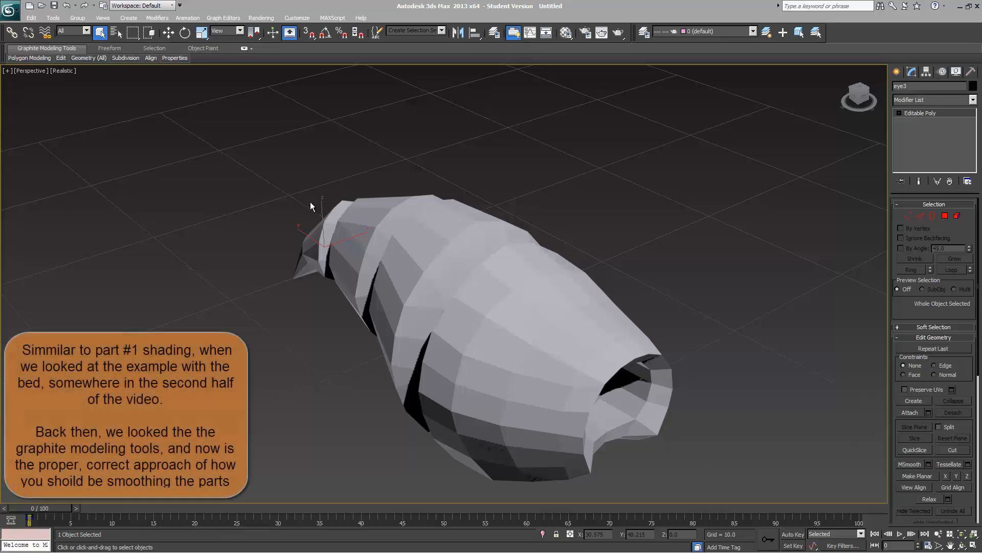
- Hide every object except the large front body piece with the round opening
left_click(504, 286)
right_click(664, 233)
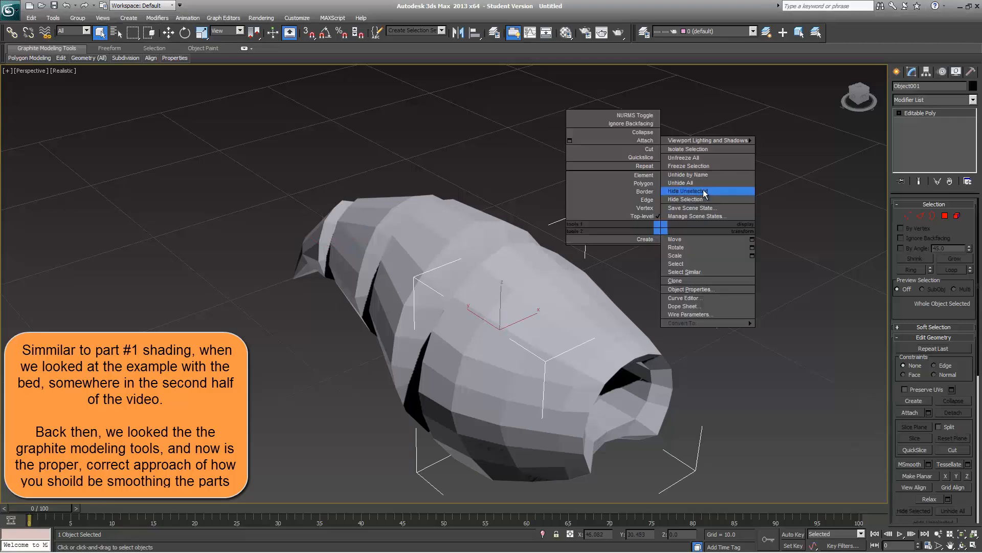
left_click(674, 207)
middle_click_drag(576, 294, 518, 359, "alt")
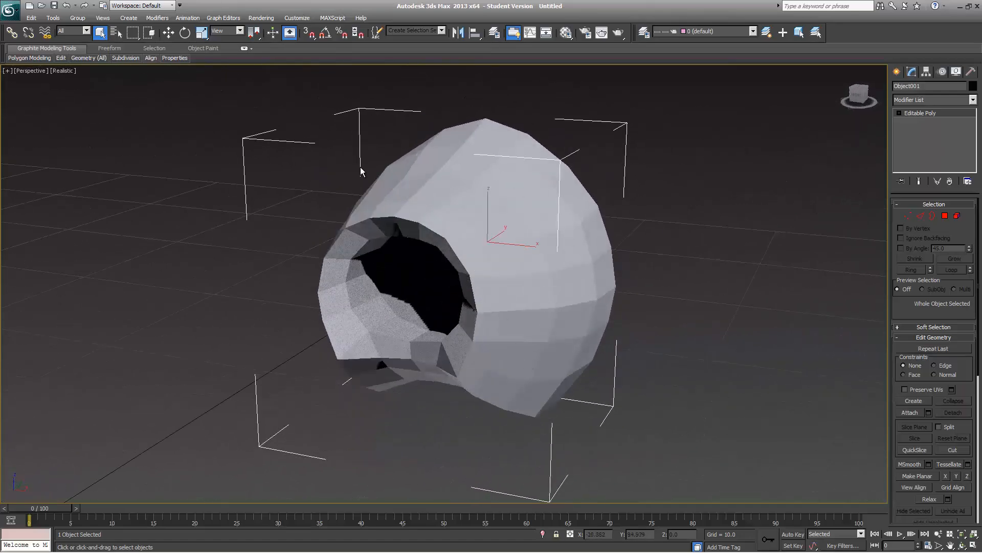
middle_click_drag(329, 216, 363, 213, "alt")
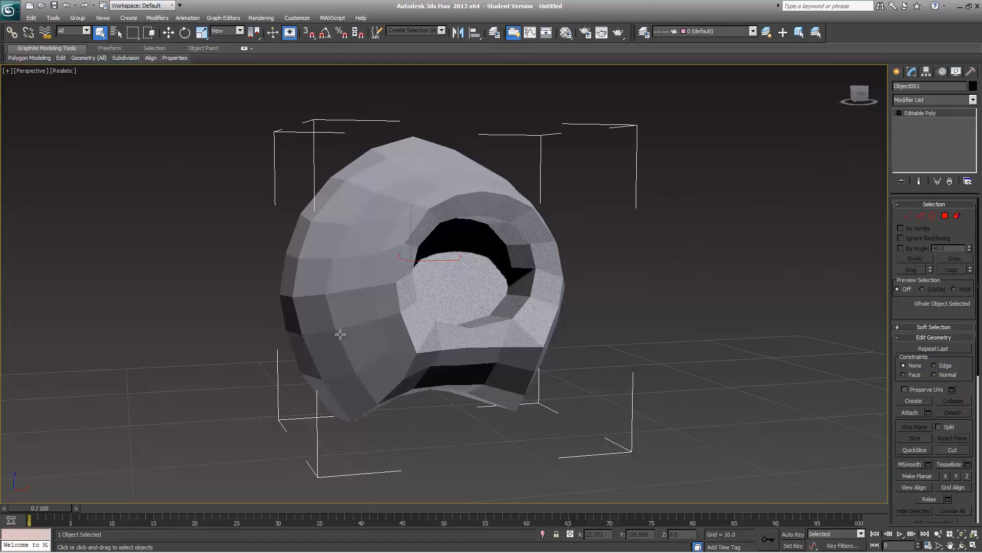
middle_click_drag(353, 373, 380, 414, "alt")
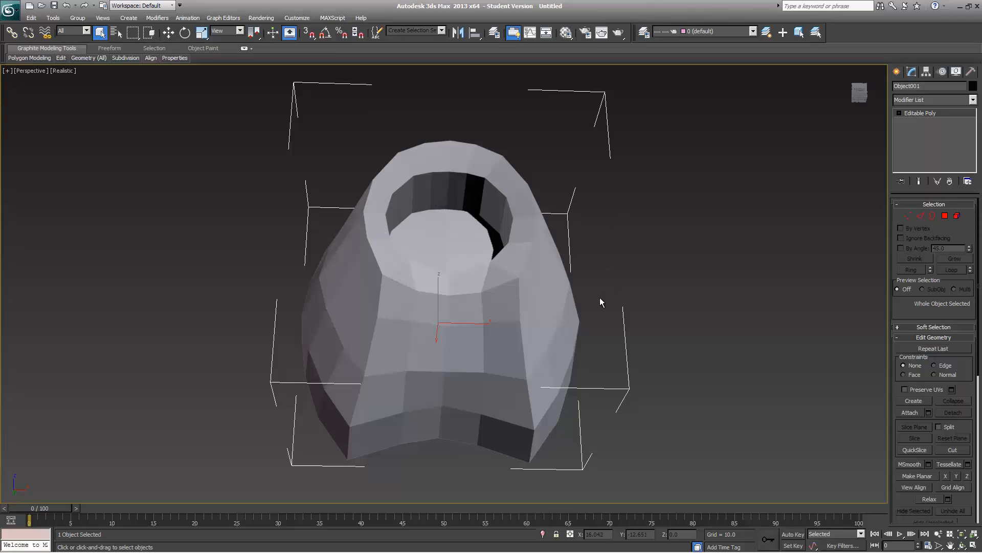
- Select all polygons of the piece and place the Smoothing Groups rollout directly below Selection, with the other polygon editing rollouts collapsed
key("4")
key("ctrl+a")
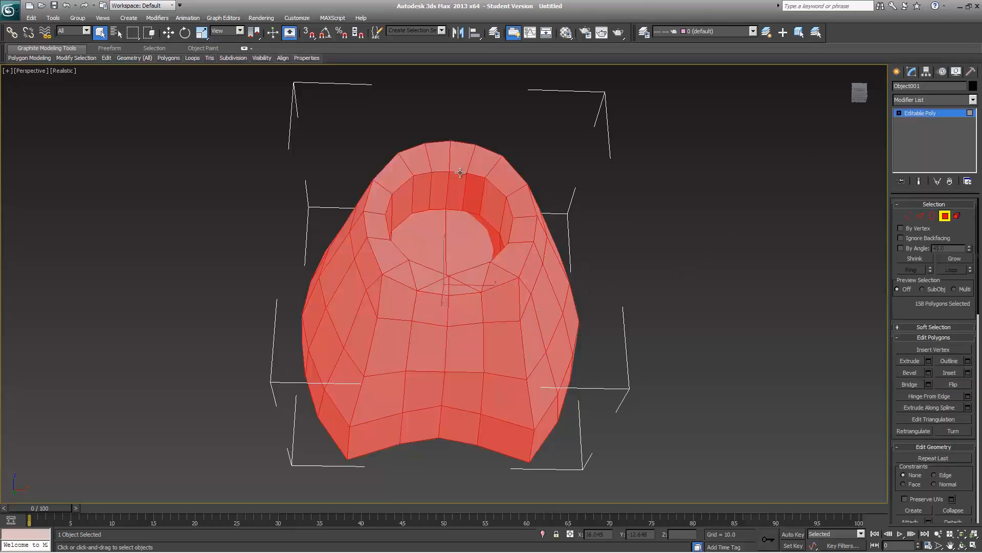
scroll(913, 309, "down", 4)
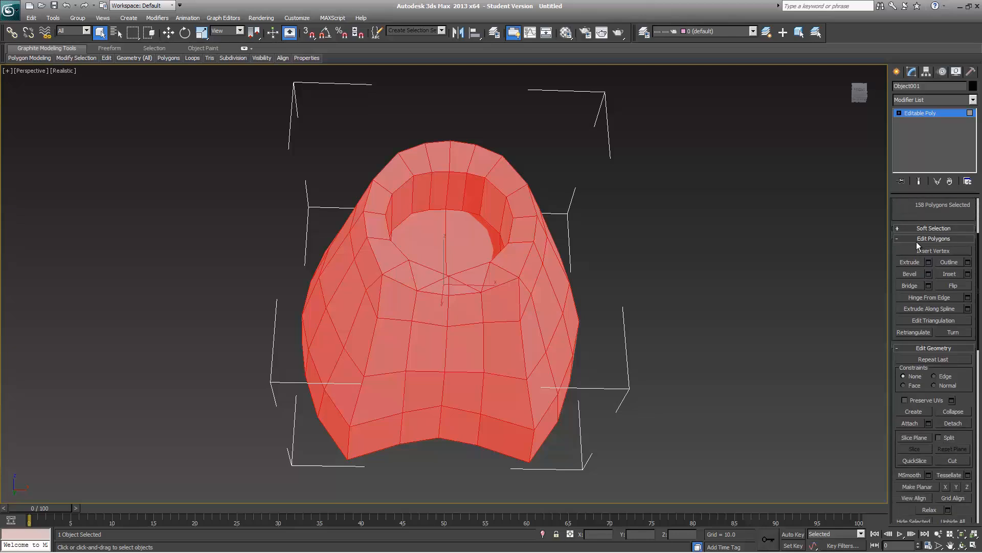
left_click(904, 239)
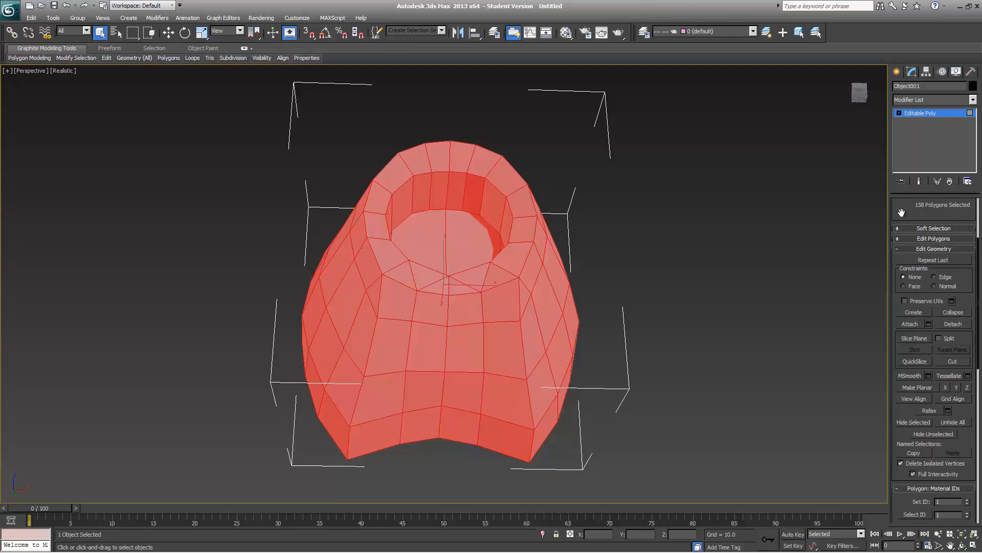
left_click(902, 250)
left_click(914, 319)
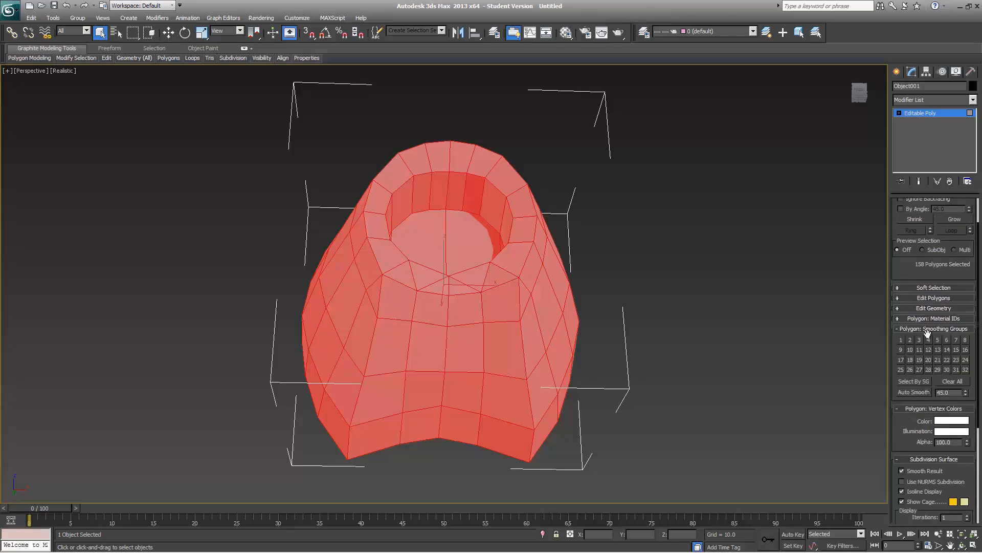
left_click_drag(926, 330, 929, 287)
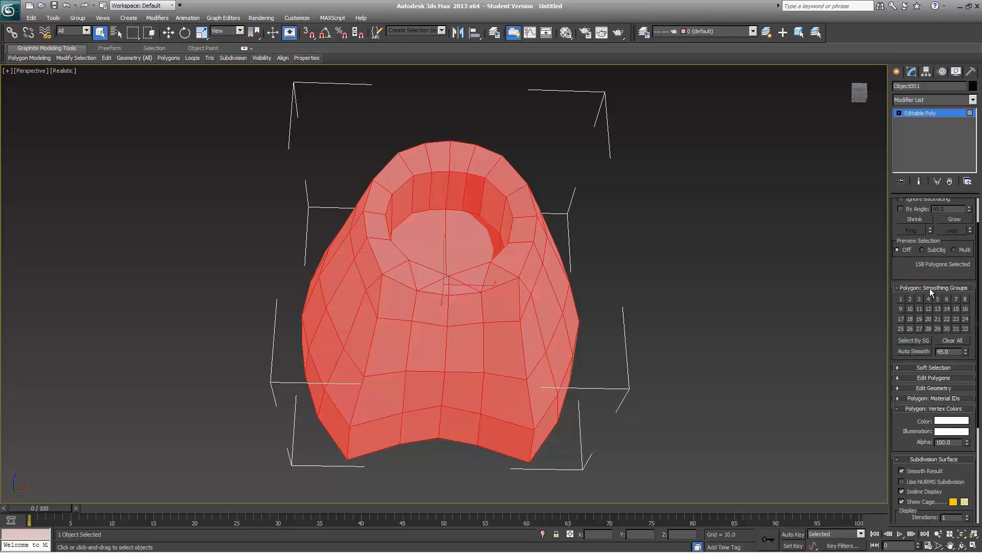
scroll(926, 307, "up", 2)
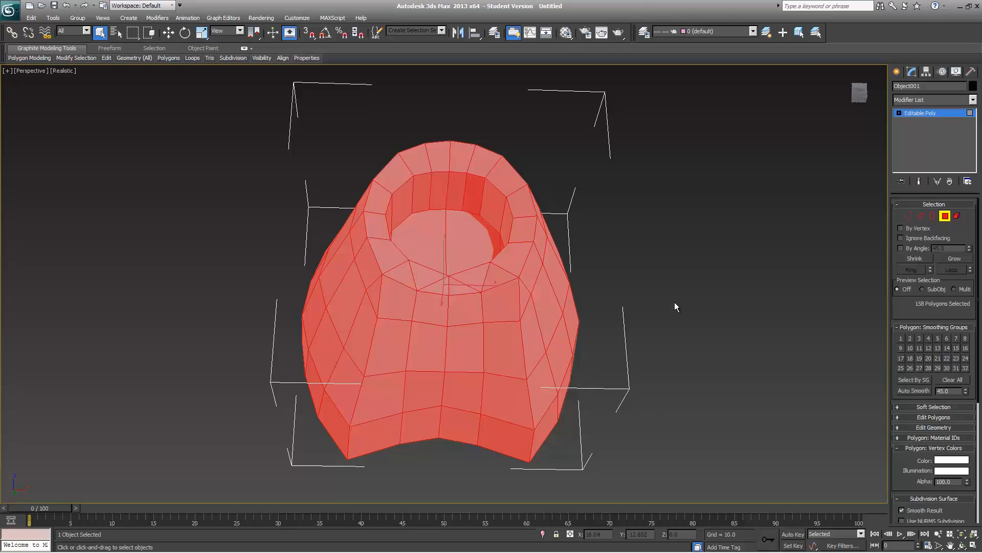
- Assign smoothing group 1 to all polygons and inspect the shading with and without selection highlighting and edged faces
left_click(901, 338)
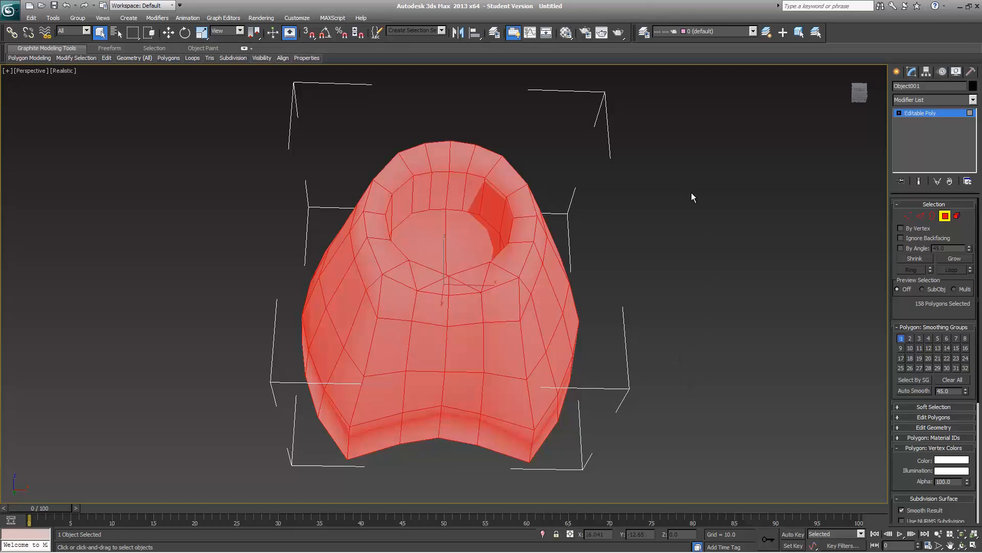
key("F2")
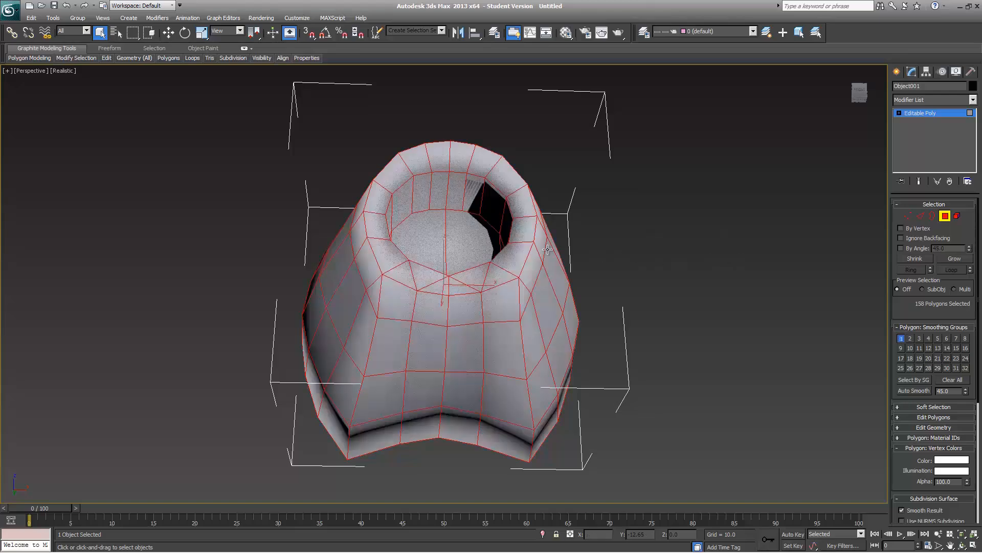
mouse_move(532, 254)
middle_mouse_down("alt")
mouse_move(540, 268)
mouse_move(610, 282)
mouse_move(622, 307)
mouse_move(562, 279)
middle_mouse_up("alt")
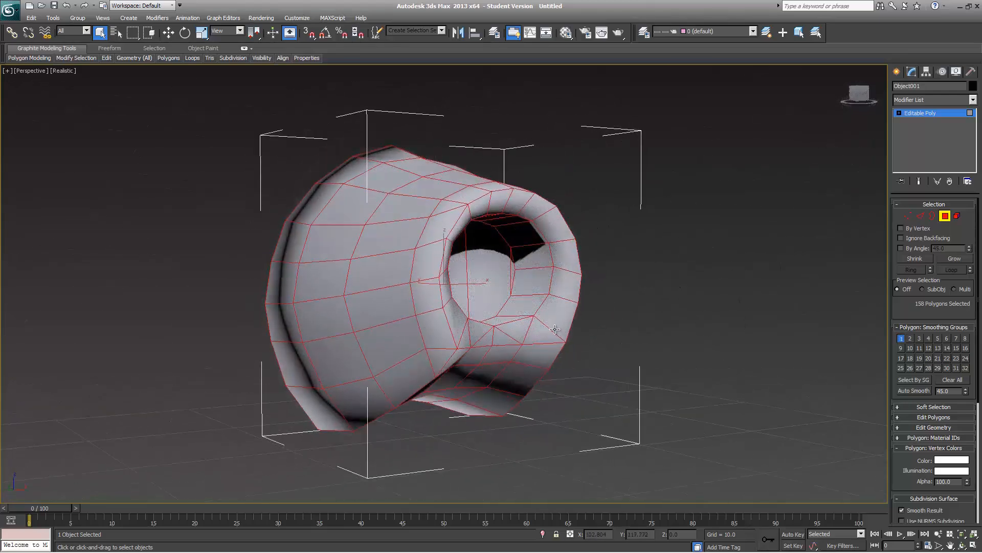
key("F4")
key("F2")
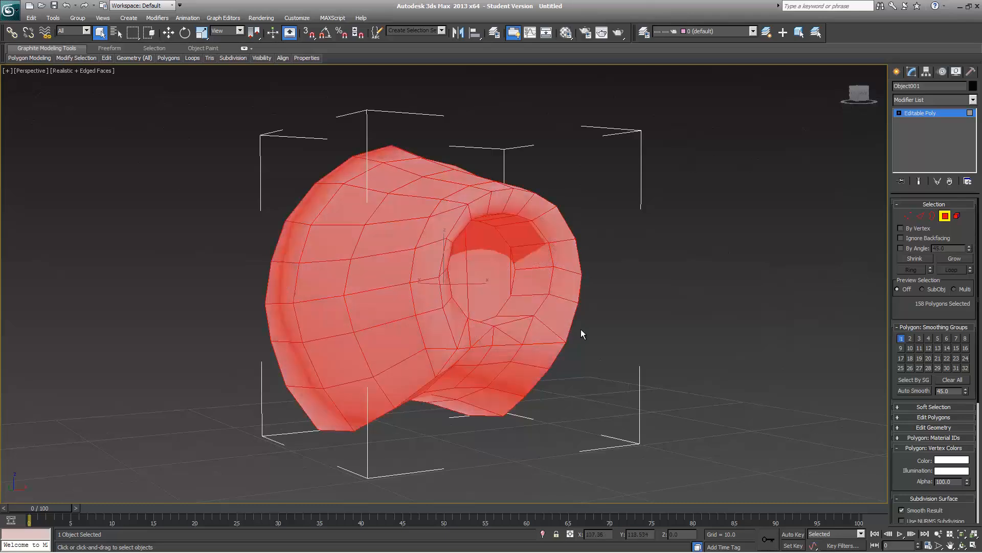
key("F2")
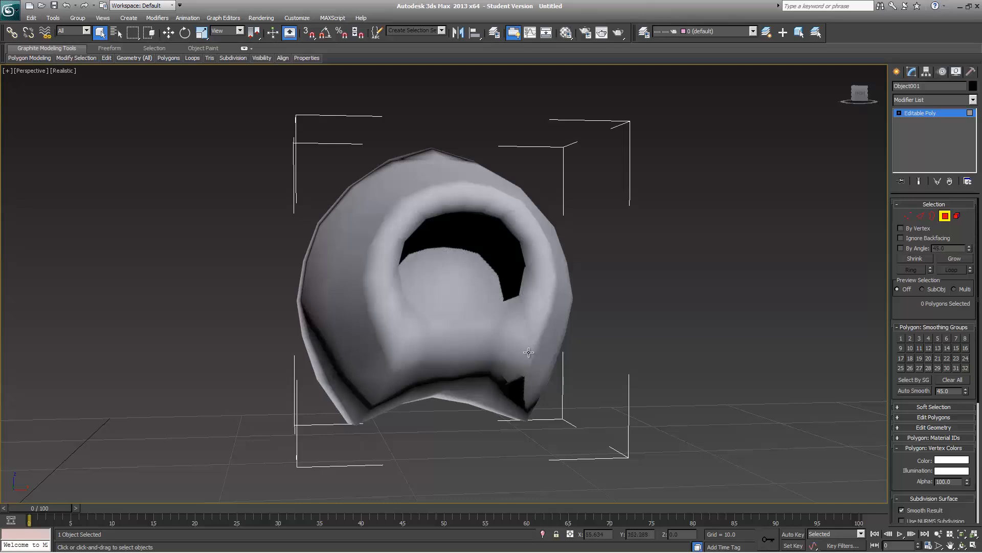
key("F4")
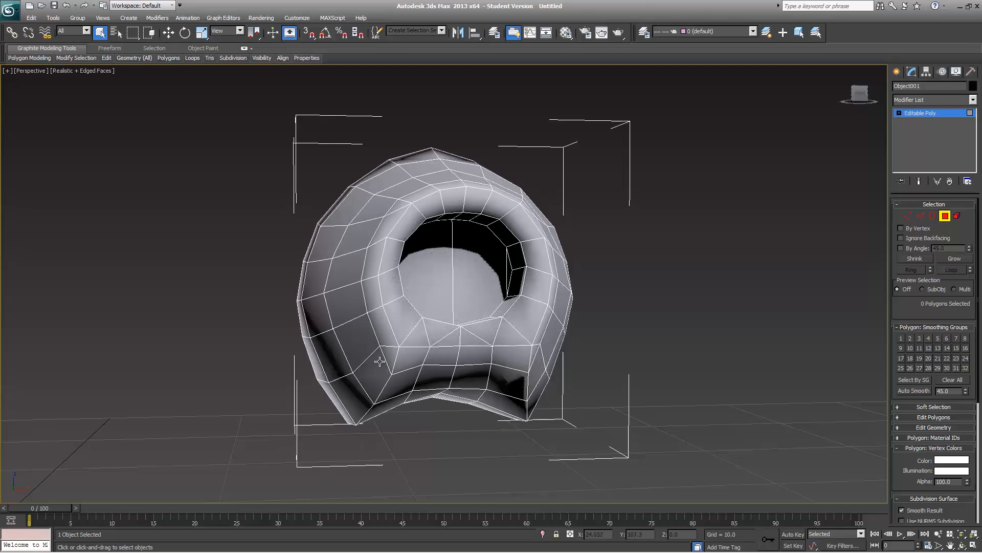
middle_click_drag(582, 315, 498, 316, "alt")
key("F4")
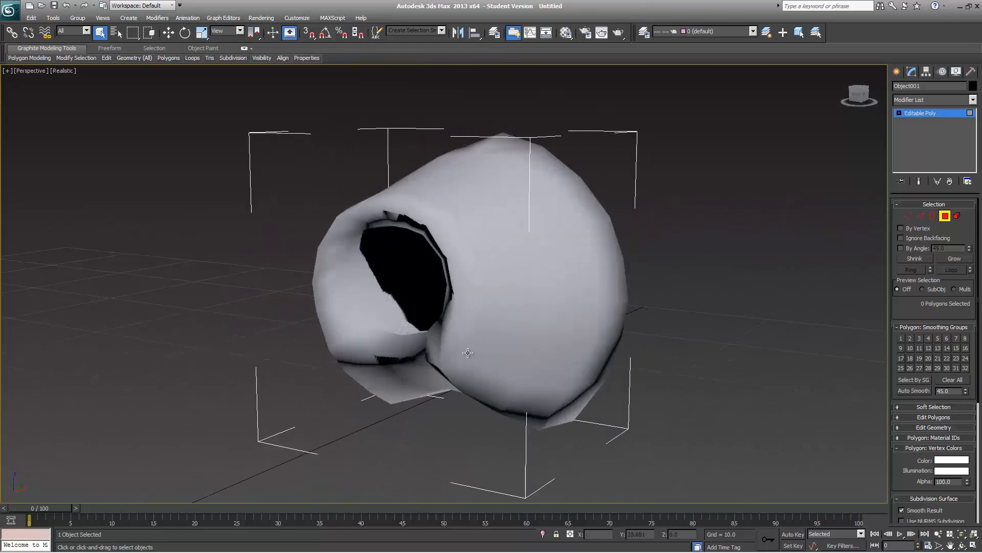
- Check the smoothing group of all polygons and turn on the edged-faces display
key("ctrl+a")
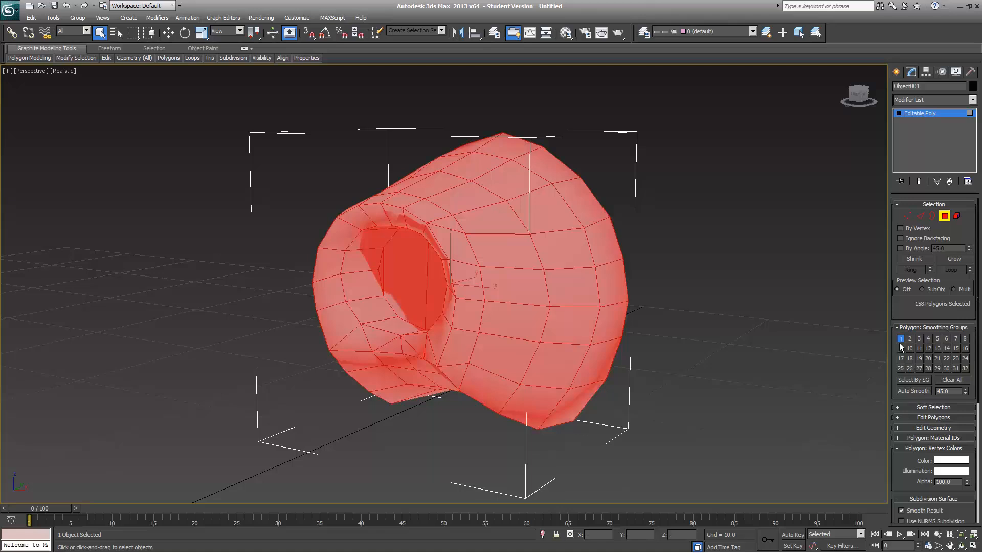
key("ctrl+z")
key("F4")
- Select a band of polygons across the outer shell, grow the selection, and extend it down to the shell's lower edge
left_click(580, 297)
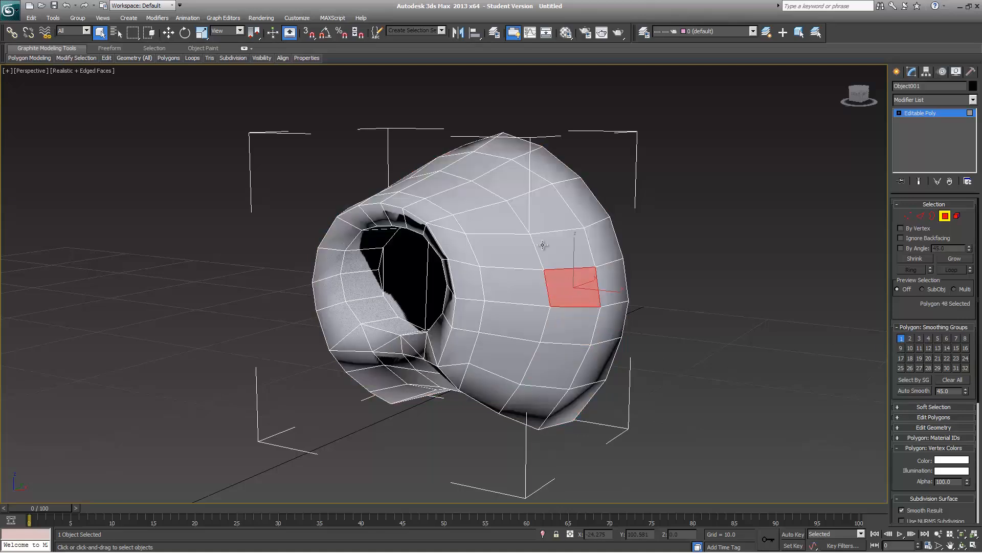
left_click(557, 245, "ctrl")
left_click(537, 205, "ctrl")
left_click(499, 175, "ctrl")
left_click(458, 156, "ctrl")
left_click(480, 165, "ctrl")
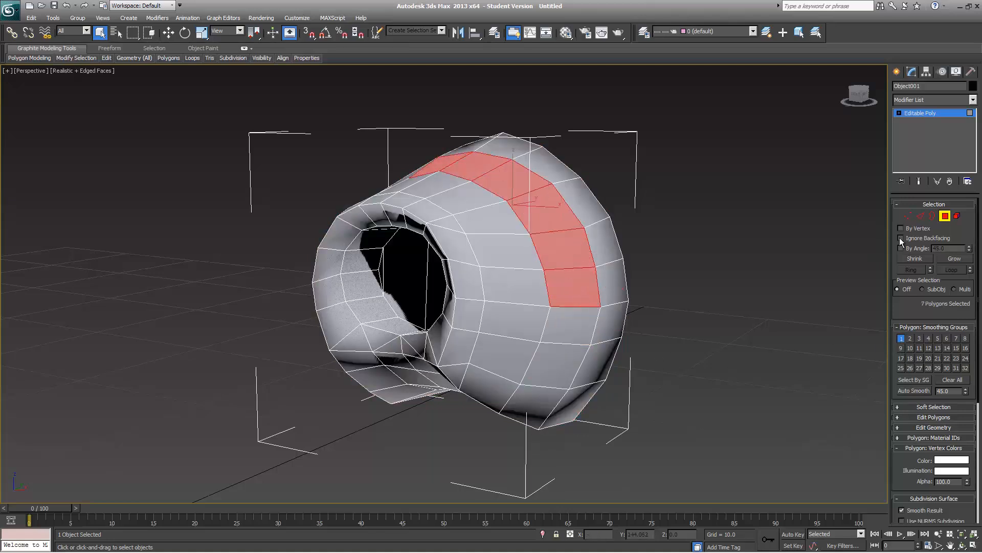
left_click(955, 258)
left_click(594, 372, "ctrl")
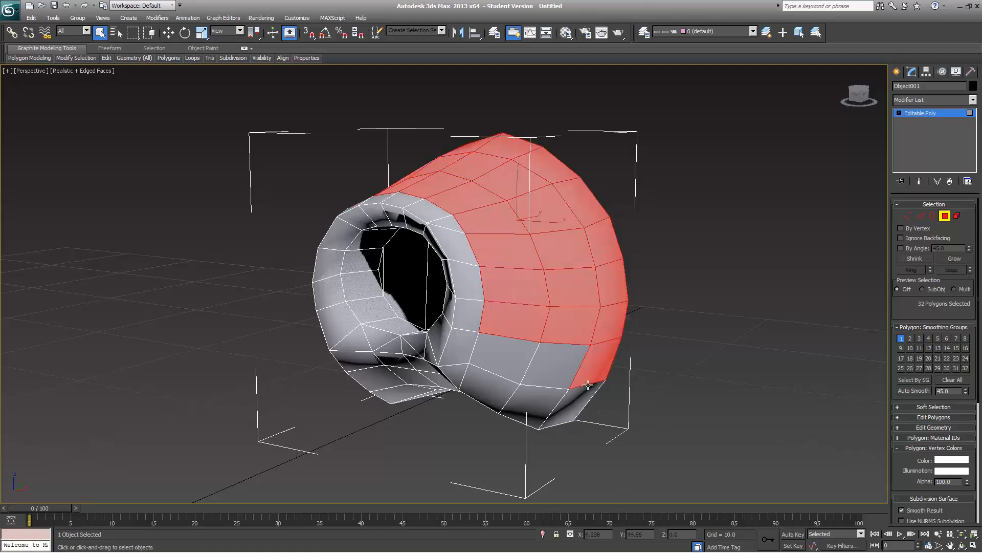
left_click(577, 401, "ctrl")
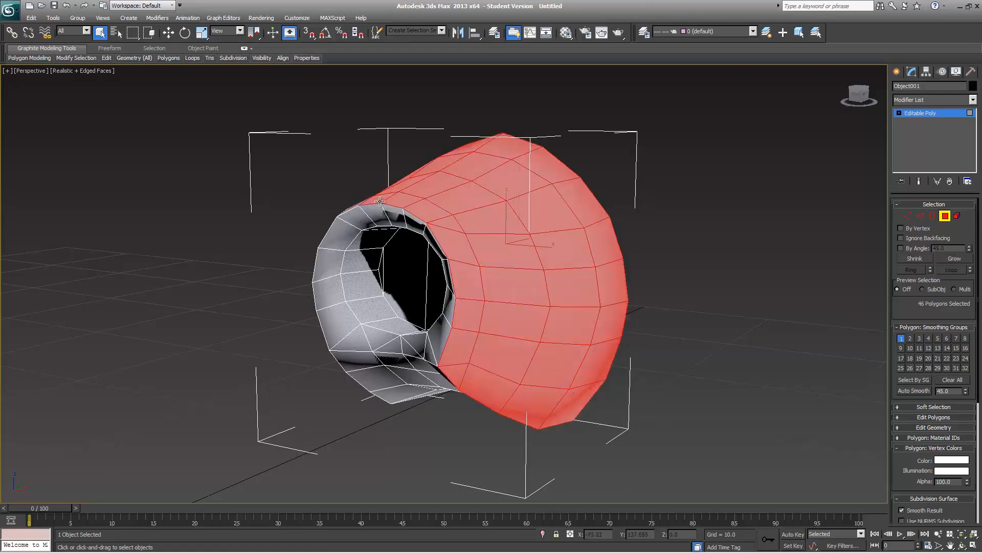
- Add the remaining outer shell polygons on the opposite side to the selection
middle_click_drag(405, 204, 477, 283, "alt")
left_click(488, 257, "ctrl")
left_click(471, 272, "ctrl")
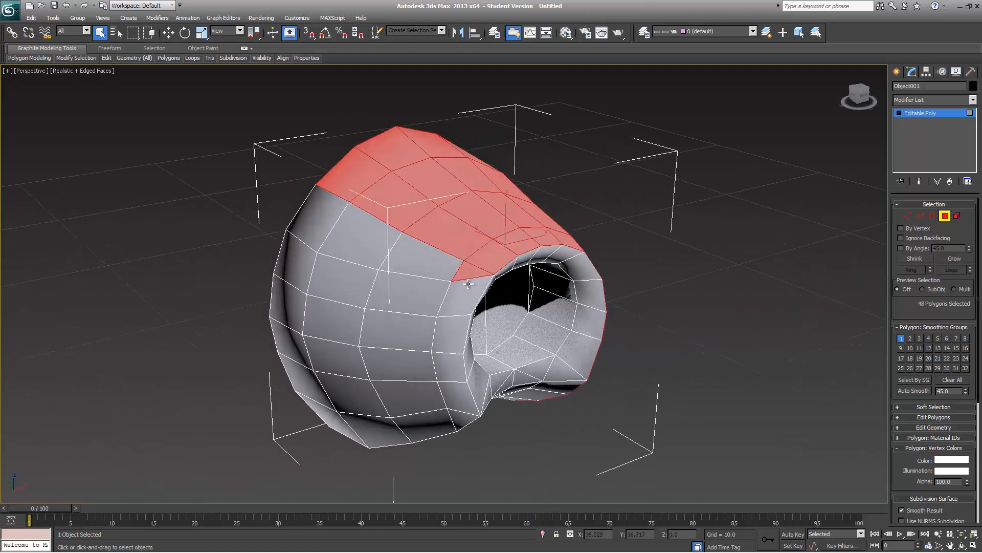
left_click(307, 236, "ctrl")
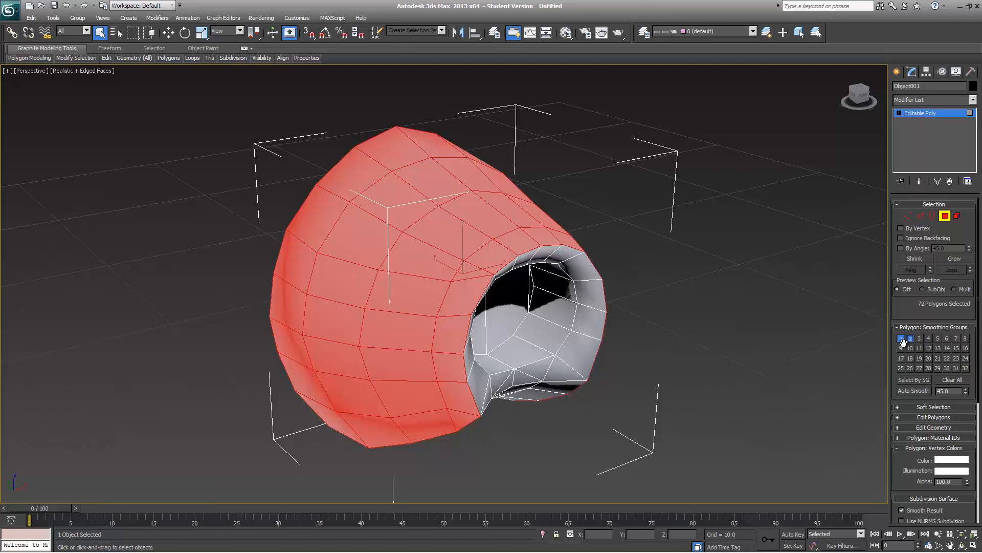
- Leave the outer shell polygons in smoothing group 2 only by removing group 1, and inspect the resulting shading
left_click(901, 340)
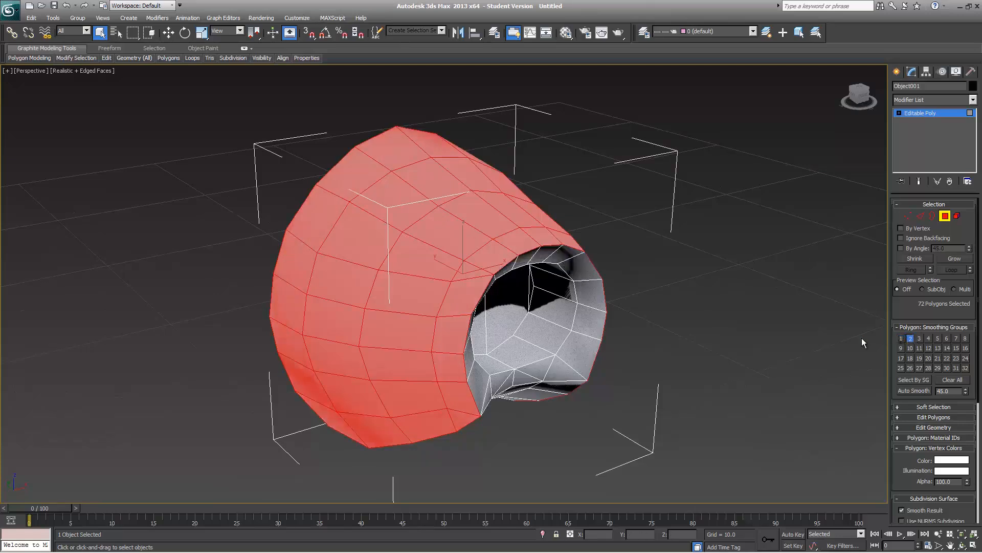
key("ctrl+d")
key("F4")
middle_click_drag(669, 315, 397, 335, "alt")
key("F4")
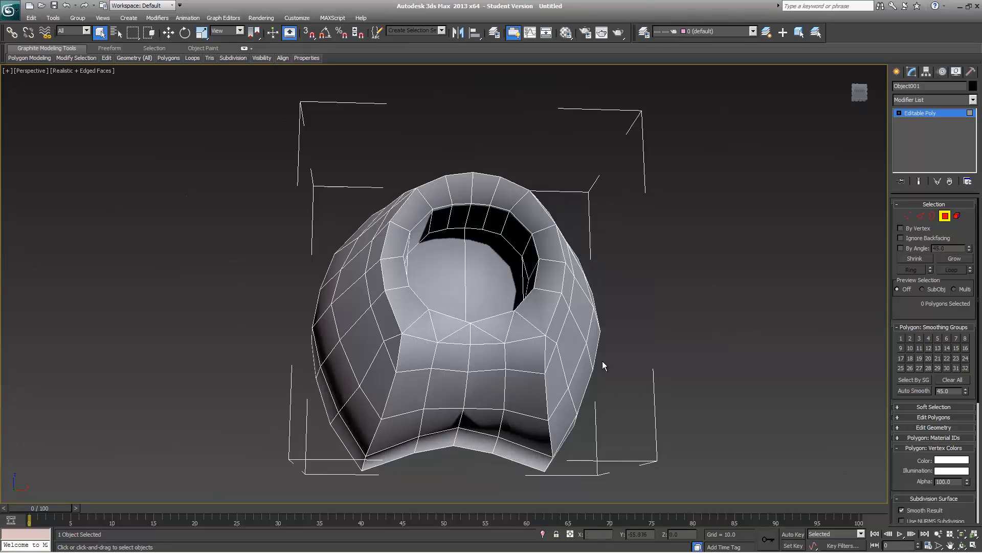
- Select the loop of polygons forming the upper rim around the round opening
left_click(397, 301)
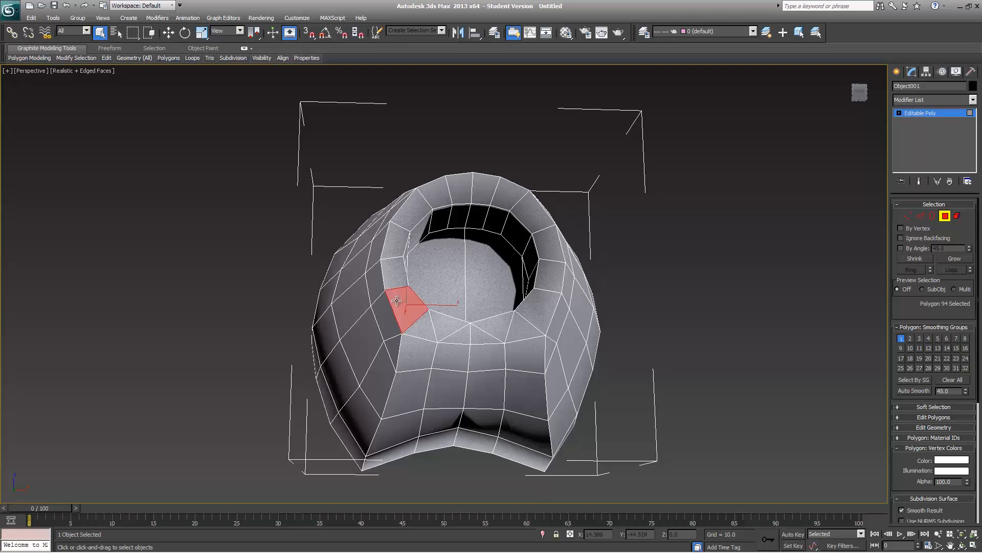
key("ctrl+z")
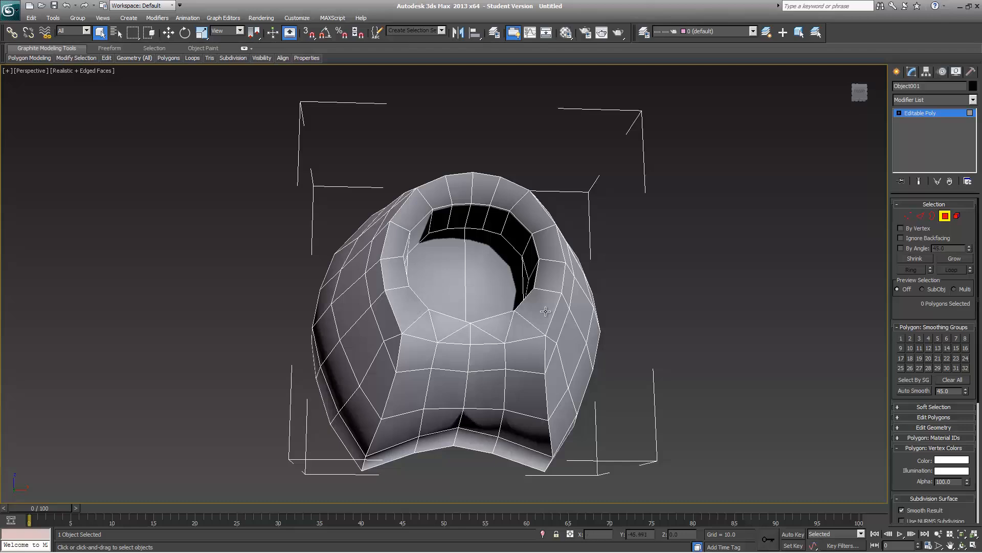
left_click(413, 309)
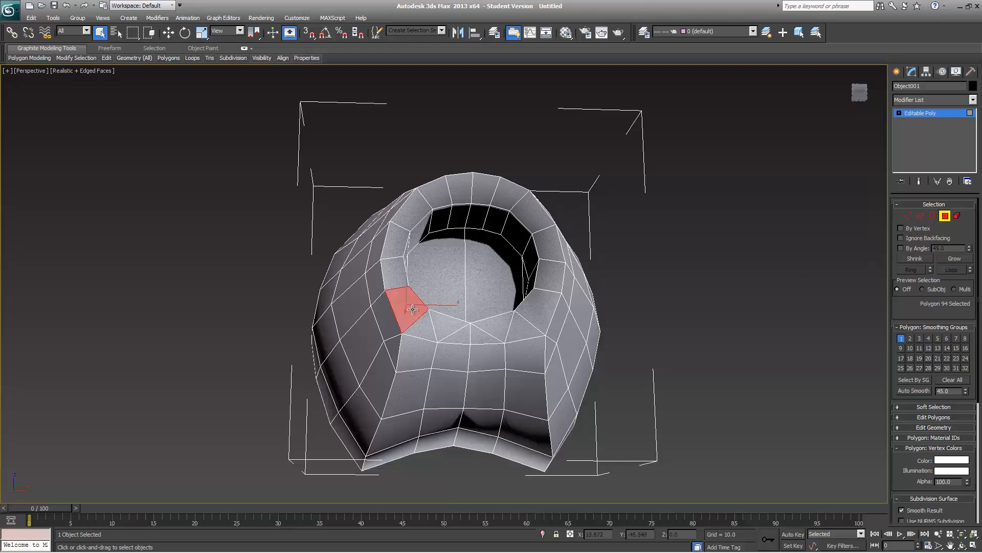
left_click(401, 276, "shift")
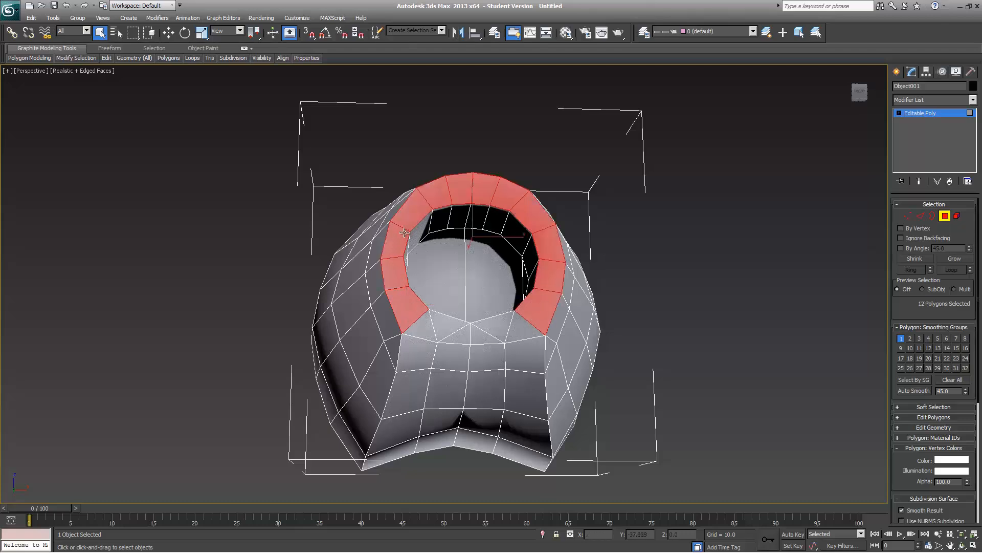
- Add the six small faces below the opening to the selection to complete the rim ring
left_click(499, 327, "ctrl")
left_click(520, 332, "ctrl")
left_click(482, 335, "ctrl")
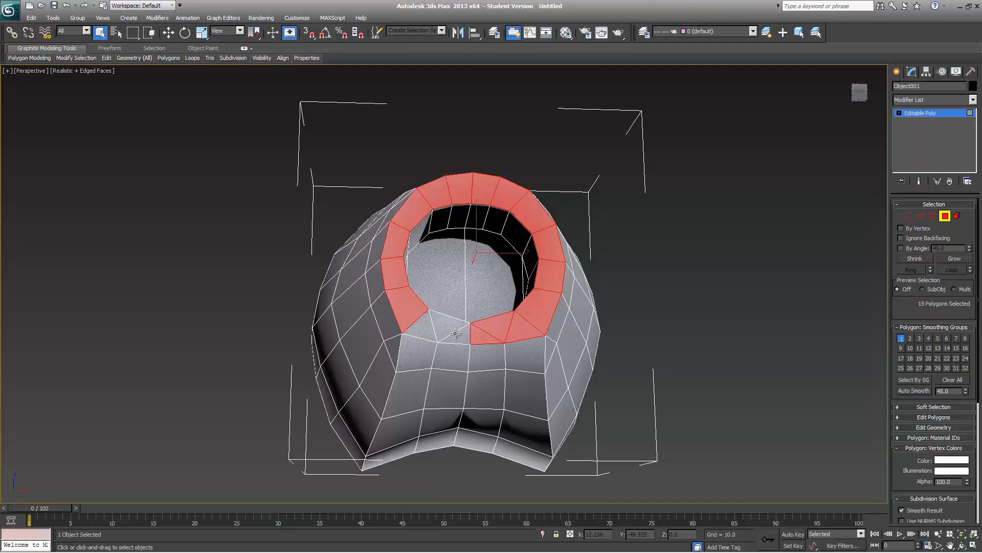
left_click(456, 335, "ctrl")
left_click(443, 325, "ctrl")
left_click(424, 329, "ctrl")
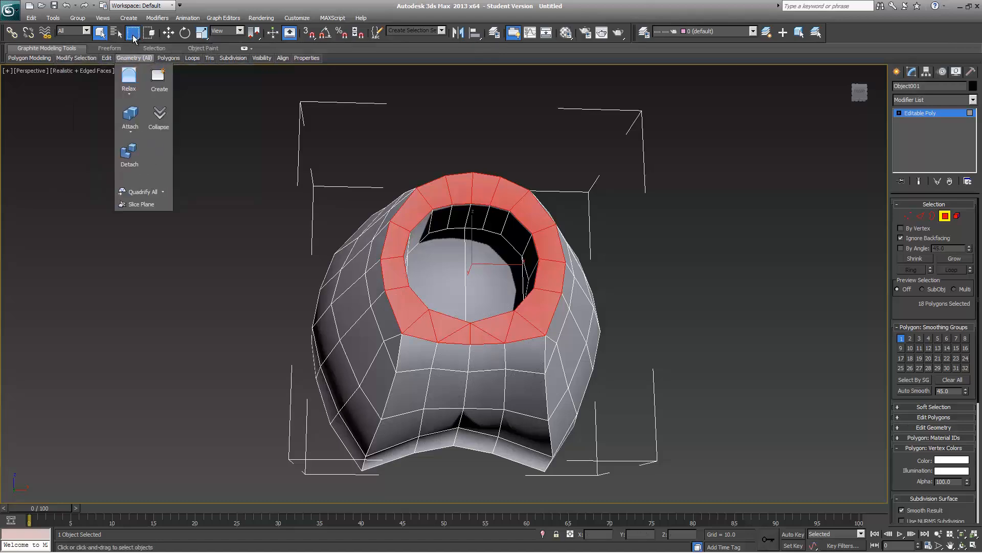
- Set the selection region to Lasso and keep only the rim ring polygons selected, excluding the stray face inside the opening
left_click_drag(133, 39, 134, 102)
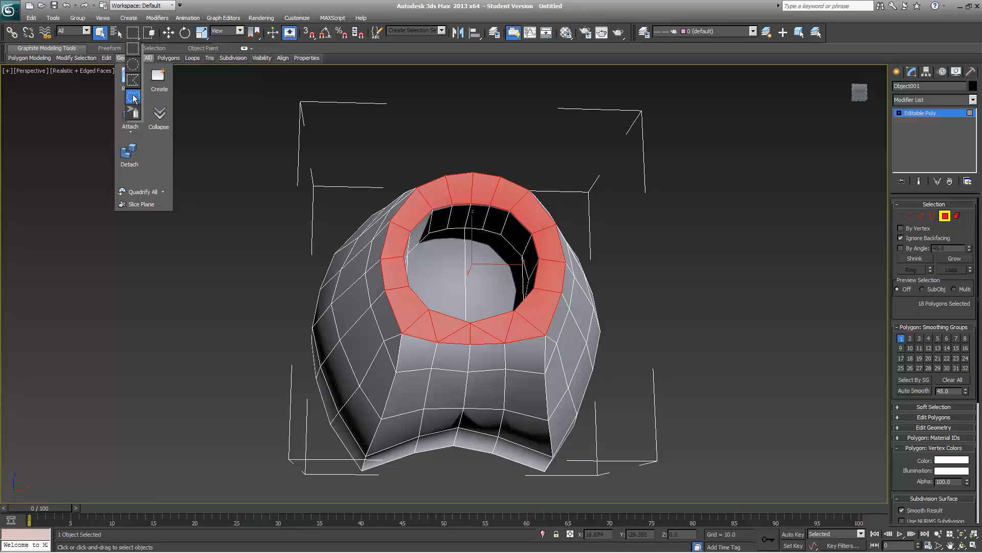
left_click_drag(132, 100, 133, 100)
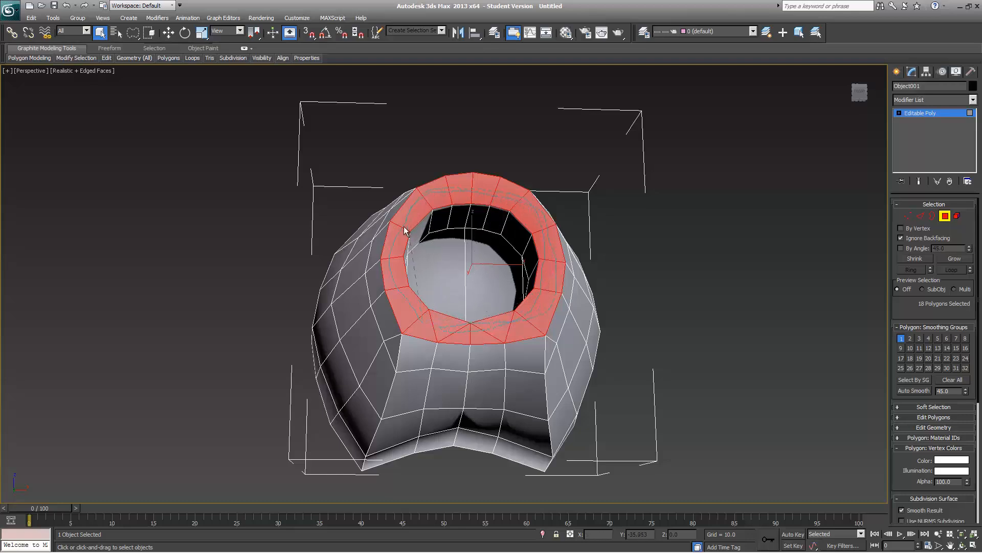
left_click(463, 240, "ctrl")
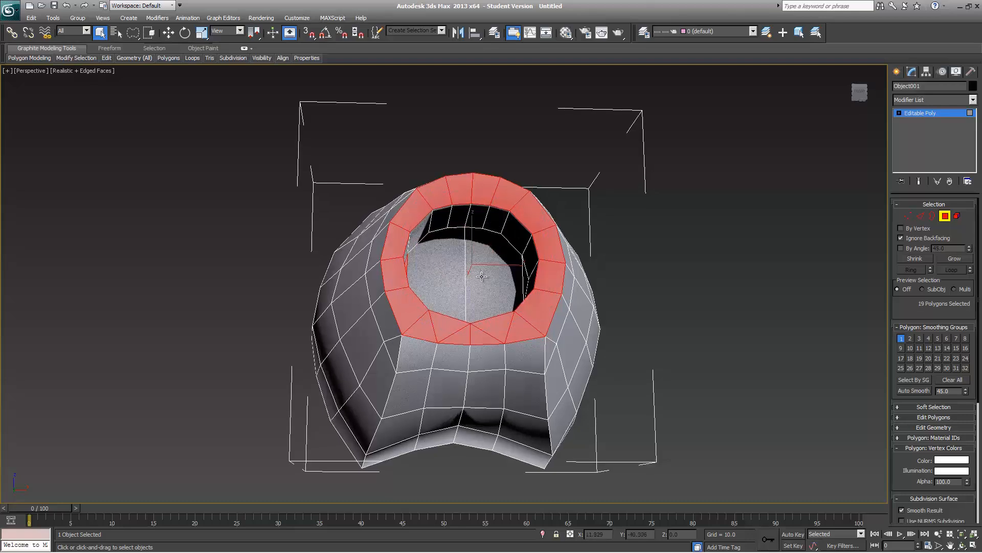
middle_click_drag(441, 277, 482, 246, "alt")
left_click(423, 271, "alt")
- Remove the rim ring polygons from smoothing group 1, deselect them and hide the edge display to inspect the shading
left_click(901, 338)
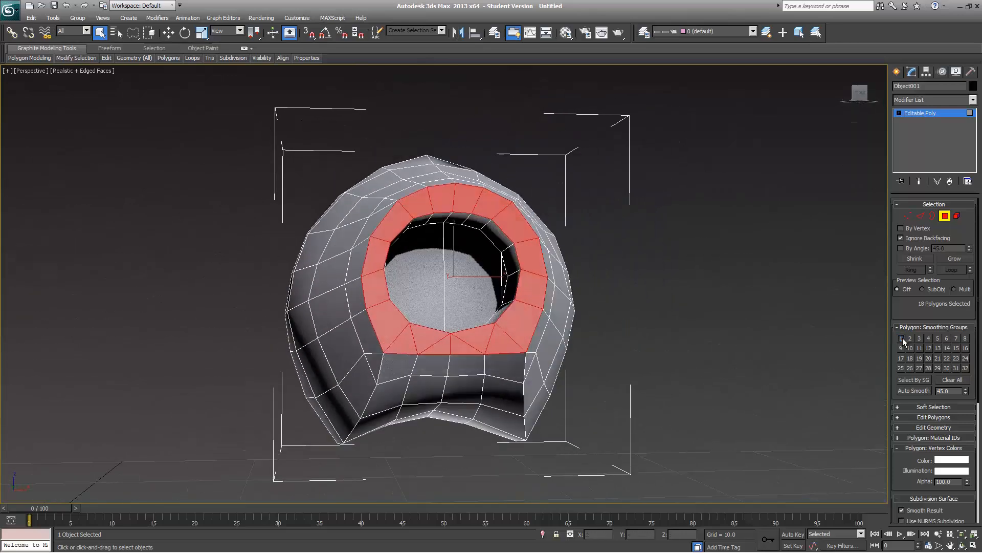
left_click(646, 358)
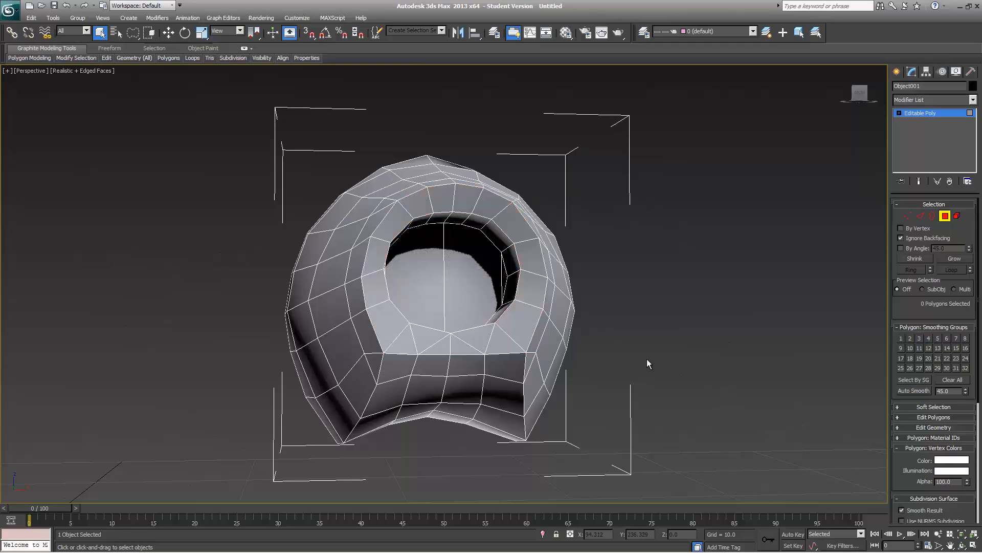
middle_click_drag(621, 357, 357, 272, "alt")
key("F4")
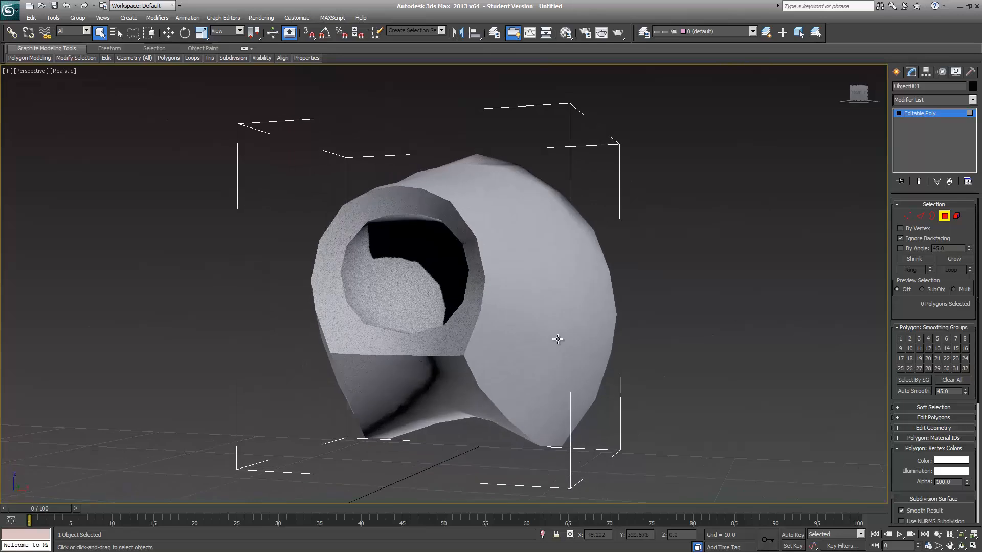
- Select the four polygons inside the round opening and move them from smoothing group 1 to group 4
left_click(394, 270)
middle_click_drag(444, 265, 476, 278, "alt")
left_click(448, 277, "ctrl")
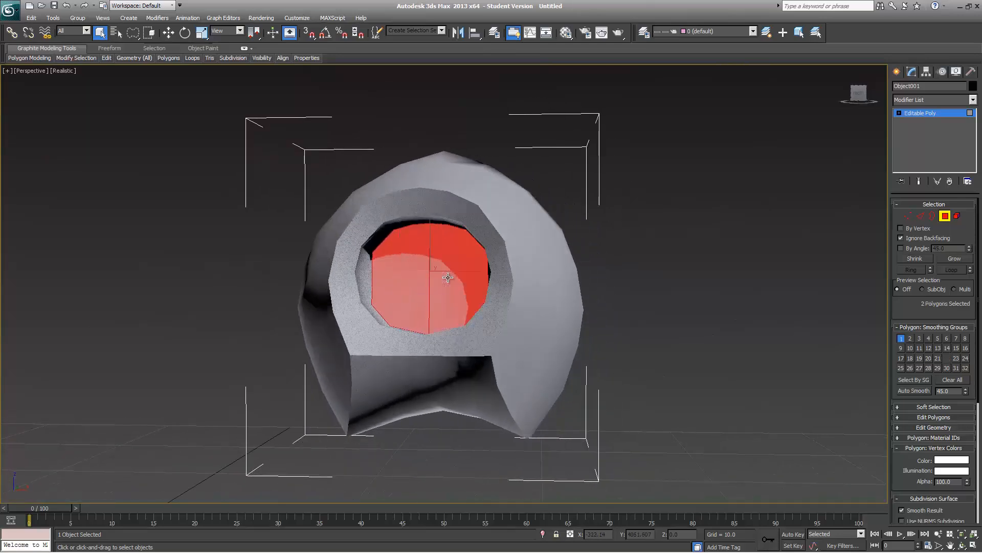
left_click(371, 285, "ctrl")
middle_click_drag(399, 278, 424, 278, "alt")
left_click(489, 277, "ctrl")
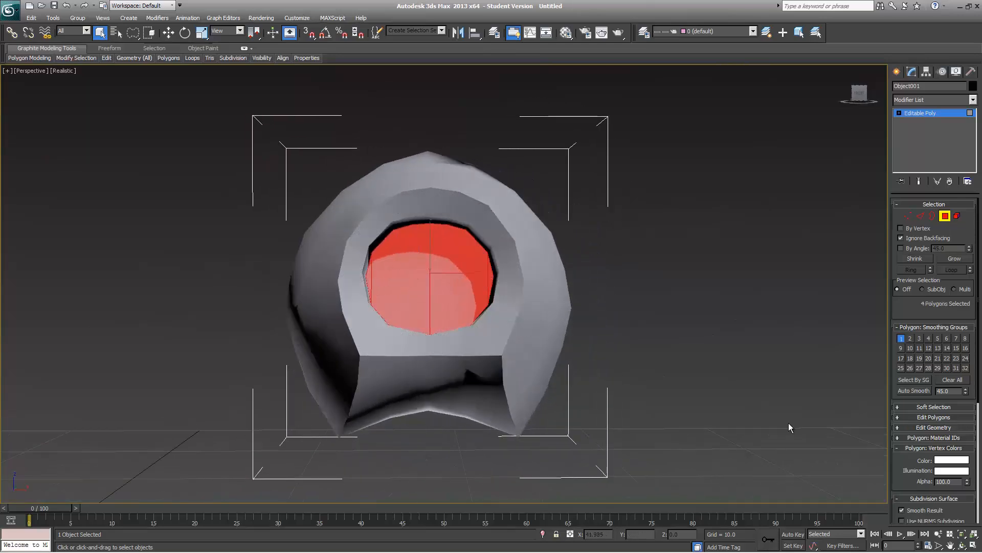
left_click(900, 339)
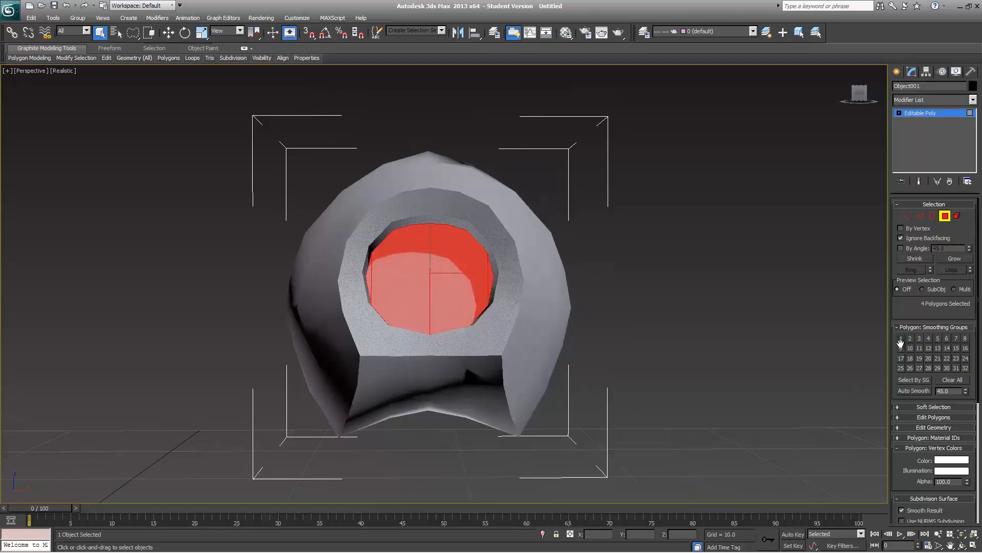
left_click(929, 339)
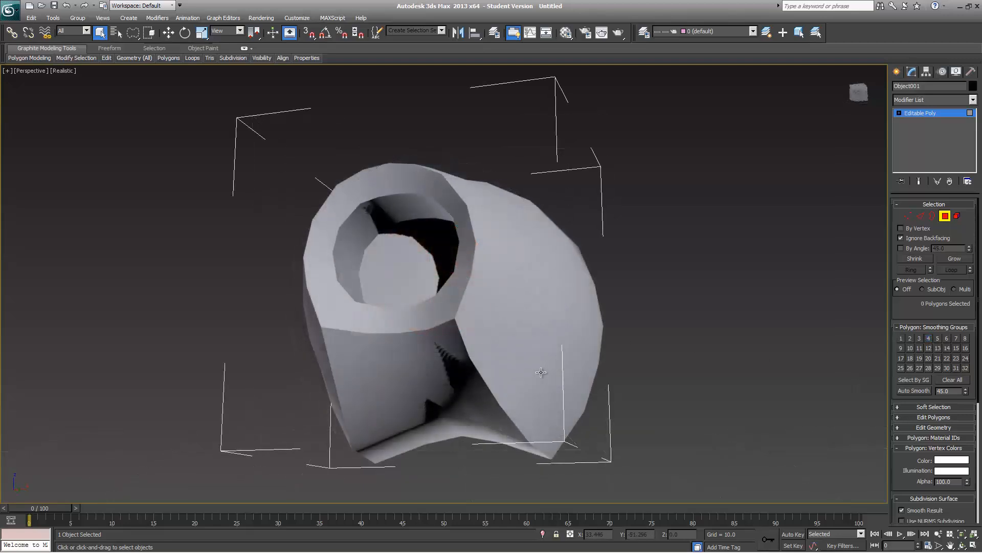
- Examine the smoothing group assignments of the inner and outer polygons on either side of the lower side edge
middle_click_drag(553, 382, 532, 323, "alt")
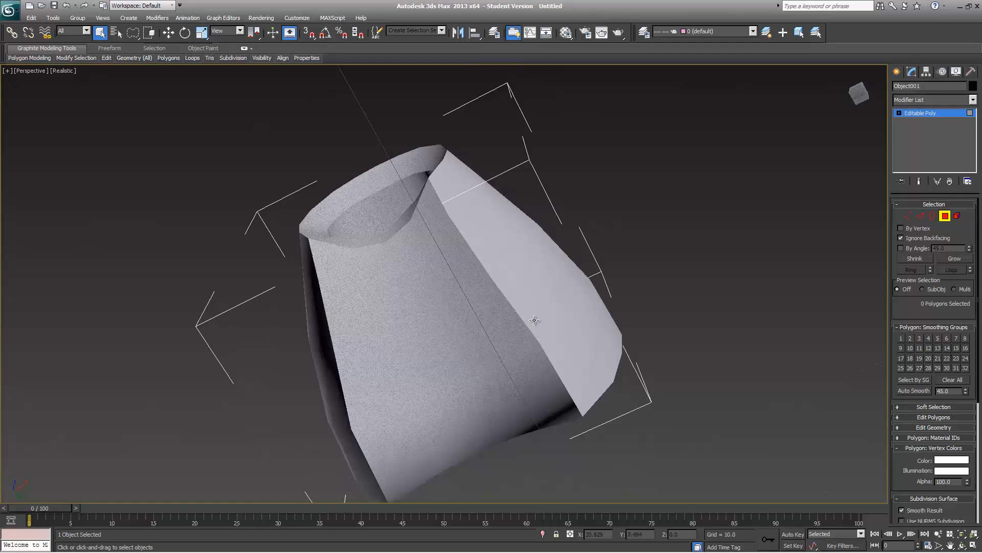
left_click(545, 387)
left_click(576, 376, "ctrl")
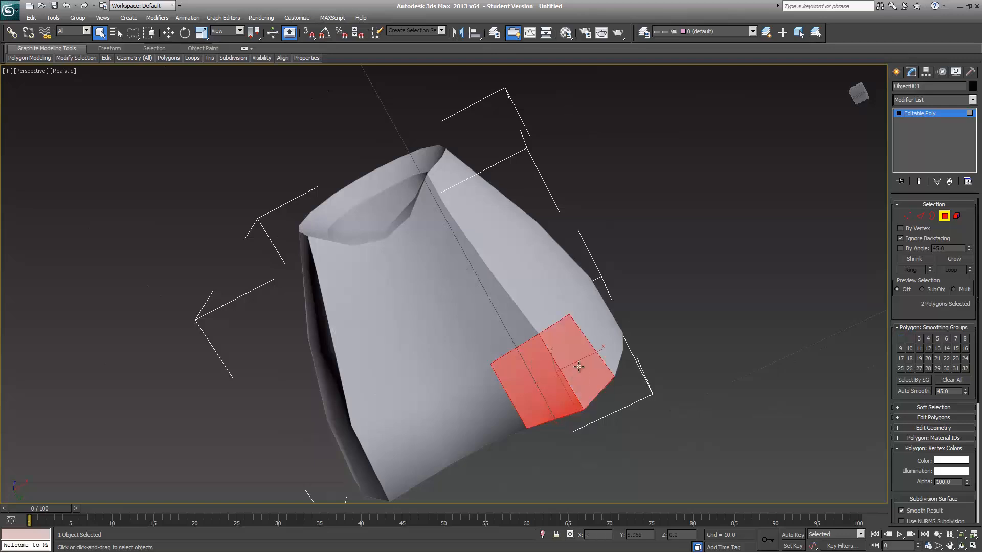
left_click(547, 352)
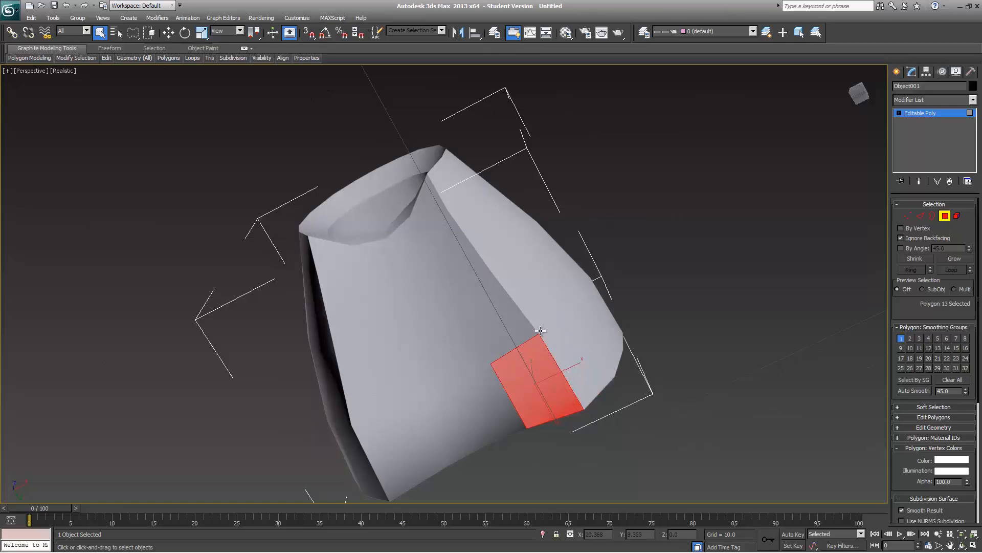
left_click(535, 333)
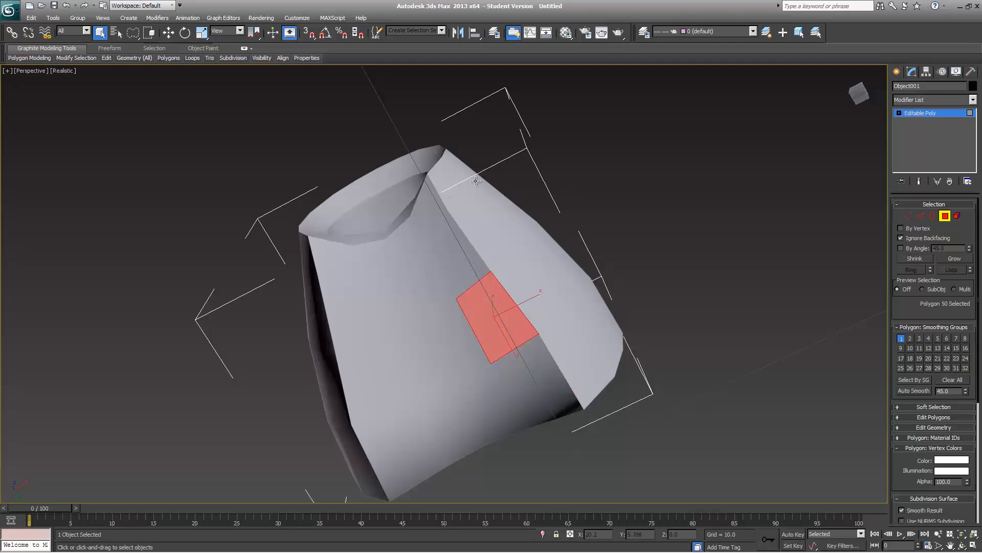
left_click(618, 290)
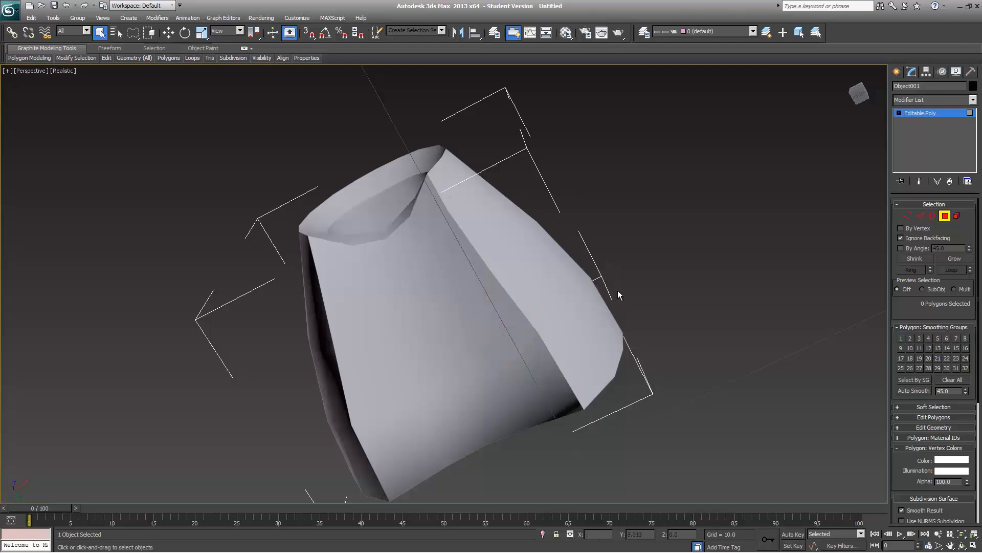
left_click(555, 400)
left_click(509, 331)
left_click(468, 270)
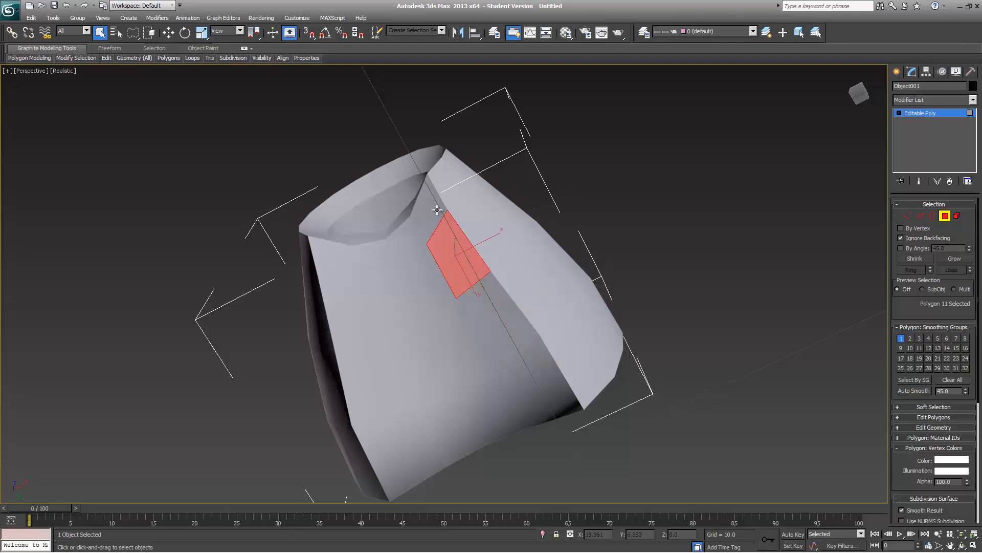
left_click(495, 301)
left_click(541, 384)
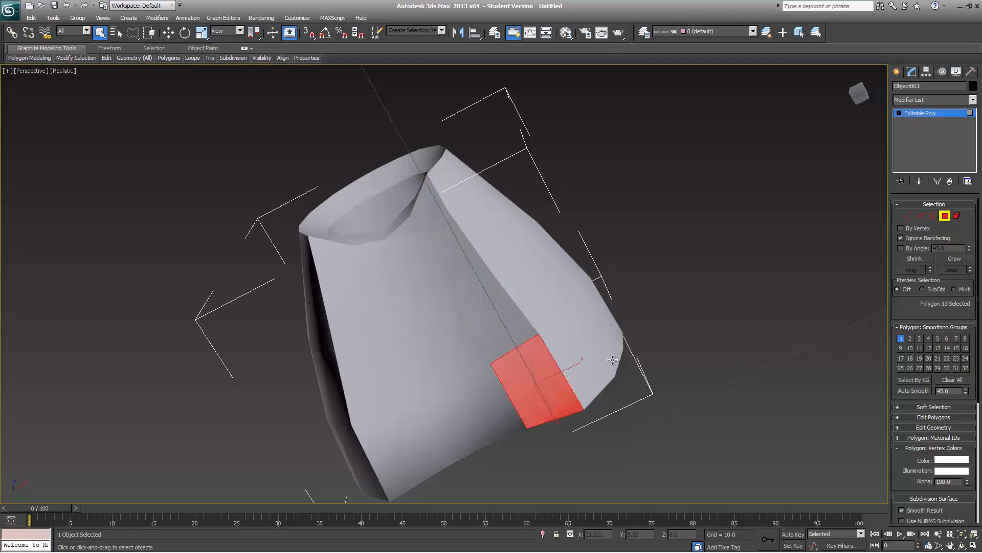
left_click(591, 360)
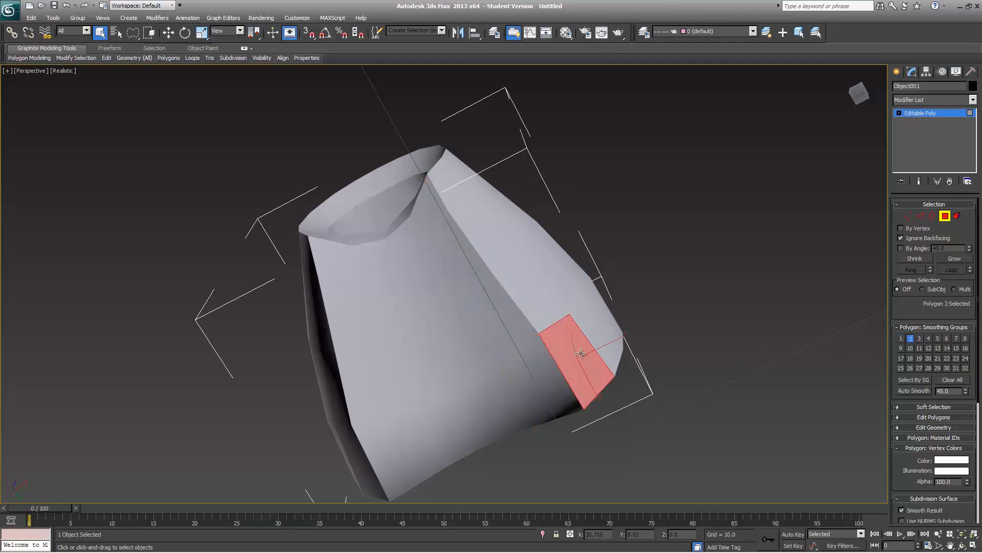
- Select two outer and two adjoining inner polygons along the lower side edge and clear smoothing groups 1 and 2 from them
left_click(514, 296)
left_click(572, 351, "ctrl")
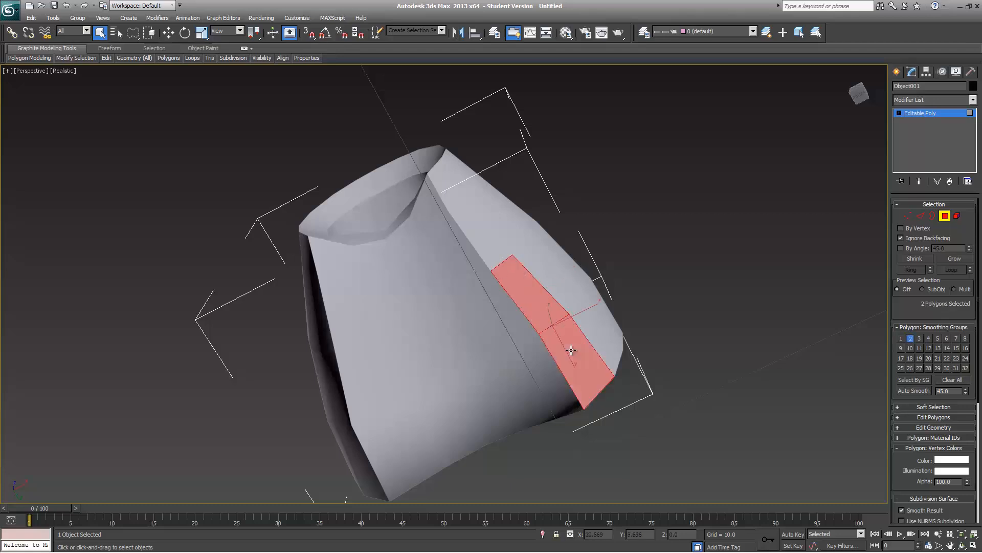
left_click(550, 399, "ctrl")
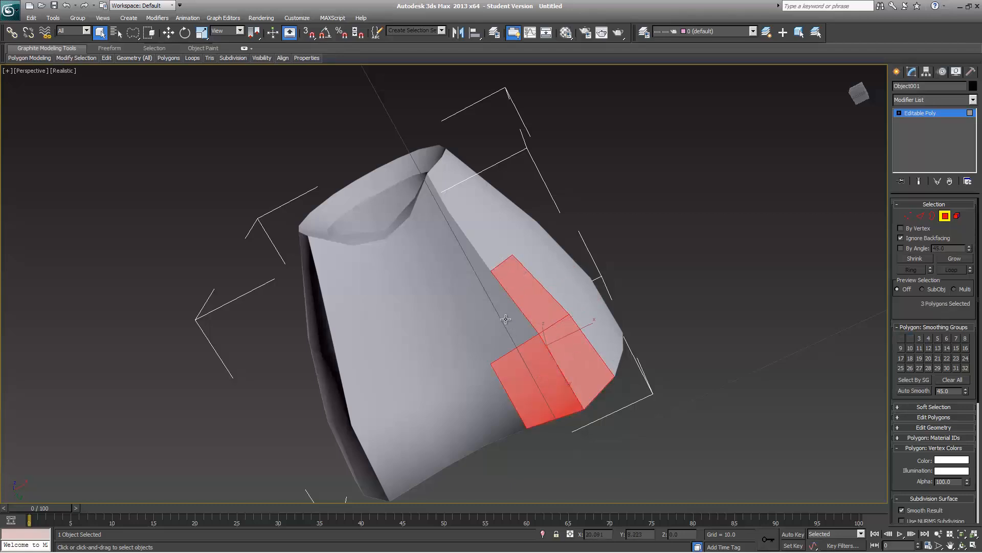
left_click(502, 318, "ctrl")
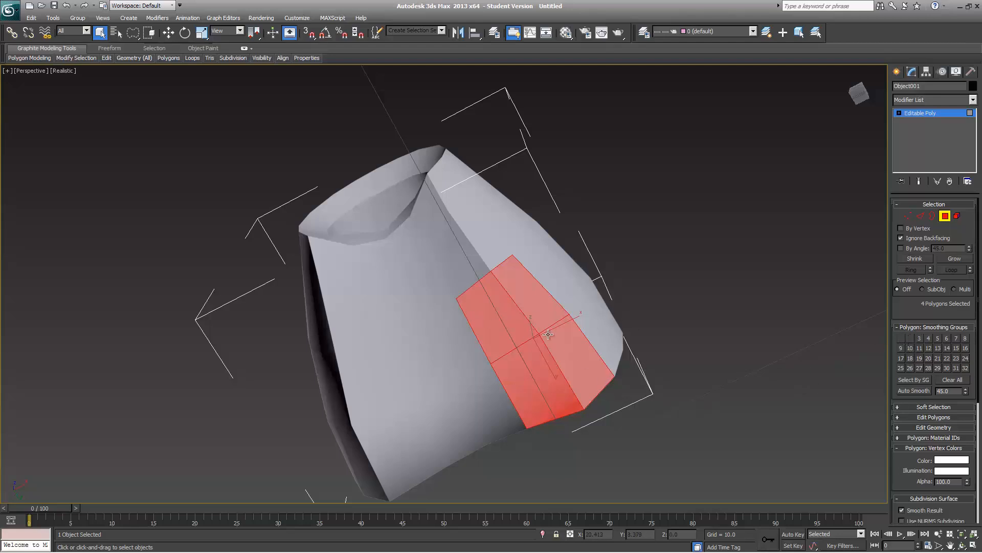
left_click(911, 340)
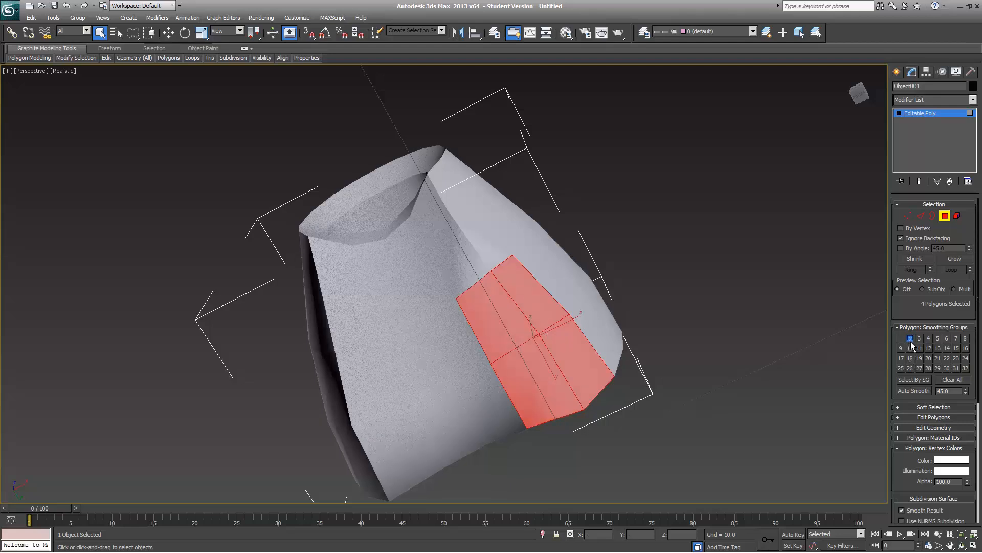
left_click(910, 348)
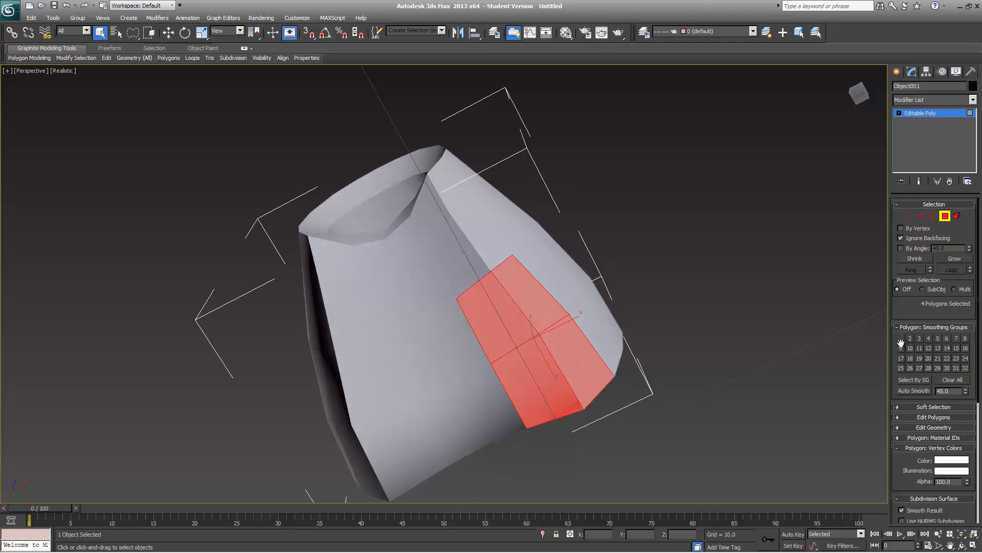
left_click(901, 339)
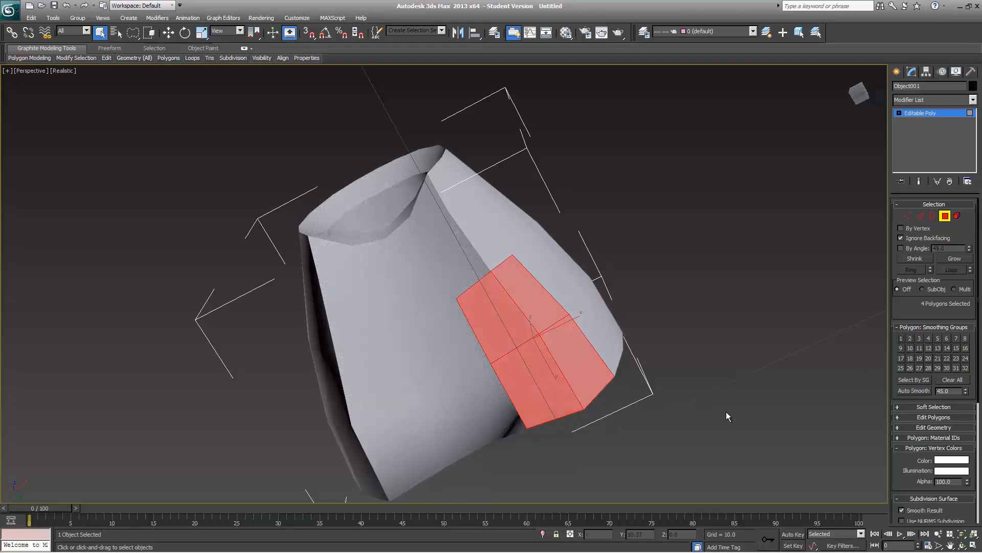
left_click(701, 368)
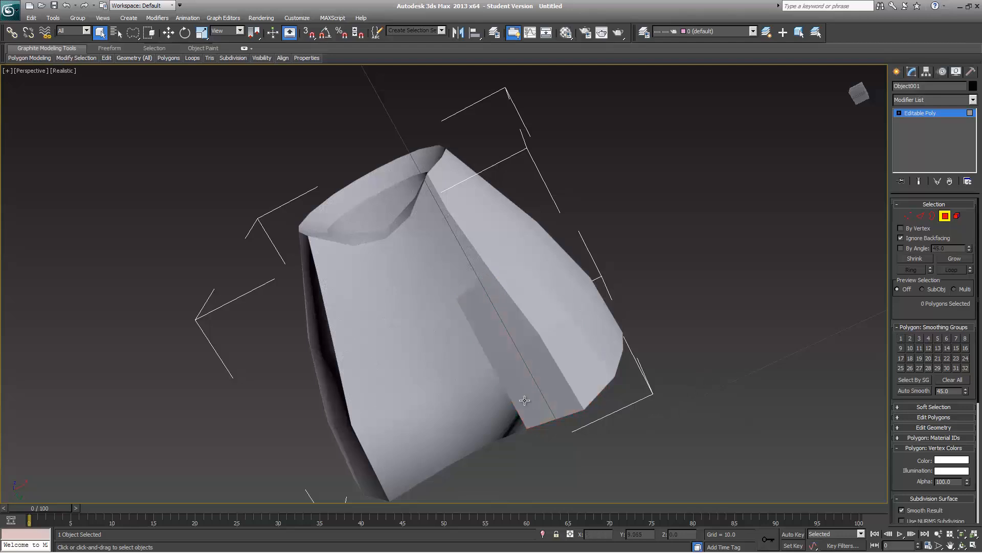
- Assign the two inner polygons along the edge to smoothing group 1 and the two adjoining outer polygons to group 2
middle_click_drag(694, 353, 585, 357, "alt")
left_click(558, 313)
left_click(479, 284, "ctrl")
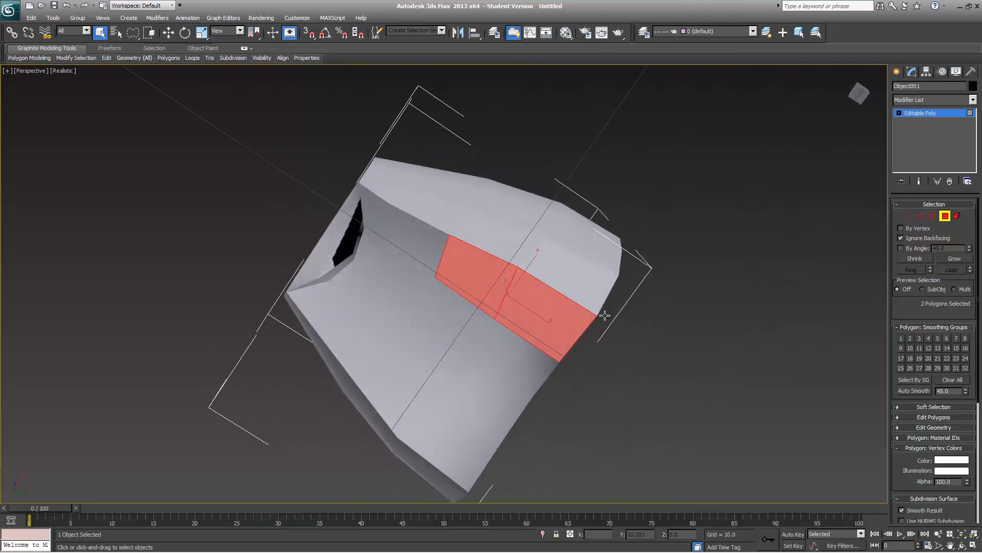
left_click(562, 276)
left_click(504, 240, "ctrl")
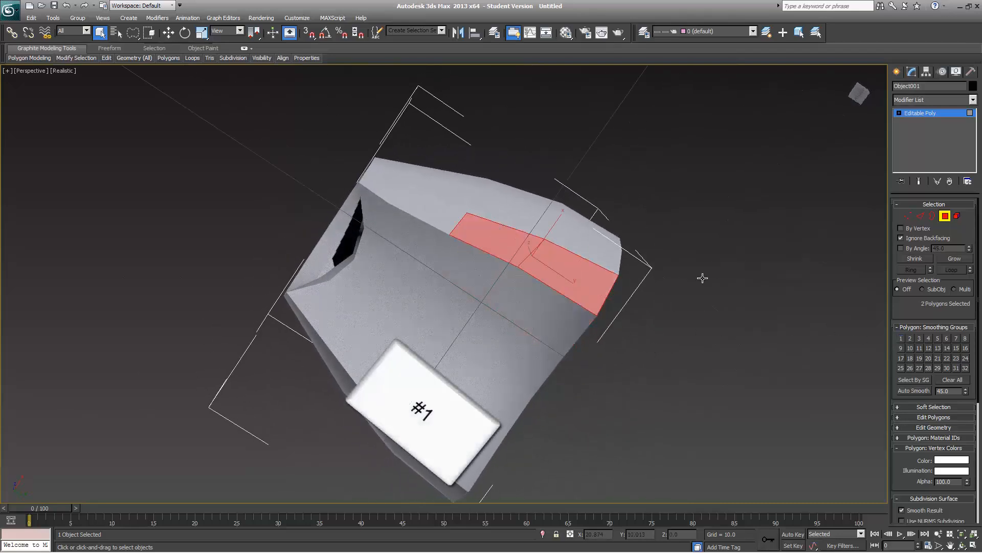
left_click(909, 338)
left_click(585, 349)
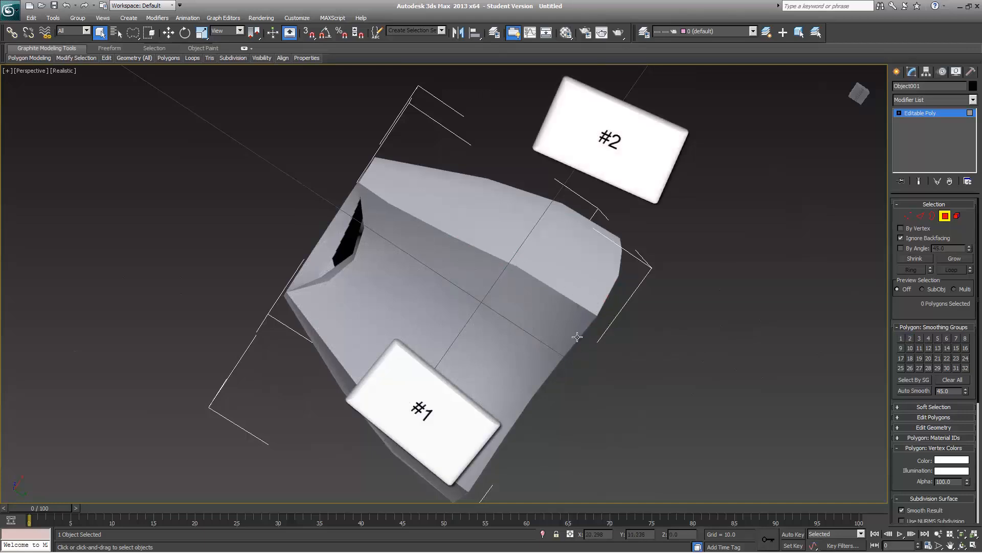
- Check the smoothing group assignments of the inner polygon pair and the outer polygon pair beside the edge
left_click(563, 327)
left_click(495, 282, "ctrl")
left_click(581, 279)
left_click(519, 240, "ctrl")
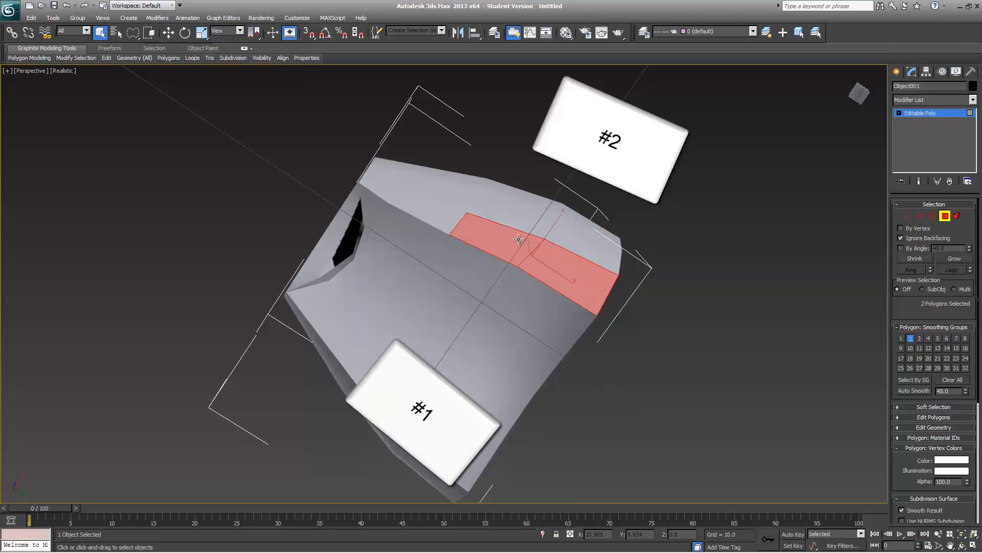
left_click(574, 352)
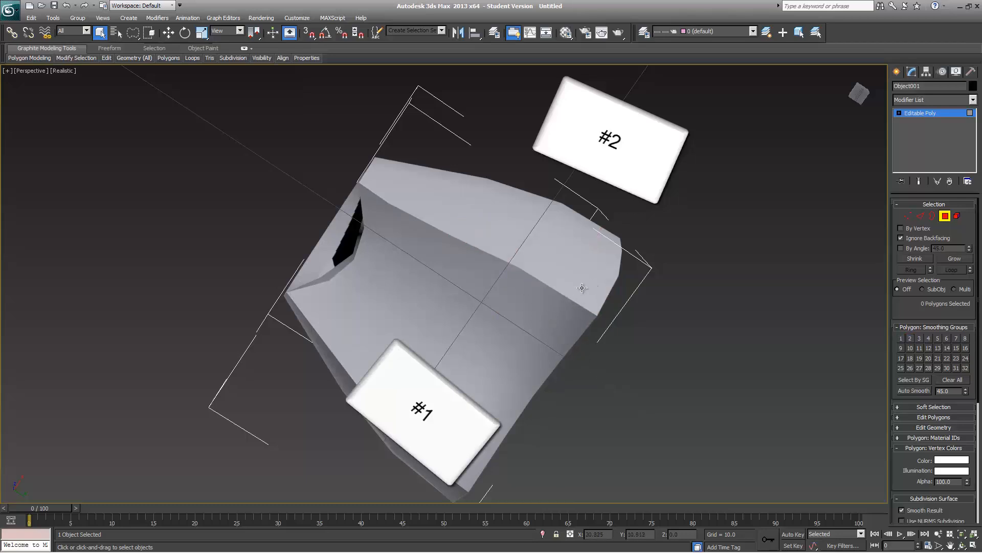
- Add the outer corner polygon at the lower end of the edge to smoothing group 1 while keeping it in group 2
left_click(576, 272)
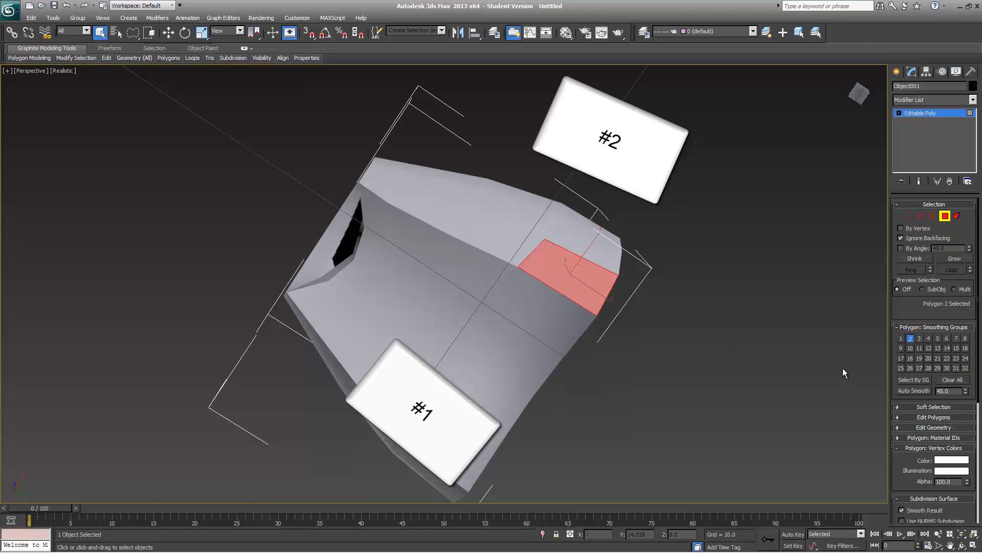
left_click(901, 339)
left_click(702, 345)
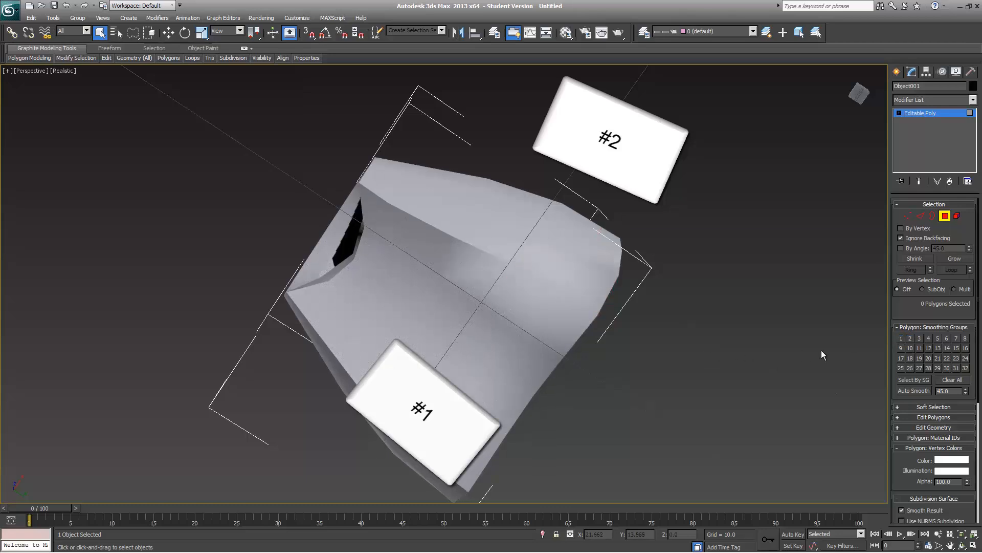
- Show the polygon edges and compare the smoothing groups of the outer corner polygon and its outer neighbour
left_click(584, 298)
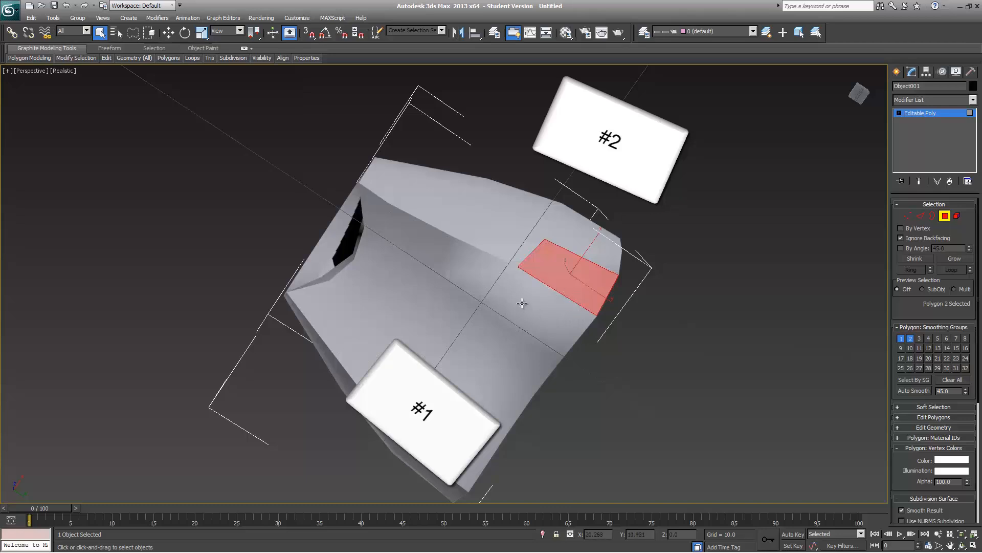
key("F4")
key("ctrl+d")
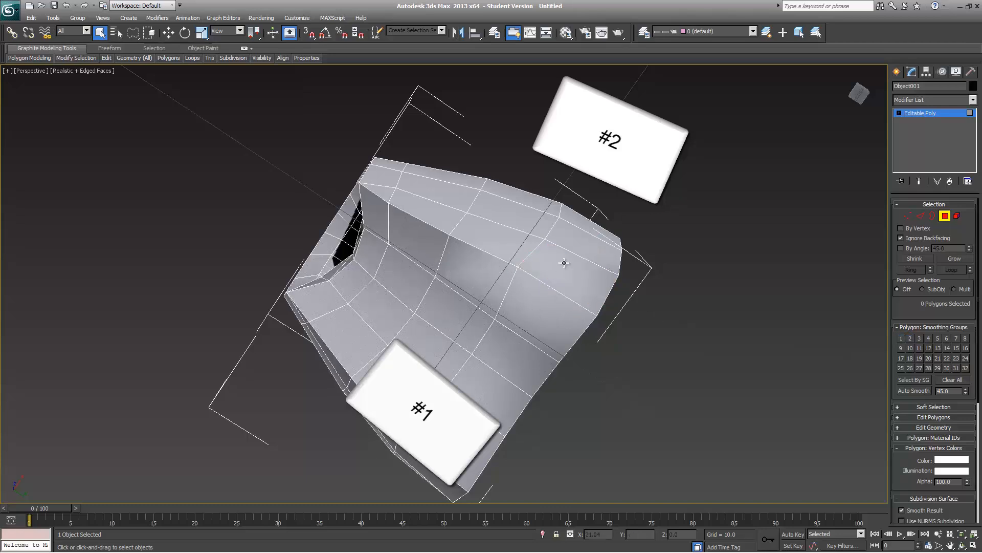
left_click(550, 252)
left_click(515, 245)
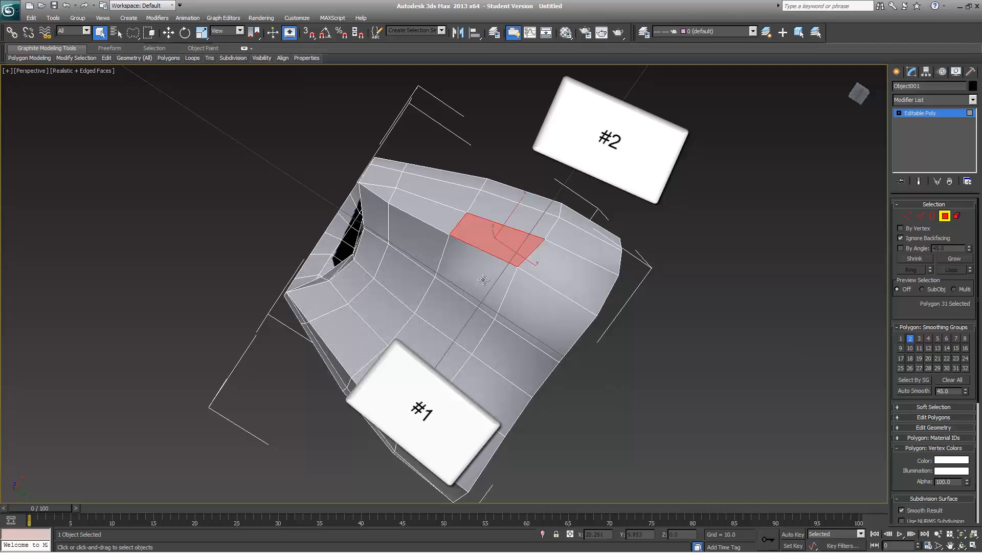
- Reselect the outer polygon at the lower end of the crease and assign it smoothing group 1 in addition to group 2
left_click(429, 218)
left_click(387, 195)
left_click(434, 210)
left_click(488, 239)
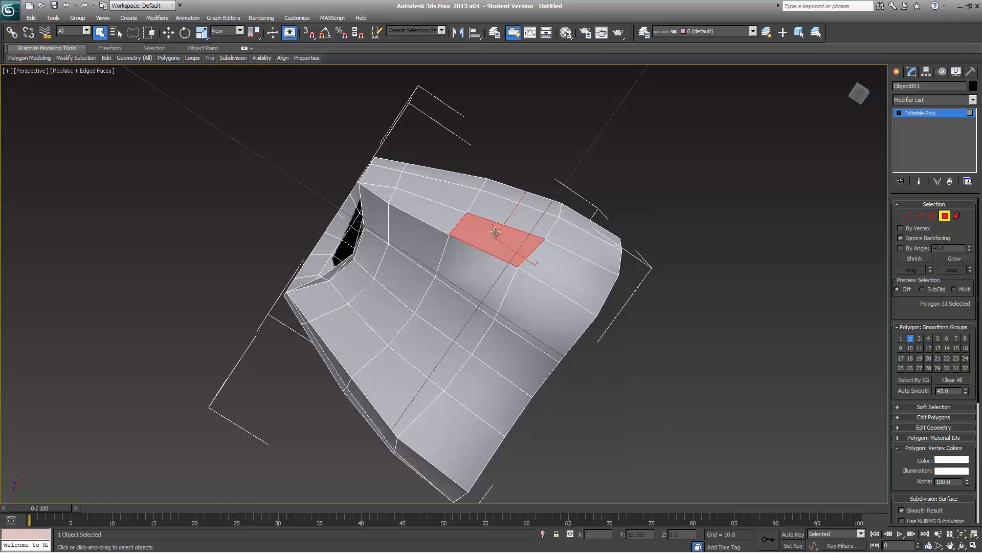
left_click(900, 340)
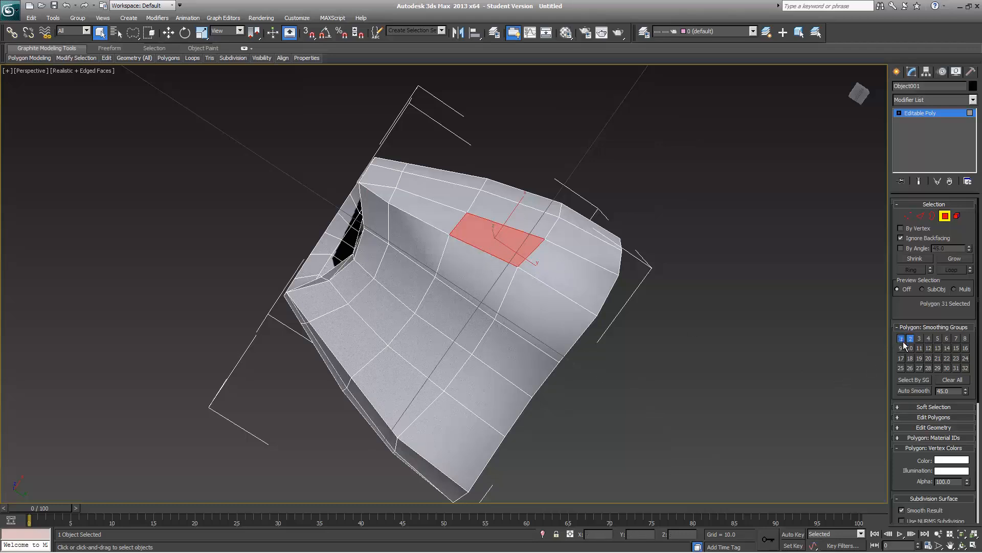
- Compare the smoothing groups of the polygons surrounding the polygon that shares groups 1 and 2
left_click(514, 198)
left_click(513, 221)
left_click(568, 241)
left_click(566, 216)
left_click(544, 215)
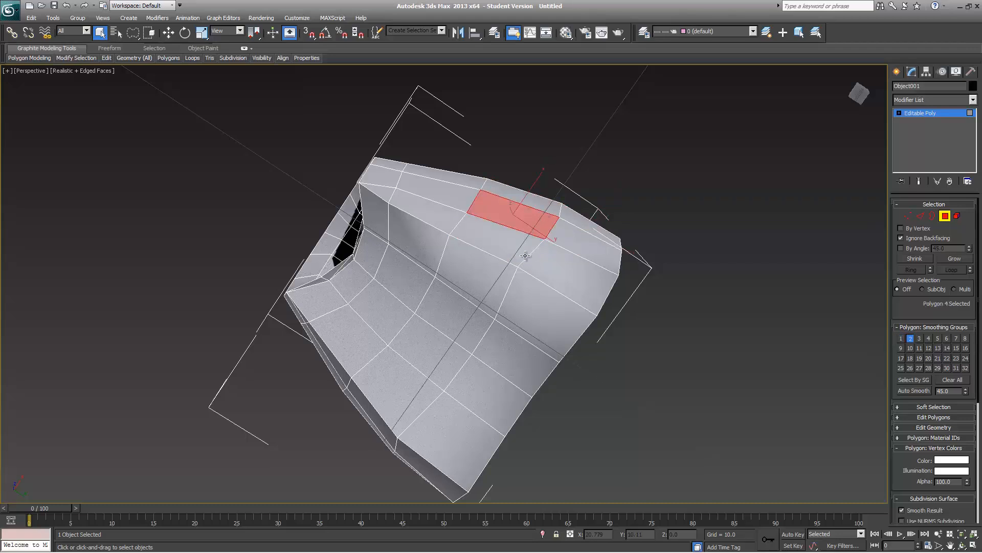
left_click(525, 255)
left_click(486, 268)
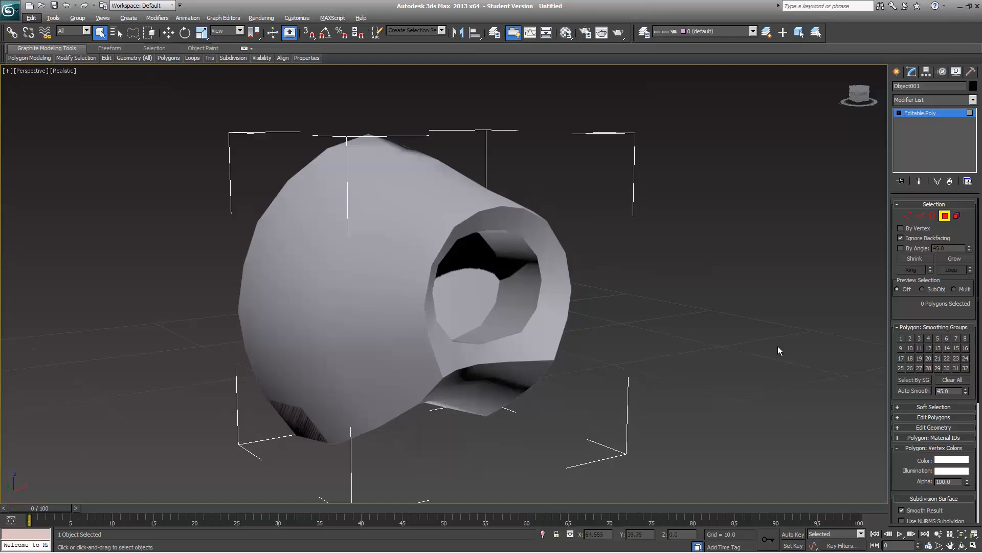
- Select all polygons of the piece that belong to smoothing group 1
left_click(910, 380)
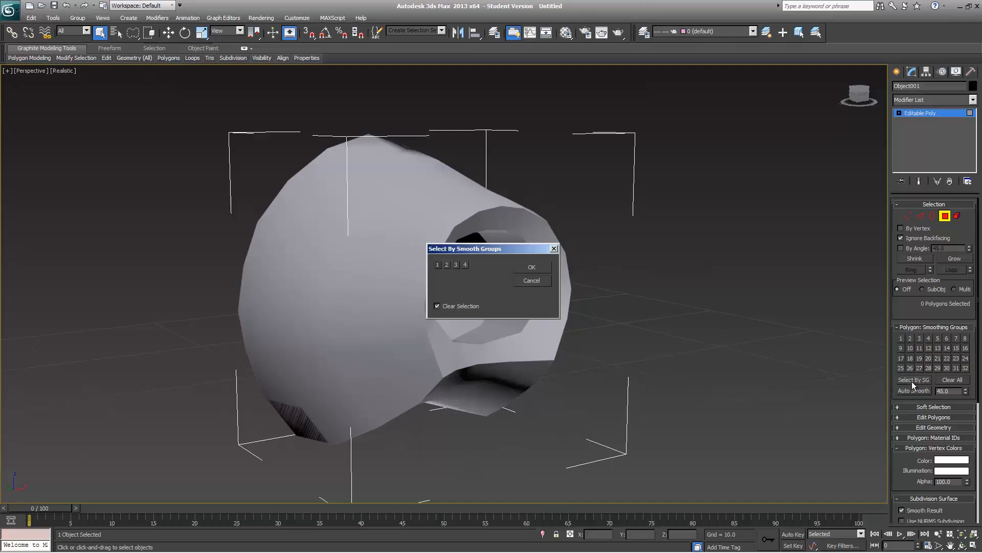
left_click(533, 267)
middle_click_drag(575, 250, 479, 275, "alt")
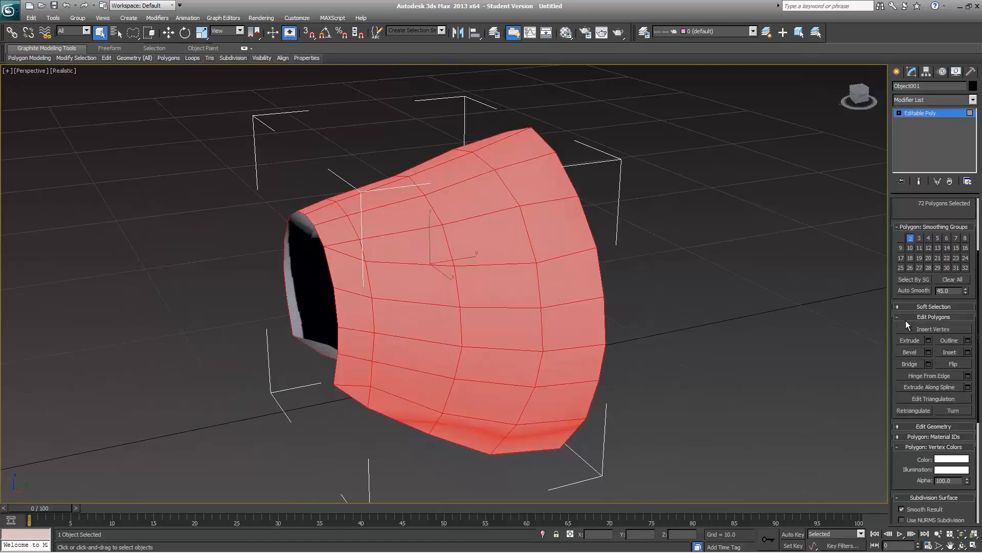
left_click(967, 352)
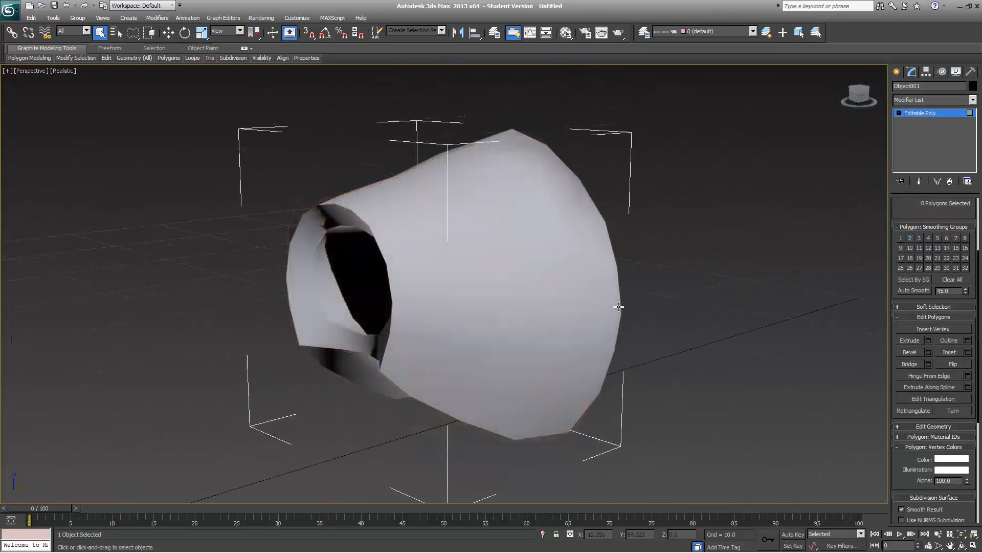
- Hide the selection brackets, and highlight every polygon of the piece before clearing the selection
key("j")
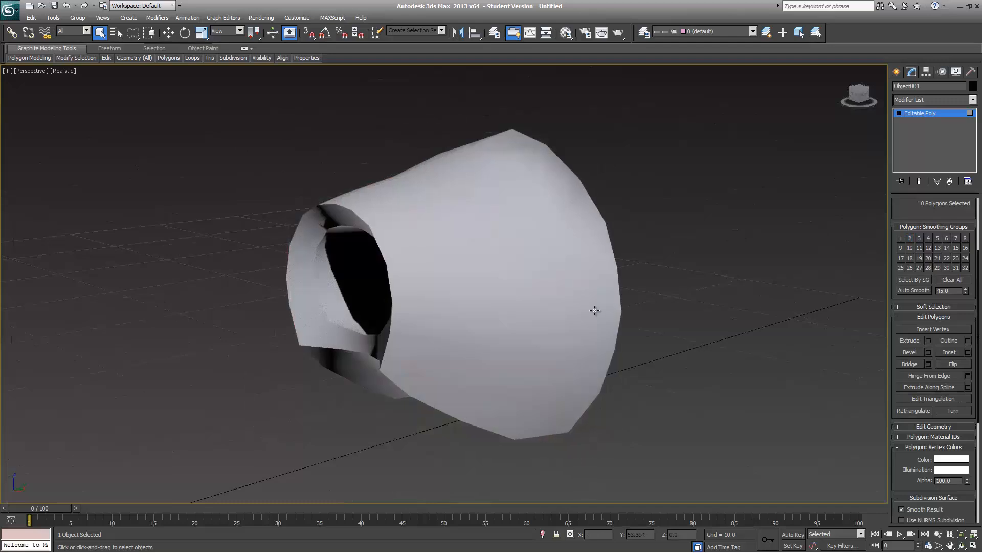
key("ctrl+a")
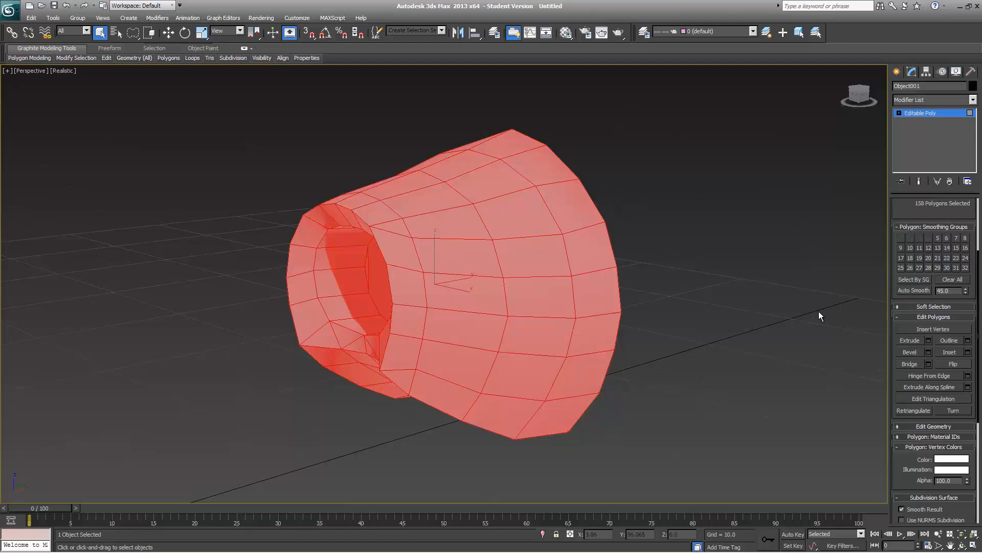
left_click(650, 295)
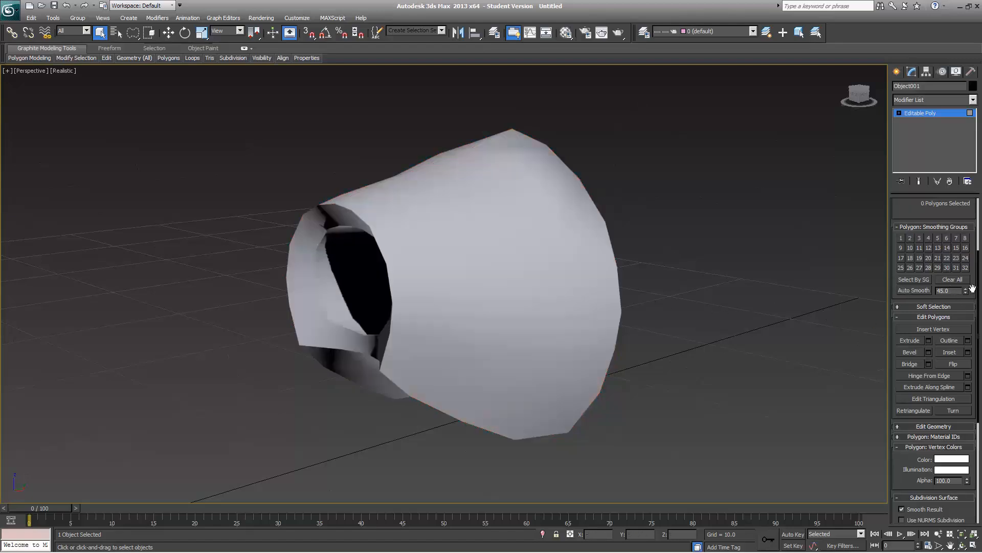
- Turn on Soft Selection in vertex editing with a single vertex on the upper shell selected
left_click_drag(967, 294, 966, 247)
left_click_drag(952, 200, 942, 137)
left_click_drag(914, 65, 914, 7)
left_click_drag(965, 290, 960, 215)
key("1")
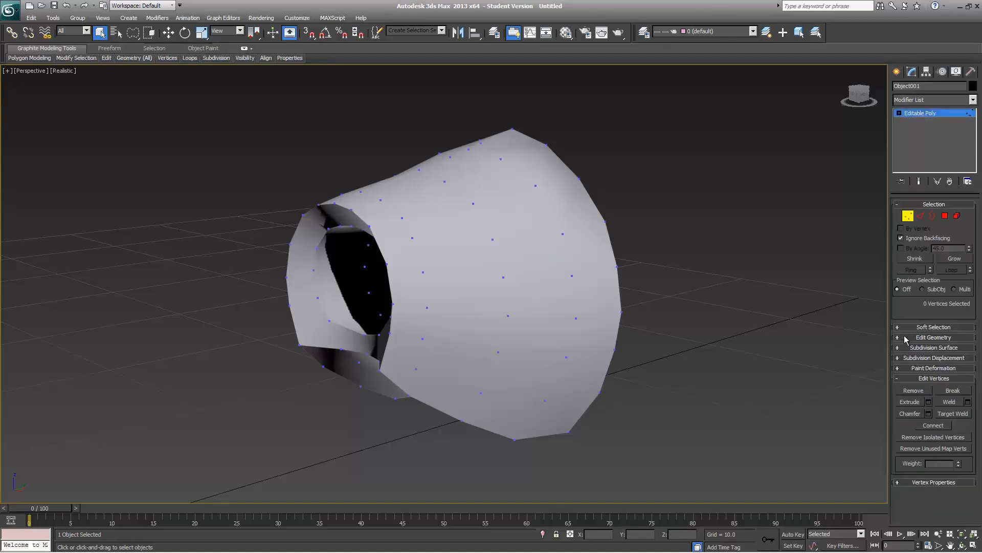
left_click(905, 327)
left_click(473, 204)
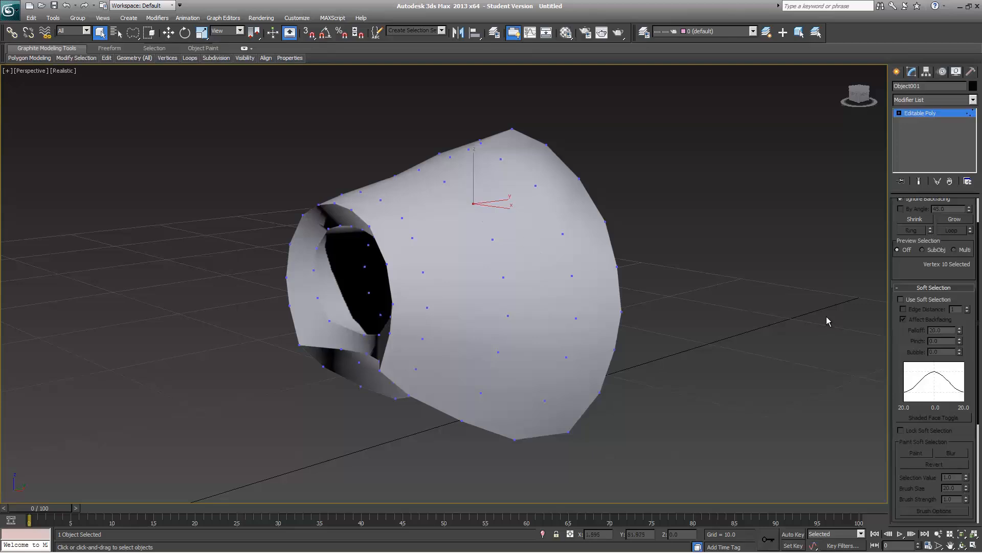
left_click(900, 299)
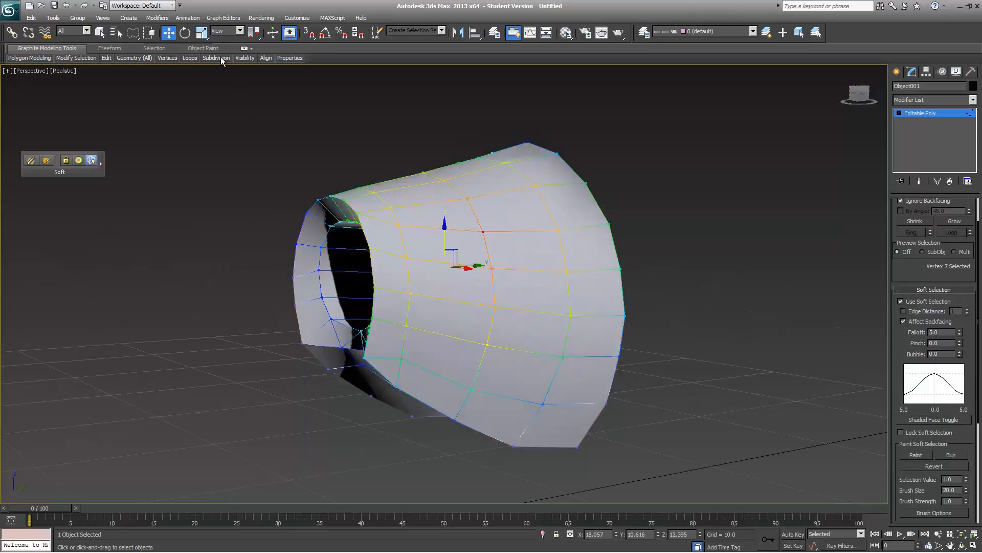
- Try the Local reference coordinate system on the soft-selected vertex, switch to World, and look through the transform centre options
left_click(227, 30)
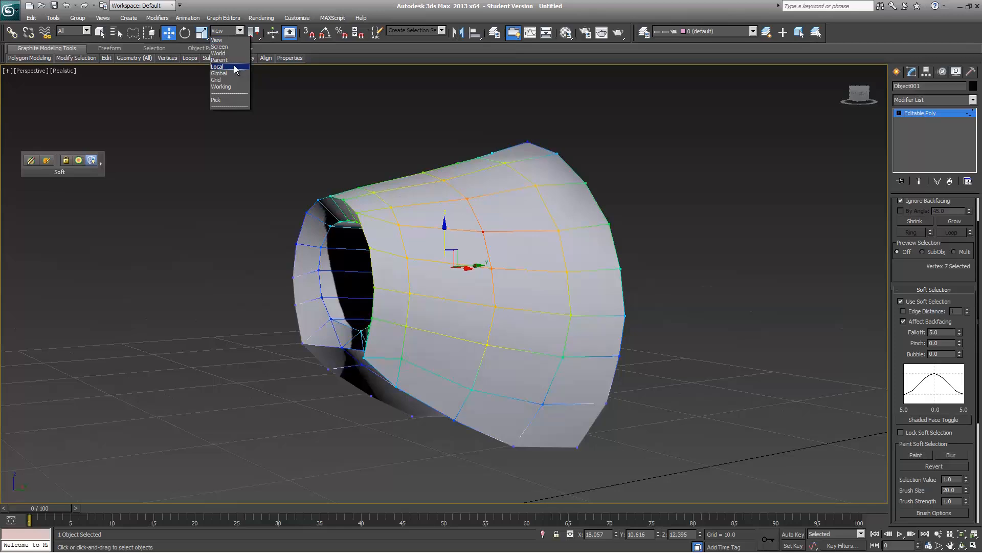
left_click(234, 67)
left_click(239, 30)
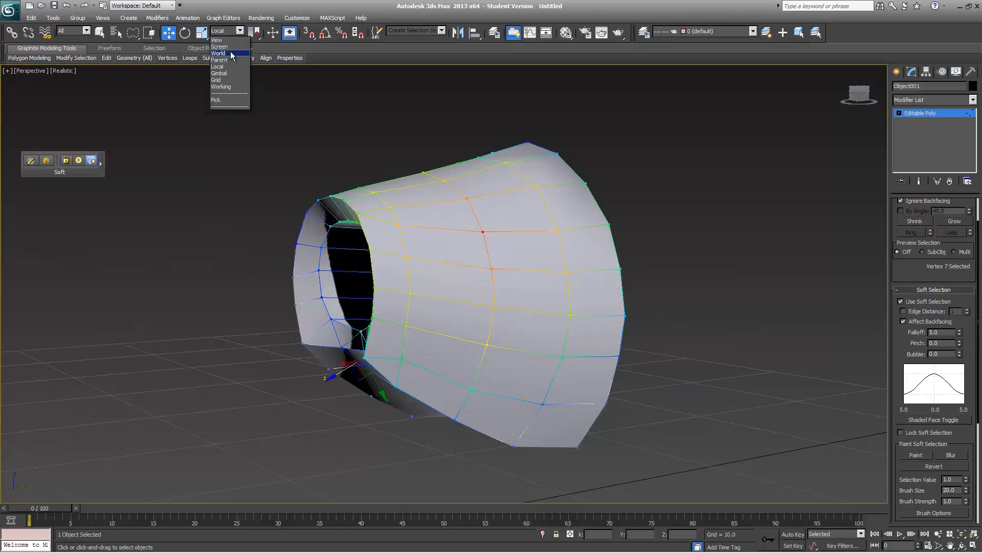
left_click(233, 53)
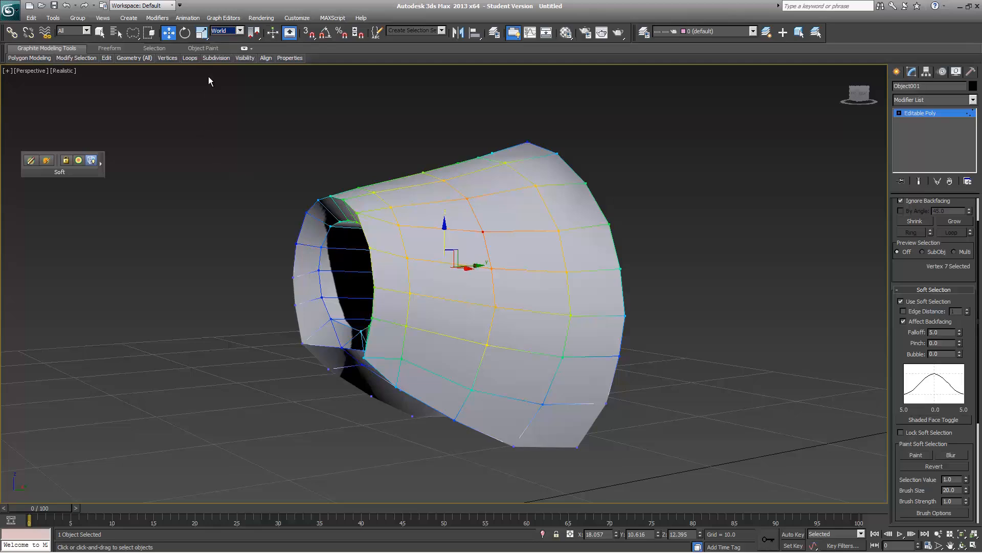
left_click_drag(254, 34, 255, 38)
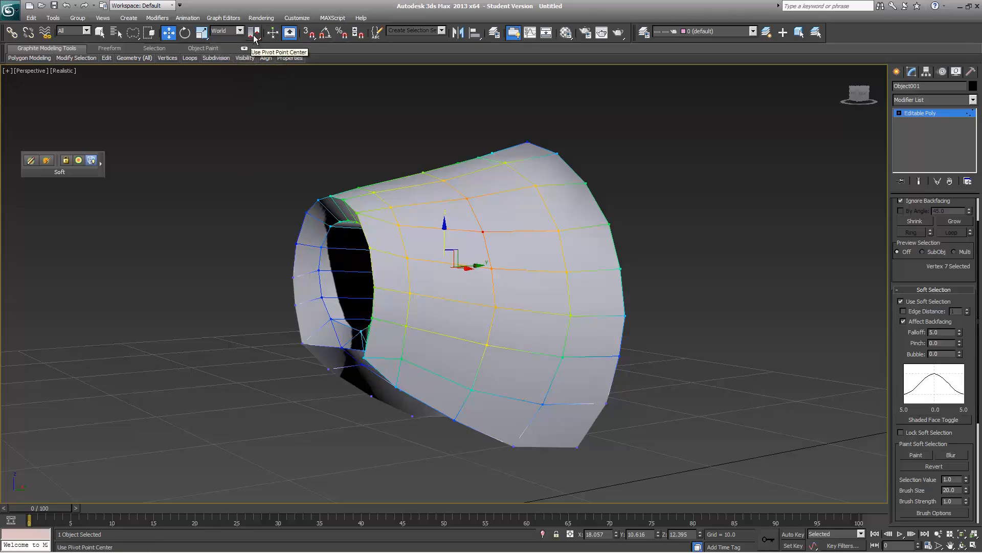
left_click(238, 32)
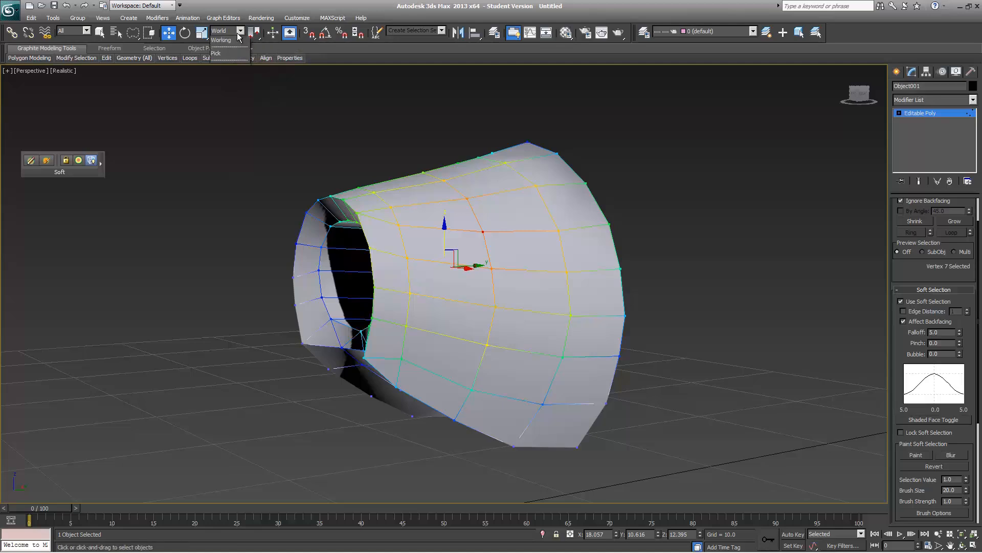
left_click(240, 32)
left_click_drag(257, 32, 259, 66)
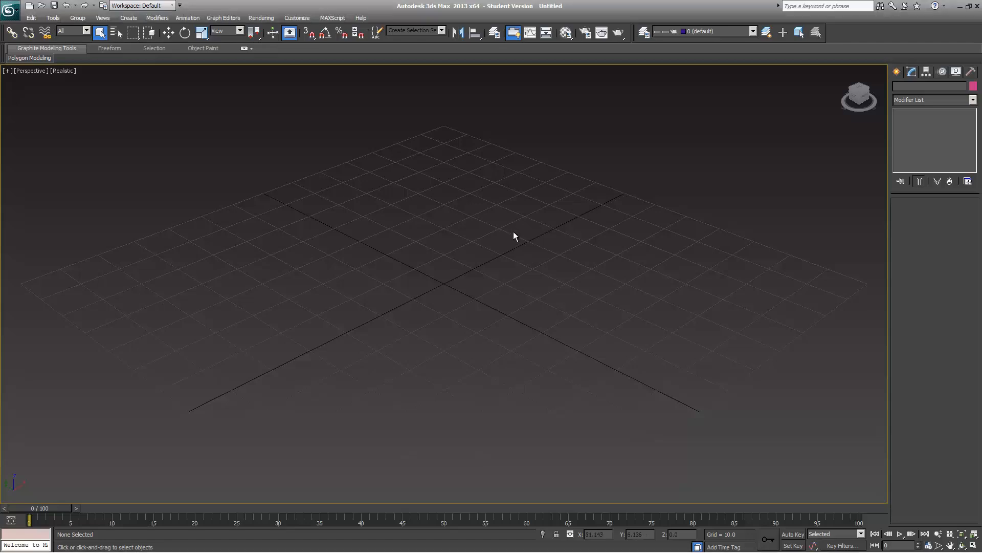
- Import eye.FBX into the empty scene using the current FBX import settings
left_click(9, 9)
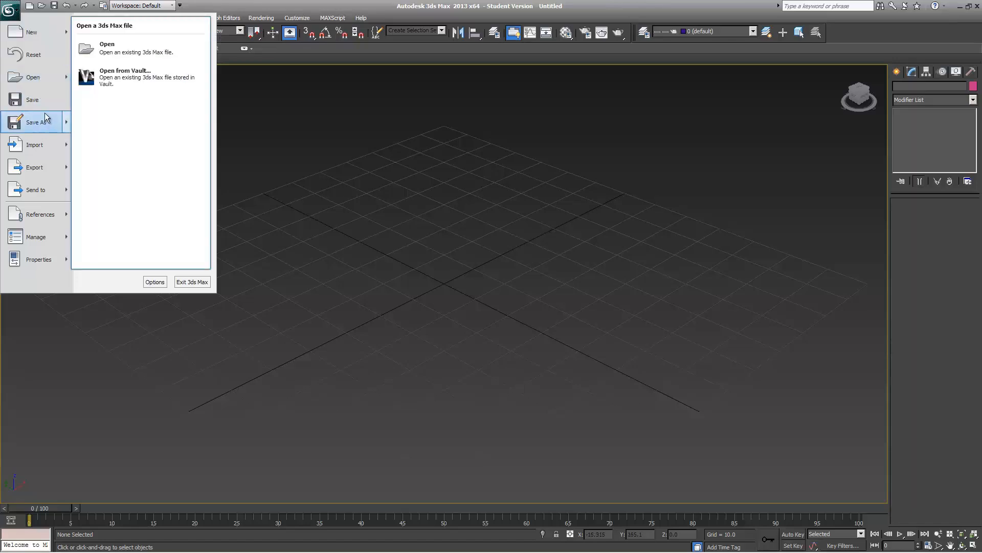
left_click(35, 145)
double_click(94, 81)
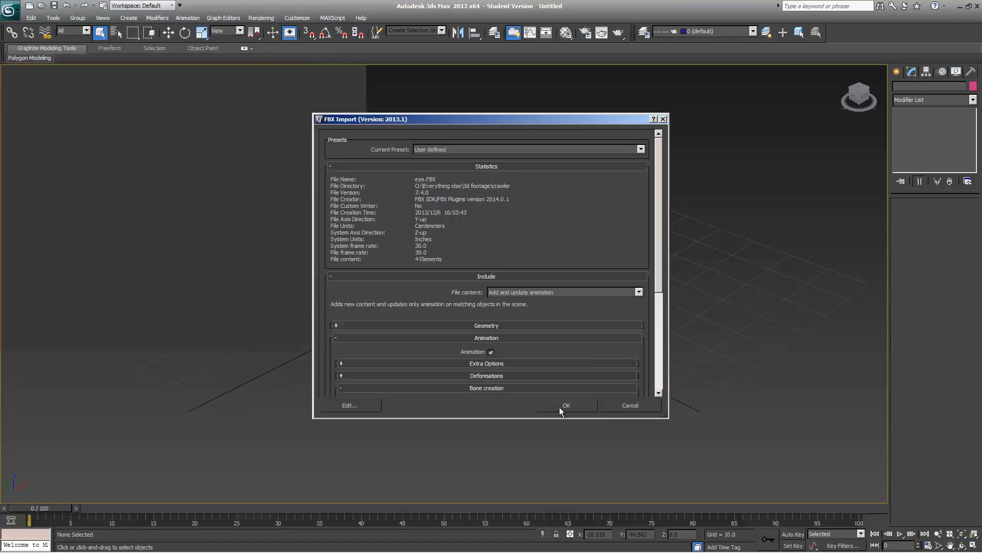
left_click(560, 406)
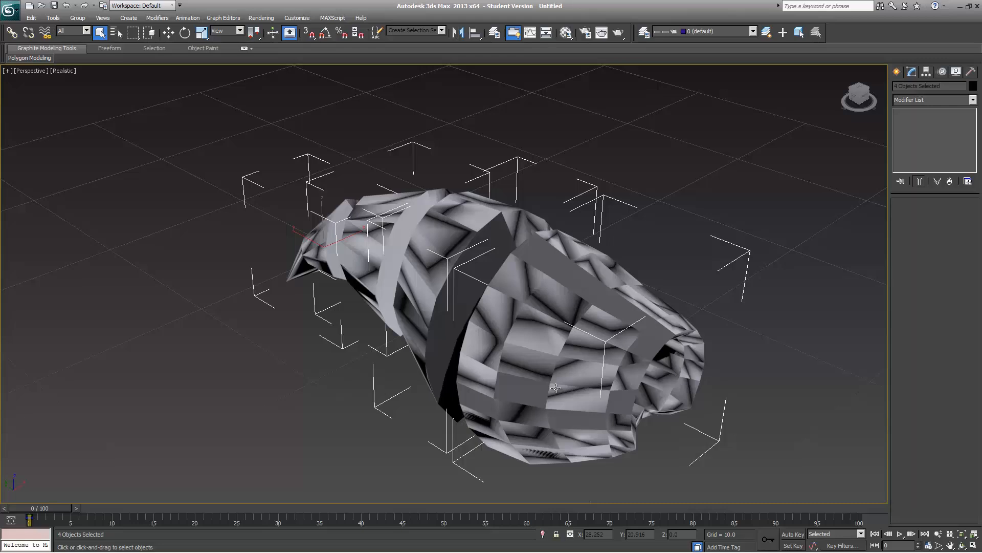
- Detach all polygons of the front eye_socket piece into a separate object, keeping the suggested name
left_click(565, 342)
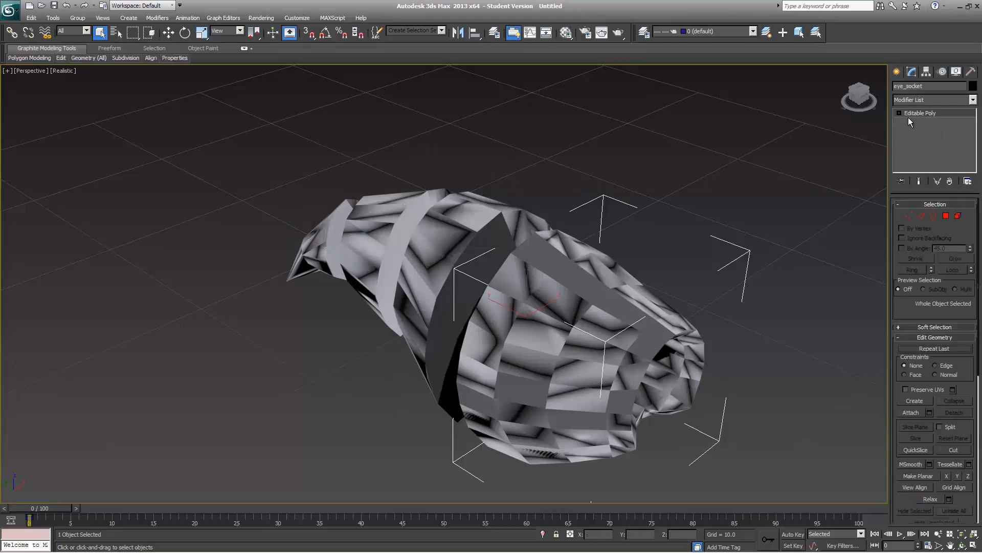
right_click(670, 277)
mouse_move(712, 371)
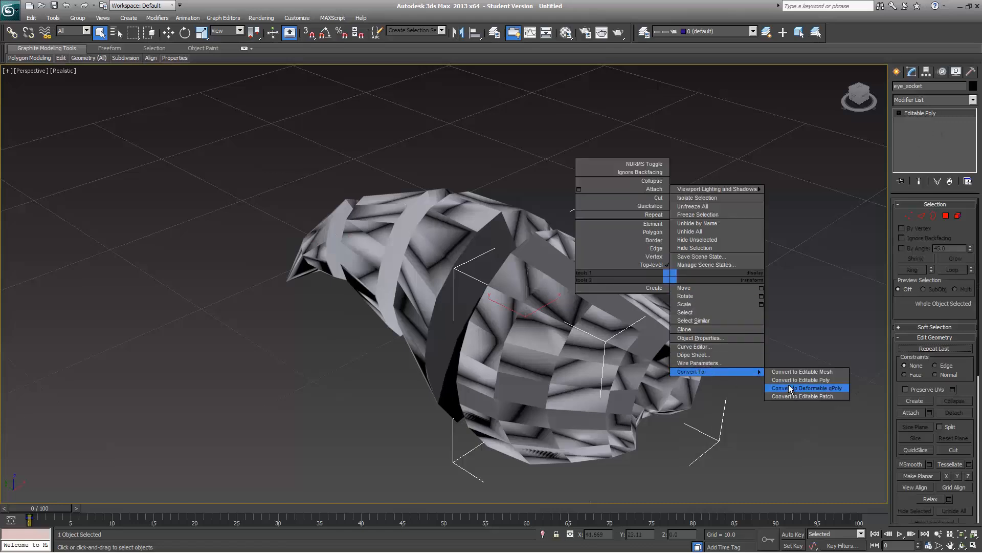
left_click(790, 340)
key("4")
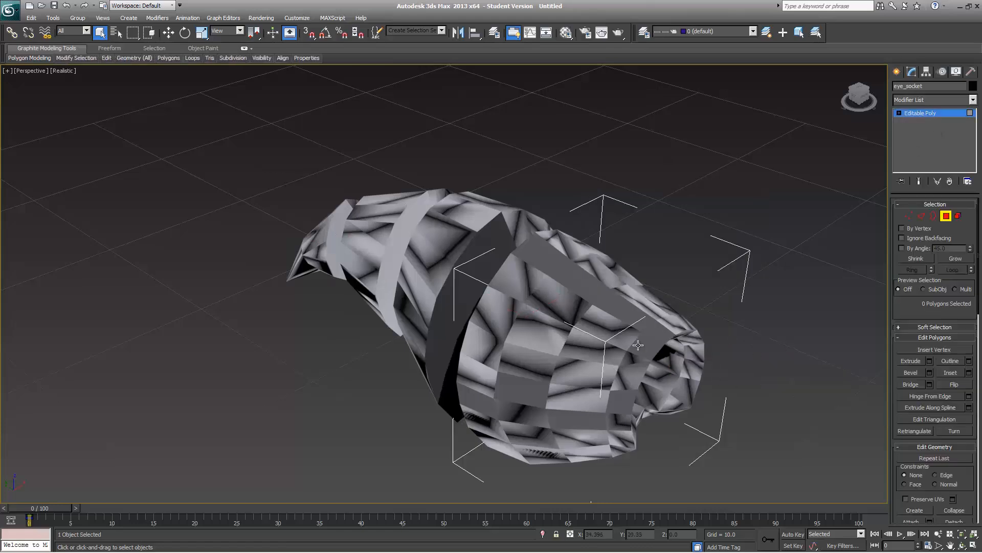
key("ctrl+a")
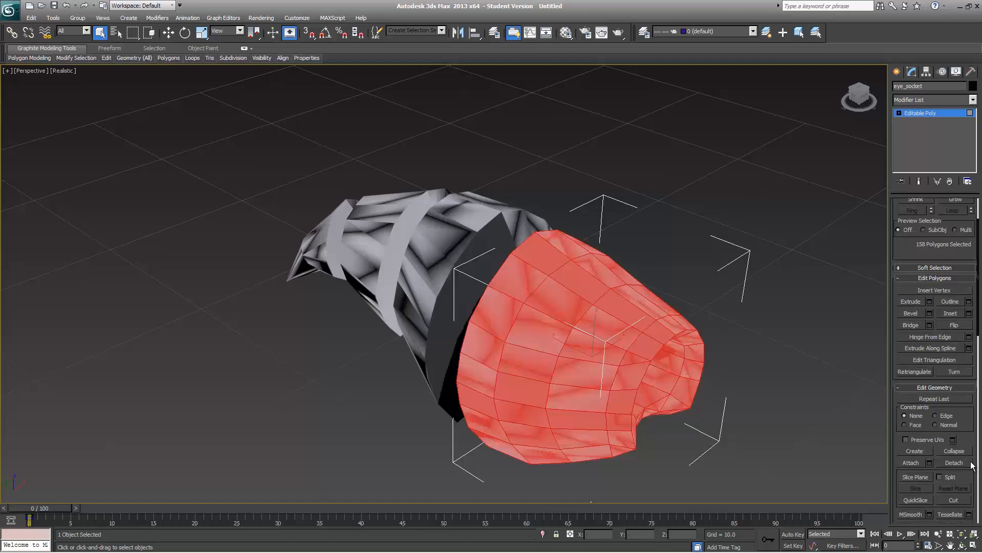
left_click(955, 466)
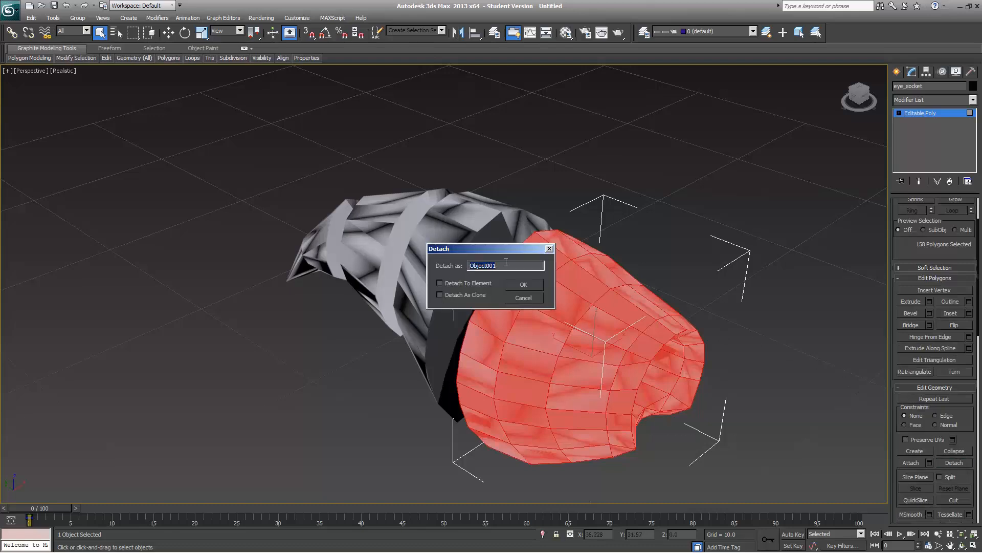
key("Return")
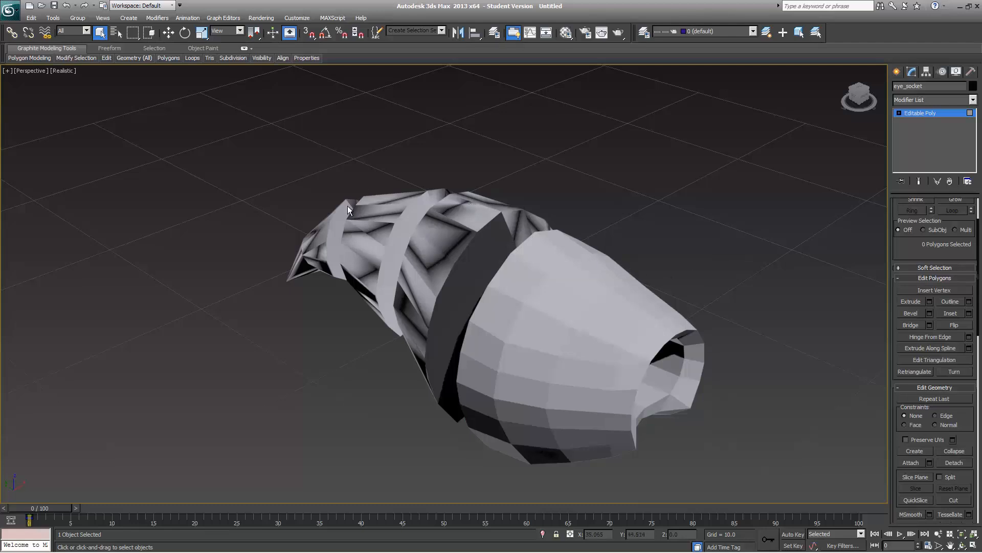
- Leave polygon editing on the emptied eye_socket object and clear the object selection
scroll(912, 254, "up", 2)
left_click(946, 216)
key("w")
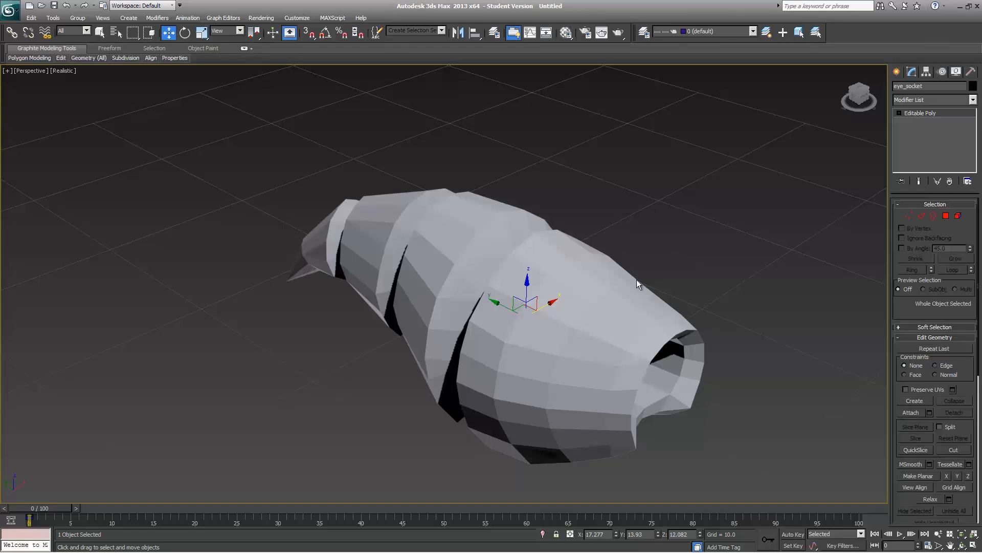
key("ctrl+d")
- Select the original linked objects eye3, eye2, eye1 and eye_socket by name from the expanded scene hierarchy
key("h")
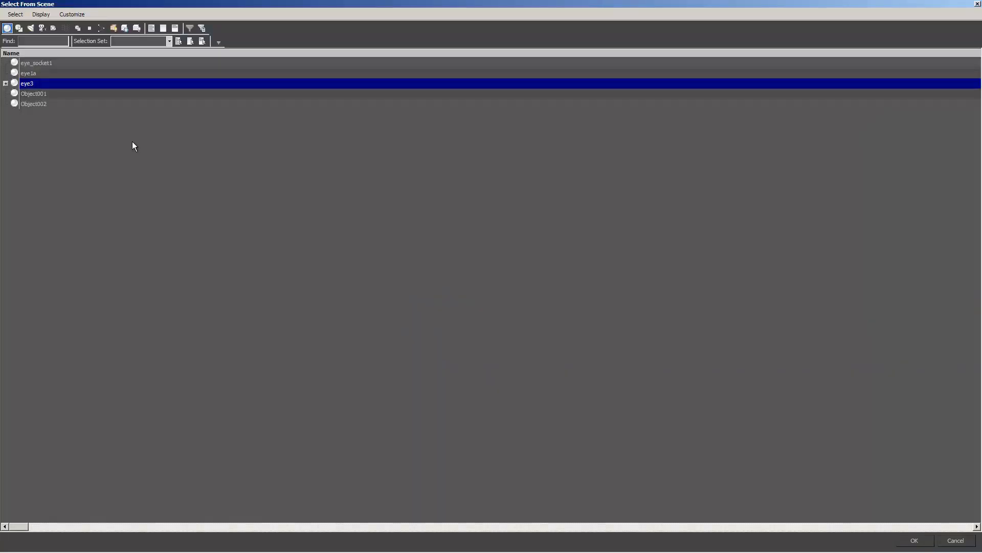
left_click(6, 83)
left_click(15, 99)
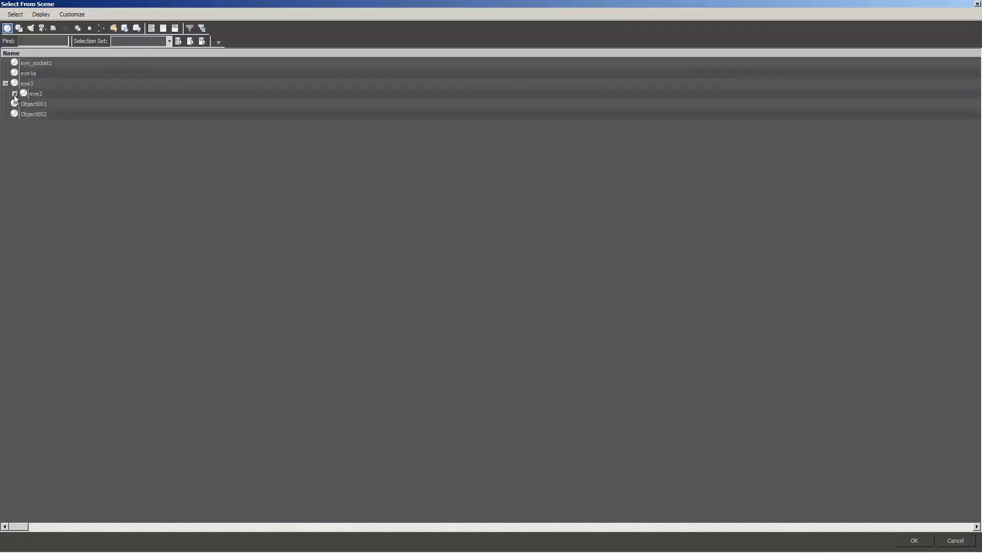
left_click(15, 94)
left_click(24, 104)
left_click(49, 84)
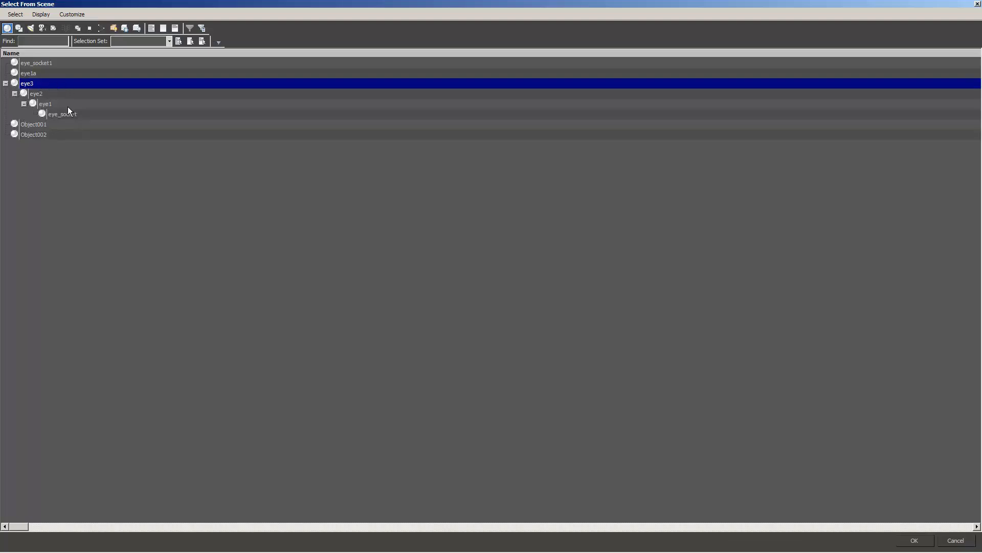
left_click(70, 111, "shift")
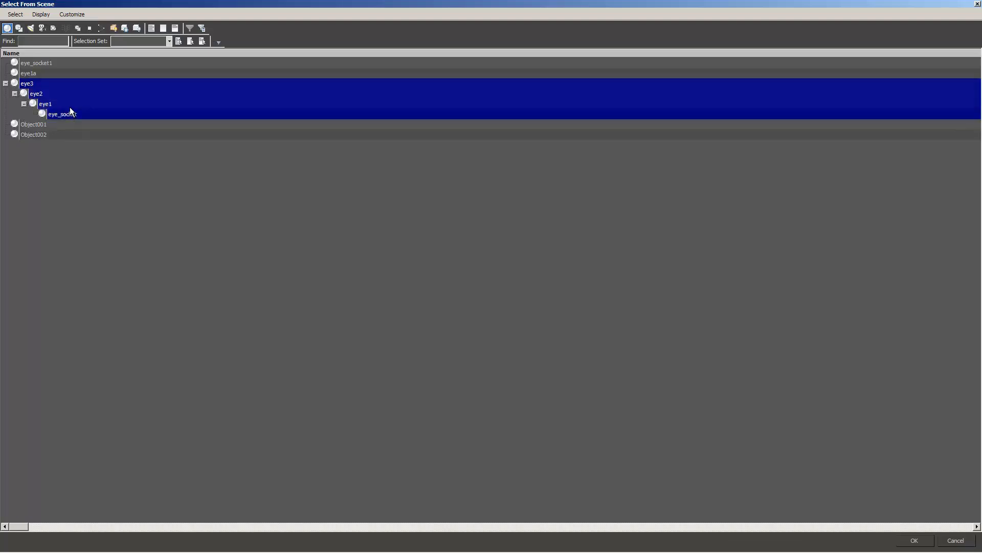
left_click(905, 541)
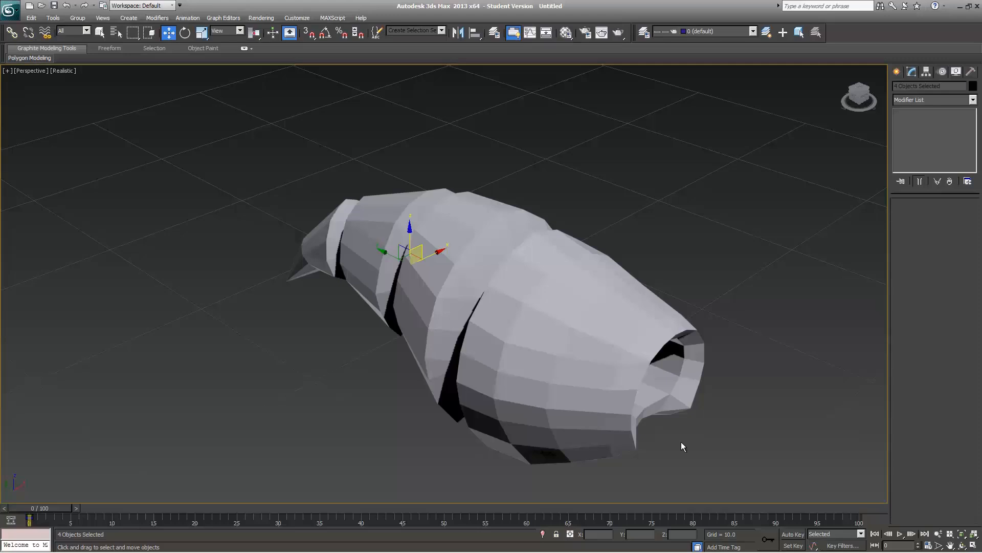
left_click(681, 443)
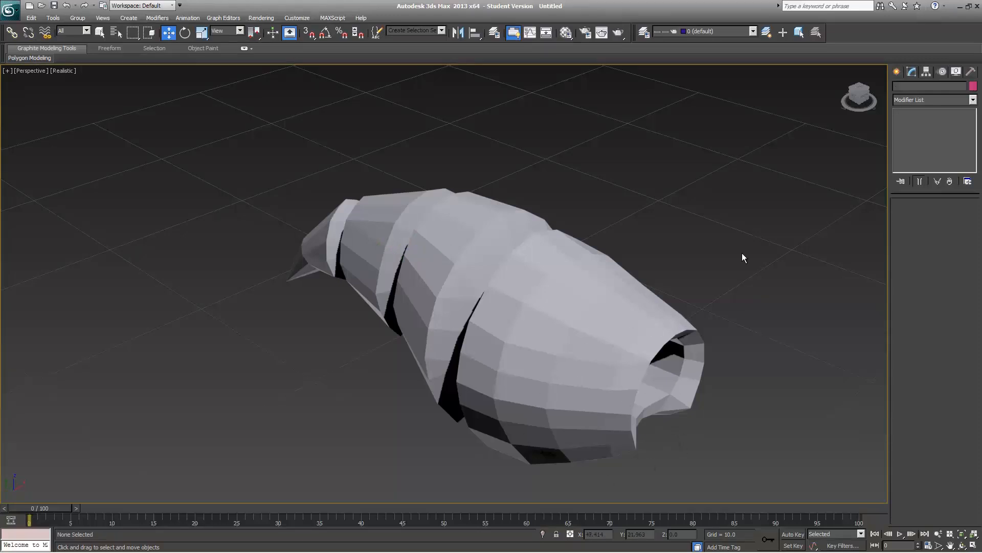
- Try rotating the front eye socket piece on its own and cancel the rotation
left_click(607, 283)
key("z")
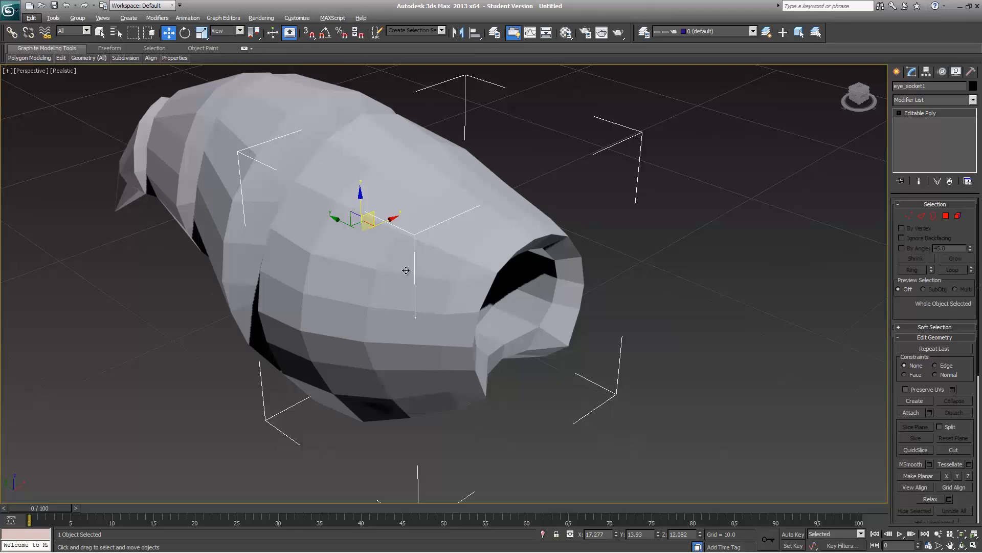
scroll(407, 269, "down", 5)
middle_click_drag(415, 274, 422, 292, "alt")
key("e")
left_click_drag(424, 292, 381, 287)
right_click(381, 287)
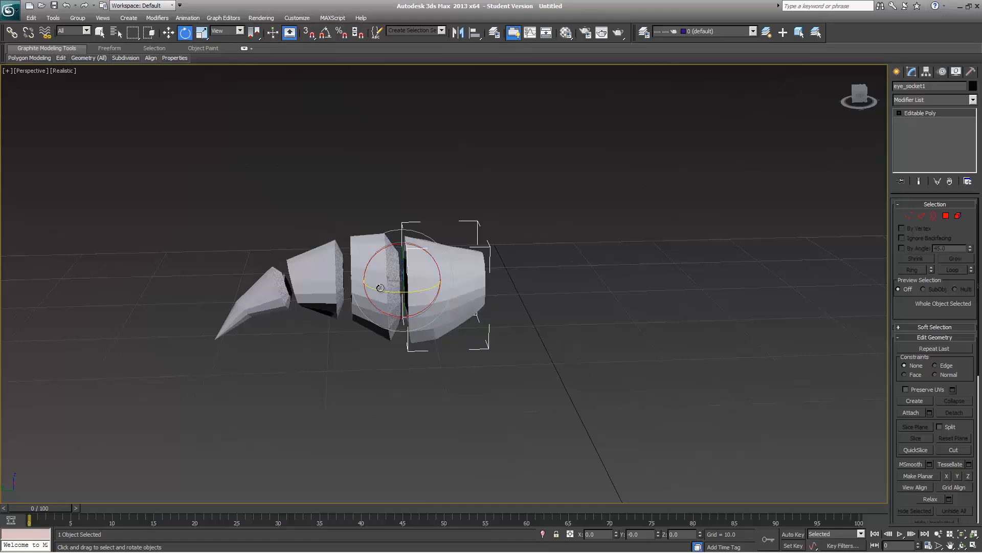
- Link the body pieces in a chain from the front eye socket to the tail piece, test-rotate the tail and cancel
left_click(12, 33)
left_click_drag(439, 264, 288, 301)
left_click(256, 297)
key("e")
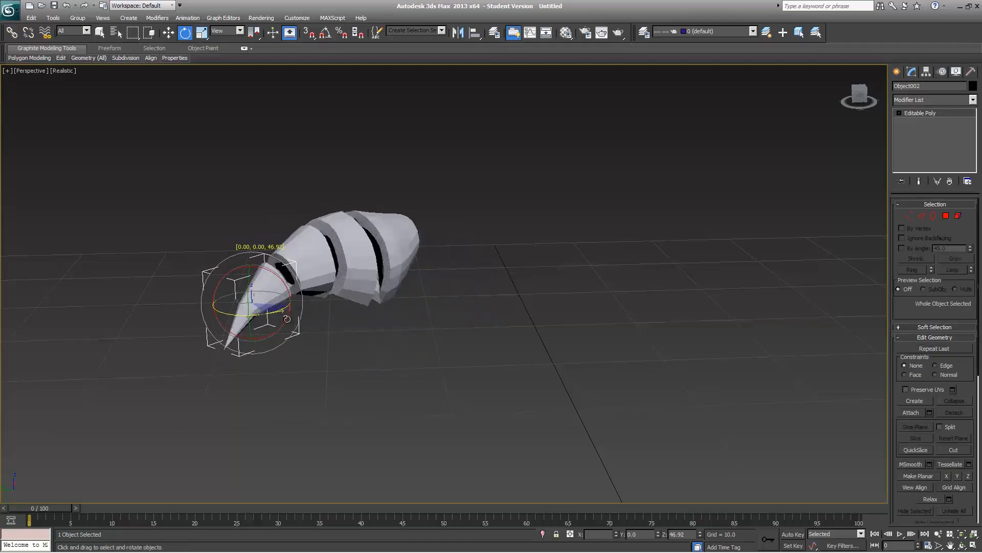
right_click(287, 302)
- Test-rotate the remaining linked pieces in turn, from the middle of the body to the front eye socket
left_click(355, 285)
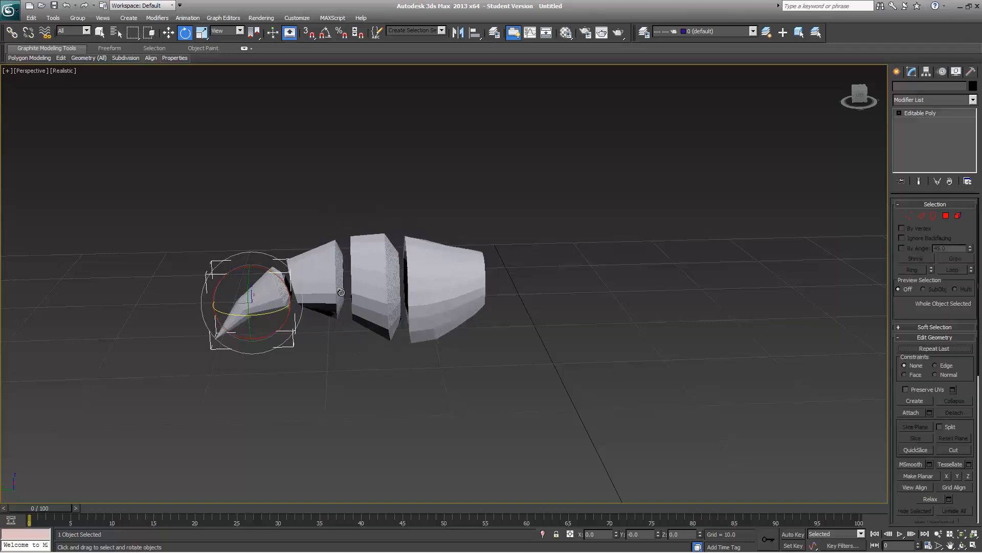
left_click_drag(355, 289, 421, 299)
left_click(360, 297)
left_click(404, 295)
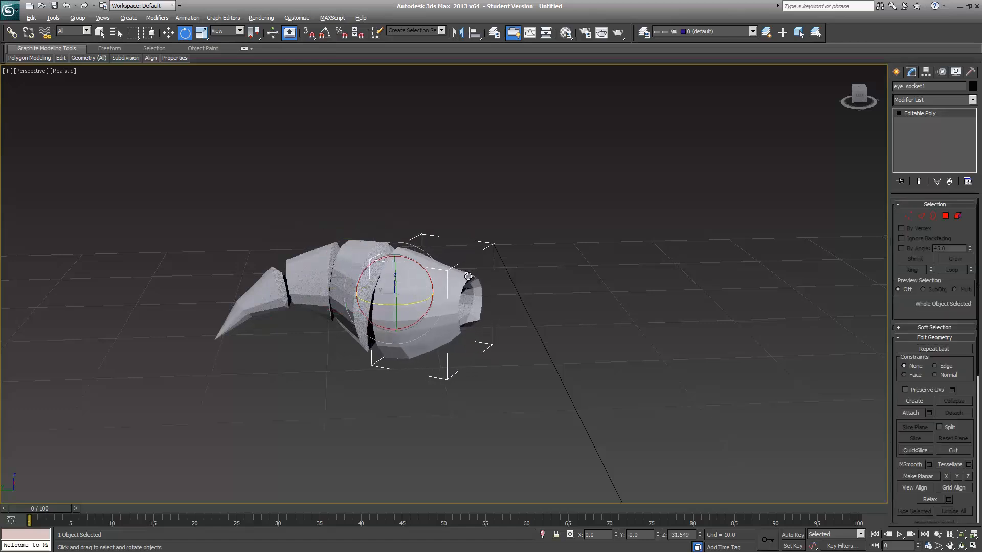
- Undo the test rotations and the linking of the body pieces until nothing is selected
key("alt")
key("ctrl+z")
key("ctrl+z")
key("ctrl+z")
key("ctrl+z")
key("ctrl+z")
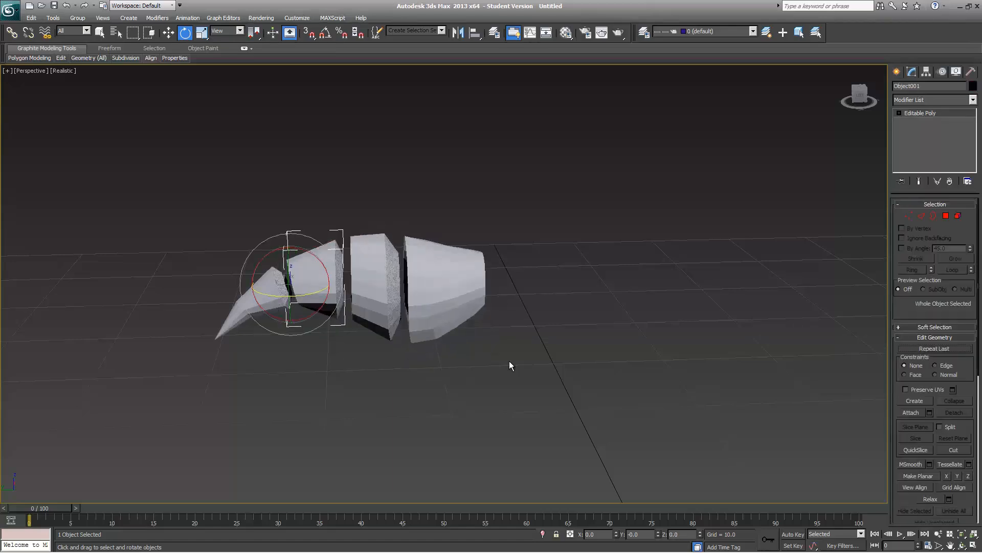
key("ctrl+z")
key("ctrl+z")
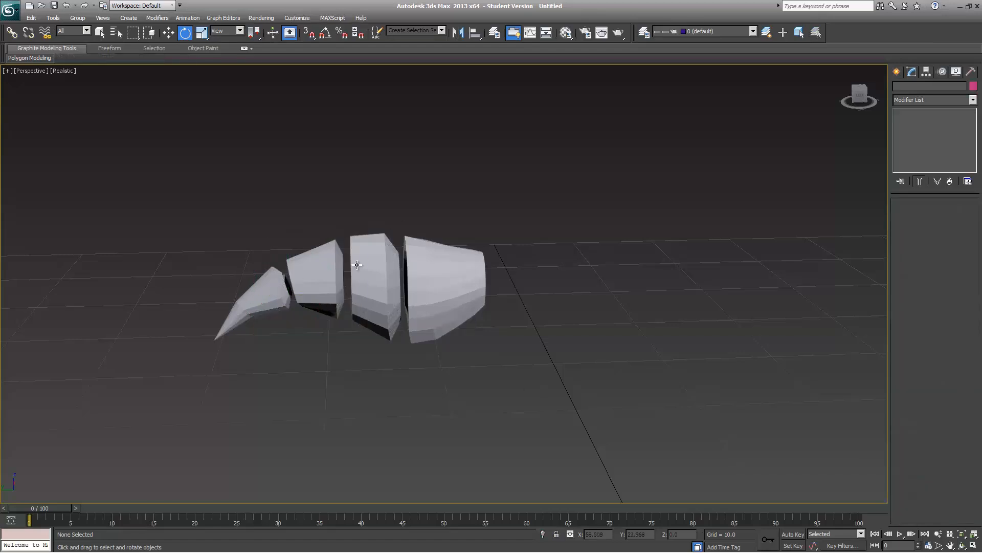
- Delete the polygons on the negative X half of the front eye socket piece and leave polygon editing
left_click(453, 305)
key("z")
middle_click_drag(490, 303, 460, 109, "alt")
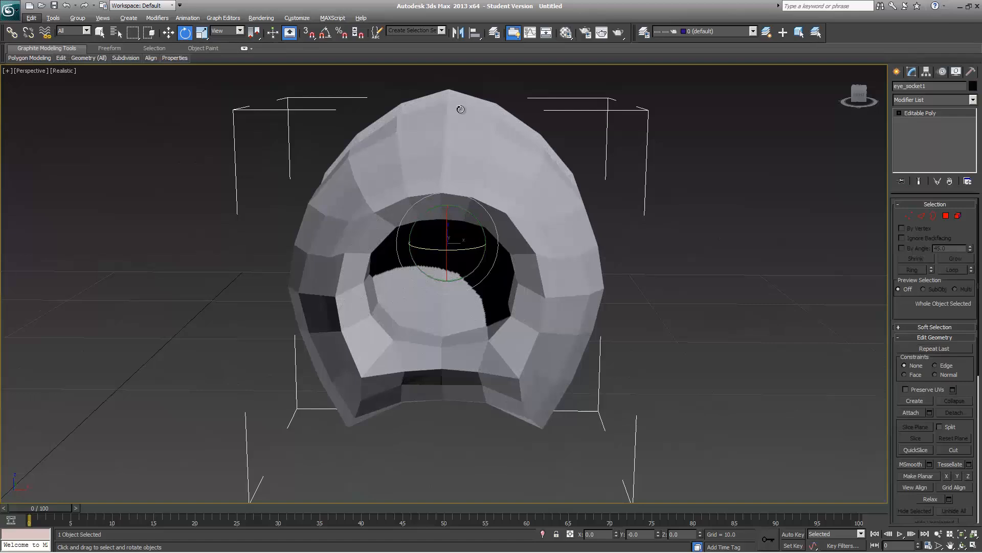
key("4")
key("ctrl+a")
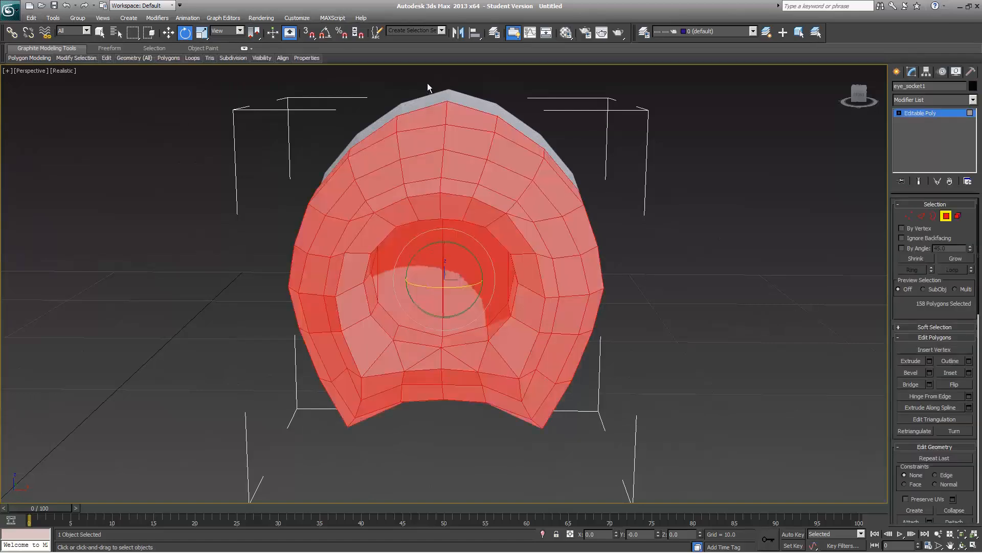
key("Delete")
middle_click_drag(491, 348, 445, 353, "alt")
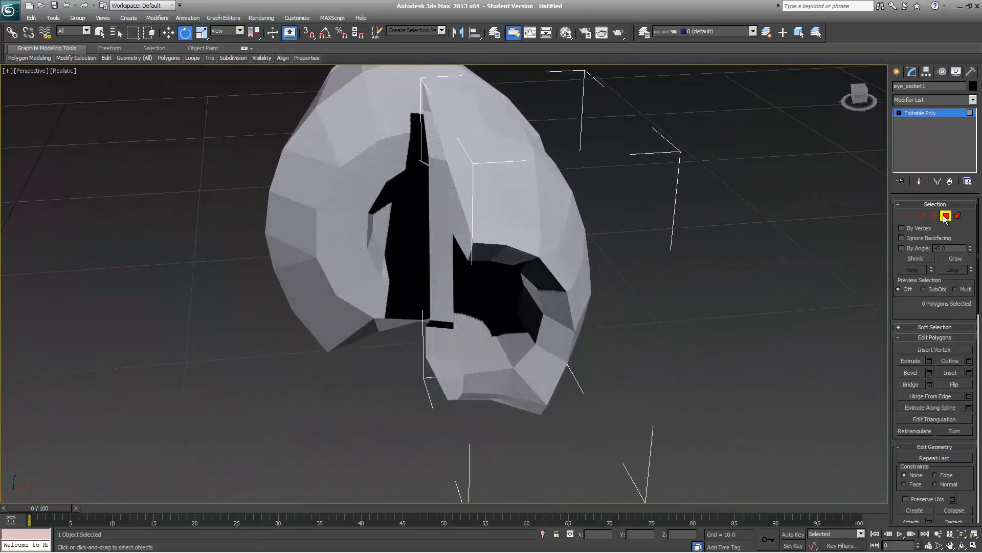
left_click(946, 216)
- Apply the Unwrap UVW modifier to the halved eye socket piece and open its UV editor
left_click(918, 100)
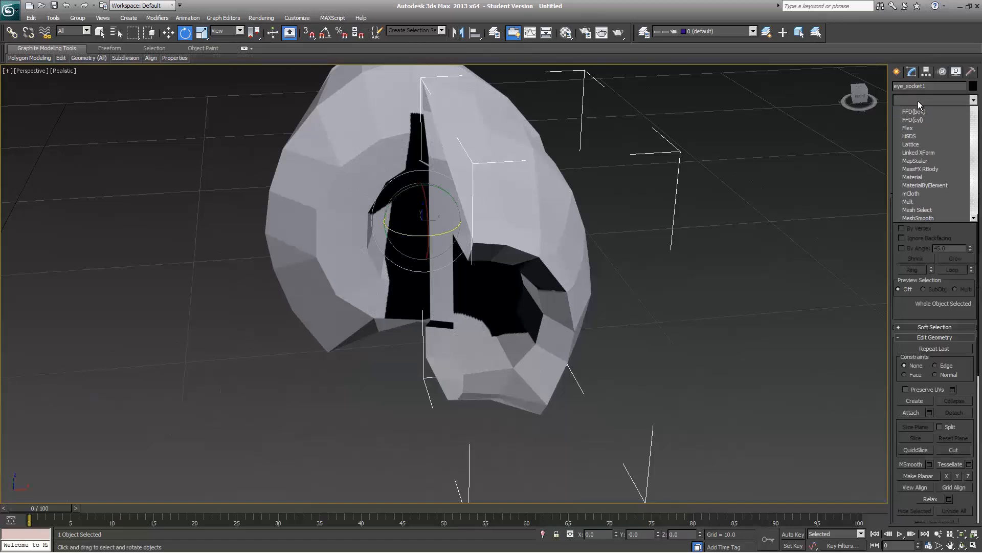
left_click(930, 385)
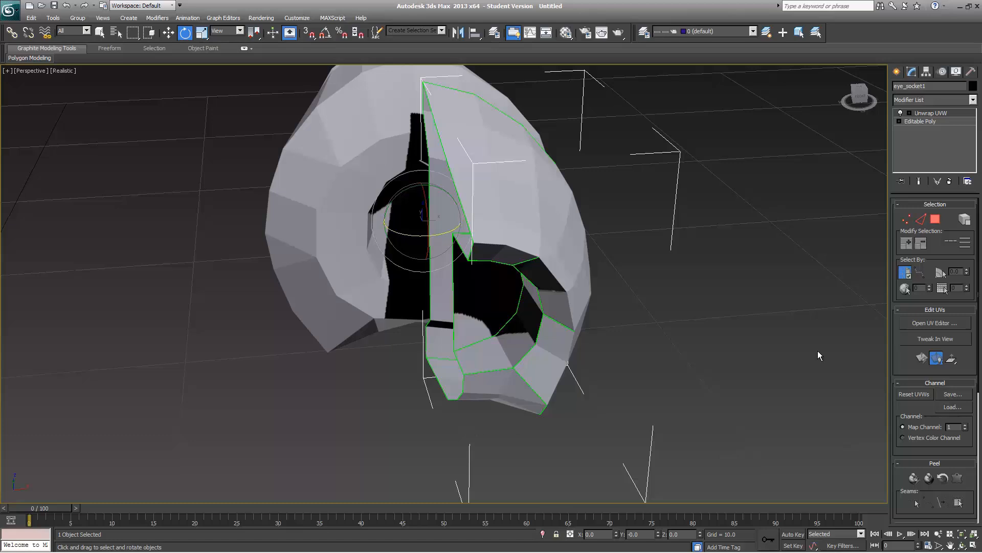
left_click(926, 323)
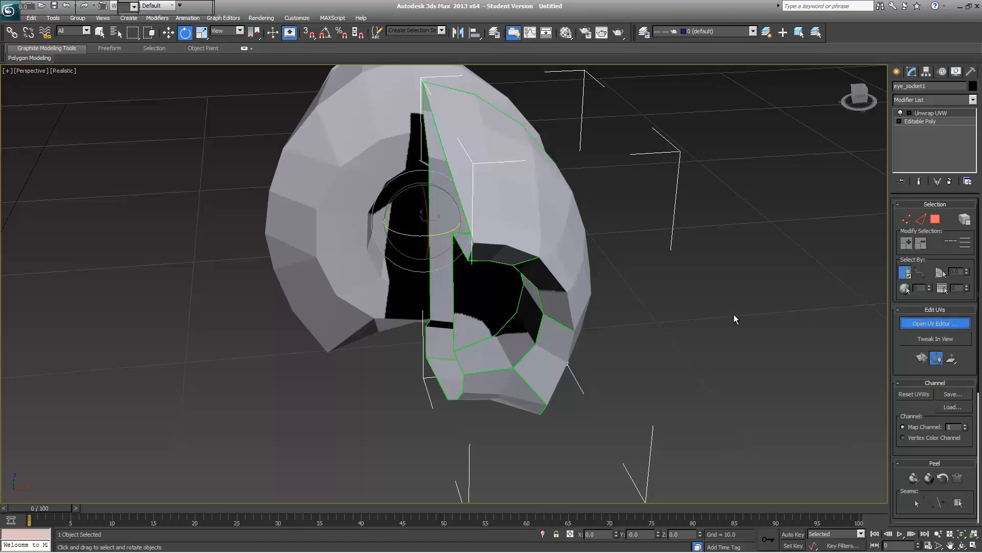
- Inspect the half piece's UV layout by selecting its vertices and faces, clear the selection and minimize the UV editor
middle_click_drag(90, 152, 108, 161)
scroll(102, 164, "up", 3)
left_click_drag(11, 113, 235, 312)
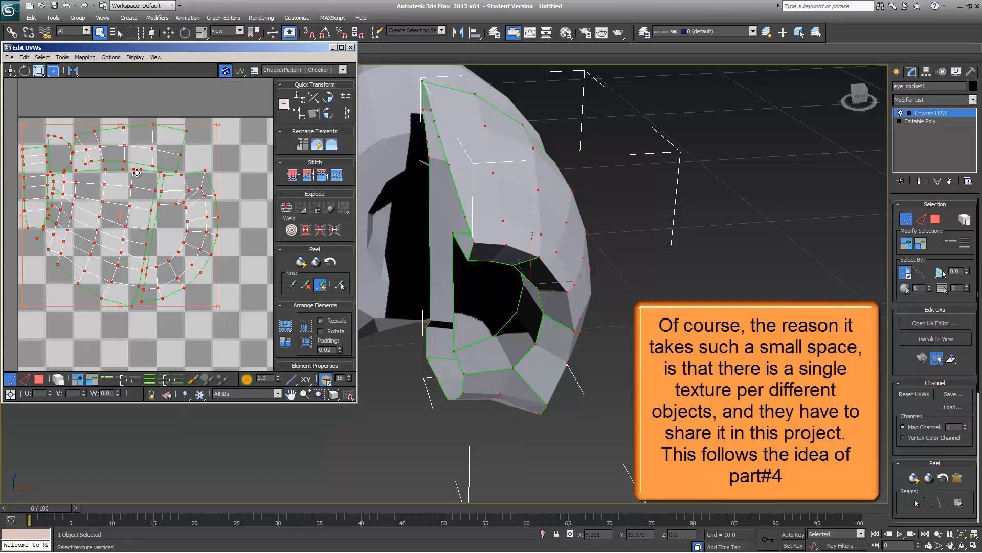
key("3")
left_click_drag(23, 365, 256, 102)
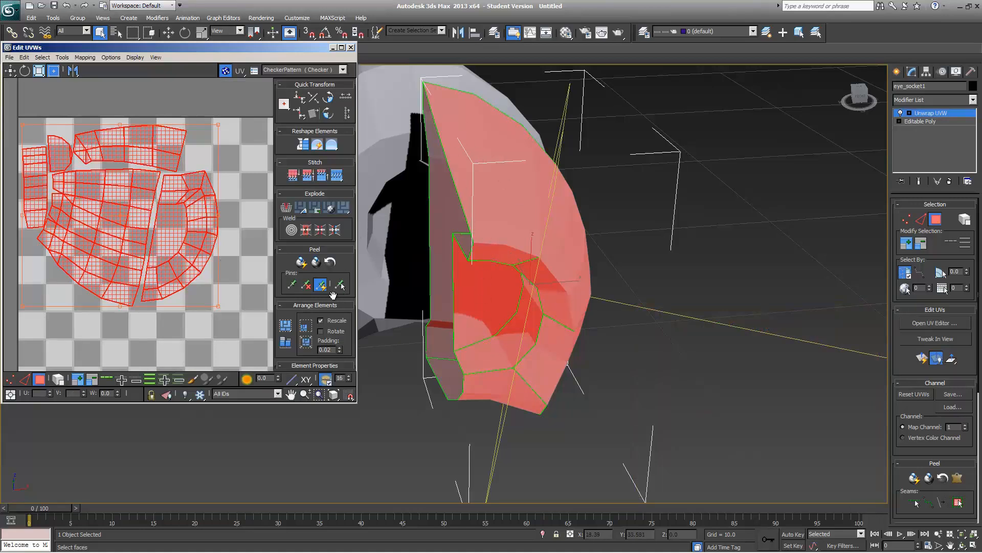
left_click(237, 113)
left_click_drag(238, 114, 19, 308)
left_click(121, 318)
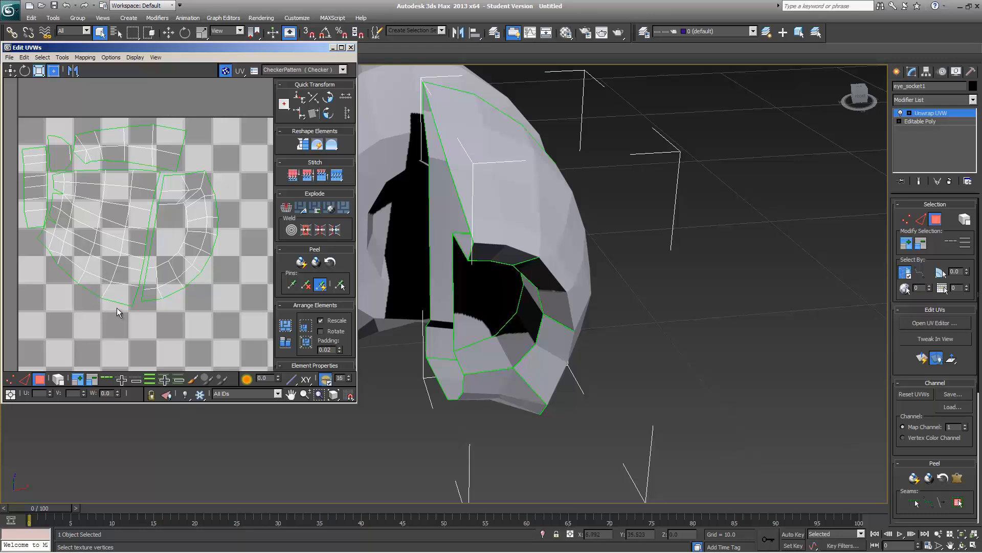
left_click(332, 49)
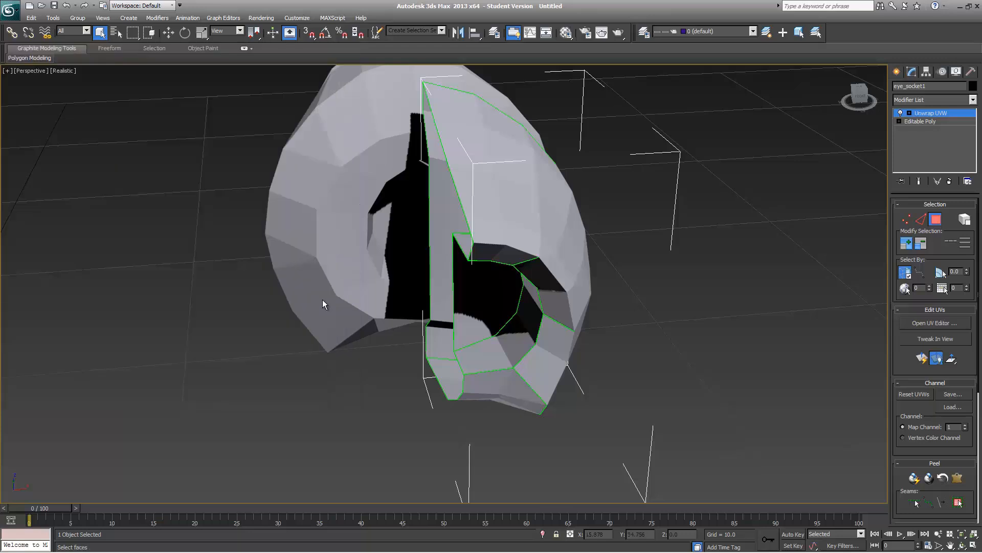
- Leave UV face editing, select all four objects and convert them to Editable Poly to collapse the Unwrap UVW modifier
right_click(926, 115)
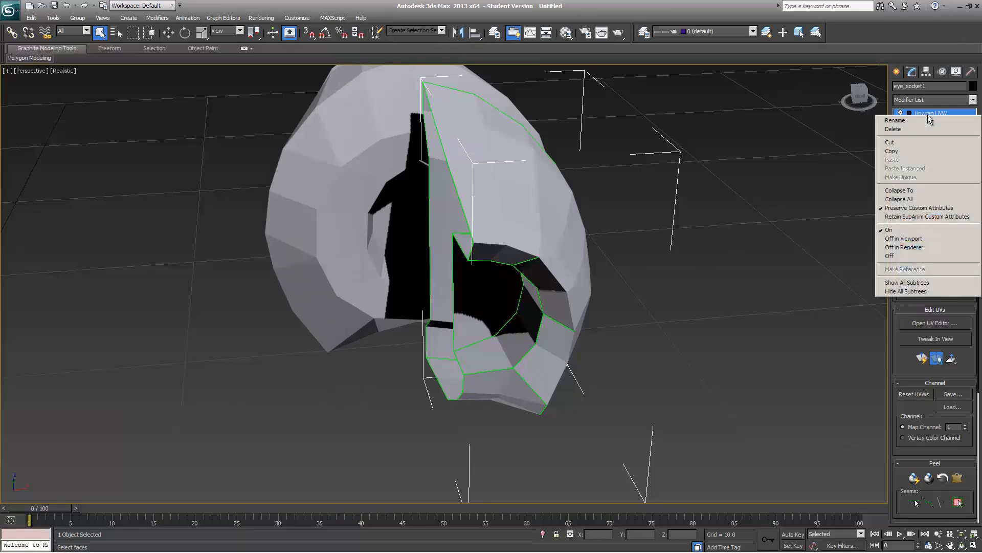
left_click(729, 284)
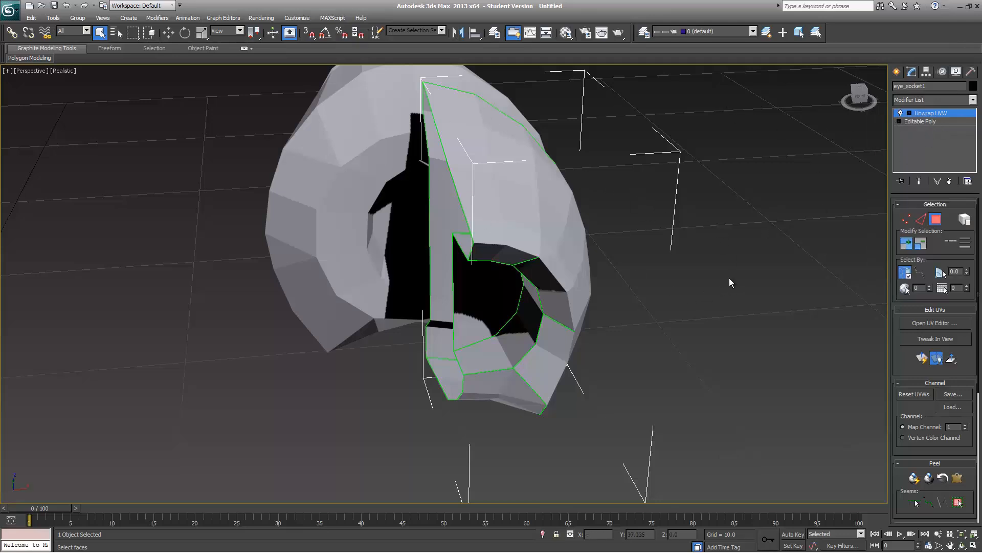
key("3")
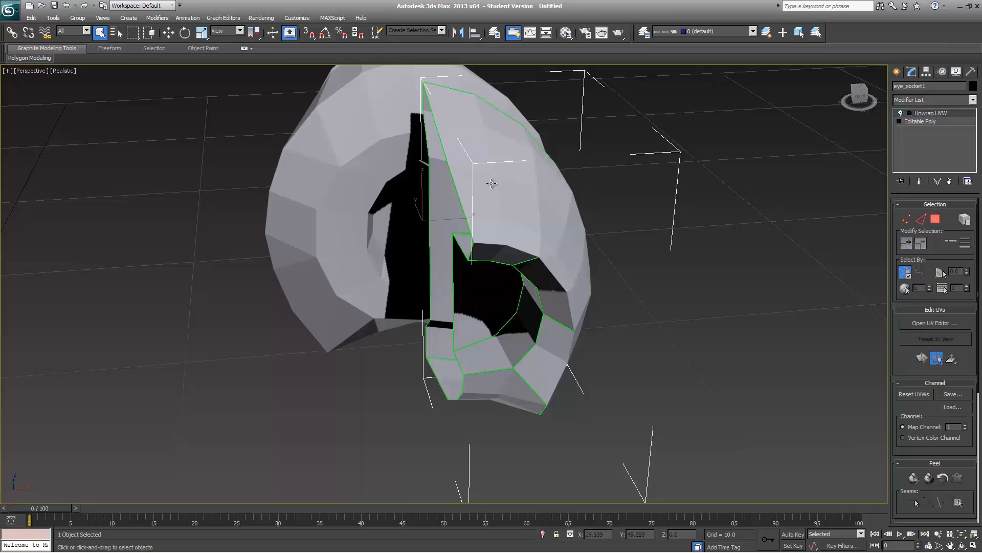
key("ctrl+a")
scroll(418, 191, "down", 5)
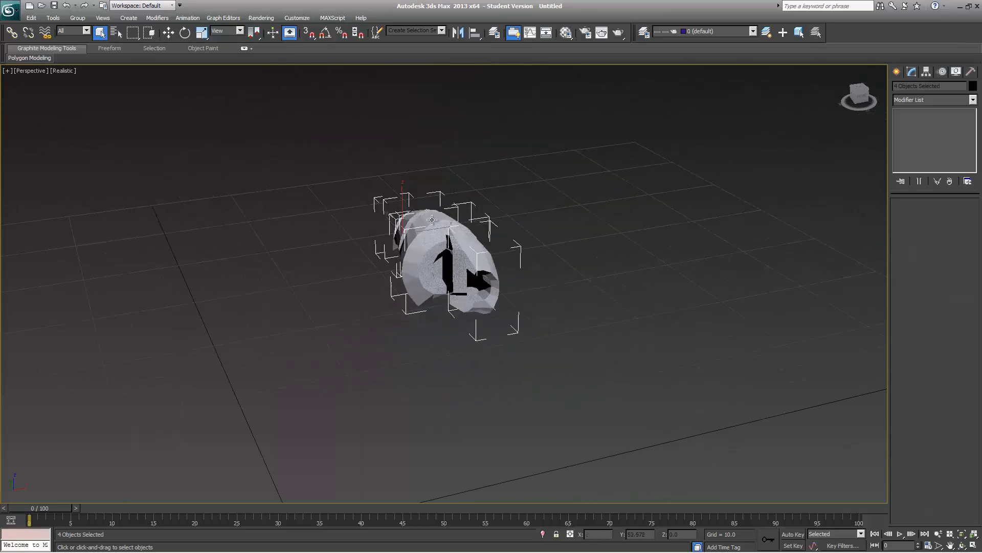
right_click(436, 194)
left_click(560, 302)
- Apply the Symmetry modifier to the halved front eye socket piece, mirrored along X
left_click(484, 276)
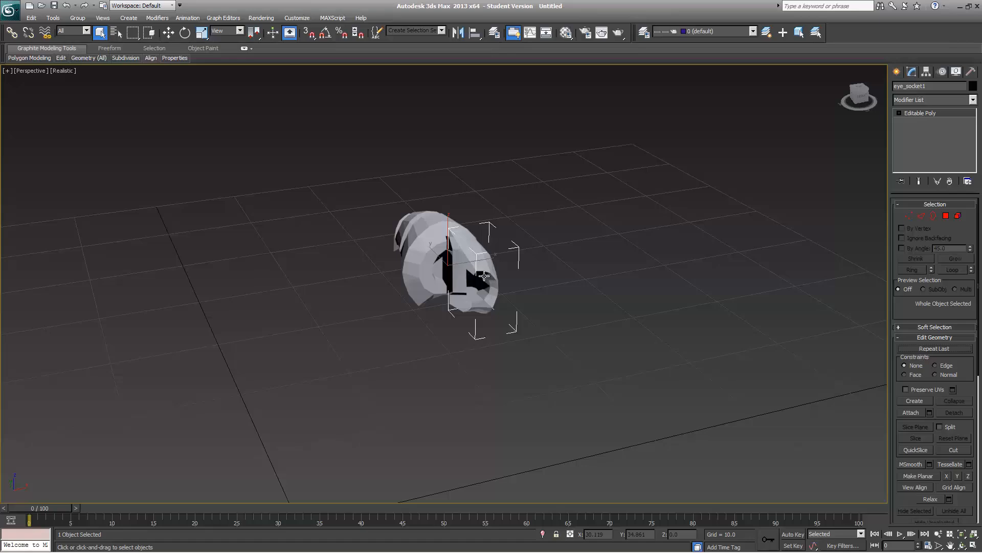
scroll(484, 271, "up", 8)
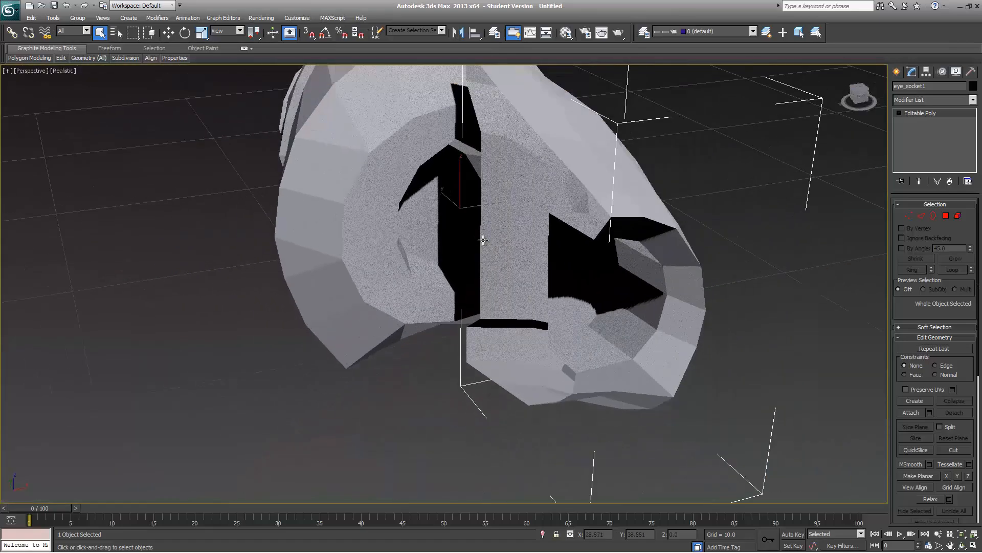
middle_click_drag(484, 240, 462, 214, "alt")
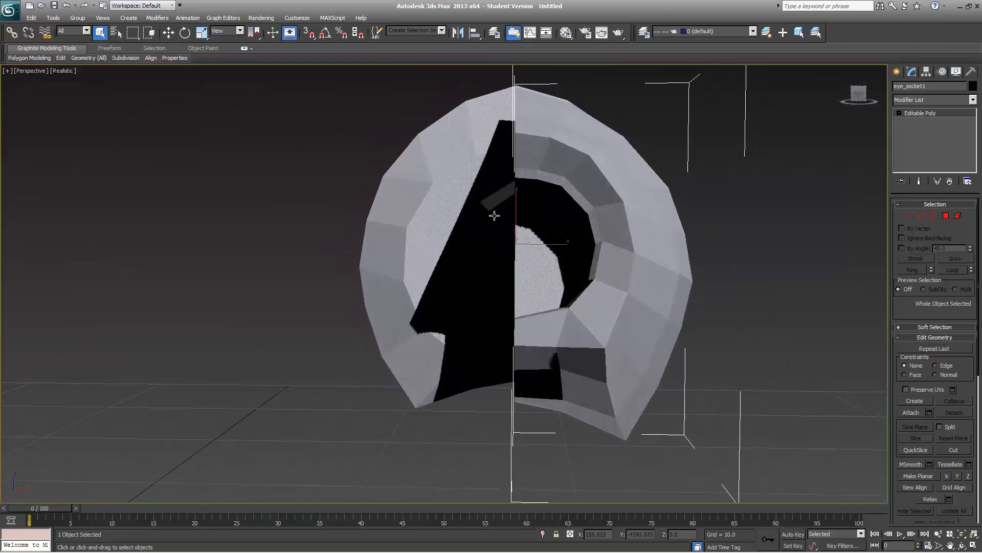
left_click(912, 72)
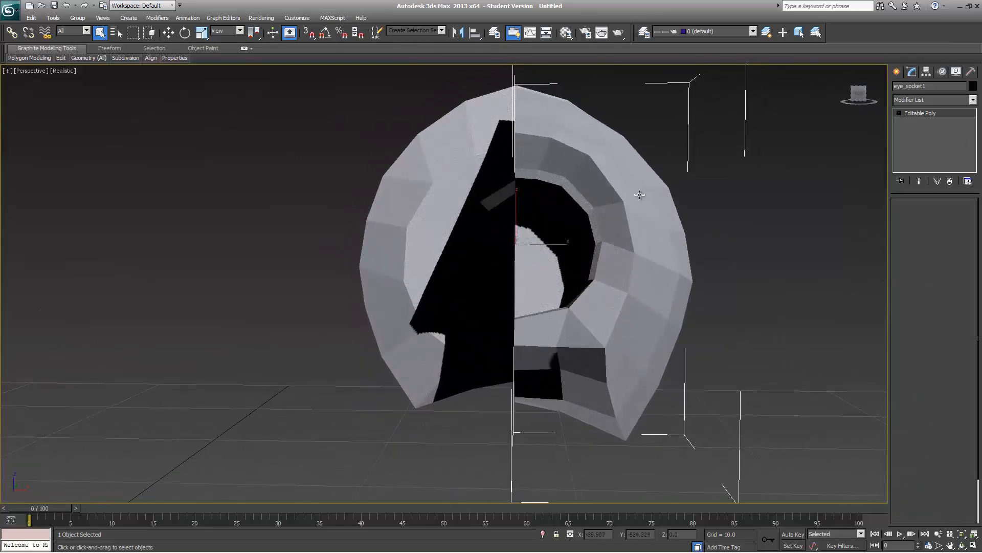
left_click(923, 100)
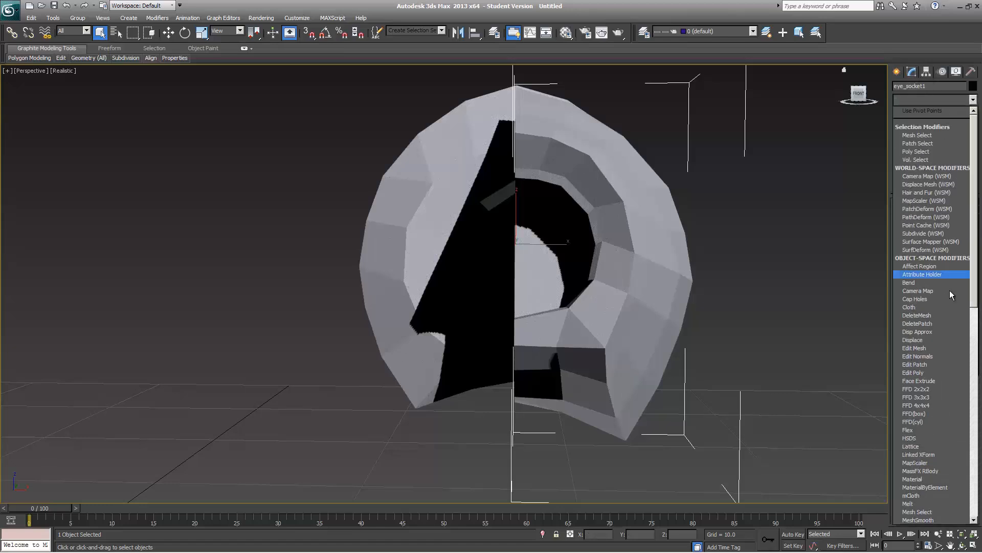
scroll(947, 307, "down", 3)
left_click(934, 238)
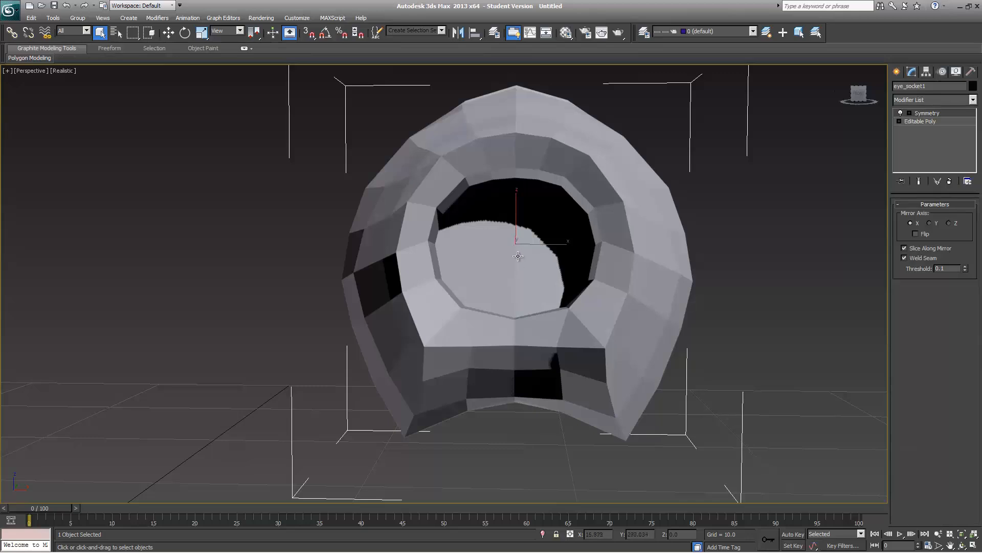
- Select the Symmetry modifier's Mirror plane, try the Flip option and the Y mirror axis, and restore the X axis
left_click(911, 113)
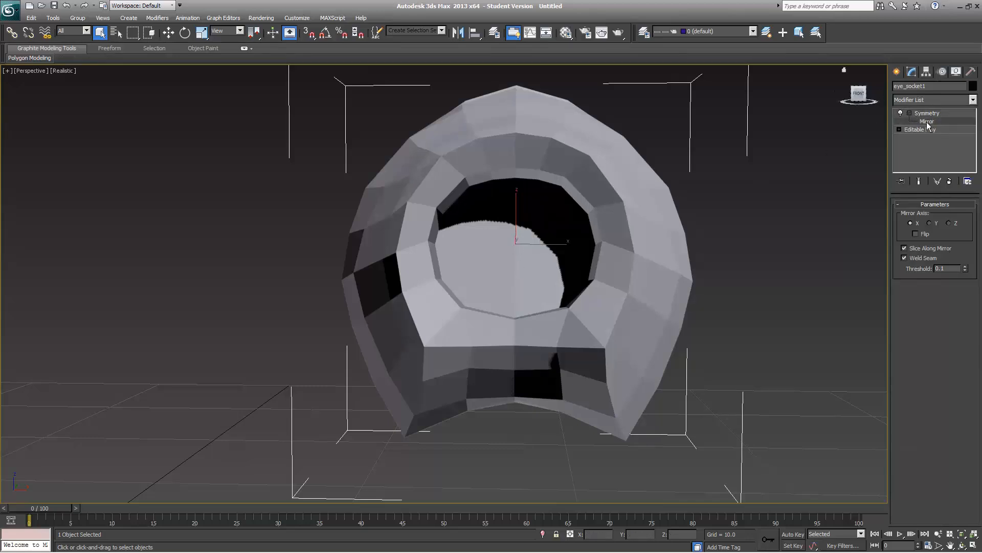
left_click(926, 121)
mouse_move(552, 243)
left_mouse_down()
mouse_move(527, 243)
mouse_move(552, 243)
left_mouse_up()
left_click(915, 233)
left_click(916, 233)
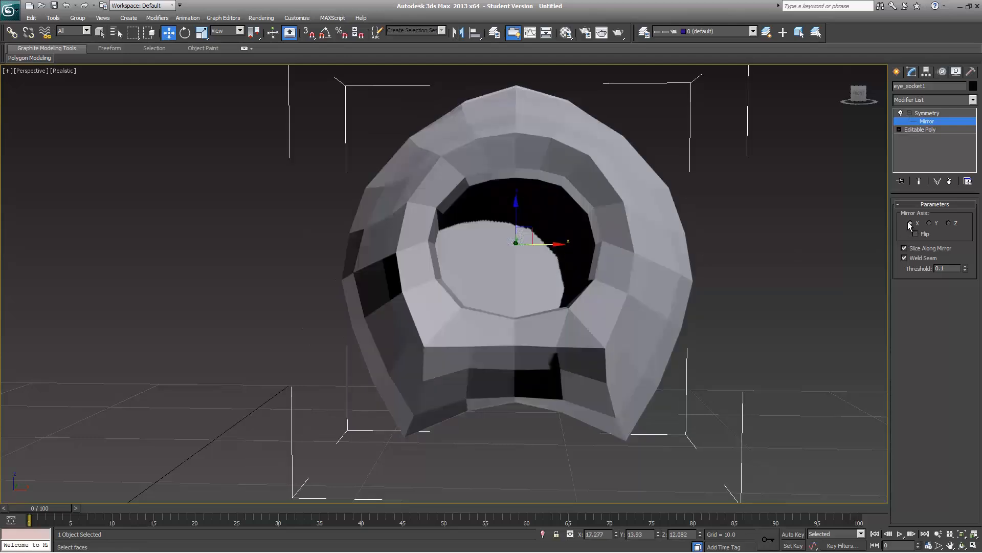
left_click(931, 223)
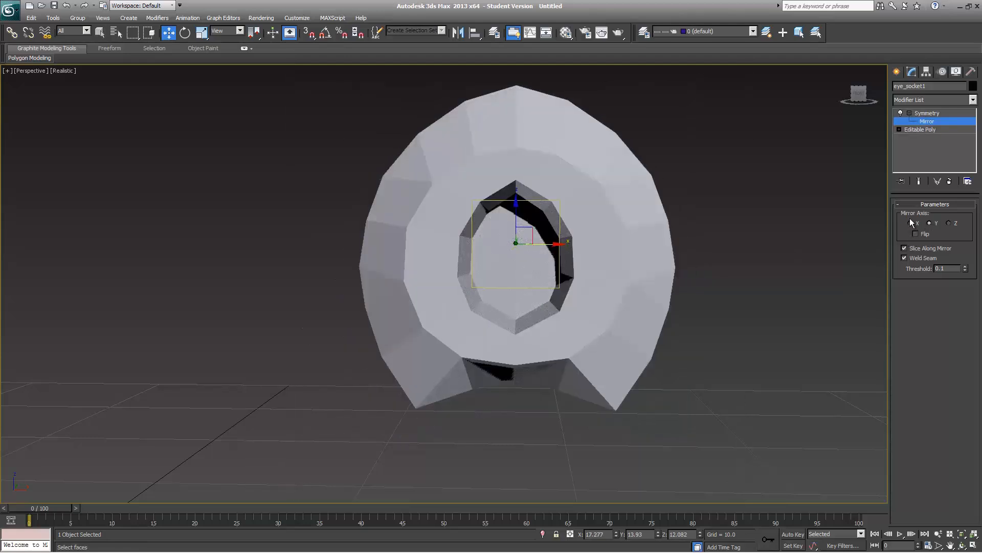
left_click(911, 223)
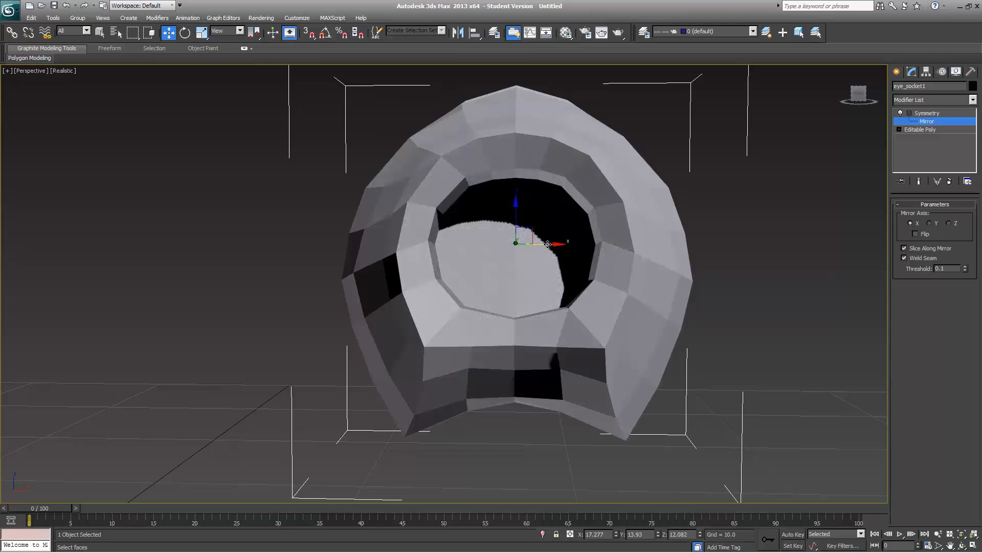
- Adjust the Symmetry weld threshold to 0.2 and convert the mirrored eye socket piece to Editable Poly
right_click(965, 267)
left_click_drag(965, 268, 970, 244)
right_click(934, 112)
right_click(677, 309)
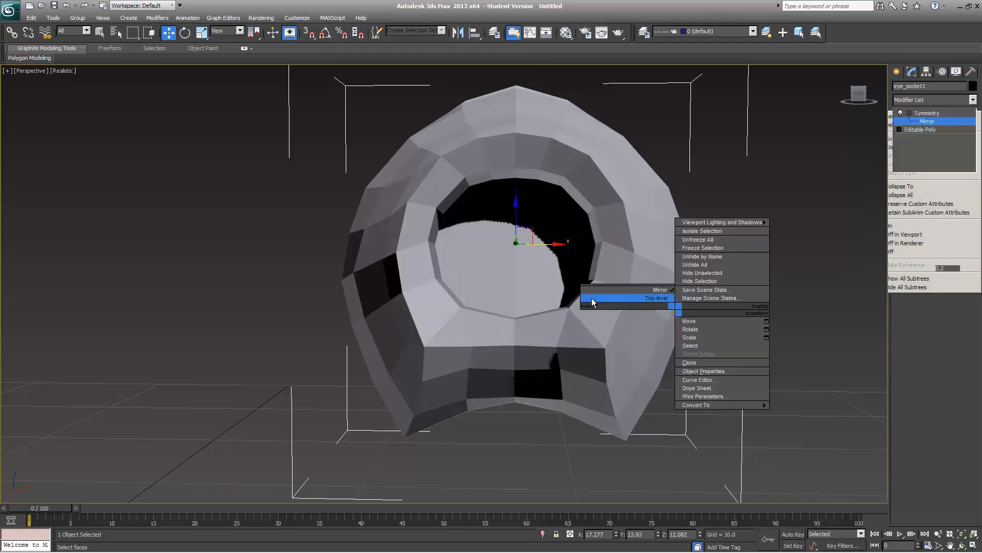
mouse_move(717, 407)
left_click(798, 413)
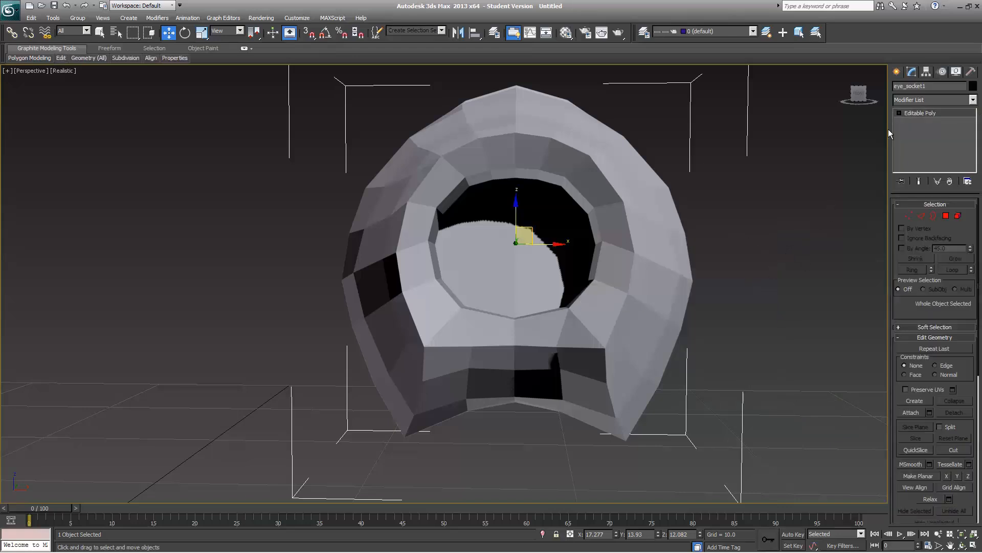
- Apply an Unwrap UVW modifier to the mirrored eye socket, open its UV editor and hide the checker background
left_click(923, 100)
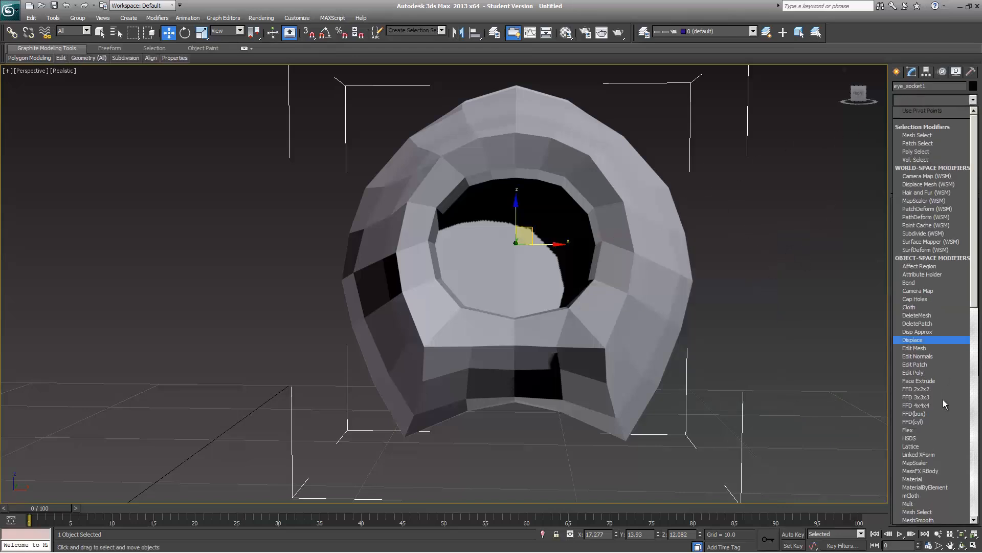
scroll(920, 406, "down", 3)
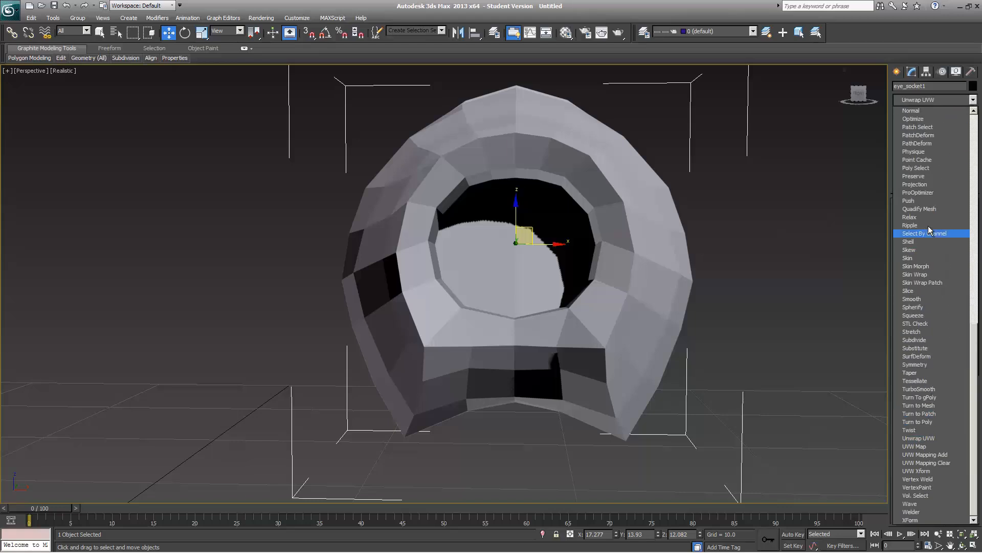
left_click(918, 438)
left_click(935, 323)
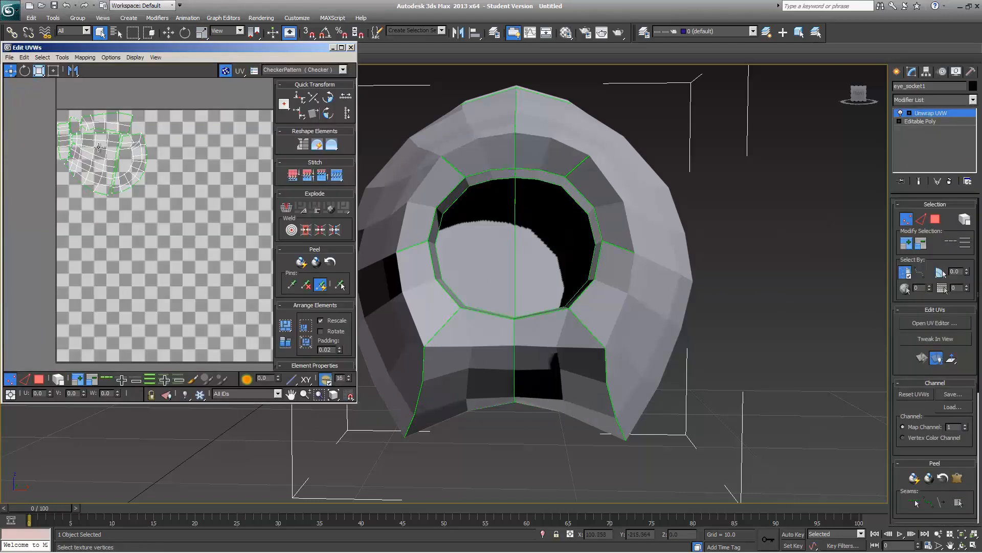
left_click(156, 58)
left_click(200, 143)
scroll(119, 164, "up", 1)
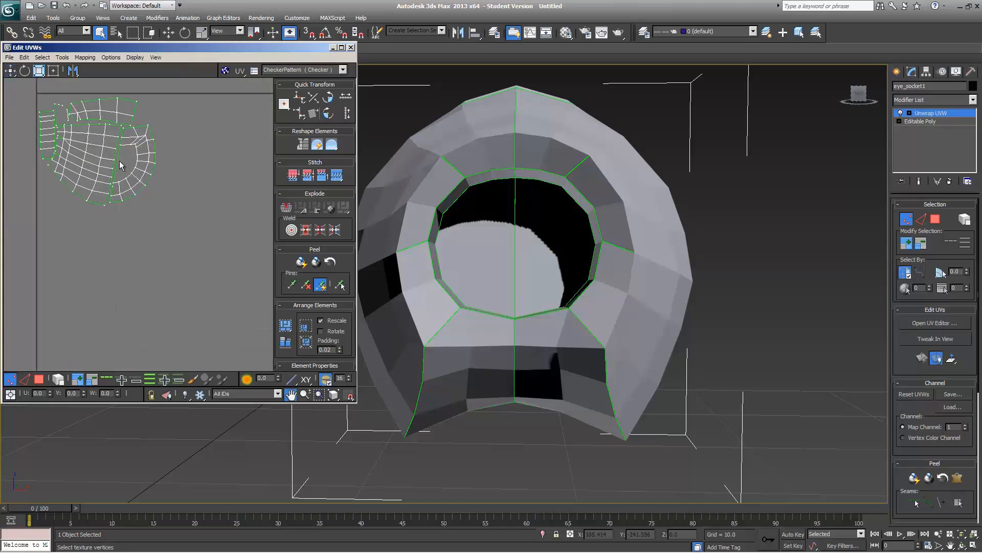
scroll(155, 206, "up", 1)
middle_click_drag(155, 207, 210, 277)
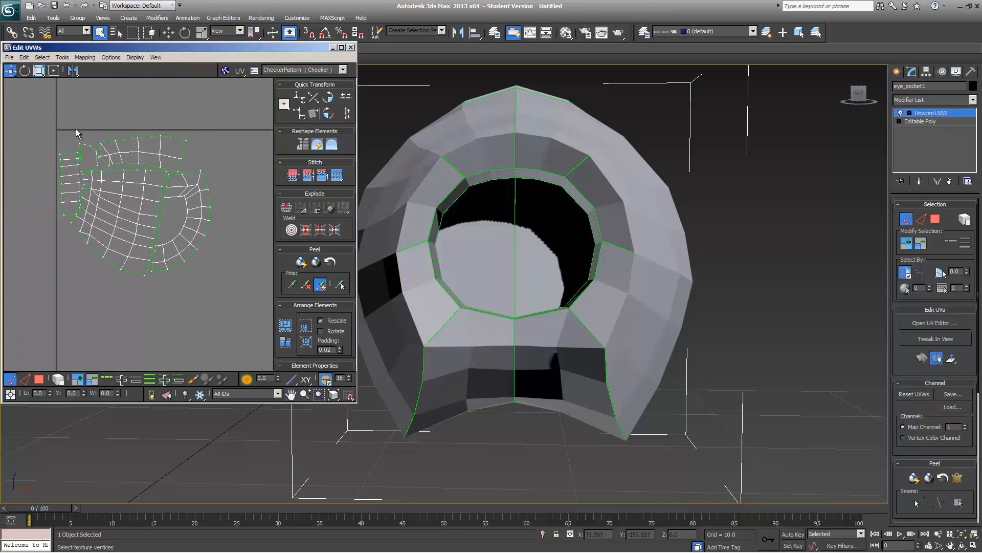
- Try moving one UV face at the lower edge of the large shell, undo the move, and select all faces
key("3")
left_click(128, 267)
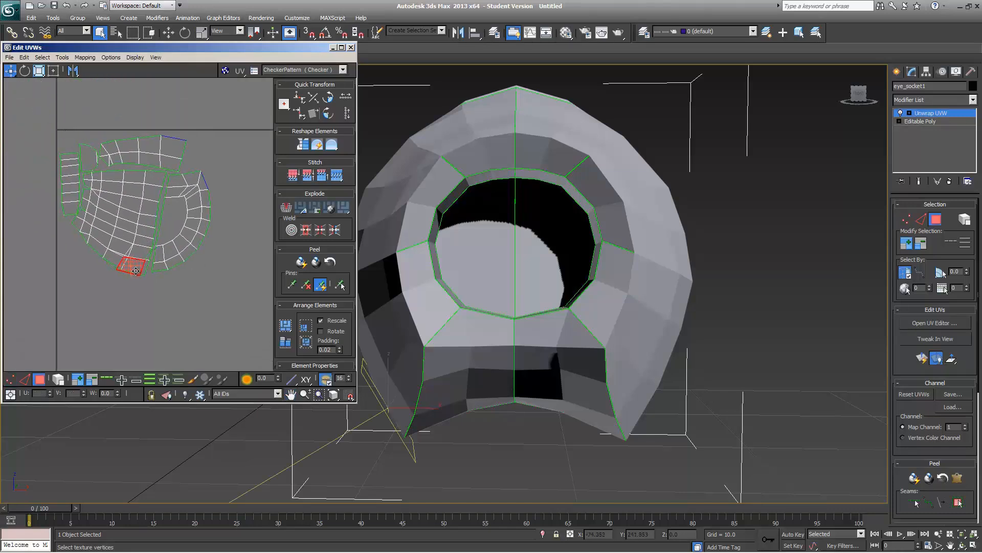
left_click_drag(132, 273, 129, 279)
key("ctrl+z")
key("ctrl+a")
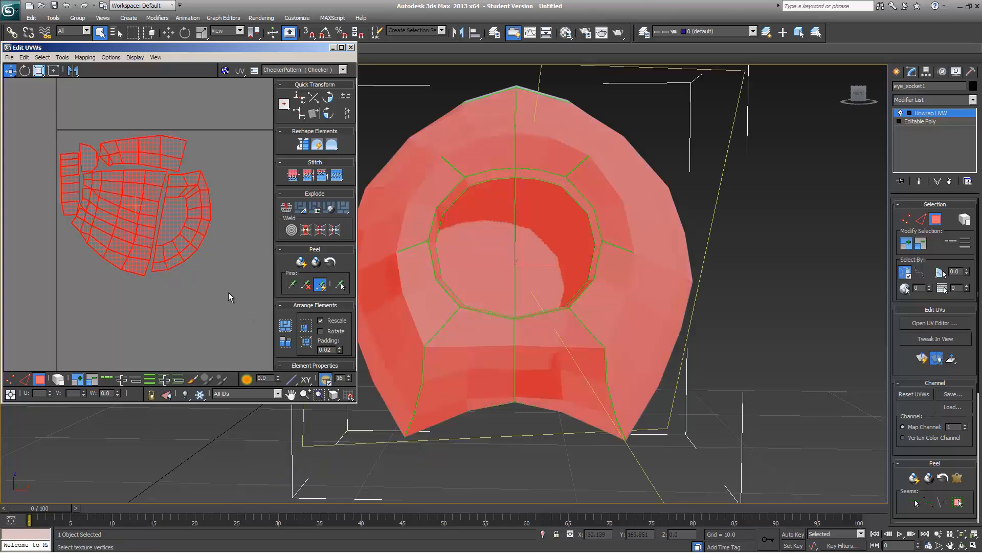
- Turn off Ignore Backfacing and select all faces on one half of the eye socket, adding the missed side faces
key("1")
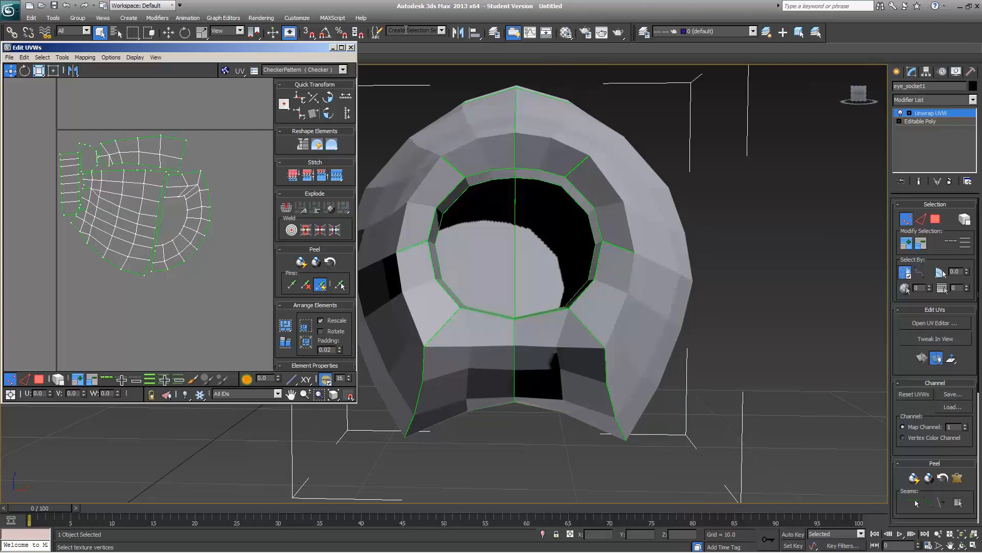
middle_click_drag(414, 78, 477, 86)
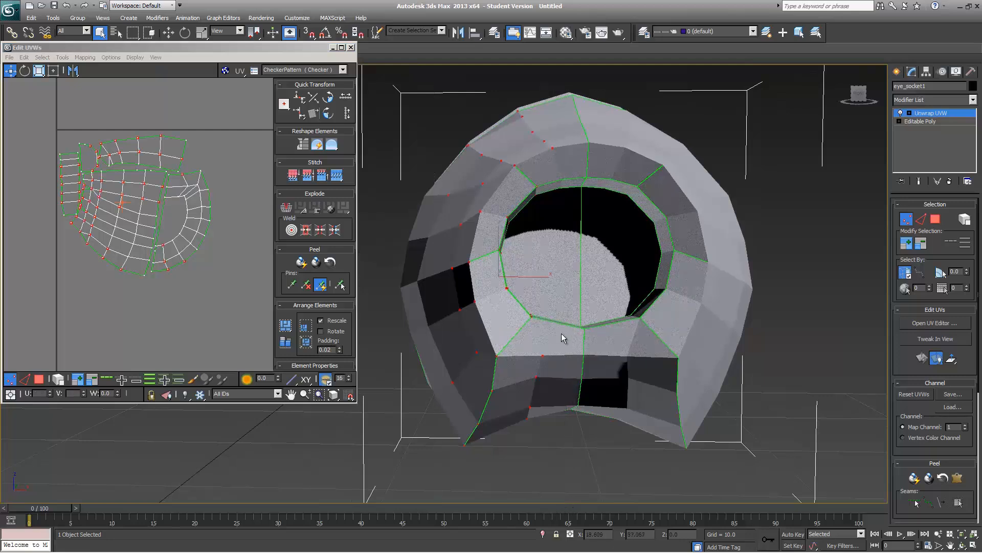
key("3")
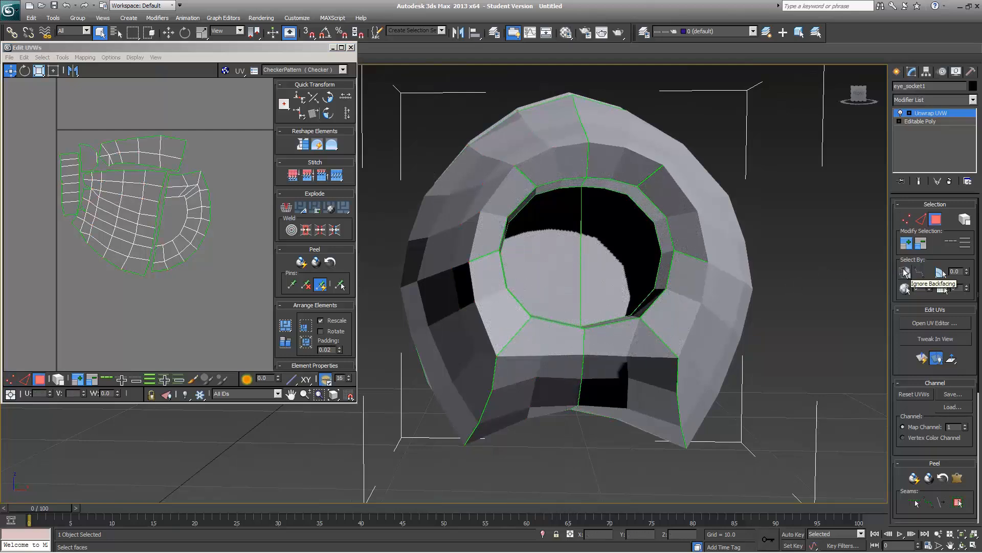
left_click_drag(411, 96, 565, 533)
middle_click_drag(477, 262, 921, 295, "alt")
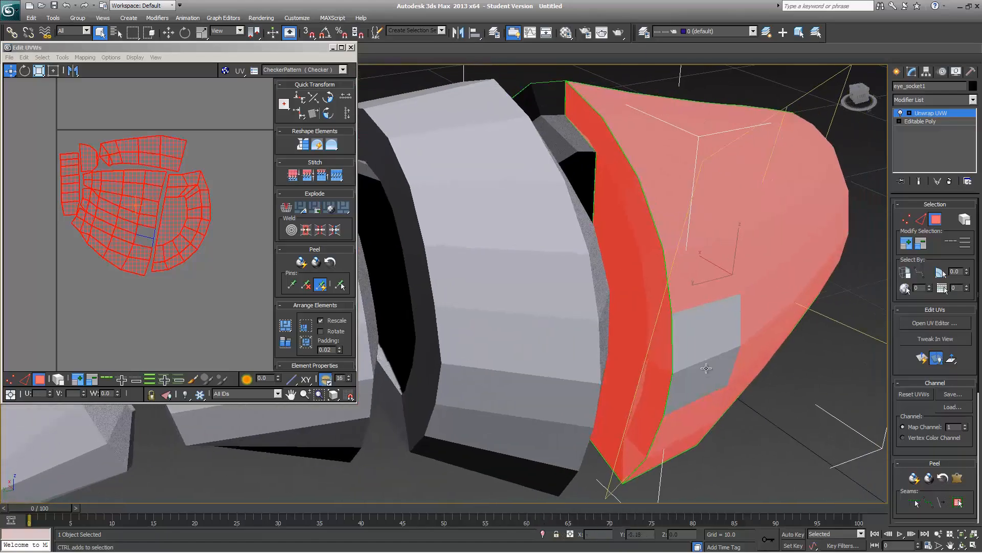
middle_click_drag(706, 368, 604, 322, "alt")
scroll(202, 209, "up", 2)
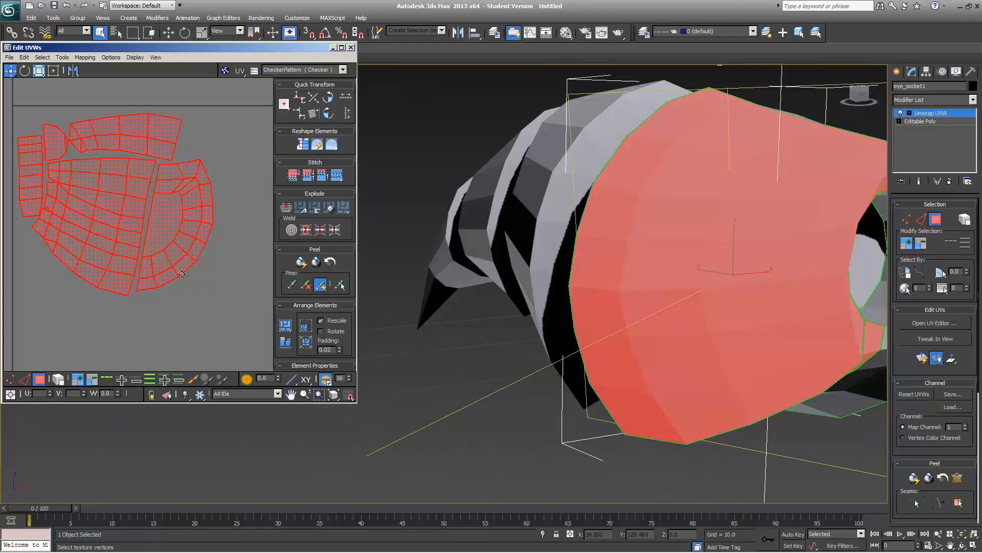
- Offset the selected half's UVs by one full tile along U using relative coordinates, and clear the selection
left_click(11, 394)
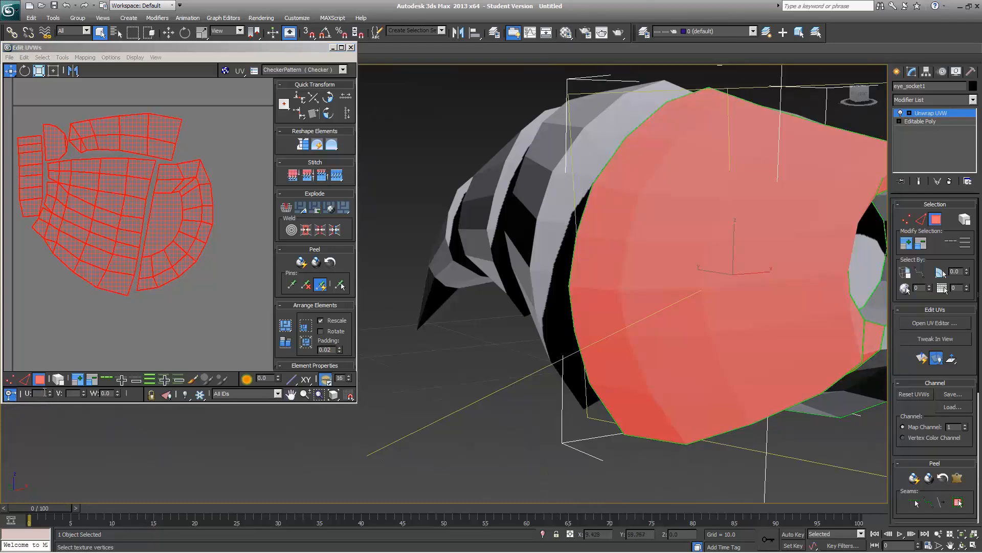
key("Return")
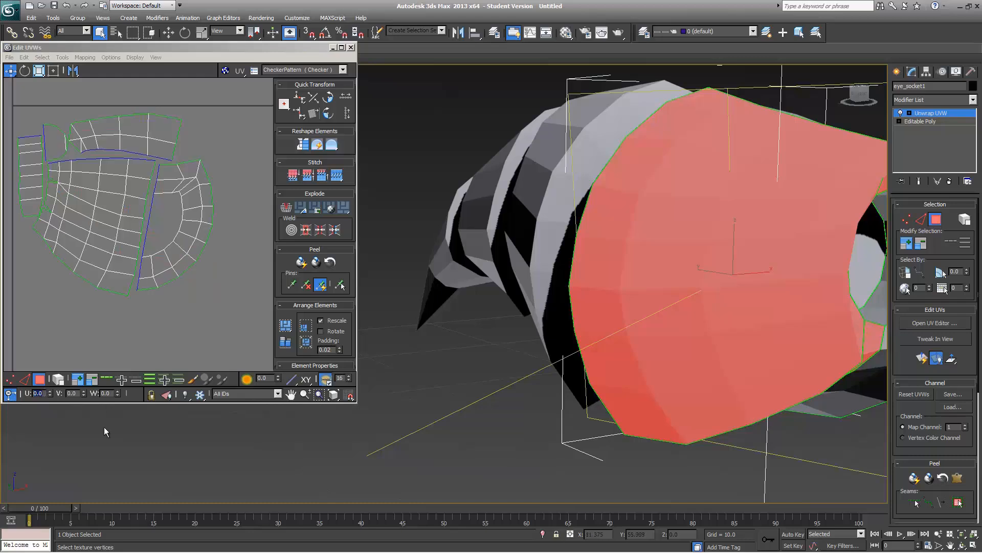
scroll(181, 273, "down", 5)
scroll(140, 253, "up", 3)
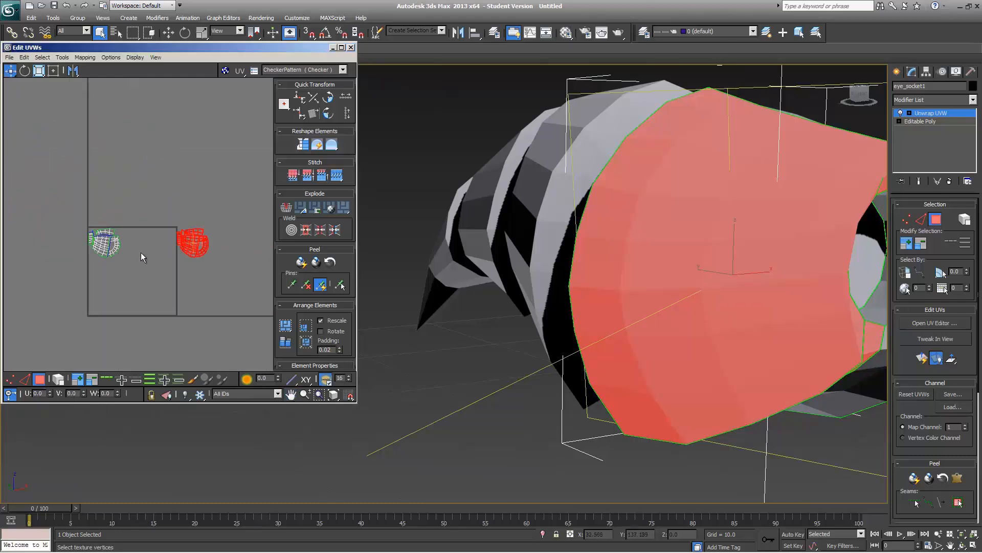
left_click(192, 201)
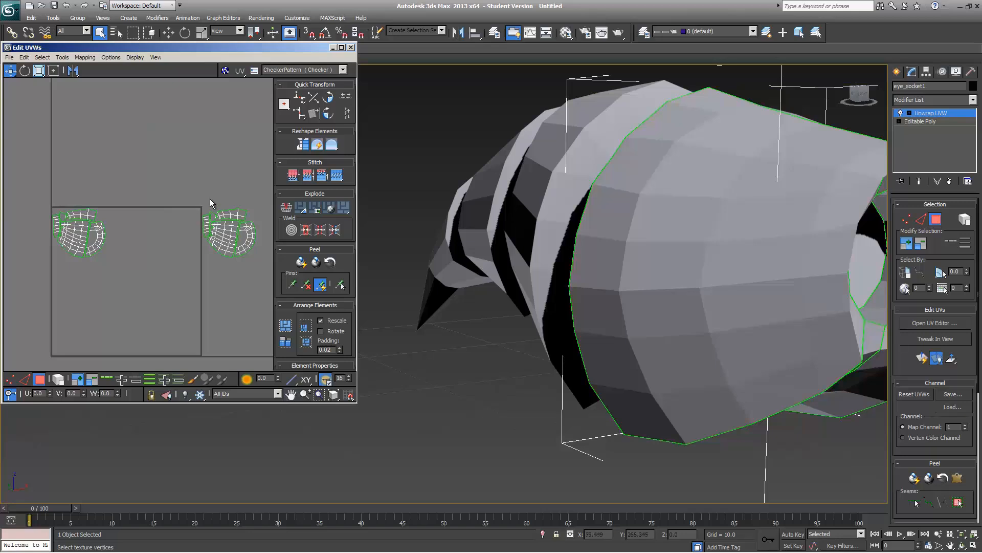
left_click(216, 236)
middle_click_drag(215, 207, 168, 199)
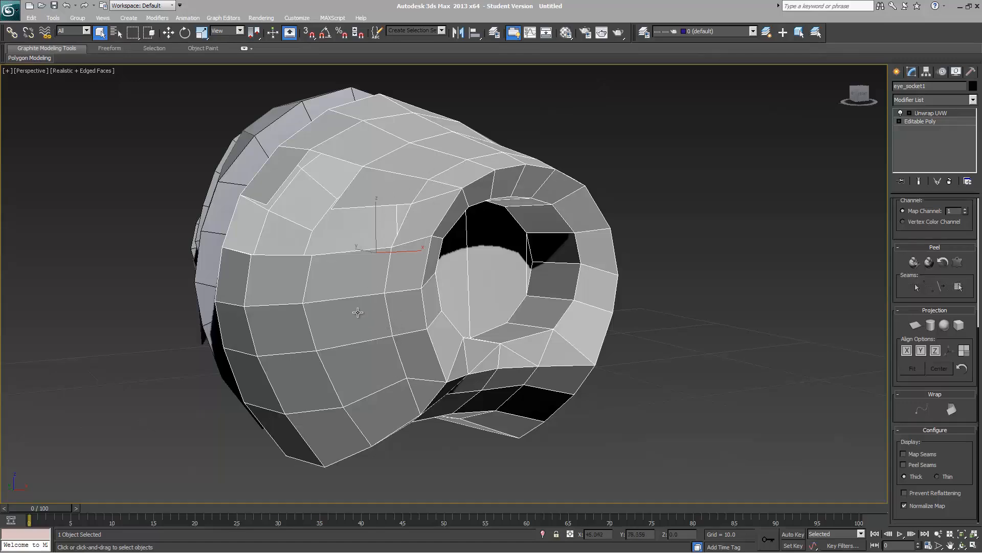
- Inspect the missing faces in the eye socket's side and assign the checker material to the socket
middle_click_drag(355, 245, 409, 251, "alt")
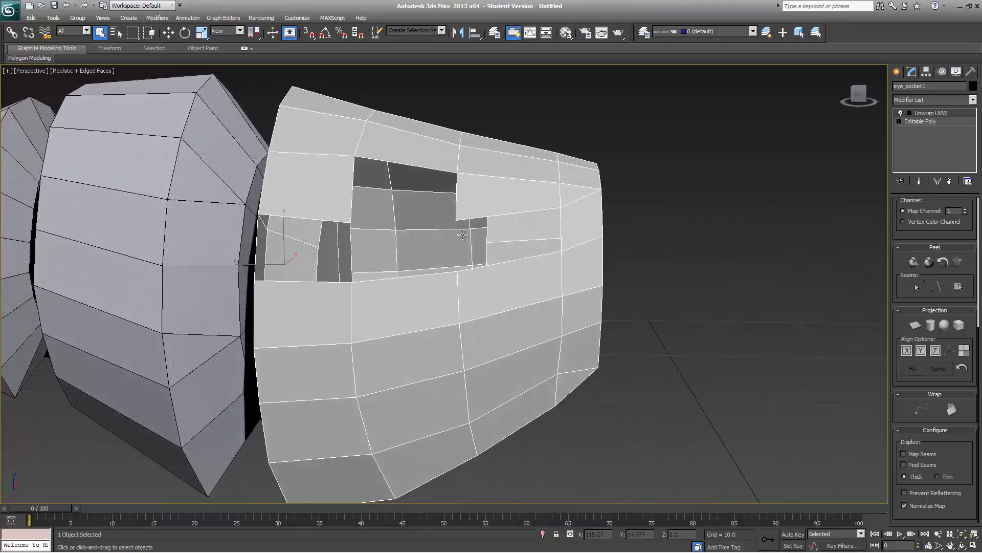
key("alt")
key("alt")
middle_click_drag(494, 242, 503, 223, "alt")
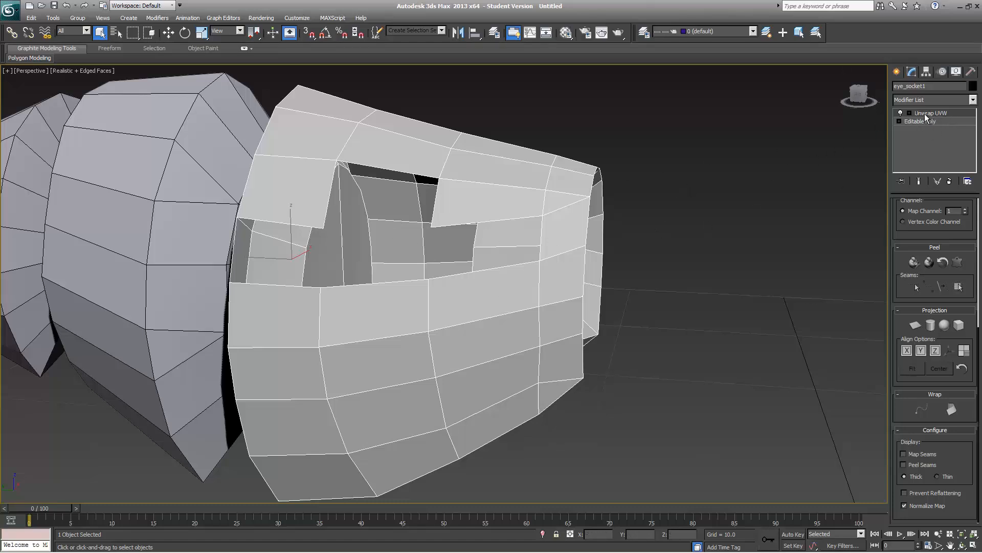
scroll(960, 461, "up", 3)
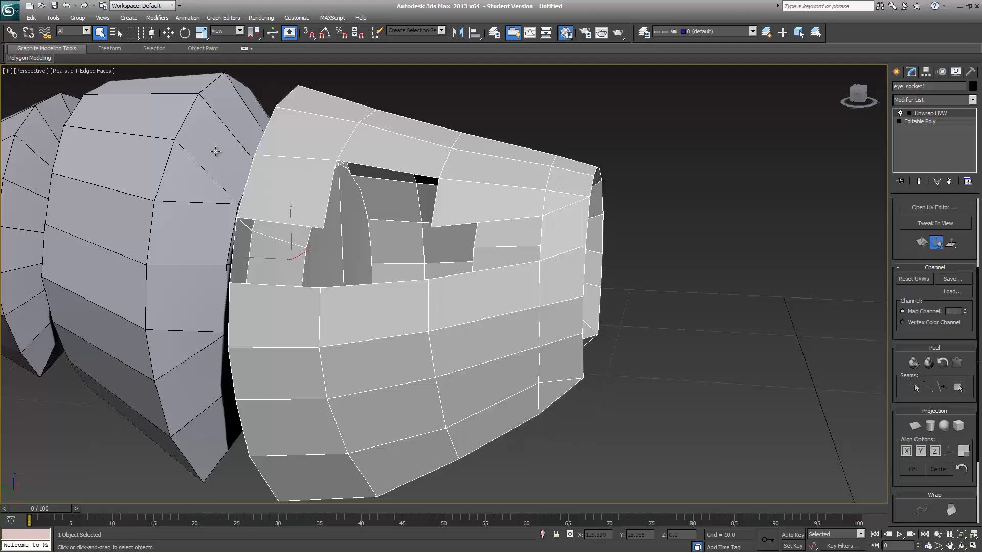
key("m")
left_click_drag(153, 98, 463, 197)
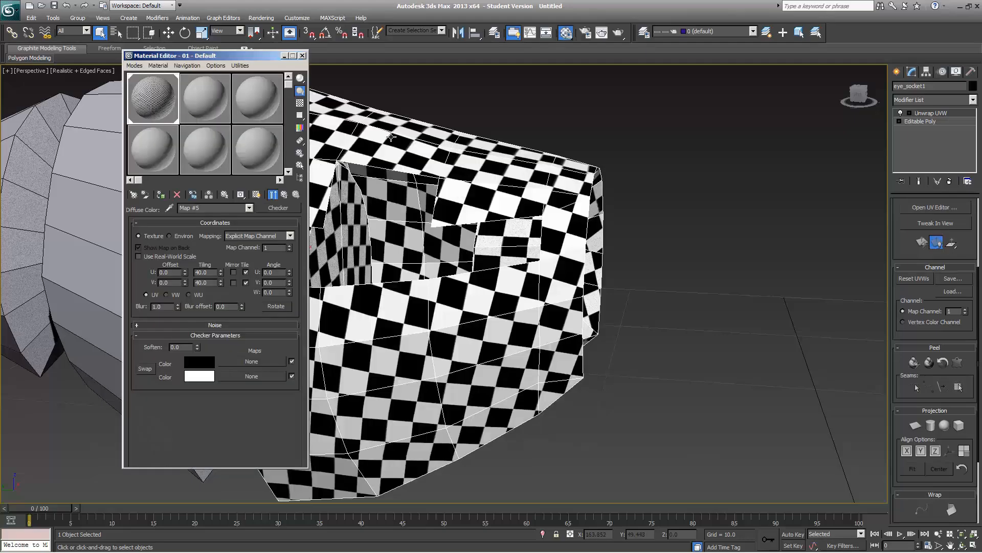
left_click(303, 55)
middle_click_drag(347, 230, 542, 269, "alt")
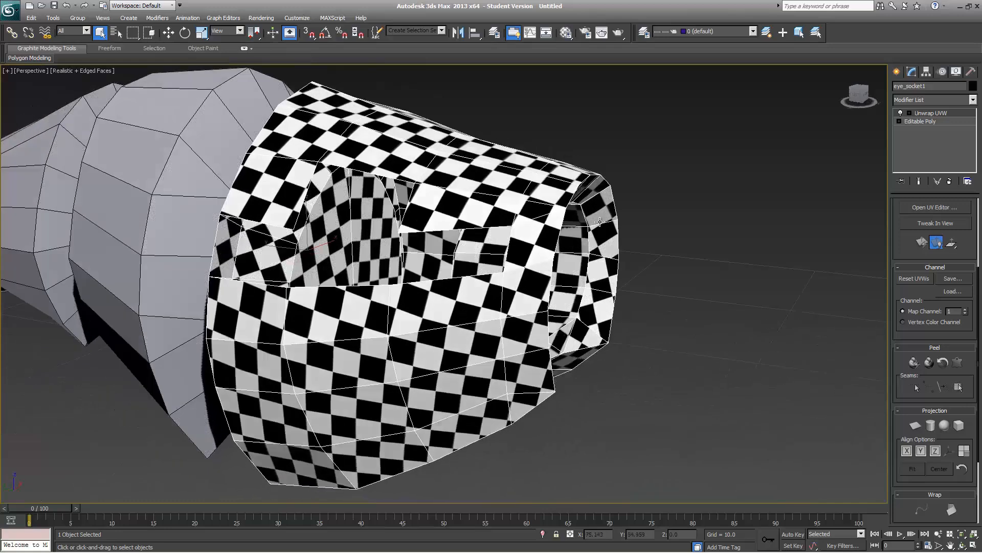
- Convert the eye socket to Editable Poly to collapse its Unwrap UVW modifier
right_click(928, 118)
right_click(591, 294)
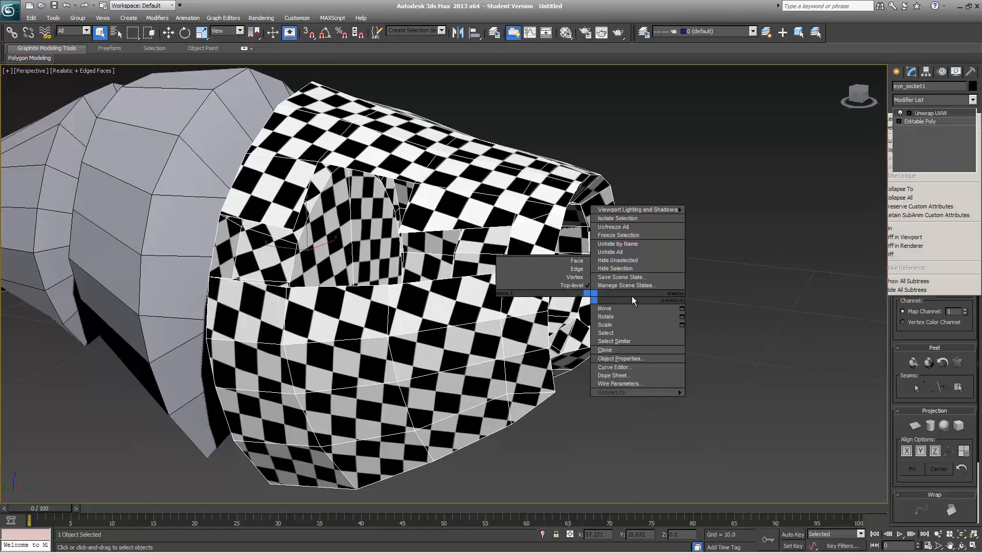
mouse_move(665, 391)
left_click(729, 397)
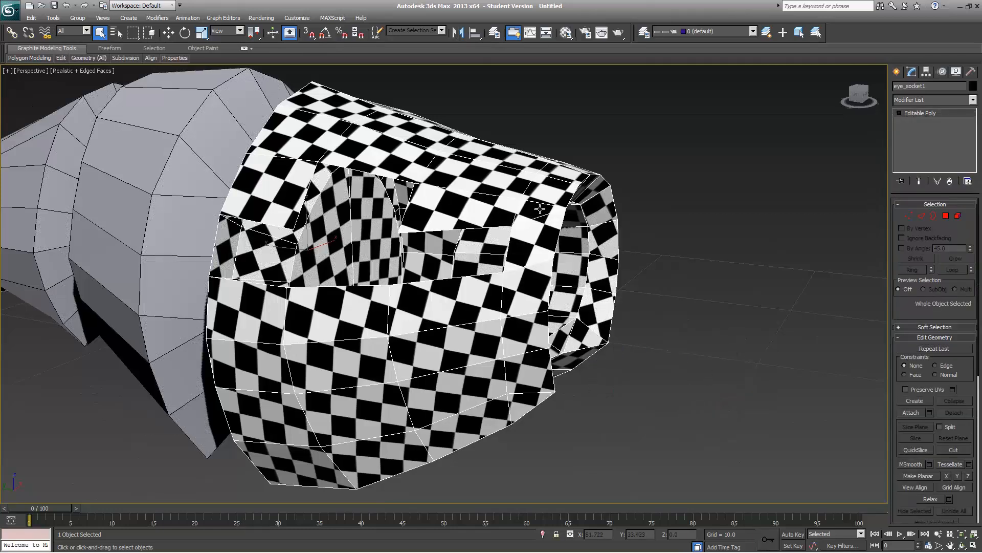
- Bridge the upper and lower edges of the side opening nearest the eye socket's front
key("2")
left_click(455, 278)
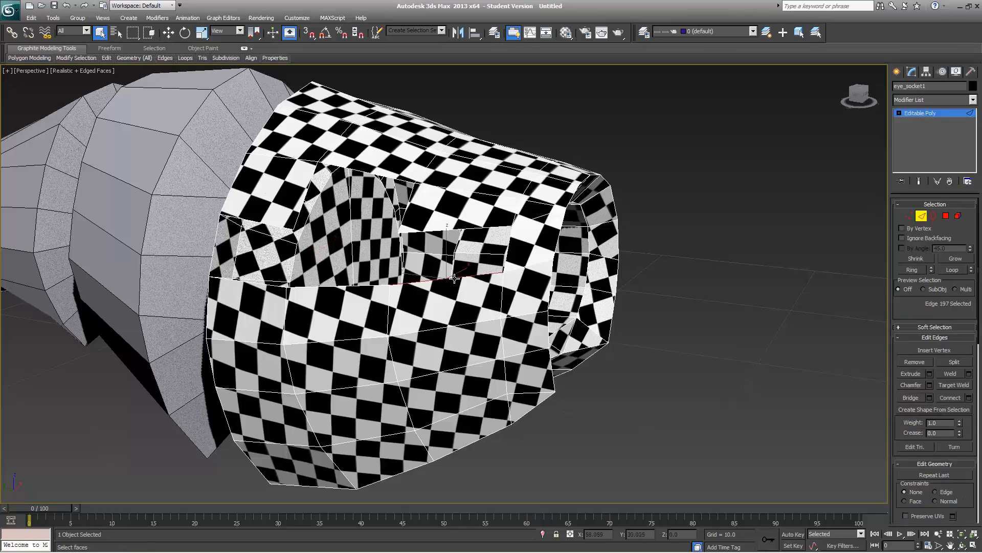
left_click(458, 230, "ctrl")
left_click(911, 397)
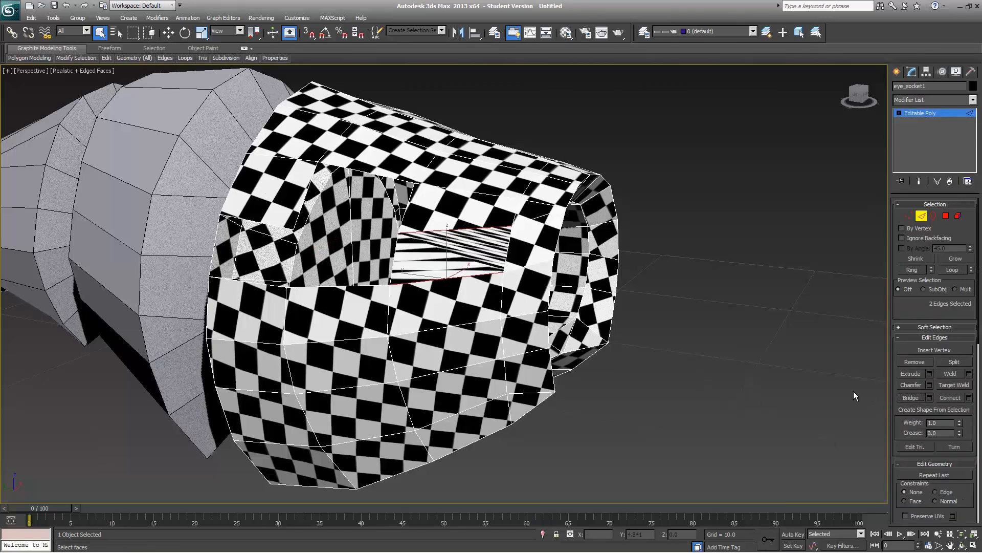
- Cap the remaining four-edged border hole in the eye socket's side and leave border editing
key("3")
left_click(346, 285)
right_click(346, 285)
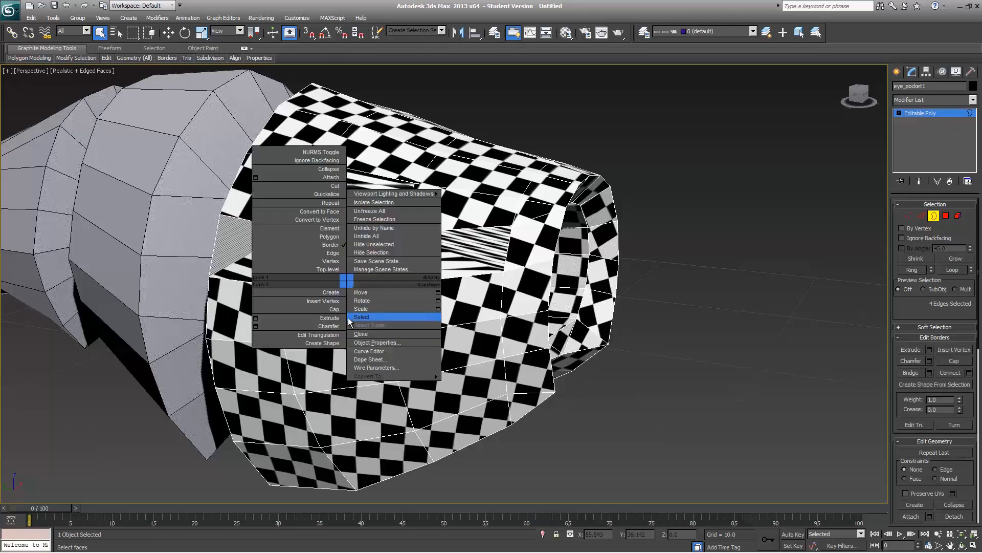
left_click(323, 312)
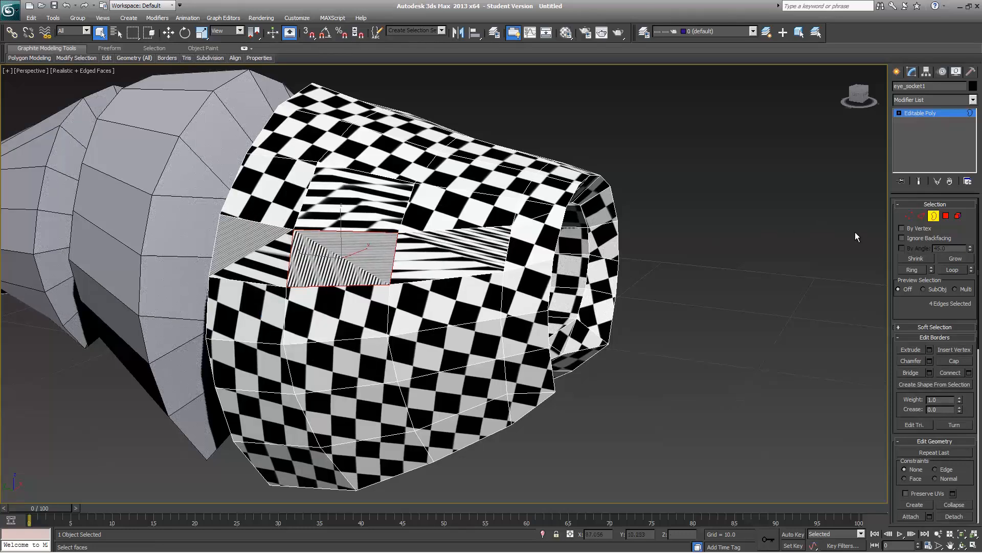
left_click(929, 219)
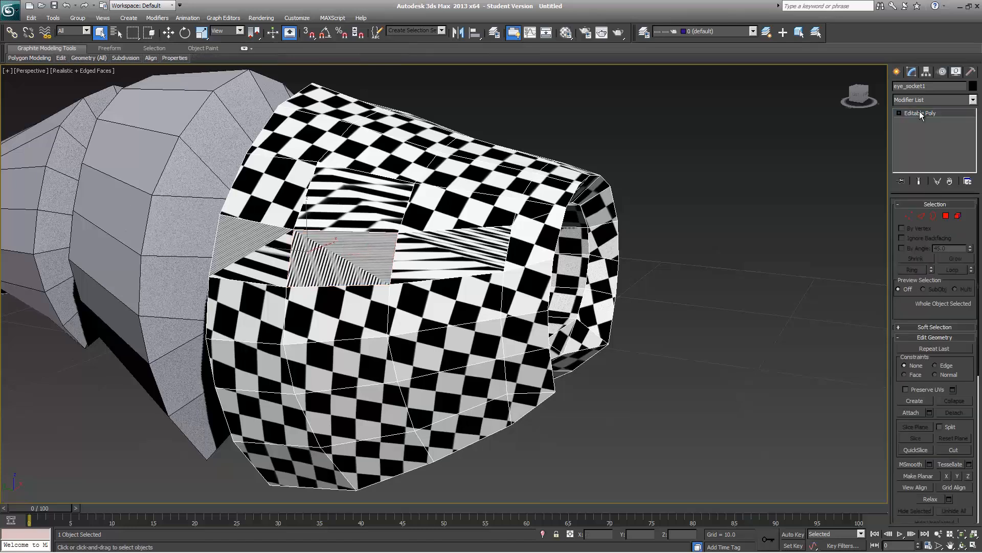
- Apply a new Unwrap UVW modifier to the patched eye socket and open its UV editor
left_click(926, 101)
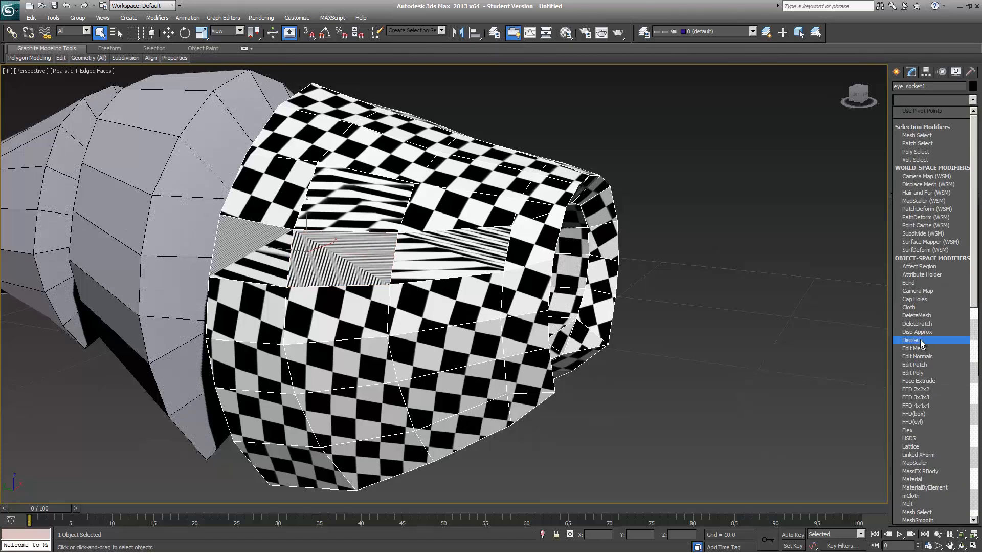
scroll(913, 353, "down", 18)
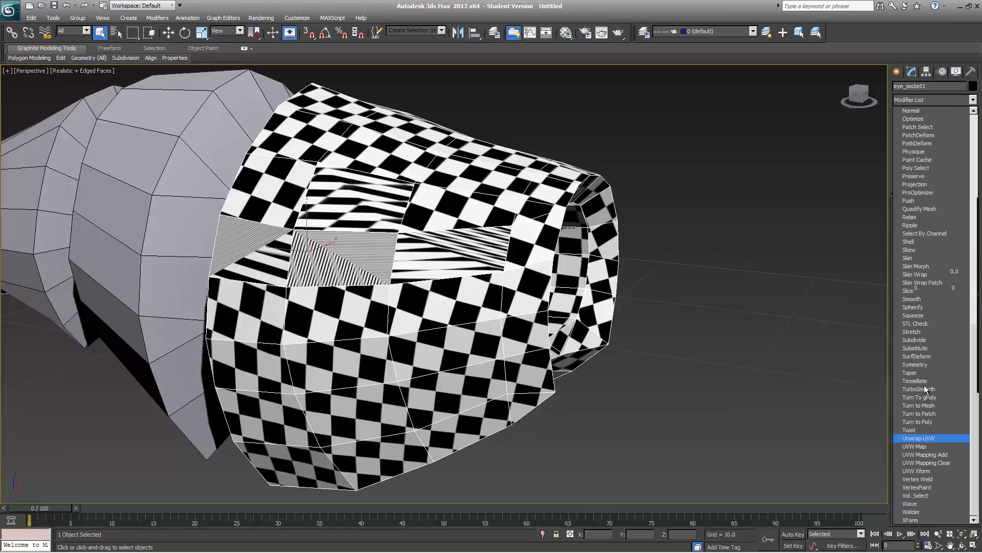
key("Return")
left_click(917, 207)
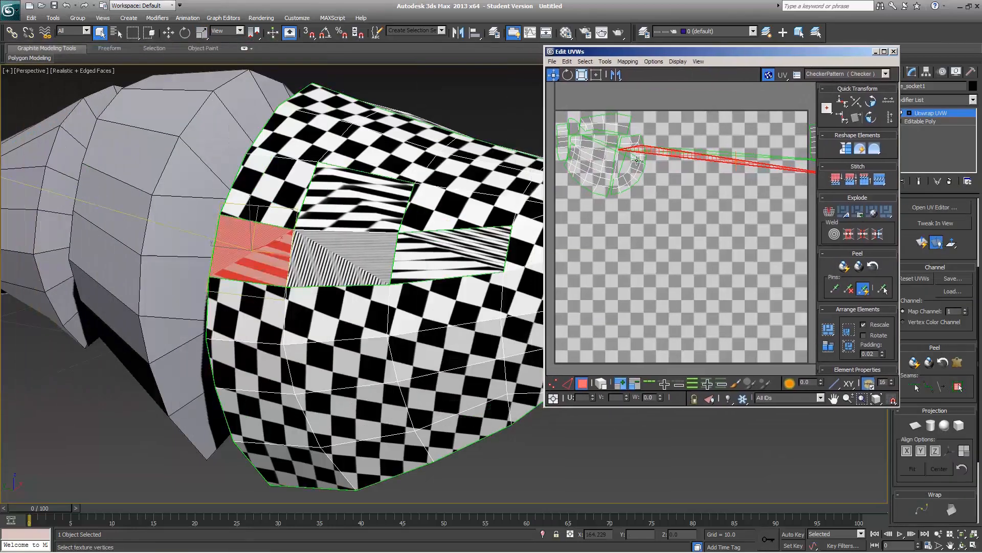
- Select the four new side faces with stretched checkers and apply a planar projection to them
left_click(467, 238)
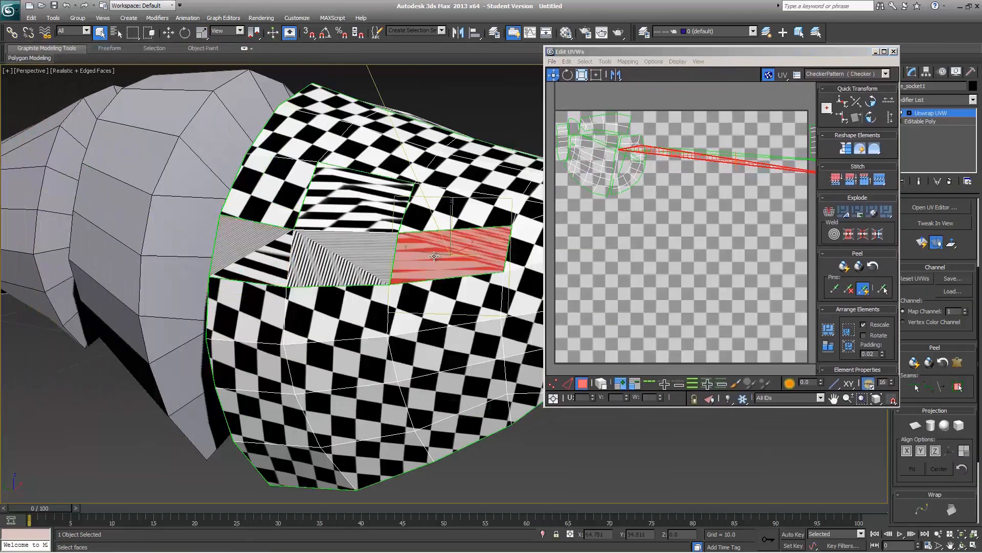
left_click(359, 254, "ctrl")
left_click(353, 202, "ctrl")
left_click(282, 239, "ctrl")
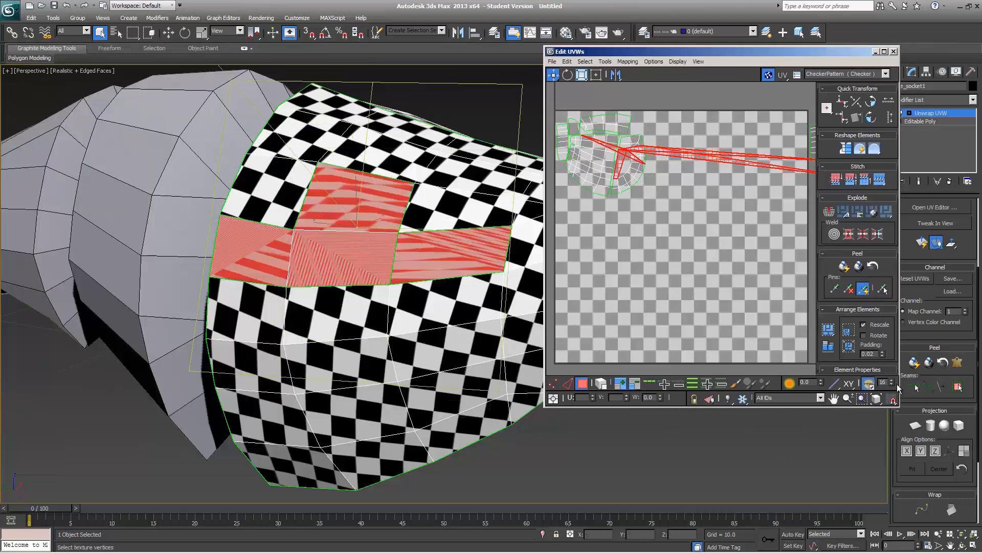
left_click(915, 425)
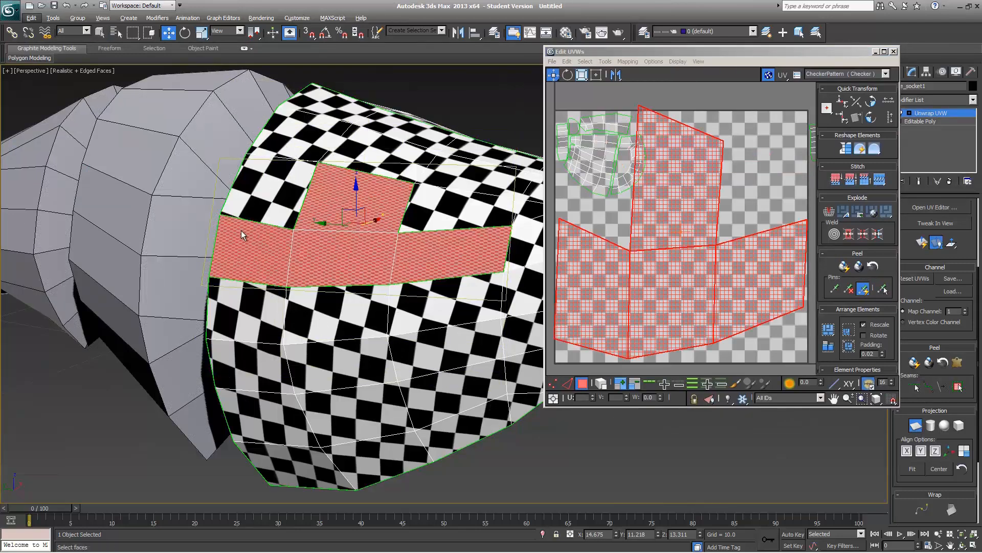
- Switch scaling to the Local coordinate system and stretch the planar projection gizmo along one axis to square up the new faces' checkers
middle_click_drag(241, 231, 197, 174, "alt")
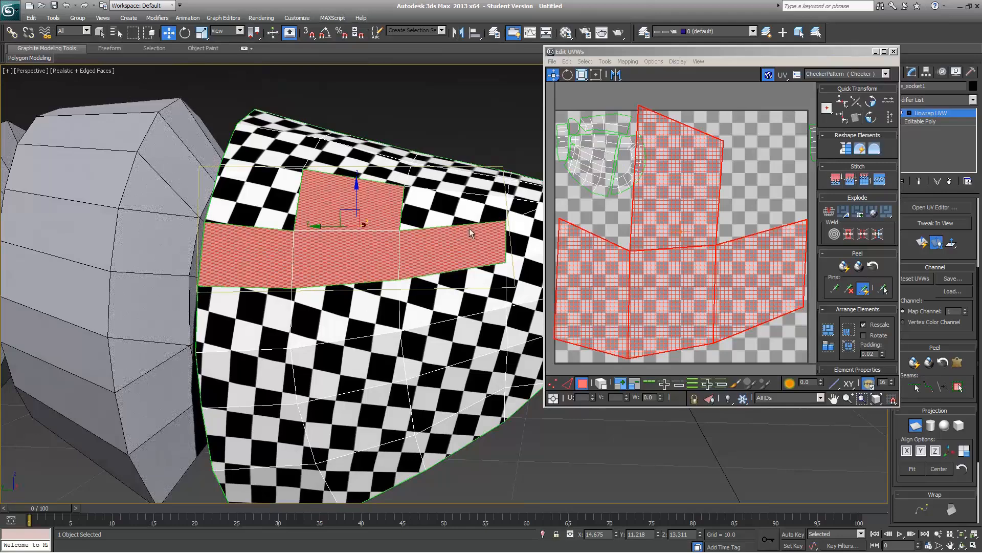
middle_click_drag(230, 289, 536, 206, "alt")
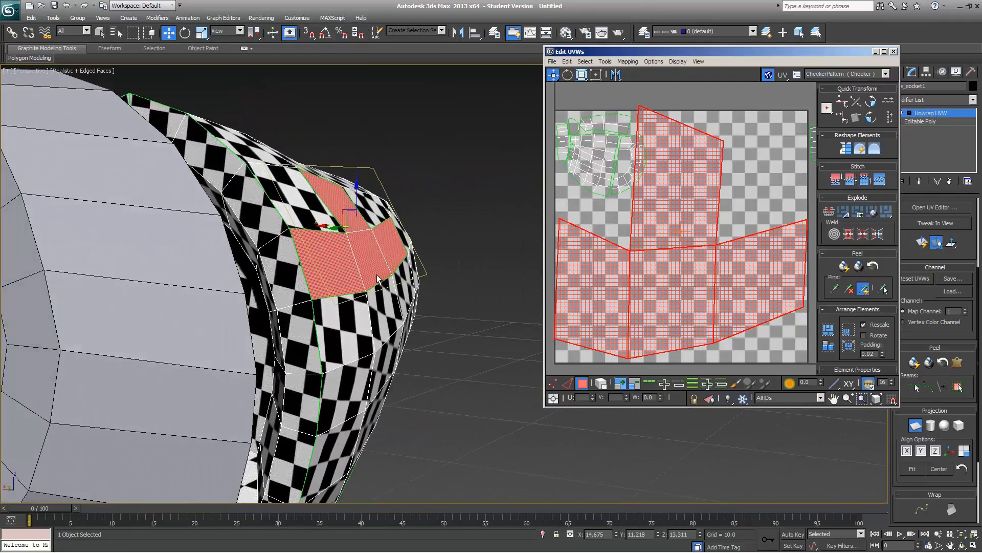
middle_click_drag(450, 287, 286, 220, "alt")
key("r")
left_click(240, 31)
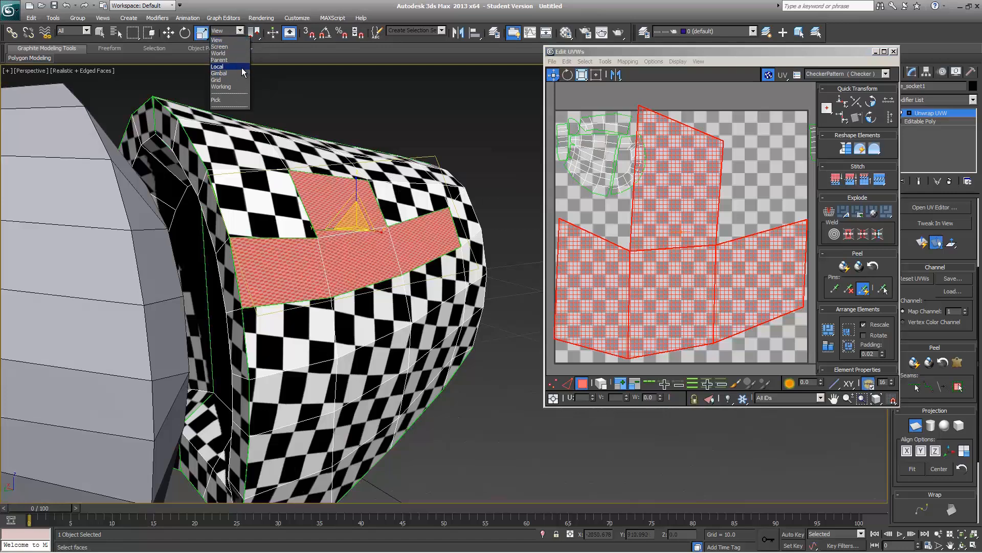
left_click(220, 67)
left_click_drag(254, 32, 257, 57)
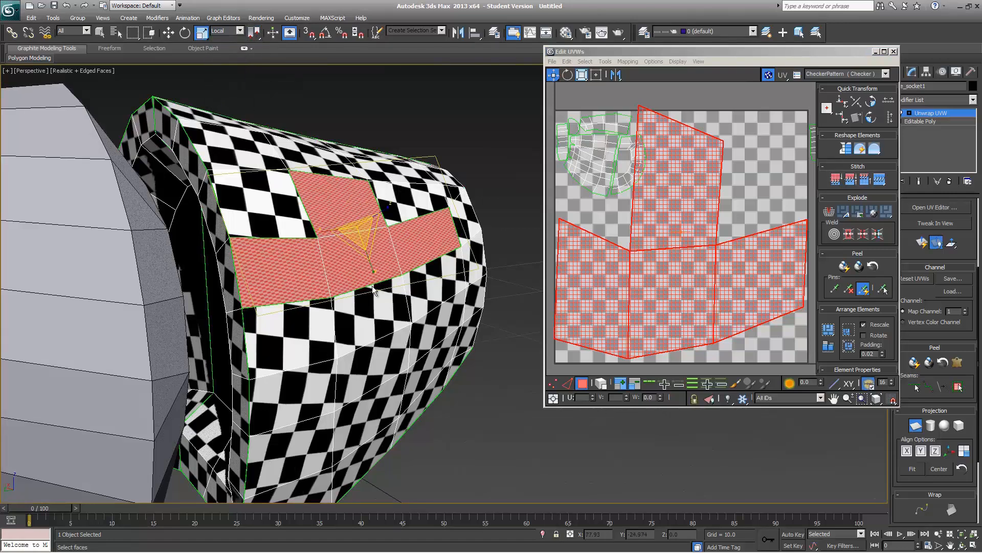
left_click_drag(376, 291, 395, 313)
- Scale the projection gizmo up uniformly until the new faces' checkers match the surrounding size, and finish the planar projection
left_click(658, 252)
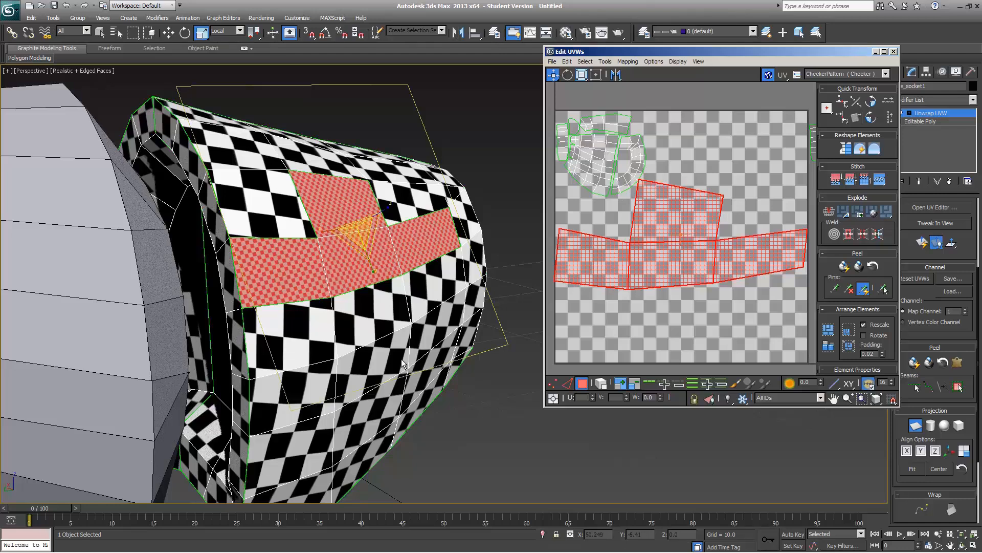
left_click_drag(354, 231, 404, 458)
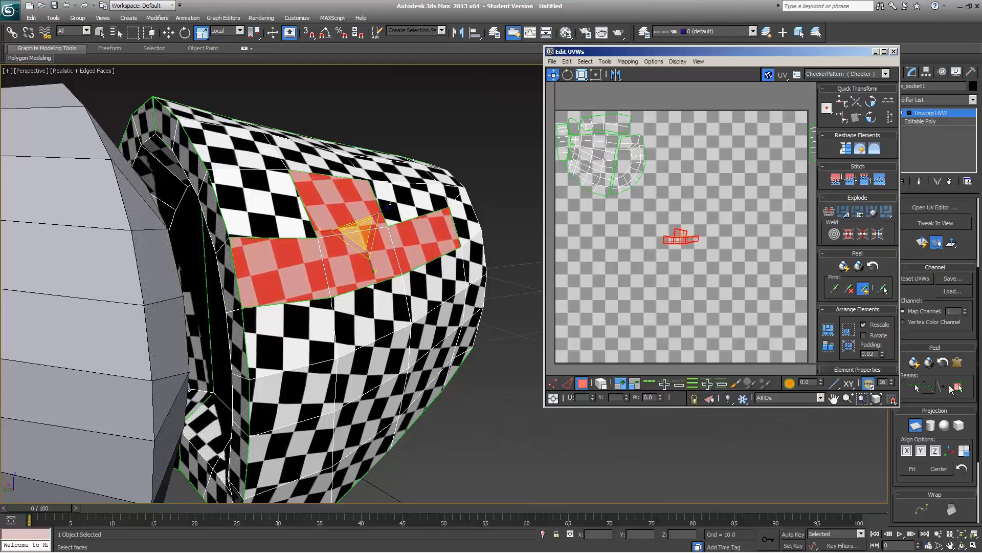
left_click(916, 425)
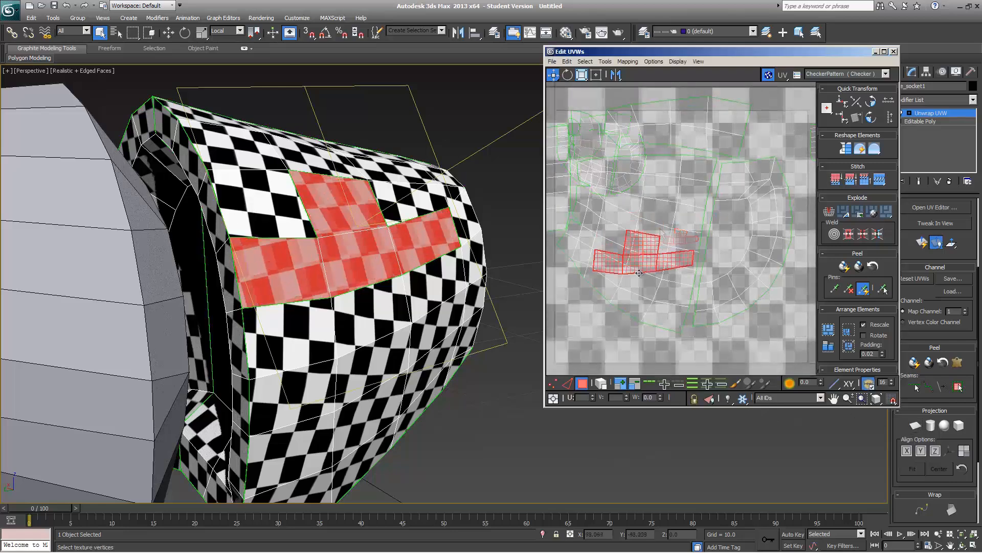
- Move the new faces' UV island below the first half's shells and select neighbouring faces to locate their UVs
left_click_drag(639, 272, 605, 366)
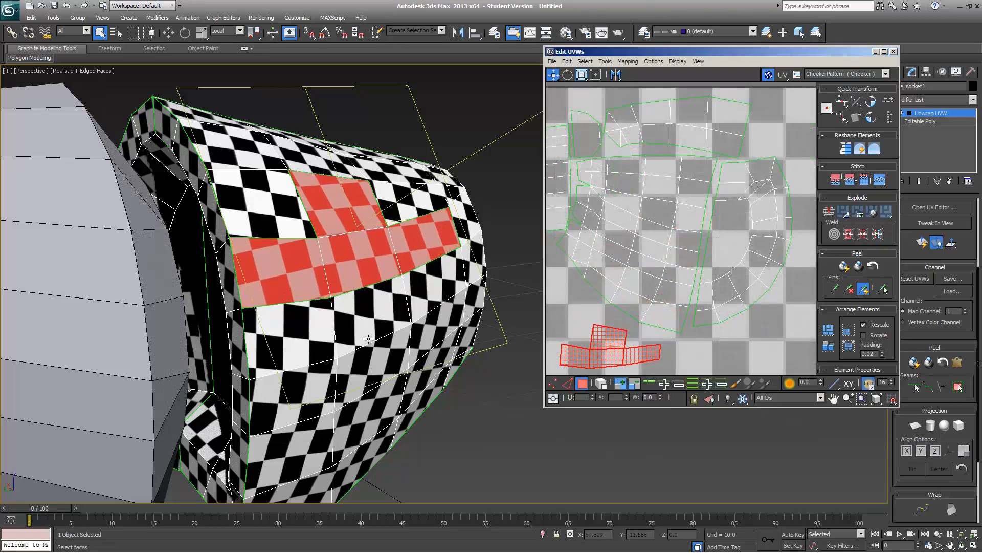
left_click(303, 328)
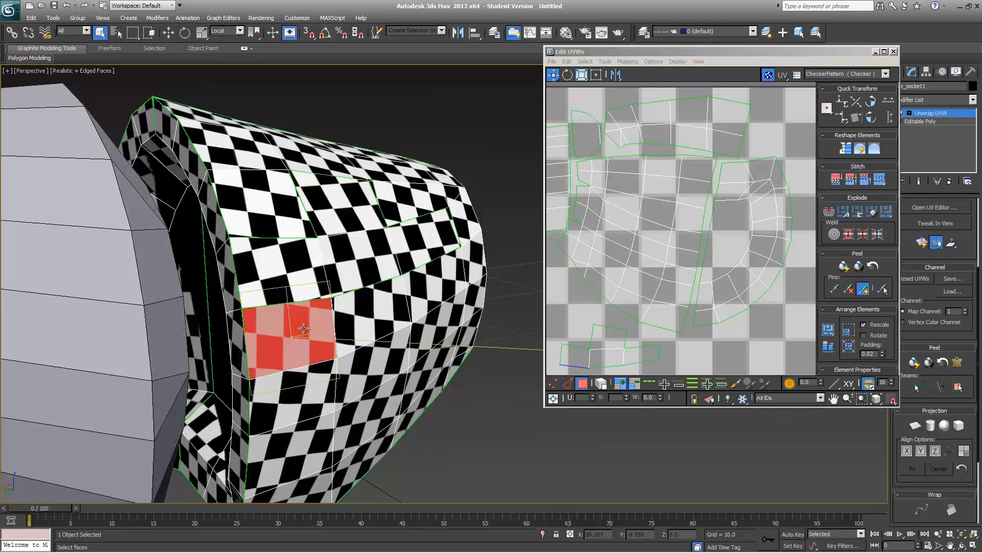
left_click(368, 314)
left_click(428, 265)
left_click(420, 200)
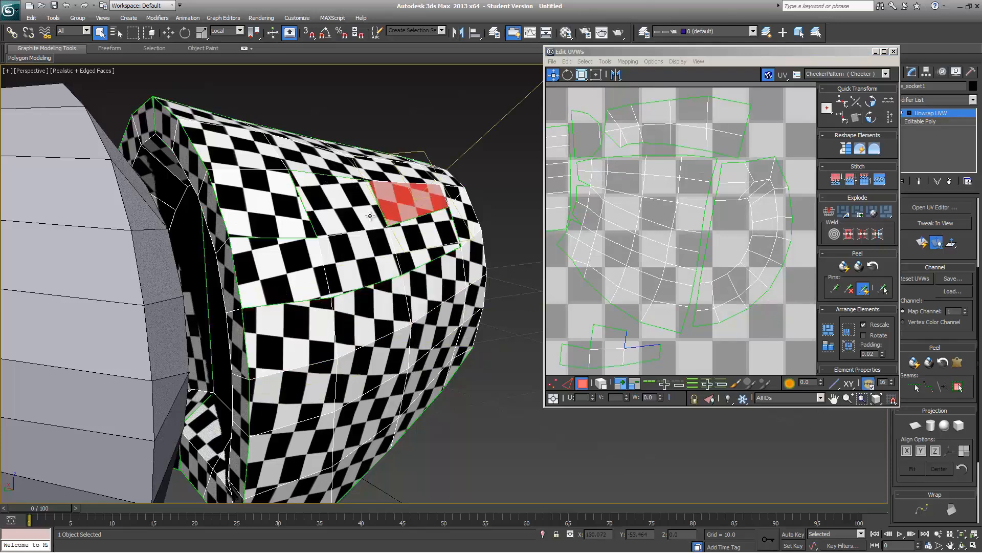
- Move the four-face UV island over to the offset shells outside the texture tile, just below their main shell
scroll(694, 299, "down", 2)
scroll(694, 299, "down", 5)
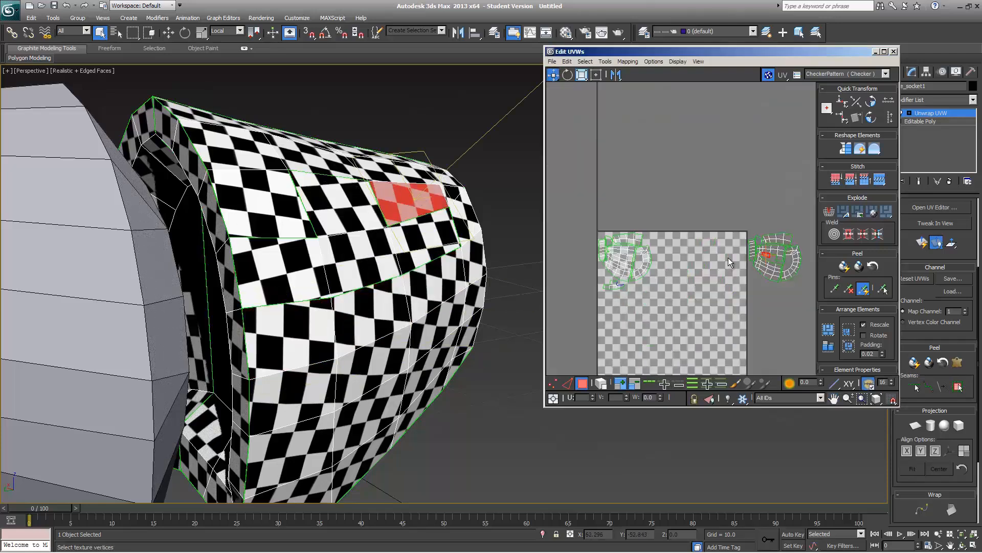
middle_click_drag(586, 291, 604, 290)
left_click_drag(603, 321, 742, 298)
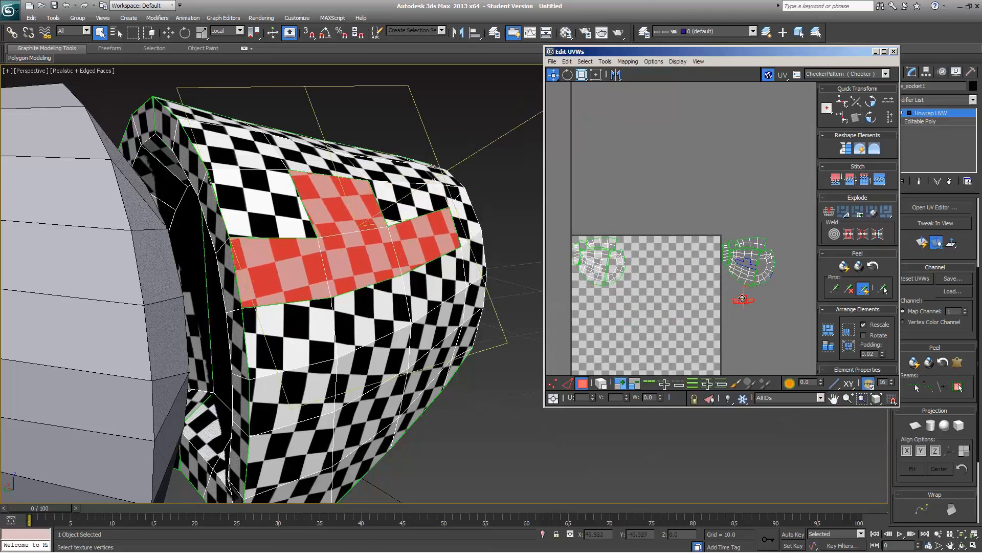
scroll(658, 294, "up", 5)
middle_click_drag(742, 298, 619, 315)
left_click_drag(648, 304, 629, 262)
middle_click_drag(630, 262, 651, 315)
scroll(650, 315, "up", 5)
- Mirror the UV island horizontally, rotate it and fit it into the matching gap in the offset main shell
key("e")
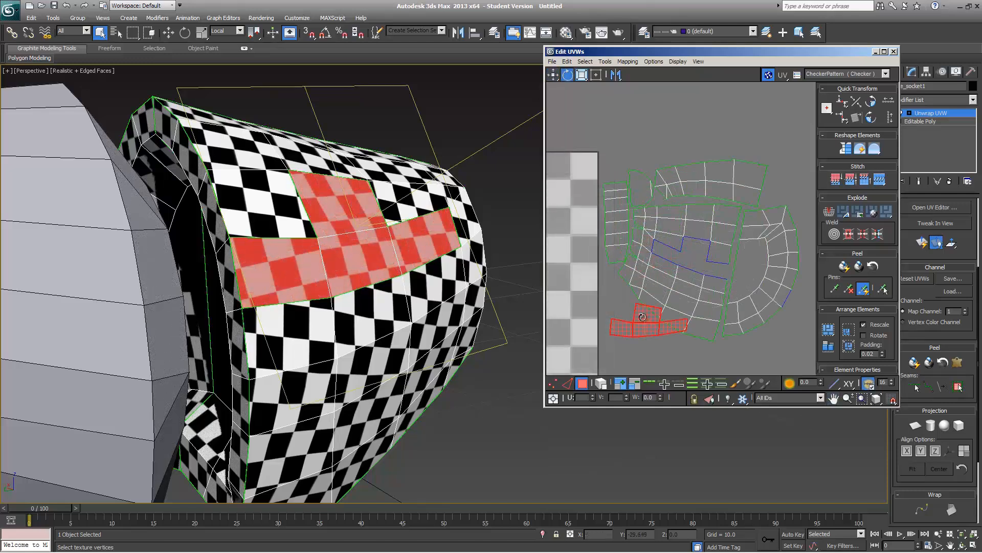
left_click_drag(642, 317, 682, 336)
key("w")
left_click_drag(645, 319, 694, 256)
key("e")
right_click(680, 258)
left_click(709, 321)
key("w")
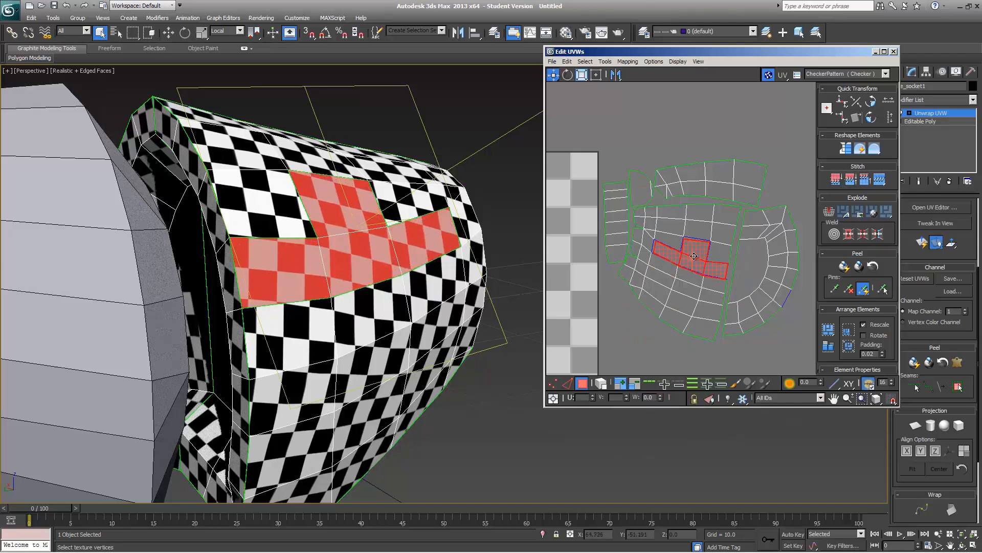
- Use Target Weld on UV vertices to join the corners of the island's upper tab to the surrounding shell
scroll(693, 256, "up", 3)
key("1")
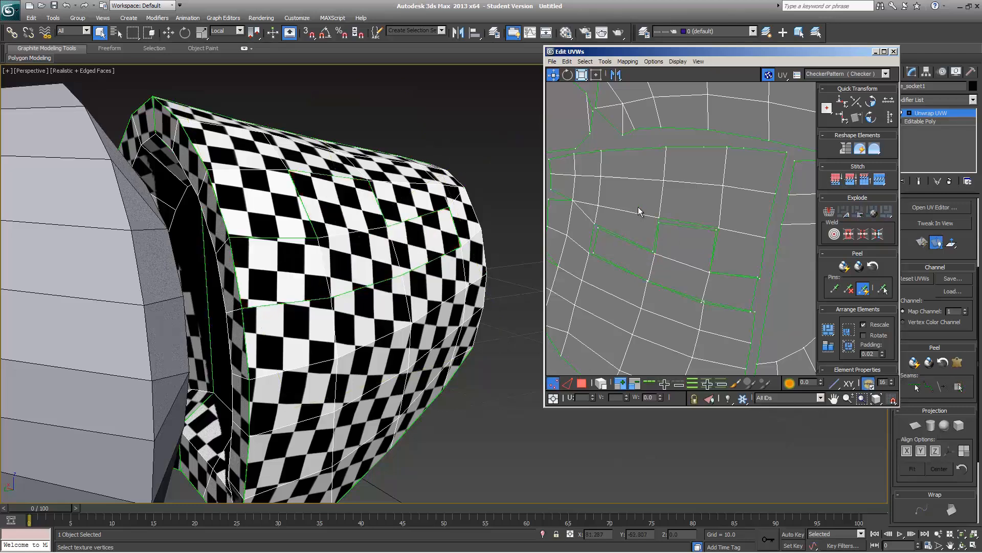
left_click(605, 61)
left_click(605, 62)
right_click(663, 227)
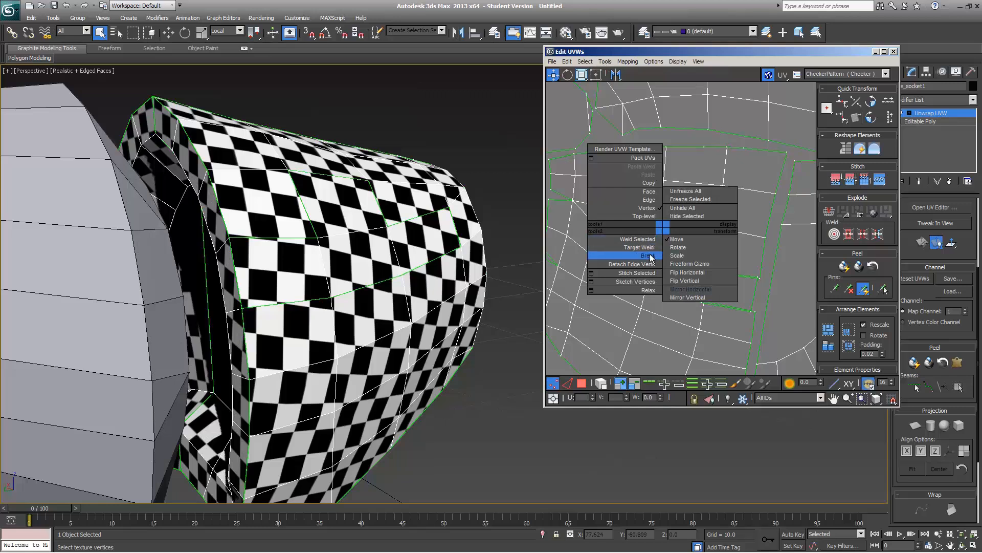
left_click(651, 257)
scroll(686, 247, "up", 4)
left_click(684, 234)
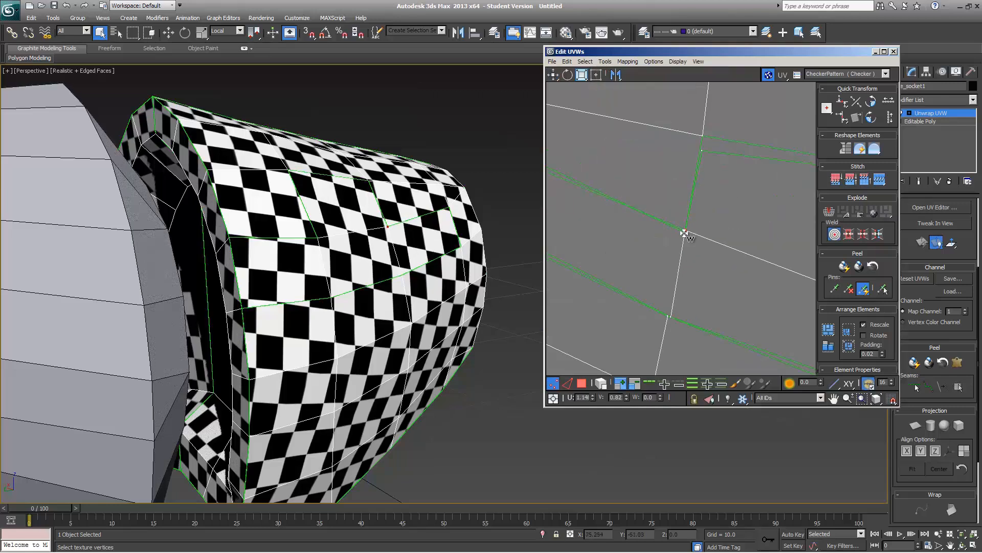
left_click(703, 134)
- Target-weld the remaining border vertices of the island to the shell, closing the seams at both ends and along the lower edge
middle_click_drag(704, 134, 760, 281)
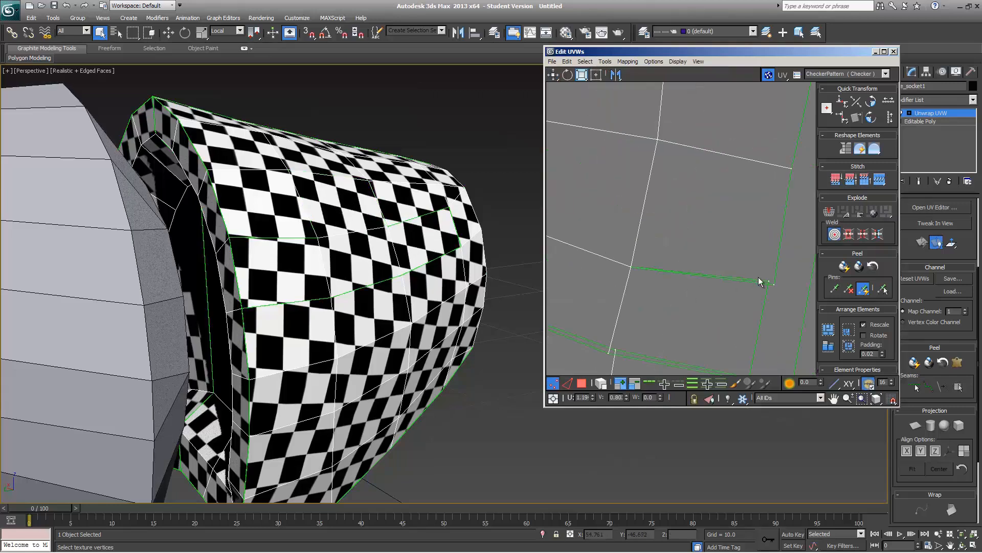
left_click_drag(768, 281, 775, 284)
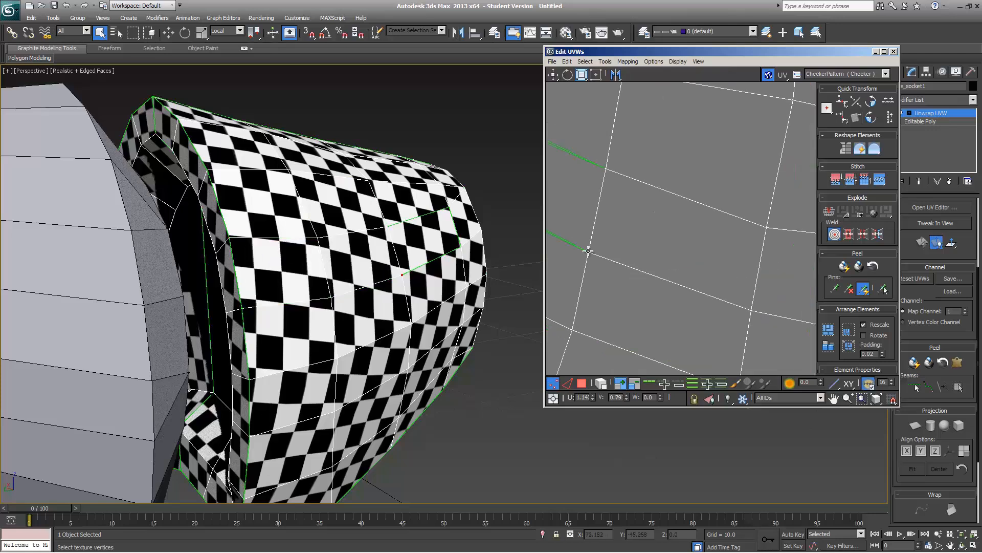
middle_click_drag(588, 250, 697, 307)
middle_click_drag(609, 229, 658, 266)
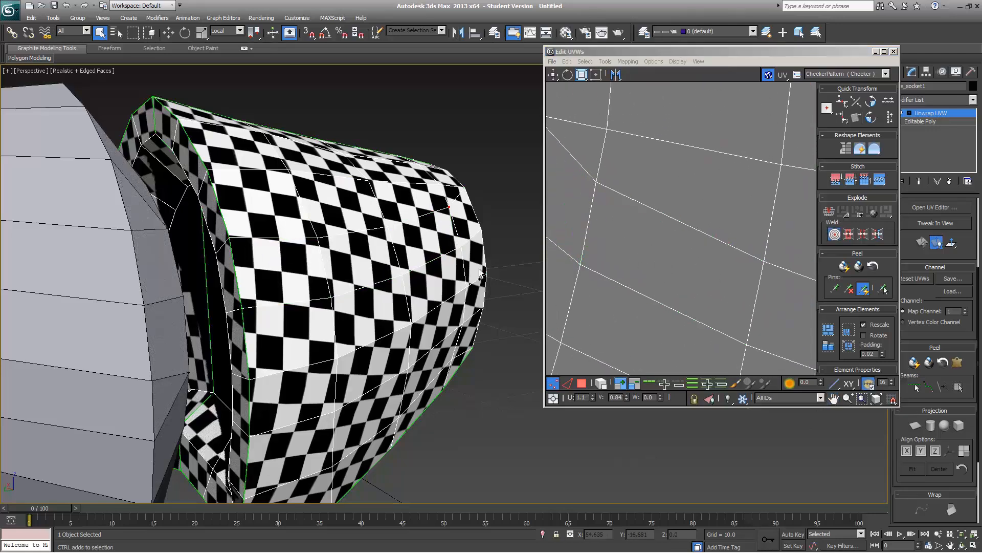
left_click(560, 290)
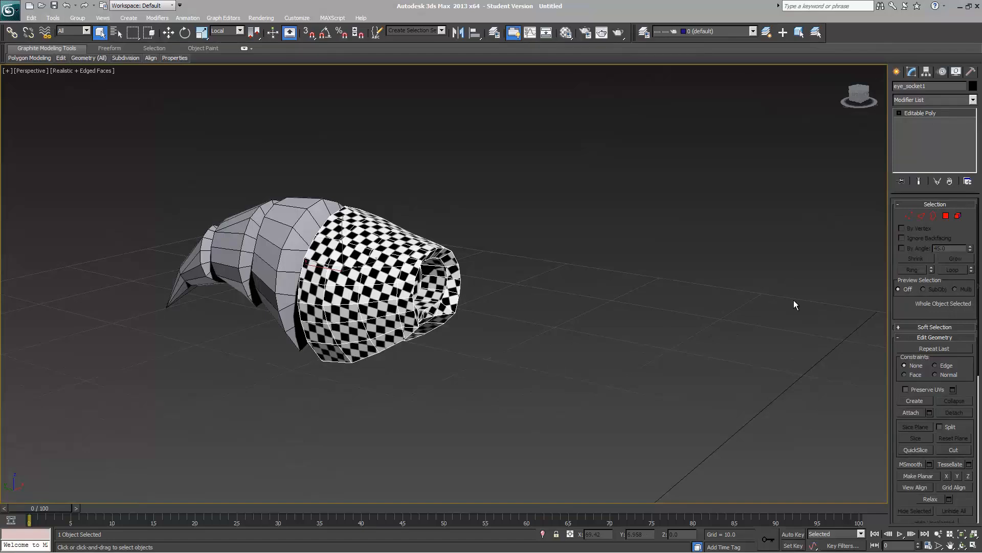
right_click(675, 271)
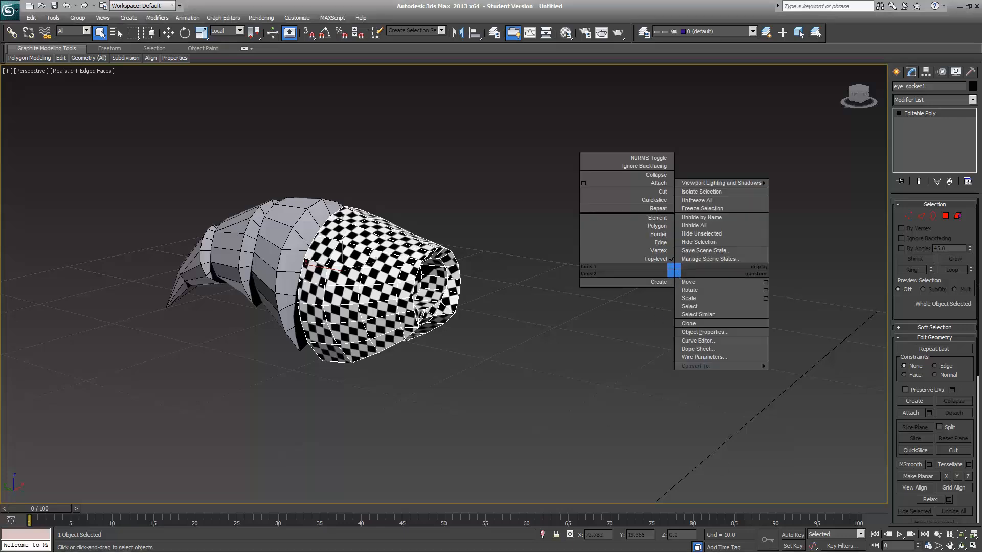
left_click_drag(909, 305, 903, 319)
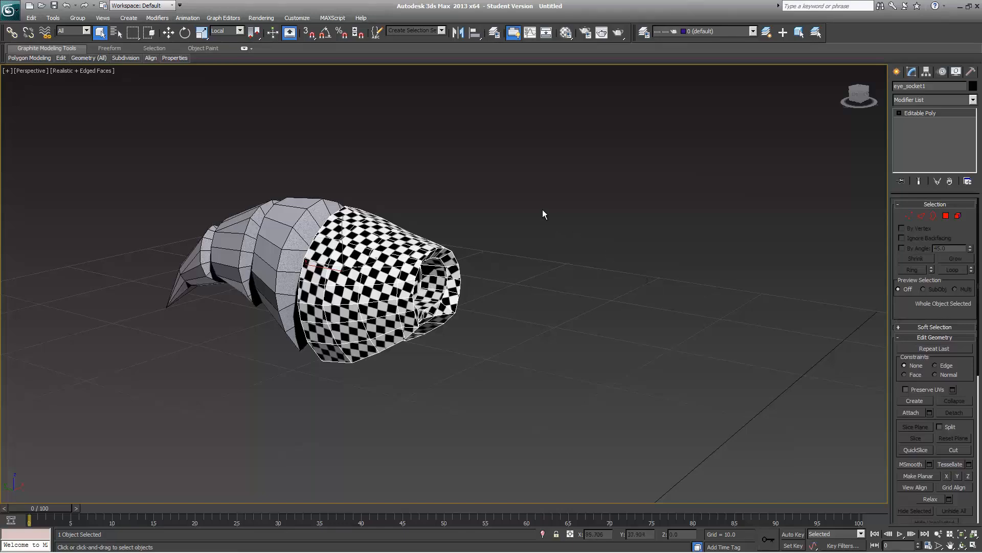
- Open the Customize User Interface dialog and list the keyboard actions of the Editable Poly group
left_click(297, 17)
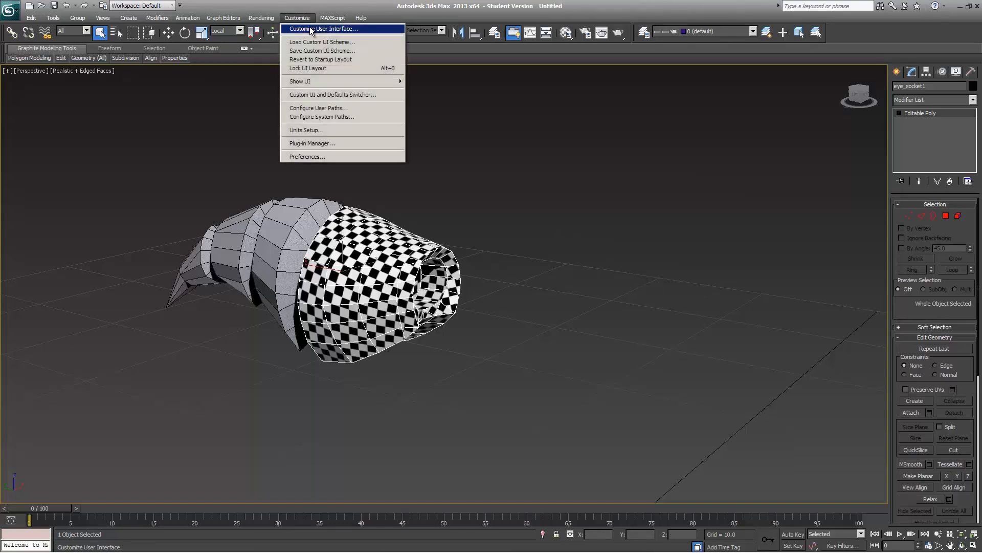
left_click(351, 29)
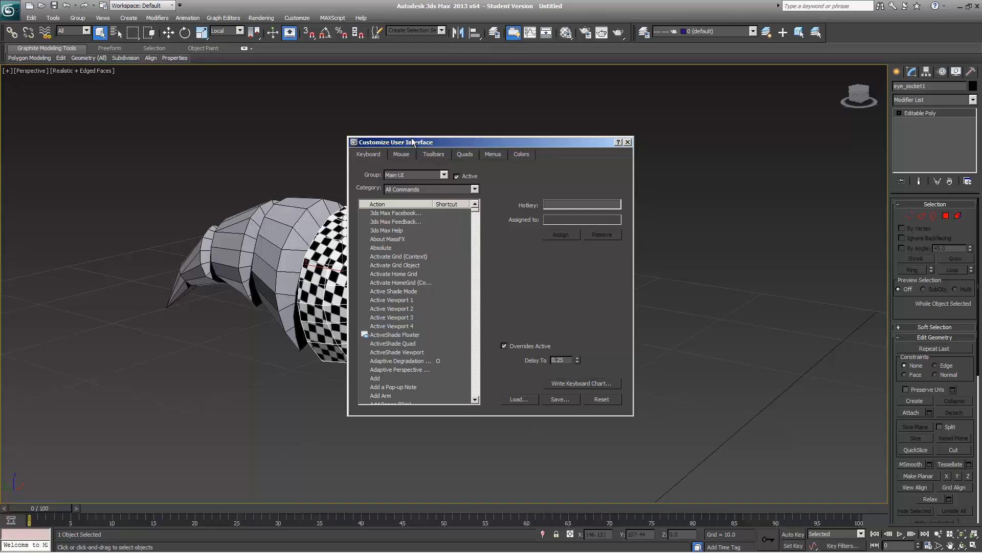
left_click(389, 177)
left_click(412, 194)
mouse_move(475, 219)
left_mouse_down()
mouse_move(469, 238)
mouse_move(486, 315)
mouse_move(472, 220)
left_mouse_up()
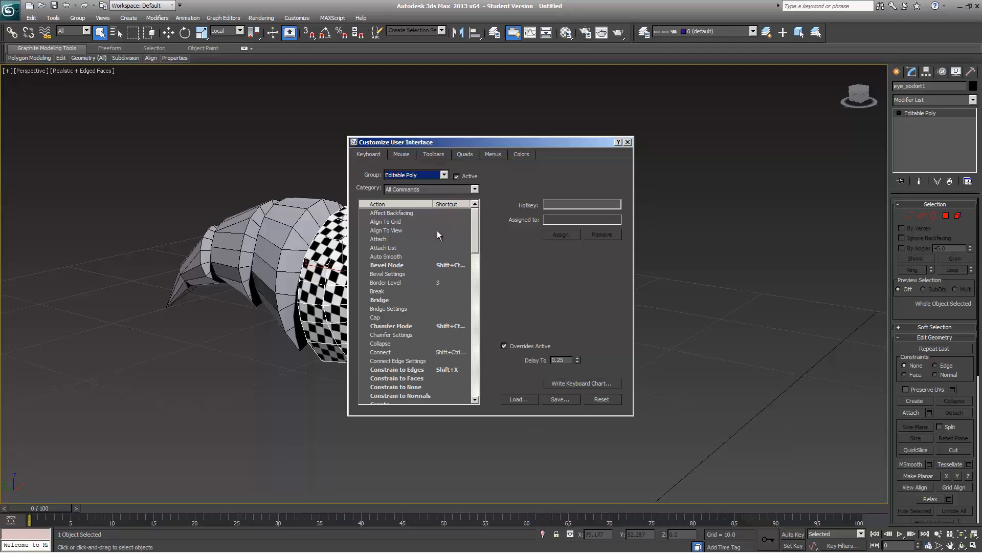
- Assign the hotkey Shift+D to the Connect Edge Settings action in the Editable Poly group
left_click(409, 256)
left_click(397, 314)
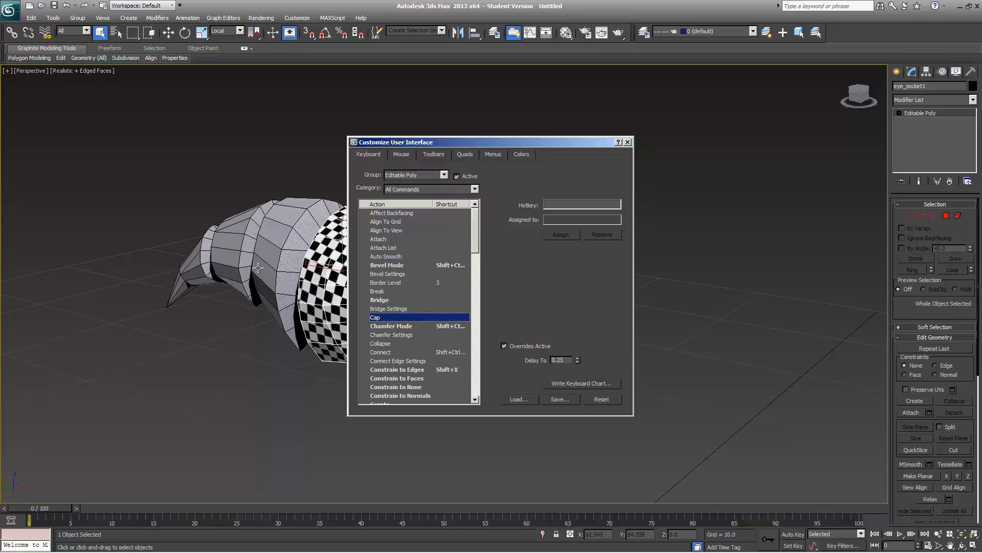
left_click(450, 343)
left_click(381, 353)
left_click(385, 362)
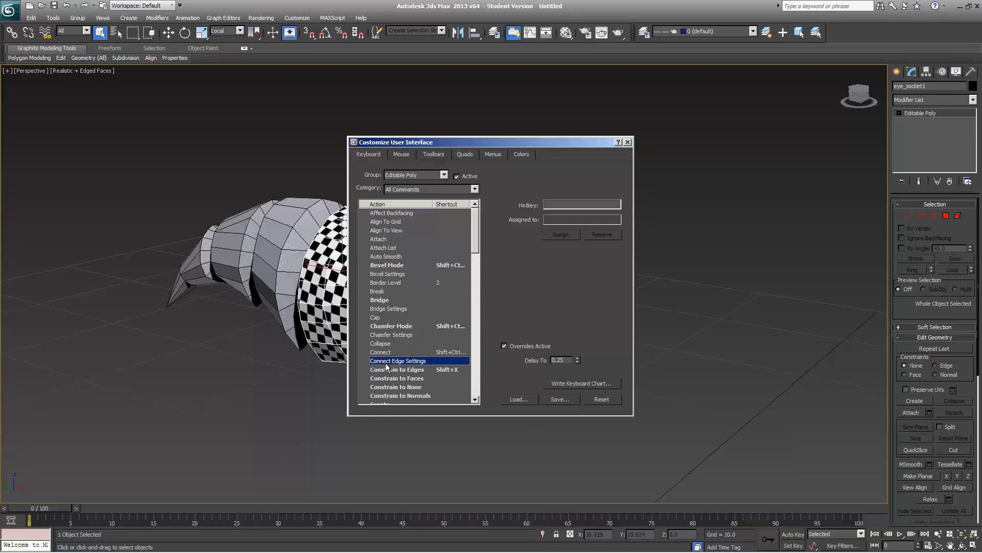
left_click(382, 353)
left_click(384, 361)
left_click(383, 352)
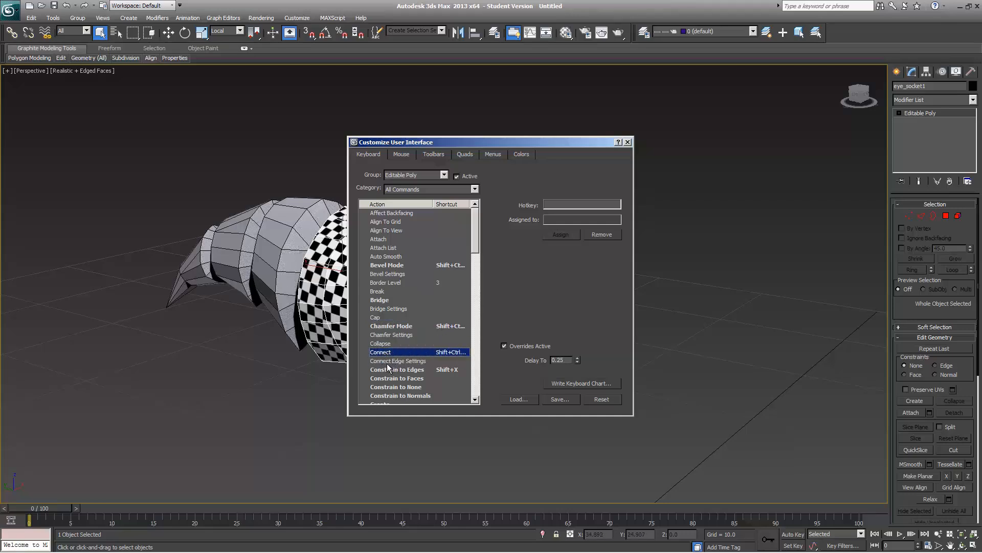
left_click(383, 361)
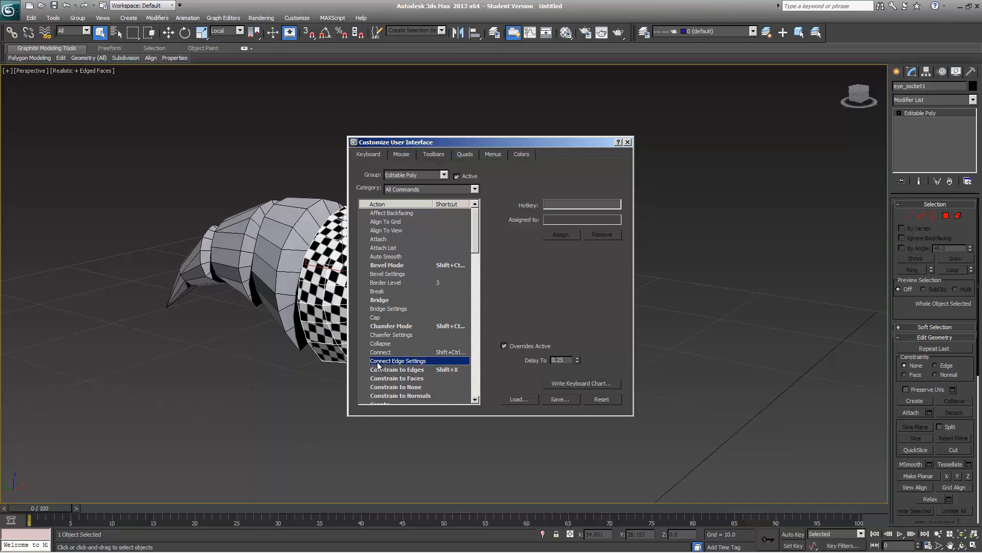
left_click(558, 203)
key("shift")
key("shift+d")
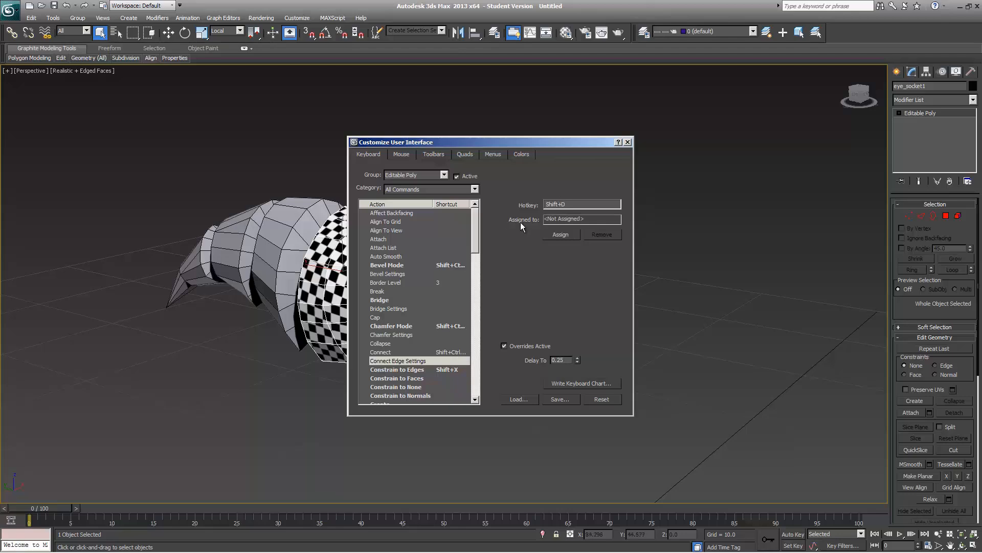
left_click(558, 237)
- Browse further down the Editable Poly actions to Grow Selection and its shortcut
left_click_drag(477, 241, 476, 274)
left_click(415, 309)
left_click(404, 360)
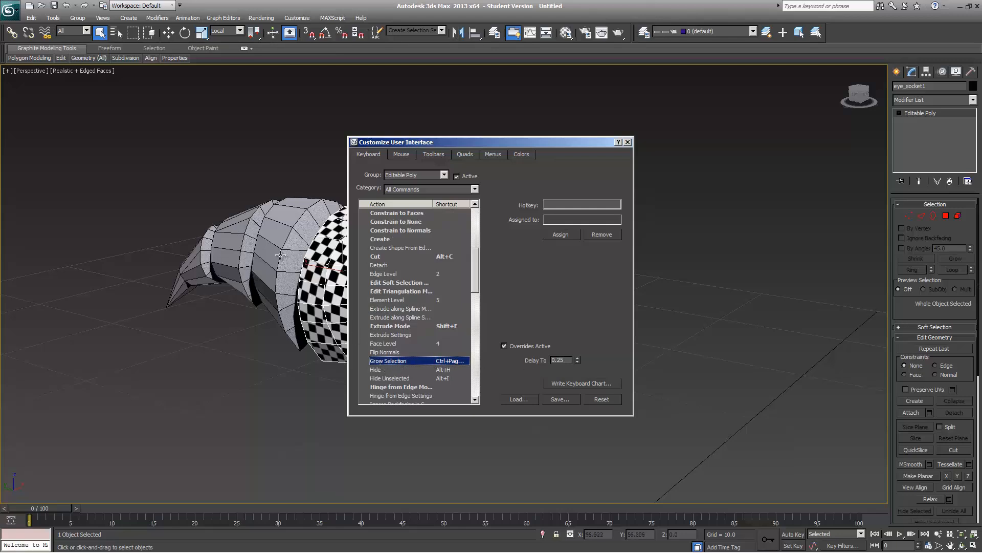
- Deselect the eye socket and select the grey segment directly behind it, eye1a
left_click(287, 279)
key("ctrl+d")
left_click(264, 257)
middle_click_drag(264, 257, 304, 246, "alt")
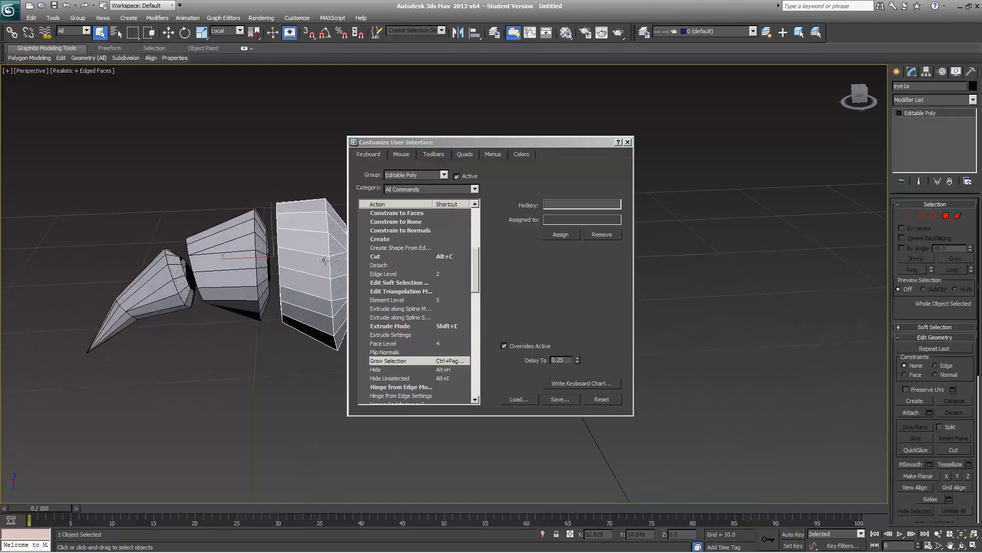
key("4")
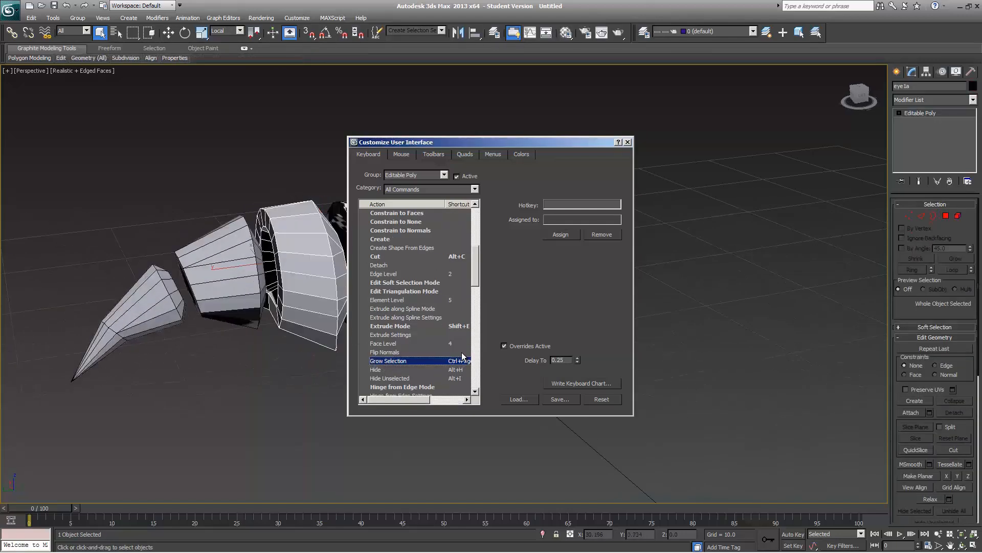
- Assign the hotkey Shift+E to the Extrude Settings action in the Editable Poly group
scroll(409, 312, "down", 1)
left_click(410, 311)
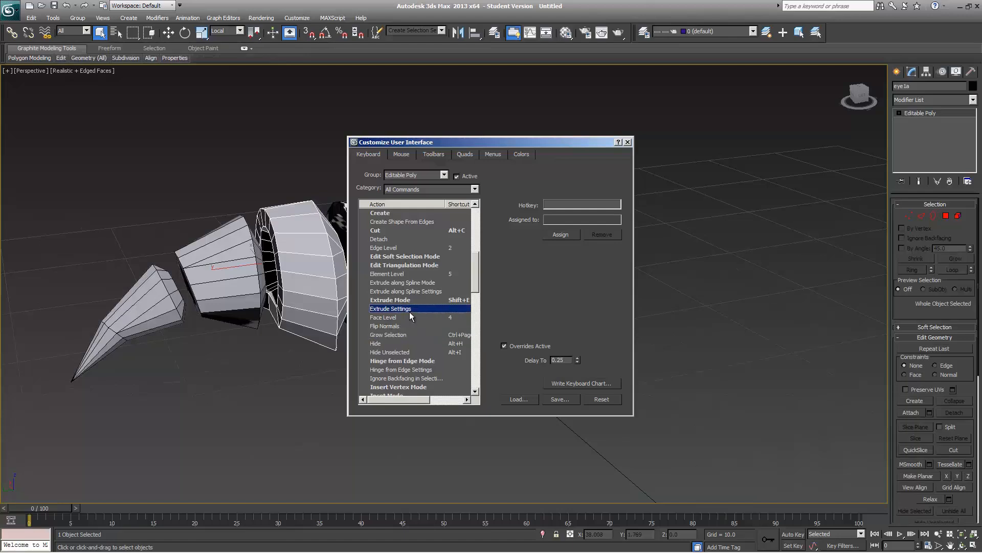
key("e")
left_click(380, 307)
left_click(547, 203)
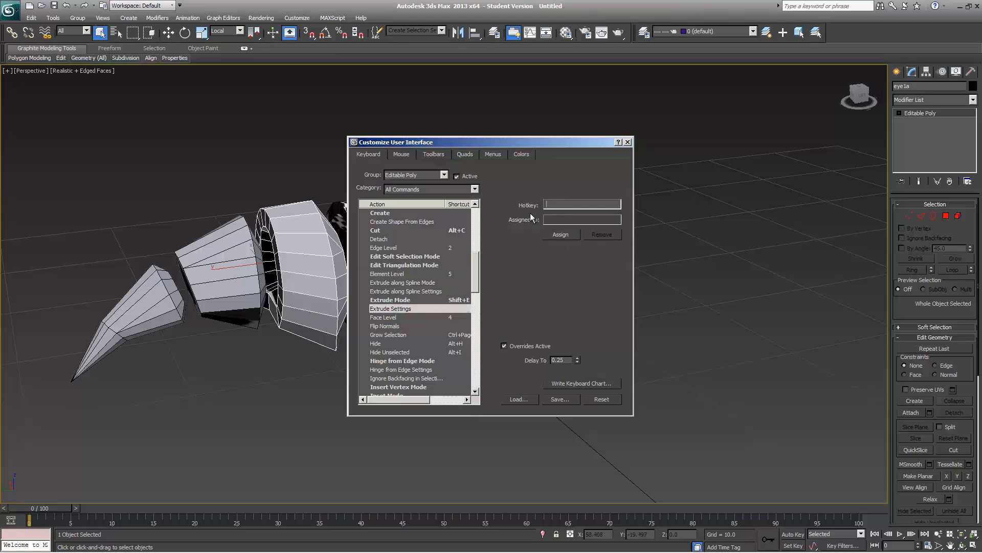
key("shift+e")
left_click(561, 234)
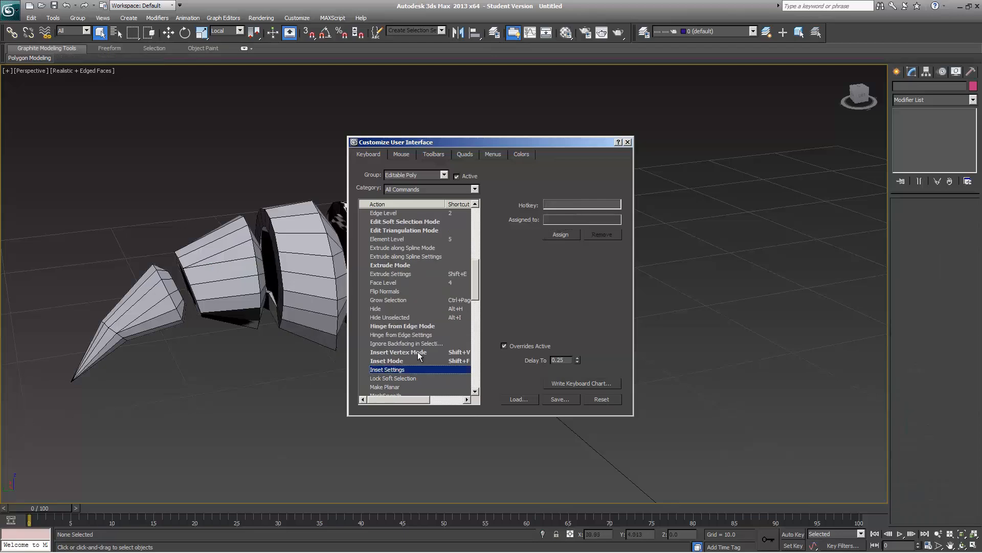
- Assign the hotkey Shift+F to the Inset Settings action in the Editable Poly group
left_click(563, 203)
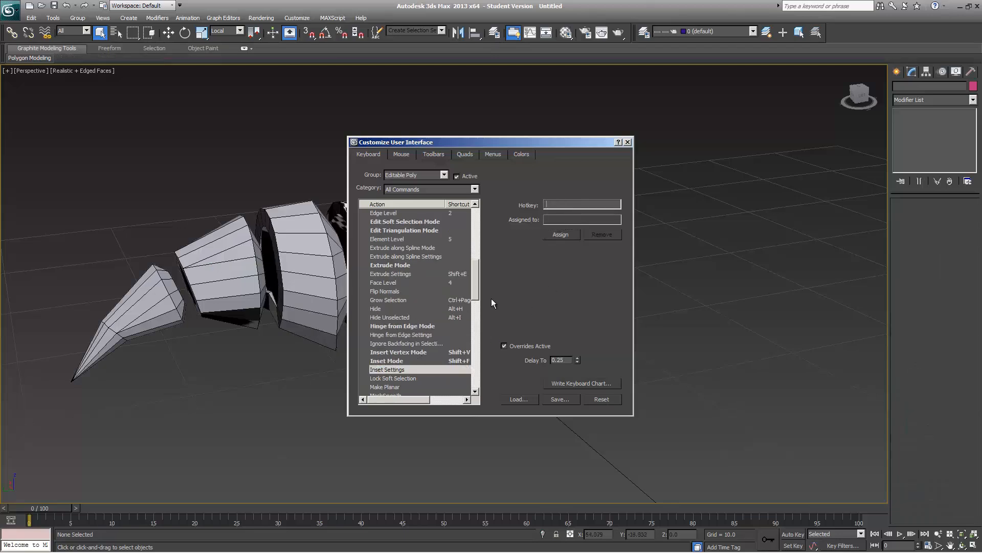
left_click(377, 362)
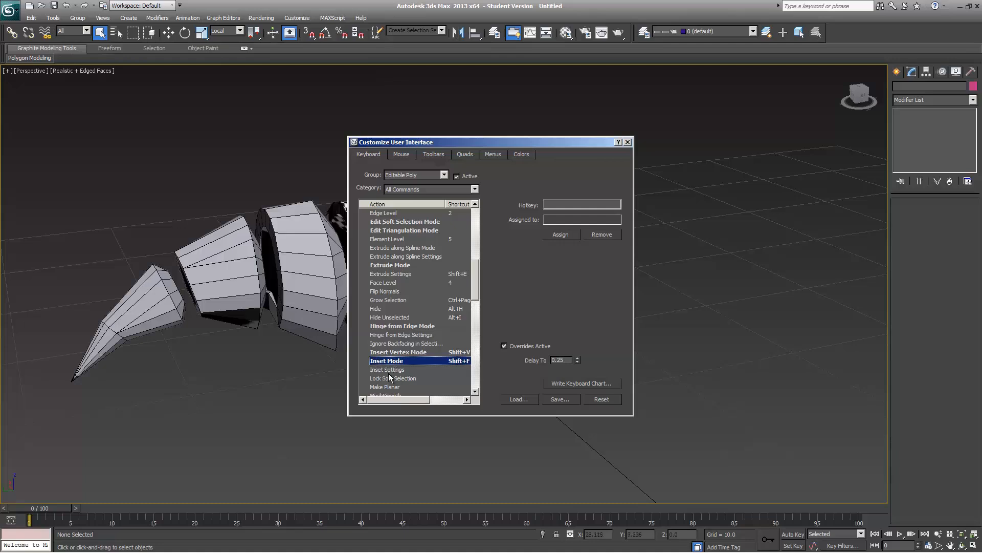
left_click(389, 371)
left_click(558, 203)
key("shift")
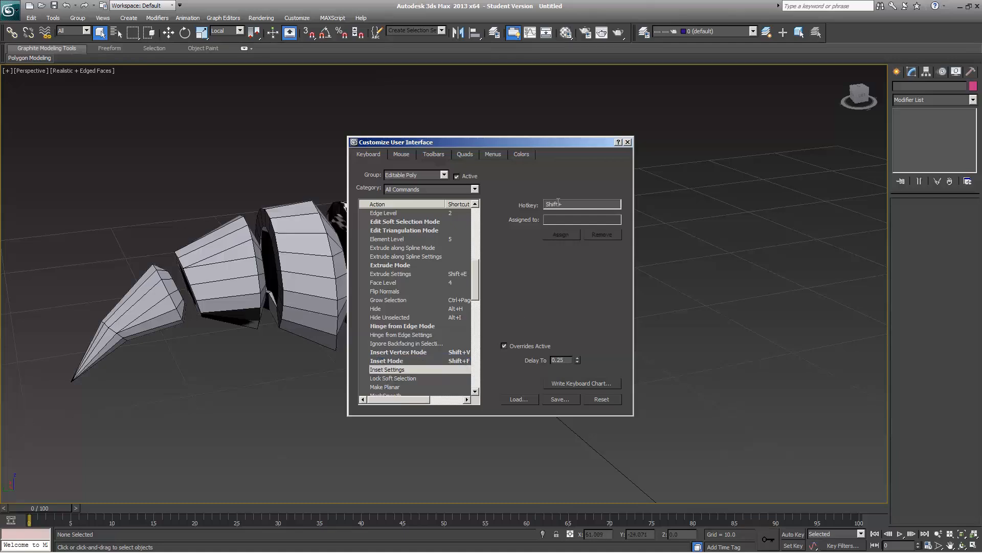
key("shift+f")
left_click(563, 233)
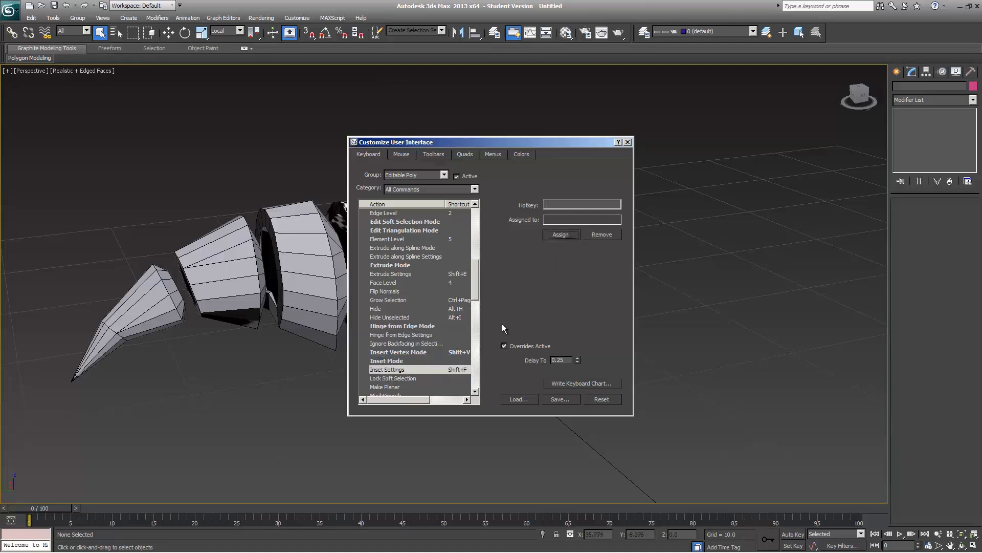
- Assign the hotkey Shift+V to the Insert Vertex Mode action
left_click(383, 353)
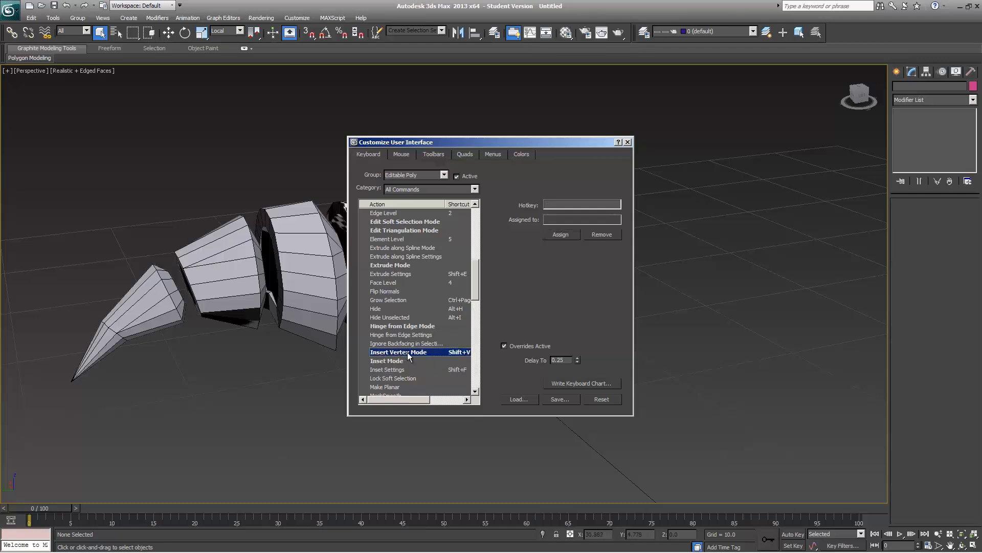
left_click(565, 207)
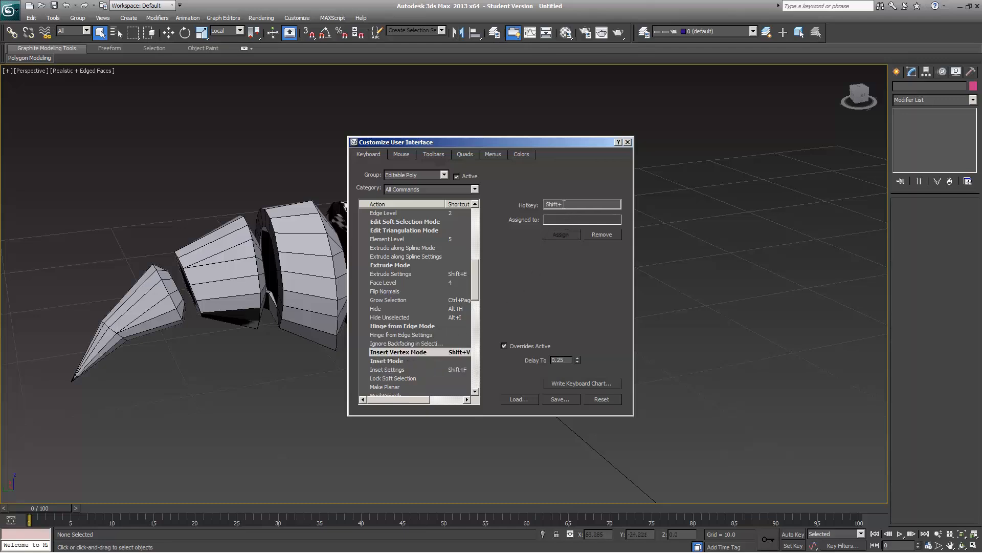
key("shift+v")
left_click(562, 233)
left_click(428, 342)
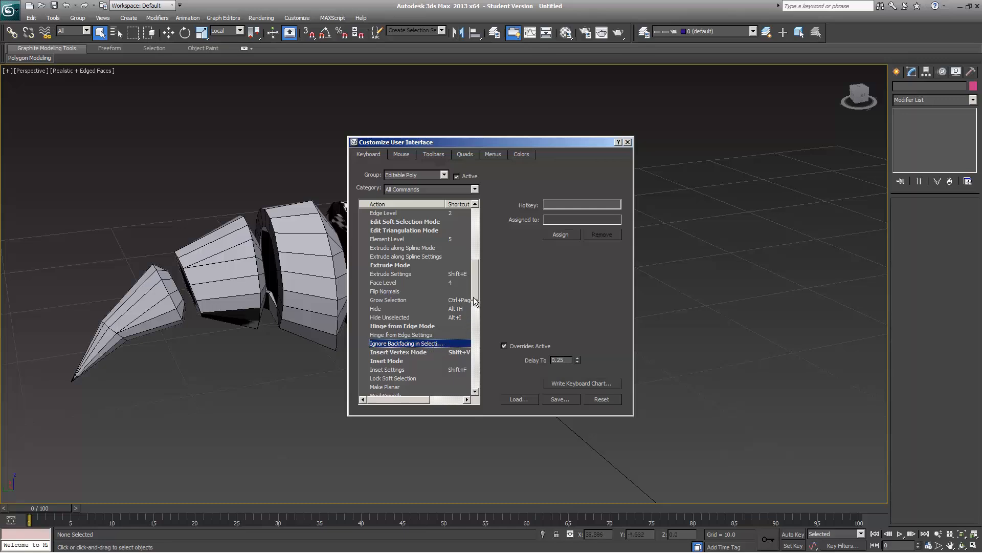
- Assign the hotkey Shift+W to the Target Weld Mode action and close the Customize User Interface dialog
scroll(432, 342, "down", 5)
scroll(472, 317, "down", 10)
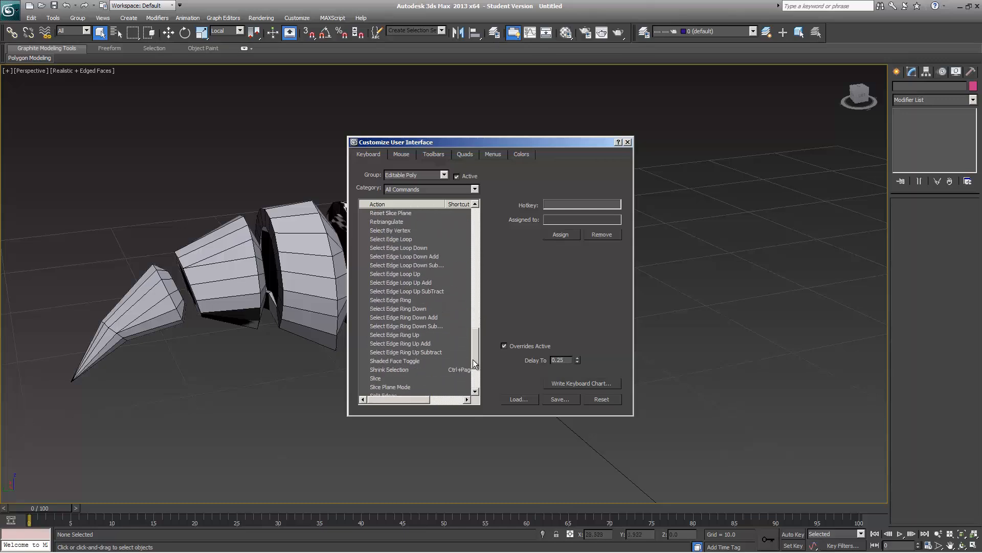
left_click(379, 326)
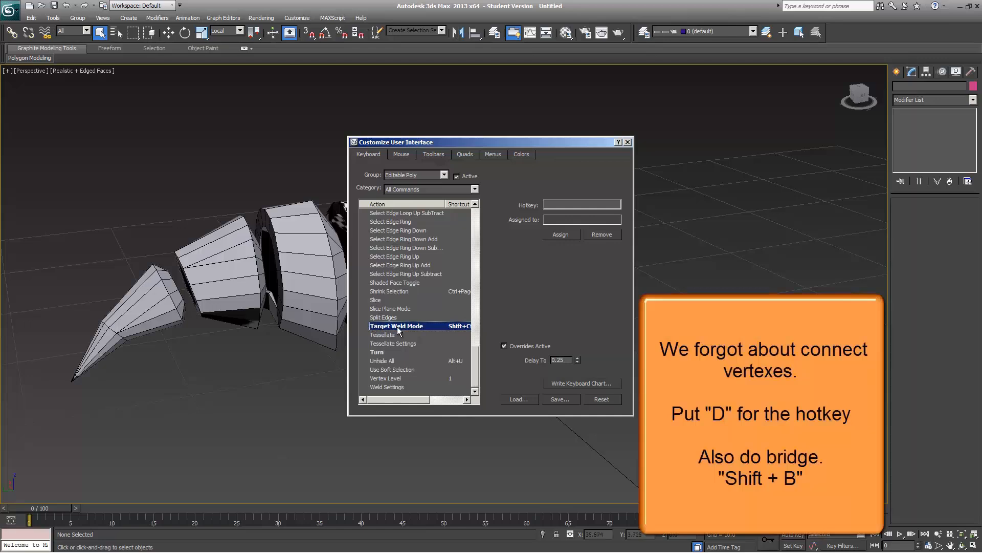
left_click(554, 204)
key("shift")
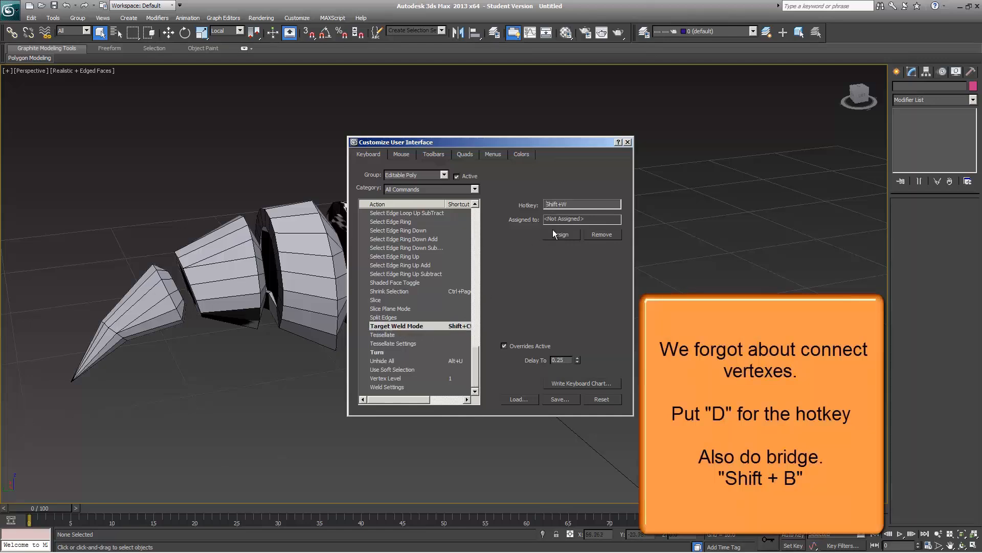
left_click(557, 237)
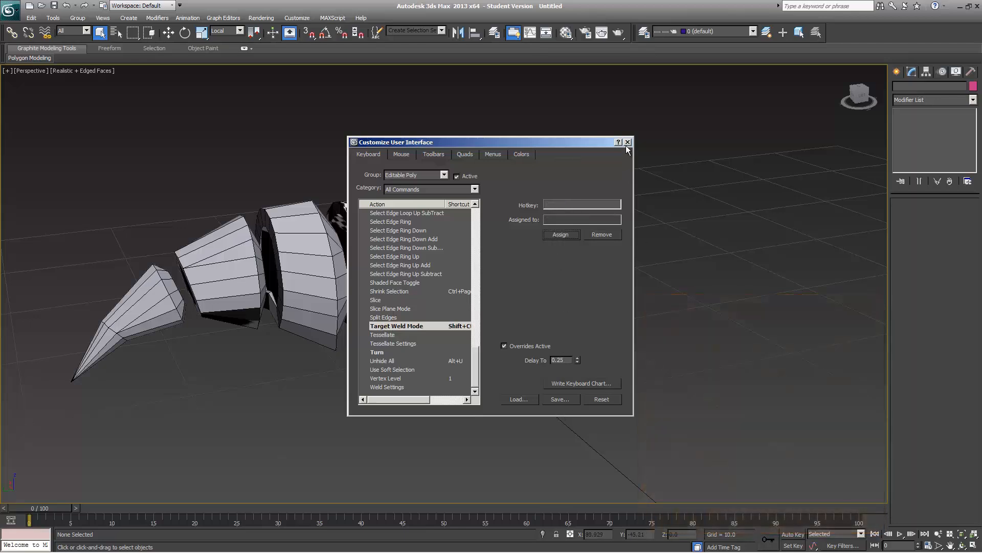
left_click(627, 143)
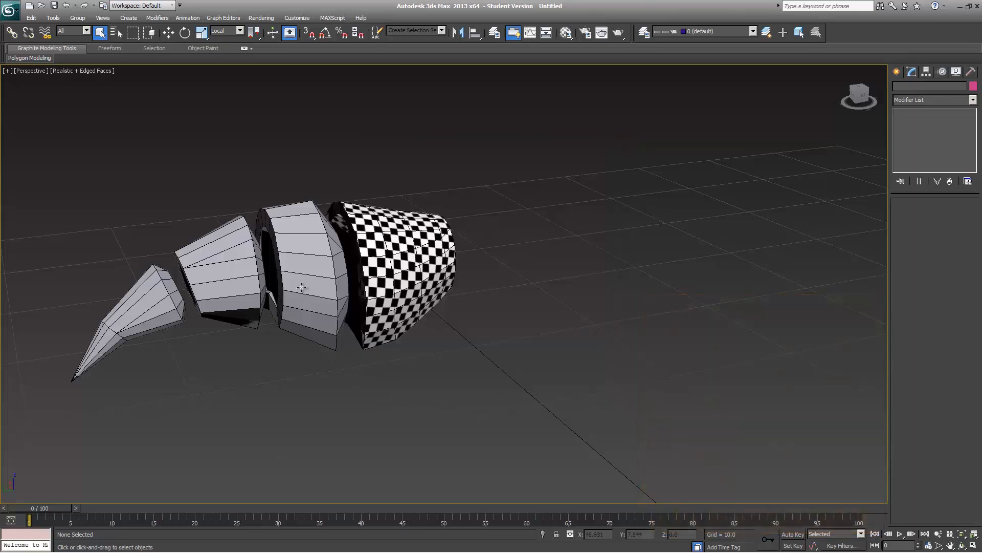
- Select the grey segment eye1a and delete the polygon in the middle of its outer side
left_click(319, 303)
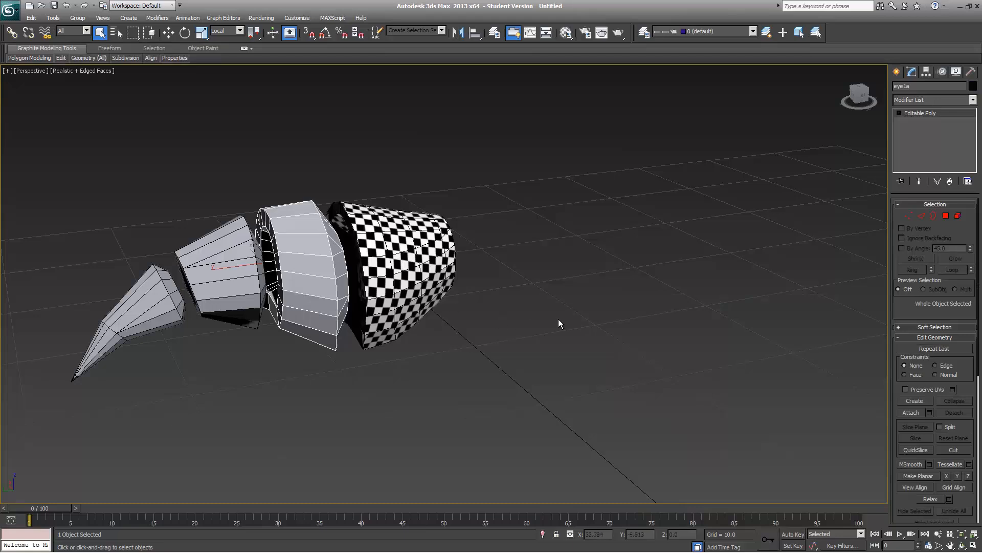
key("4")
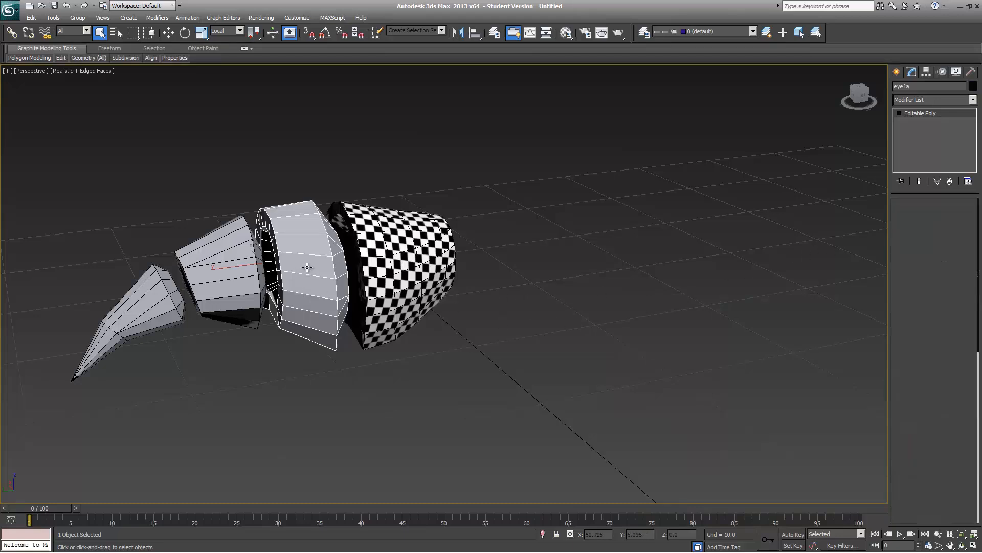
left_click(306, 261)
key("Delete")
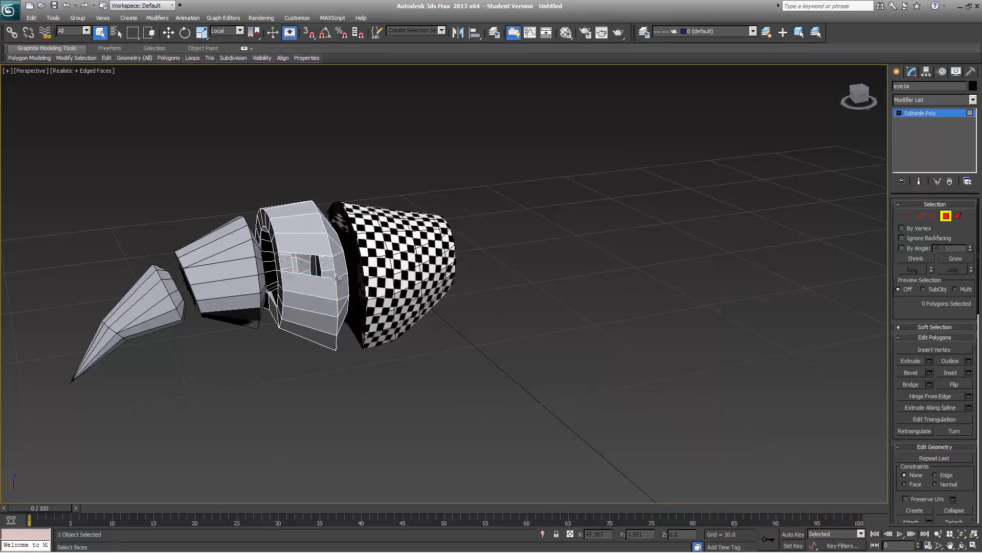
- Close the hole in eye1a by target-welding its lower corner vertices to the upper corner vertices
key("1")
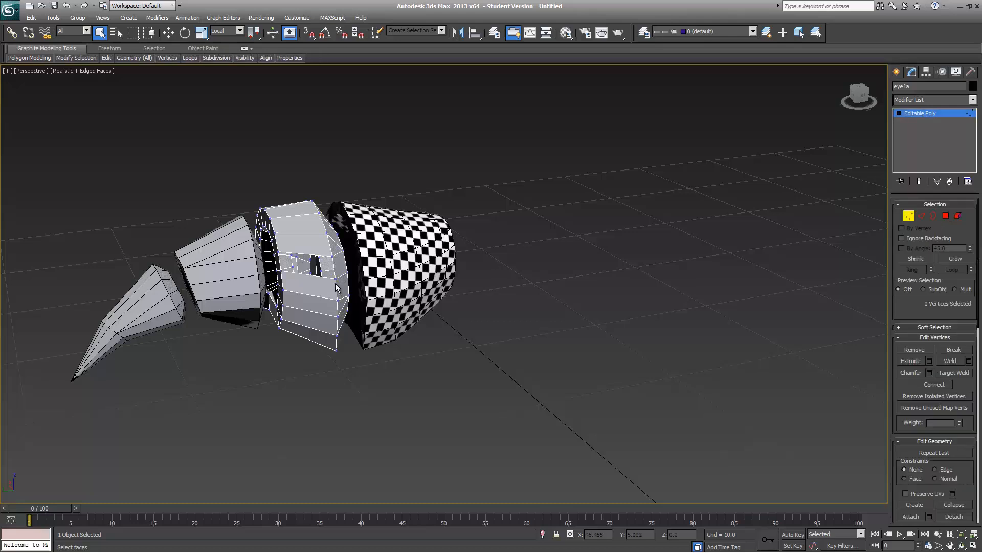
key("ctrl+w")
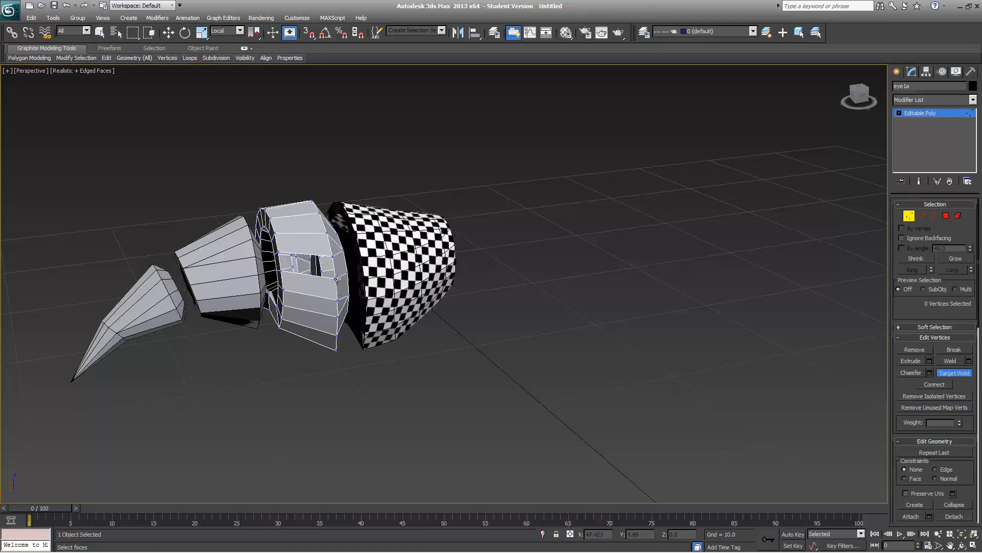
left_click(333, 257)
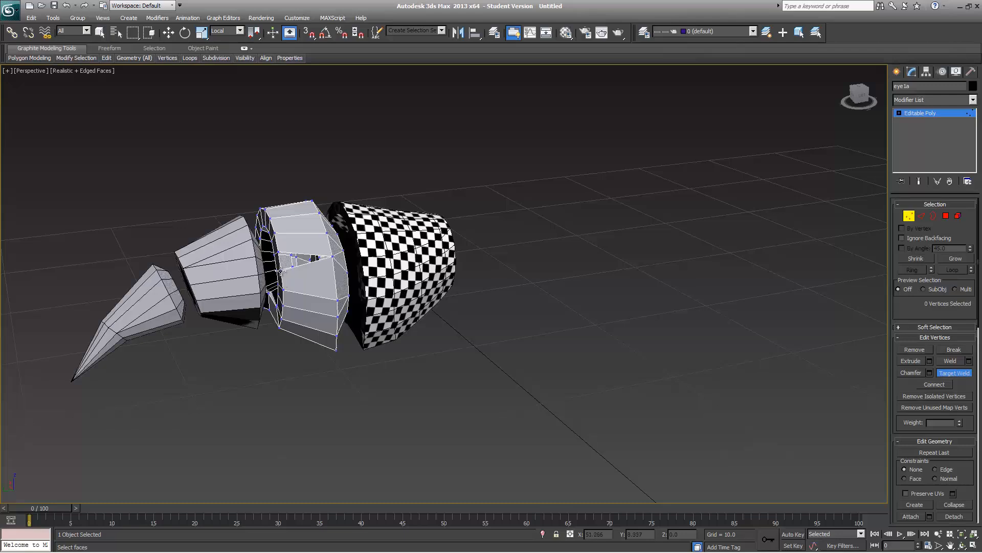
left_click(281, 270)
left_click(279, 252)
right_click(318, 283)
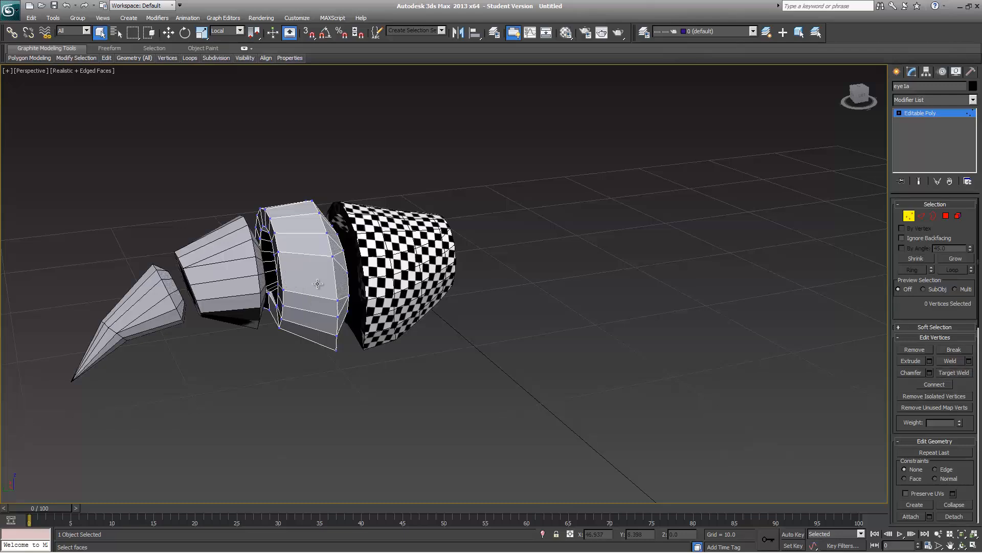
- Inset the enlarged side polygon of eye1a by 0.457 and inset the resulting polygon again by a smaller amount
key("4")
left_click(321, 279)
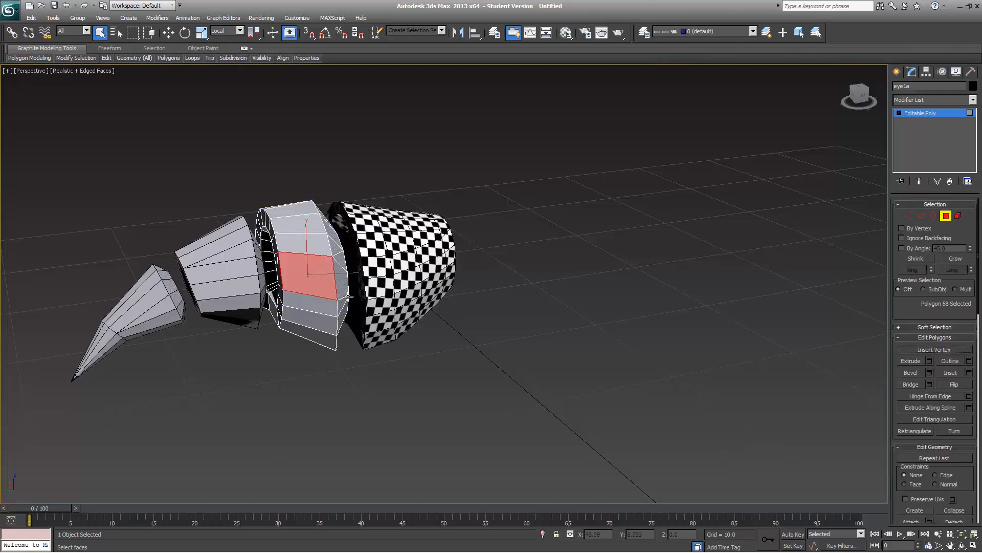
key("shift+i")
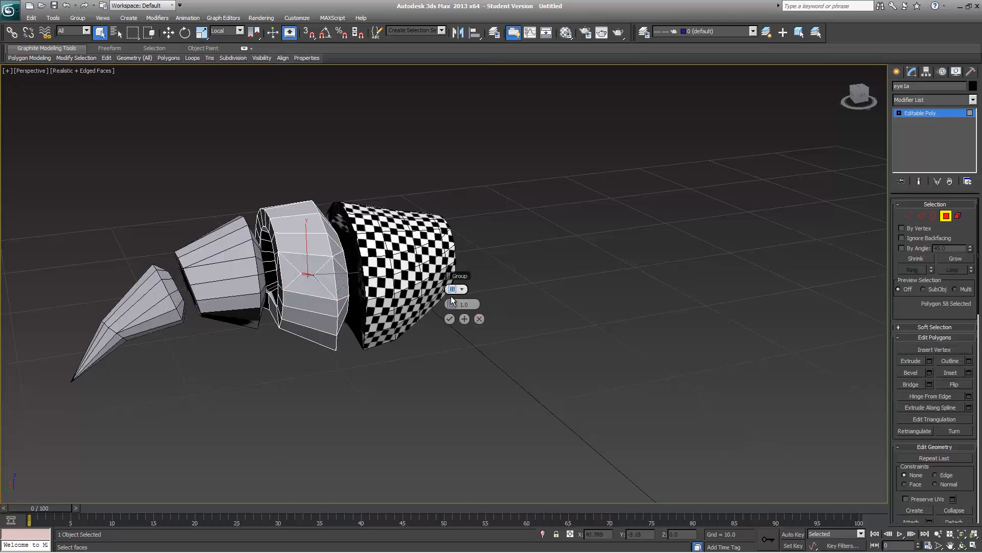
left_click_drag(453, 301, 463, 323)
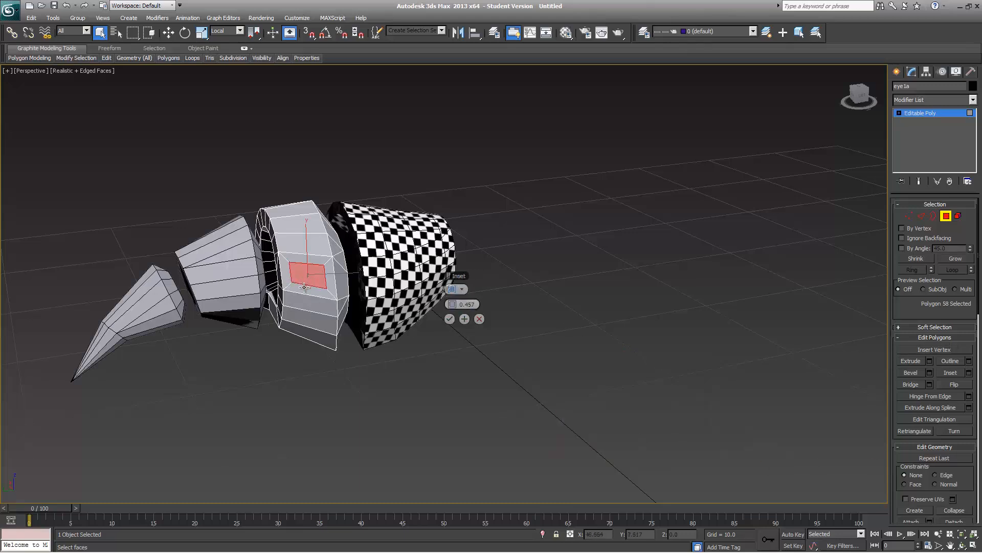
left_click(464, 318)
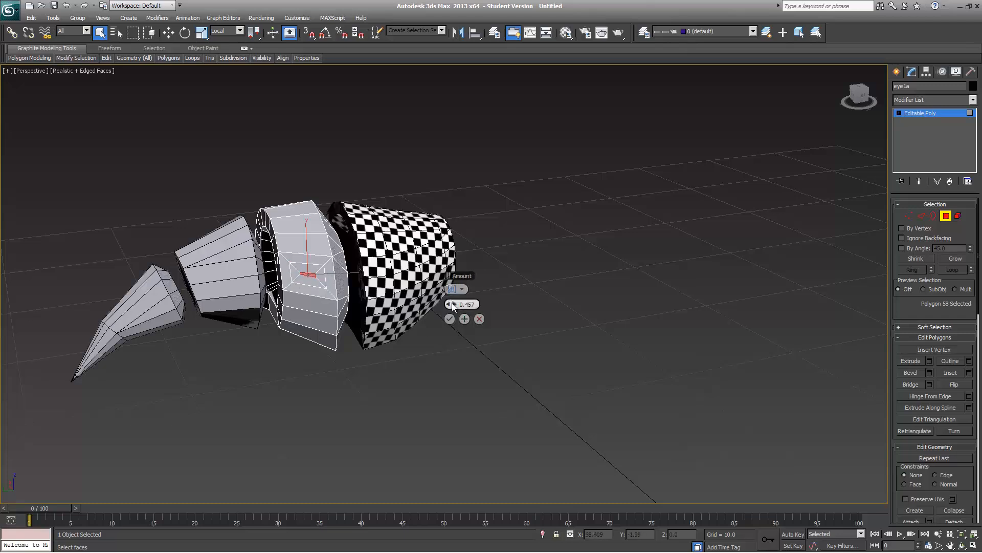
left_click_drag(452, 304, 446, 322)
left_click(449, 318)
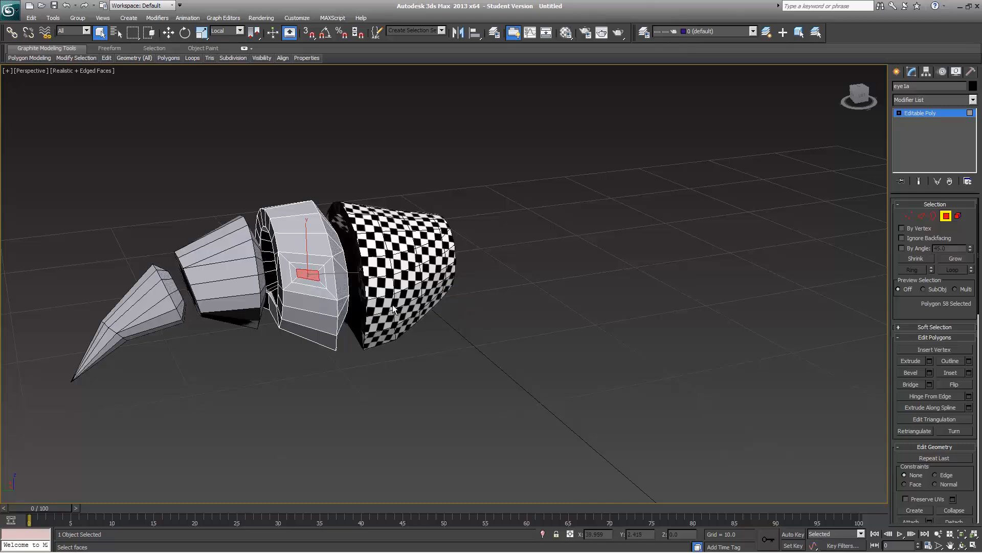
- Extrude the small inset polygon inward with a height of about -1.575
key("shift+e")
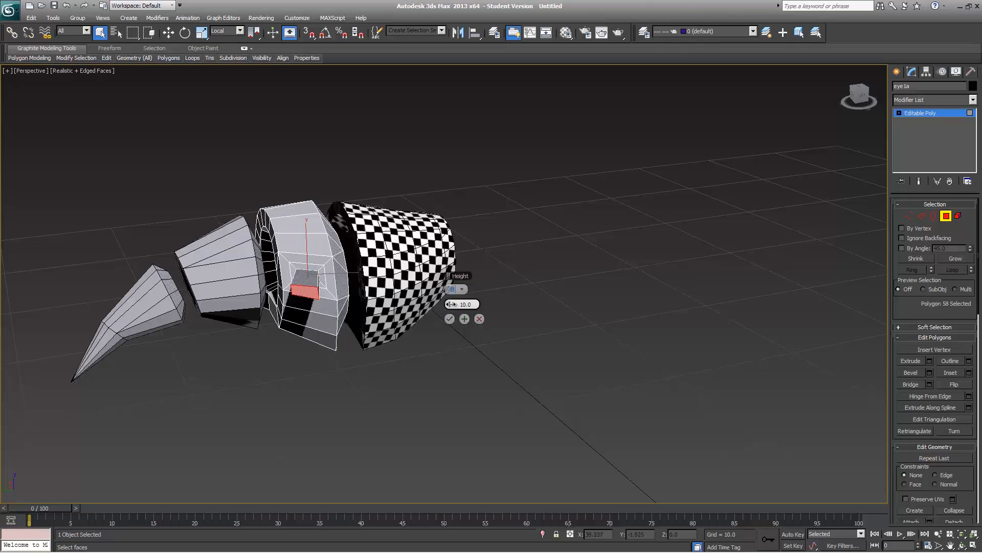
left_click_drag(451, 304, 383, 314)
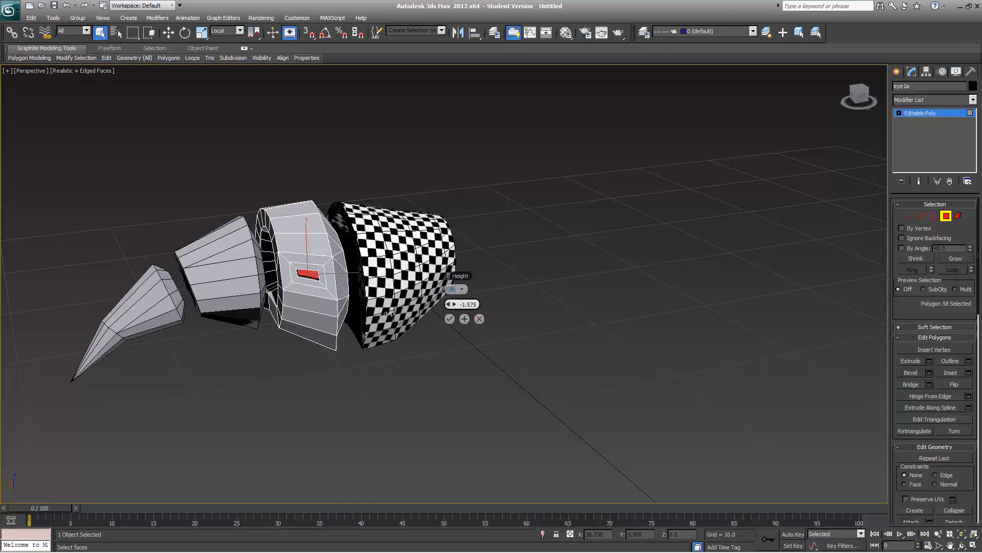
left_click(449, 318)
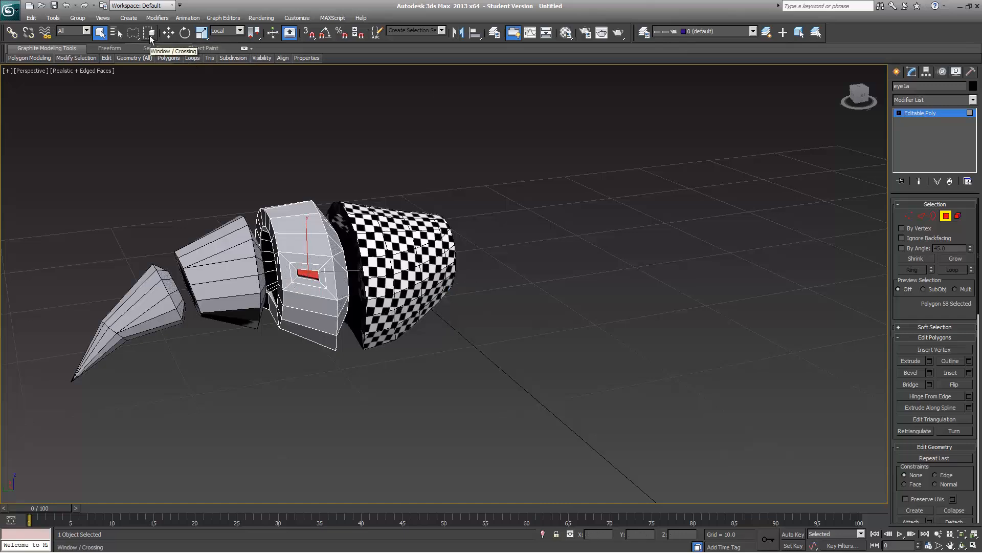
- Switch to edge editing on eye1a and select the lengthwise edges around its band with a region selection
key("2")
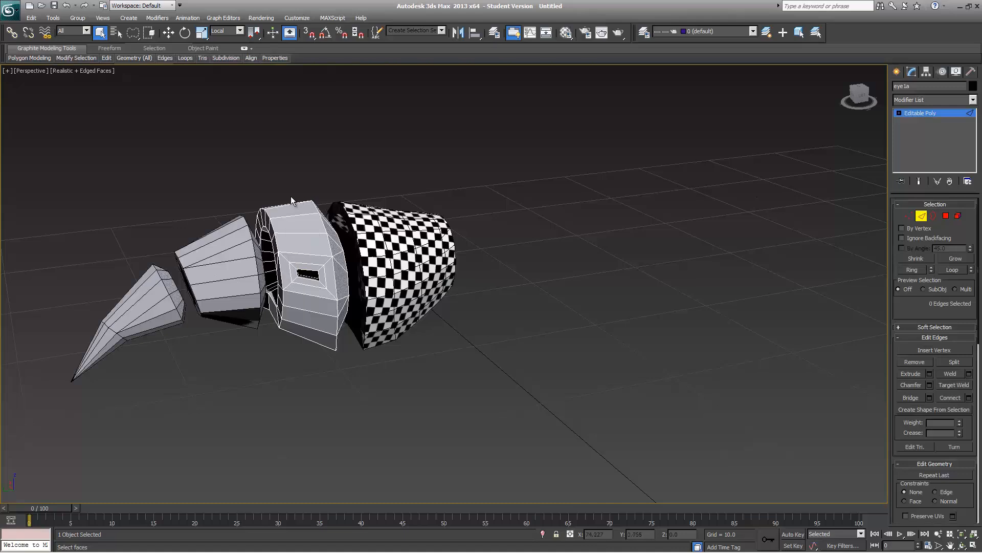
middle_click_drag(291, 195, 268, 190, "alt")
key("q")
key("q")
key("q")
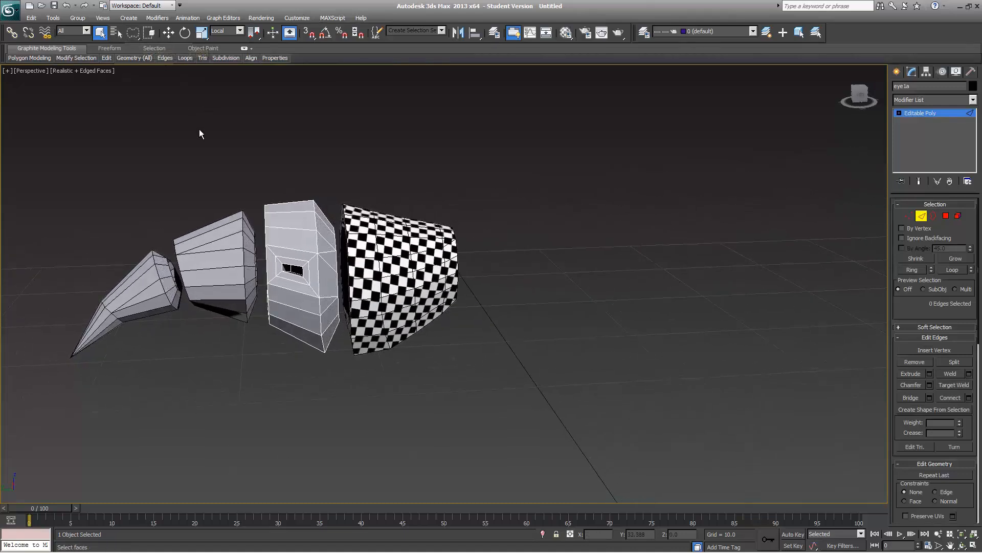
left_click_drag(359, 173, 487, 136)
left_click_drag(558, 169, 330, 134)
left_click_drag(296, 246, 299, 318)
left_click_drag(299, 385, 301, 407)
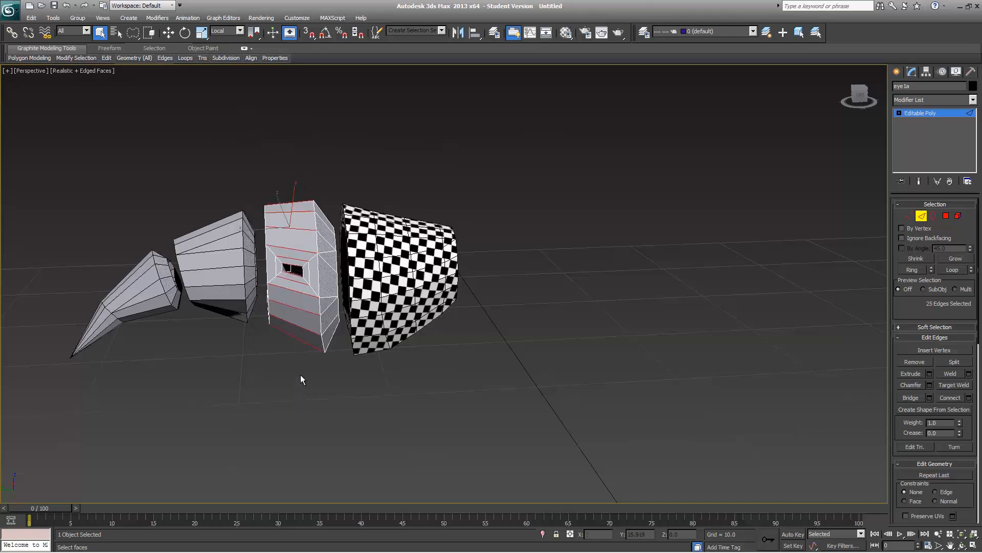
- Connect the selected edges of eye1a with 2 segments, a slight negative pinch and a slide of -37
key("ctrl+shift+e")
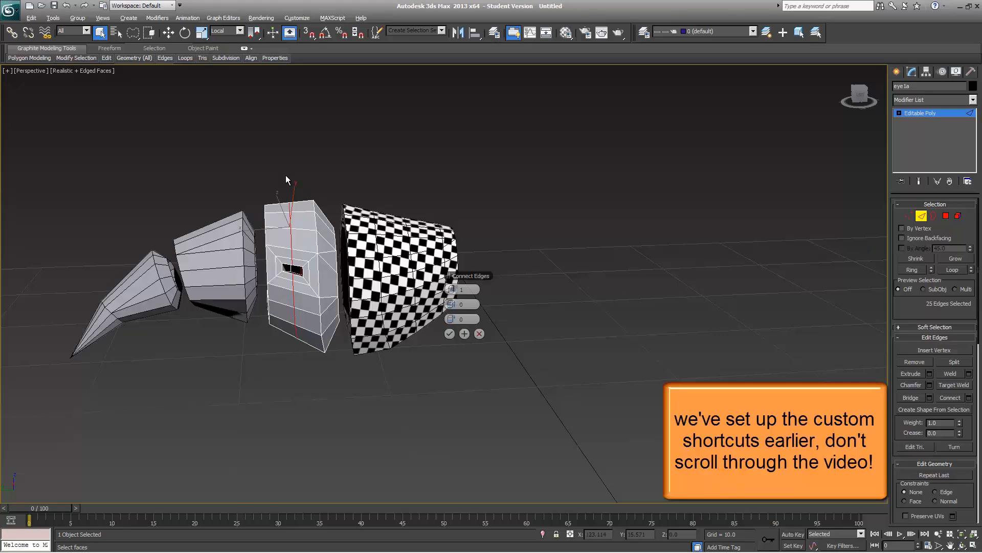
middle_click_drag(285, 175, 307, 230, "alt")
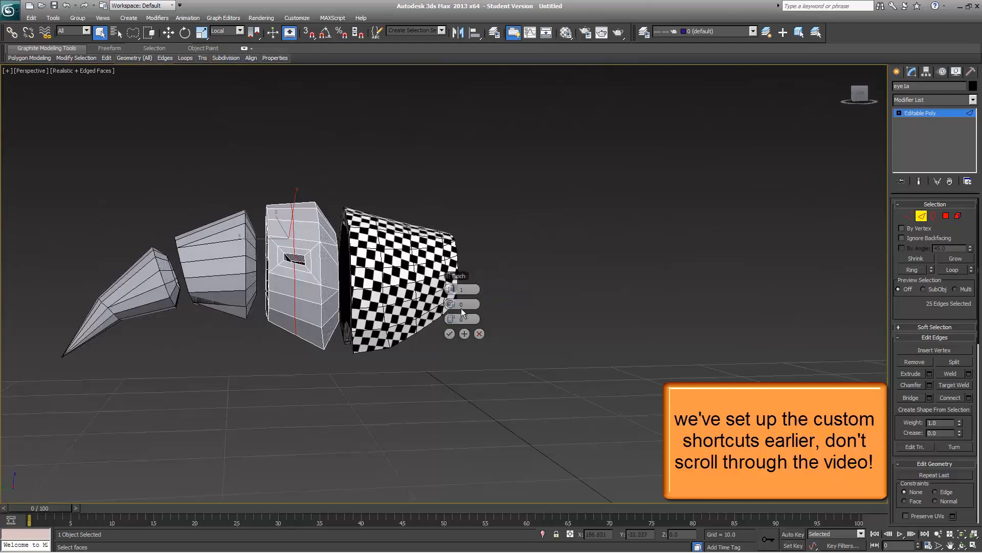
left_click_drag(454, 291, 407, 311)
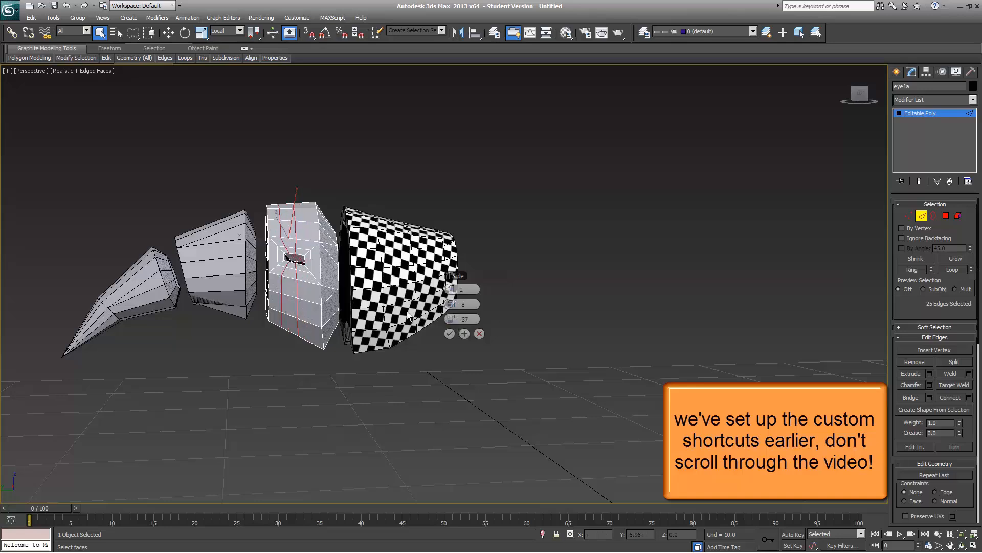
left_click(449, 333)
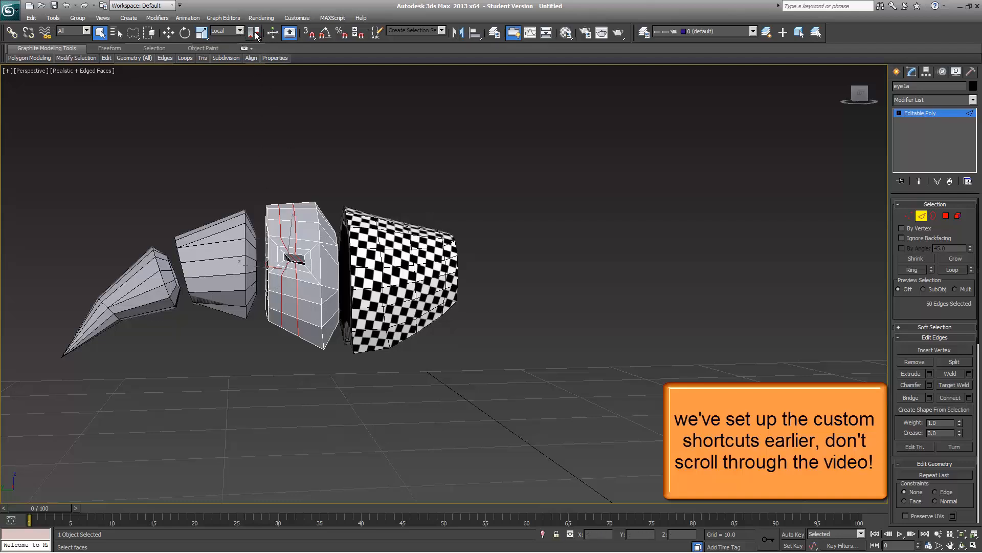
- Scale the two new edge loops of eye1a inward around the selection centre to form a groove around the segment
left_click_drag(256, 36, 256, 69)
left_click_drag(257, 36, 255, 67)
middle_click_drag(261, 188, 353, 202, "alt")
key("r")
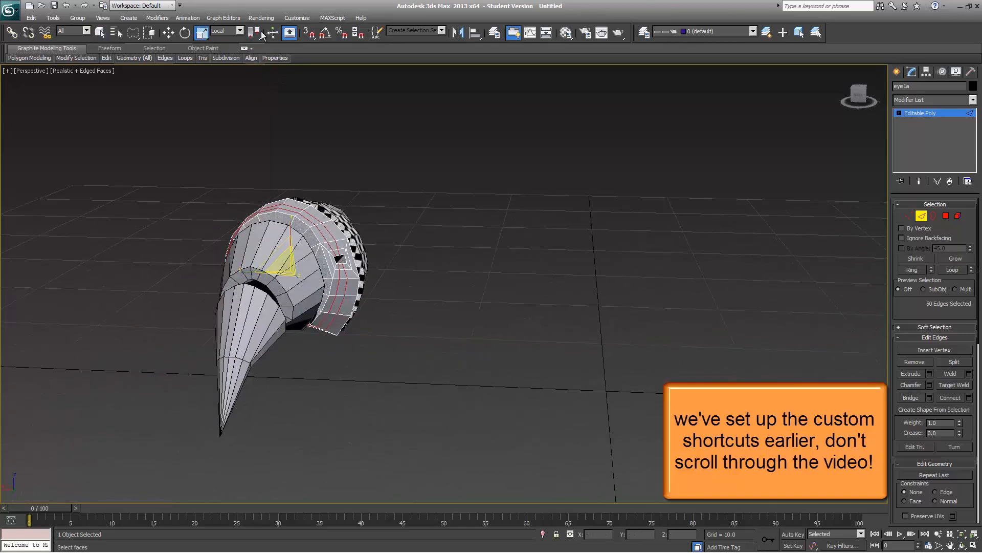
left_click_drag(255, 35, 256, 68)
left_click_drag(287, 265, 291, 258)
middle_click_drag(291, 258, 387, 254, "alt")
left_click_drag(286, 268, 295, 285)
middle_click_drag(295, 284, 344, 249, "alt")
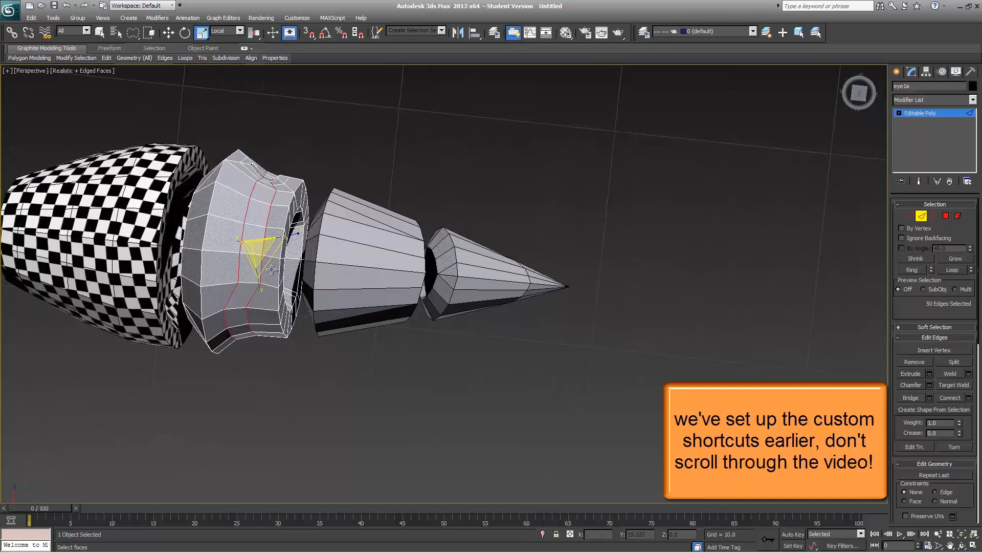
- Select the loops of two neighbouring edges in eye1a's groove and move them slightly toward the checkered segment
left_click(261, 270)
left_click(239, 265, "ctrl")
key("alt+l")
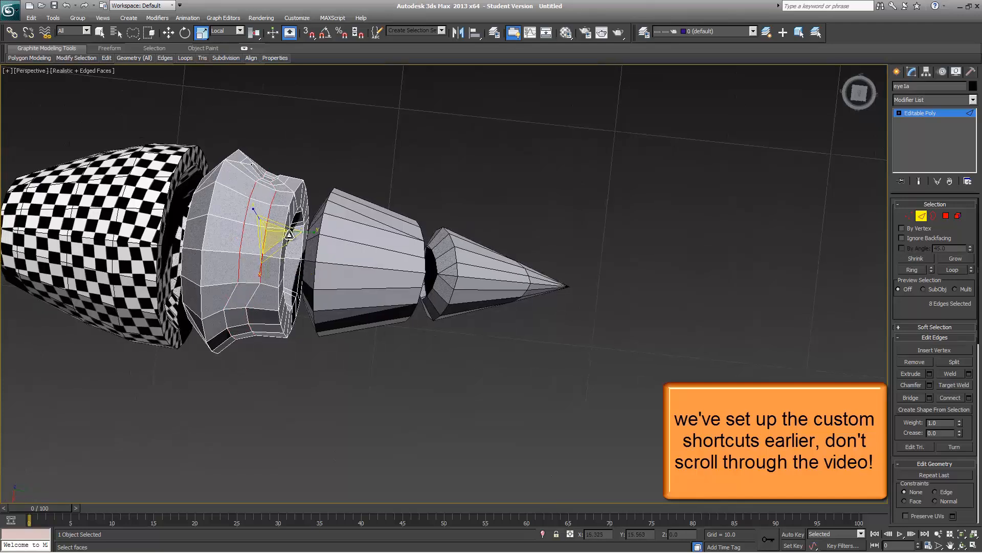
key("w")
left_click_drag(304, 232, 289, 232)
middle_click_drag(290, 231, 296, 58, "alt")
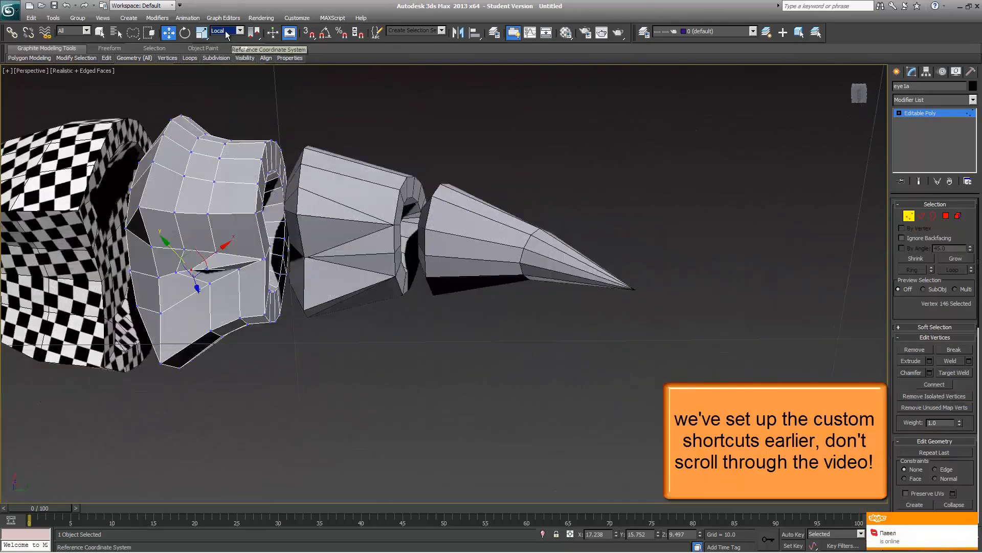
- Set the reference coordinate system to World and reposition the vertices at the folded middle seam of eye1a
left_click(225, 32)
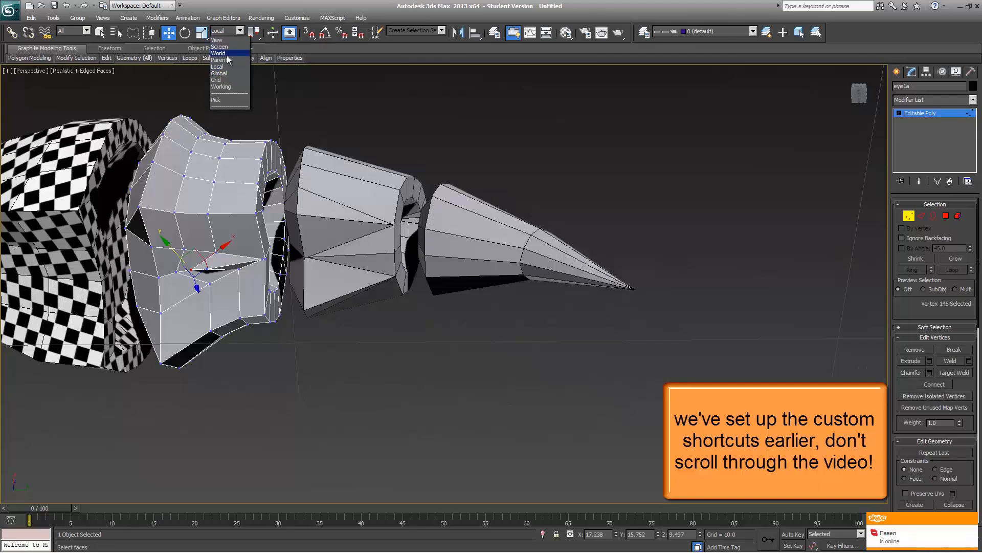
left_click(227, 54)
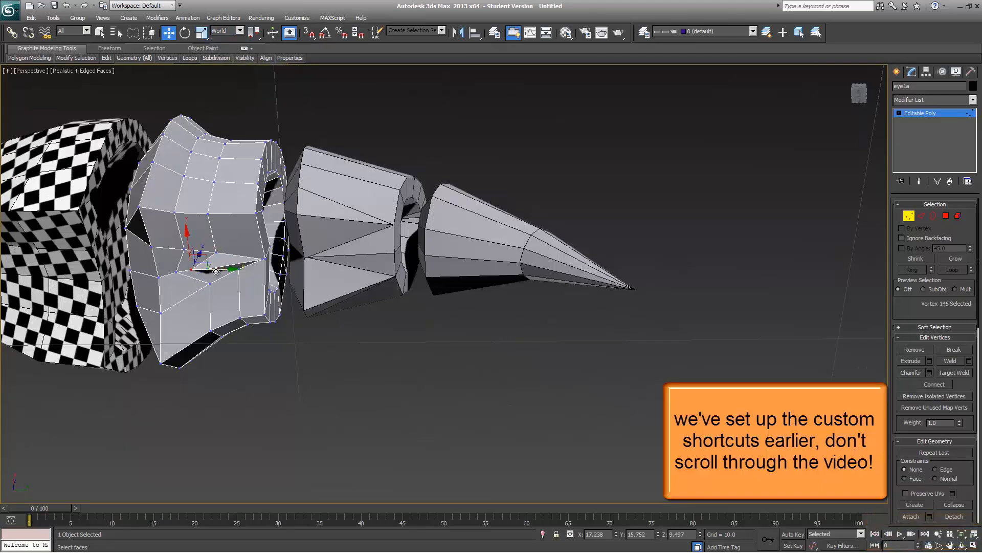
left_click(197, 263)
key("z")
scroll(394, 174, "down", 5)
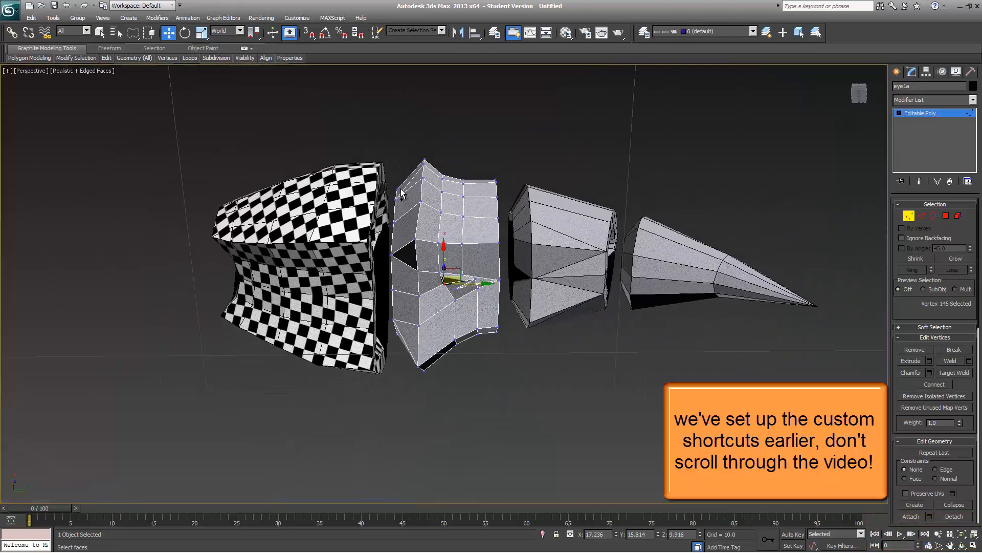
scroll(401, 193, "up", 4)
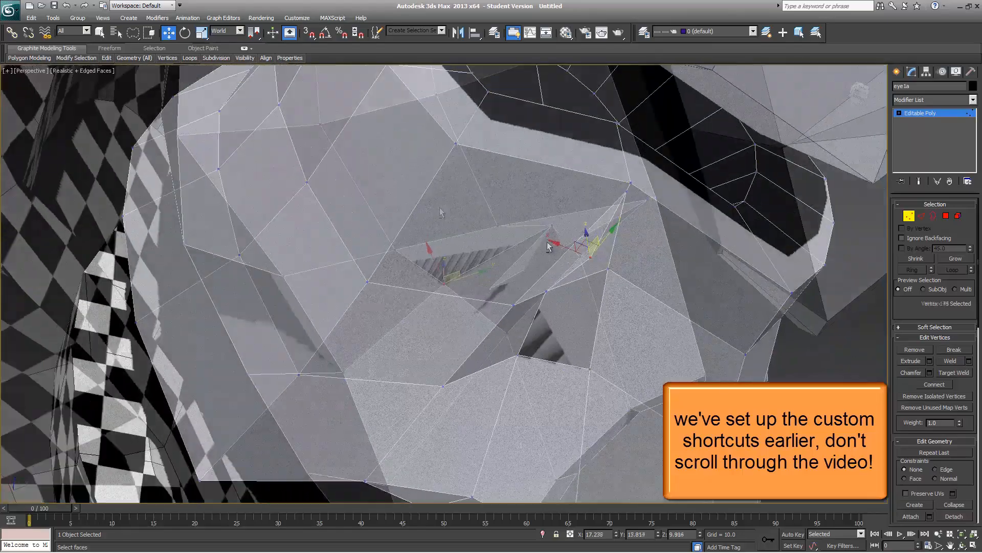
middle_click_drag(547, 241, 563, 312, "alt")
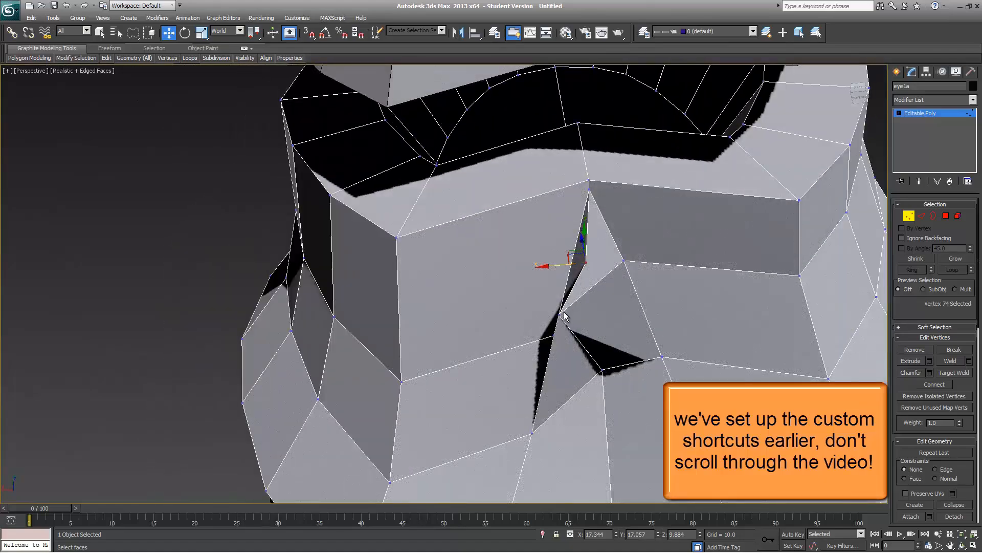
left_click_drag(558, 321, 617, 272)
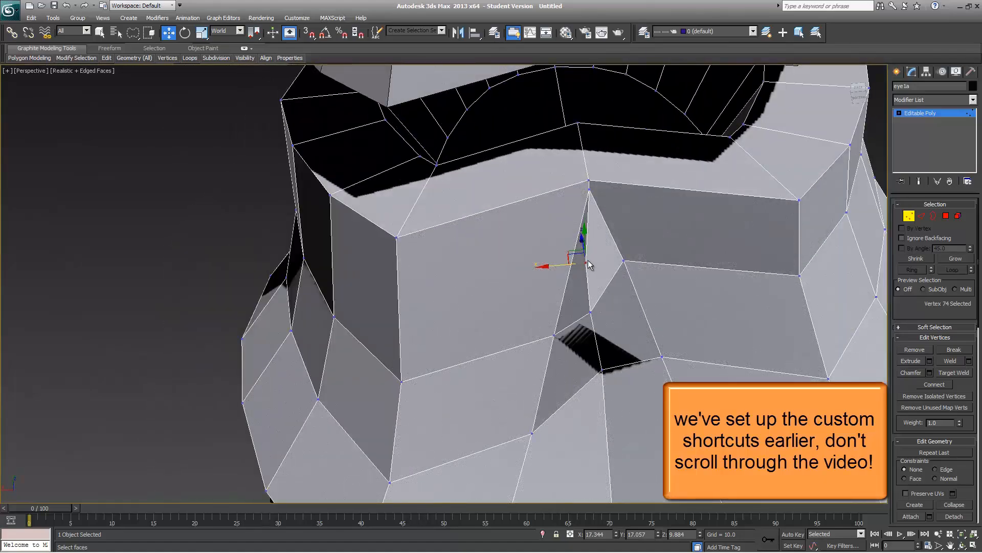
- Remove the stray vertex at eye1a's middle seam and target-weld the vertices on either side onto the middle seam vertex
key("BackSpace")
middle_click_drag(588, 260, 541, 252, "alt")
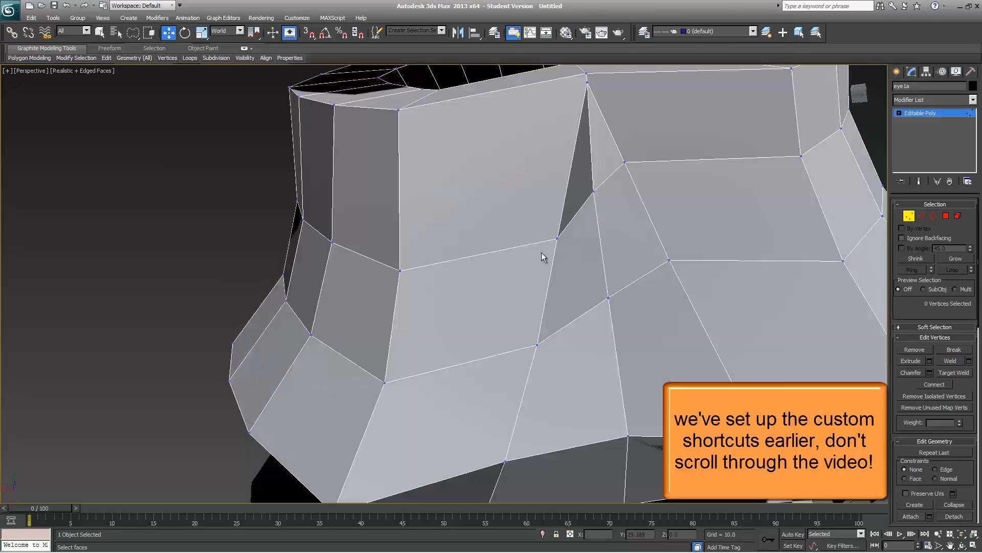
key("ctrl+shift+w")
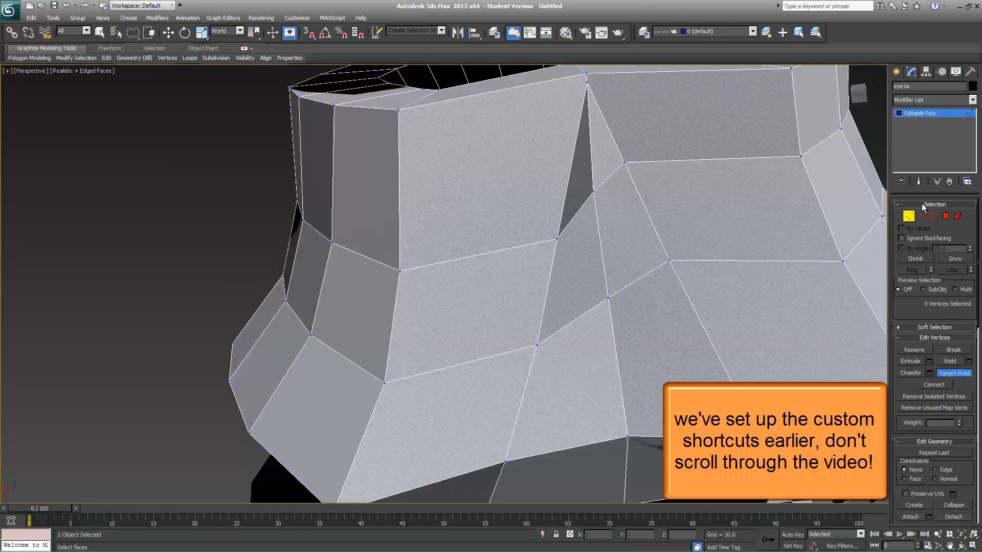
left_click(592, 190)
left_click(625, 162)
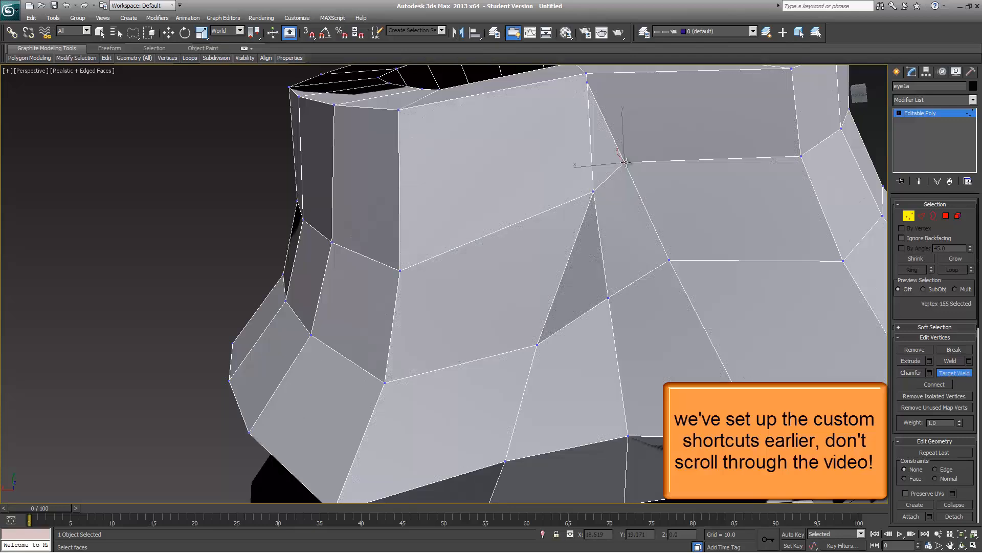
left_click(592, 191)
key("w")
left_click(688, 305)
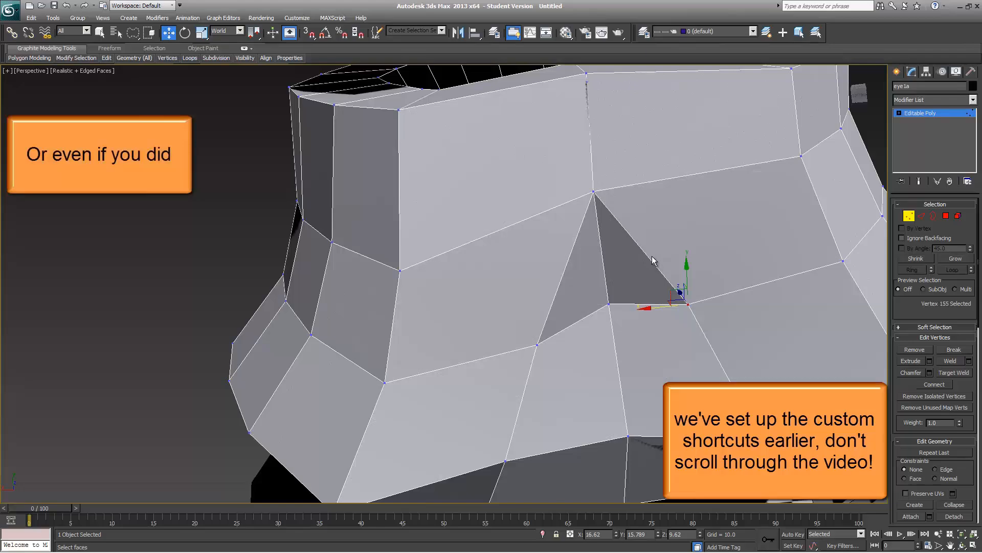
- Select the open border along the cut side of the remaining half of eye1a
scroll(588, 241, "down", 3)
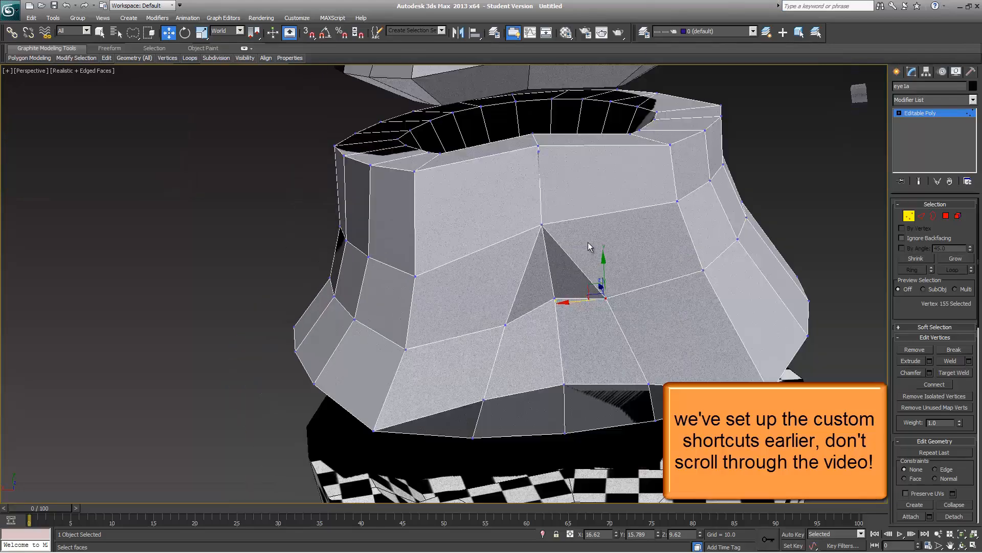
scroll(588, 241, "down", 5)
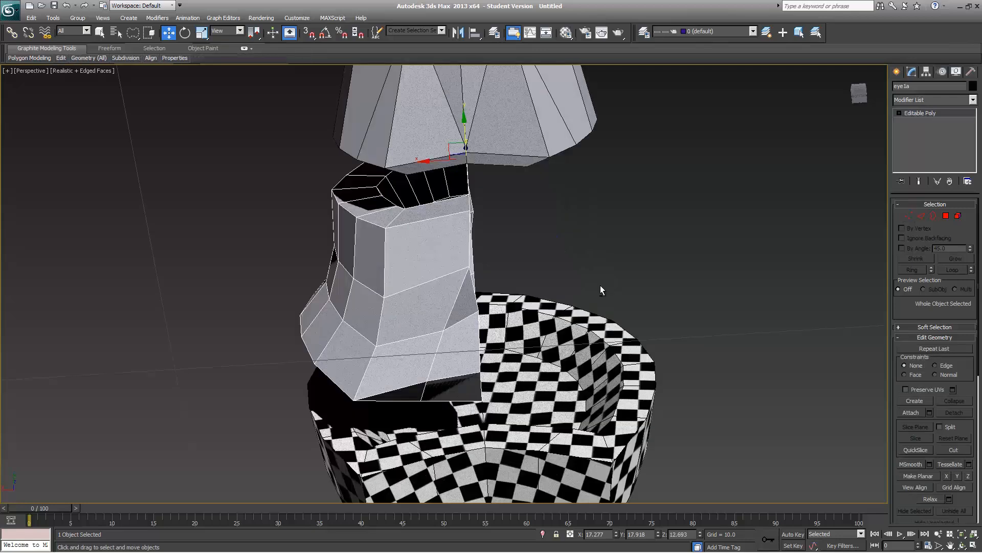
key("3")
middle_click_drag(550, 283, 465, 261, "alt")
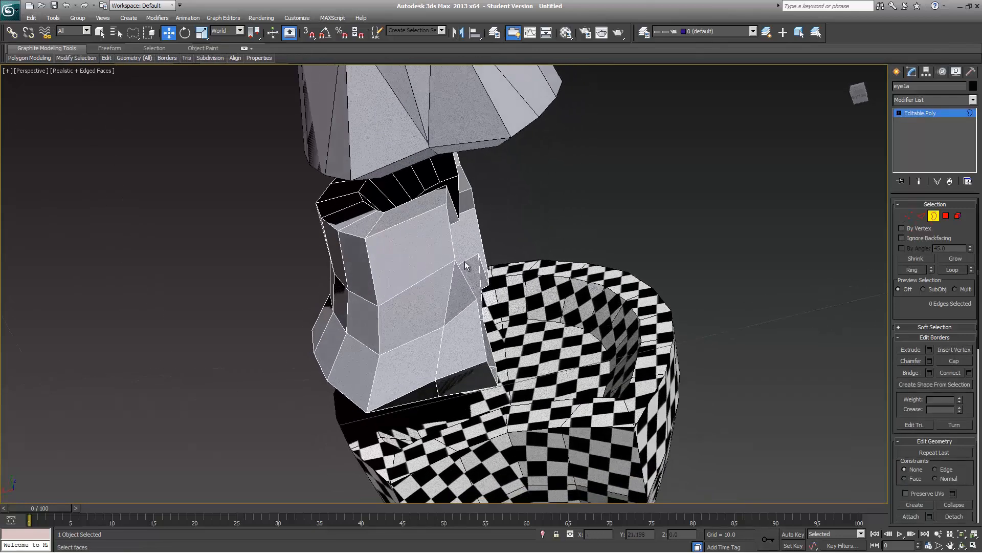
left_click(449, 230)
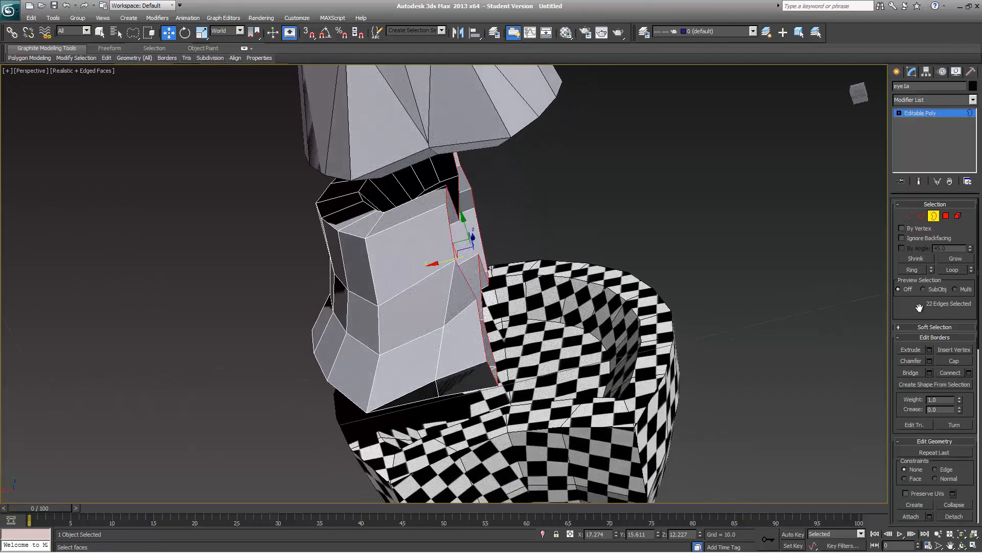
- Try to flatten the selected border of eye1a by scaling it along the X axis
key("r")
left_click_drag(514, 244, 382, 274)
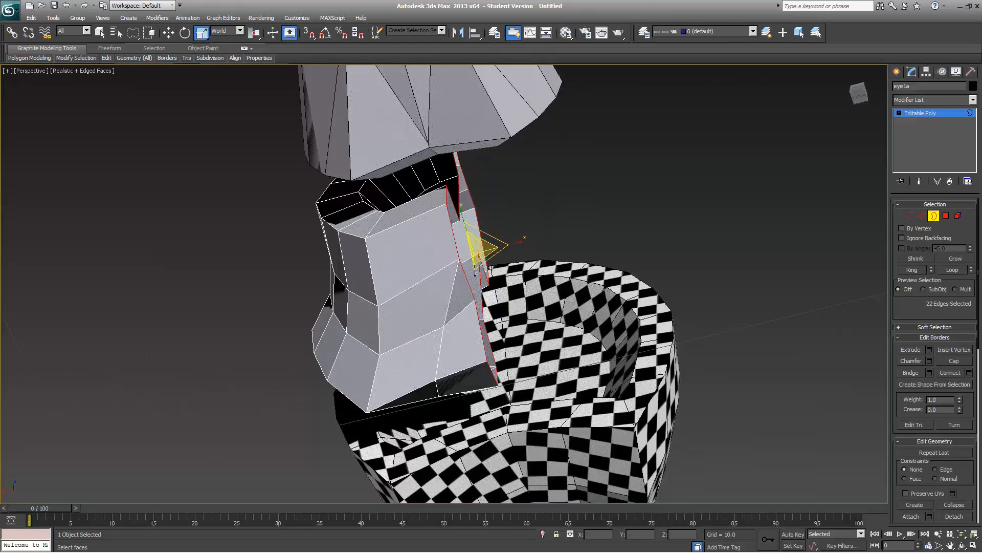
key("ctrl+z")
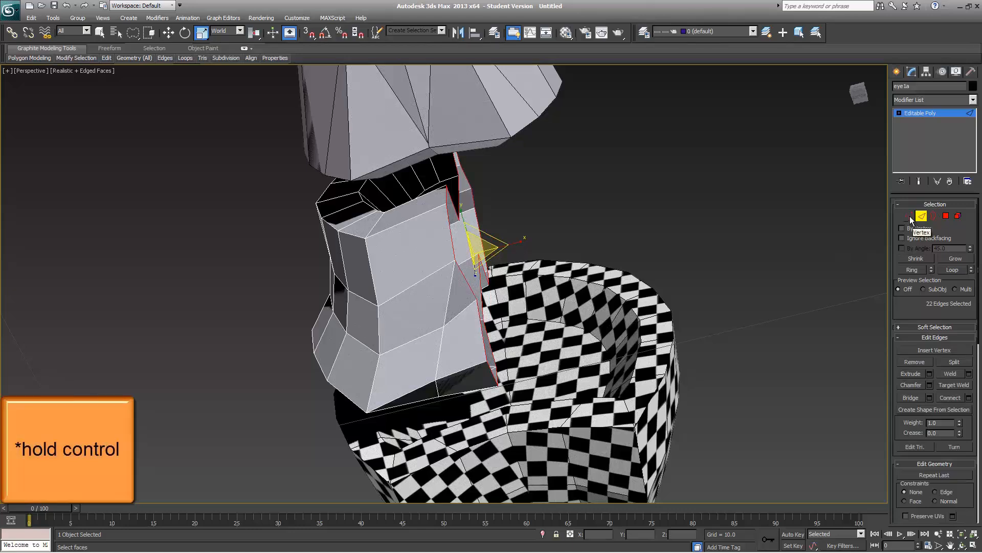
- Convert eye1a's border selection to vertices and make them planar in X
left_click(921, 216, "ctrl")
left_click(909, 215, "ctrl")
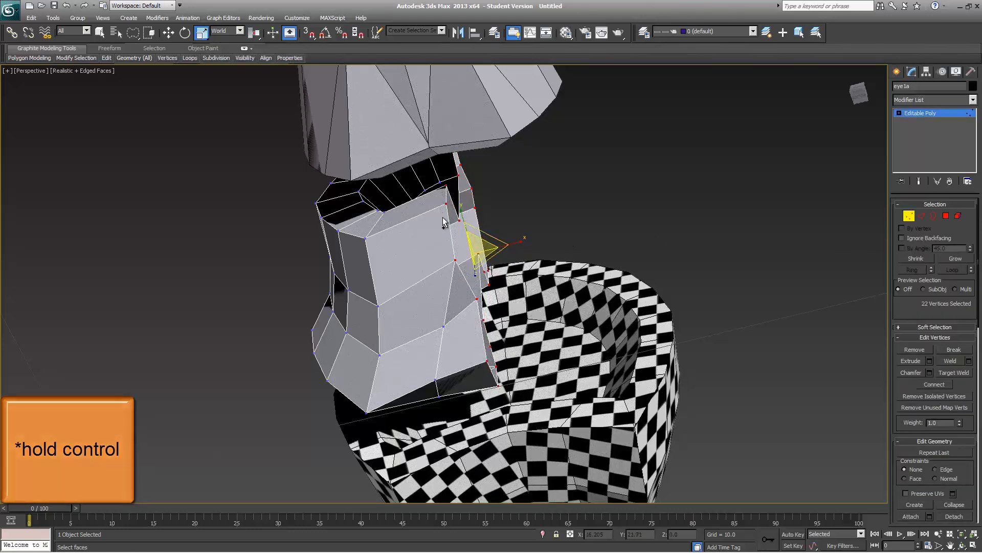
scroll(952, 392, "down", 5)
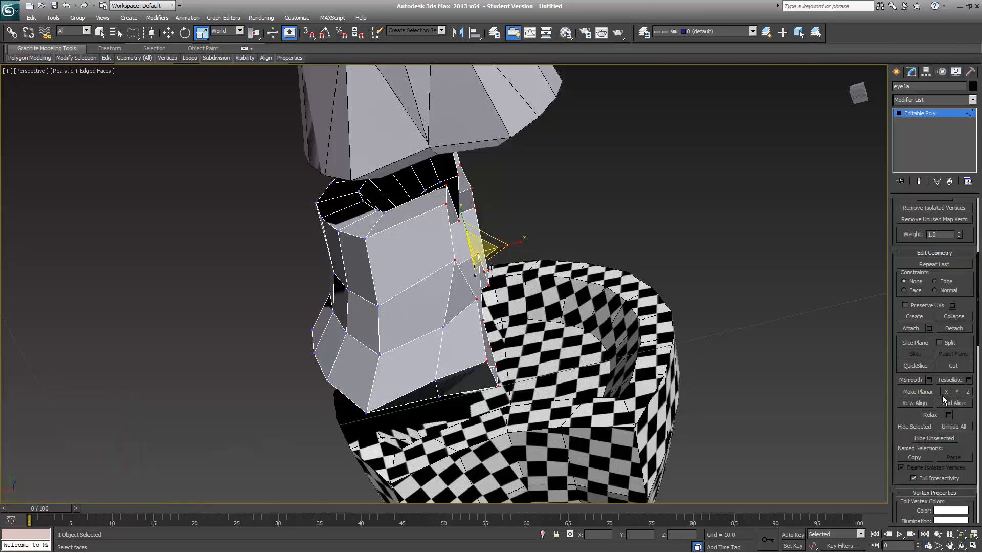
left_click(948, 392)
scroll(947, 392, "down", 1)
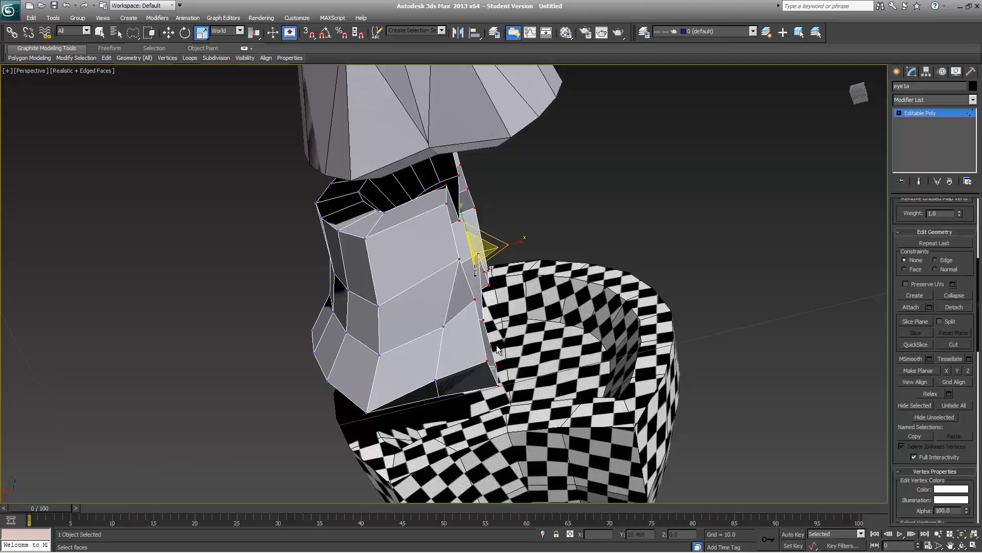
scroll(948, 409, "up", 4)
scroll(948, 409, "up", 1)
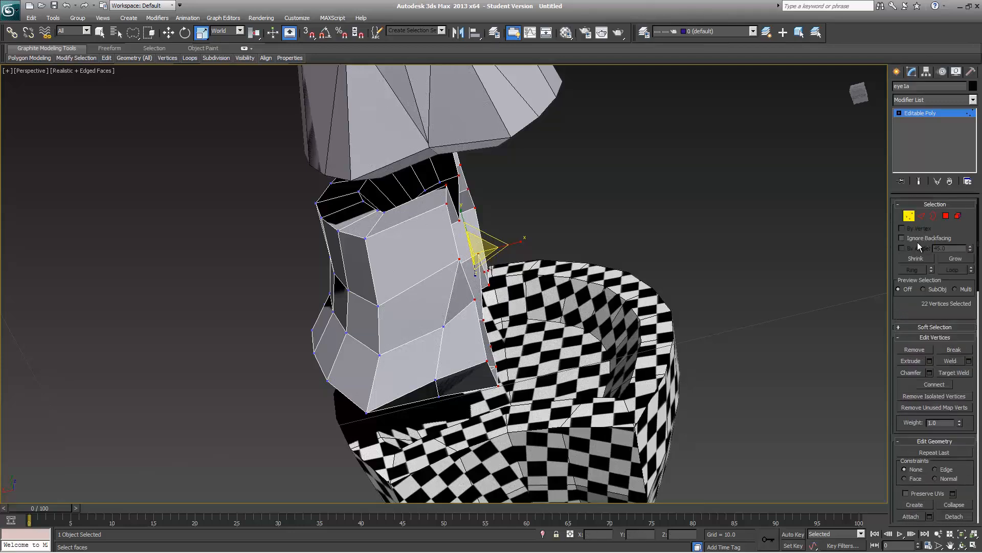
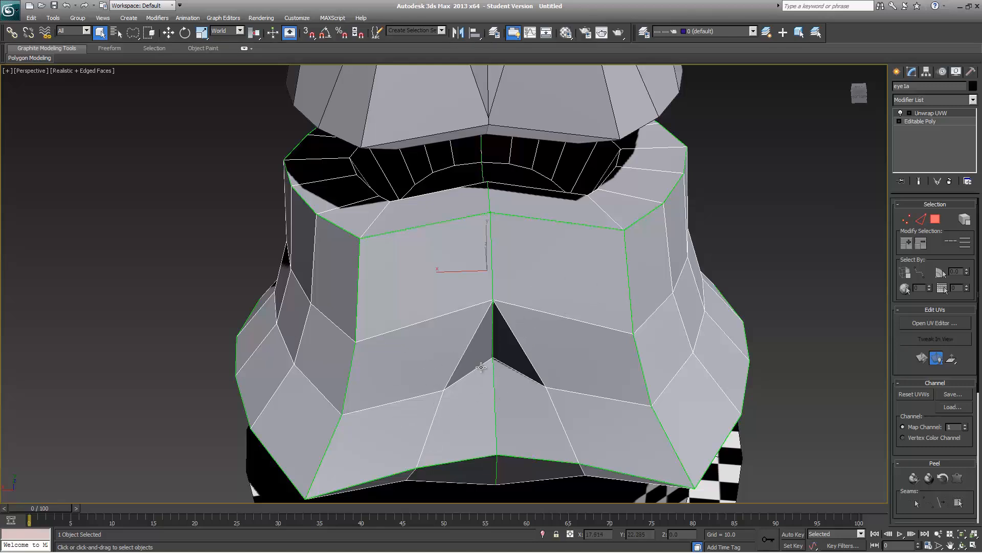
- Convert eye1a with its Unwrap UVW modifier to an Editable Poly and show the safe frame in the viewport
right_click(833, 144)
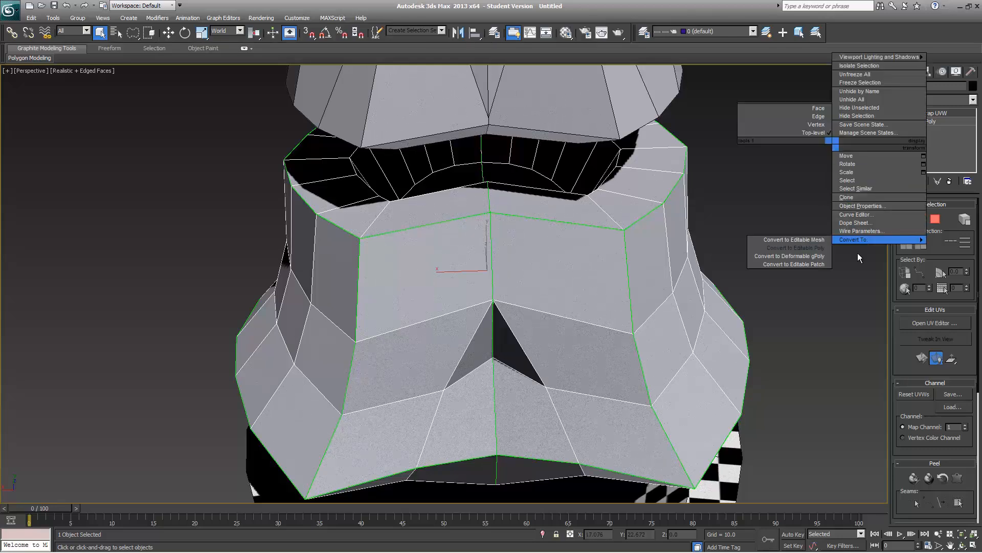
left_click(808, 249)
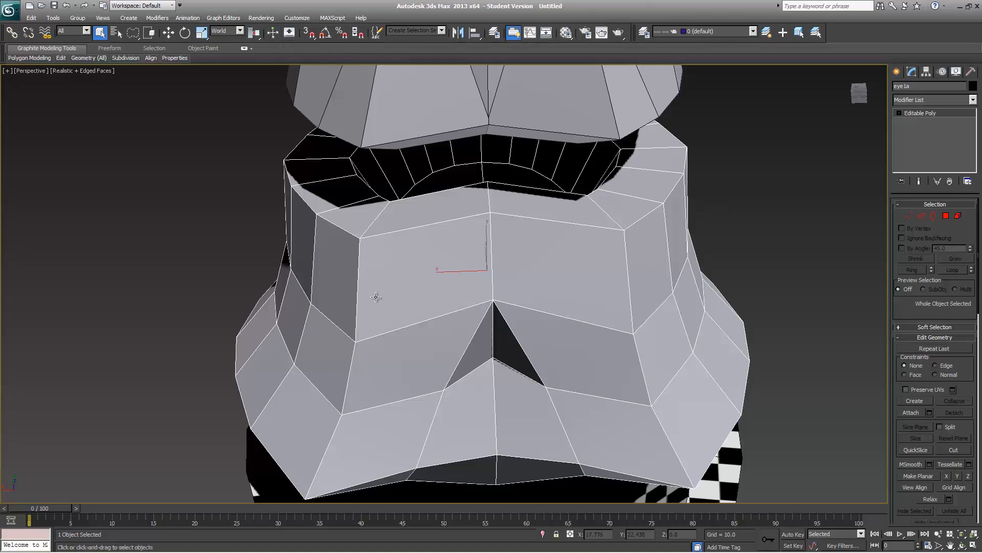
key("shift+f")
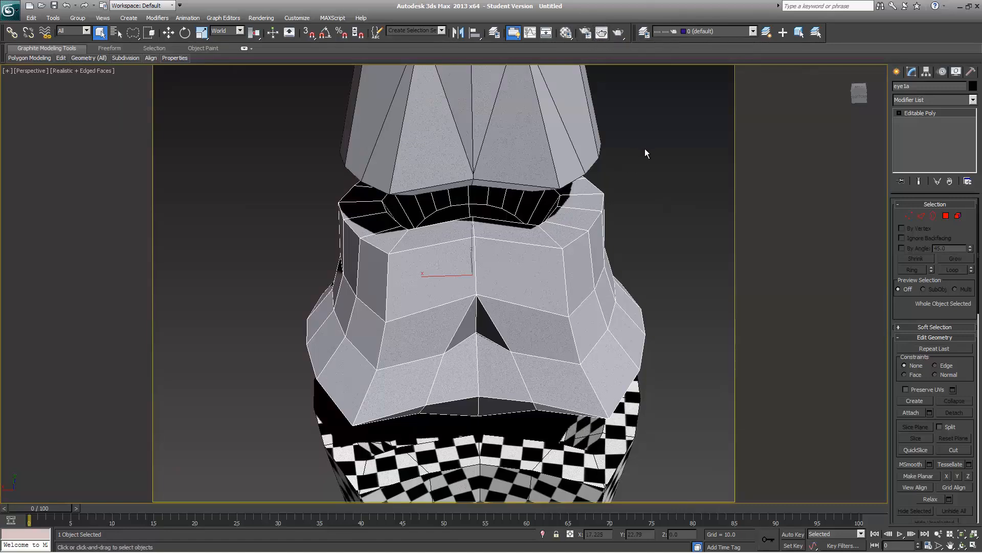
- Open Render Setup and widen the render output size to a width of 971
left_click(591, 34)
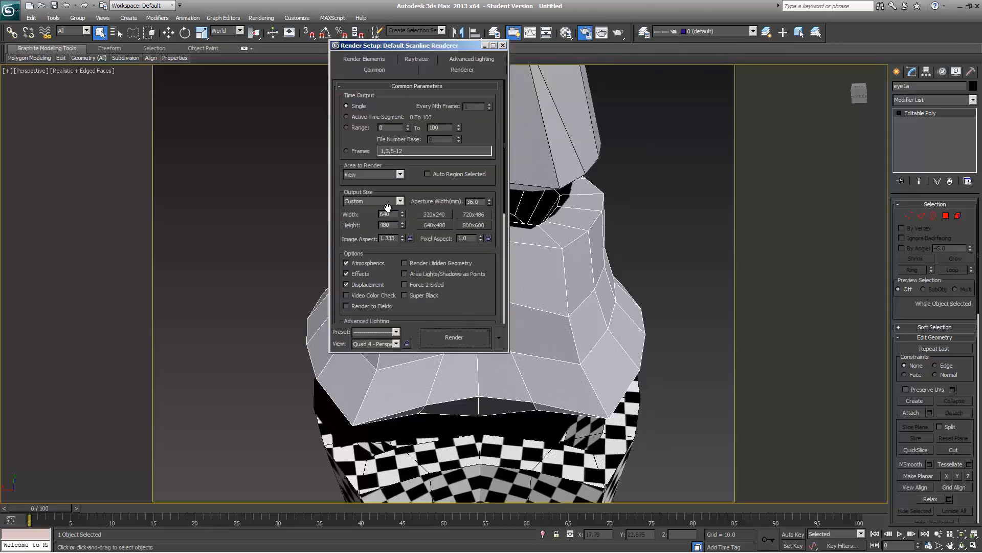
left_click_drag(402, 214, 4, 72)
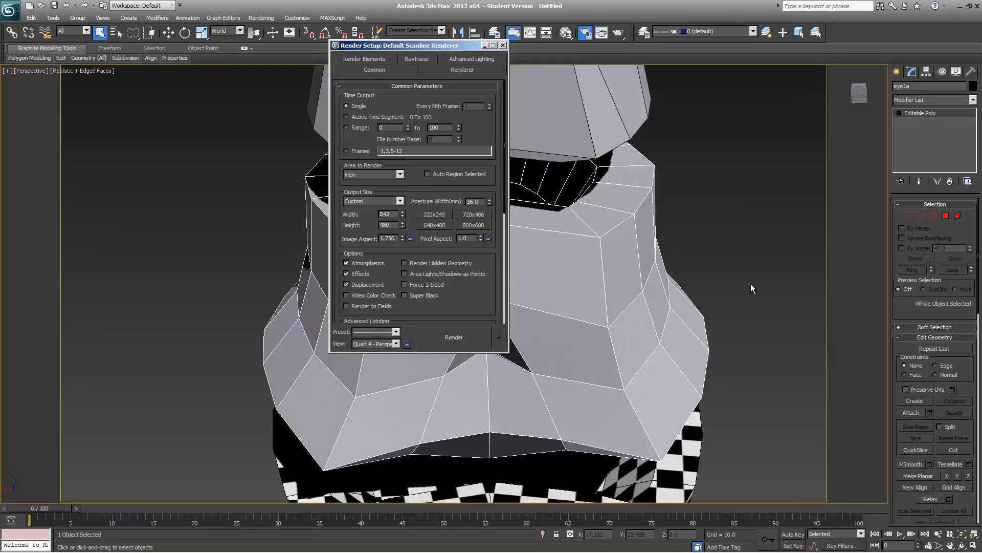
middle_click_drag(681, 309, 902, 324)
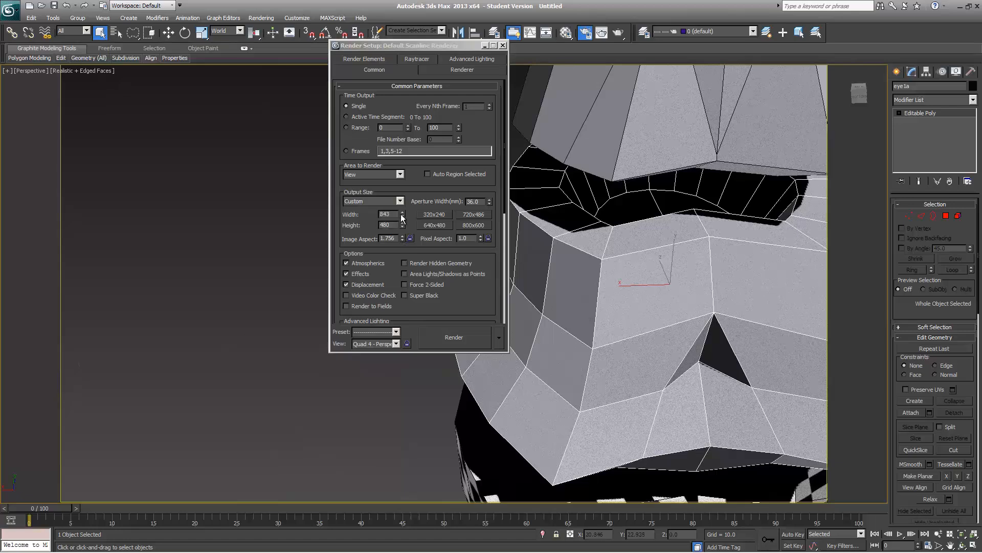
left_click_drag(403, 214, 394, 448)
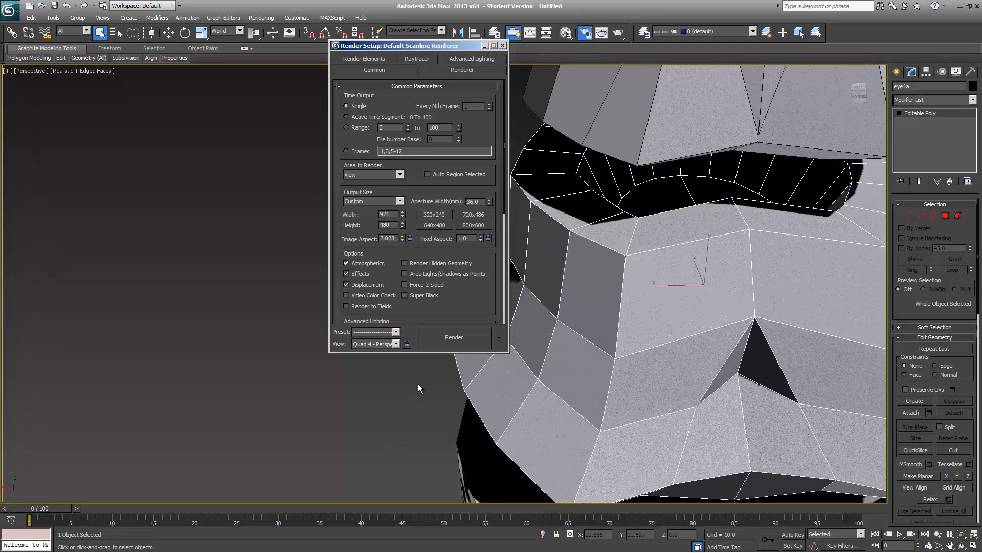
- Test-render the Perspective view, closing both the rendered frame and Render Setup when done
left_click(450, 337)
left_click(624, 86)
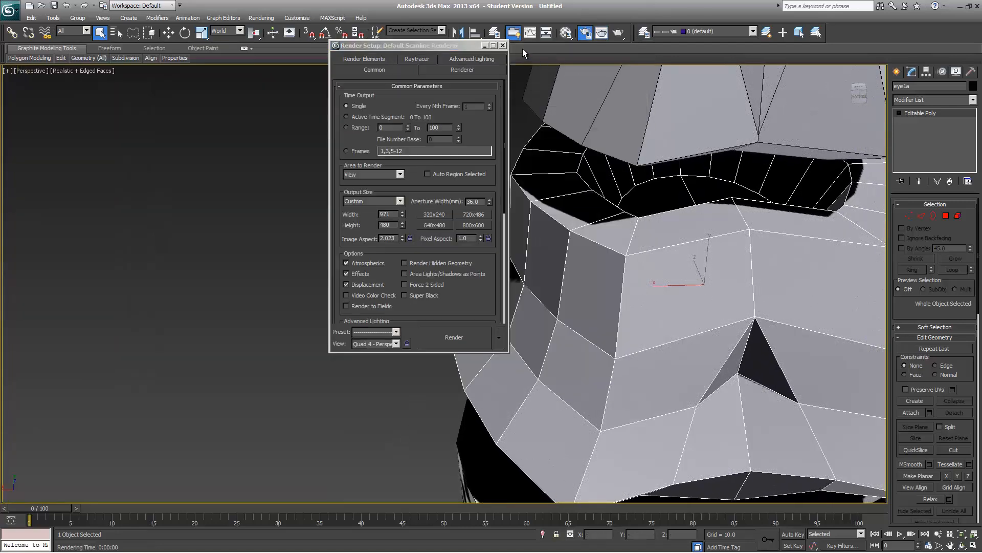
left_click(502, 45)
scroll(500, 219, "down", 3)
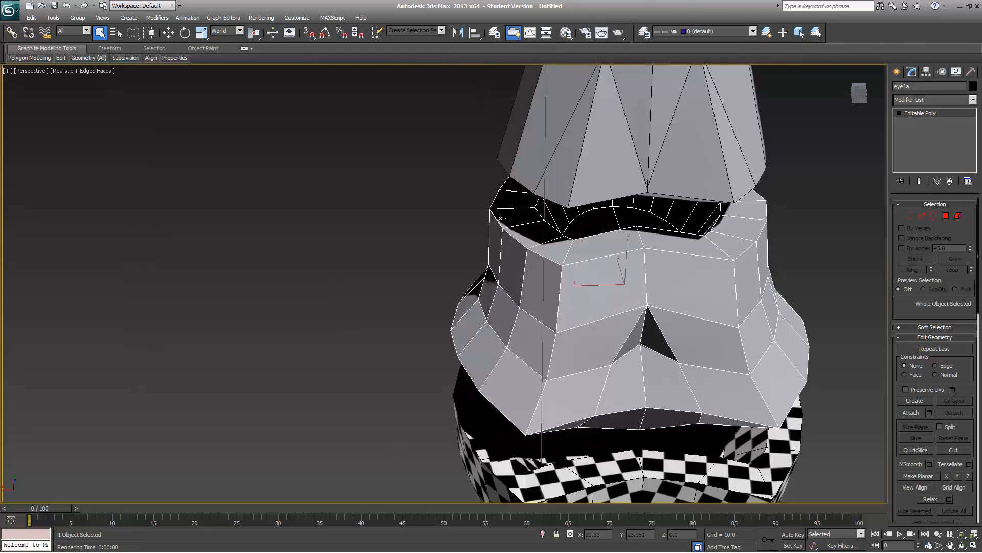
key("3")
left_click(500, 218)
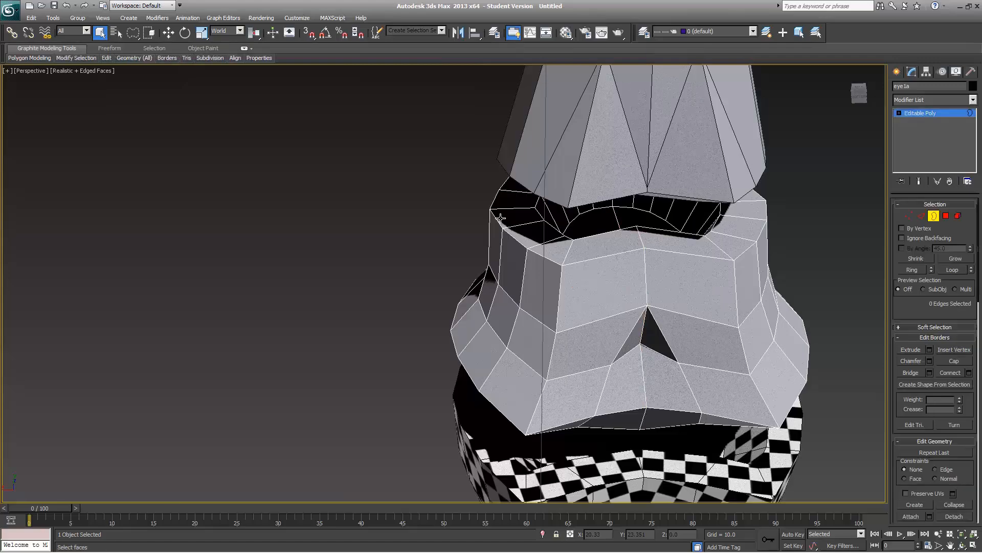
middle_click_drag(495, 197, 588, 425, "alt")
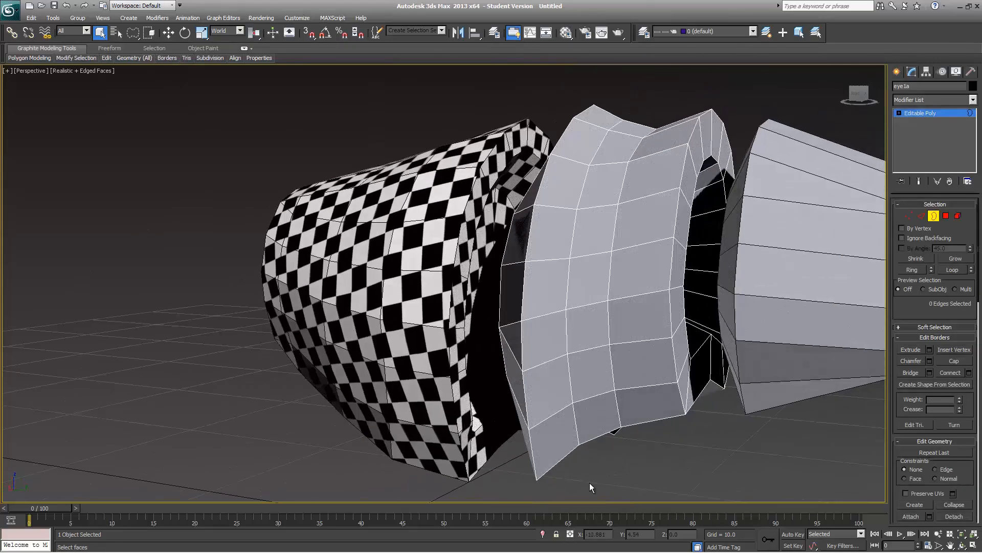
left_click(934, 215)
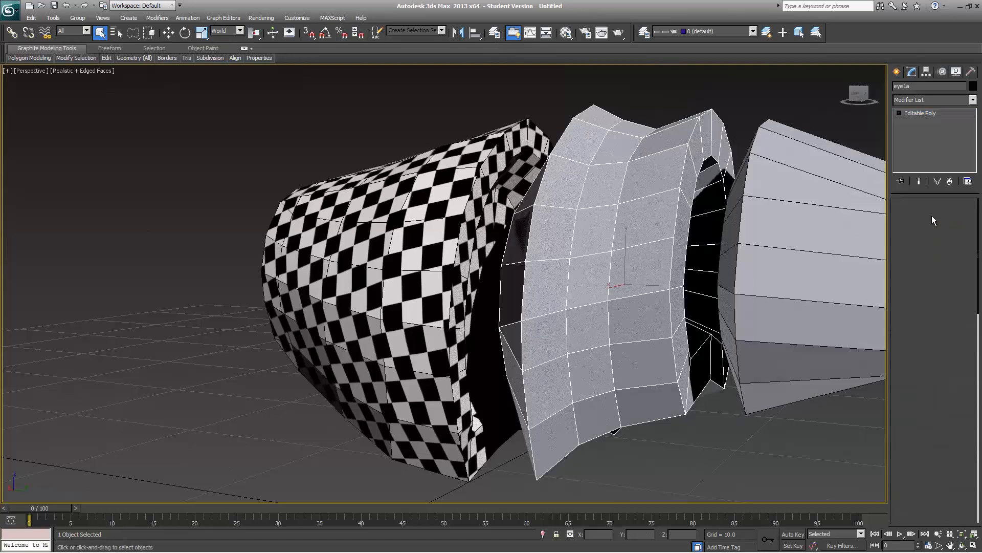
- Add an STL Check modifier to eye1a
left_click(908, 99)
key("s")
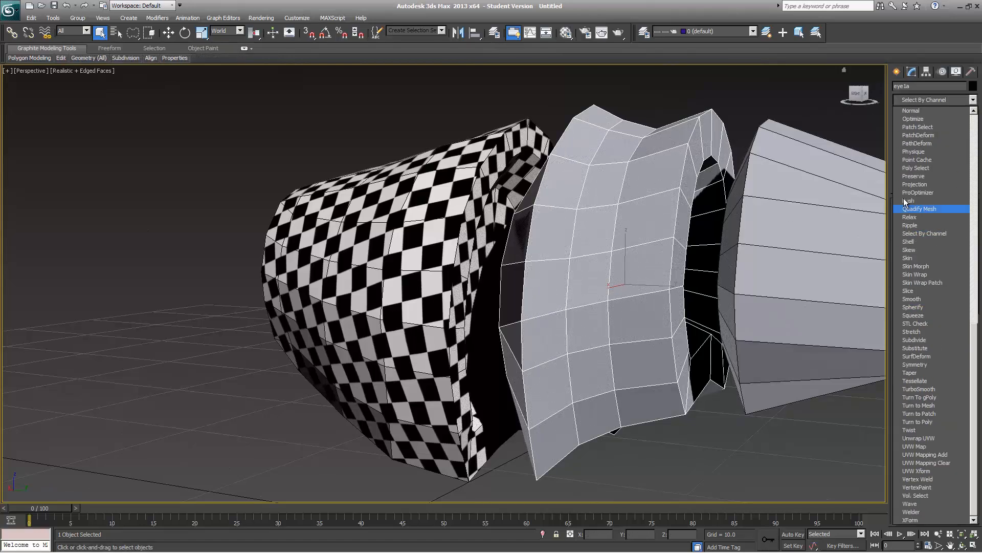
left_click(913, 324)
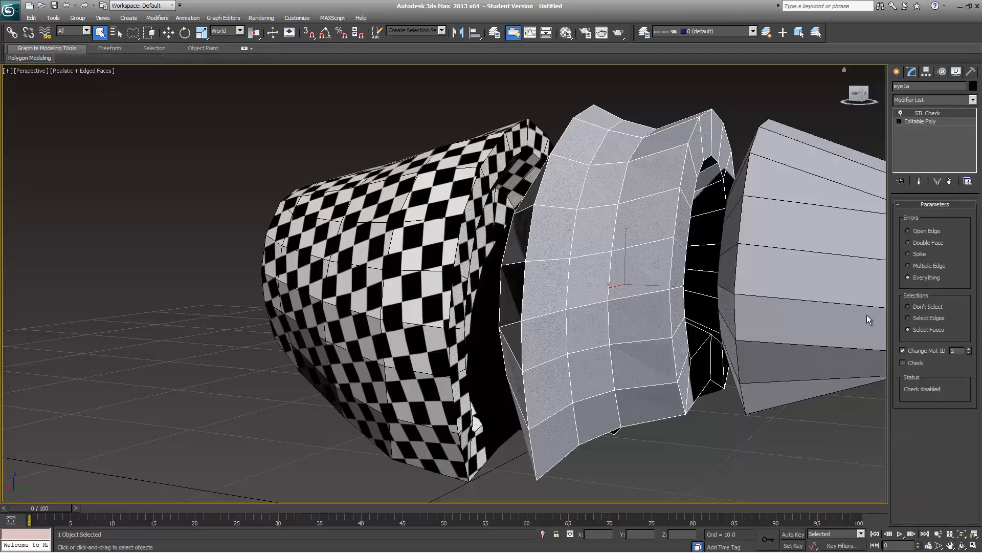
- Try the STL Check error and selection options on eye1a, ending with Everything, Don't Select and Check switched off
left_click(908, 231)
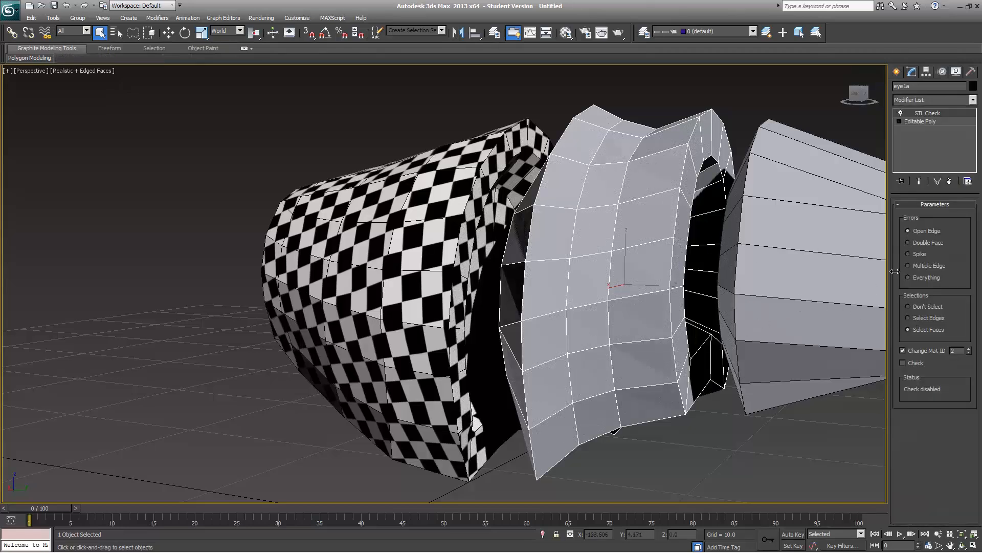
left_click(908, 254)
left_click(929, 280)
left_click(902, 362)
left_click(915, 320)
left_click(903, 362)
- Turn on the xView Overlapping Vertices display and view eye1a from another side to locate the marked points
left_click(103, 18)
mouse_move(138, 164)
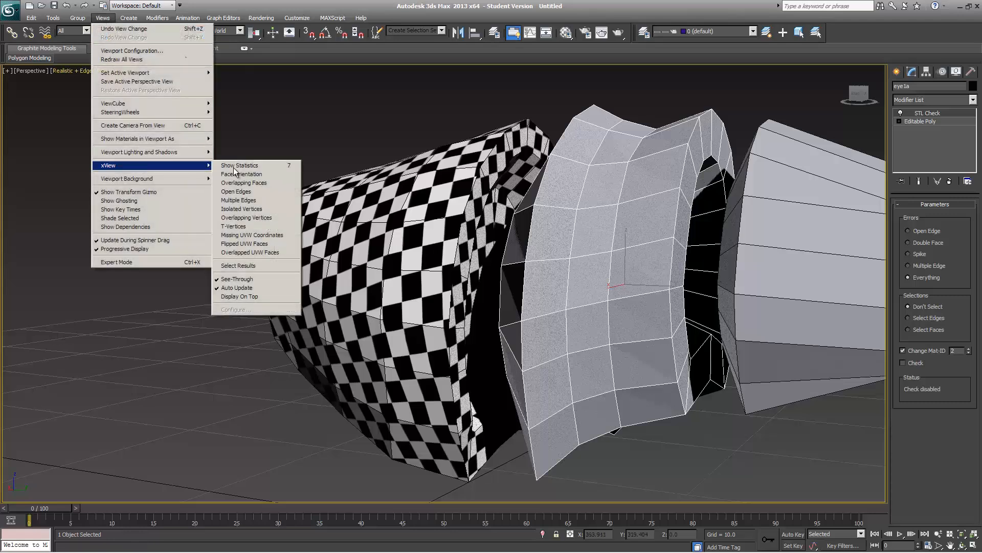
left_click(275, 216)
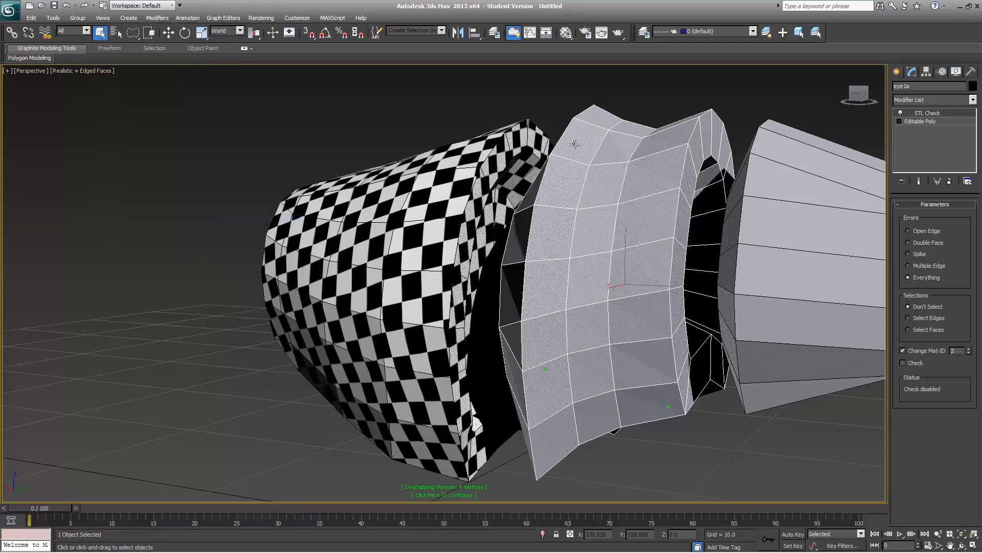
middle_click_drag(595, 389, 596, 307, "alt")
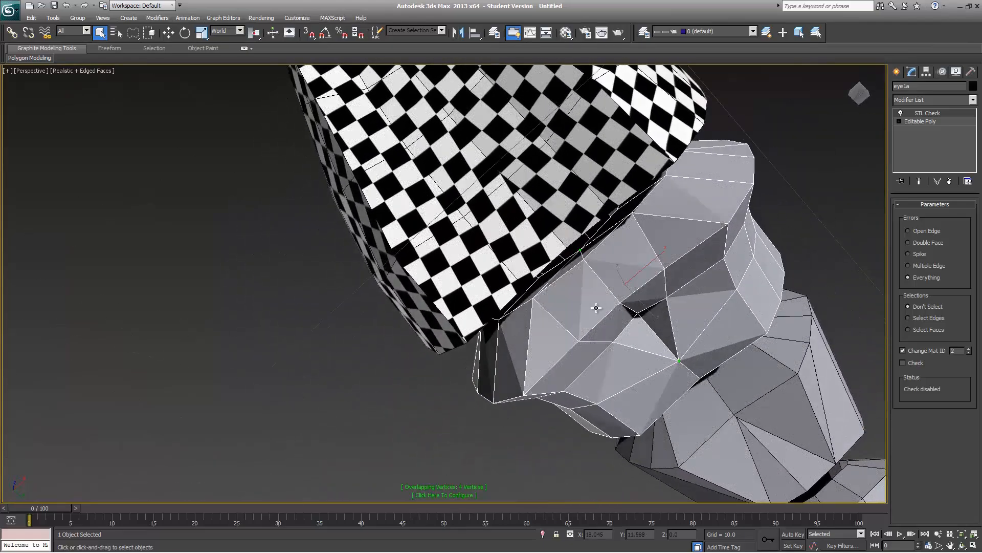
- Isolate eye1a and frame its ring-shaped front in the Perspective view
key("alt+q")
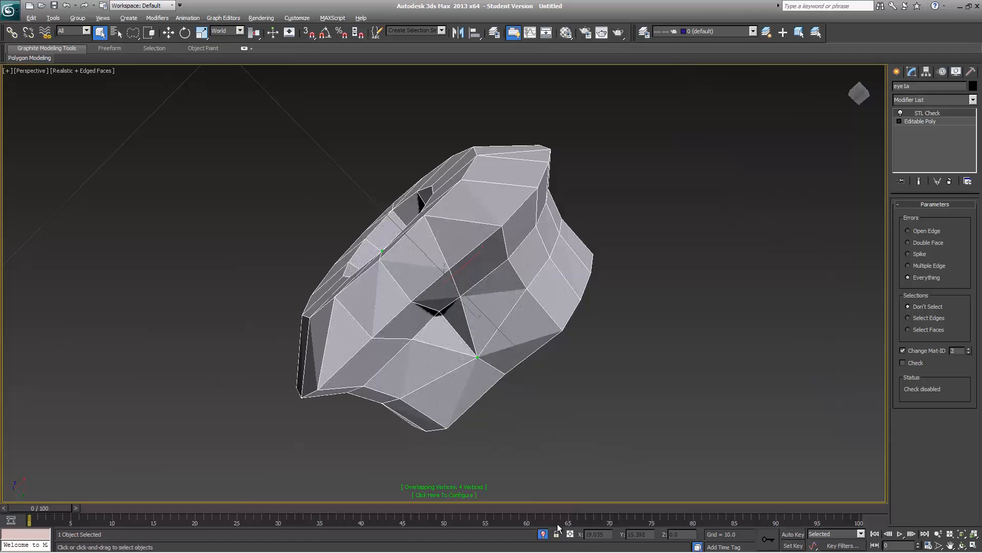
left_click(543, 534)
left_click(544, 534)
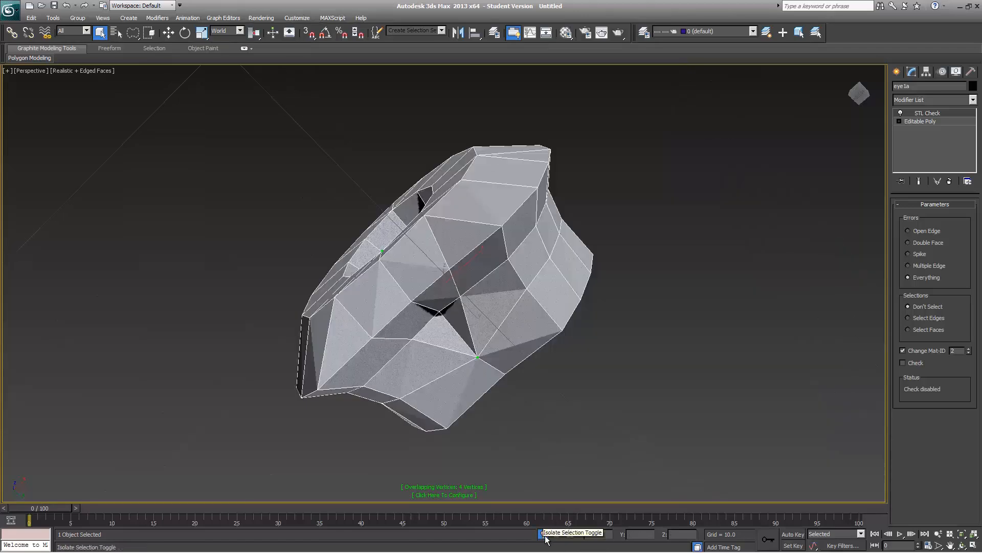
middle_click_drag(394, 343, 456, 360, "alt")
scroll(502, 368, "down", 3)
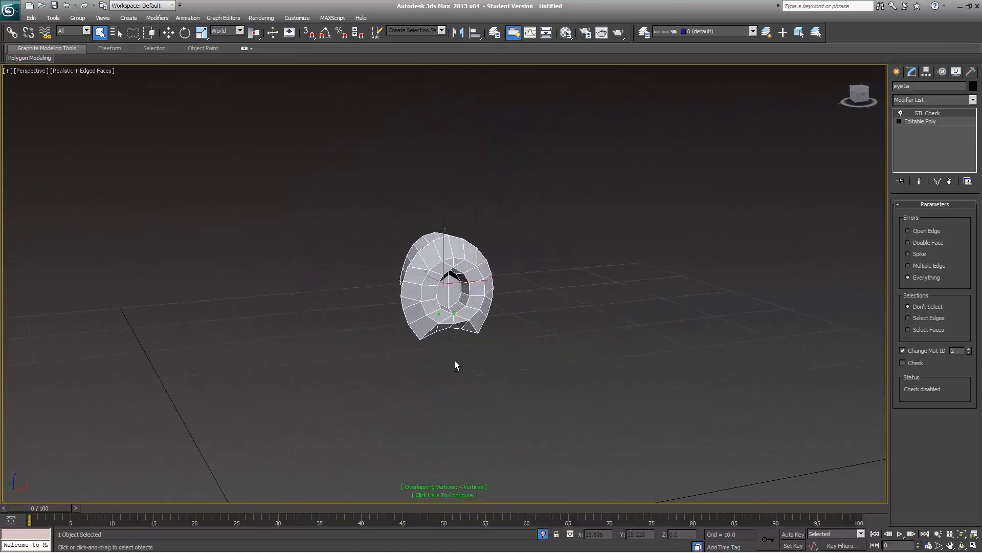
key("z")
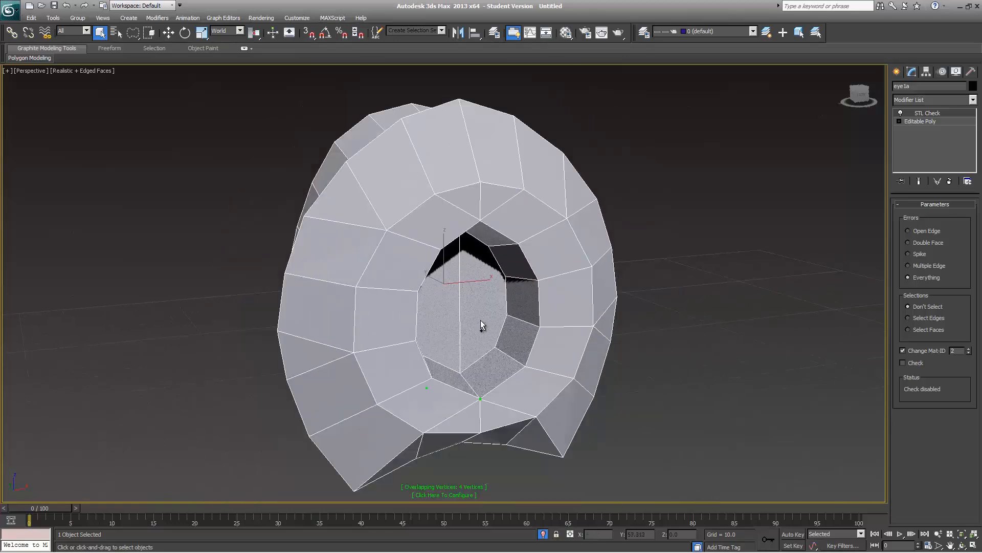
scroll(481, 324, "down", 2)
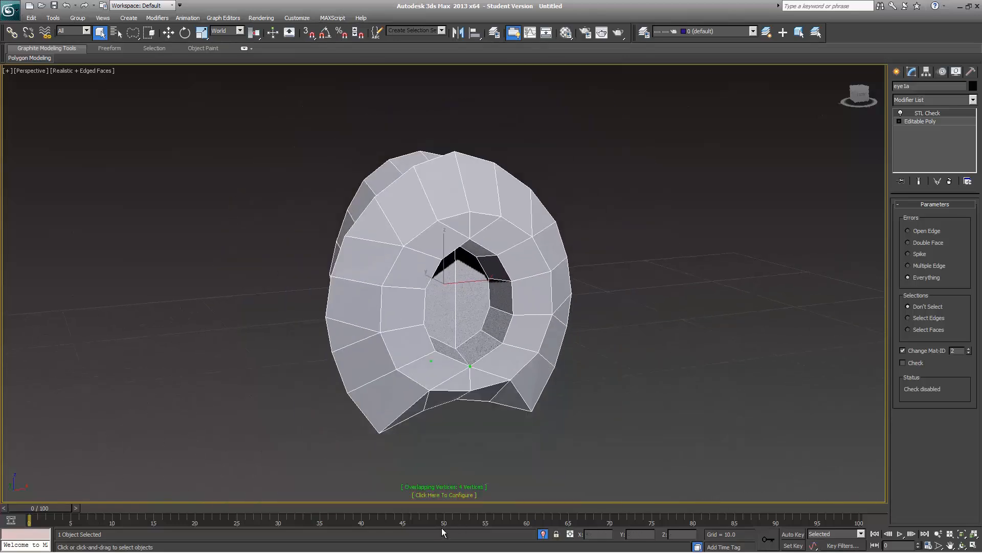
- Remove the STL Check modifier from eye1a and enter vertex editing on the Editable Poly
left_click(452, 495)
left_click(921, 121)
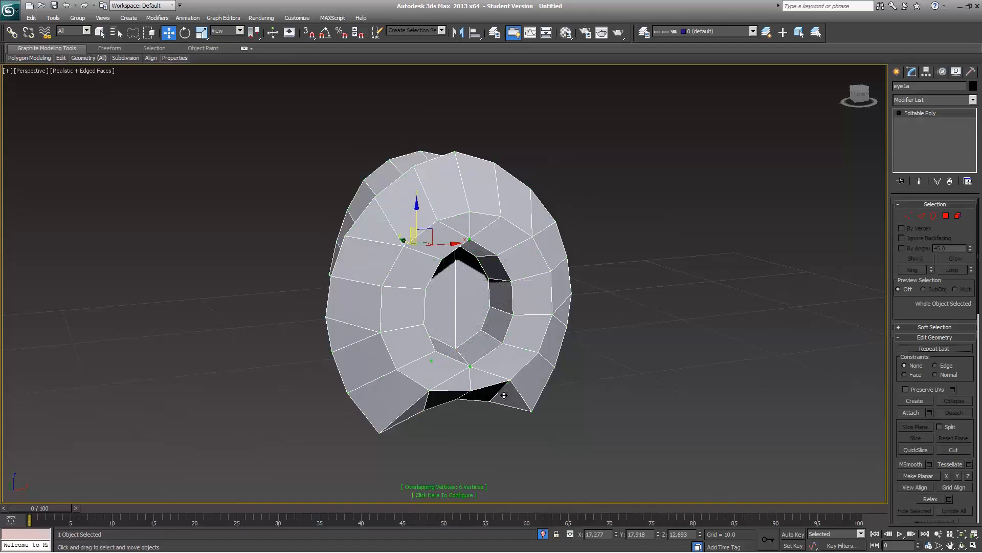
scroll(504, 395, "up", 5)
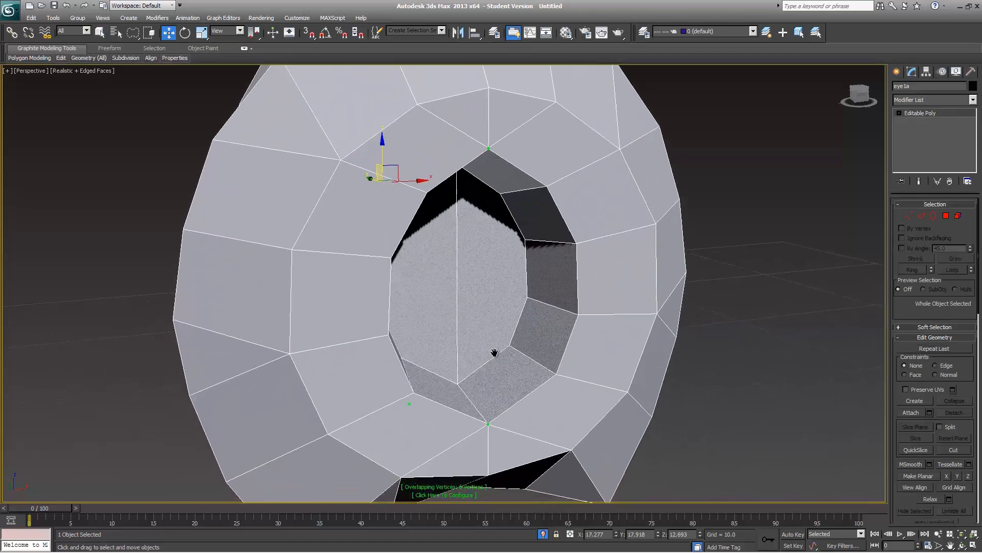
key("1")
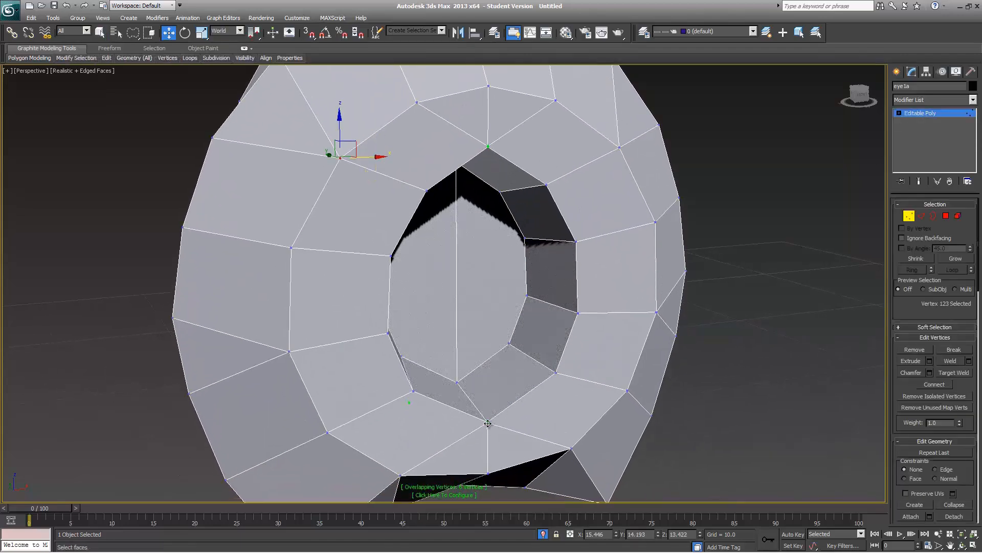
- Move one of the overlapping vertices at the lower rim of eye1a's hole away from the other, undoing the surplus moves
left_click(488, 423)
mouse_move(514, 419)
left_mouse_down()
mouse_move(494, 421)
mouse_move(493, 388)
mouse_move(495, 415)
left_mouse_up()
left_click(487, 421)
key("ctrl+z")
key("ctrl+z")
key("ctrl+z")
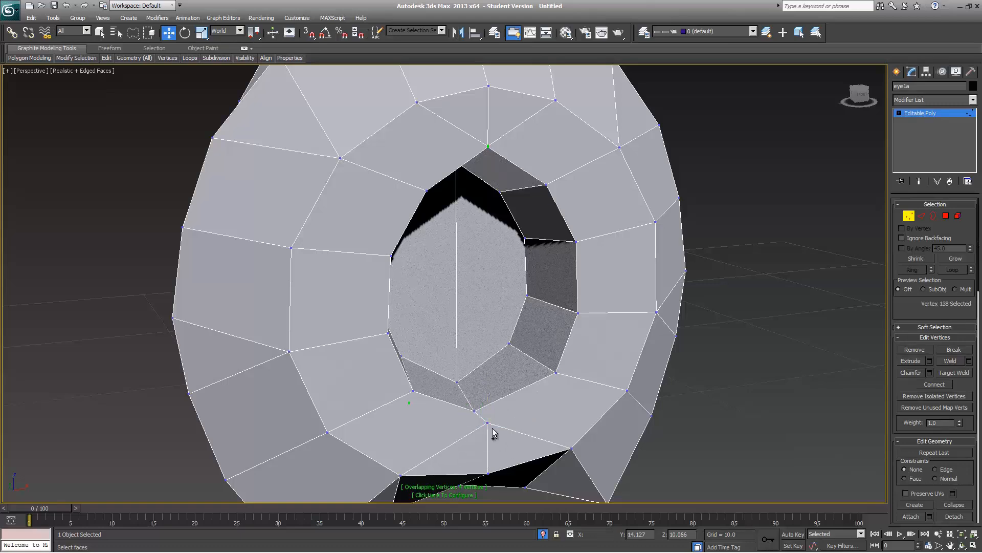
key("ctrl+z")
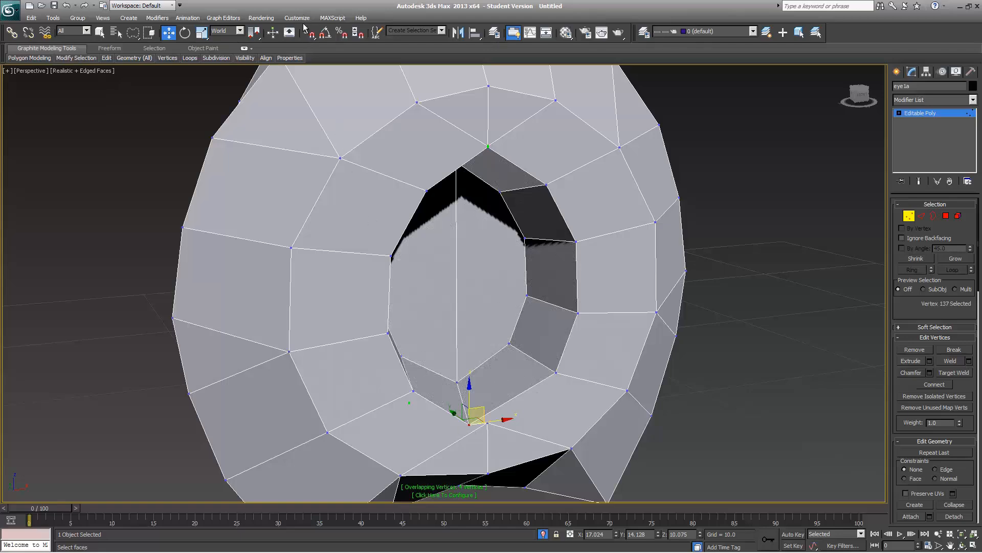
- Enable the keyboard shortcut override and target-weld the displaced vertex at the hole's lower rim onto its counterpart
left_click(290, 33)
key("ctrl+shift+w")
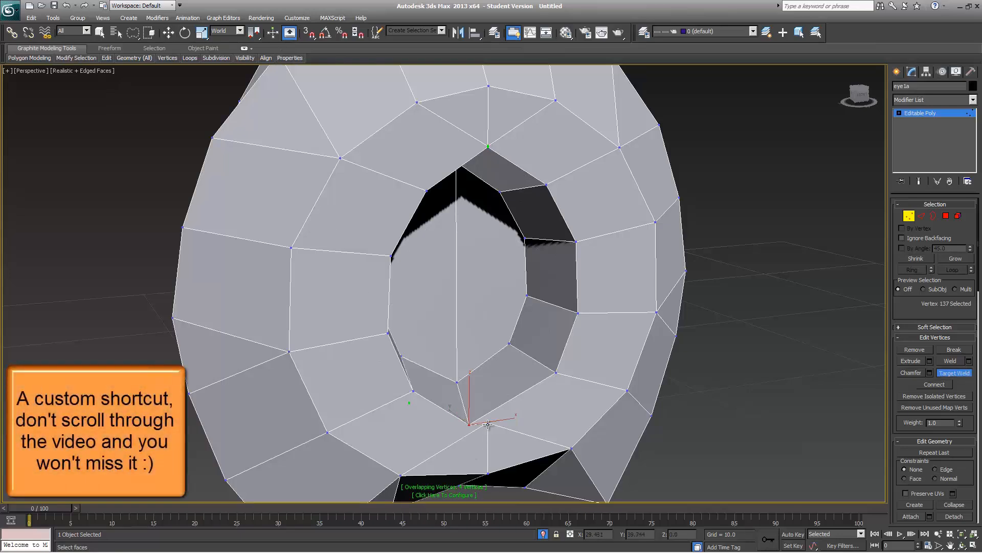
- Separate the overlapping vertices at the tip of eye1a's triangular notch and target-weld them into one
left_click(413, 391)
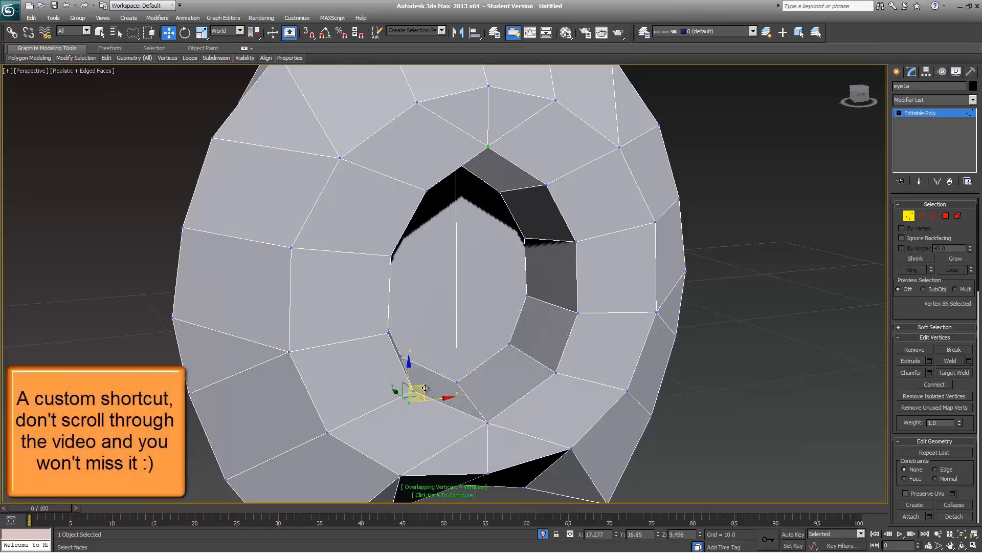
middle_click_drag(402, 396, 580, 296, "alt")
left_click(410, 402)
left_click_drag(384, 398, 366, 395)
key("ctrl+shift+w")
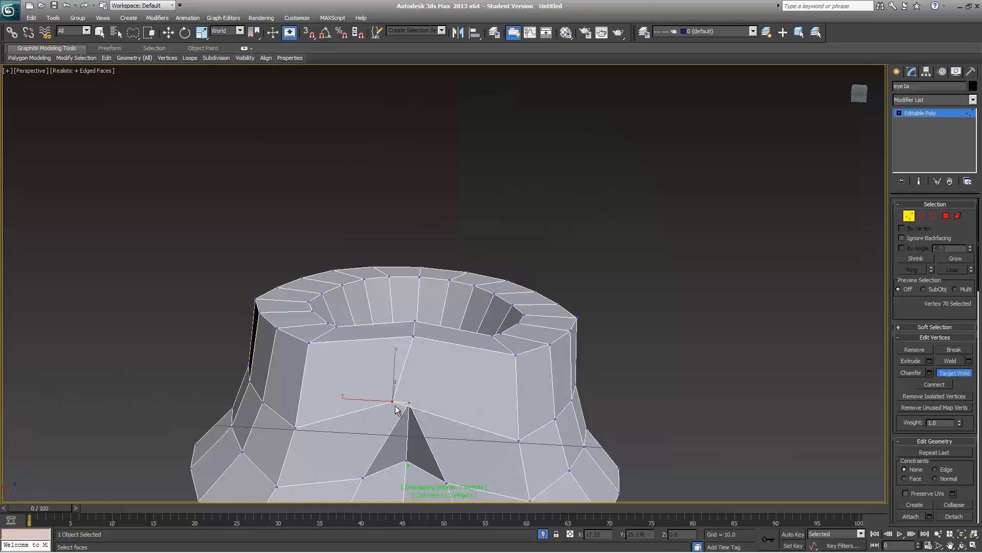
left_click(393, 401)
left_click(409, 403)
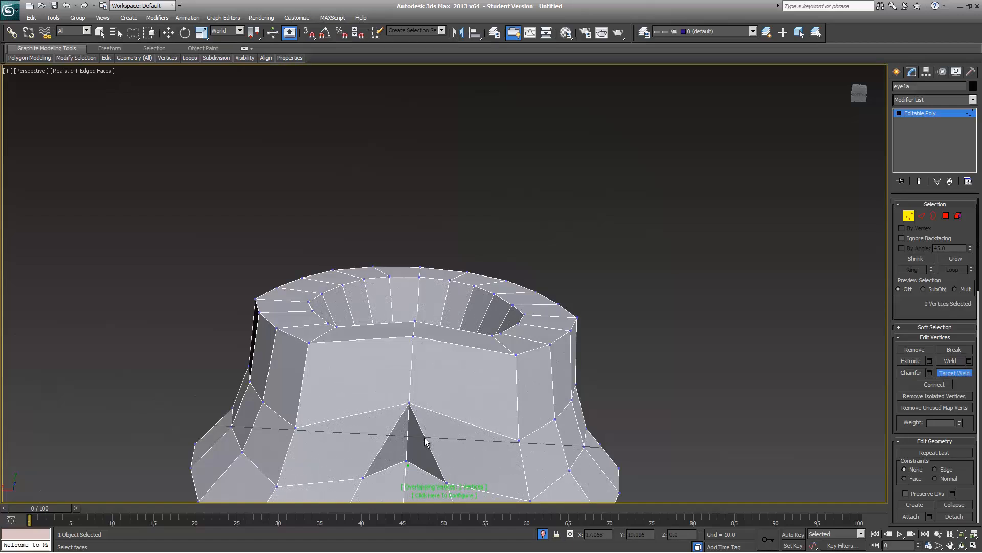
- Shift one of the overlapping vertices at the upper rim of eye1a's hole along X and target-weld it onto the other
key("w")
left_click(407, 465)
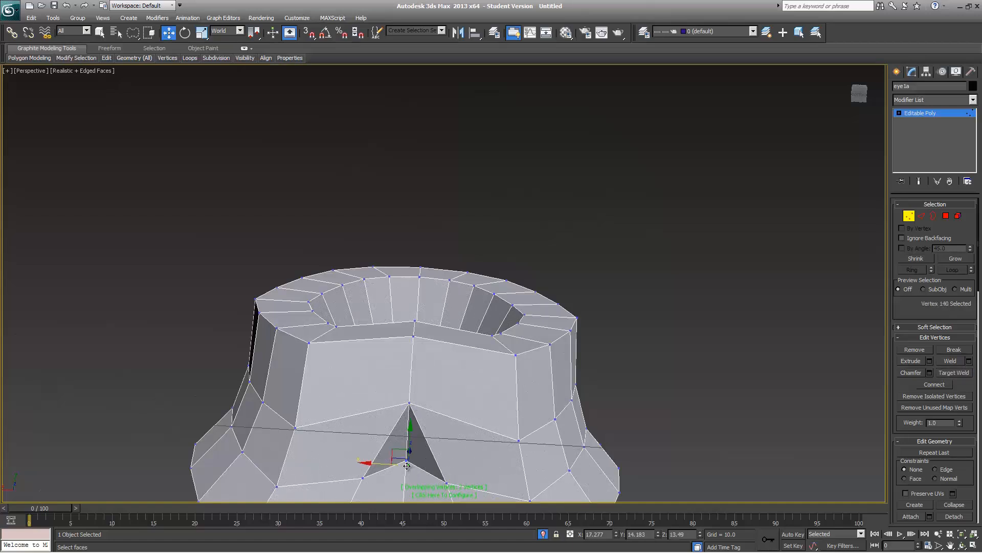
middle_click_drag(447, 497, 358, 452)
middle_click_drag(359, 451, 366, 383)
middle_click_drag(510, 372, 425, 389, "alt")
left_click(410, 345)
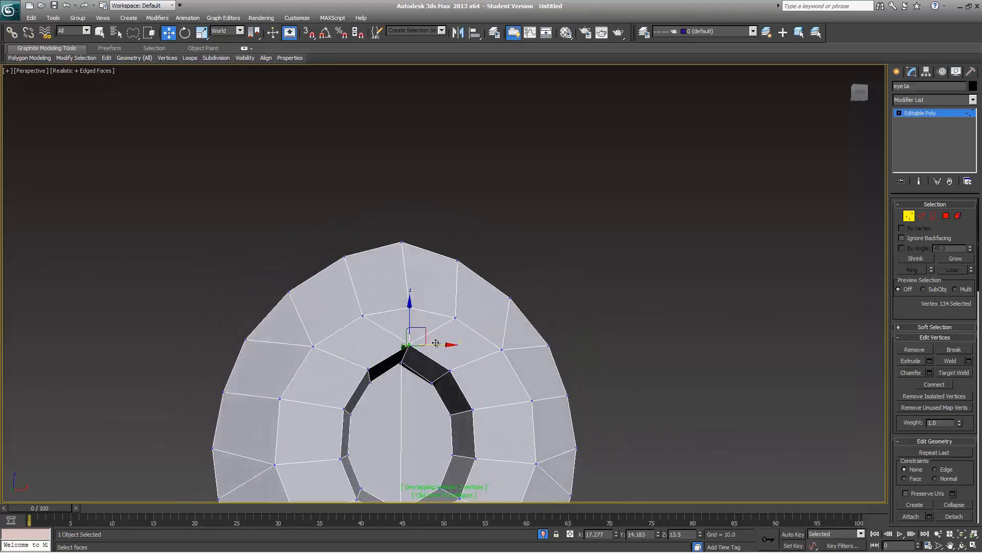
left_click_drag(436, 344, 447, 344)
key("ctrl+shift+w")
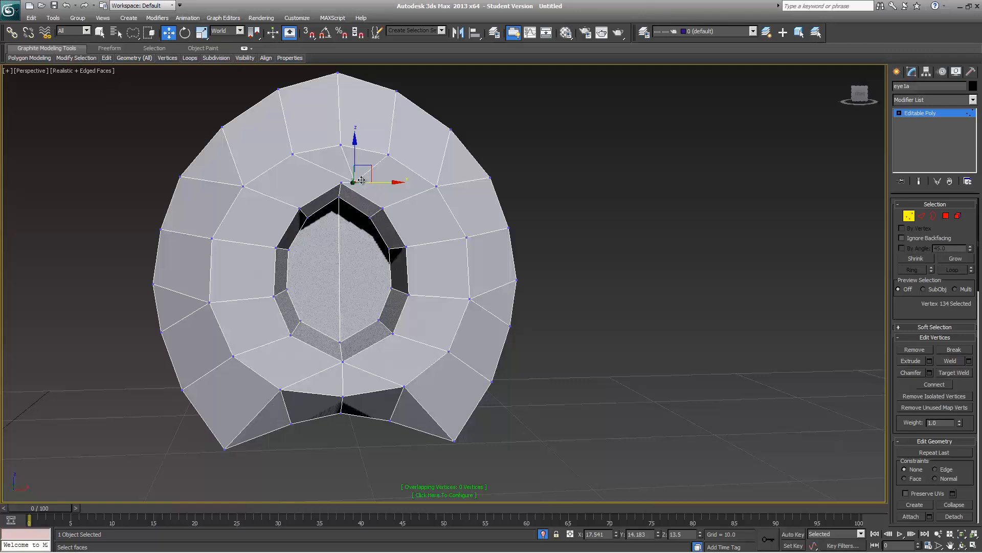
key("ctrl+shift+w")
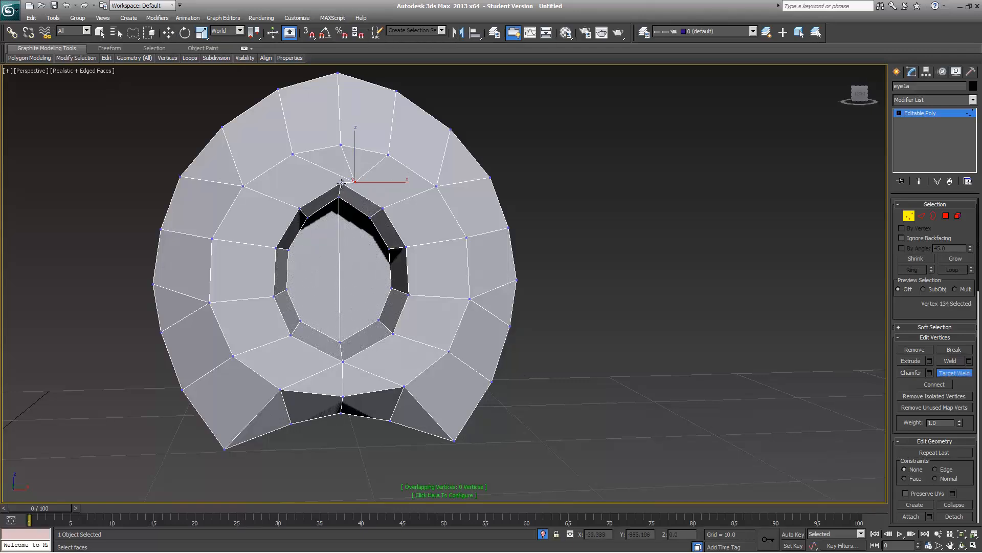
left_click(341, 183)
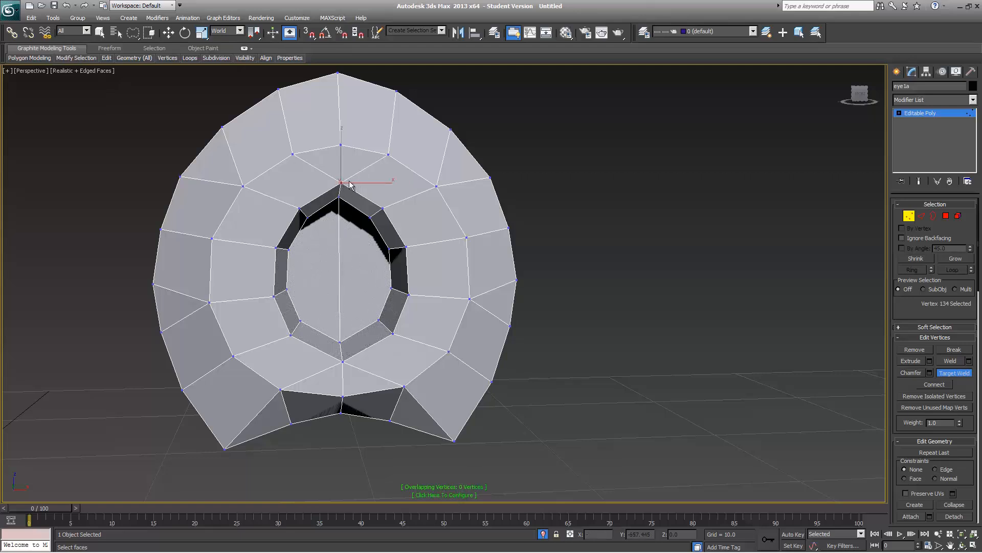
- Open the tolerance settings of the Overlapping Vertices display and move the dialog aside
left_click(443, 495)
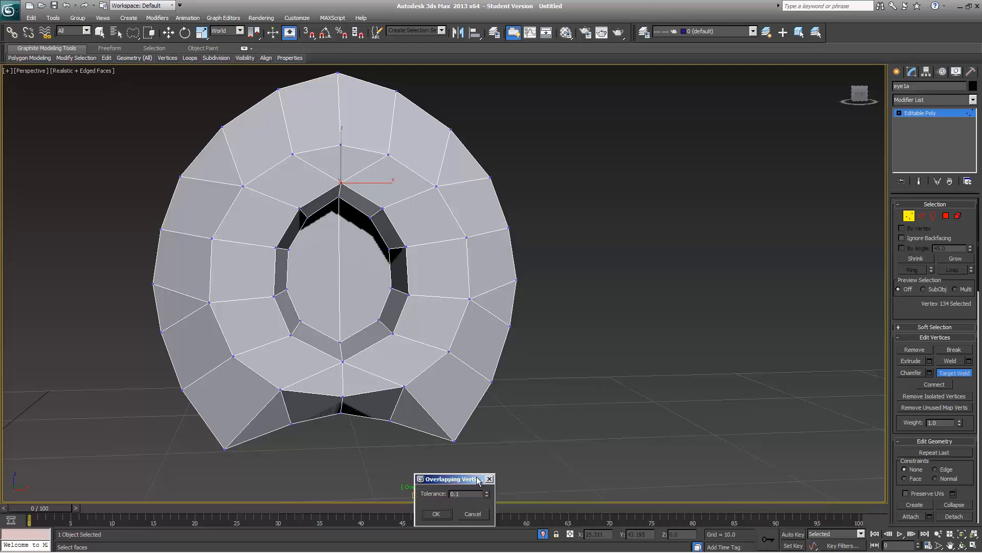
left_click_drag(477, 478, 556, 461)
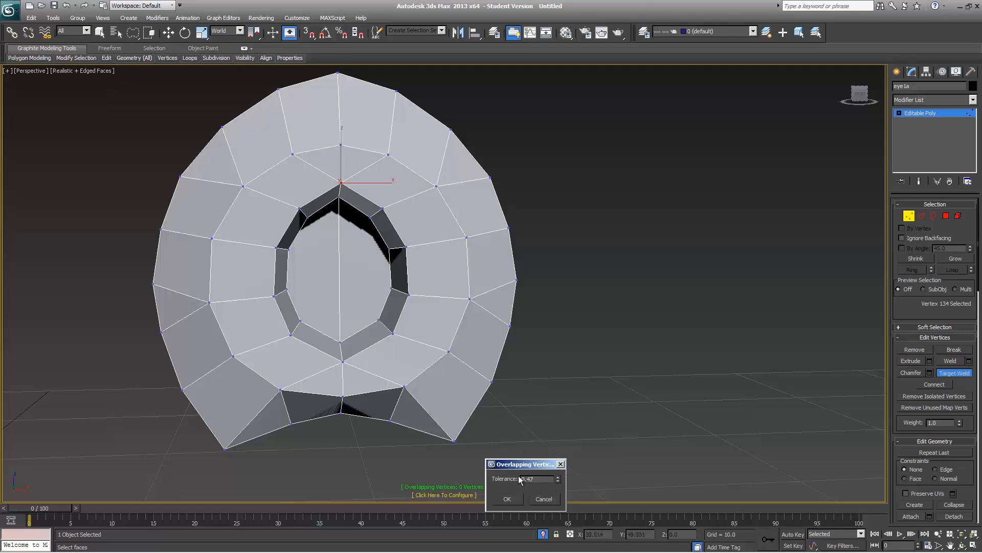
- Raise the tolerance of the overlapping vertices check and leave vertex editing on the eye mesh
left_click_drag(556, 481, 560, 458)
left_click(512, 500)
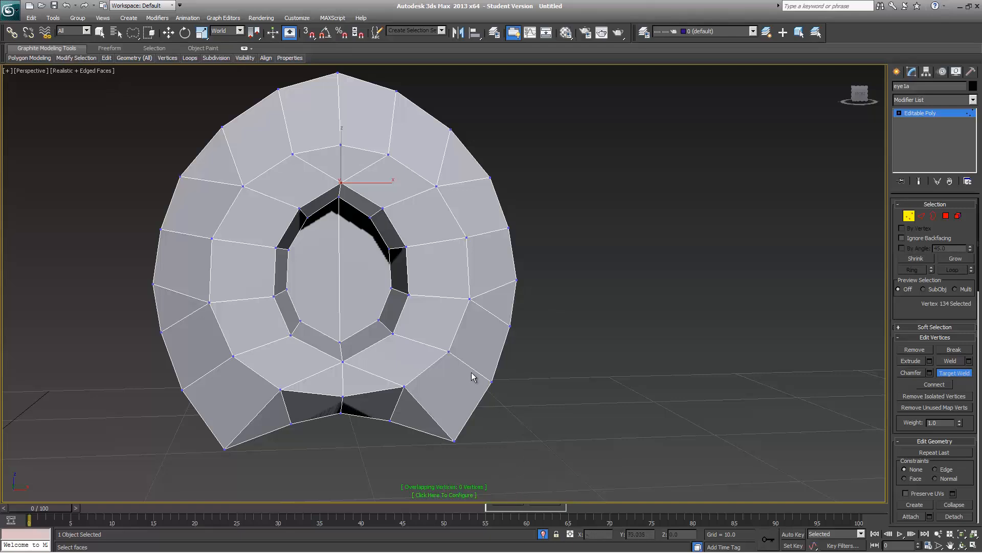
key("alt+x")
key("w")
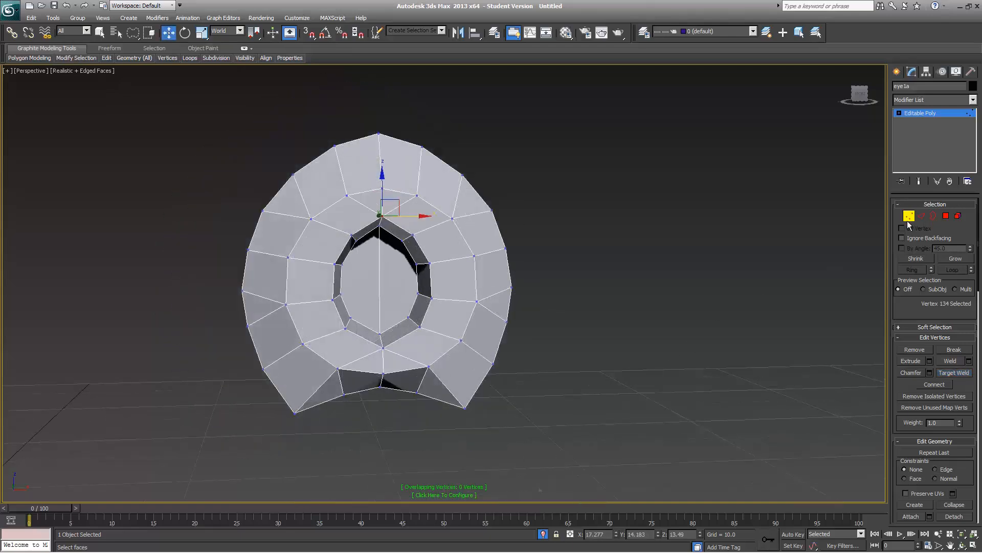
left_click(908, 218)
left_click(667, 343)
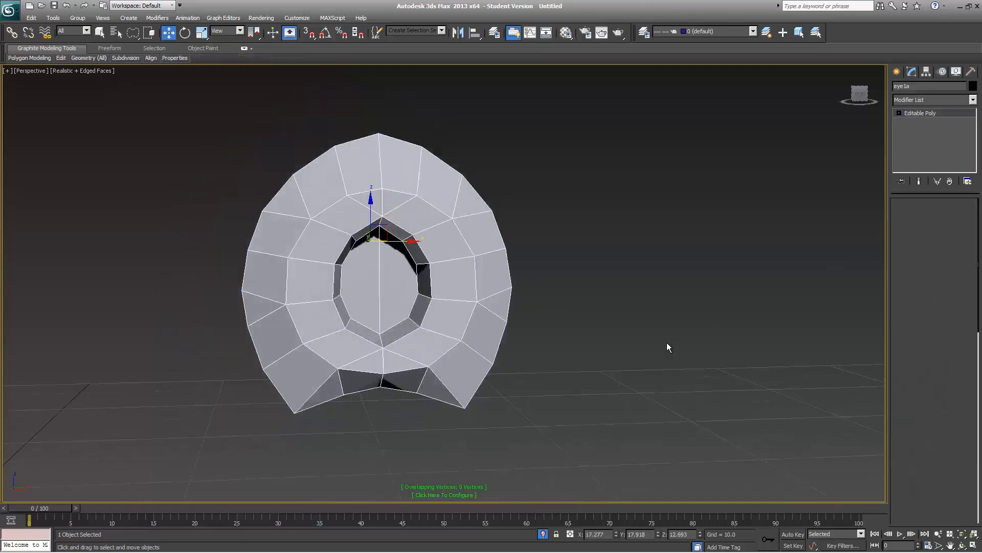
key("ctrl+z")
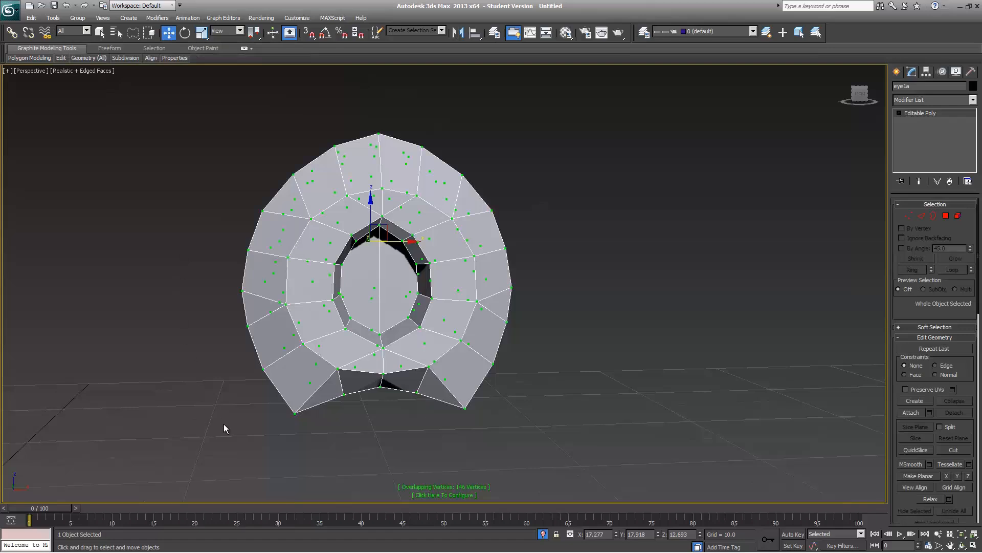
- Deselect the eye mesh and turn off the xView Overlapping Vertices display
left_click(311, 452)
left_click(408, 385)
left_click(480, 478)
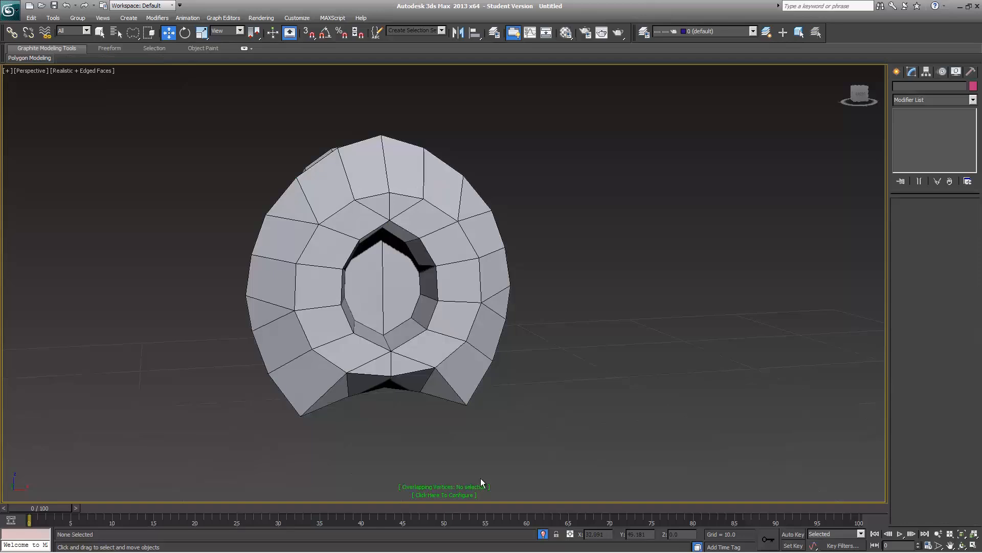
left_click(104, 17)
mouse_move(132, 172)
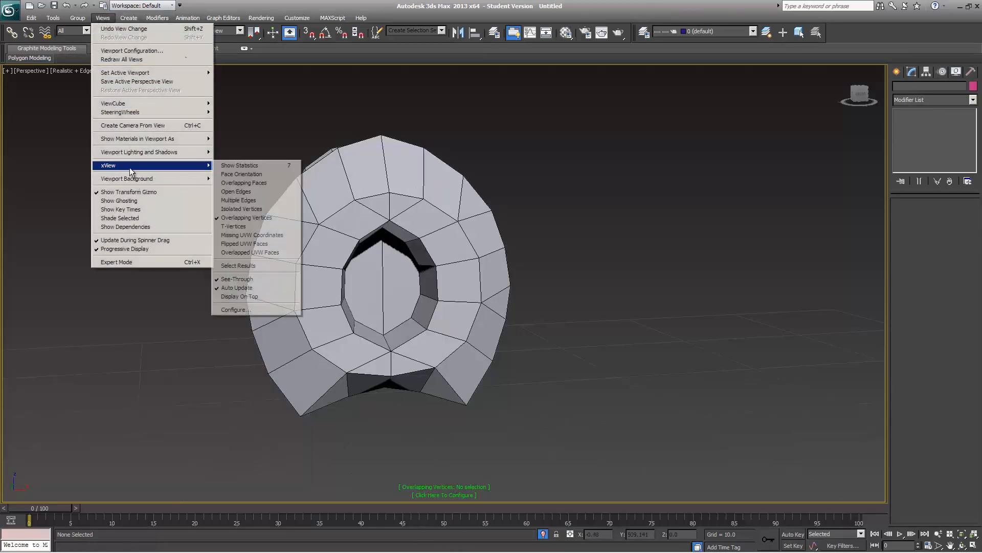
left_click(247, 218)
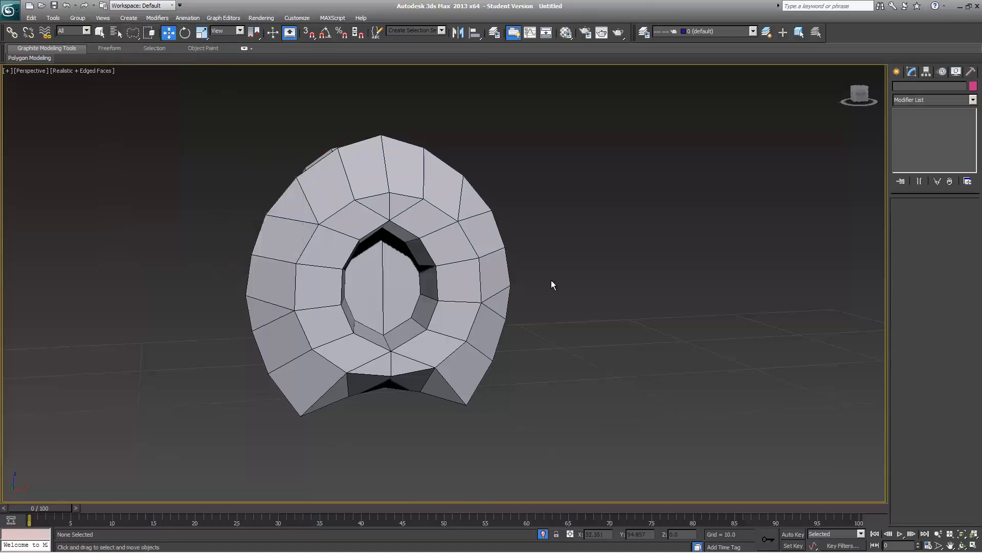
- Select the eye mesh and turn on its see-through display
middle_click_drag(370, 272, 465, 237, "alt")
left_click(378, 273)
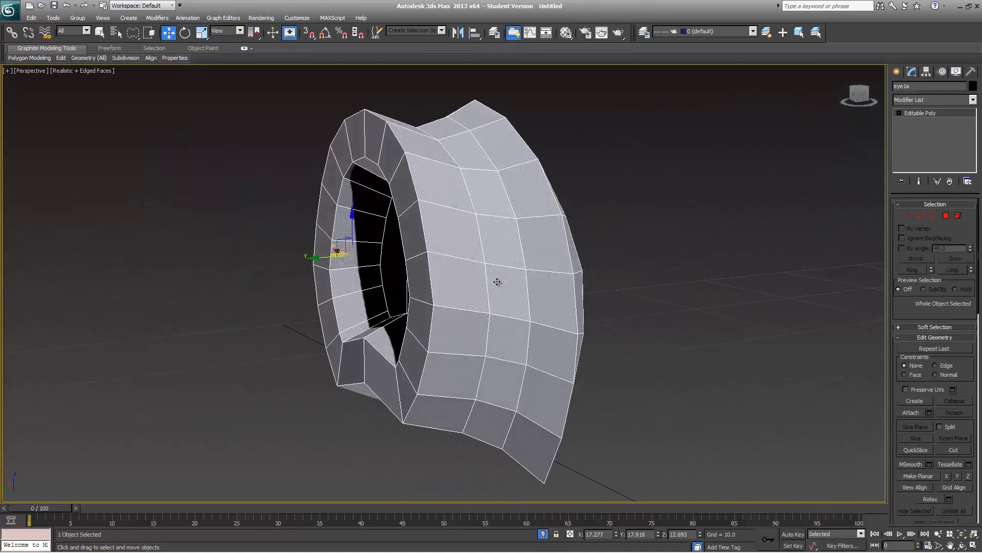
key("alt+x")
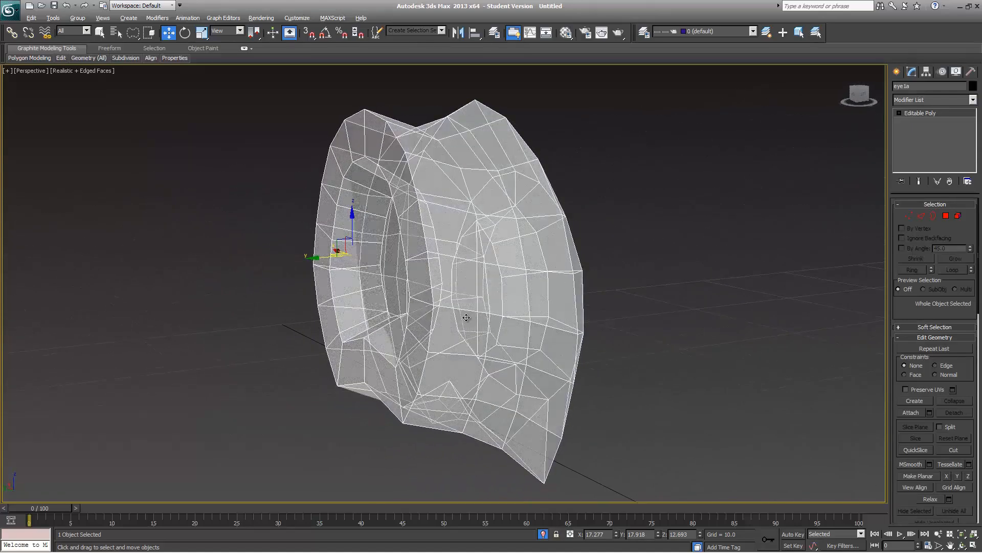
middle_click_drag(472, 301, 451, 342, "alt")
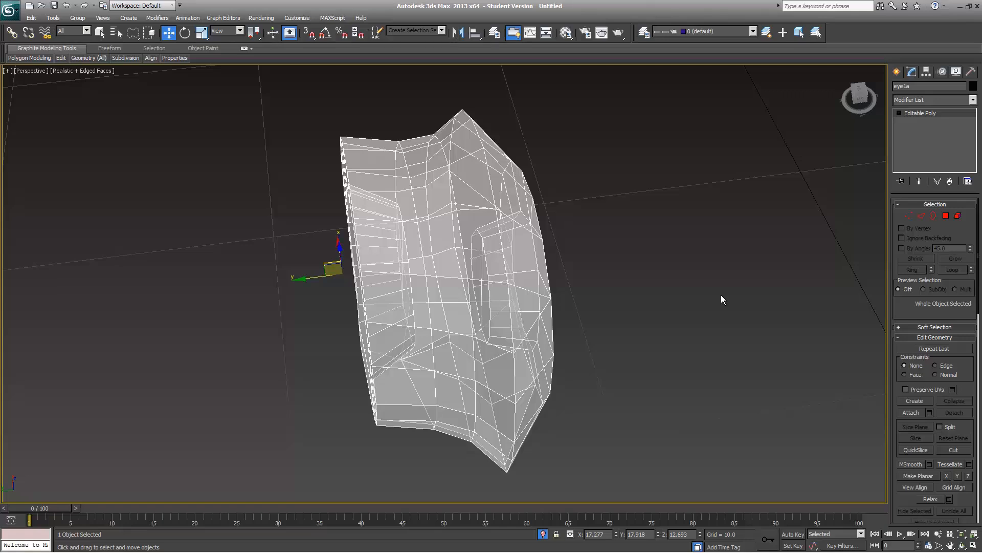
scroll(904, 323, "down", 3)
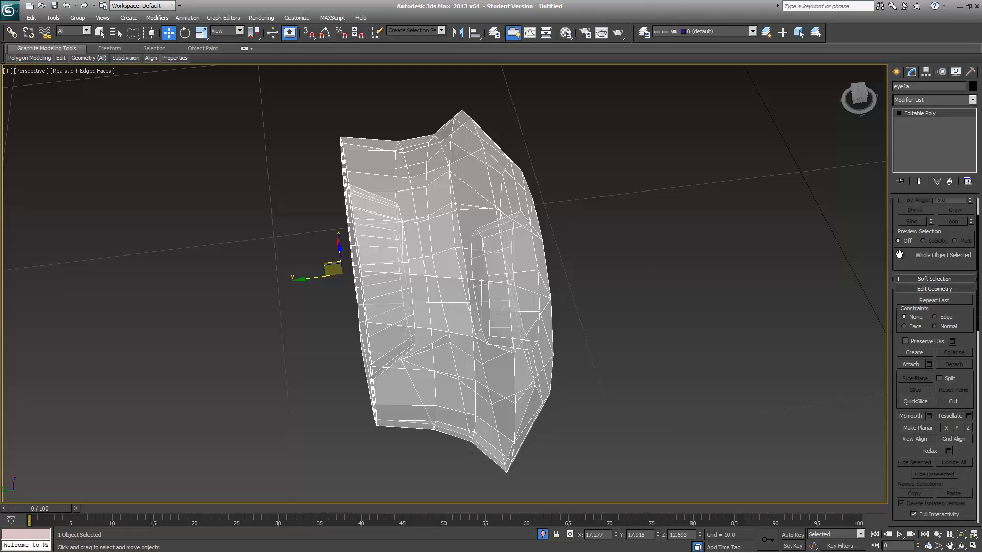
scroll(885, 304, "up", 3)
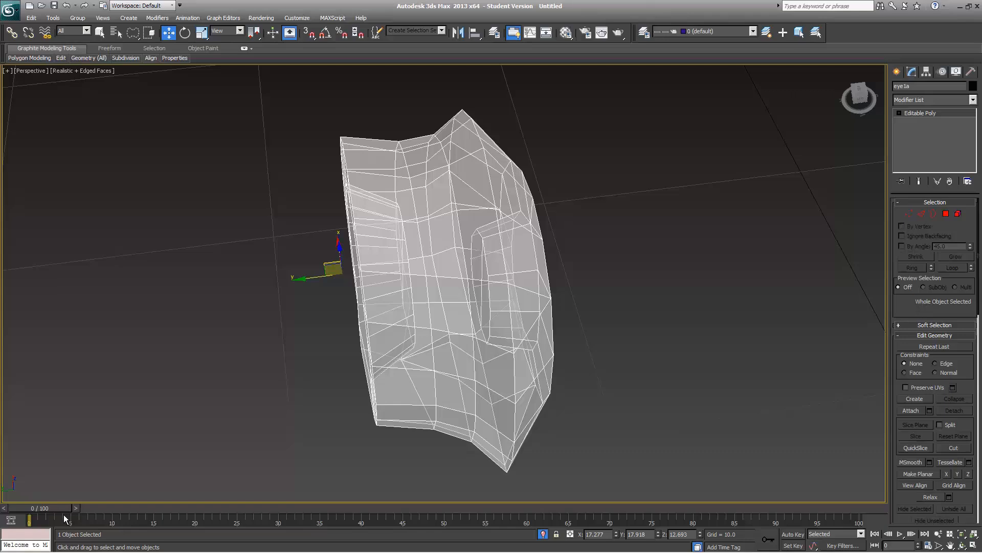
- Switch the interface to Expert Mode, and return to the standard layout
left_click_drag(50, 511, 39, 489)
key("w")
key("ctrl+x")
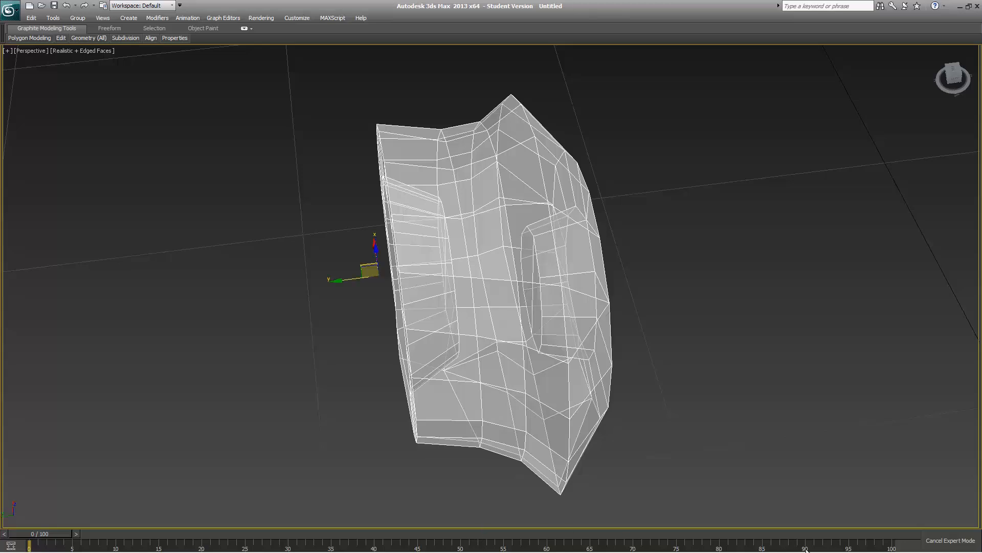
left_click(951, 540)
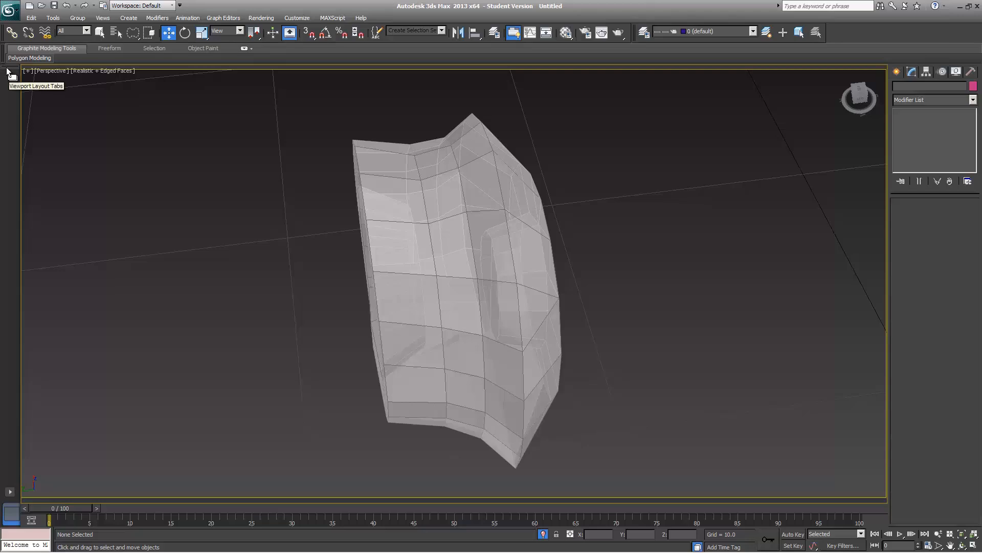
- Undock the Viewport Layout Tabs bar from the viewport's side and close it
left_click_drag(7, 73, 233, 133)
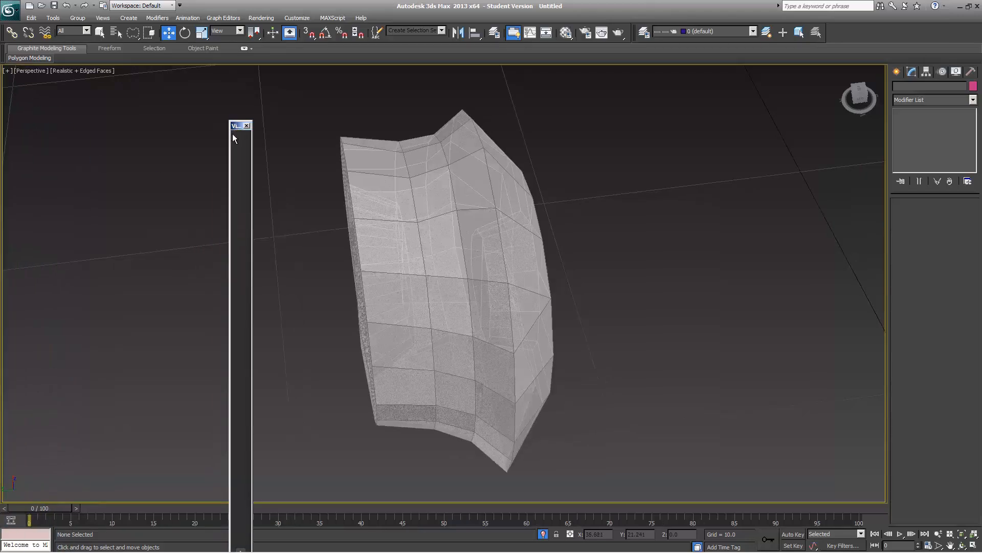
left_click(247, 125)
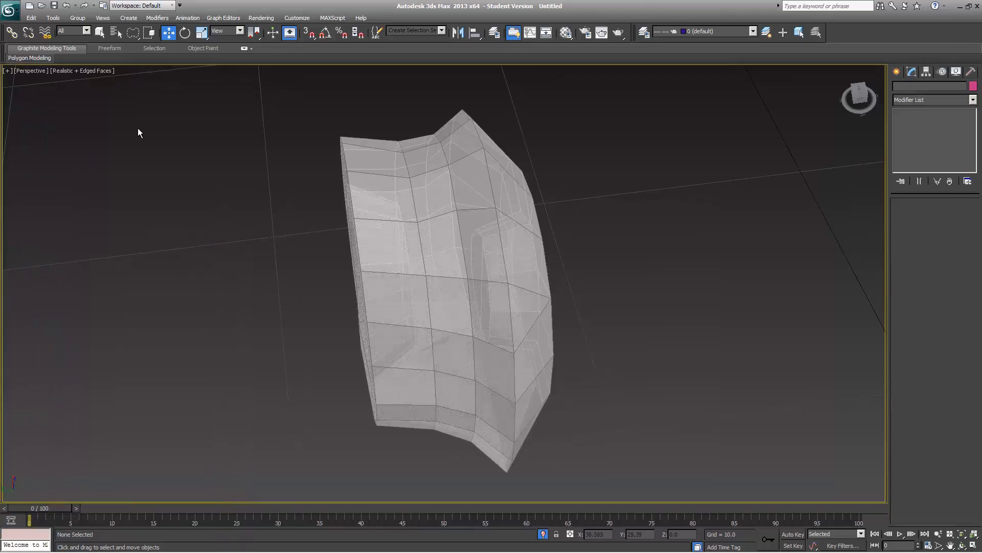
- Show the Viewport Layout Tabs bar again docked beside the viewport, and undock and close it once more
right_click(875, 36)
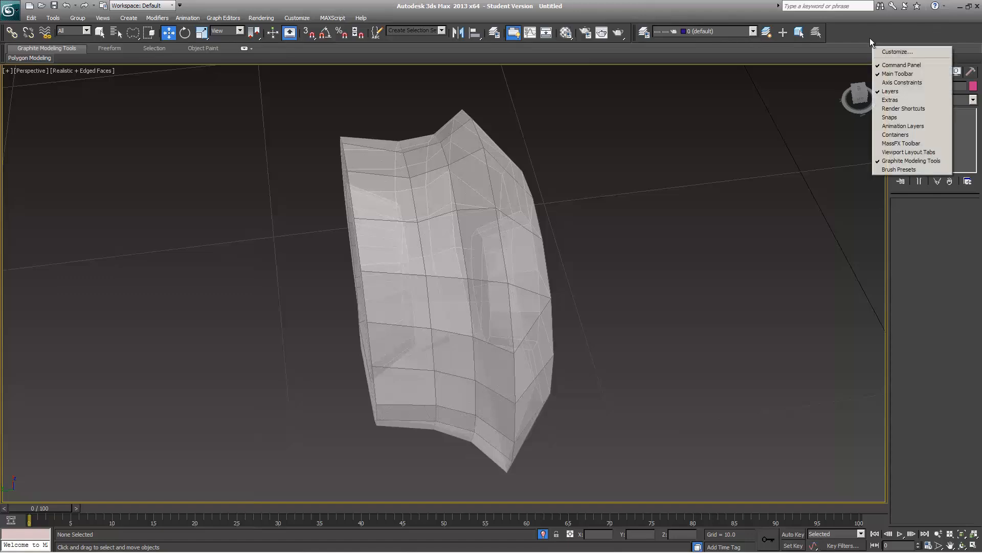
left_click(908, 152)
left_click_drag(237, 125, 10, 133)
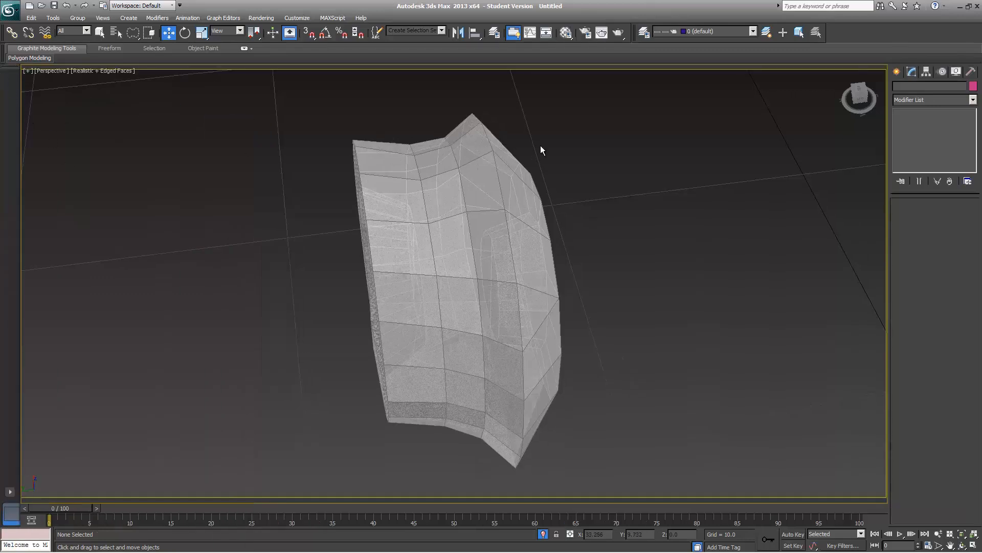
left_click_drag(9, 75, 206, 120)
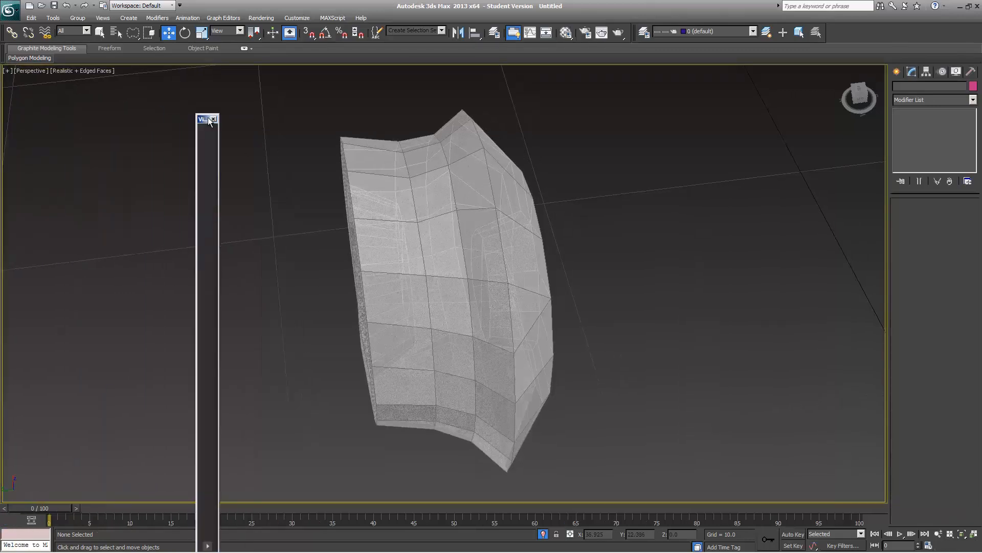
left_click(217, 123)
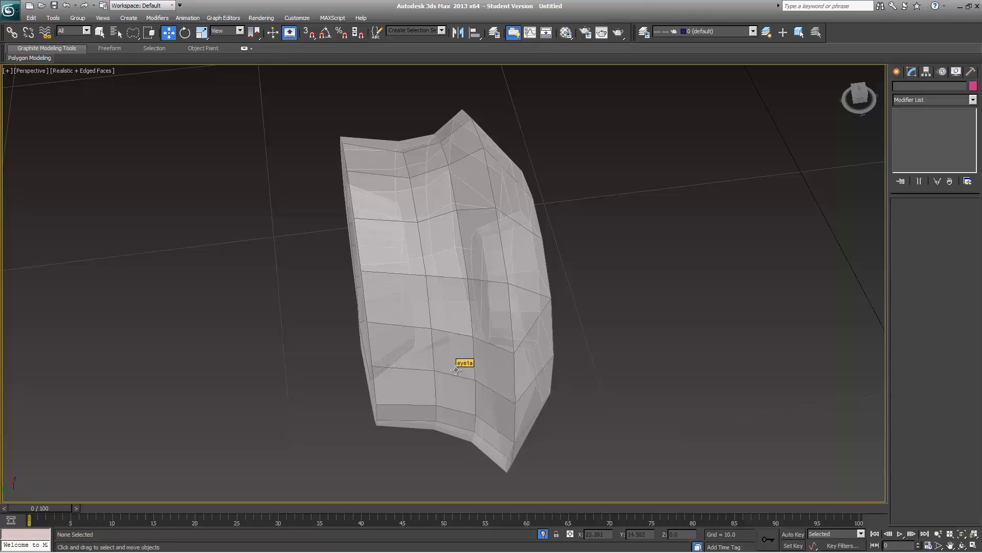
- Open the MAXScript Listener window and expand its pink macro recorder pane
right_click(37, 535)
left_click(38, 515)
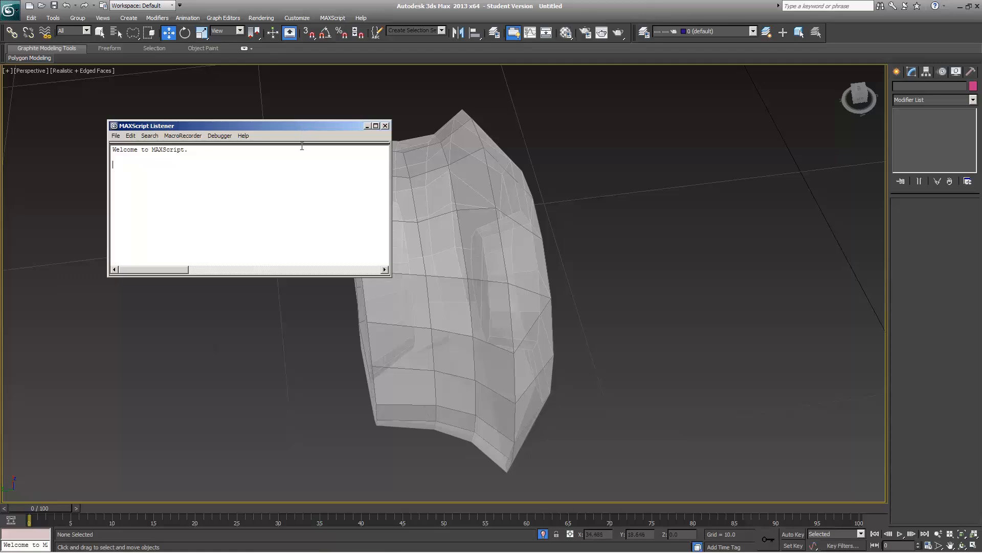
left_click_drag(303, 144, 305, 204)
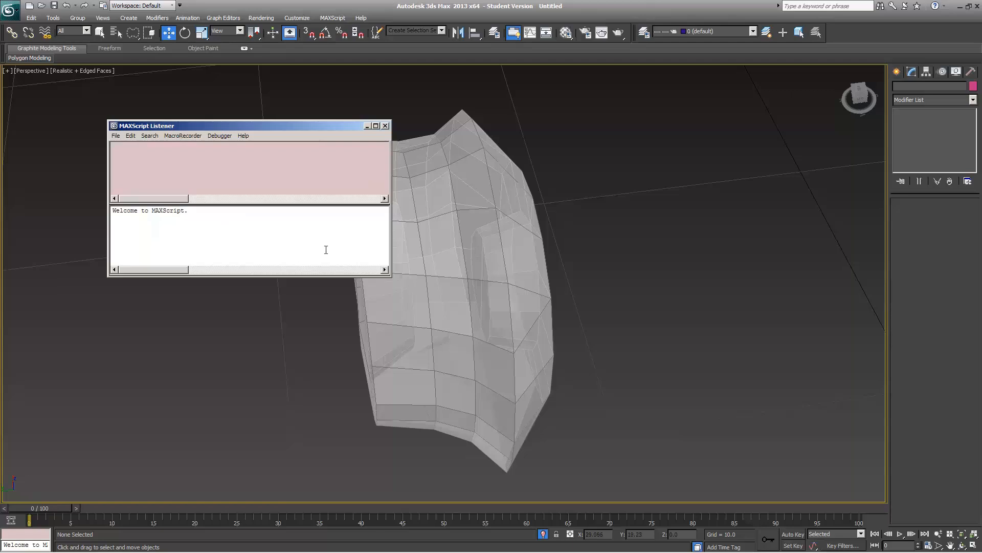
- Hide the track bar by running trackbar.visible = off in the macro recorder pane
left_click(213, 165)
type("trackbar.visible = off")
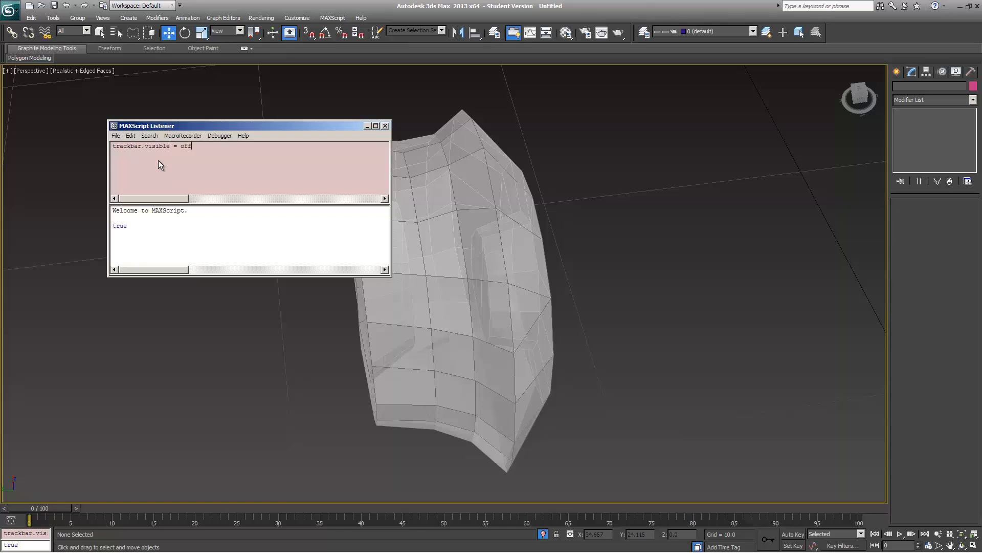
key("Return")
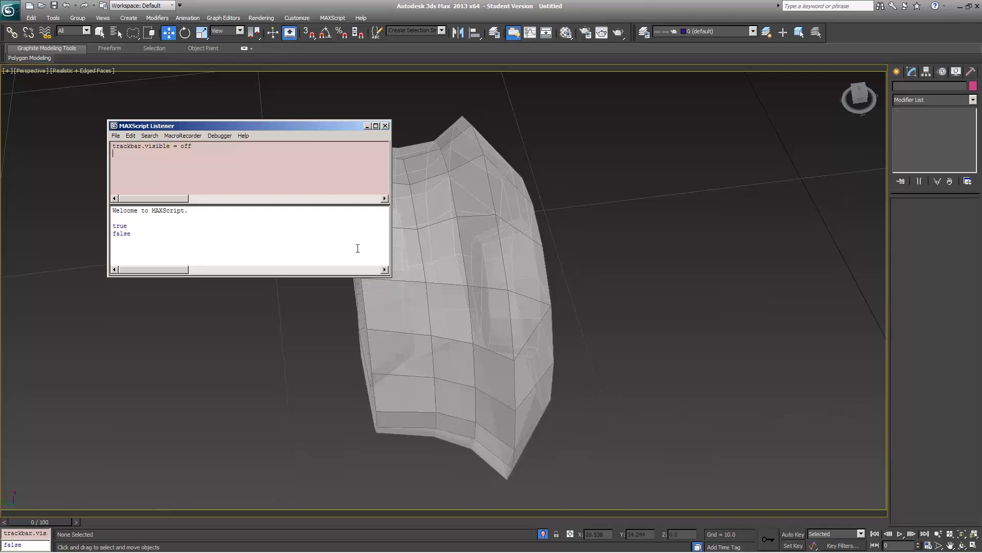
- Move the time slider to frame 3 and hide it by running timeslider.setVisible off in the MAXScript Listener
left_click_drag(33, 522, 63, 419)
key("w")
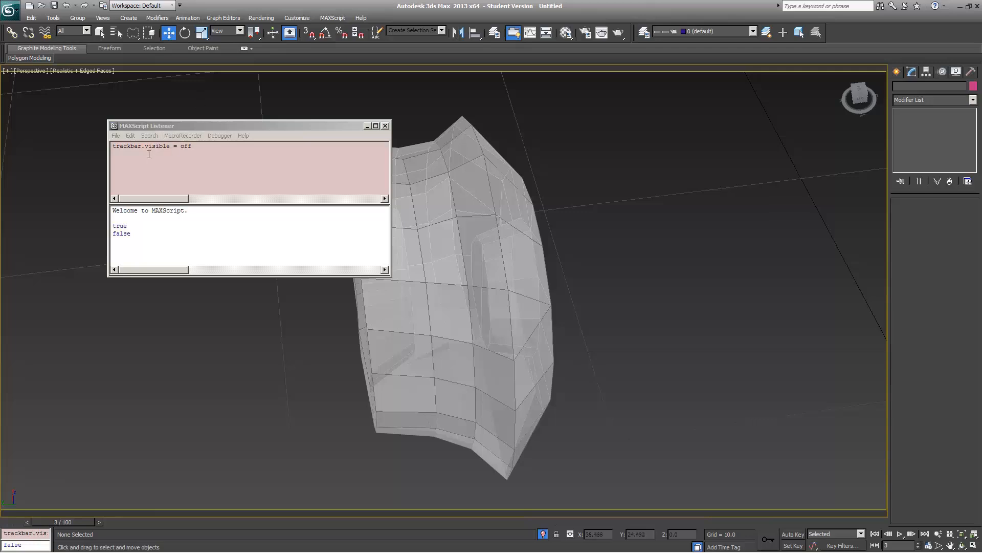
left_click(148, 153)
type("timeslide.")
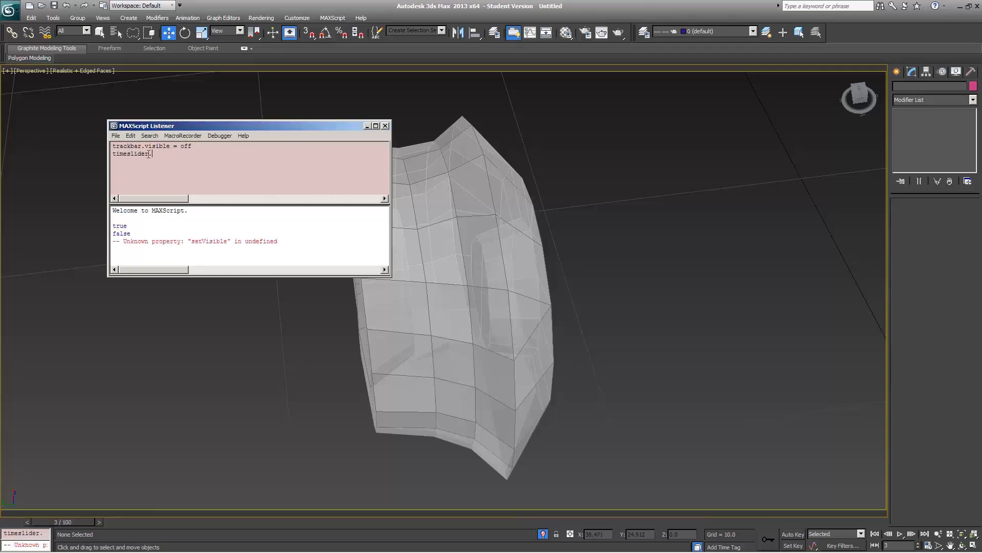
type("setVisible off")
key("Return")
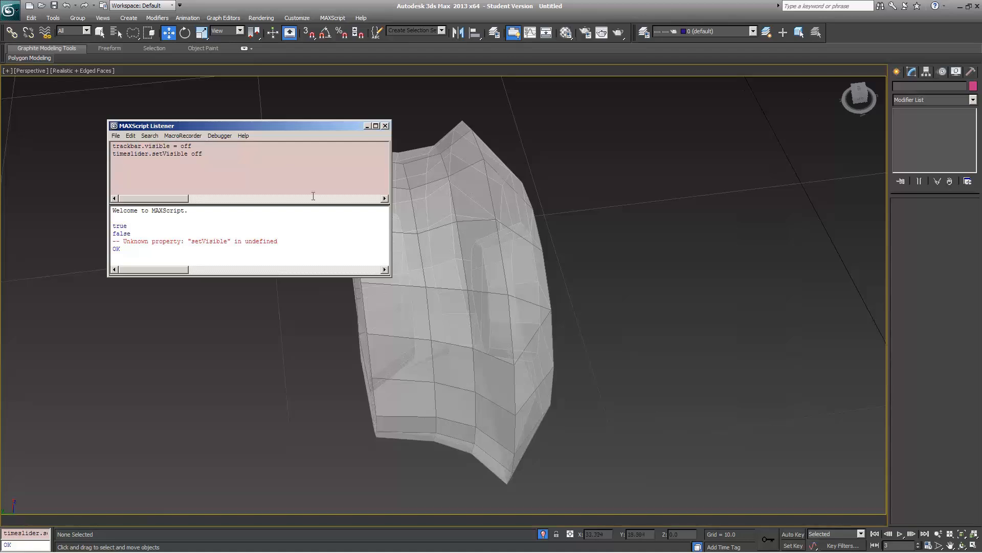
left_click(385, 126)
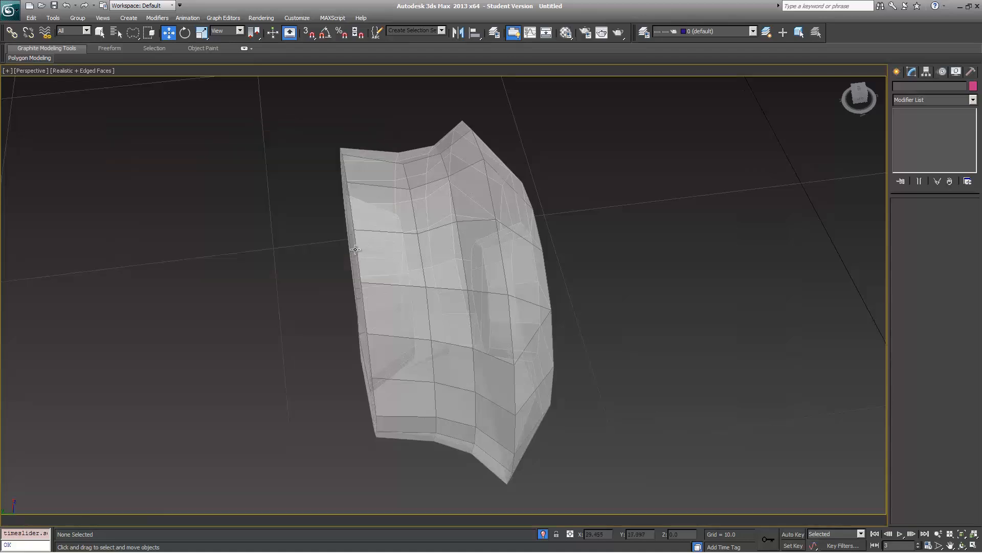
- Preview the decluttered viewport in Expert Mode and restore the full interface
key("ctrl+x")
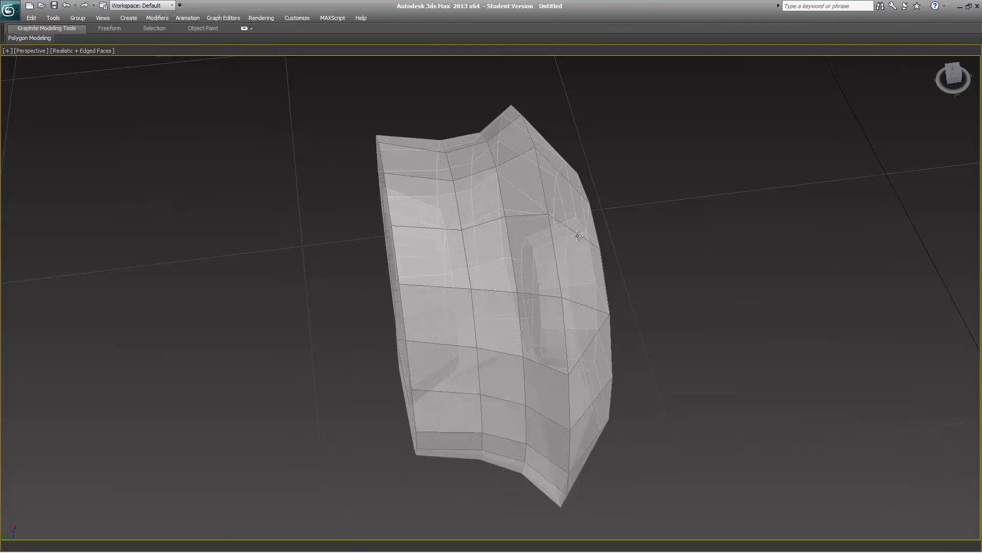
key("ctrl+x")
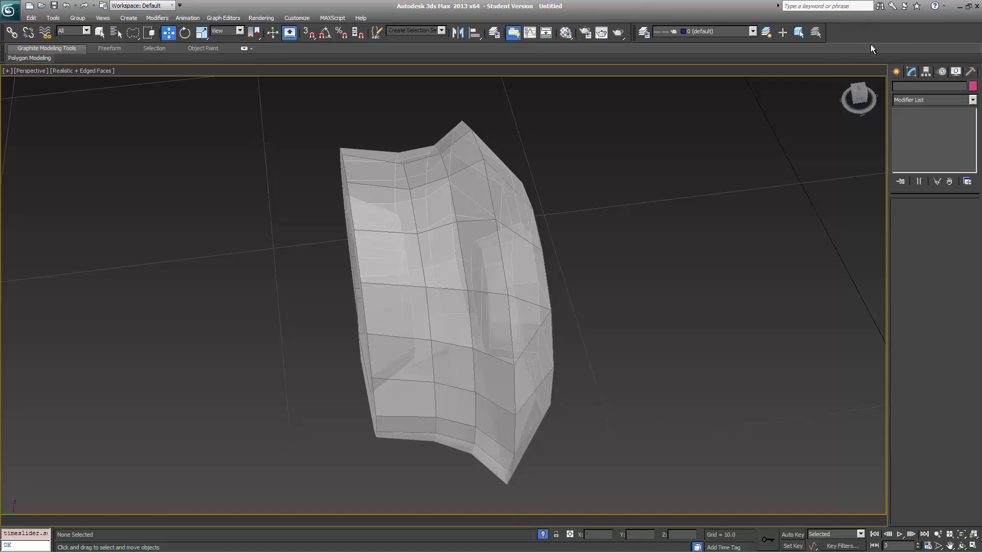
- Reopen the MAXScript Listener window and create a new custom toolbar named Time_hide
right_click(22, 533)
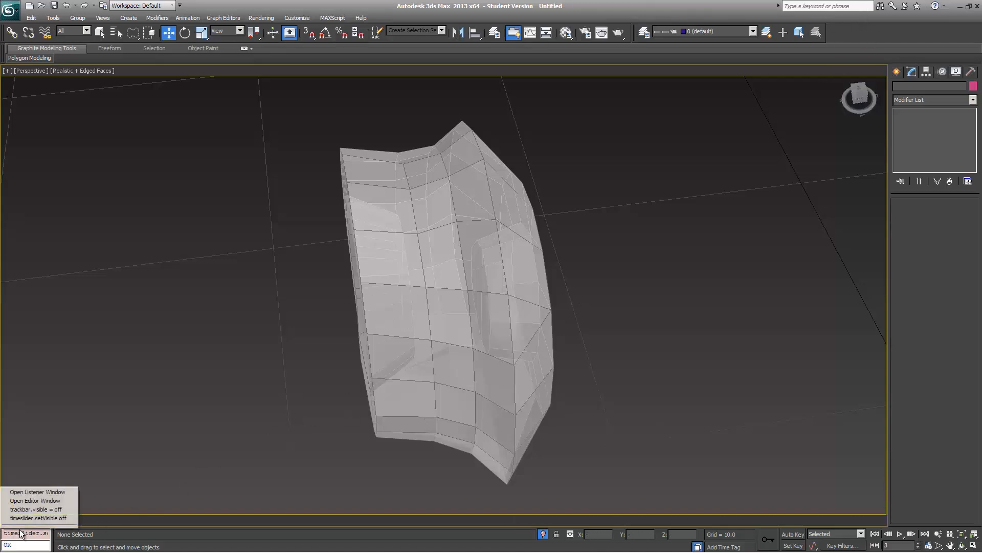
left_click(37, 491)
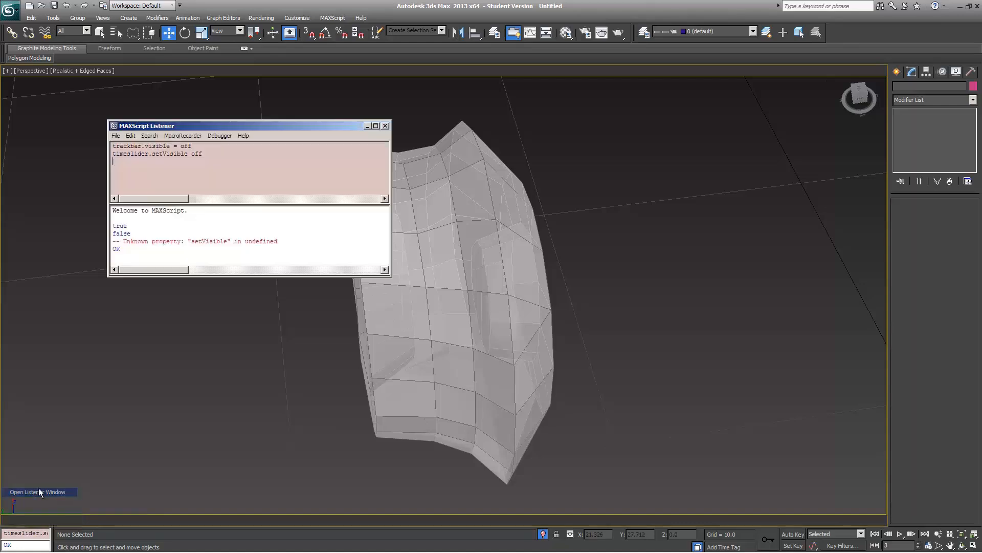
left_click(297, 18)
left_click(304, 29)
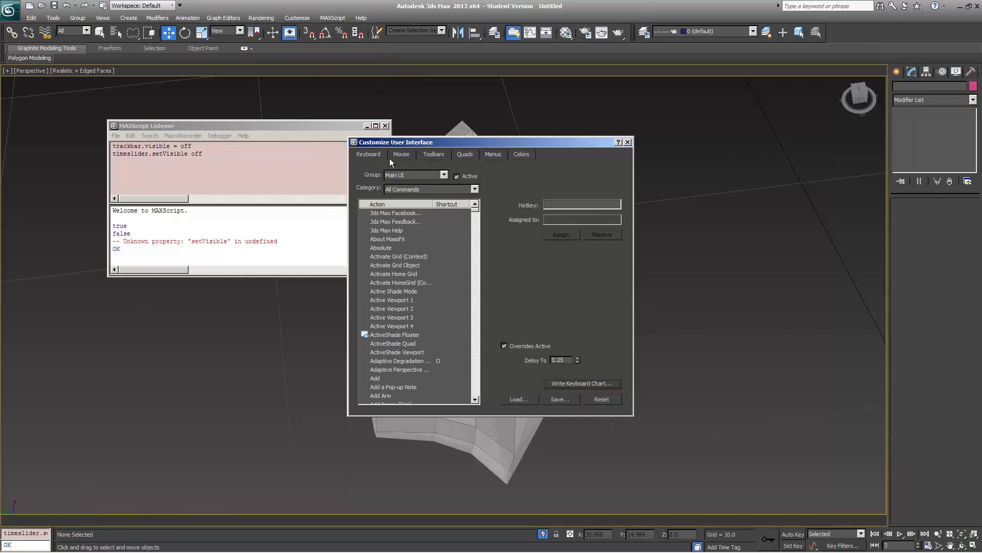
left_click(435, 154)
left_click(511, 190)
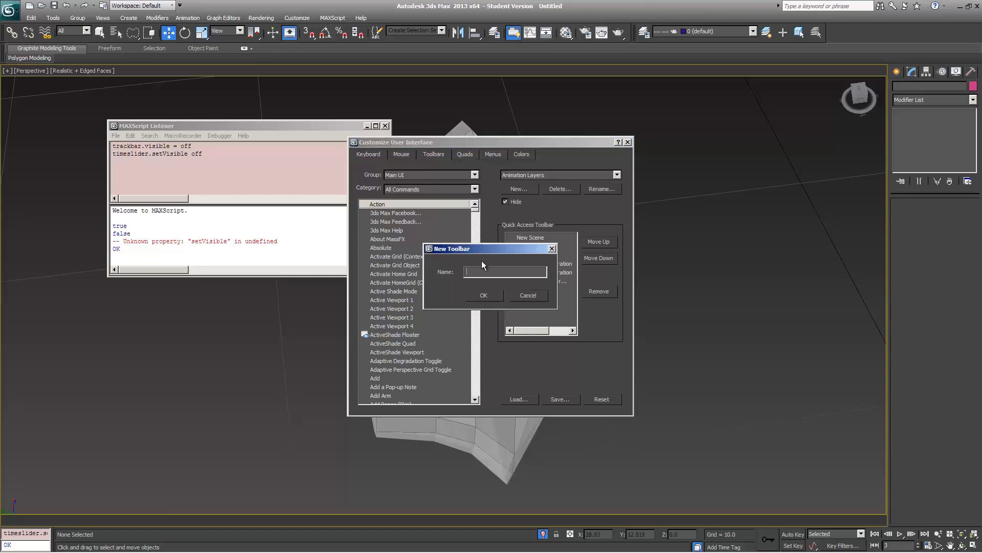
type("Time_hide")
left_click(487, 298)
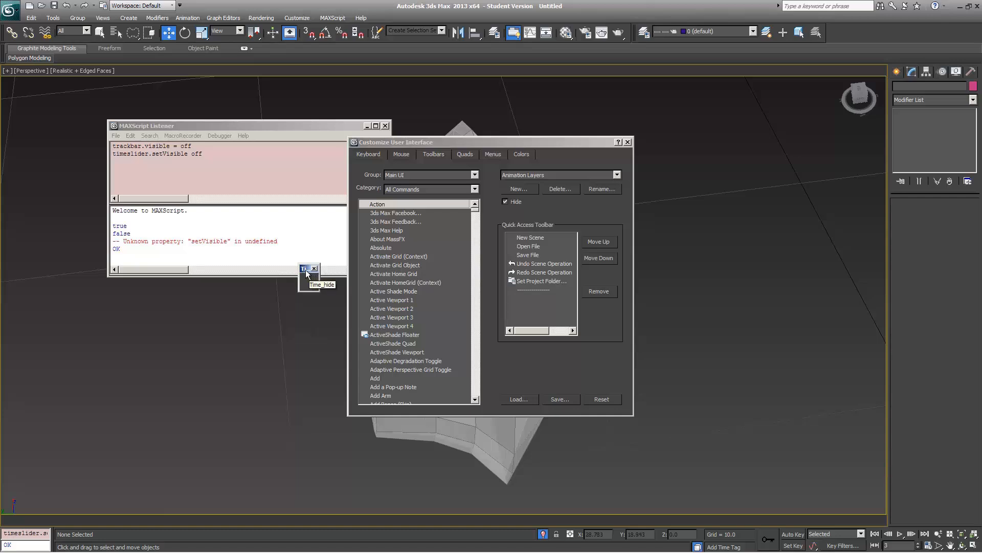
- Add the off and on versions of the trackbar and timeslider script to the Time_hide toolbar as two buttons, docked beside the layer tools
left_click_drag(306, 273, 7, 91)
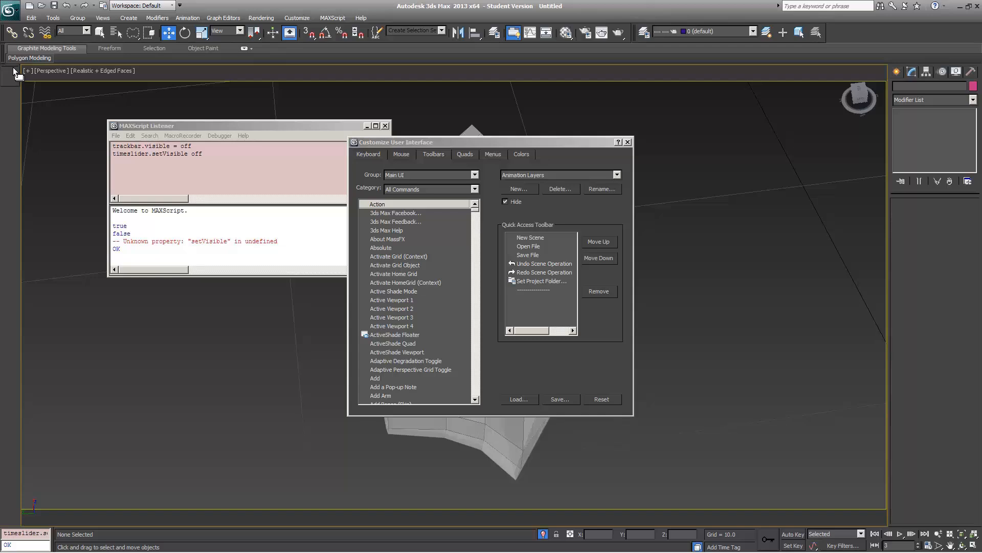
left_click_drag(17, 78, 288, 348)
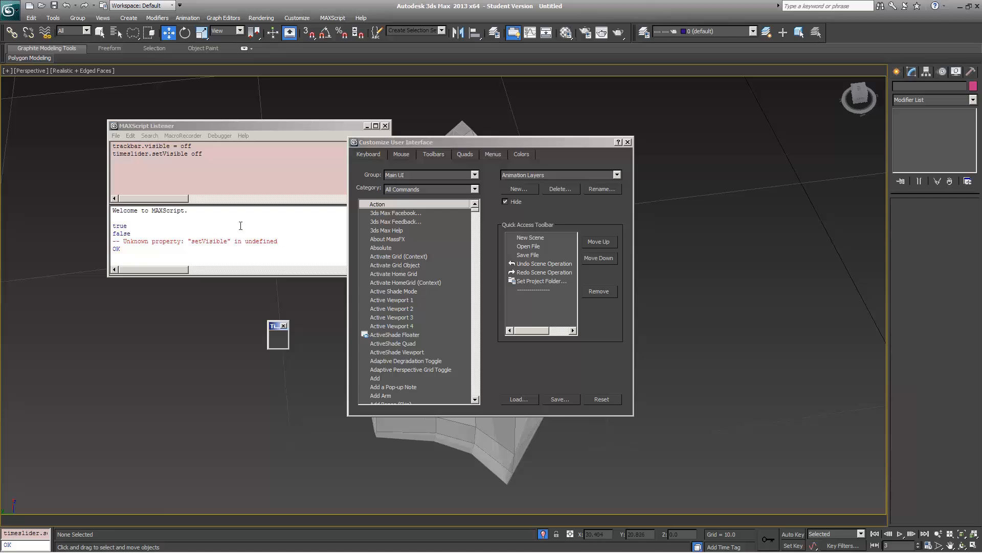
left_click(193, 157)
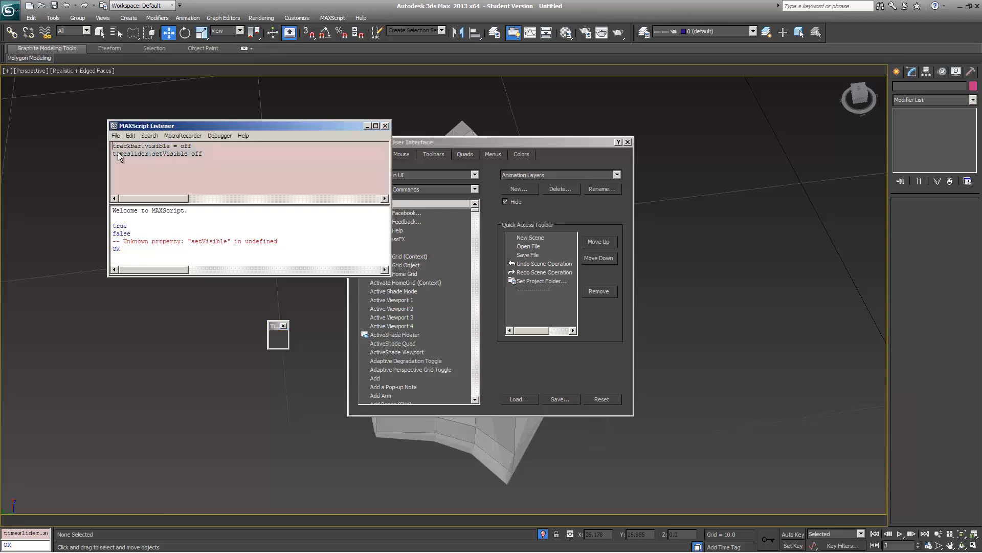
left_click_drag(135, 153, 280, 341)
left_click(182, 146)
left_click_drag(107, 146, 838, 36)
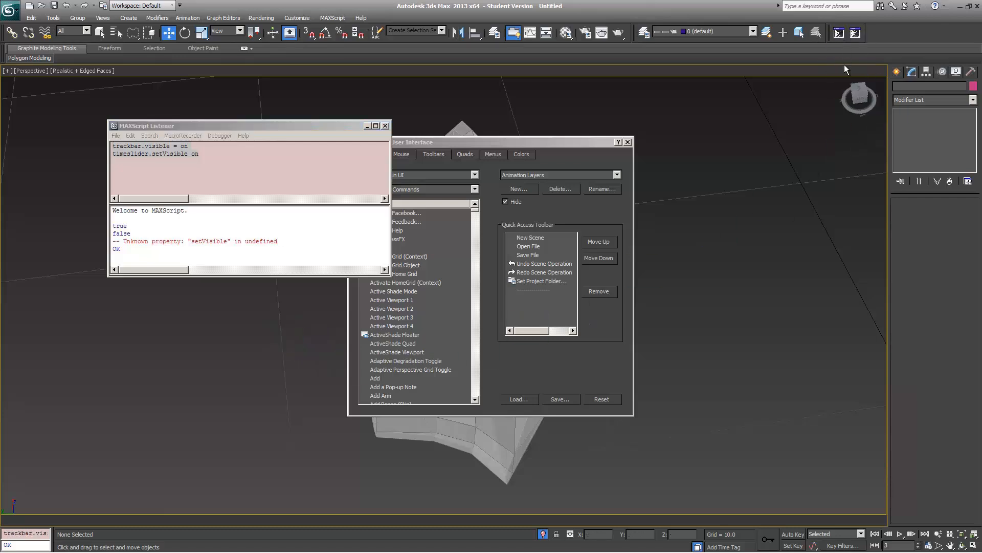
- Open the first script button's appearance settings and choose the VCRControls image group
right_click(842, 37)
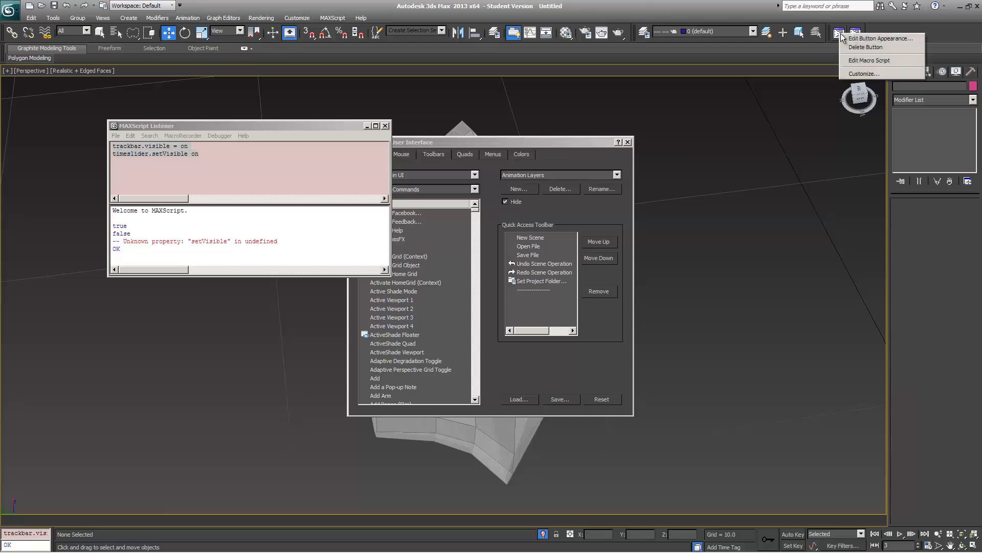
left_click(870, 39)
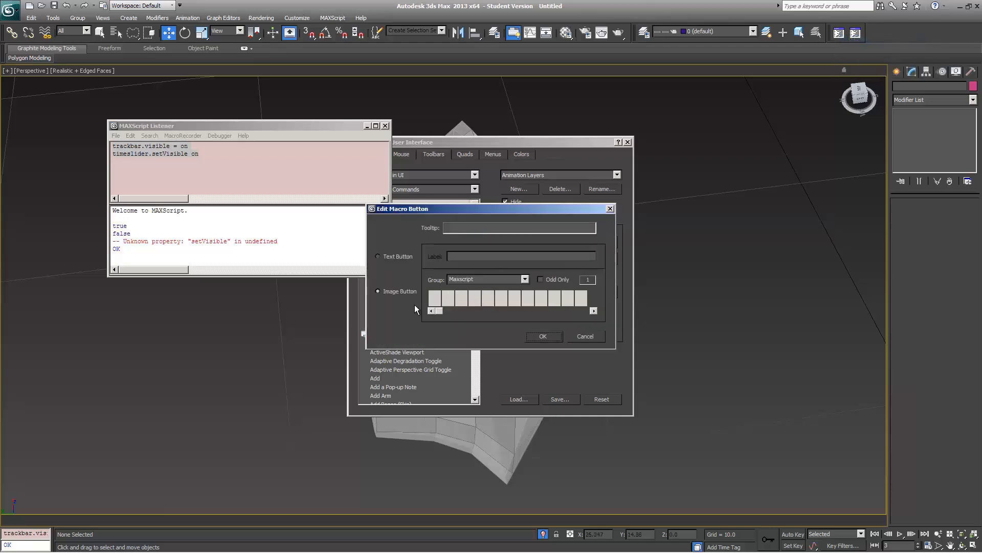
left_click(525, 279)
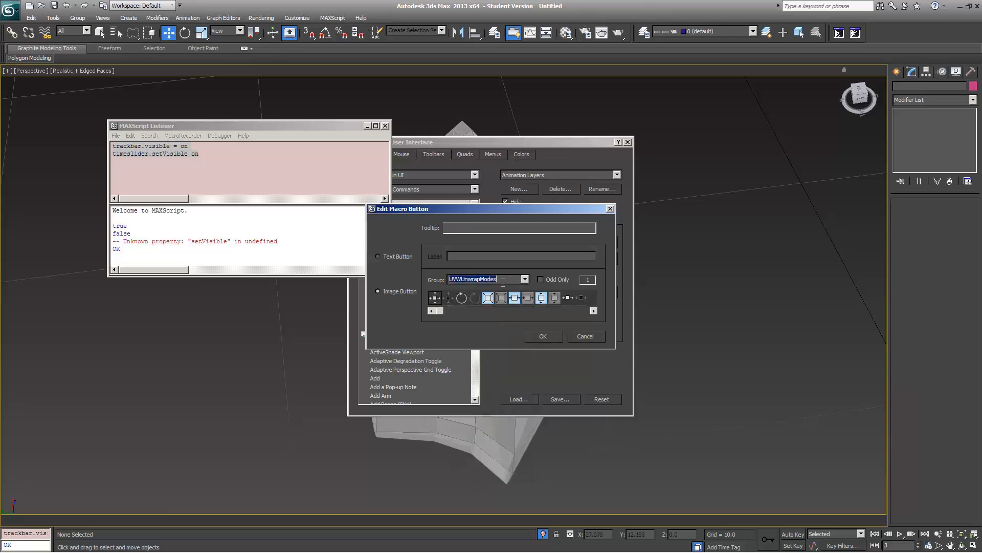
left_click(502, 280)
key("Down")
key("Down")
key("Down")
key("Down")
key("Down")
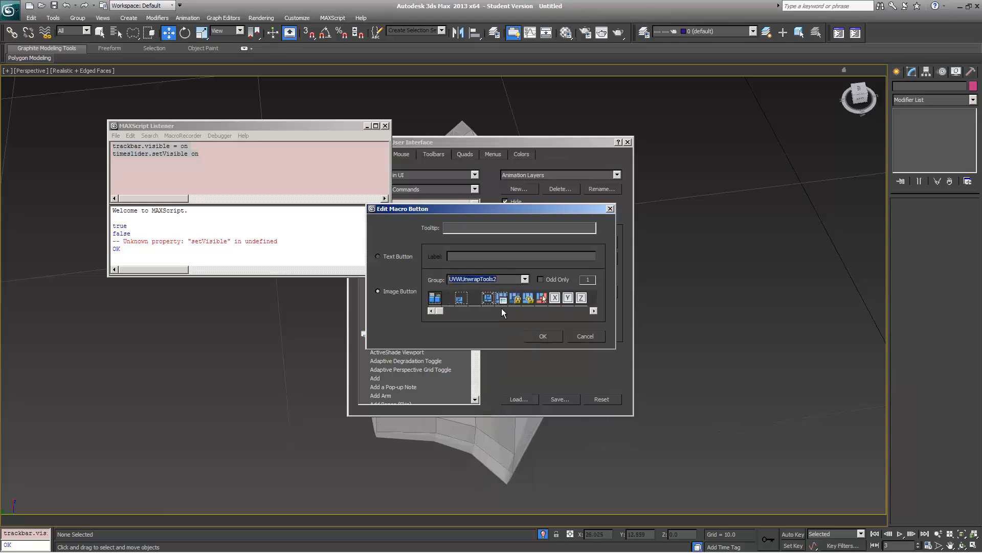
left_click_drag(441, 309, 451, 312)
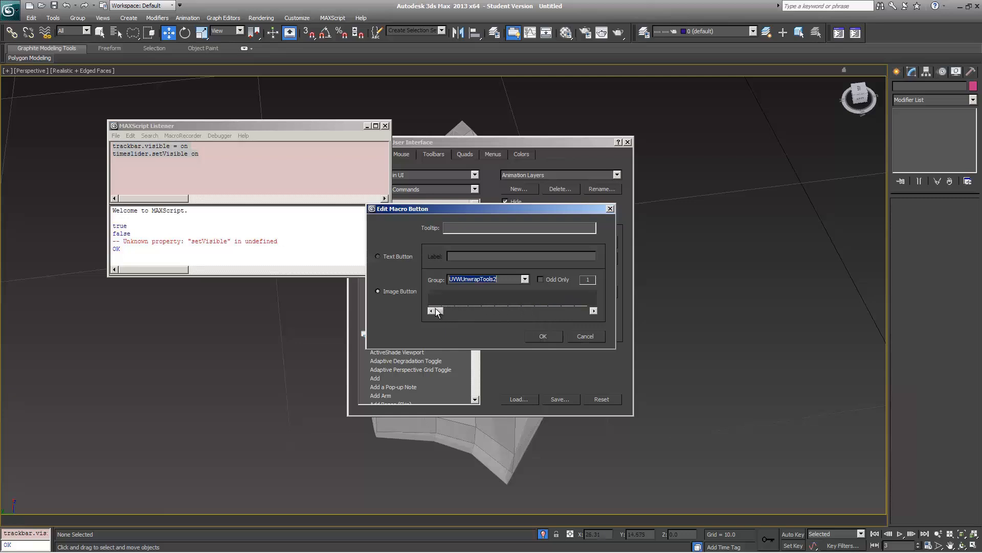
left_click(435, 308)
key("Down")
key("Down")
key("Down")
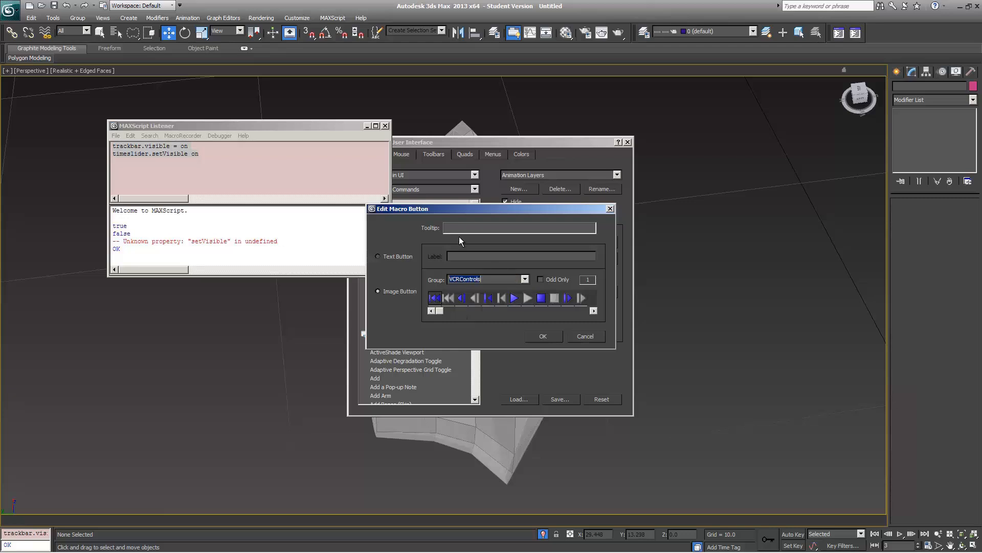
- Give the first script button the tooltip "Hide the time" and the grey stop image
left_click(449, 227)
type("Hide the time")
left_click(555, 299)
left_click(536, 337)
- Give the second script button the grey play image from VCRControls and the tooltip "Show the timeline"
right_click(857, 34)
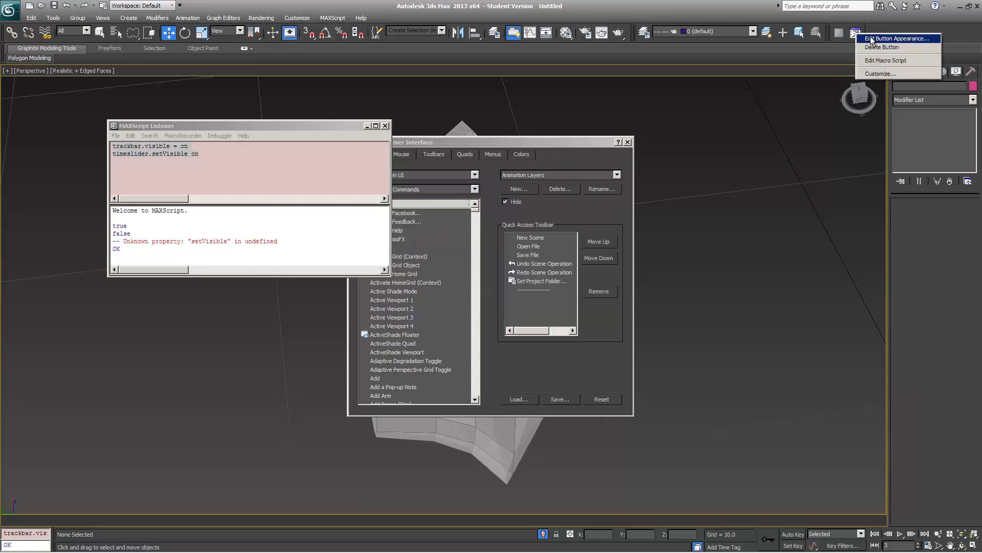
left_click(871, 36)
left_click(497, 280)
scroll(511, 293, "down", 5)
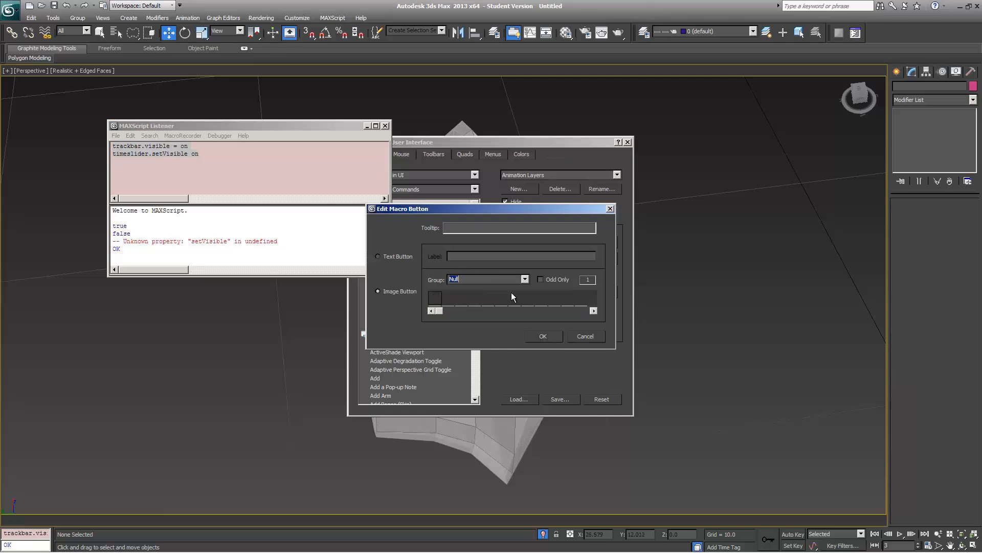
scroll(511, 313, "down", 6)
scroll(512, 313, "down", 6)
left_click(528, 298)
left_click(478, 227)
type("Sh")
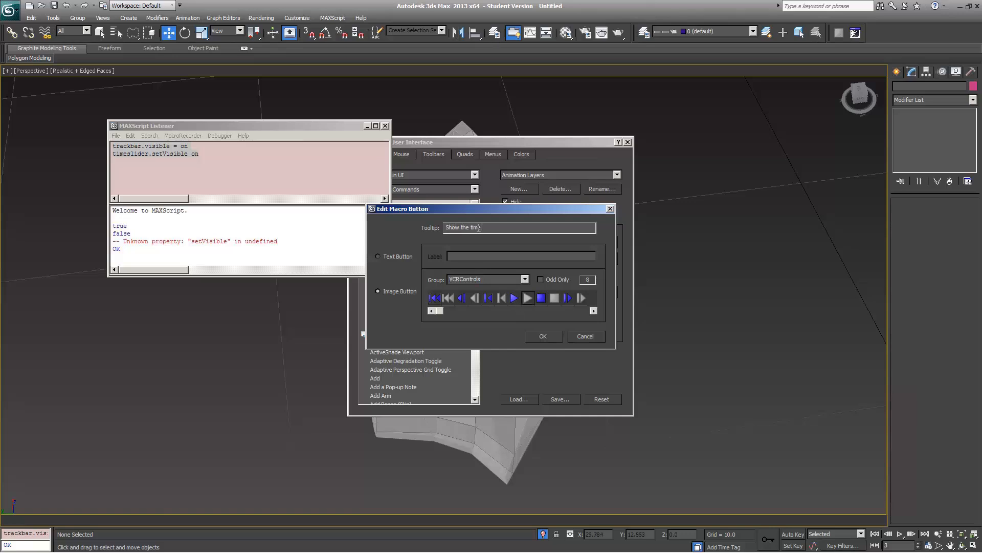
type("ow the tim")
key("Return")
- Test which of the two new script buttons shows and which hides the timeline
left_click(855, 33)
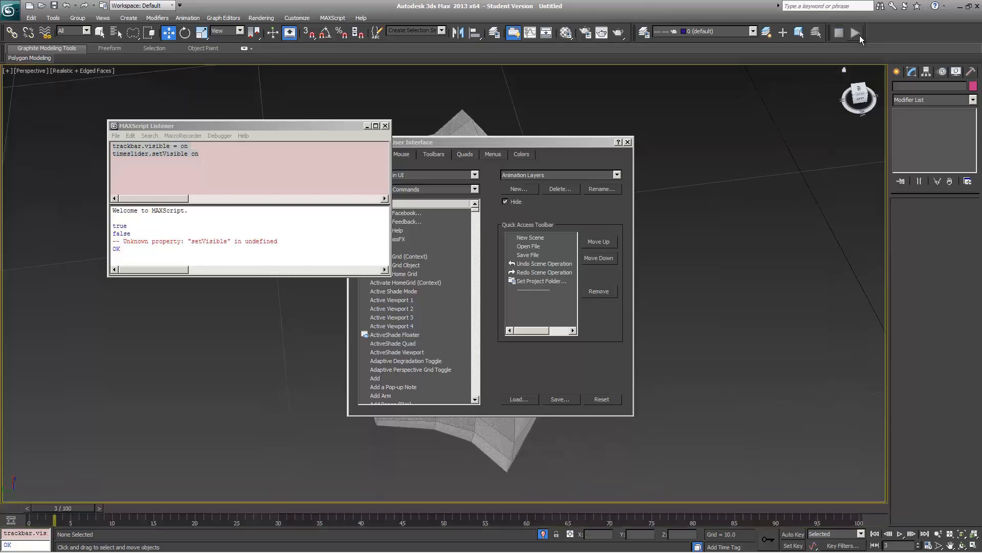
left_click(840, 38)
left_click(856, 36)
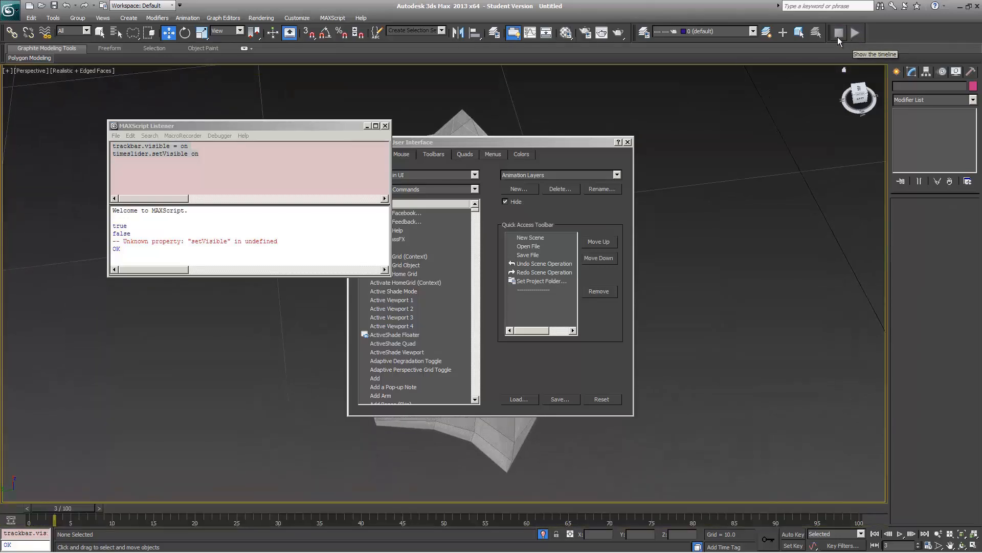
- Change the first script button's image to the grey play symbol and its tooltip to "show the time"
right_click(837, 35)
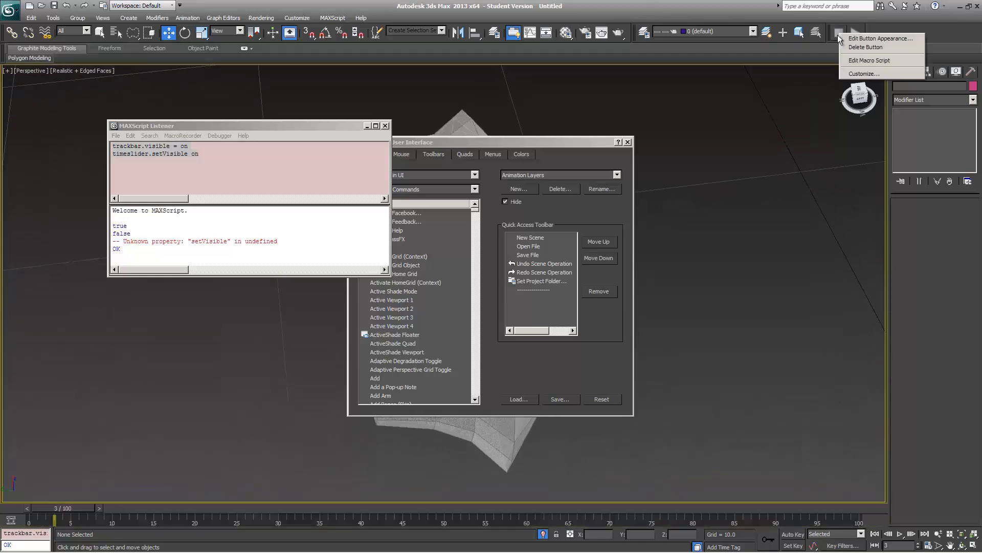
left_click(869, 39)
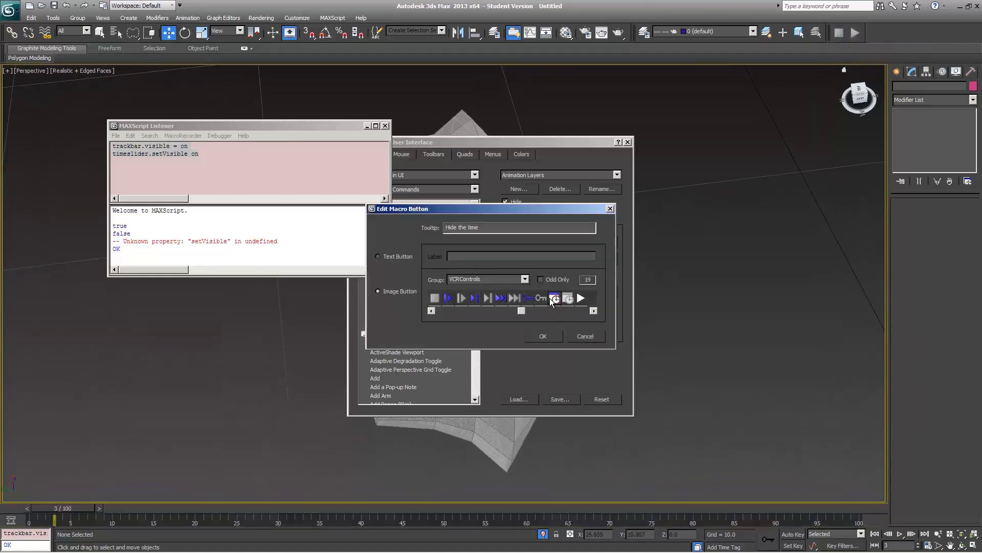
left_click(528, 299)
left_click_drag(445, 227, 459, 238)
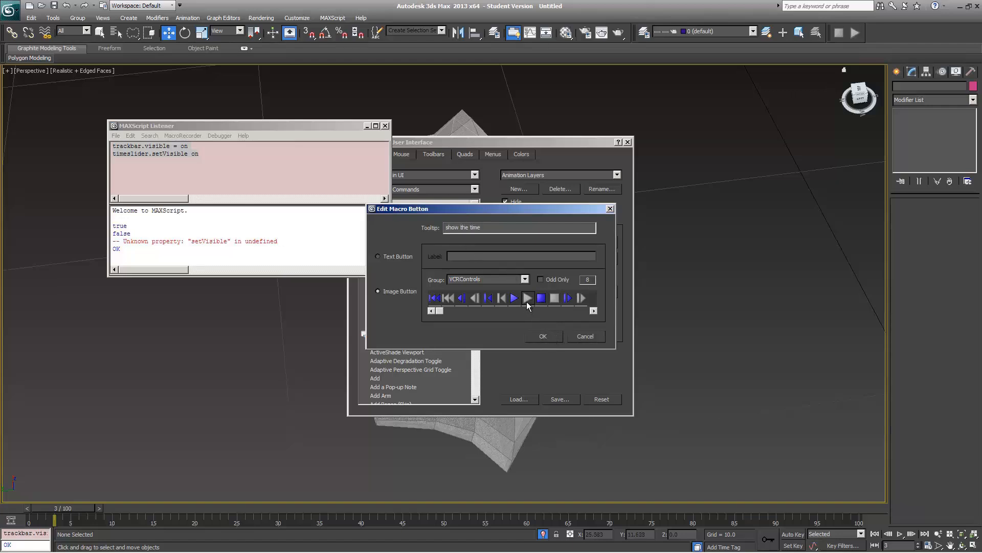
left_click(542, 335)
- Change the second script button's tooltip to "Hide the timeline" and its image to the grey stop symbol
right_click(858, 32)
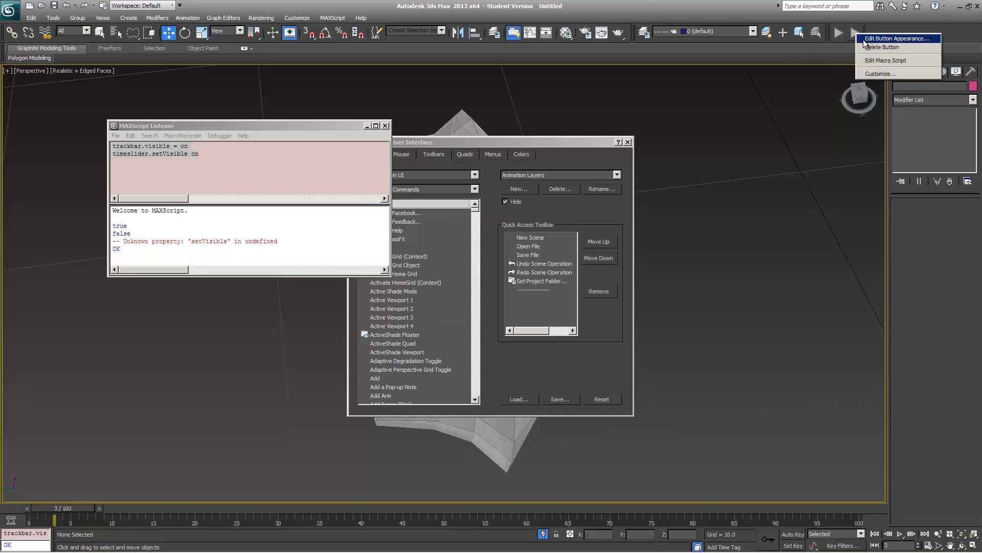
left_click(891, 38)
left_click_drag(462, 227, 445, 228)
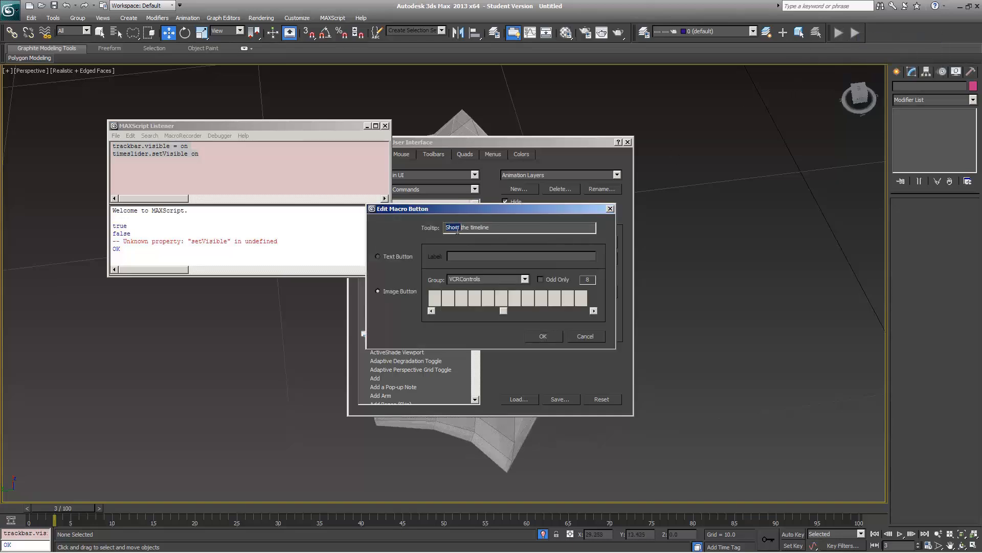
type("Hide")
left_click(503, 302)
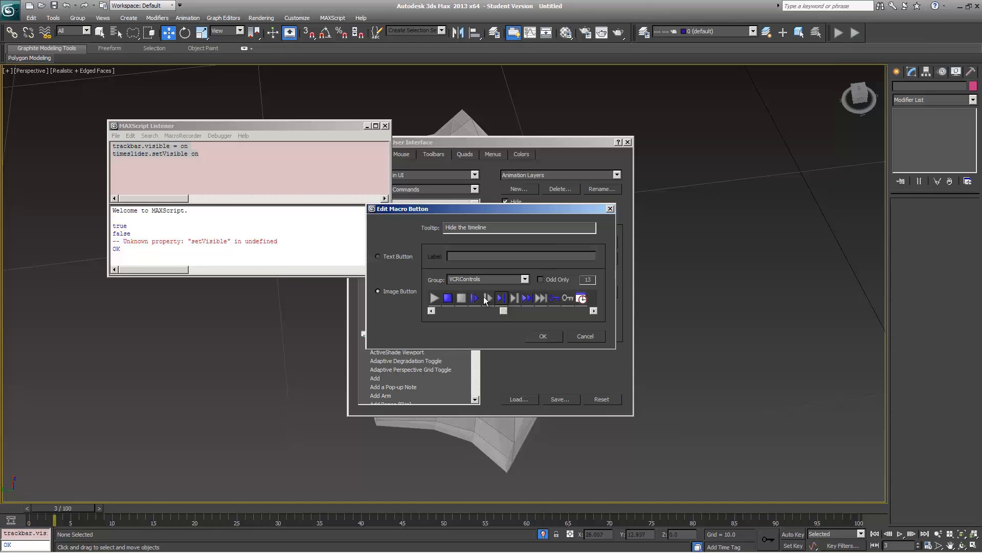
left_click(465, 298)
left_click(541, 336)
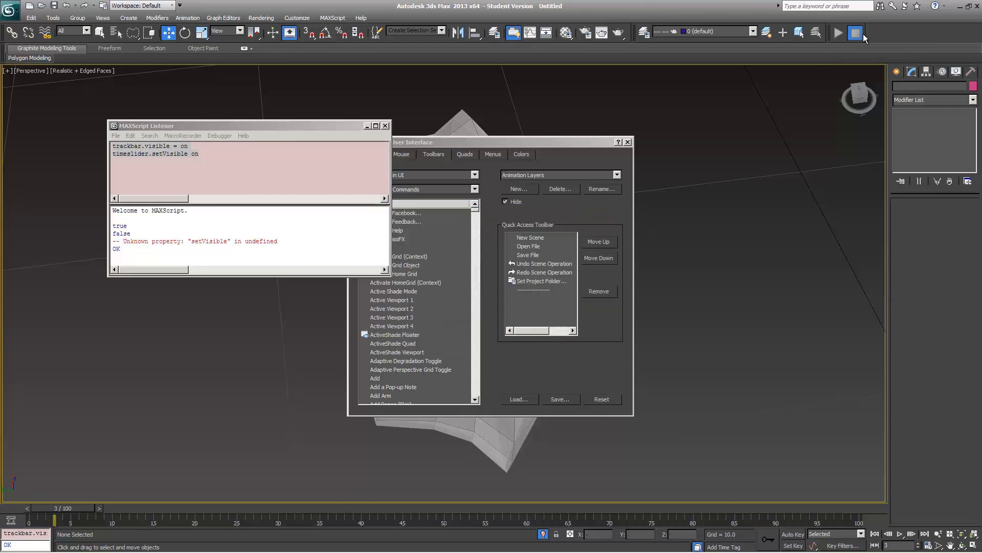
- Hide and show the timeline with the relabelled script buttons, and move the MAXScript Listener clear of the customization dialog
left_click(855, 35)
left_click(837, 36)
left_click_drag(255, 128, 207, 146)
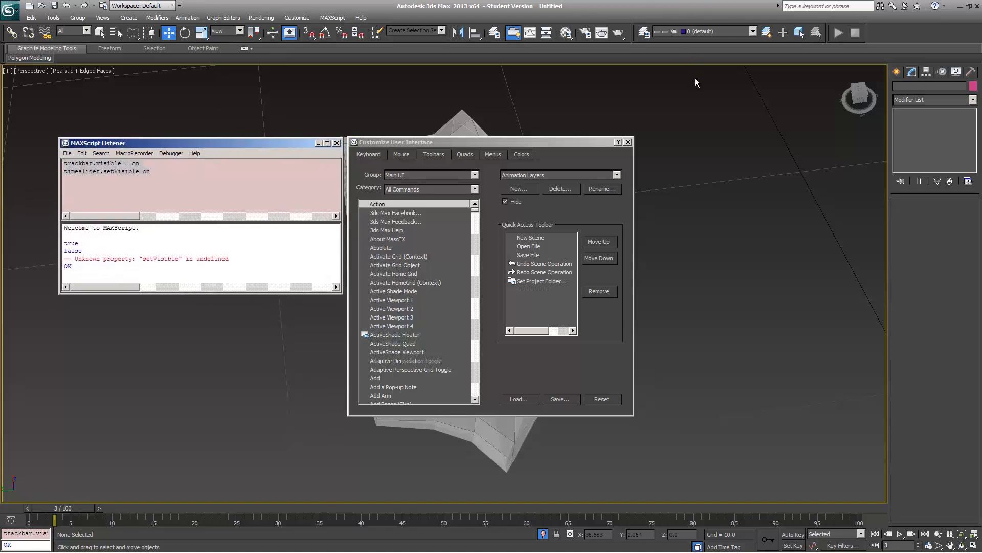
- View the keyboard shortcut customization, close the Customize User Interface dialog and hide the timeline with the stop button
left_click(620, 145)
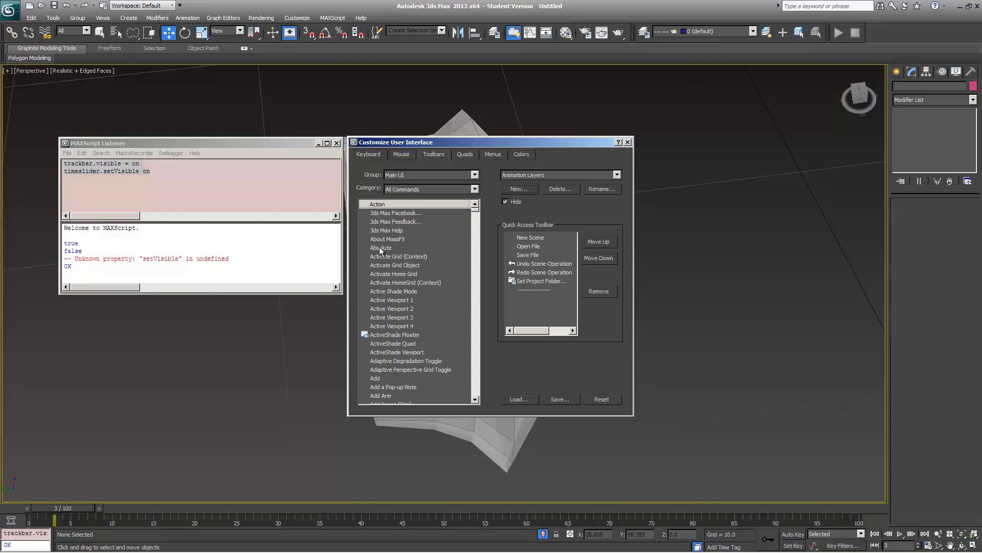
left_click(375, 155)
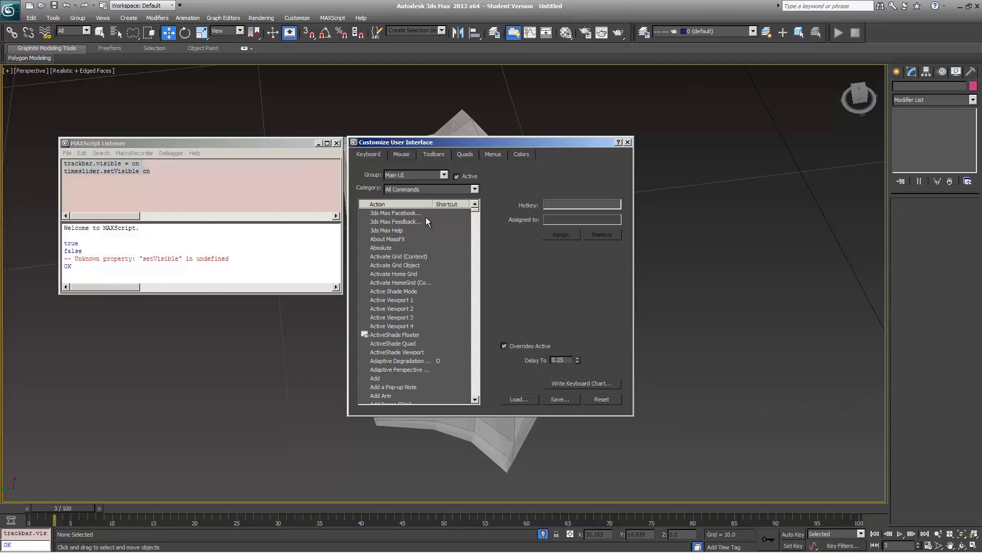
left_click(434, 155)
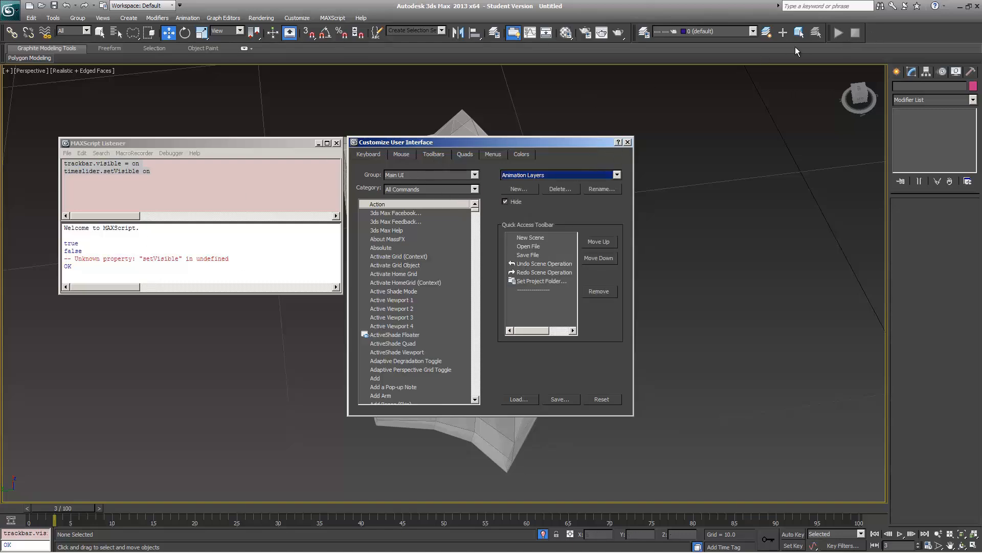
left_click(626, 143)
left_click(851, 36)
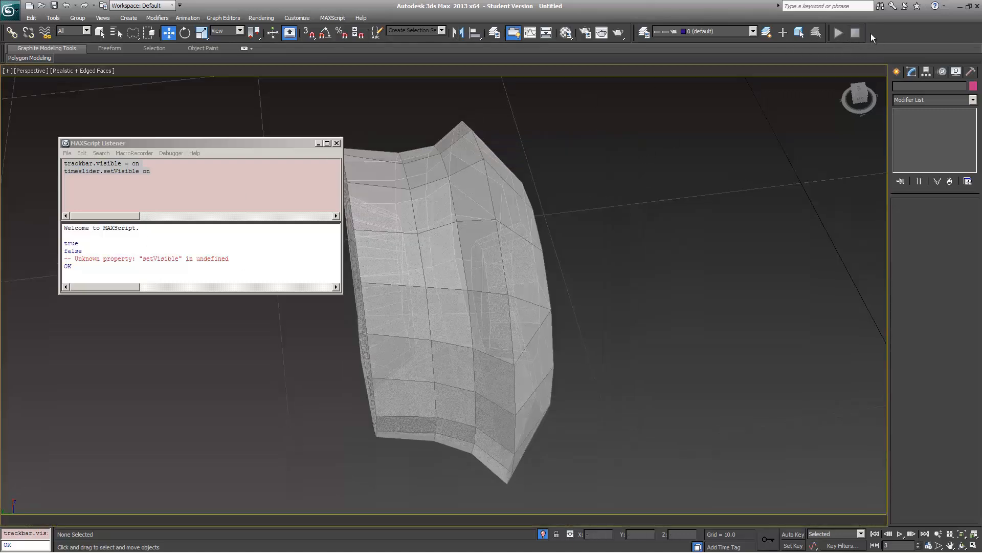
- Select the eye1a mesh in Expert Mode and turn off its see-through display
left_click(490, 291)
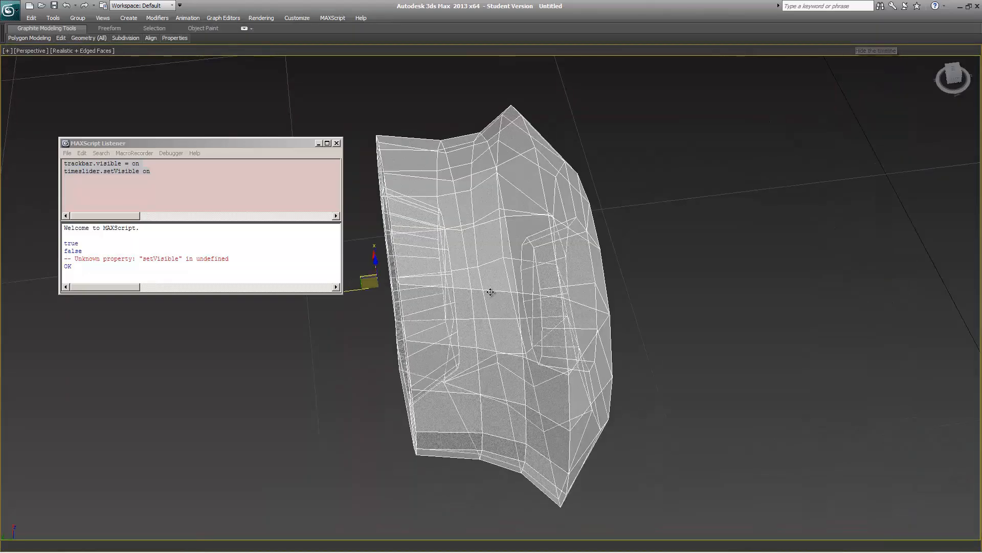
key("alt+x")
middle_click_drag(441, 277, 519, 341, "alt")
- Select a single vertex on the mesh's outer surface and leave Expert Mode
key("1")
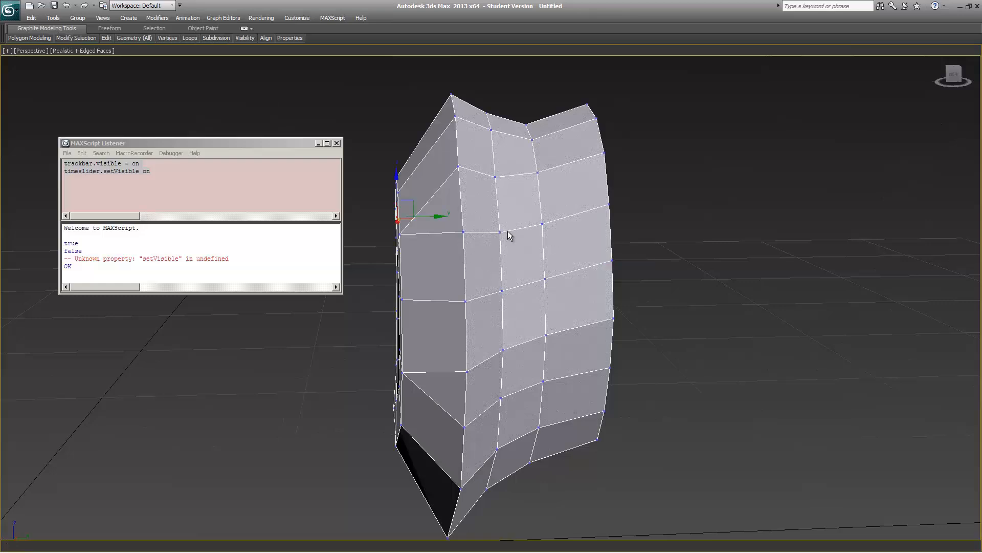
left_click(504, 236)
key("ctrl+x")
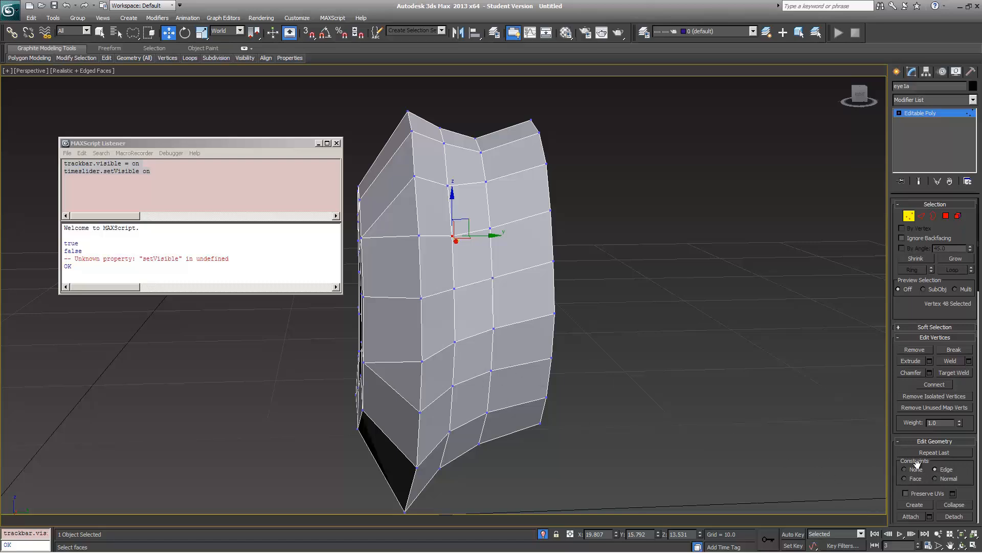
- Try moving the selected vertex with the Edge constraint, and again freely with the constraint set to None
mouse_move(465, 221)
left_mouse_down()
mouse_move(470, 252)
mouse_move(467, 215)
mouse_move(469, 230)
left_mouse_up()
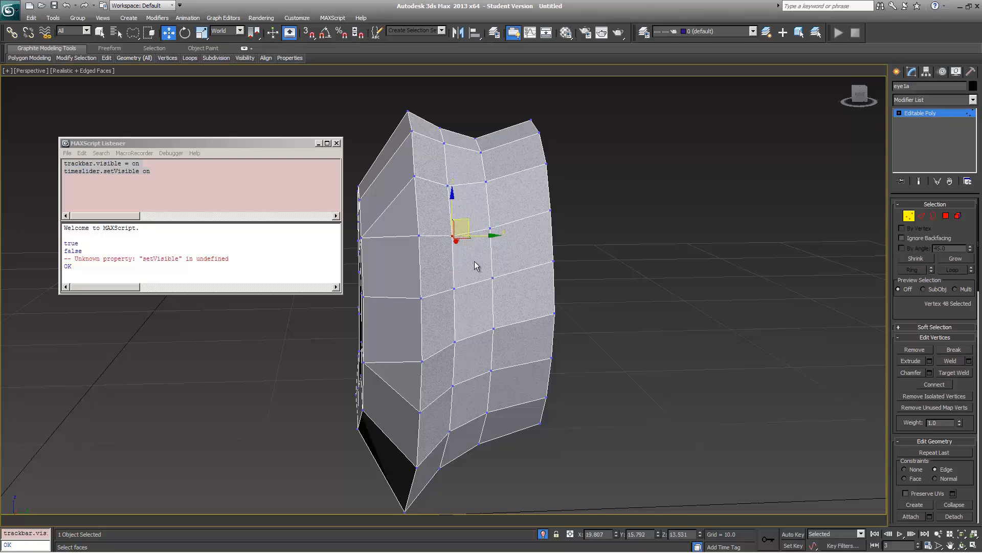
left_click(904, 470)
middle_click_drag(446, 203, 466, 215, "alt")
left_click_drag(463, 221, 465, 195)
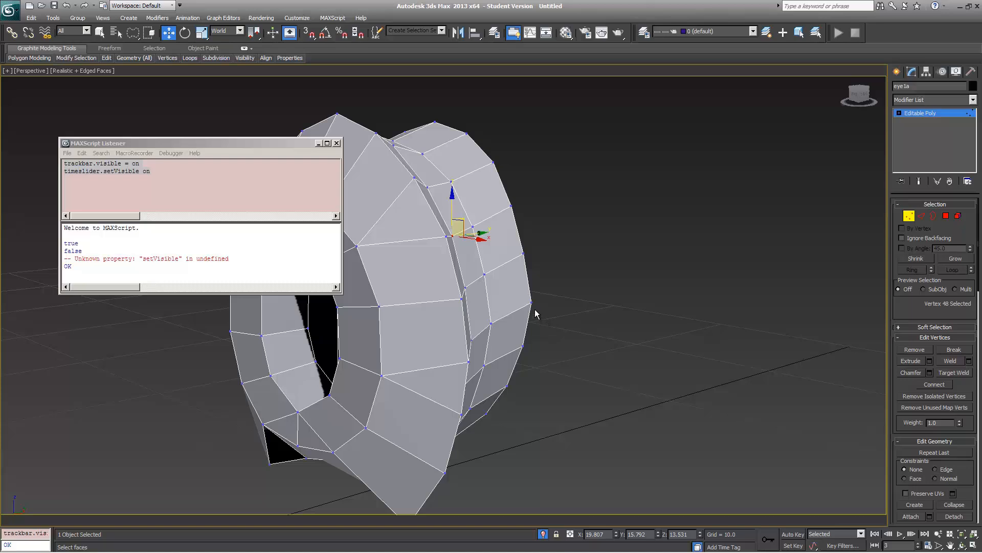
middle_click_drag(536, 314, 502, 302, "alt")
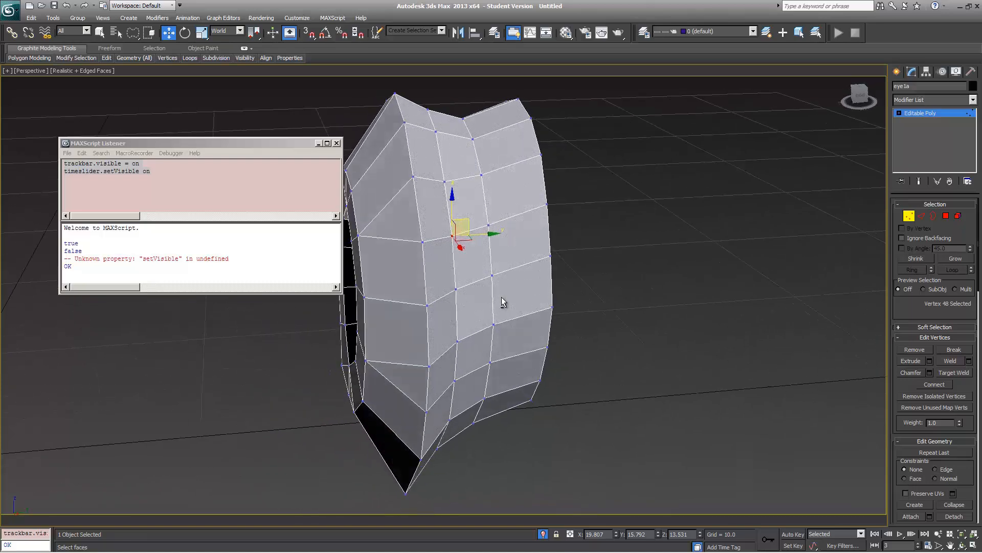
- Set the constraint to Edge, slide the selected vertex along its edge toward the neighbouring loop, and toggle the edge constraint
left_click(935, 469)
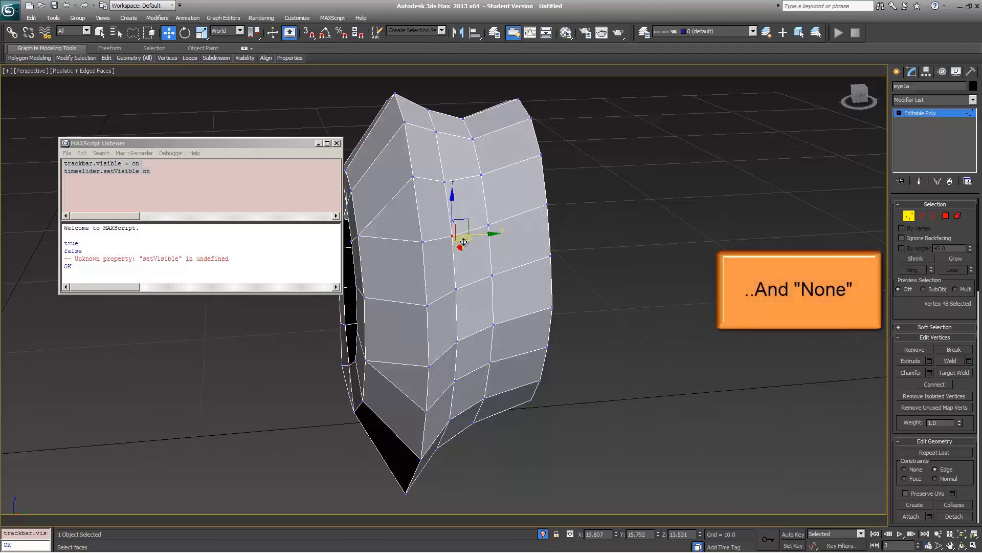
left_click_drag(462, 239, 491, 244)
key("shift+x")
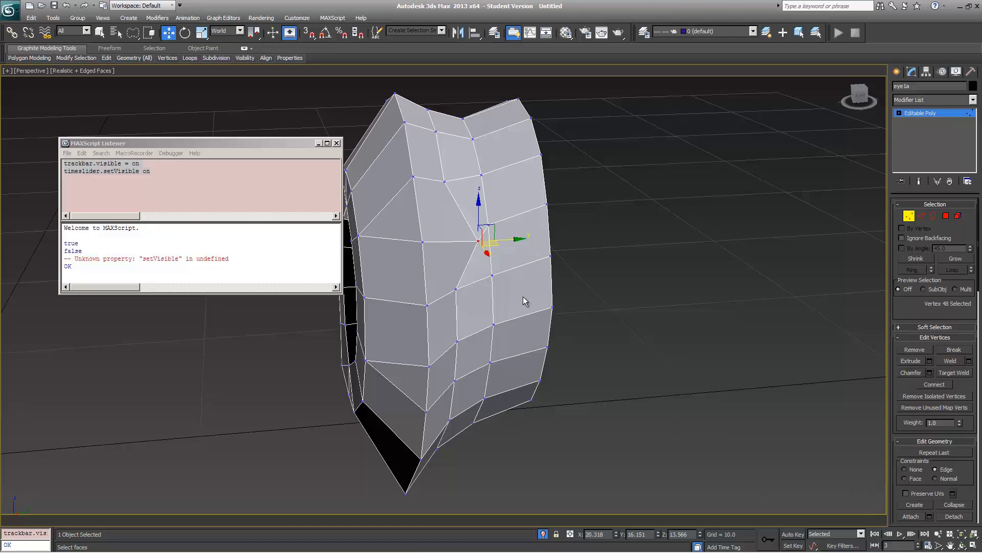
- Toggle the edge constraint once more for the selected vertex
key("shift+x")
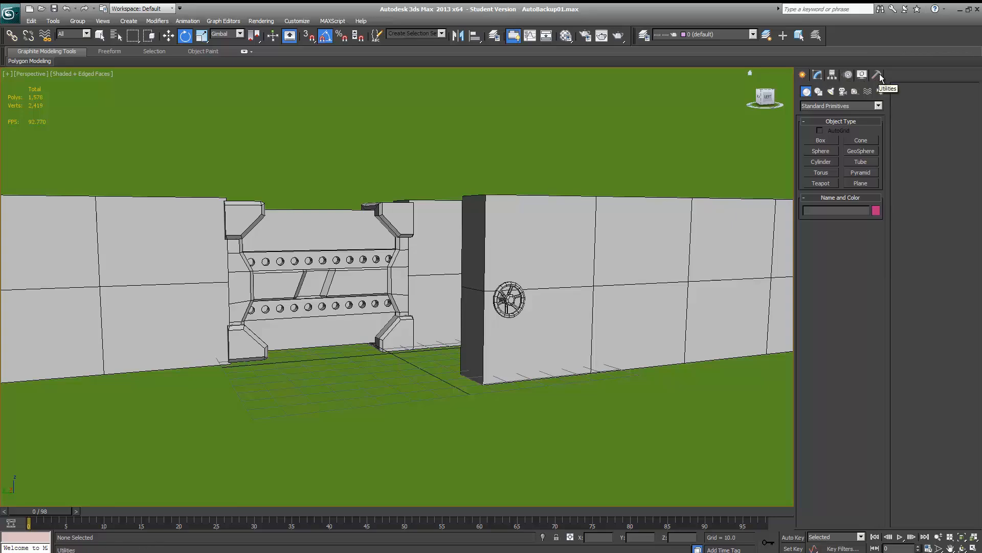
- Select the spoked wheel on the end of the front wall and highlight its Transform controller in the motion parameters
left_click(848, 76)
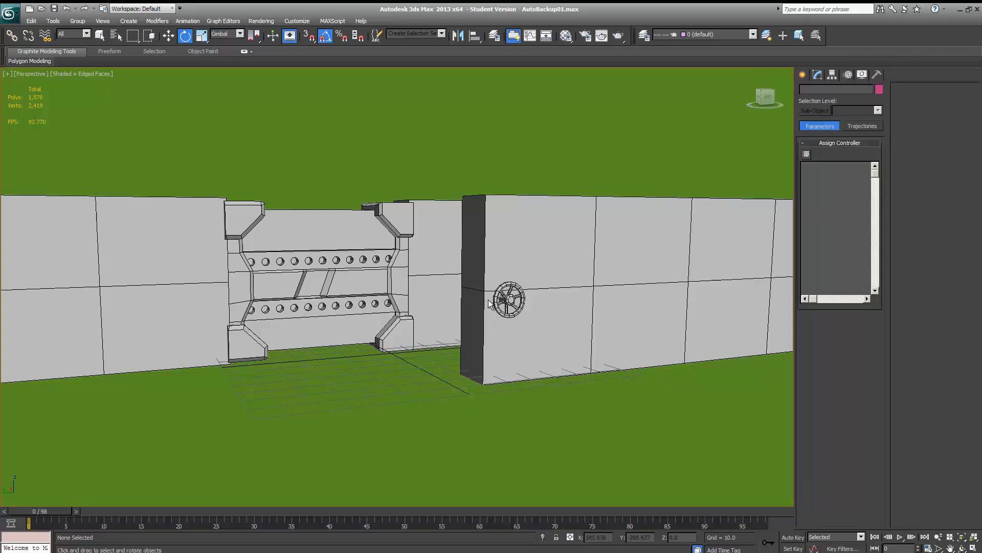
left_click(512, 300)
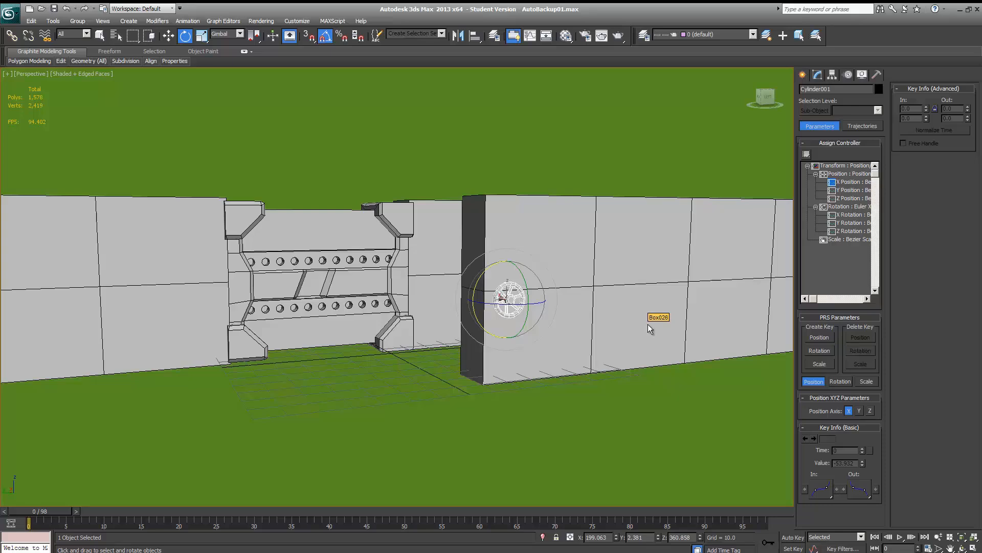
left_click(826, 169)
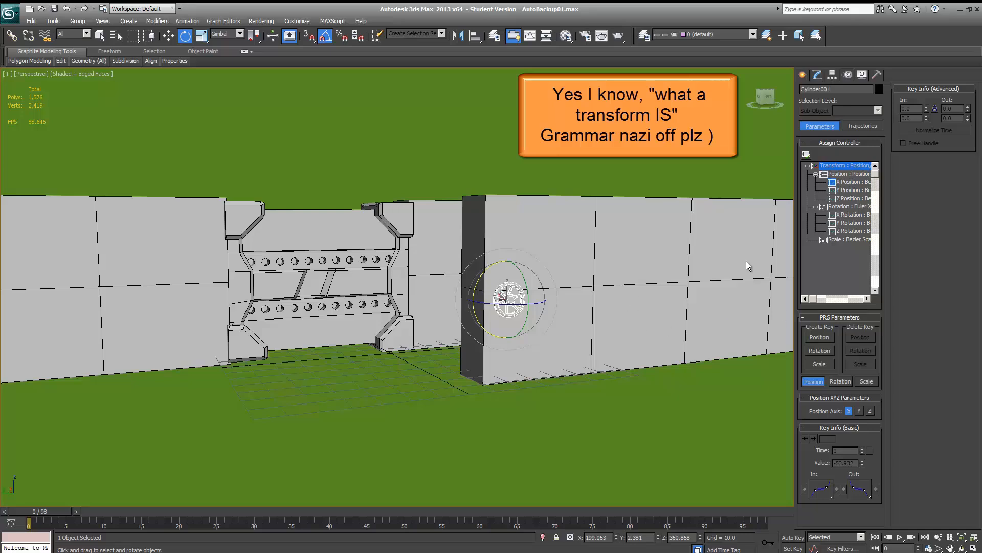
- Collapse and re-expand the wheel's transform controller tree to examine its position, rotation and scale controllers
left_click(808, 167)
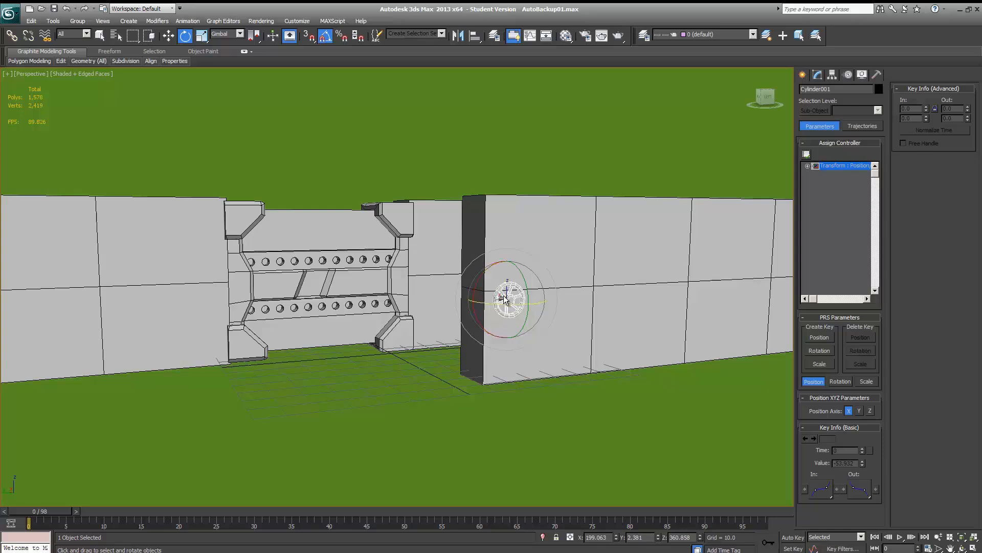
left_click(806, 178)
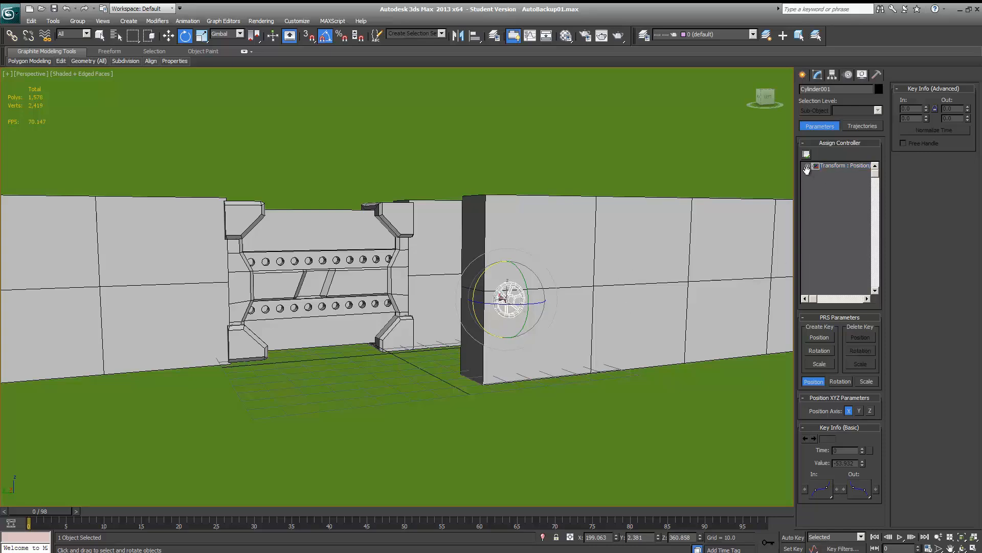
left_click(807, 166)
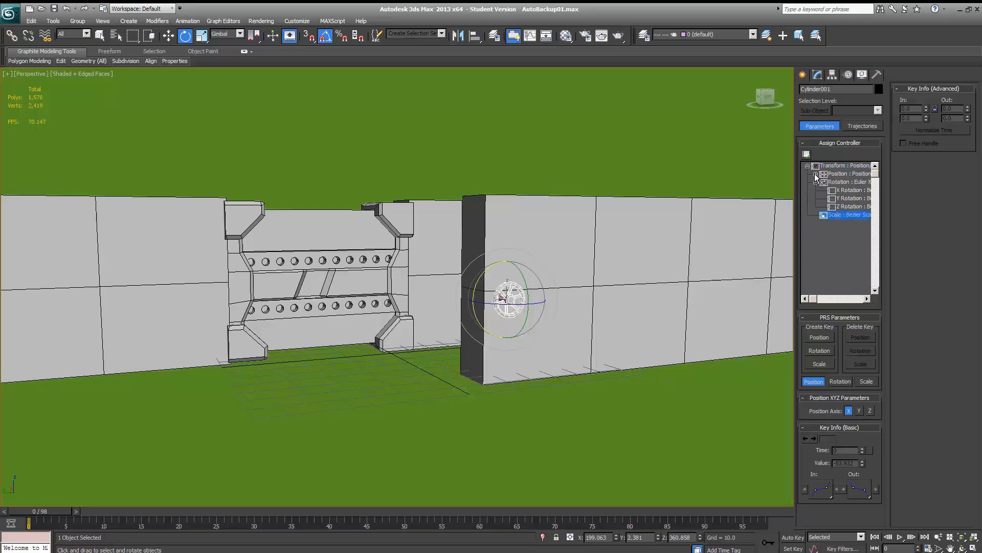
left_click(816, 174)
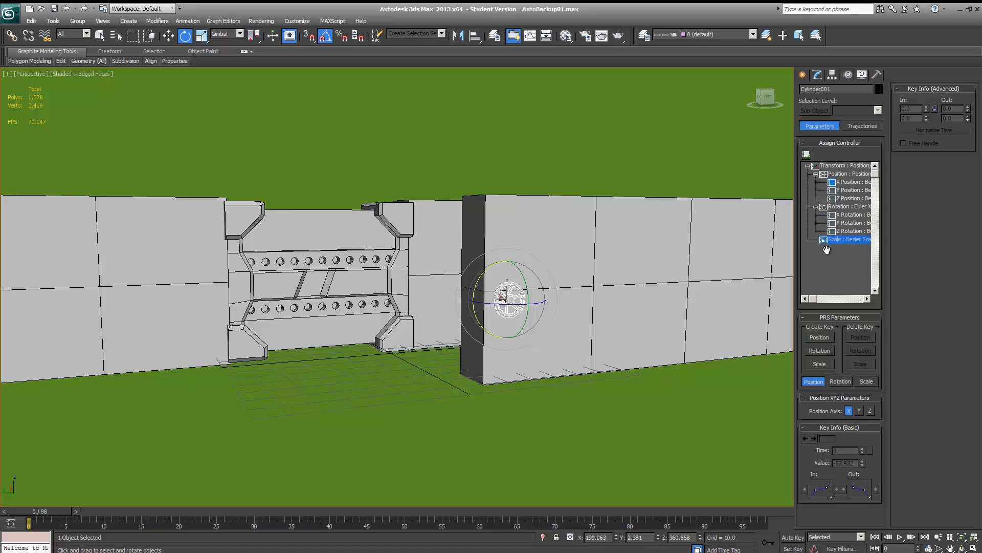
left_click_drag(839, 254, 805, 253)
mouse_move(855, 175)
left_mouse_down()
mouse_move(841, 180)
mouse_move(863, 175)
left_mouse_up()
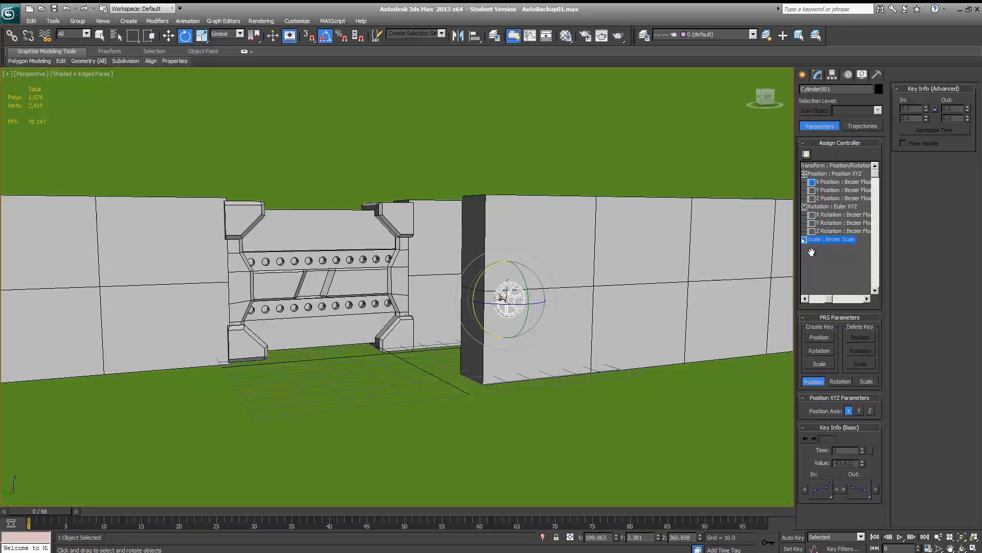
left_click(829, 223)
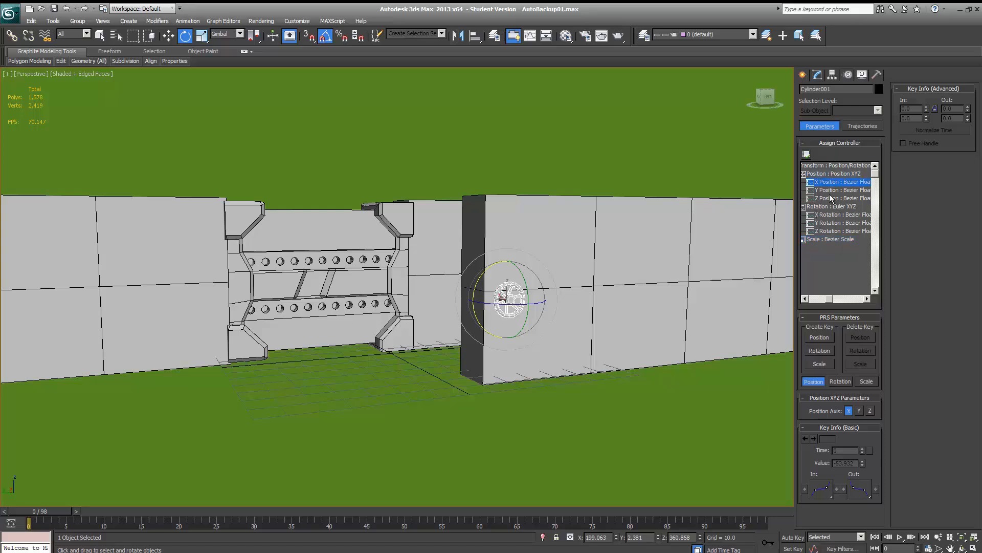
- Browse the float controller types assignable to the wheel's X Position without assigning one, and collapse the controller assignment section
left_click(821, 183)
left_click(807, 154)
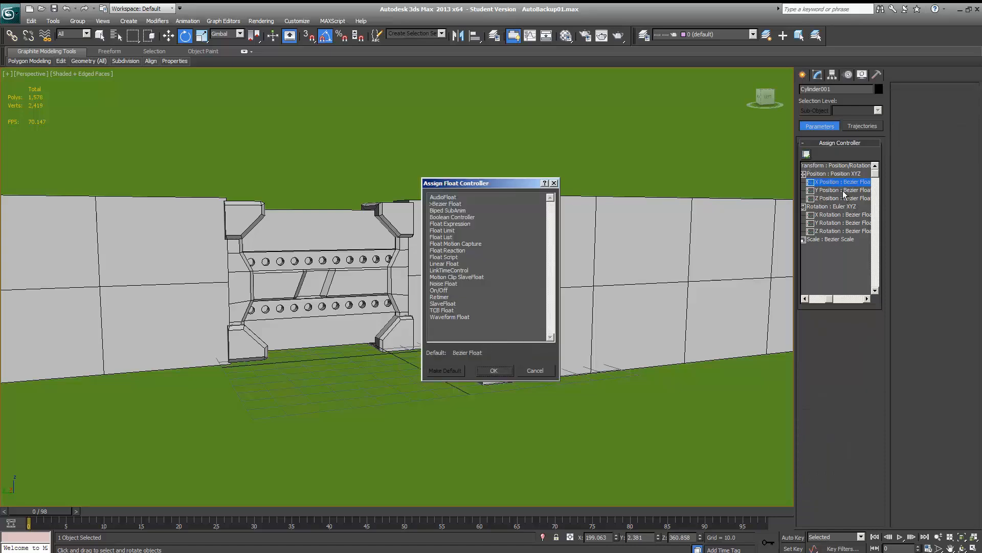
left_click(439, 205)
left_click(450, 224)
left_click(449, 237)
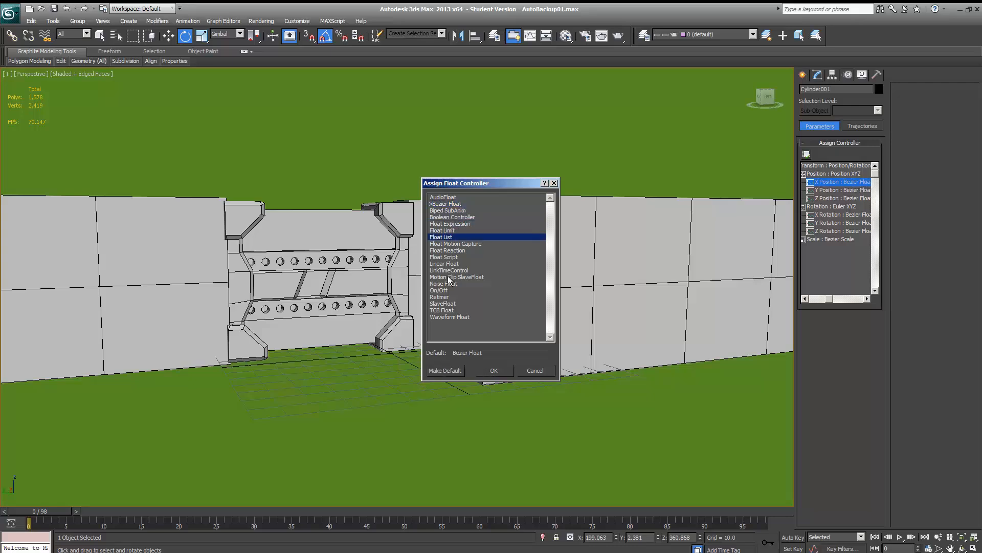
left_click(453, 277)
left_click(459, 317)
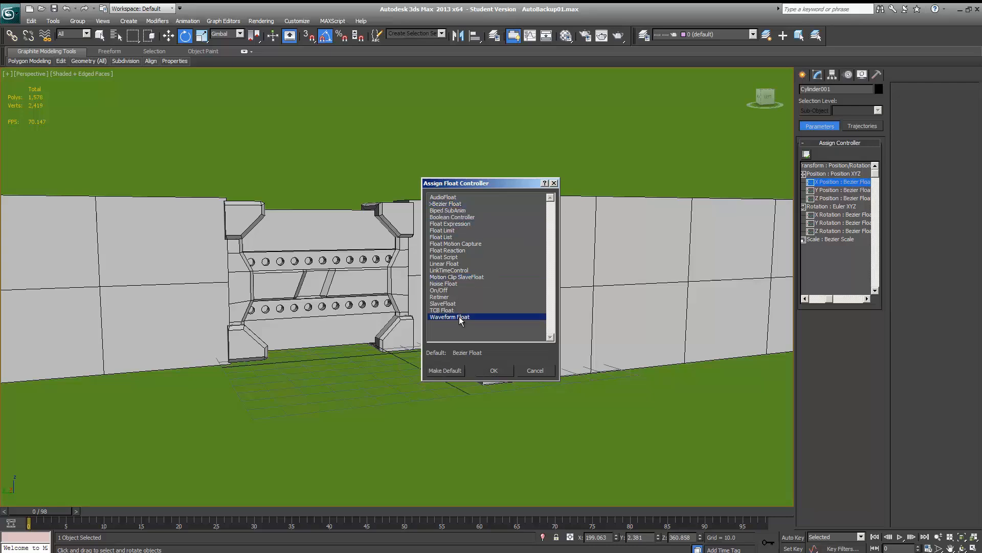
left_click(536, 371)
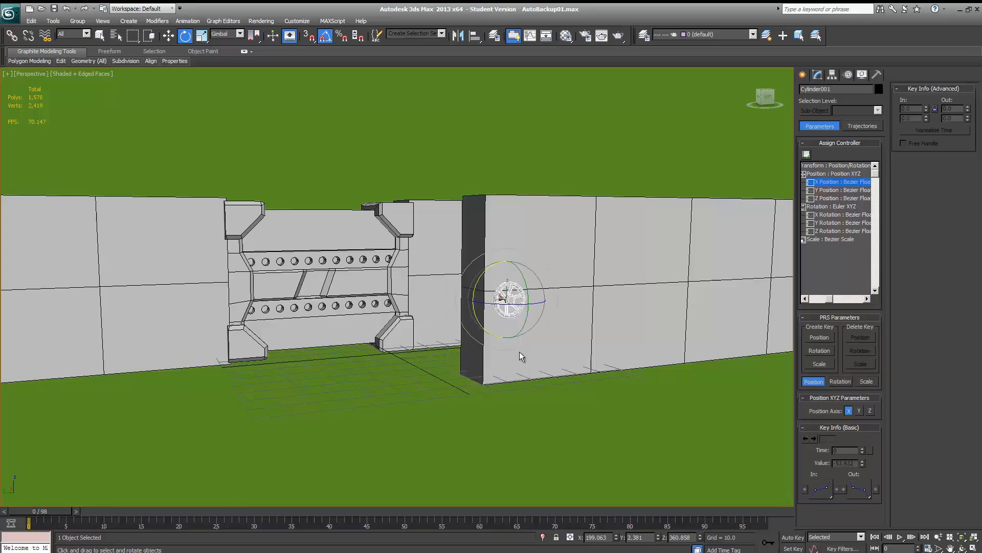
left_click(824, 143)
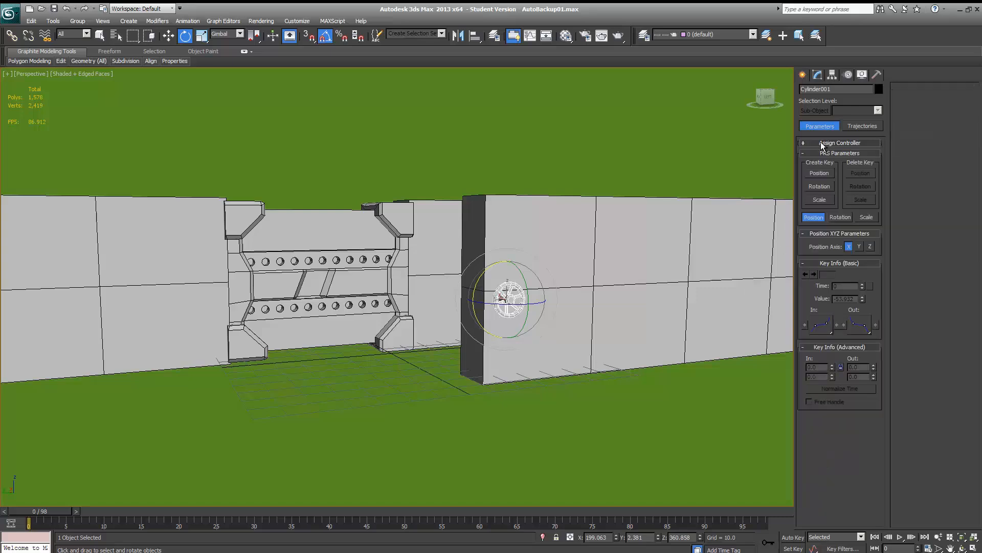
- View the wheel's IK and Link Info hierarchy settings, return to its pivot settings and enable Affect Pivot Only
left_click(832, 75)
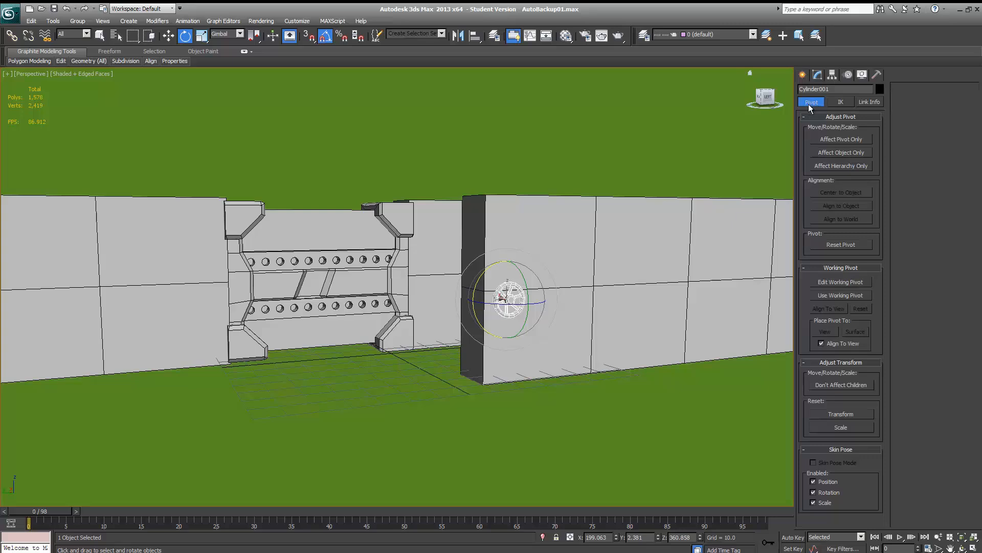
left_click(840, 101)
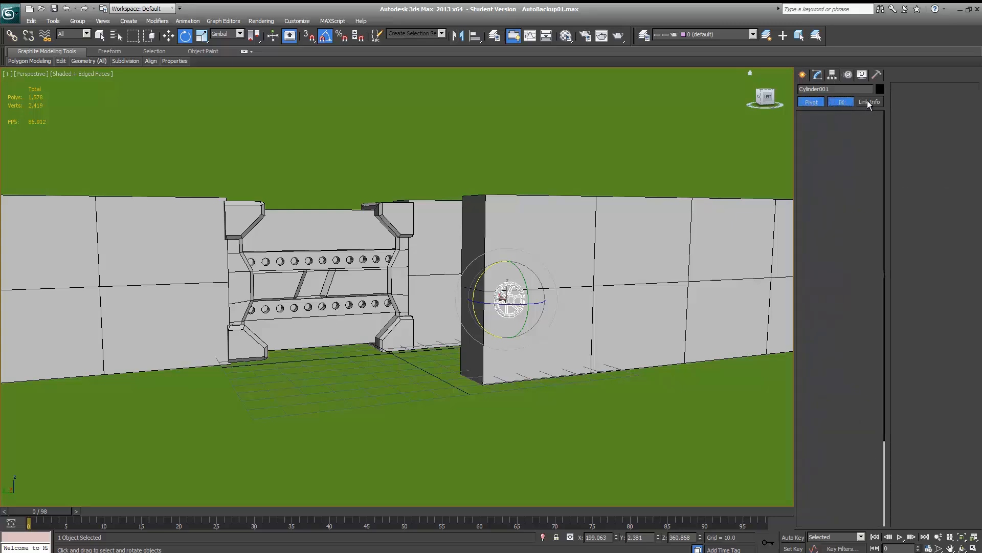
left_click(867, 101)
left_click(818, 104)
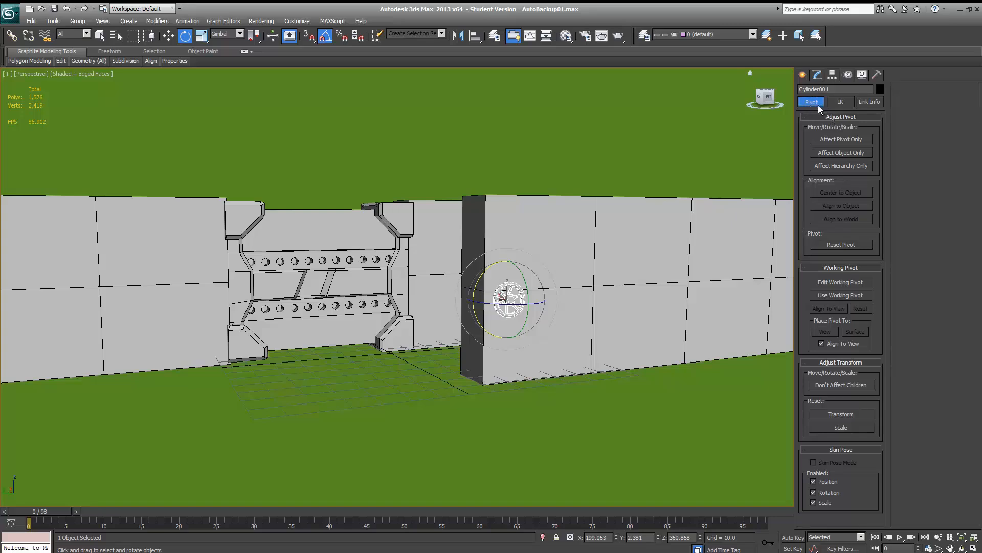
left_click(825, 139)
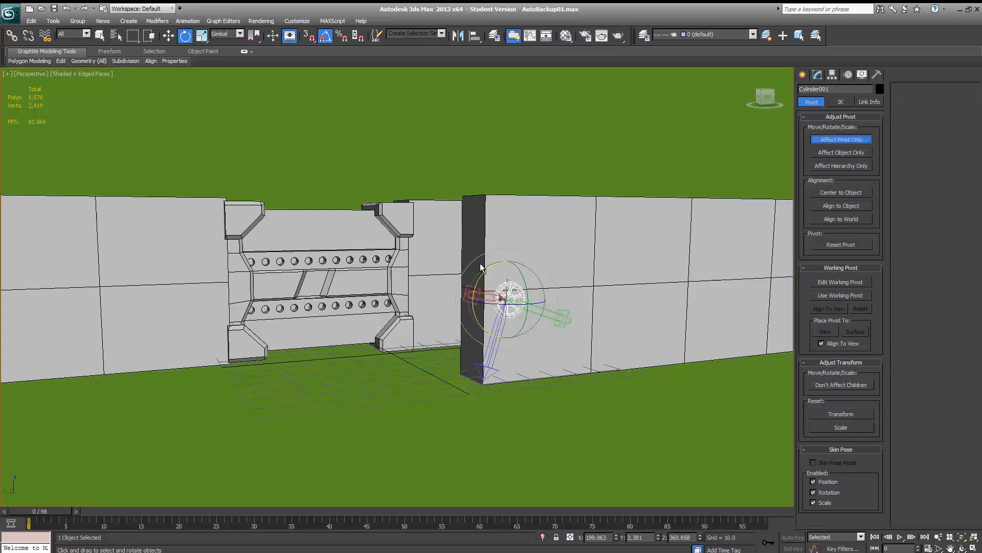
- Try moving the wheel's pivot across to the gate on its own, and undo the move
mouse_move(478, 285)
left_mouse_down()
mouse_move(502, 250)
mouse_move(479, 297)
left_mouse_up()
key("w")
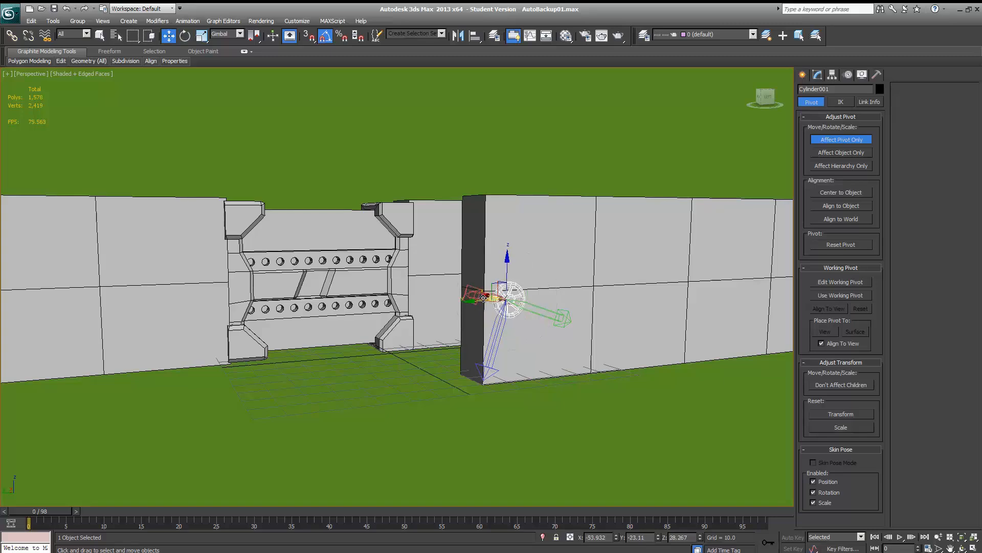
left_click_drag(472, 306, 381, 313)
key("ctrl+z")
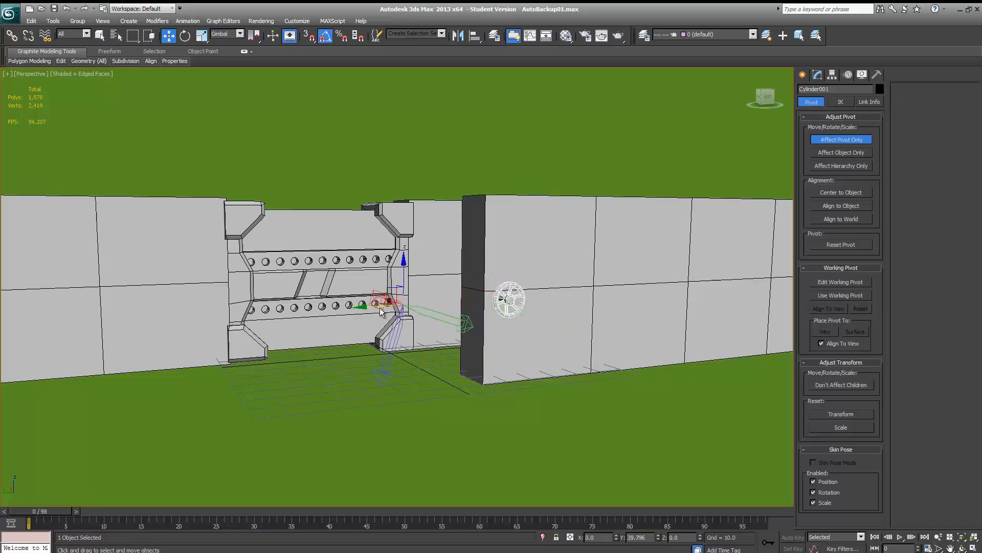
key("ctrl+z")
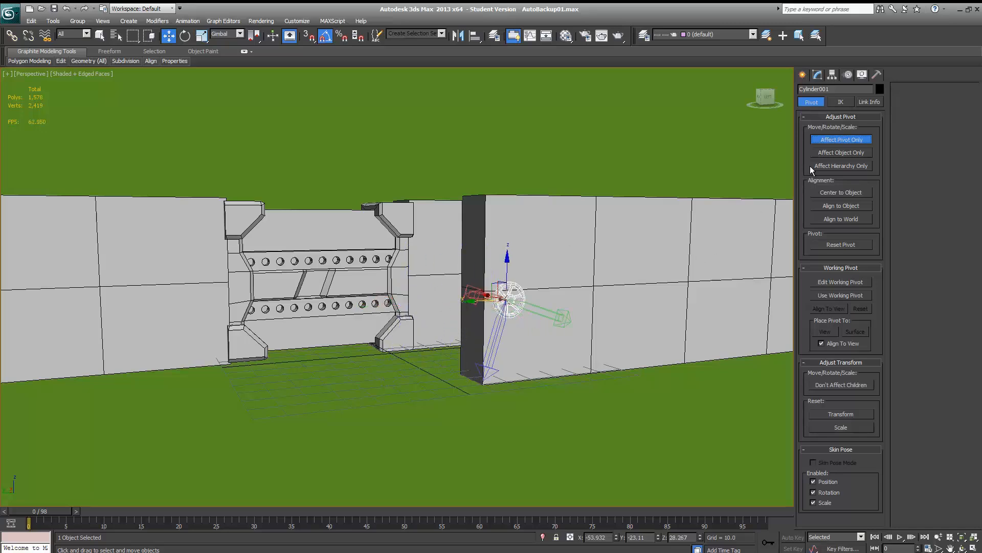
- Align the wheel's pivot to the object and set the reference coordinate system to World to compare the axes
left_click(850, 205)
middle_click_drag(92, 362, 118, 480)
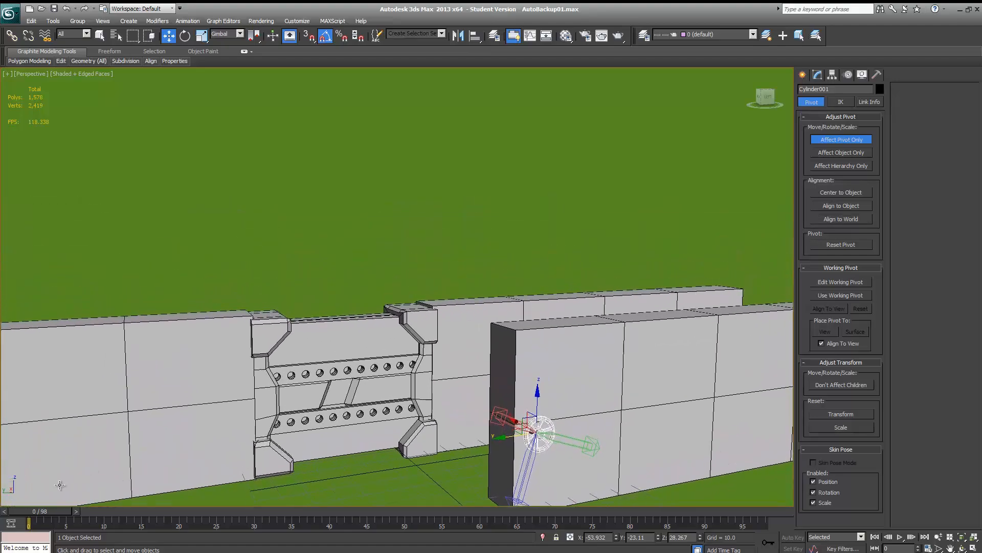
middle_click_drag(60, 485, 23, 488, "alt")
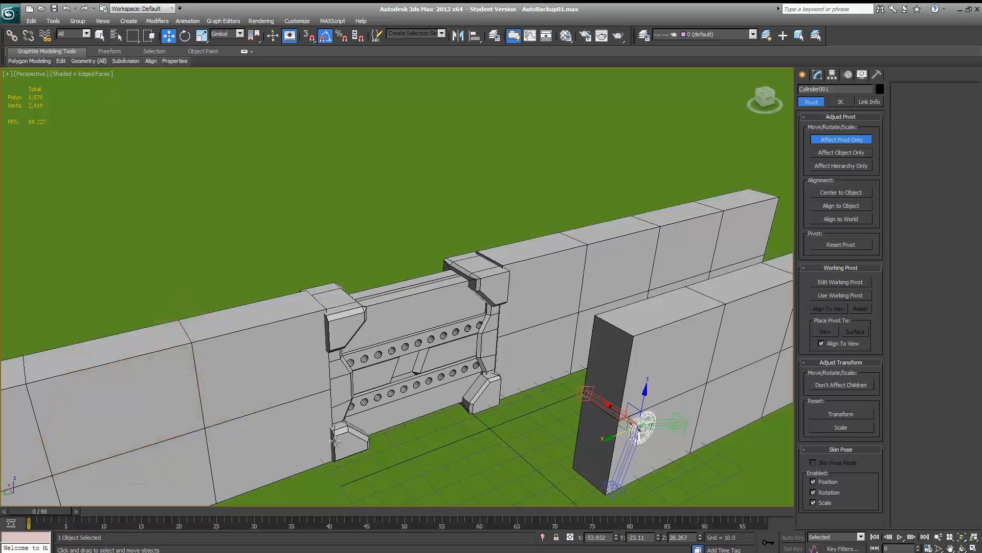
middle_click_drag(331, 312, 512, 204, "alt")
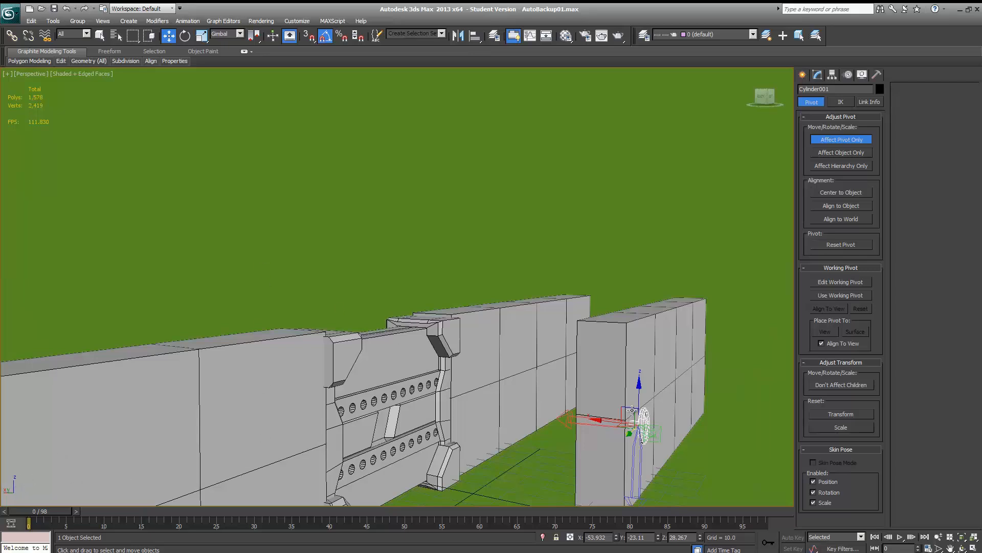
left_click(239, 34)
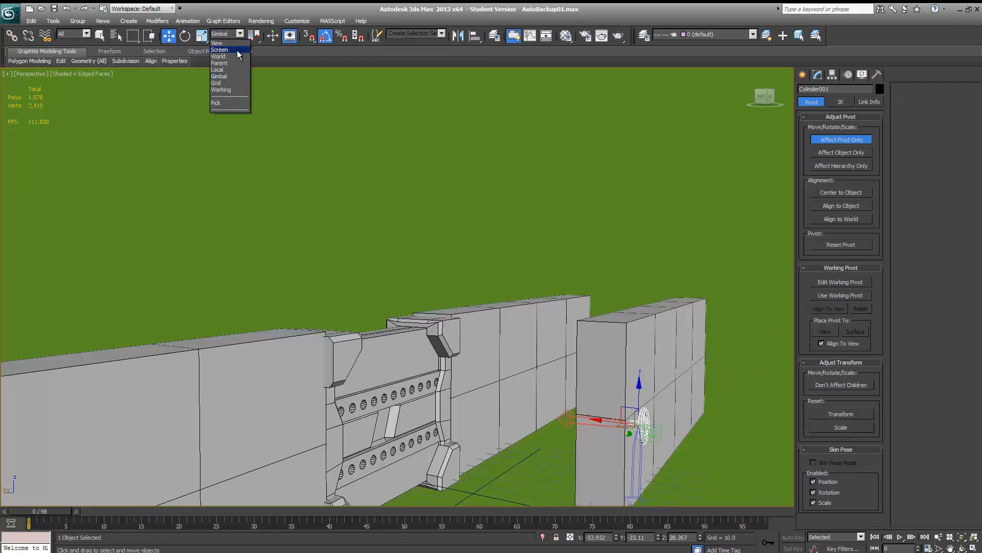
left_click(221, 56)
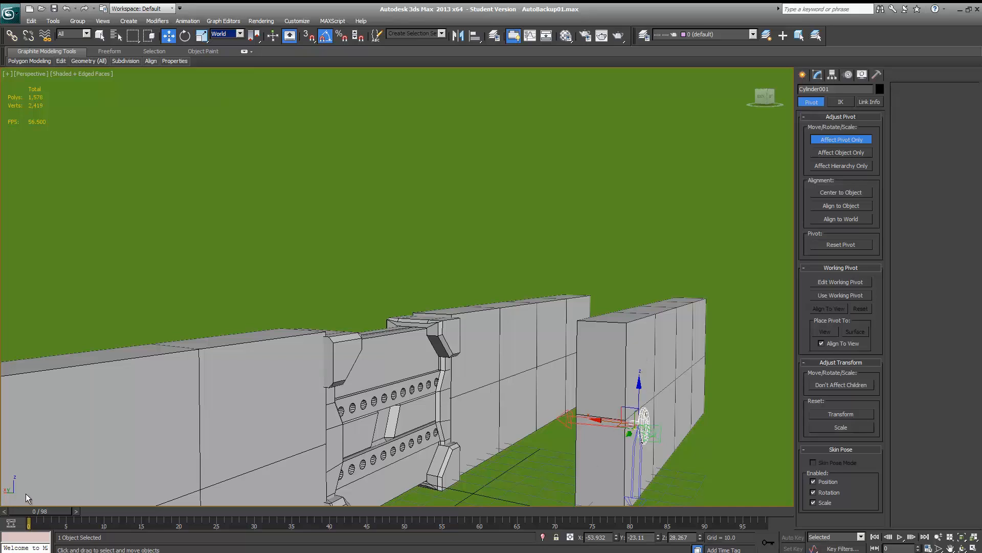
mouse_move(26, 497)
middle_mouse_down("alt")
mouse_move(45, 496)
mouse_move(19, 493)
middle_mouse_up("alt")
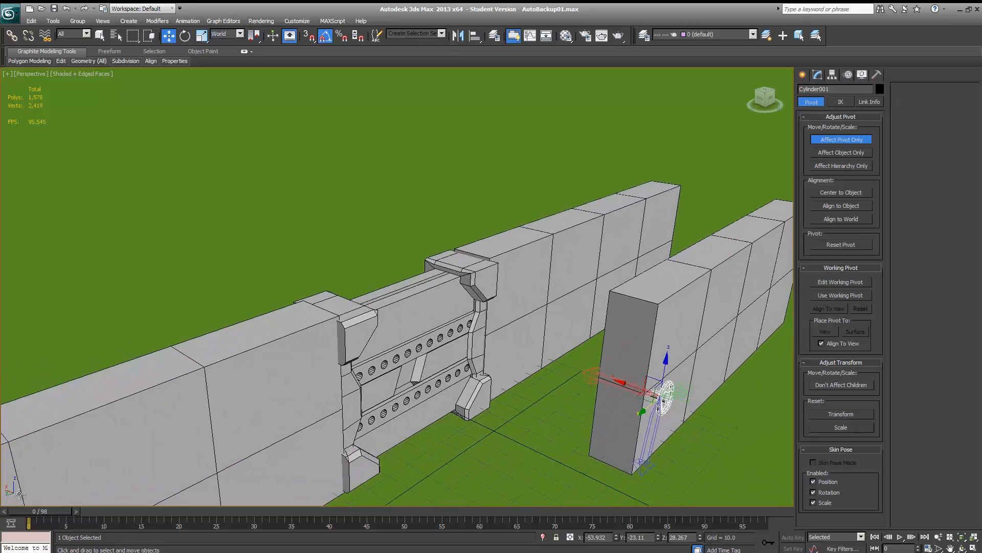
- Set the reference coordinate system to Local and align the wheel's pivot to the world axes
left_click(228, 34)
left_click(219, 69)
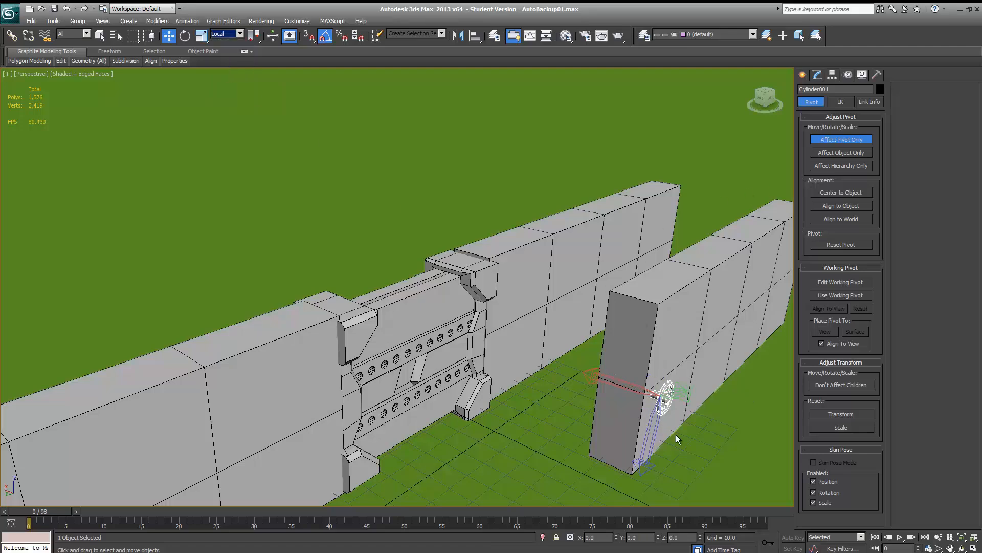
middle_click_drag(677, 439, 678, 264, "alt")
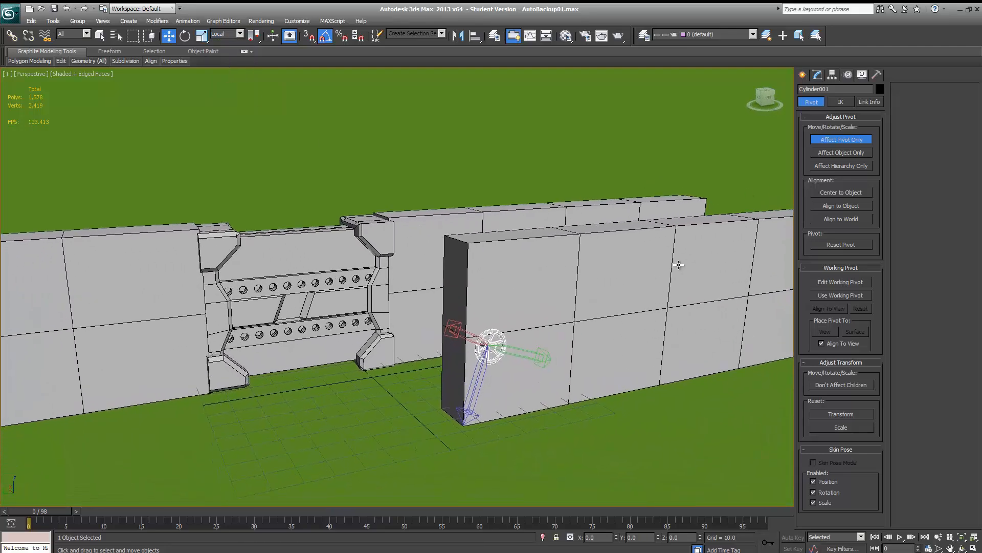
left_click(835, 219)
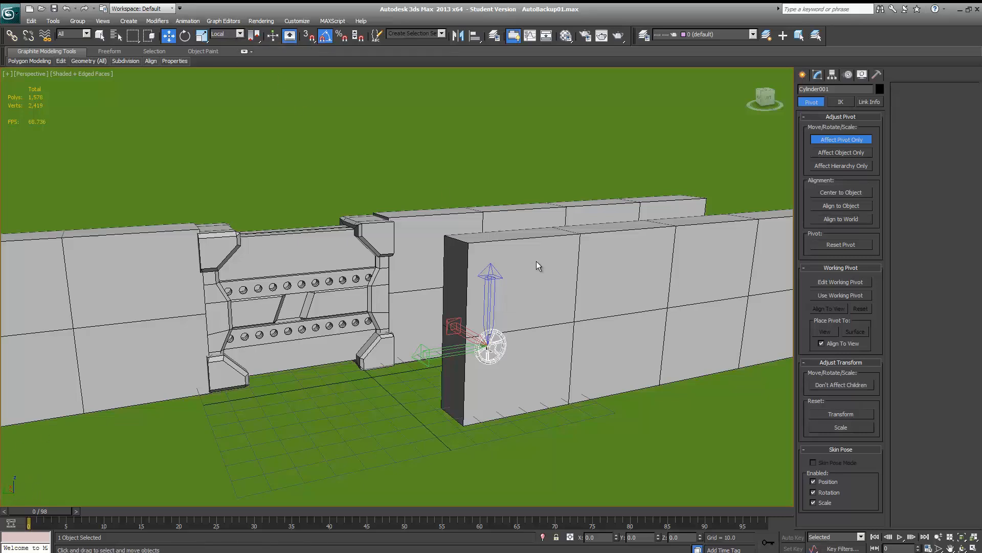
- Switch the reference coordinate system to World, turn off Affect Pivot Only, and set the coordinate system back to Local
left_click(240, 35)
left_click(235, 57)
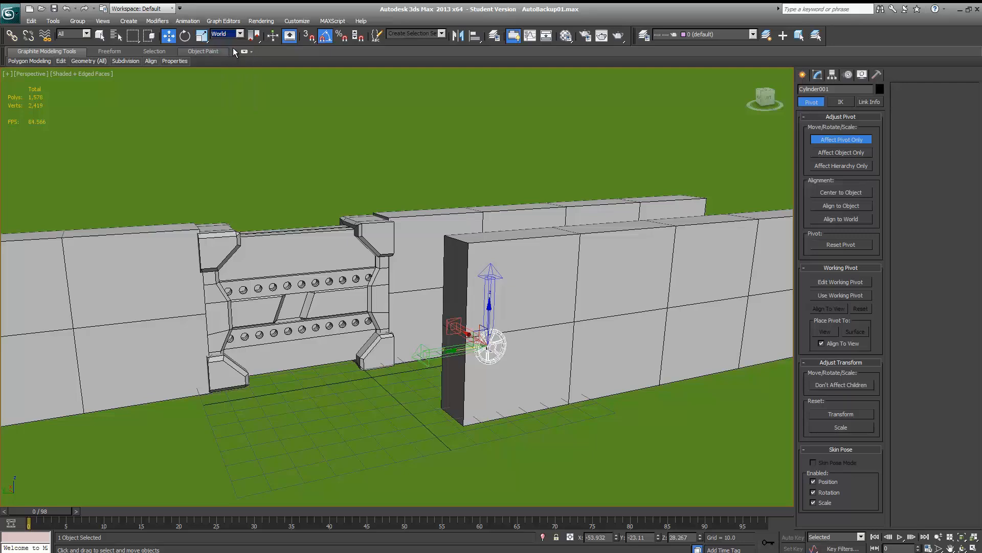
left_click(837, 142)
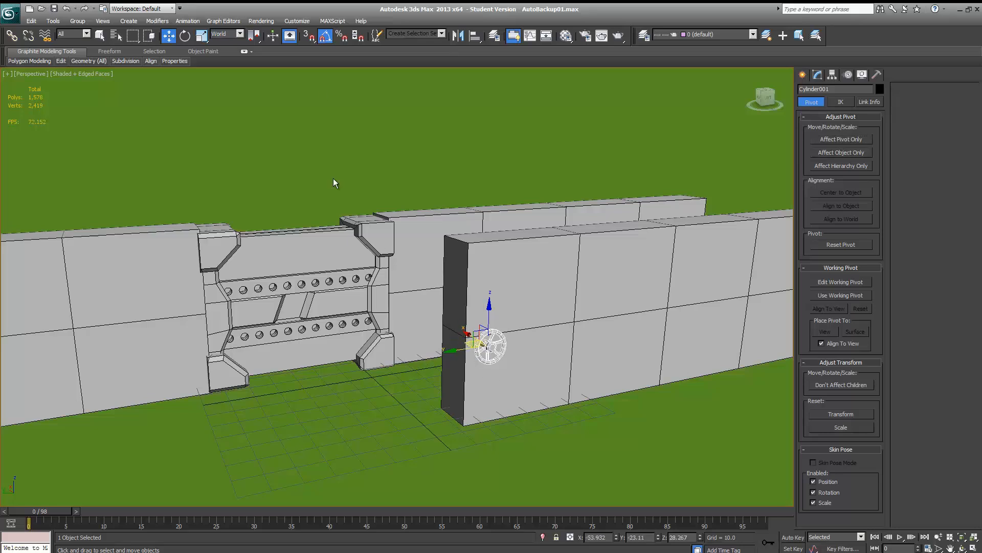
left_click(227, 34)
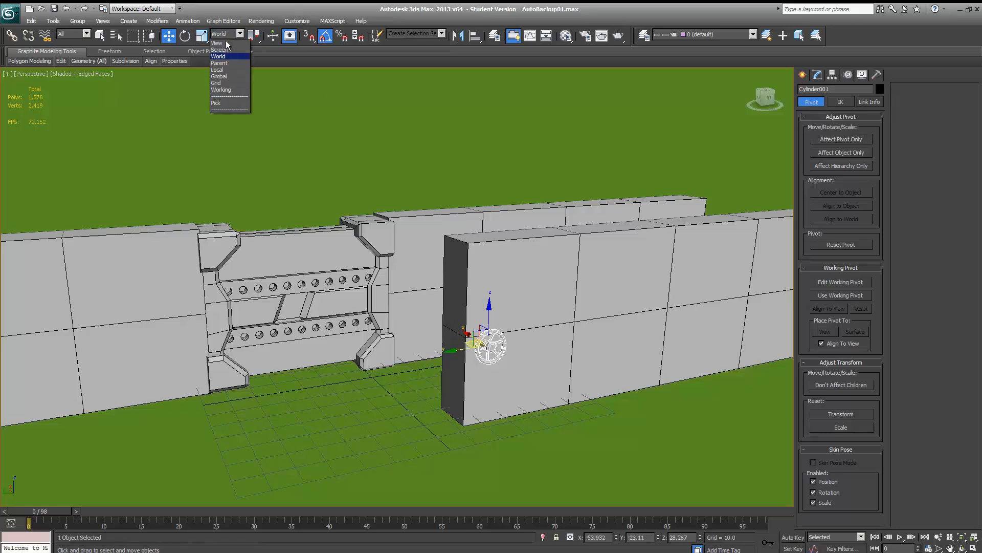
left_click(220, 70)
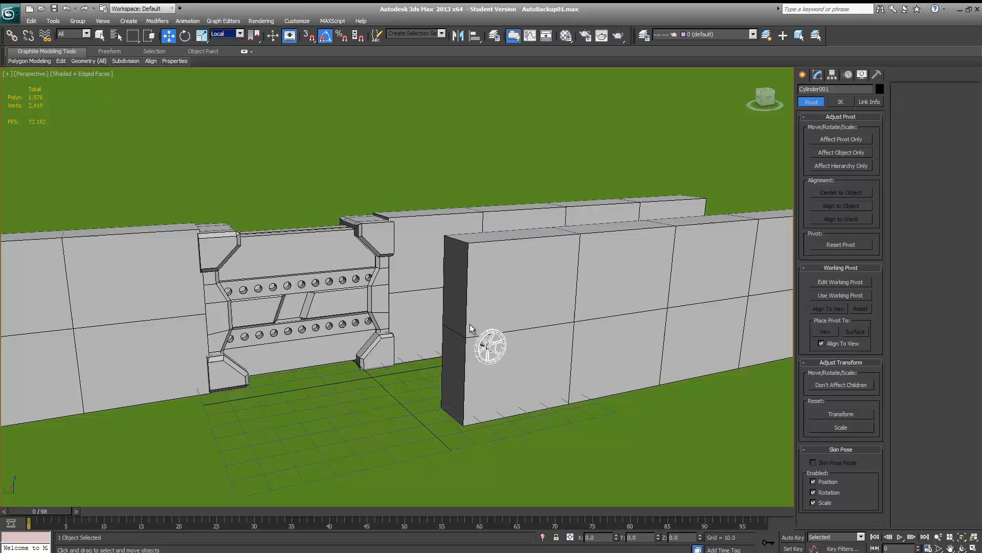
- In the wheel's transform locks, lock X movement and unlock Y movement, try moving the wheel, and undo the move
left_click(489, 351)
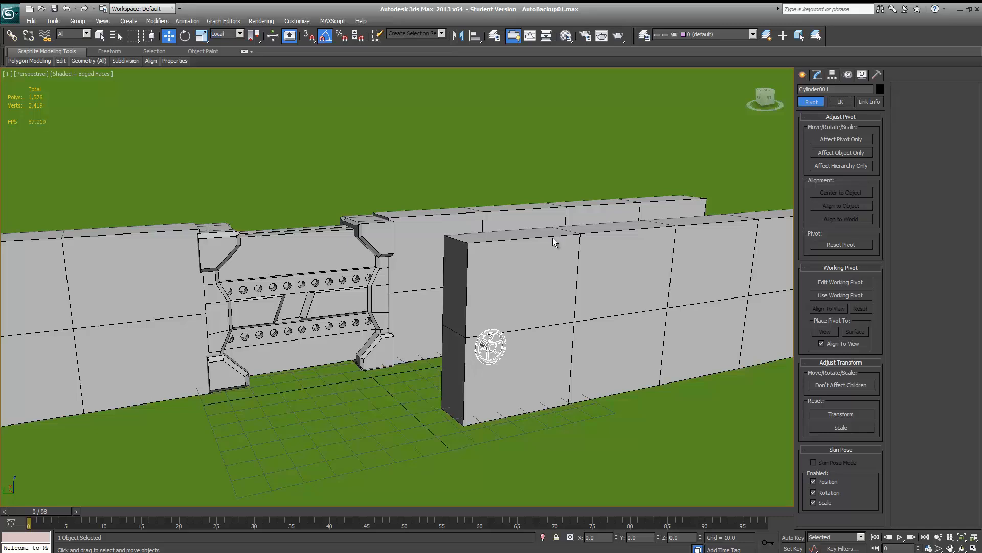
left_click(866, 103)
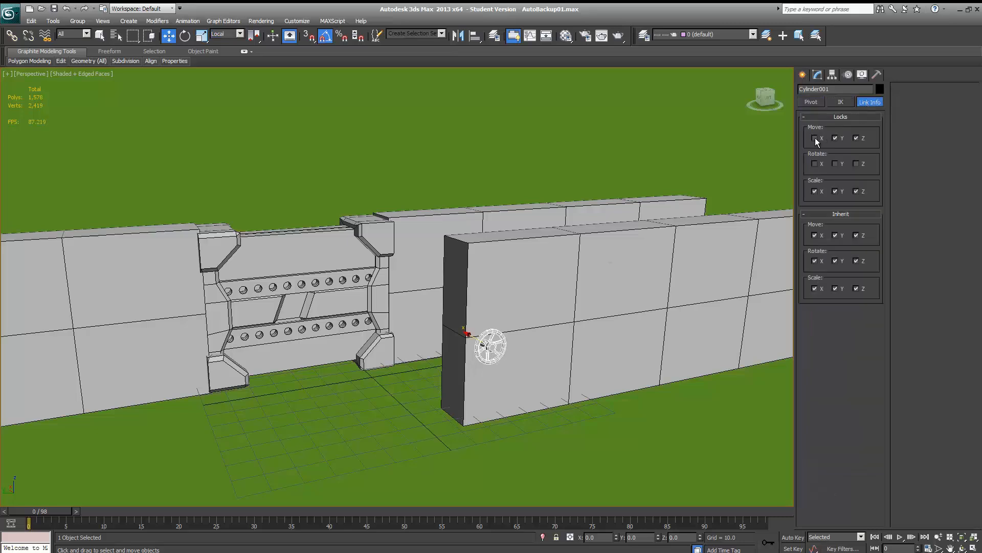
left_click(815, 139)
left_click(837, 138)
left_click(835, 138)
mouse_move(466, 346)
left_mouse_down()
mouse_move(444, 346)
mouse_move(509, 333)
mouse_move(455, 351)
left_mouse_up()
key("ctrl+z")
- Compare the wheel's move axes in the World and Local reference coordinate systems, finish on Local, and lock Y movement again
left_click(227, 34)
left_click(226, 57)
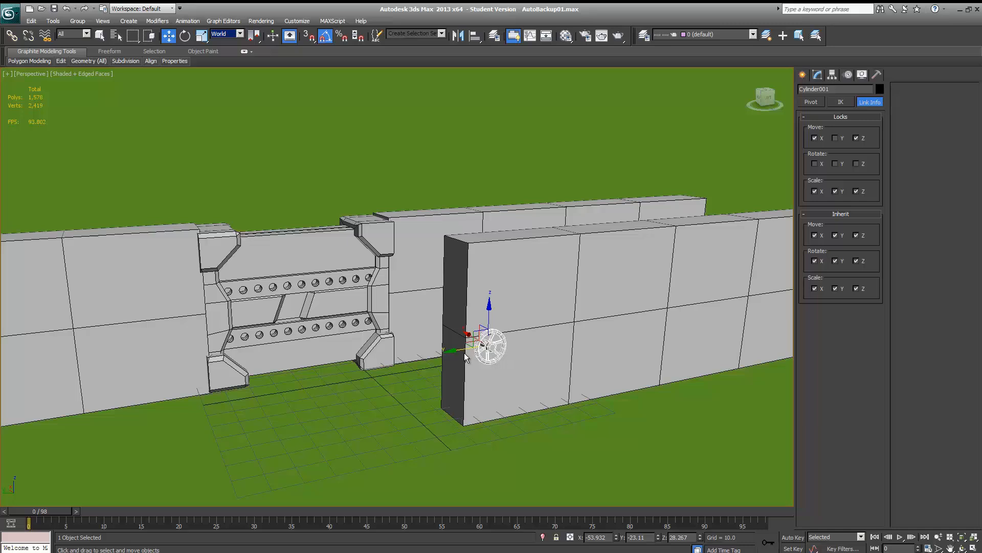
left_click(240, 34)
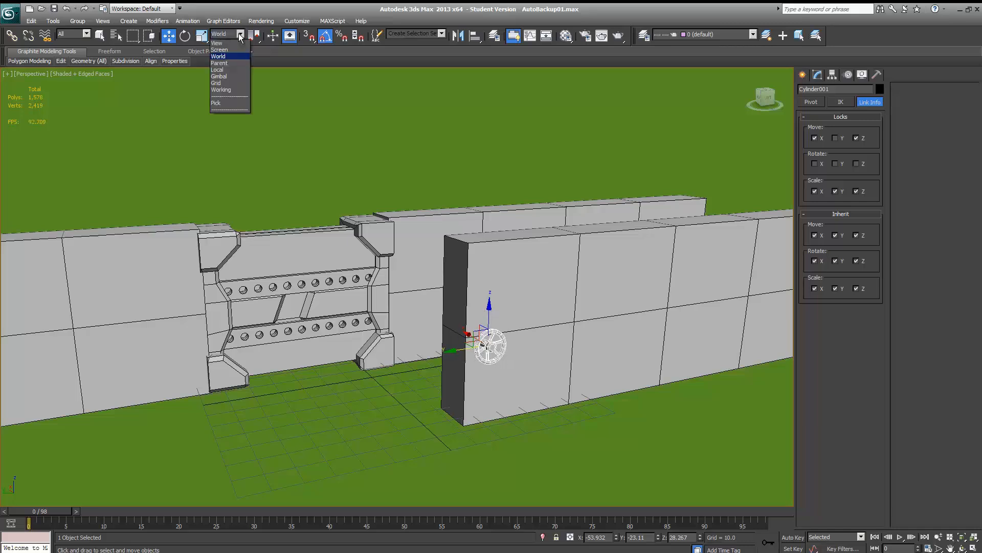
left_click(218, 69)
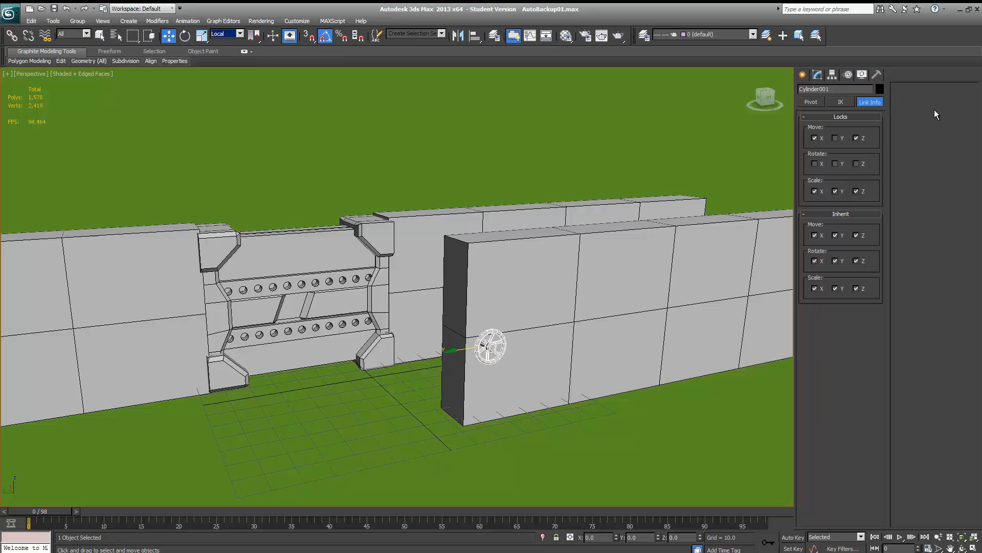
left_click(836, 139)
- Lock the wheel's rotation on X, Y and Z, try rotating it, cancel, and set the rotation coordinate system to Local
key("e")
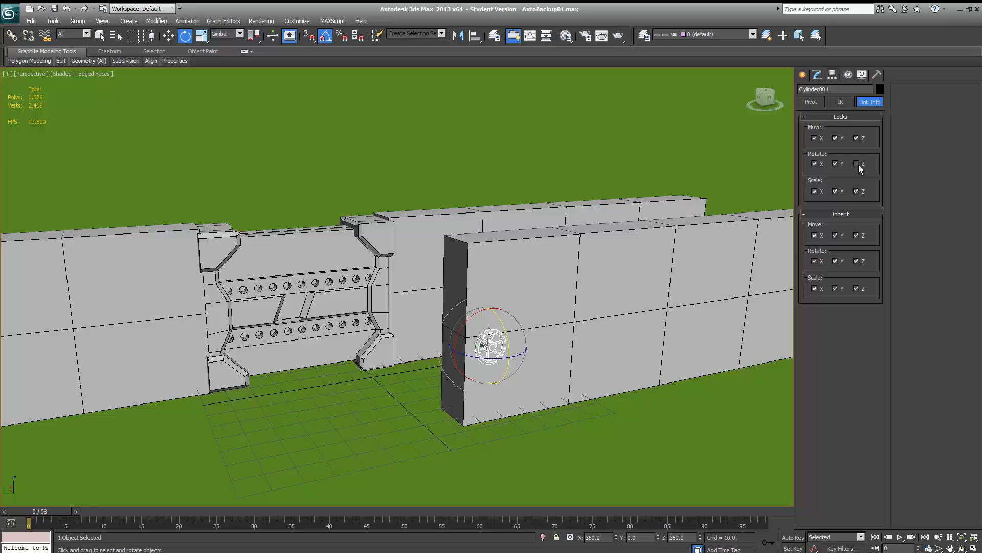
left_click_drag(508, 337, 552, 349)
right_click(498, 351)
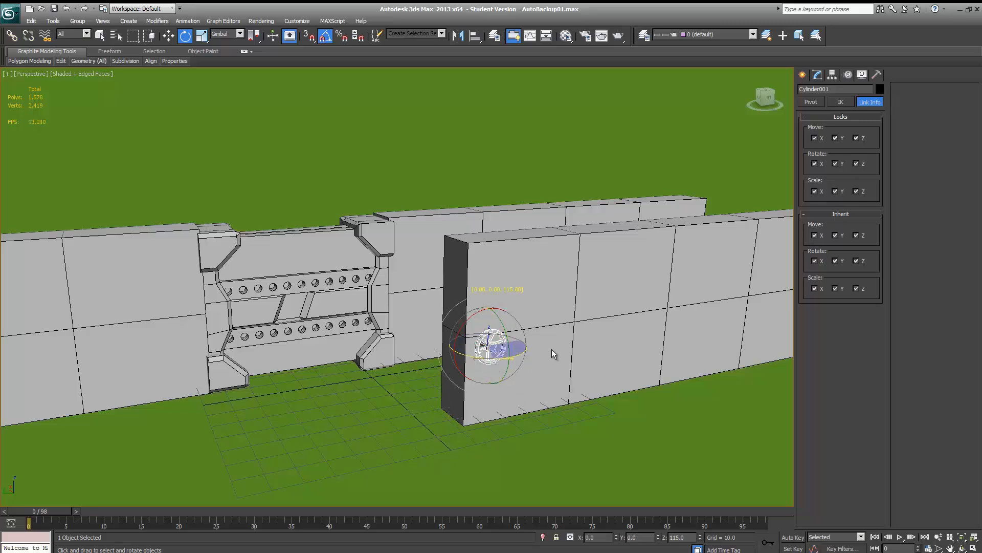
right_click(552, 349)
left_click(225, 34)
left_click(235, 69)
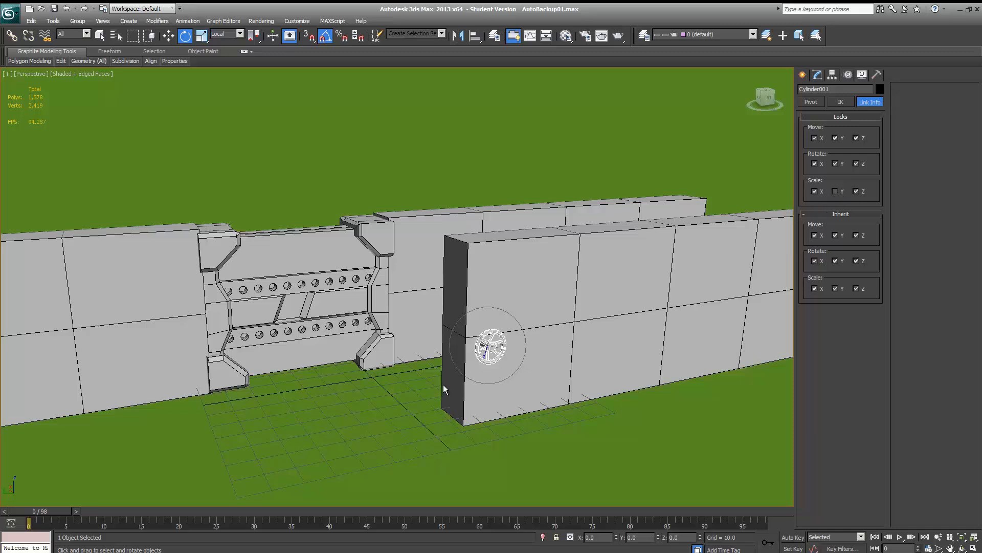
- Try scaling the wheel with its Y scale lock released, and undo the scaling
key("r")
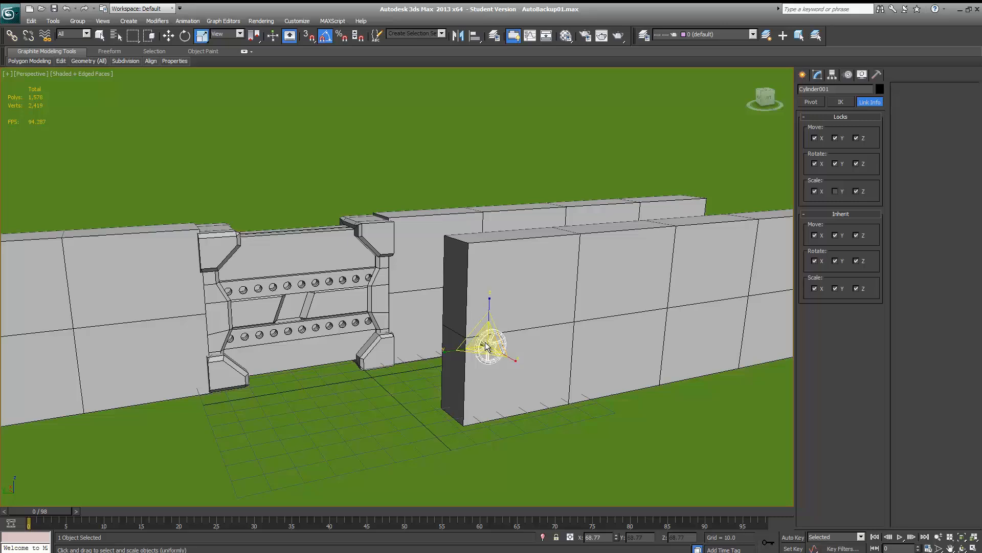
left_click_drag(486, 346, 443, 351)
key("ctrl+z")
- Look over the wheel's IK and pivot settings, and collapse the Position and Rotation branches of its assigned motion controllers
left_click(842, 101)
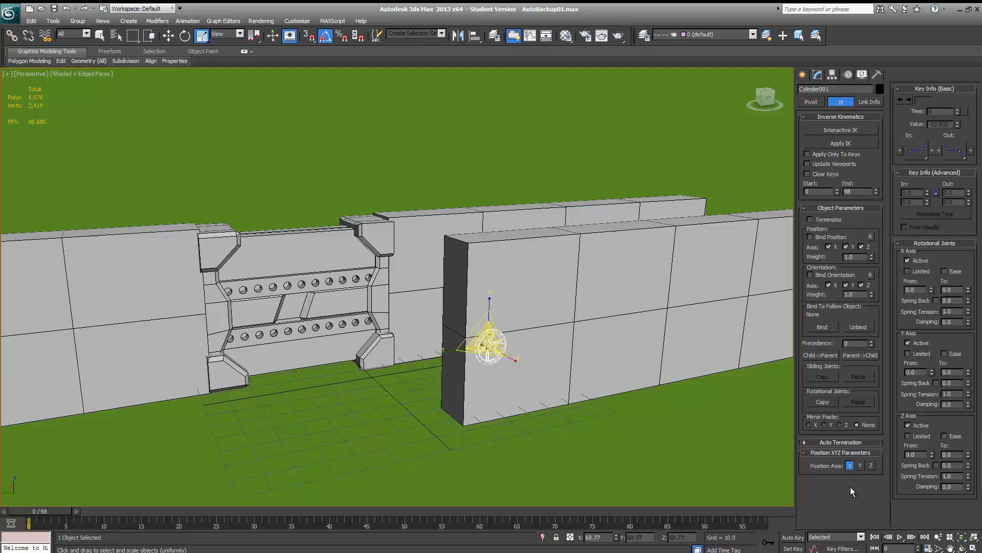
left_click(811, 102)
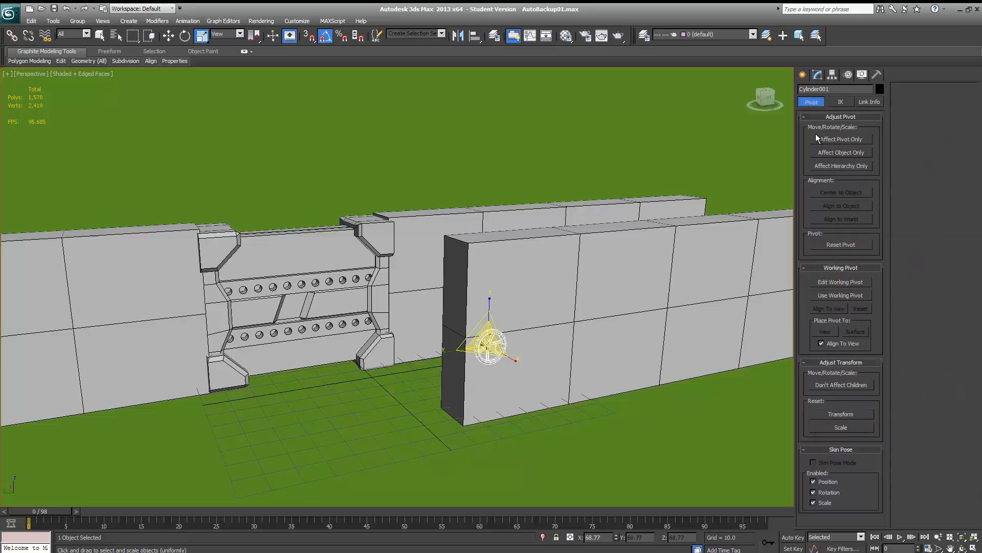
left_click(848, 75)
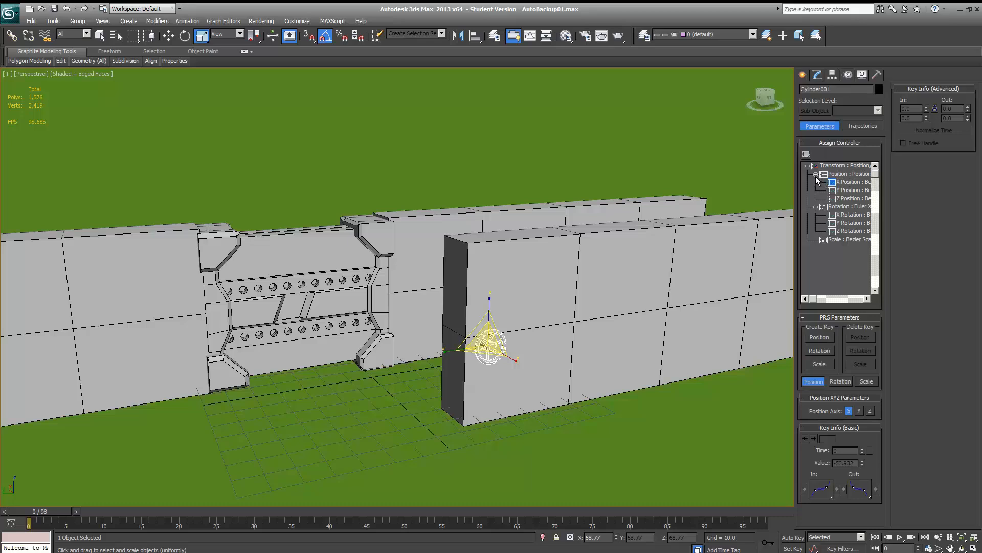
left_click(807, 166)
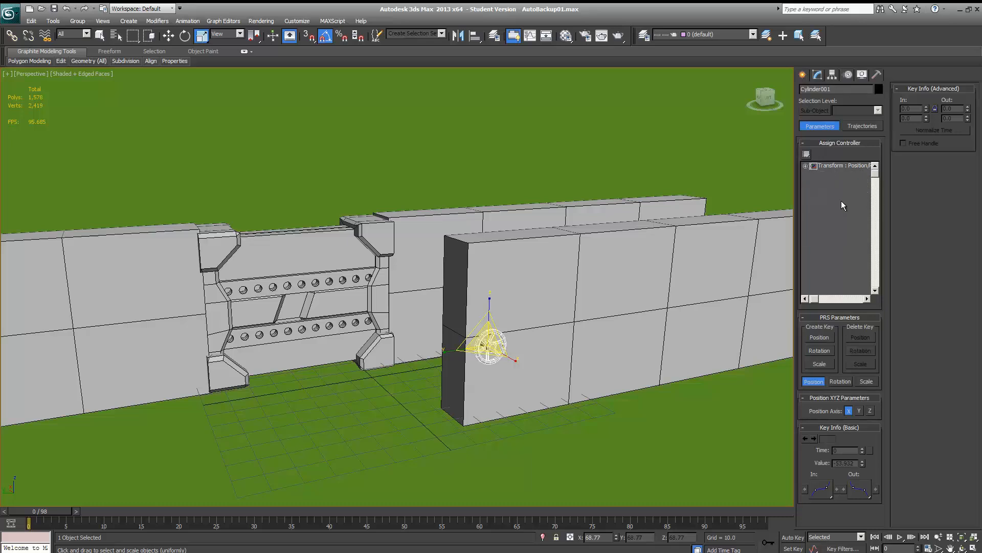
left_click(808, 166)
left_click(815, 174)
left_click(816, 182)
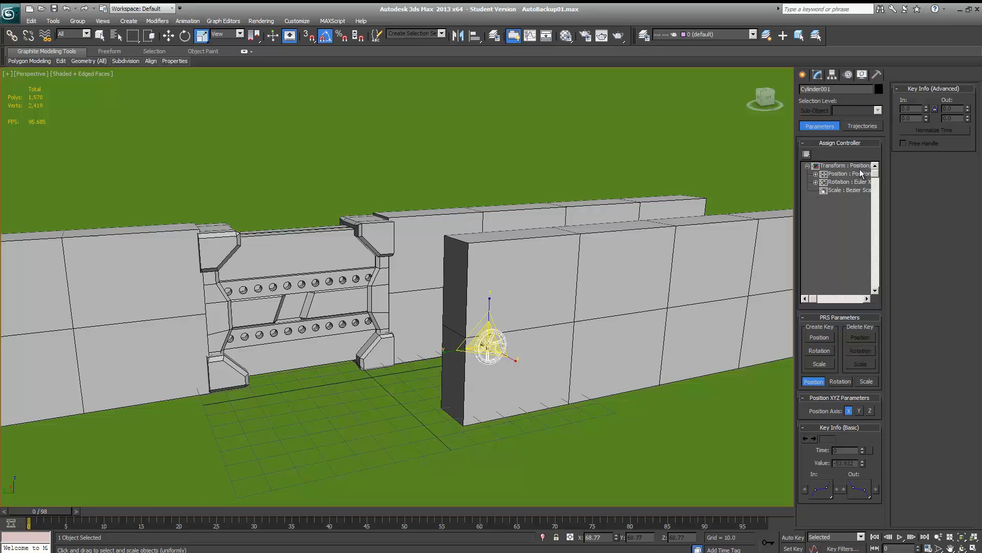
- Expand the wheel's Position and Rotation controllers to examine their individual X, Y and Z tracks, selecting Y Position
middle_click_drag(860, 173, 808, 174)
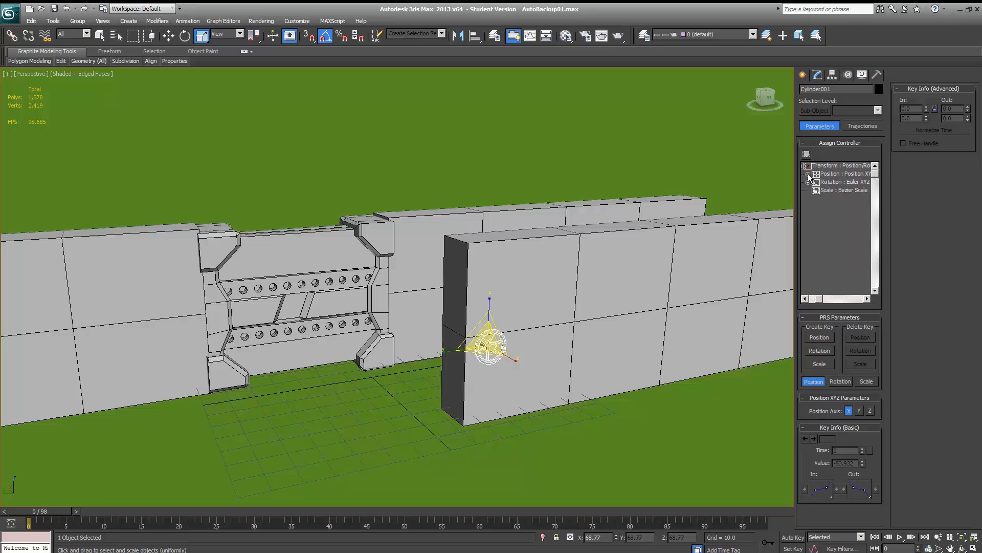
left_click(808, 175)
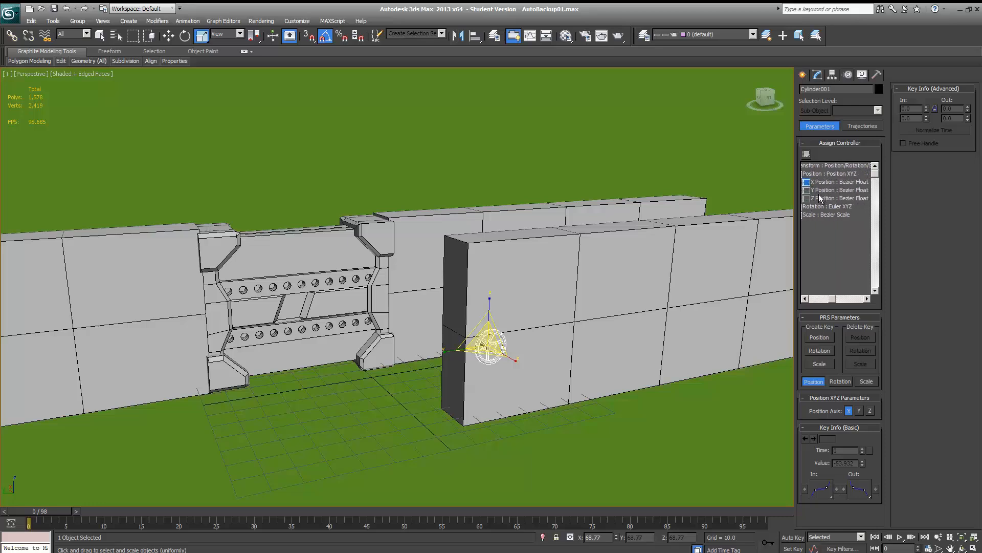
left_click(851, 190)
left_click_drag(830, 222, 806, 220)
left_click(803, 207)
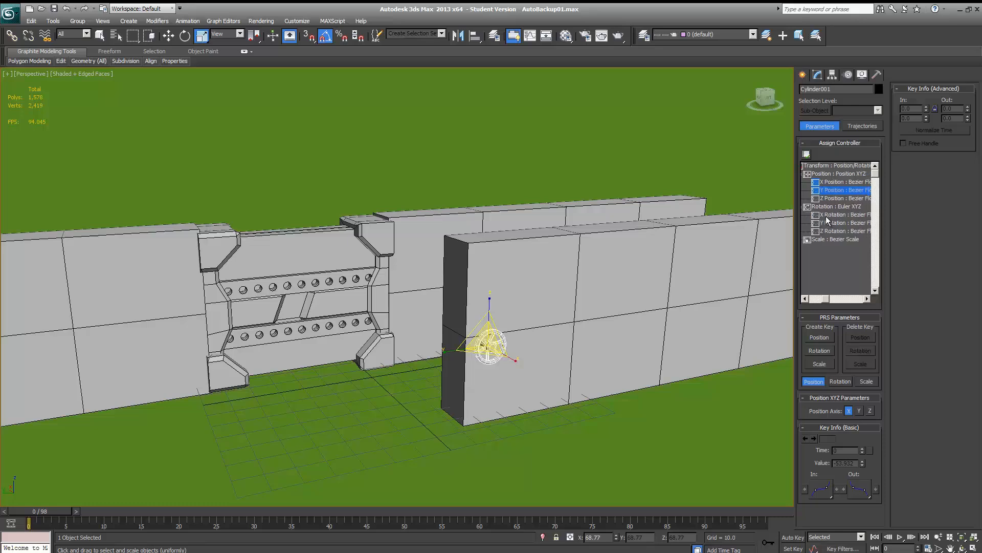
middle_click_drag(826, 216, 819, 220)
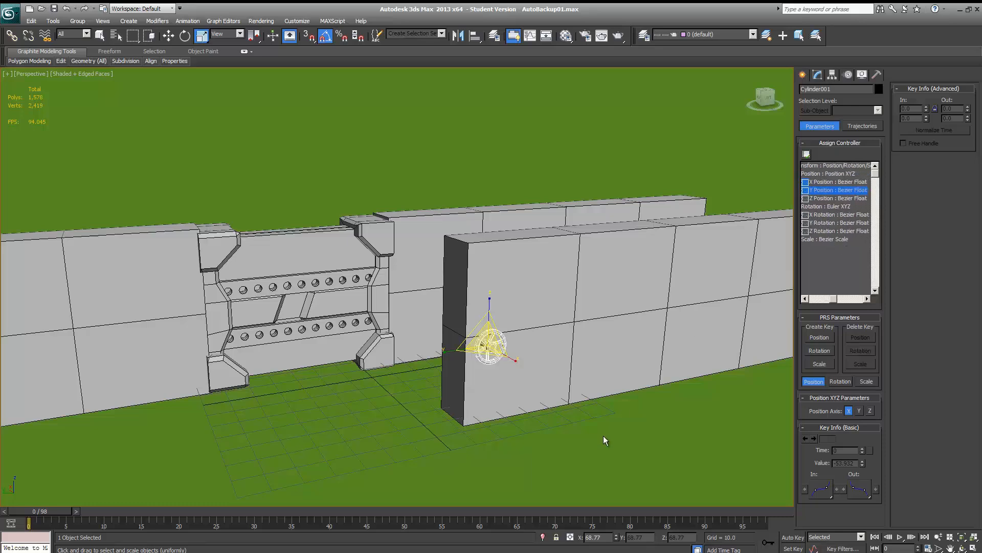
- Unlock only the wheel's X rotation, activate Rotate, and return to the wheel's motion controllers
left_click(832, 76)
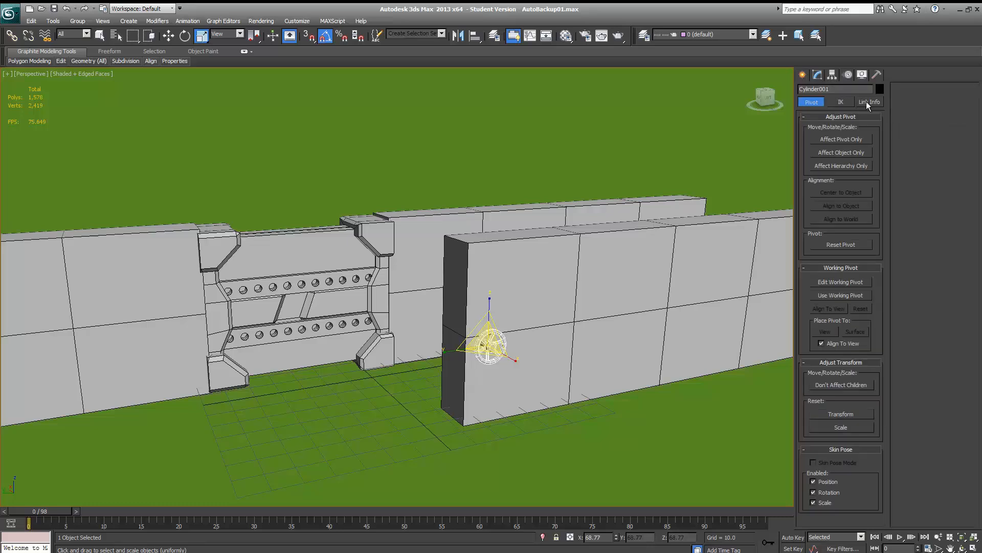
left_click(868, 102)
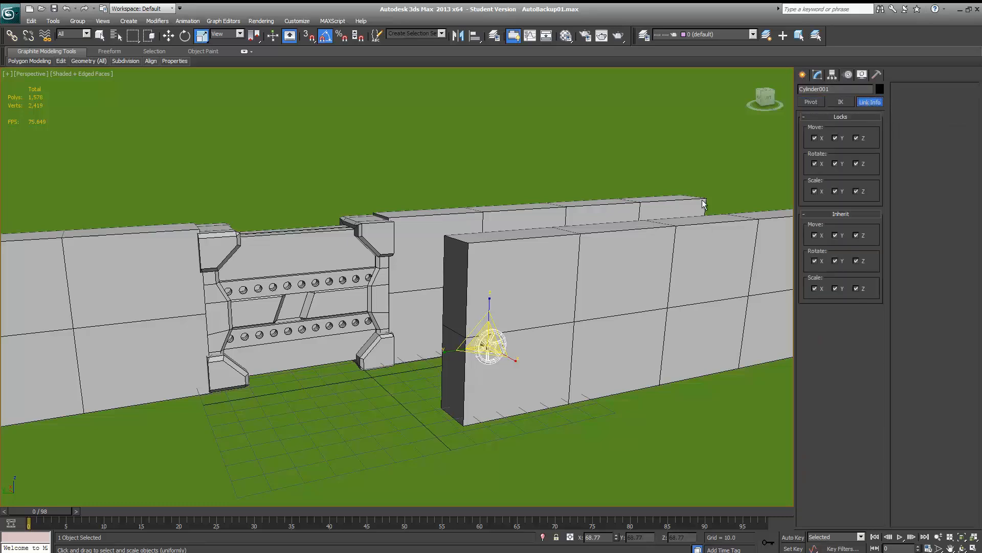
left_click(815, 165)
key("e")
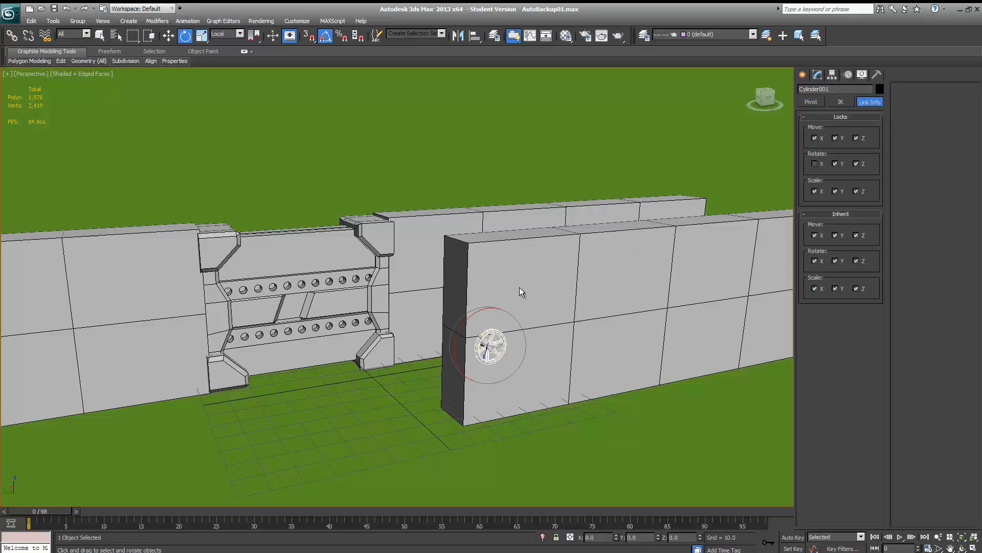
left_click(848, 74)
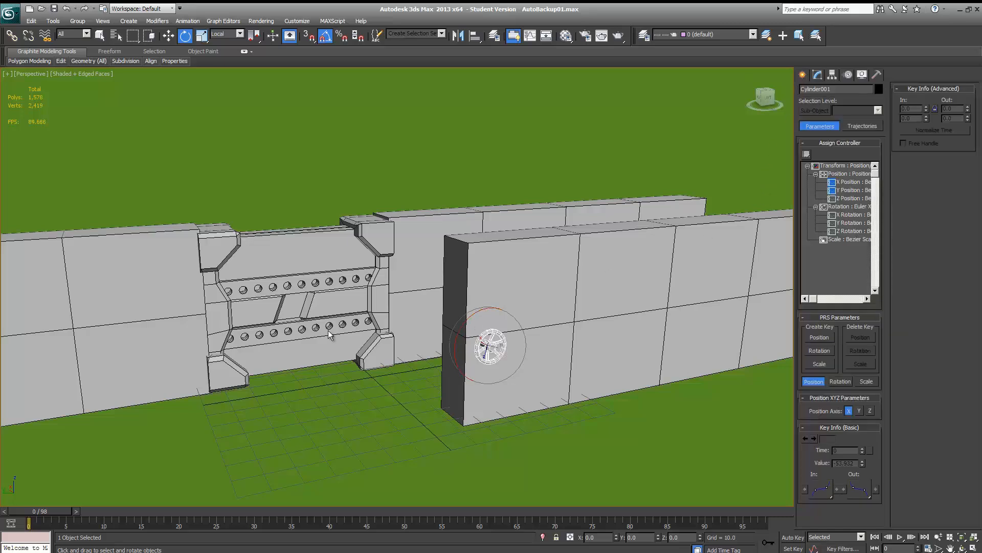
- Select the gate's lower perforated bar, activate Move, and switch its X and Y movement locks on and off again
left_click(301, 335)
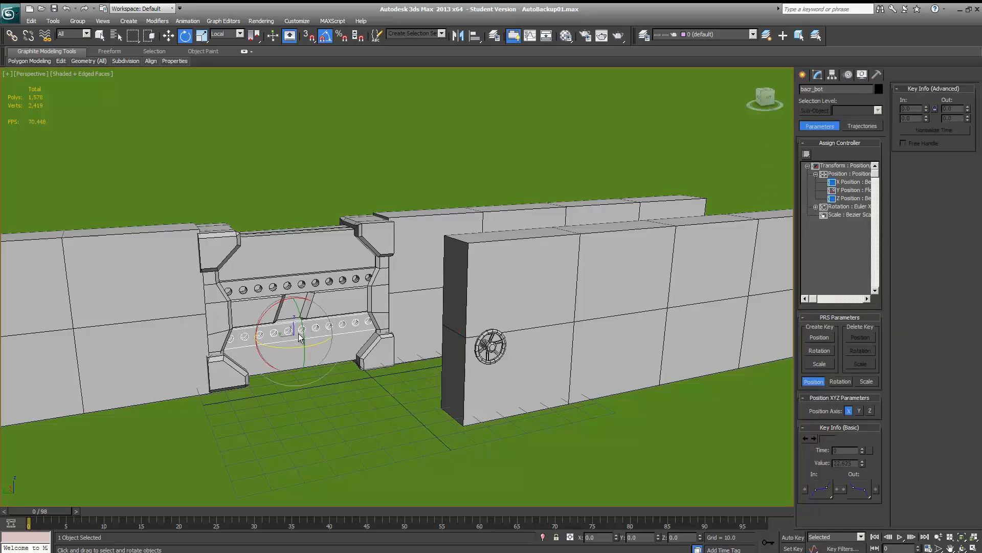
key("w")
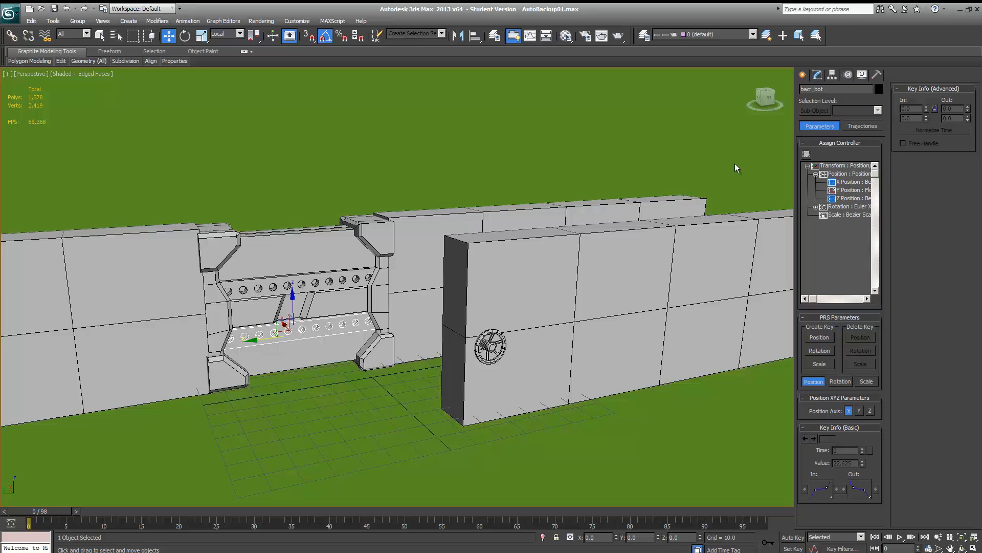
left_click(832, 74)
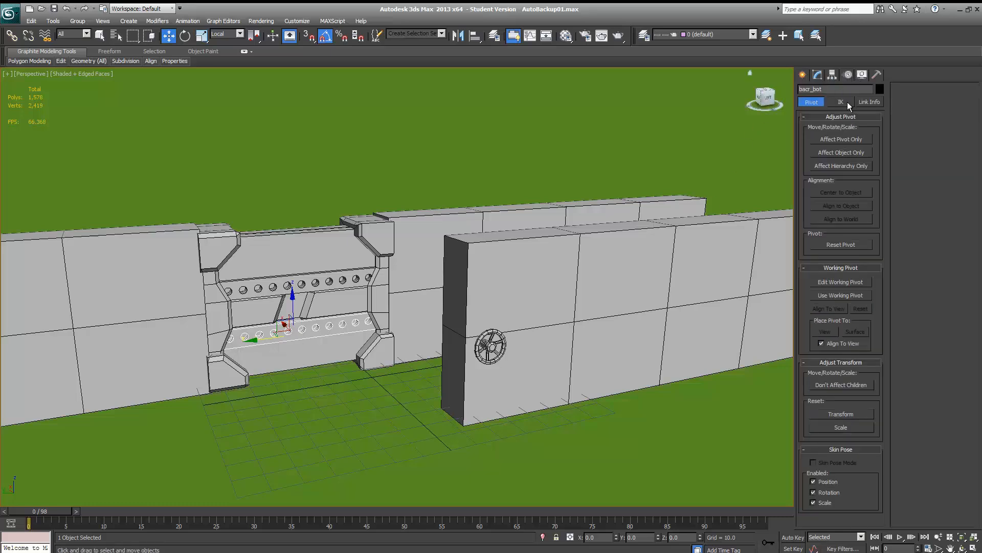
left_click(867, 102)
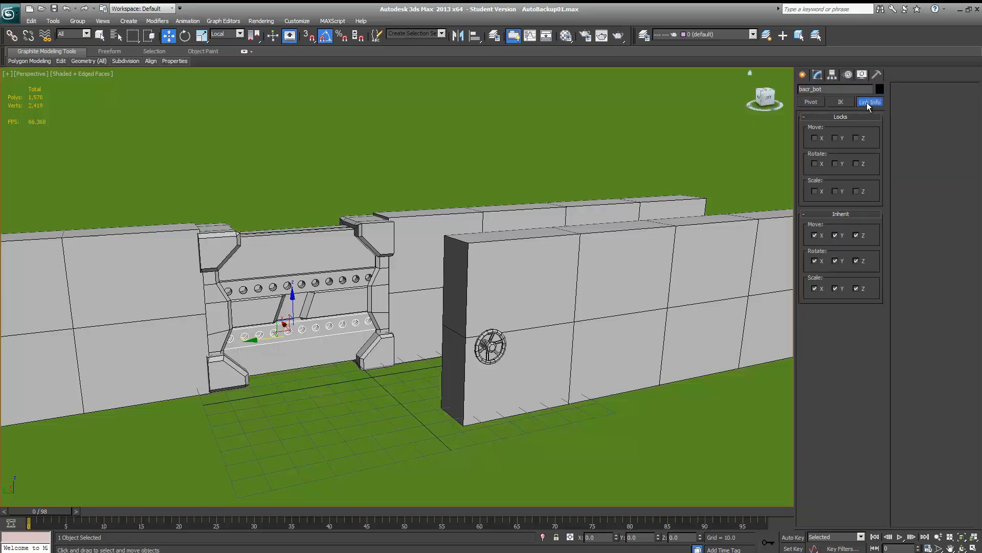
left_click(815, 138)
left_click(815, 139)
left_click(836, 139)
left_click(837, 138)
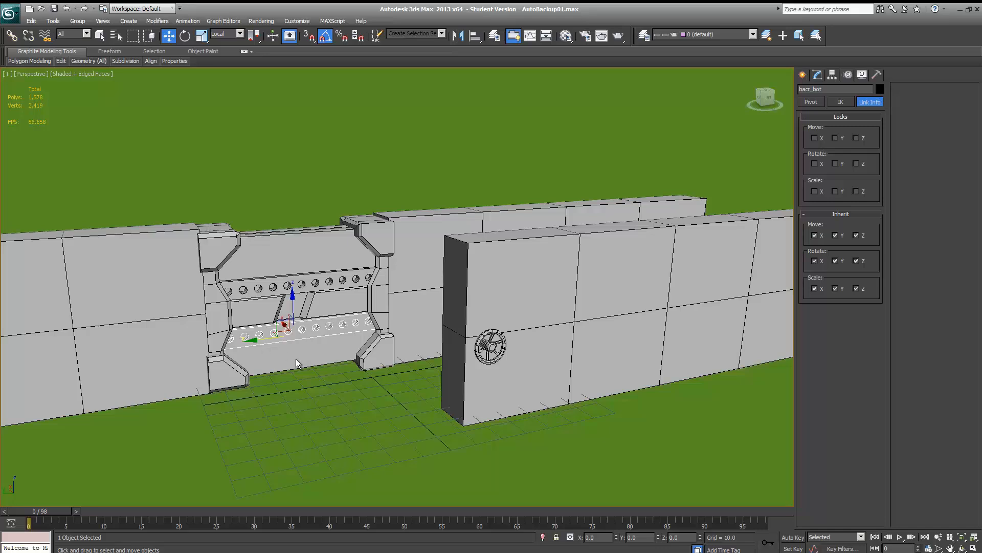
- Inspect the lower gate bar's position controllers, select Z Position, and try moving the bar vertically
left_click(848, 75)
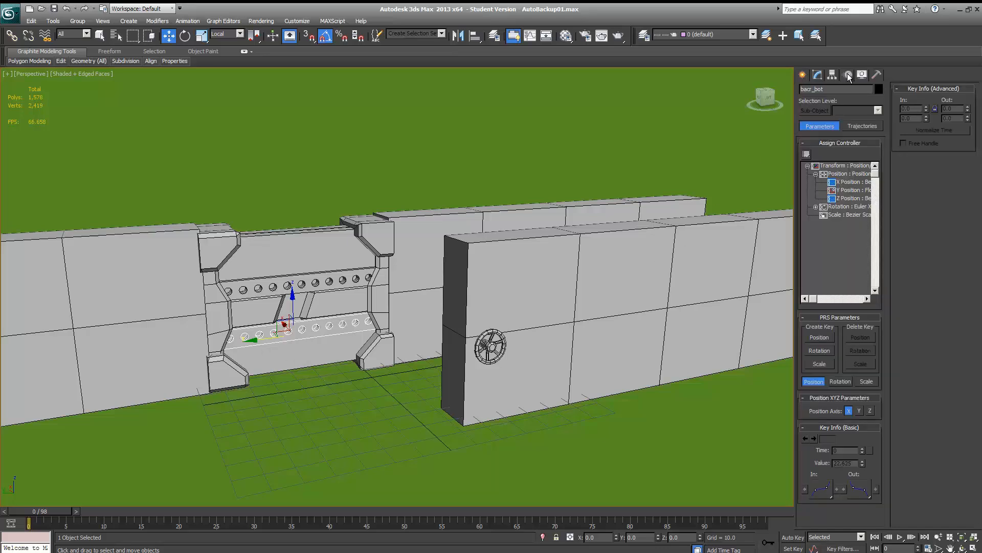
left_click(842, 184)
left_click(835, 175)
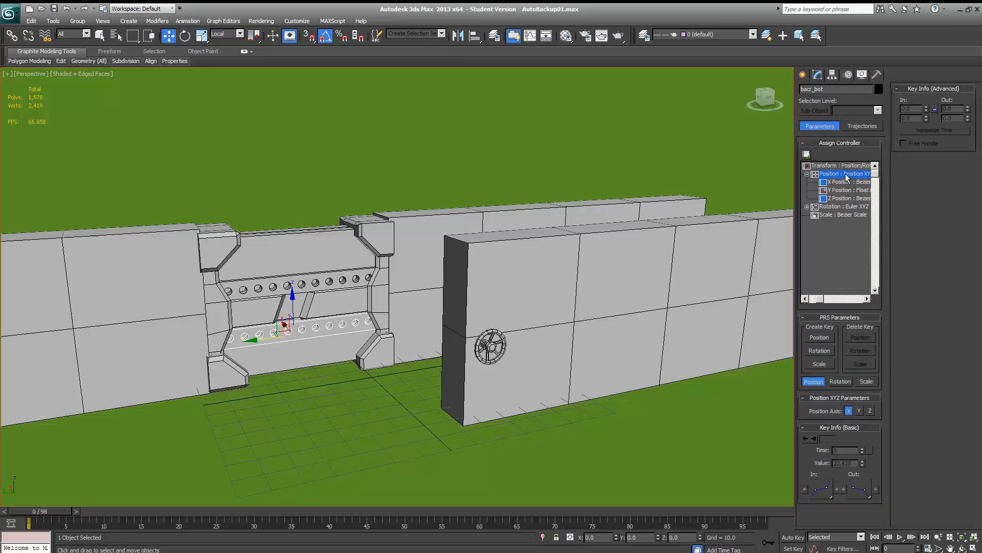
left_click(834, 198)
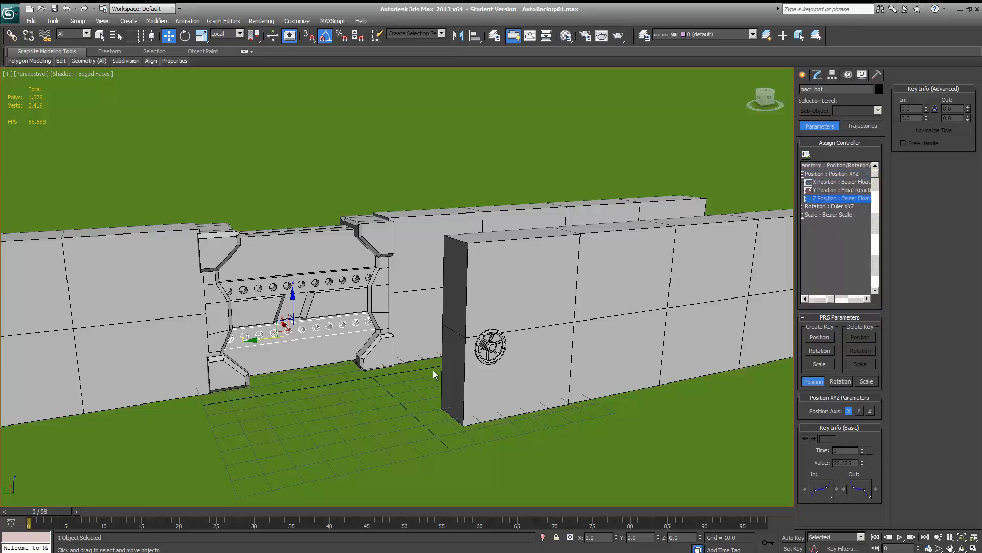
left_click_drag(294, 313, 309, 339)
- Select the lower gate bar's Y Position Float Reaction controller and try moving the bar along its Y axis
middle_click_drag(829, 206, 822, 207)
left_click(825, 192)
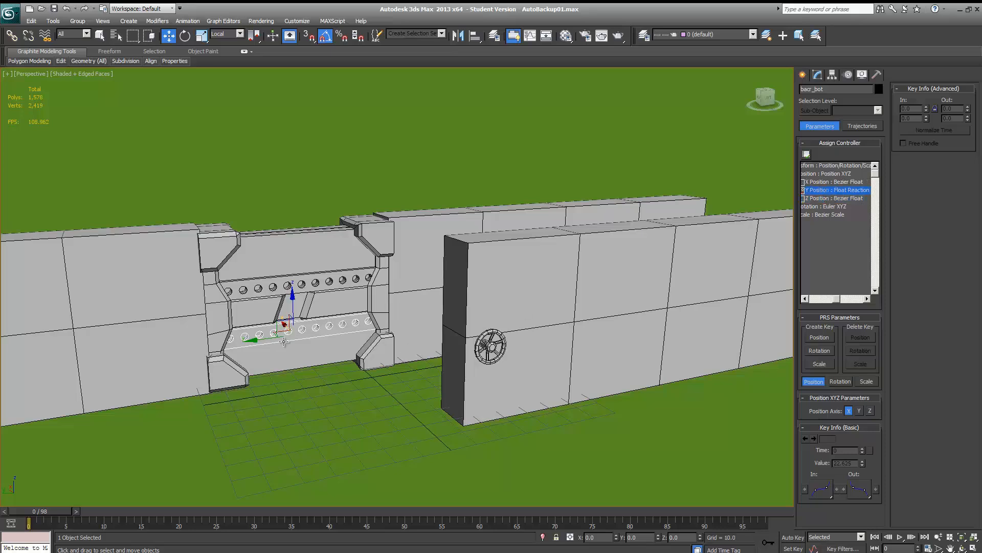
left_click_drag(245, 343, 277, 342)
- Select the wheel, compare its rotate and move axes up close, and set the move reference coordinate system to World
left_click(491, 349)
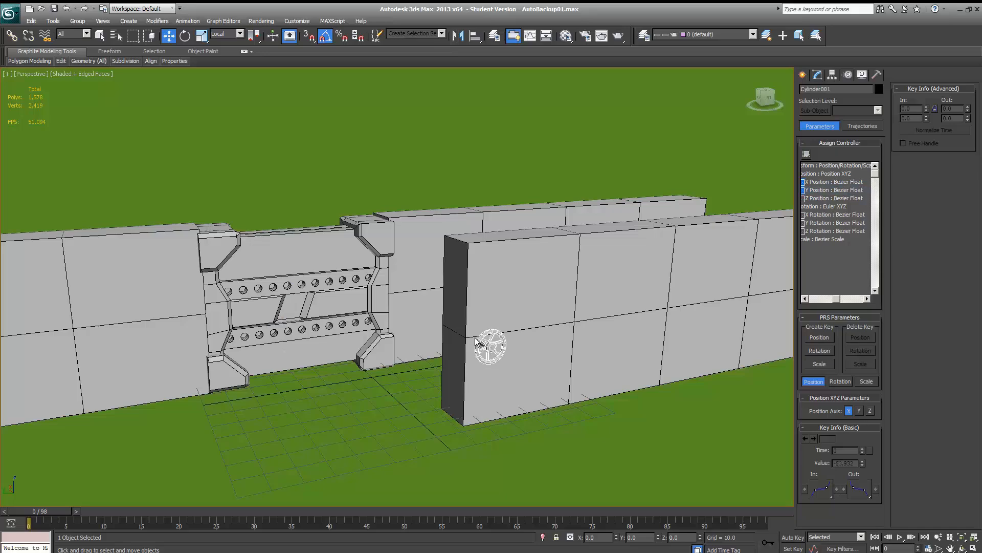
key("e")
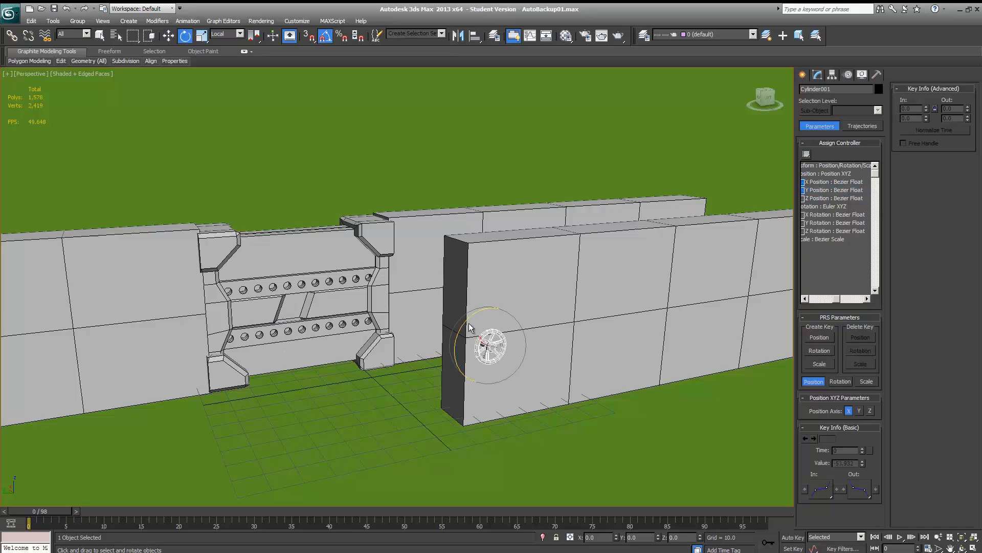
scroll(468, 323, "up", 6)
middle_click_drag(456, 261, 479, 233)
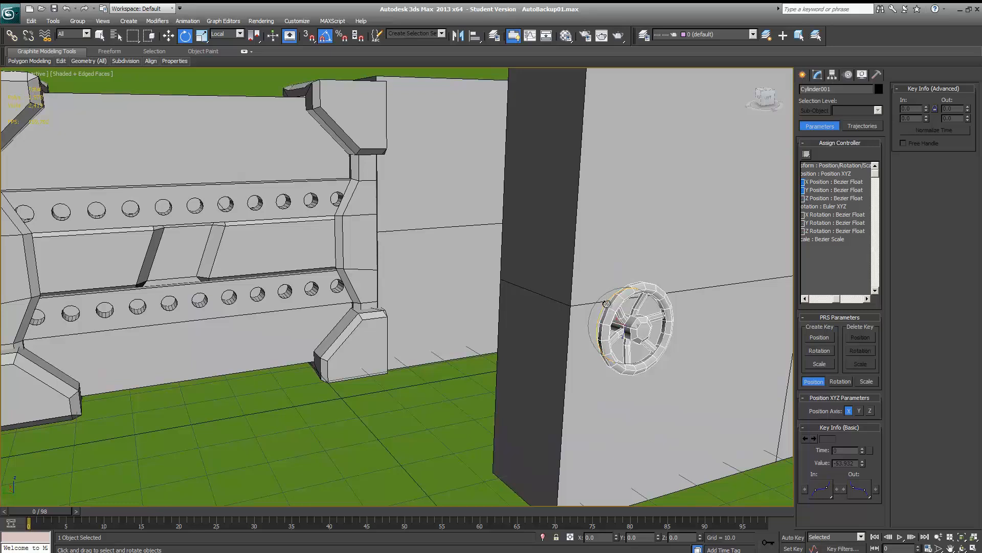
key("w")
left_click(227, 33)
left_click(230, 56)
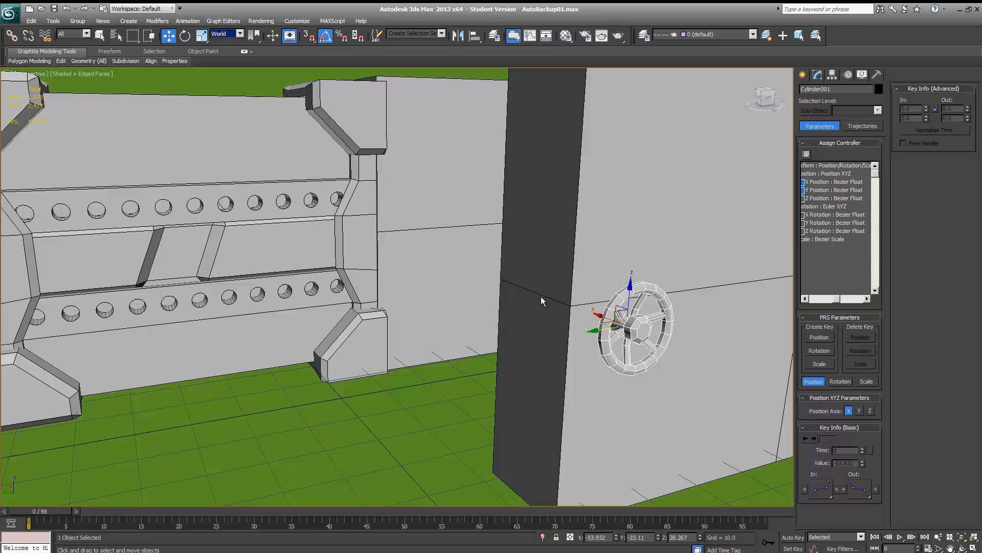
- Rotate the wheel back and forth about its local X axis
middle_click_drag(629, 330, 625, 283, "alt")
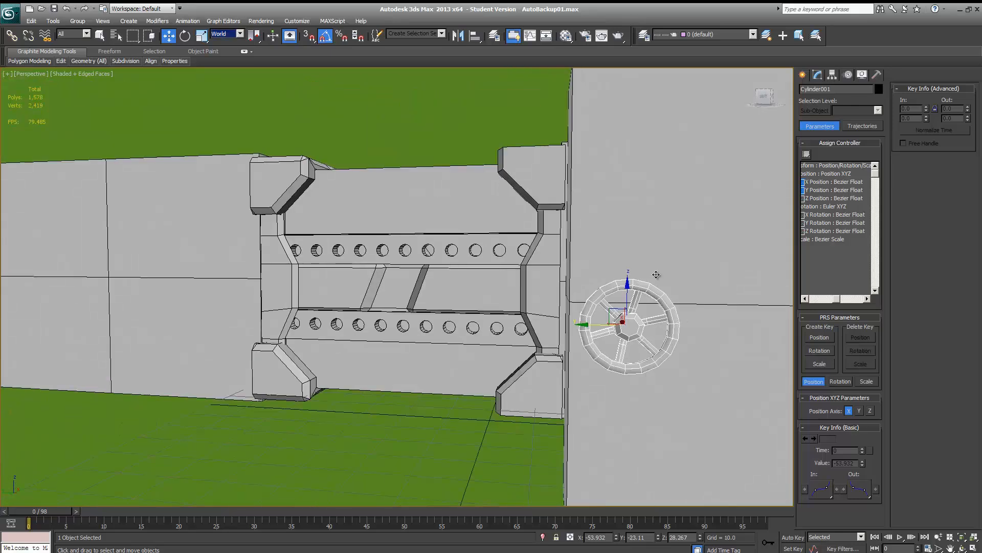
middle_click_drag(613, 329, 614, 323, "alt")
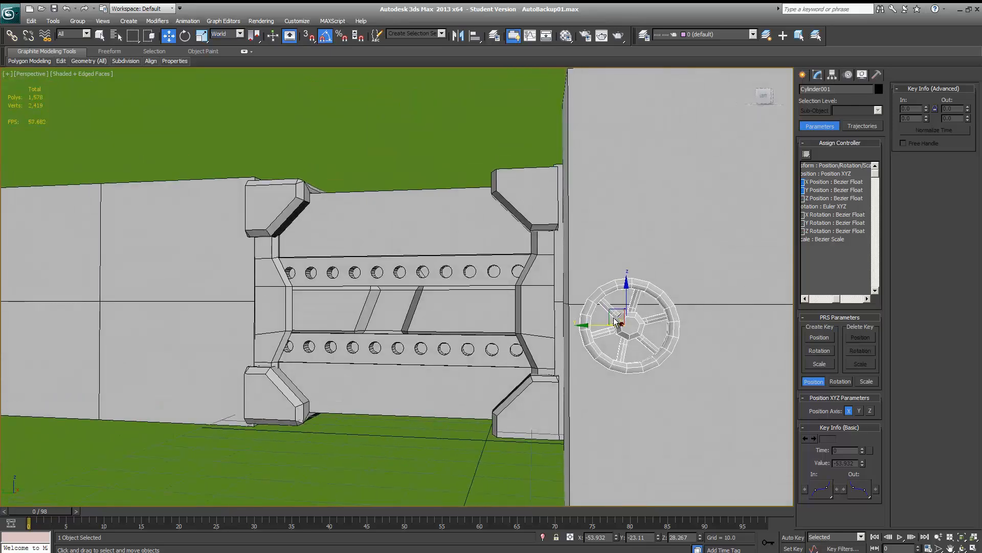
key("e")
left_click_drag(594, 306, 513, 105)
left_click_drag(505, 211, 647, 404)
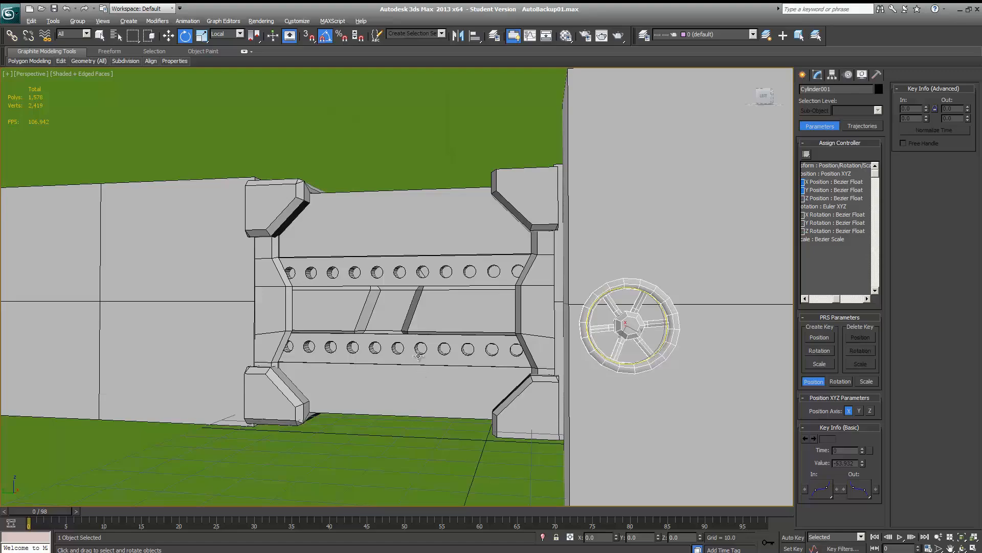
- Examine the gate's parts by selecting its lower and upper perforated bars and the door panel one after another
middle_click_drag(420, 359, 481, 388, "alt")
left_click(196, 281)
key("z")
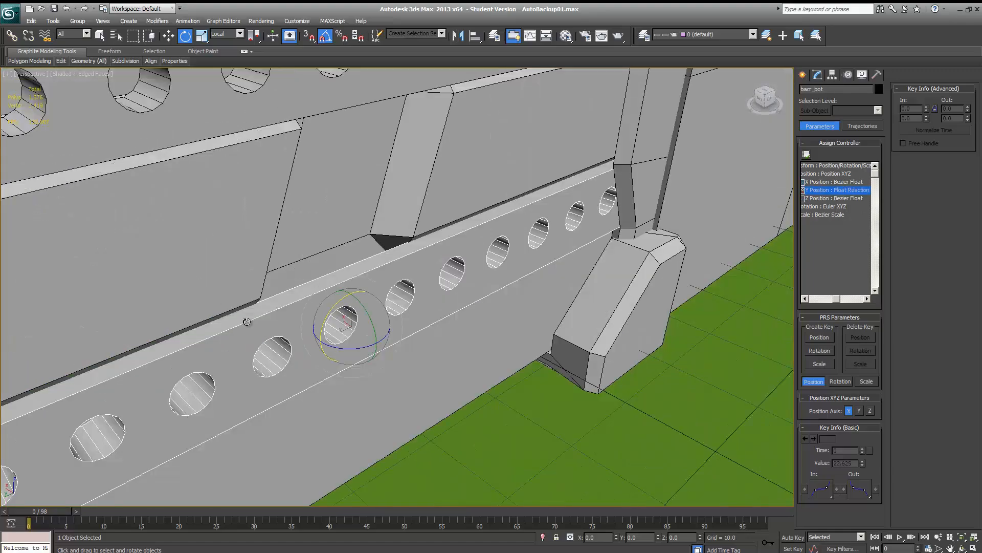
scroll(247, 322, "down", 3)
middle_click_drag(247, 322, 367, 325, "alt")
left_click(367, 324)
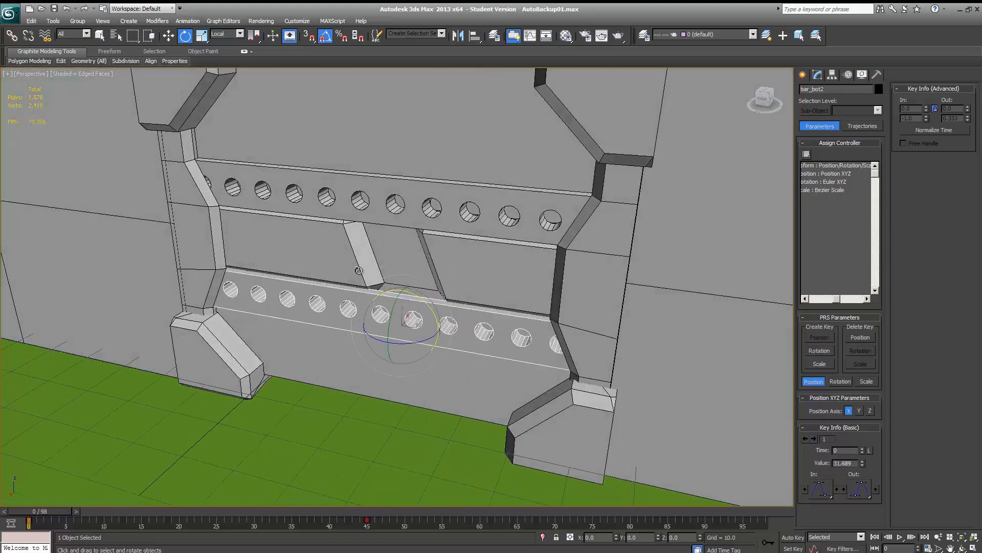
left_click(388, 222)
middle_click_drag(515, 264, 408, 356, "alt")
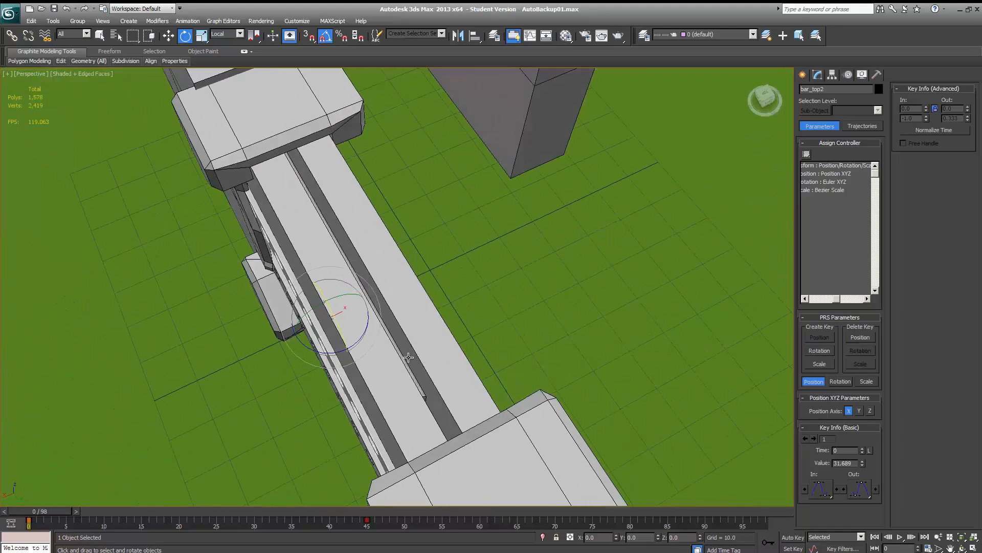
left_click(417, 318)
middle_click_drag(416, 318, 346, 291, "alt")
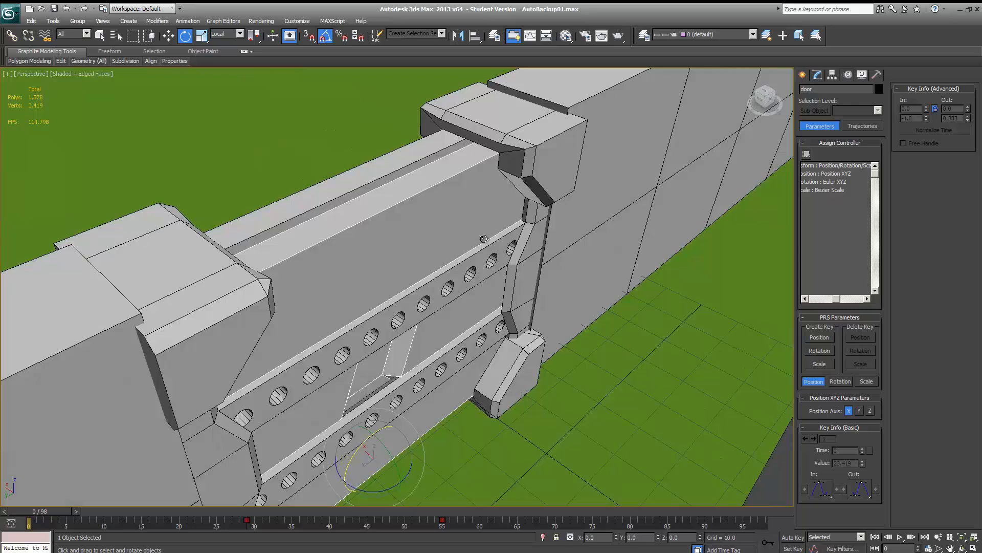
scroll(429, 237, "down", 5)
key("w")
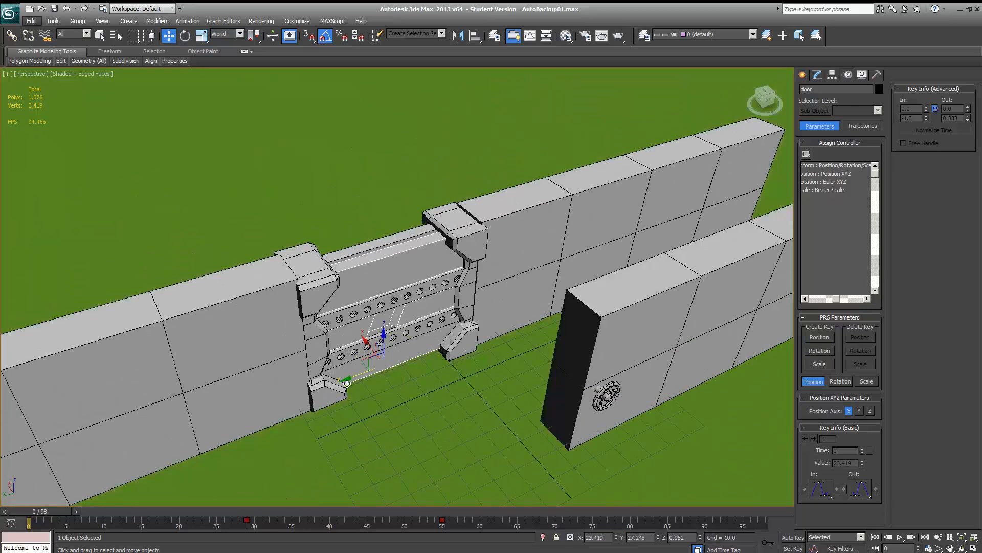
left_click(409, 330)
left_click(405, 294)
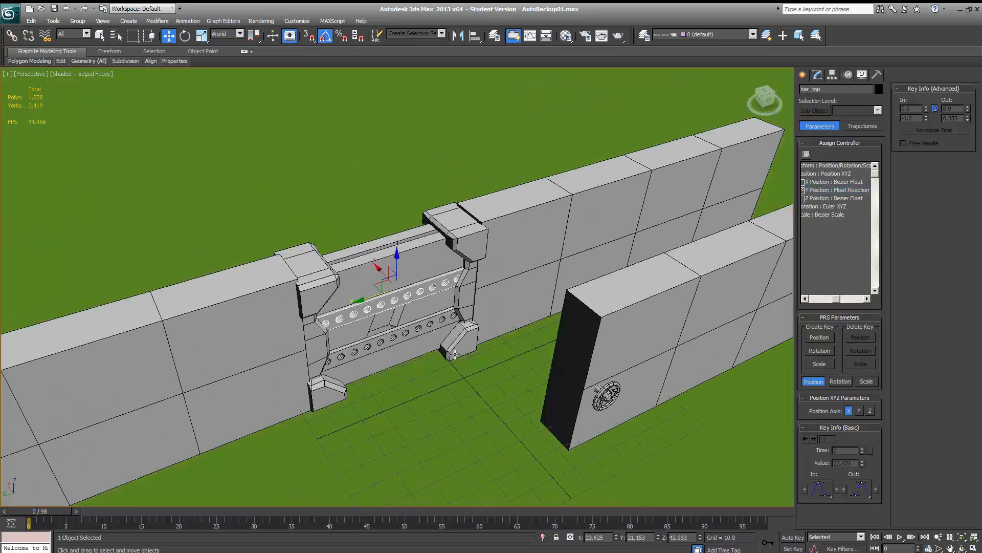
- Select the wheel on the front wall and test its rotation about the local X axis
left_click(599, 388)
key("e")
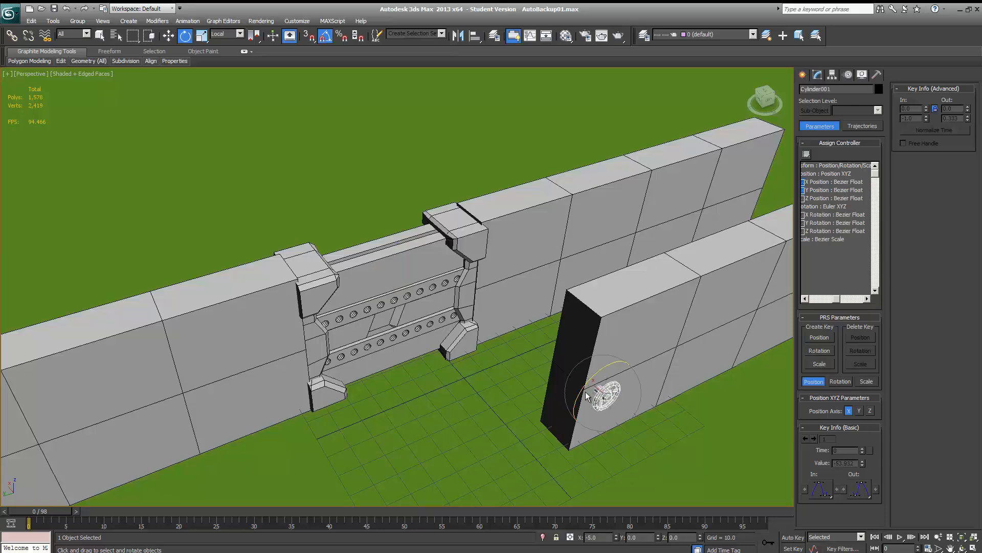
left_click_drag(587, 395, 611, 424)
- Select the door and inspect its X, Y and Z rotation and position controllers, ending on the Y Position Float Reaction
left_click(390, 271)
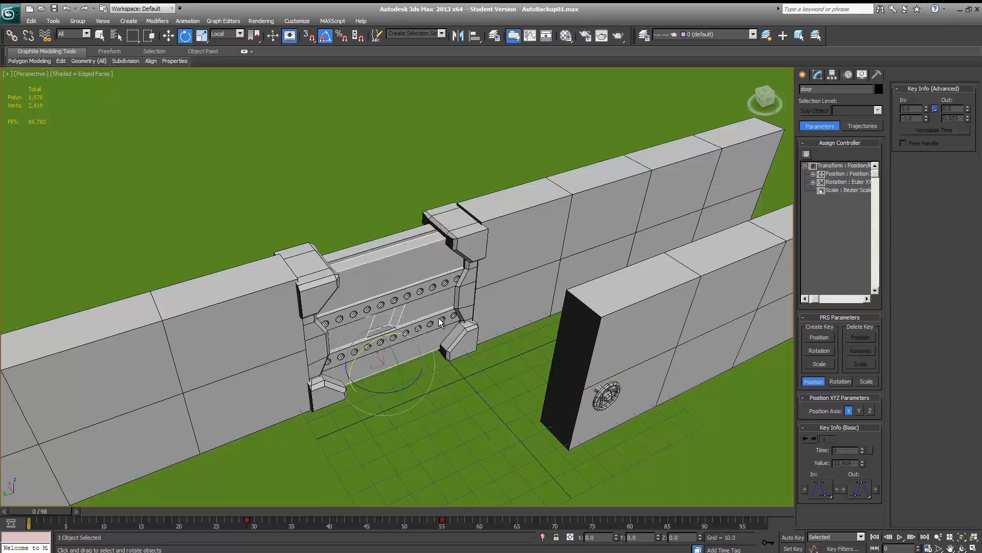
left_click(813, 183)
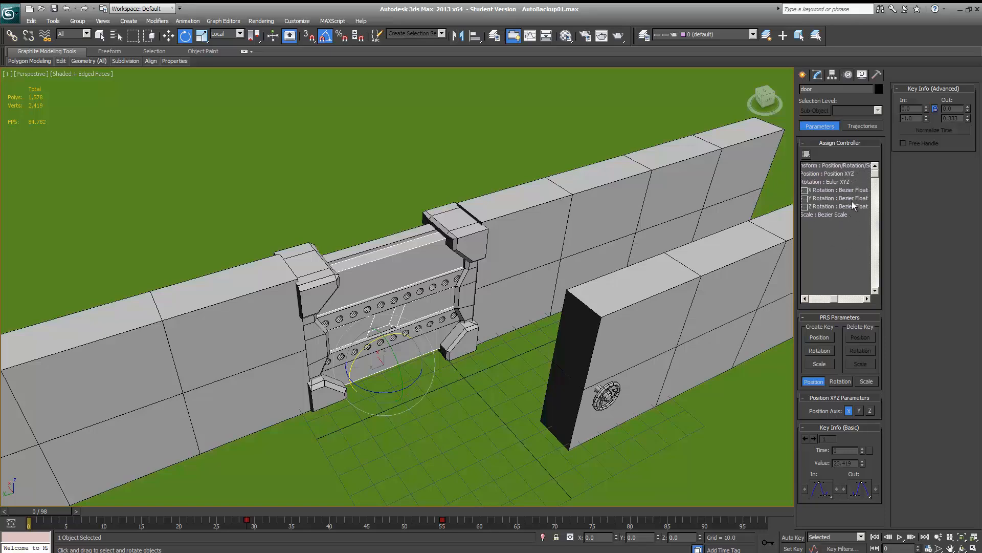
left_click(818, 191)
left_click(821, 198)
left_click(824, 207)
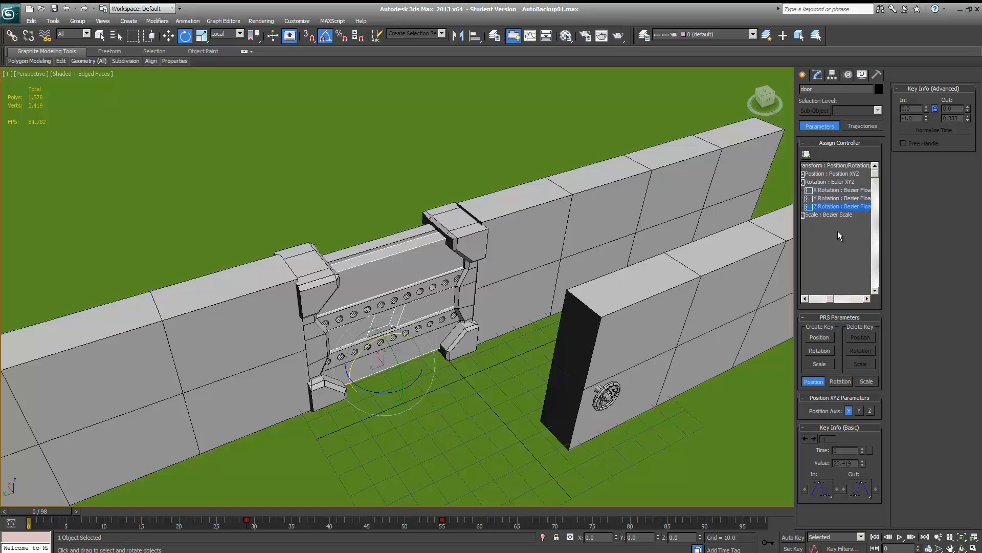
left_click_drag(818, 255, 832, 251)
left_click(803, 174)
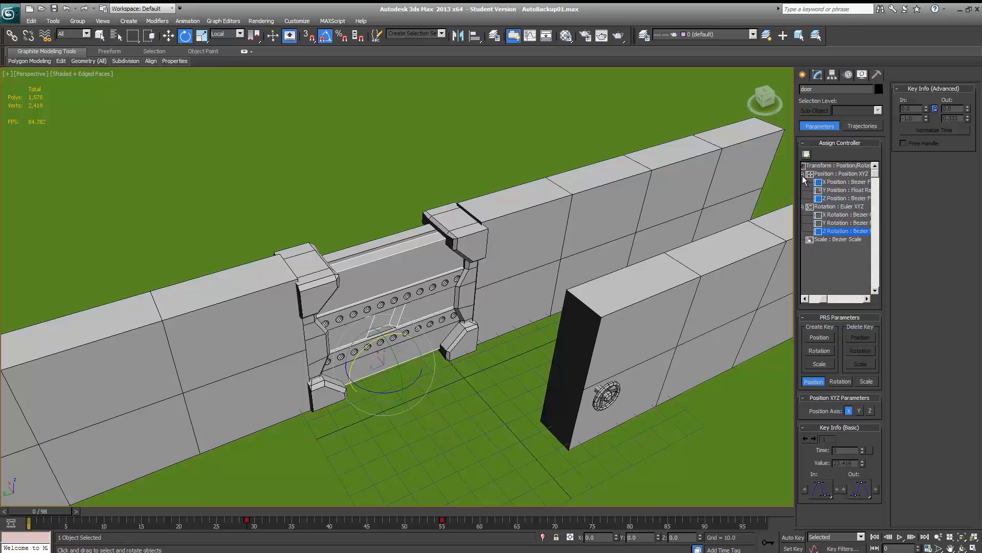
left_click(823, 198)
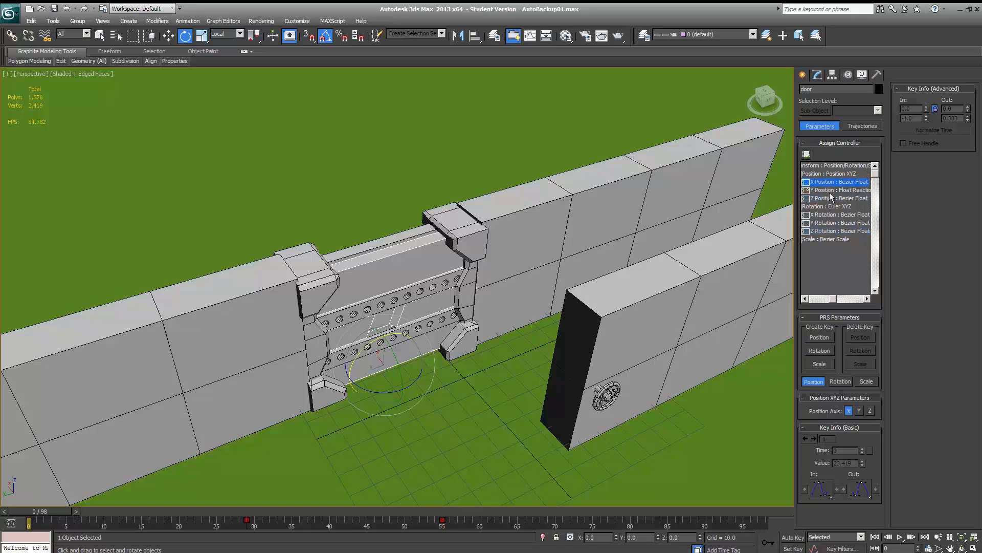
left_click(828, 182)
left_click(828, 190)
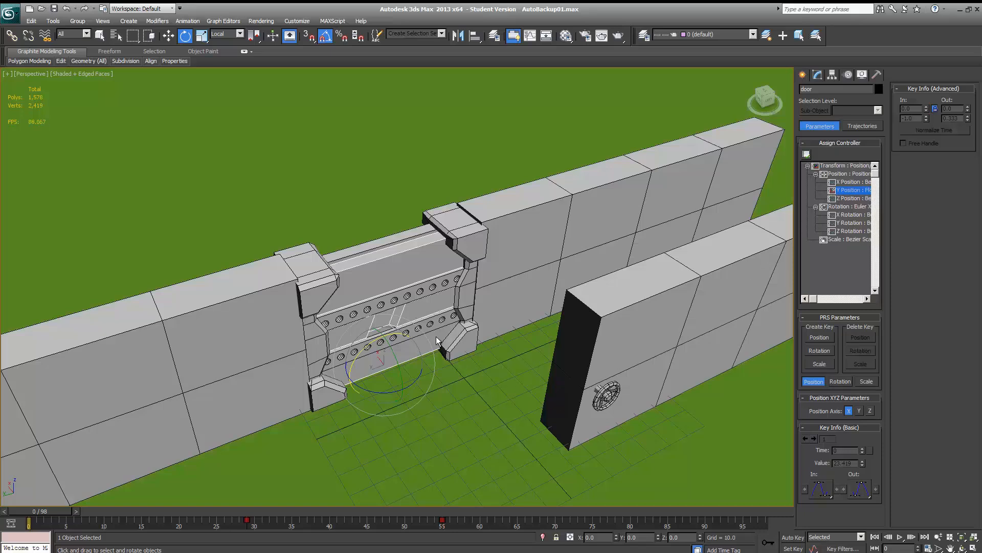
- Assign a Bezier Float controller to the door's Y Position and try moving the door in the viewport
key("w")
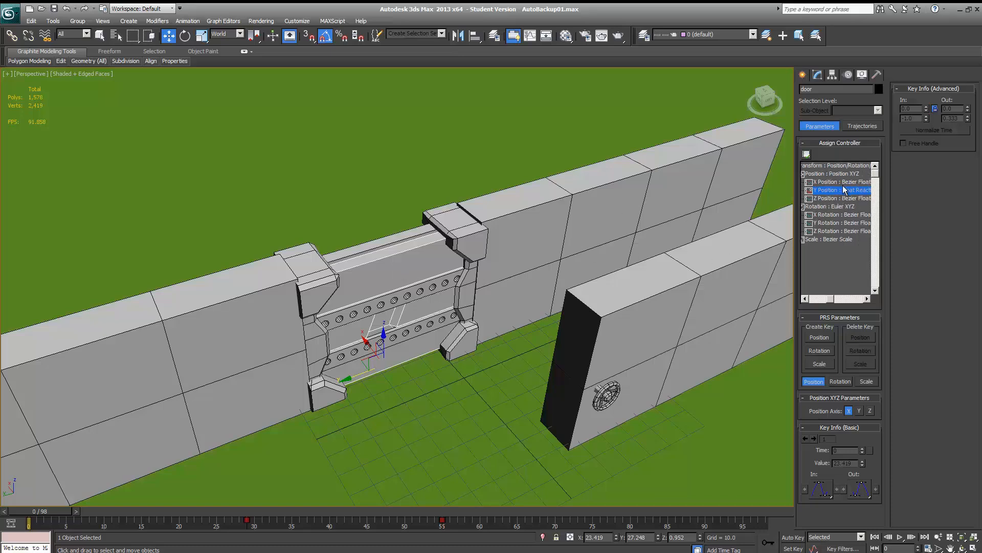
middle_click_drag(857, 196, 846, 193)
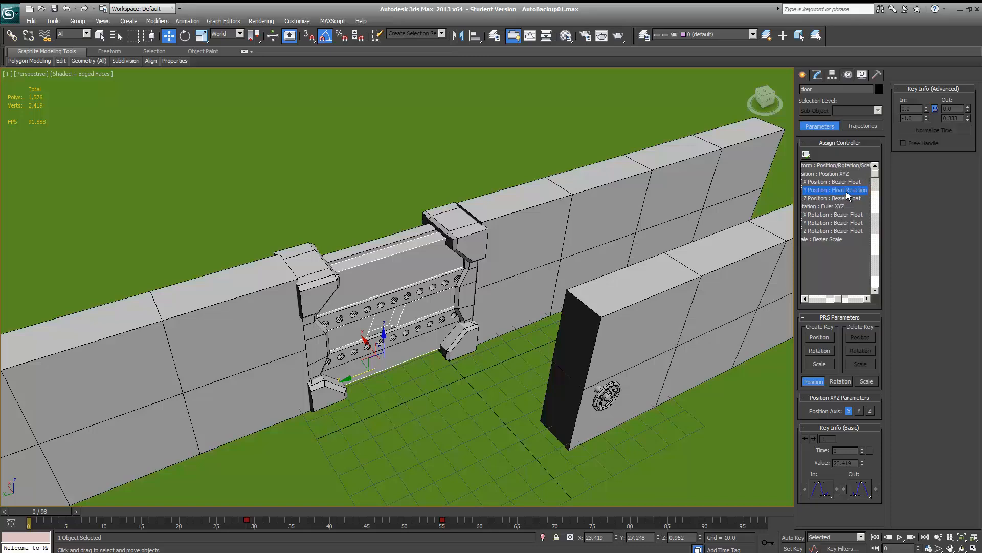
left_click(807, 155)
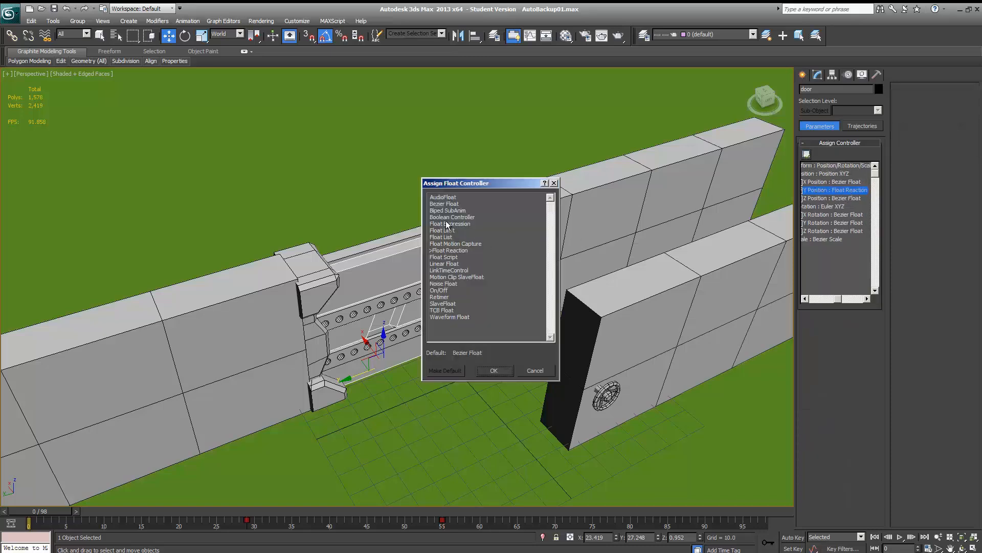
left_click(478, 204)
double_click(475, 203)
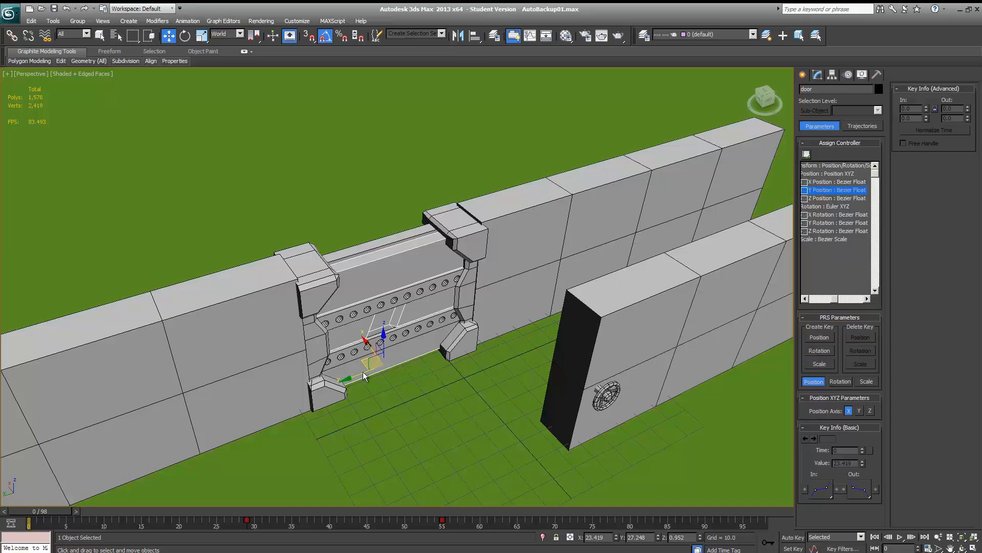
mouse_move(364, 371)
left_mouse_down()
mouse_move(358, 385)
mouse_move(333, 380)
mouse_move(453, 343)
mouse_move(376, 347)
mouse_move(381, 482)
mouse_move(449, 396)
mouse_move(358, 376)
left_mouse_up()
- Select the wheel, activate Select and Link, and show the wheel's Link Info transform locks
left_click(610, 392)
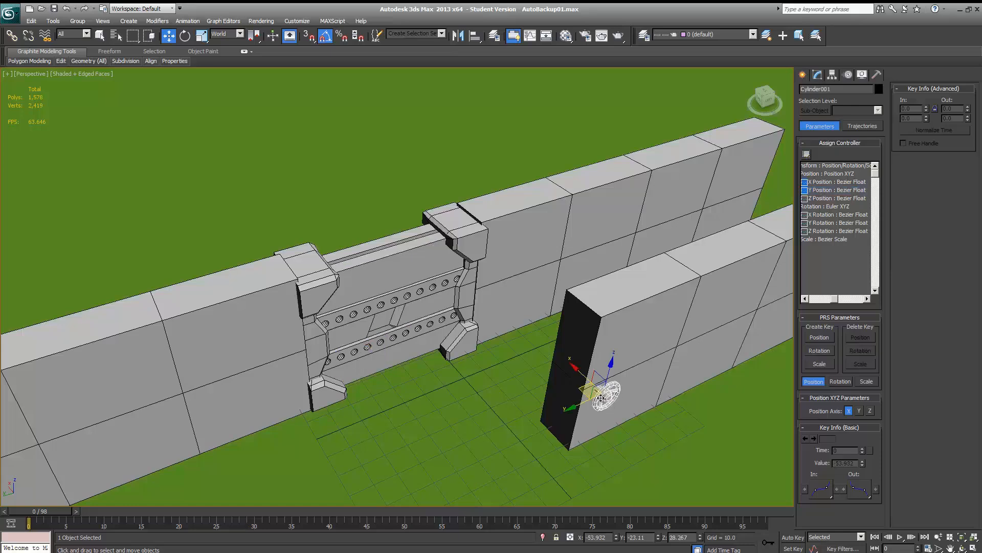
left_click(11, 36)
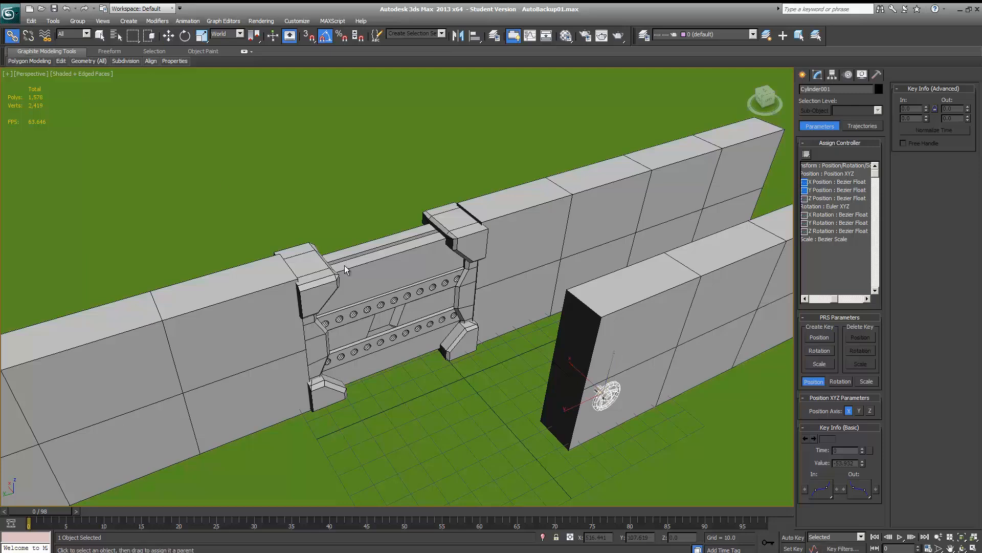
right_click(615, 437)
left_click(862, 75)
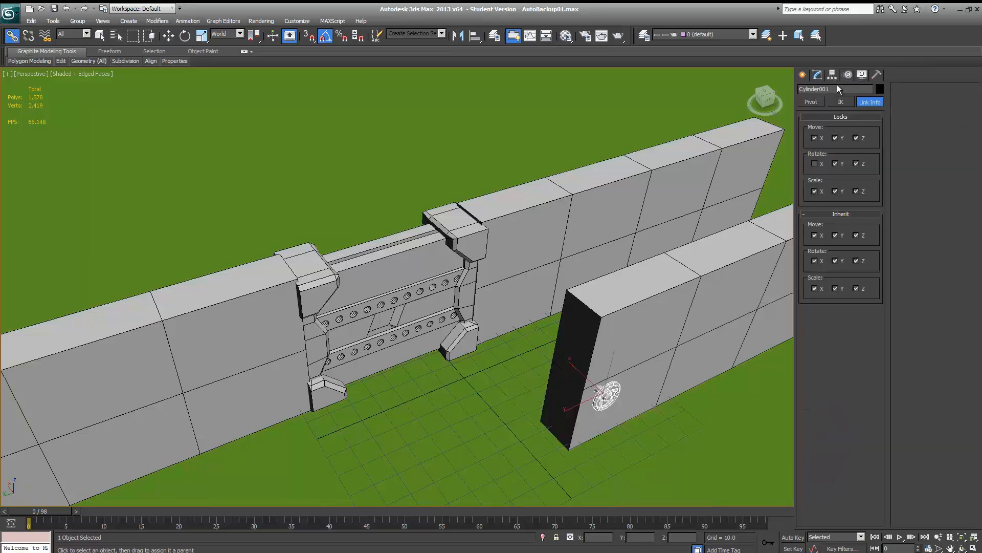
- Check the door's Link Info locks and look through the available animation constraints
left_click(398, 321)
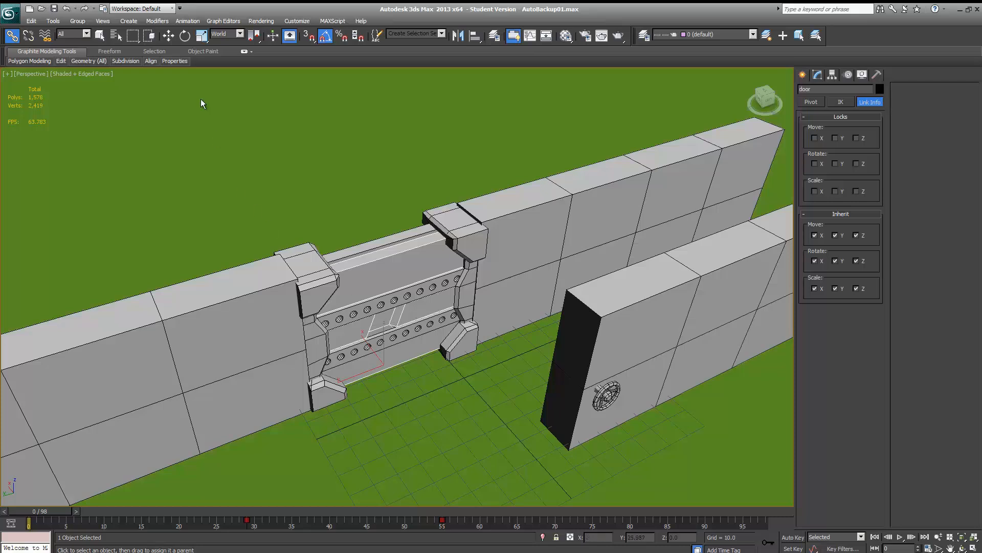
left_click(191, 22)
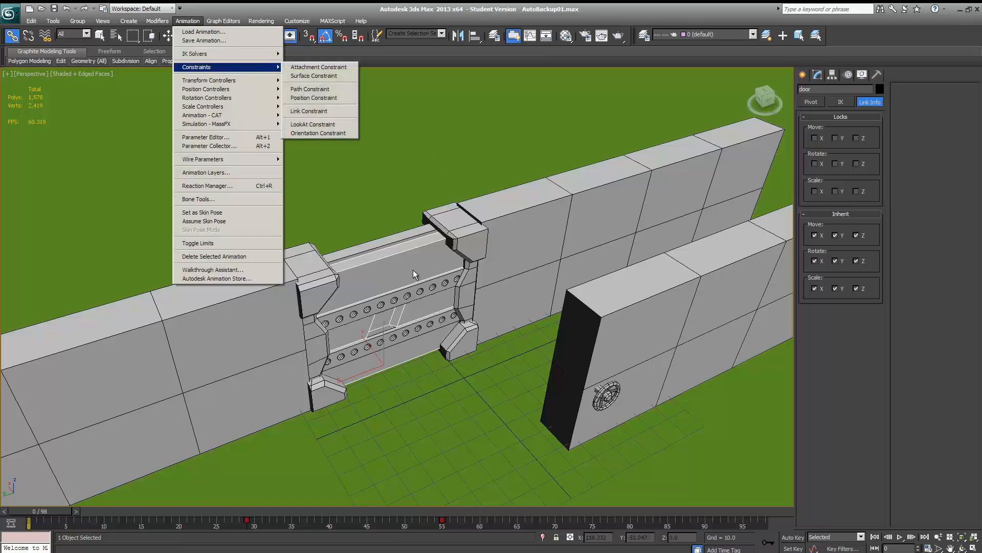
left_click(402, 313)
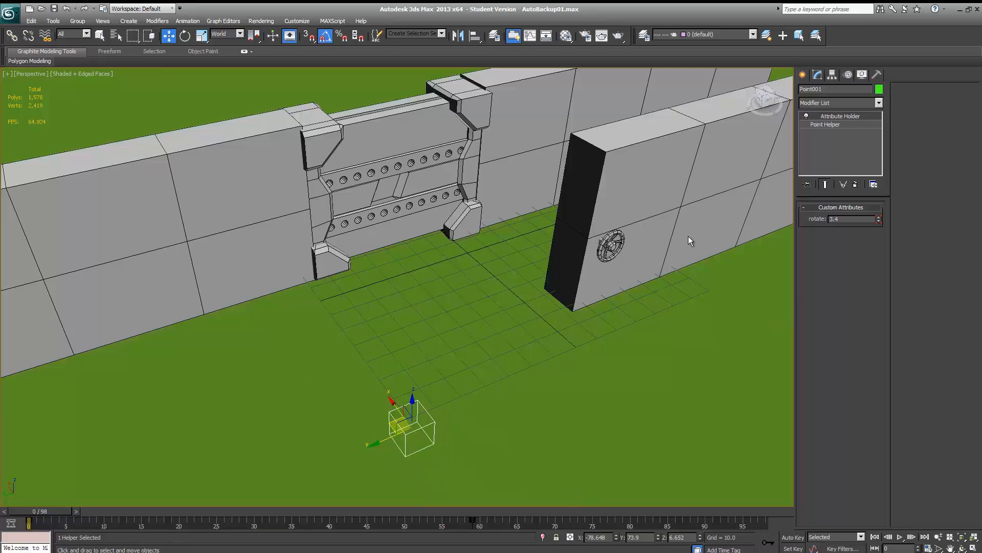
- Inspect the wheel's motion controllers and select its X Rotation Float Reaction
middle_click_drag(417, 322, 417, 315)
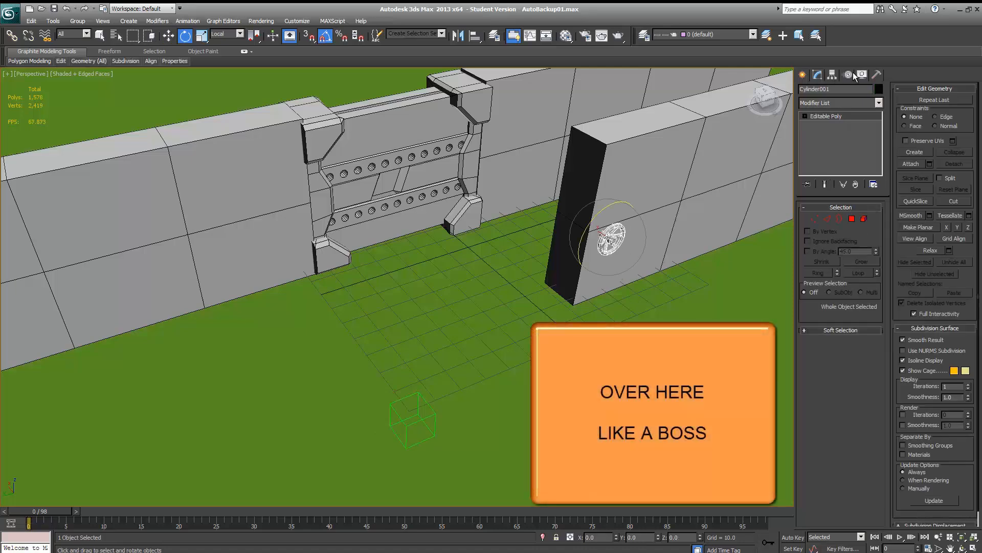
left_click(850, 75)
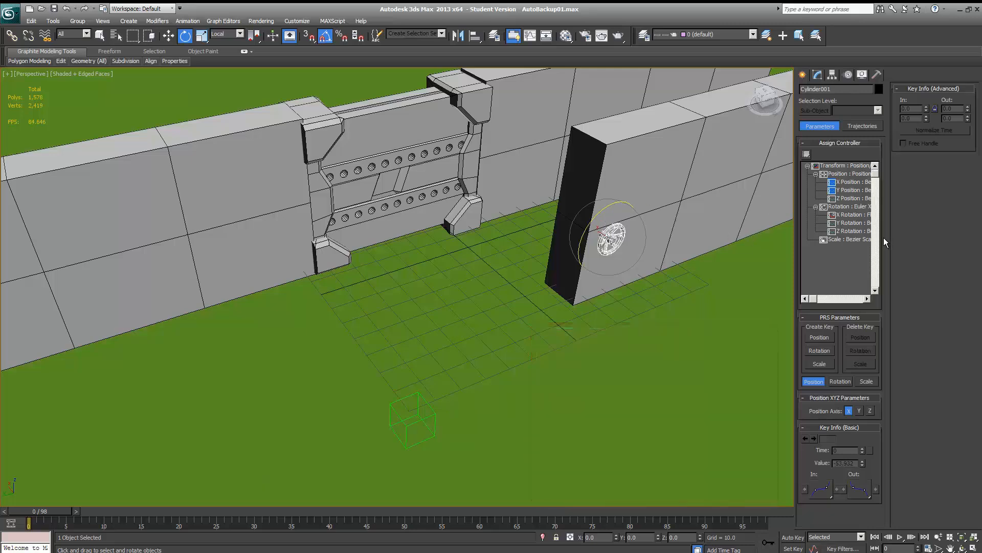
middle_click_drag(848, 235, 814, 241)
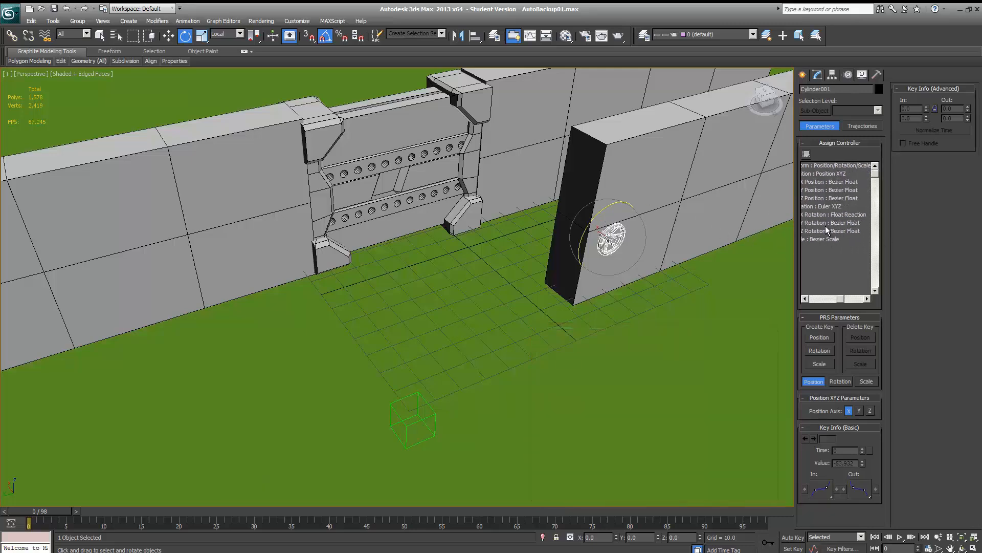
left_click(834, 215)
- Select the point helper and adjust its custom rotate attribute to 1.9 while viewing the wheel and gate
left_click(431, 406)
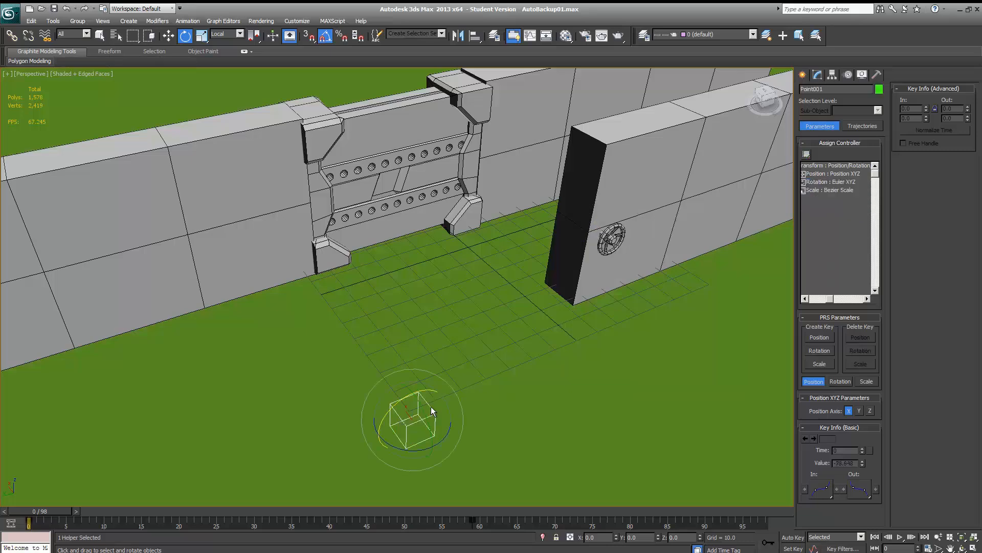
left_click(821, 76)
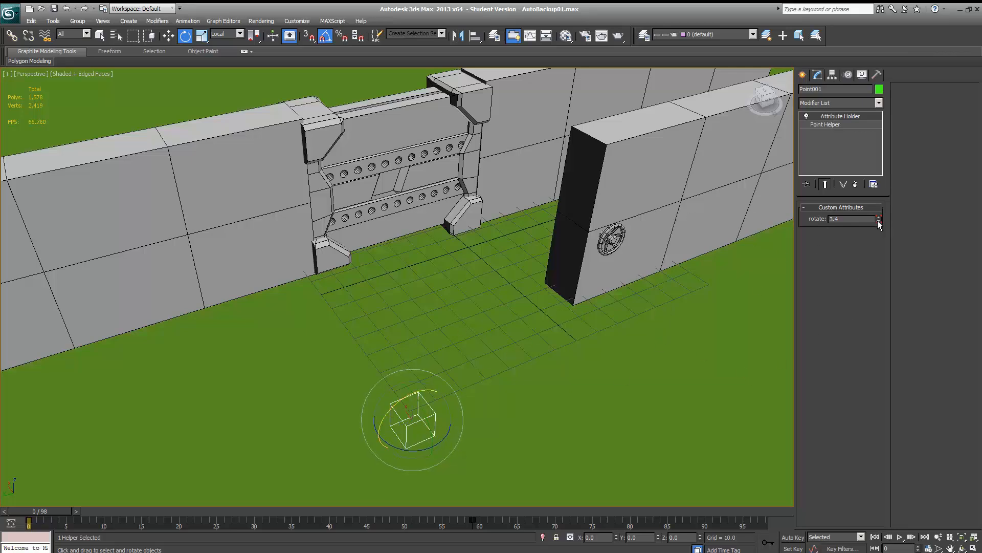
middle_click_drag(694, 299, 506, 198, "alt")
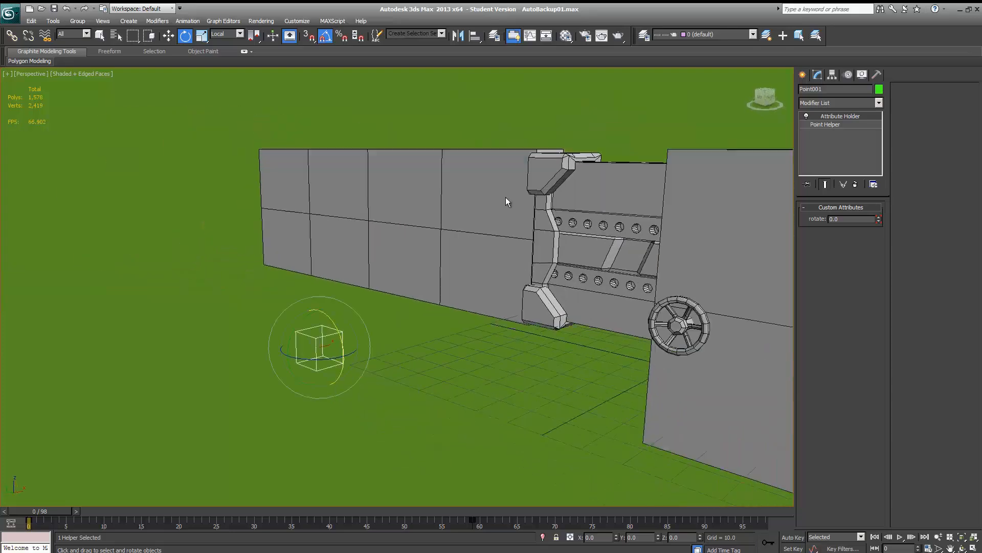
scroll(540, 274, "up", 3)
middle_click_drag(540, 278, 576, 272)
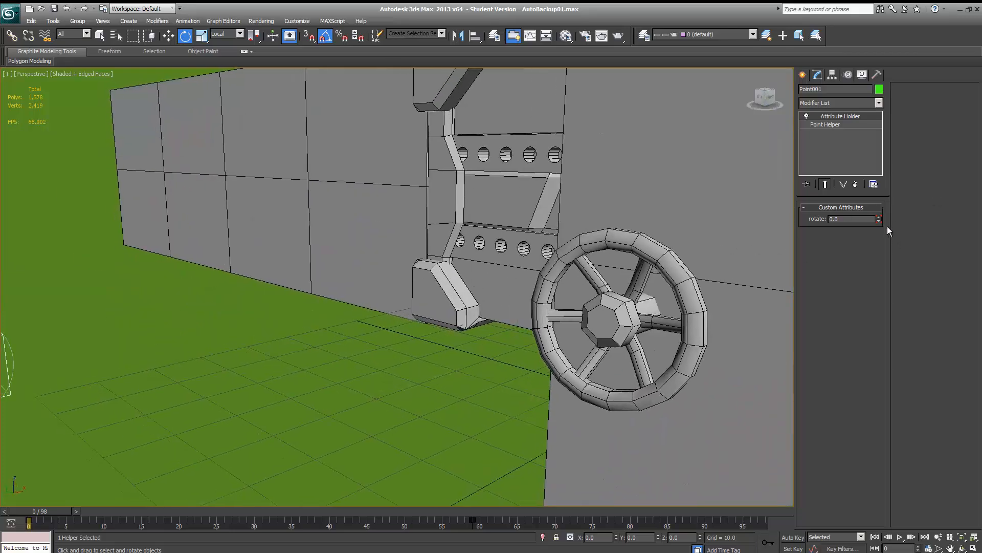
middle_click_drag(220, 358, 251, 328)
left_click_drag(877, 217, 885, 159)
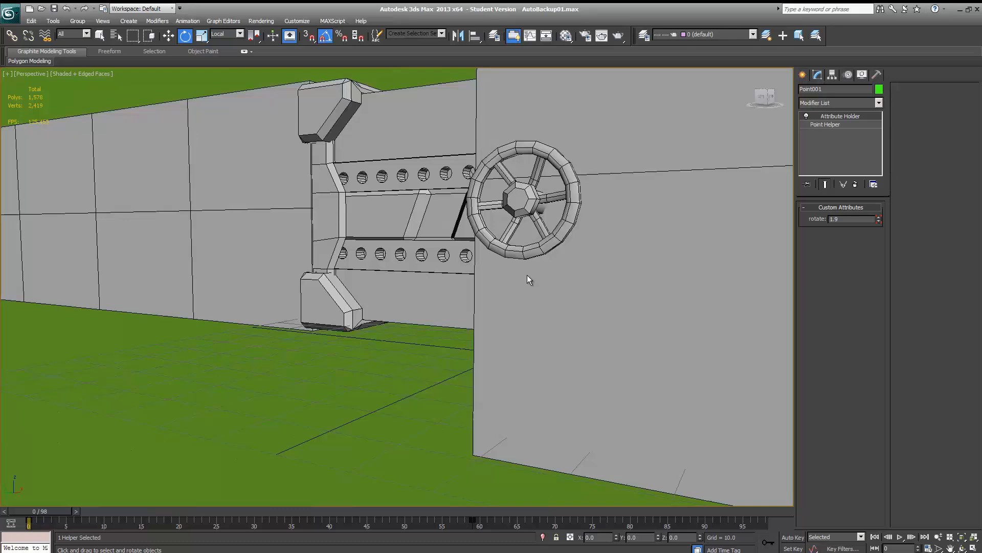
middle_click_drag(528, 279, 617, 283, "alt")
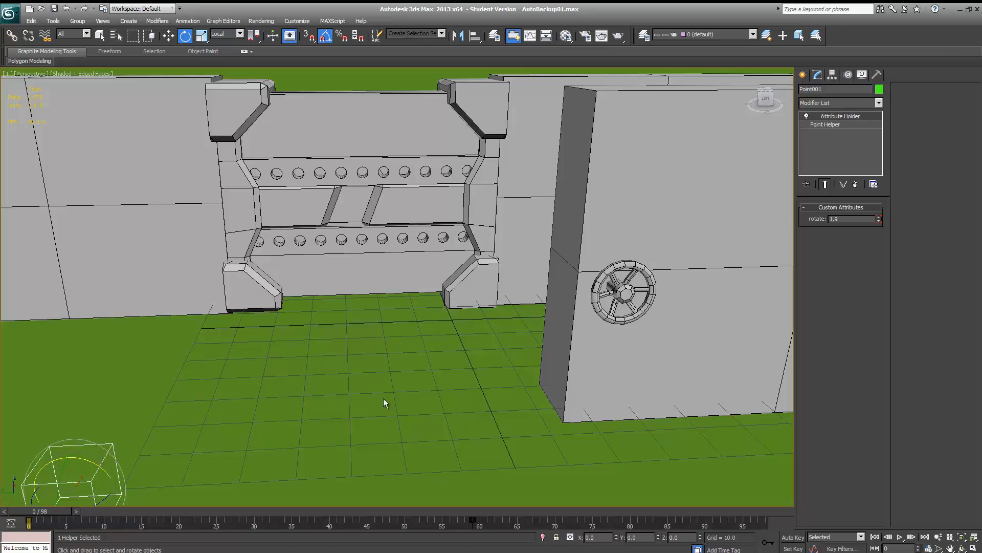
- Set the point helper's custom rotate attribute to 0.1 and examine the wheel and gate
right_click(878, 219)
middle_click_drag(511, 309, 468, 337)
scroll(469, 336, "up", 4)
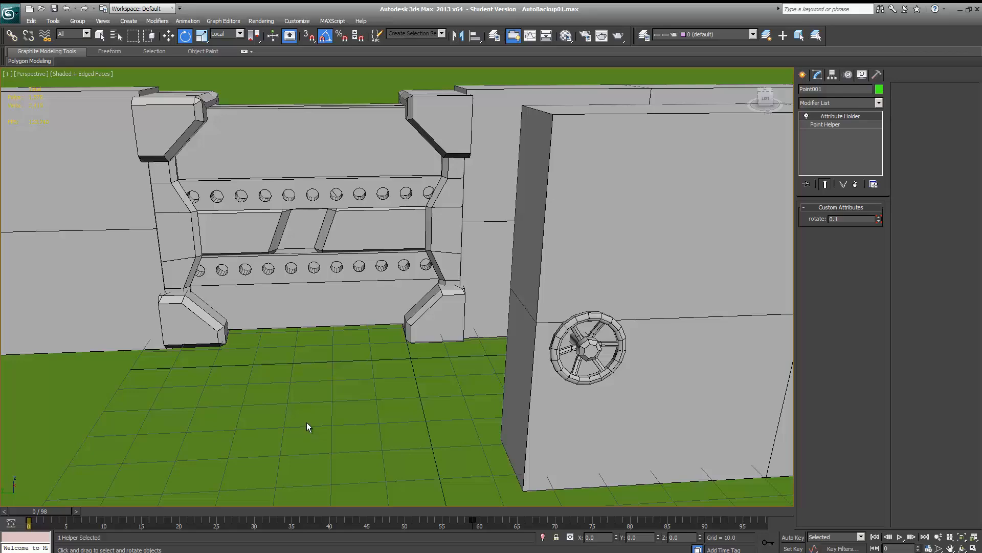
middle_click_drag(307, 424, 370, 355)
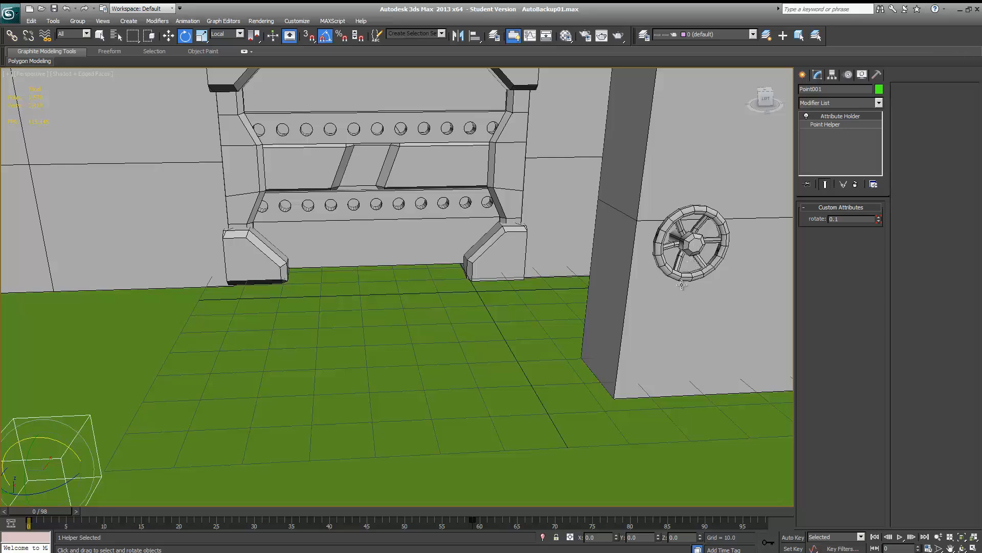
middle_click_drag(681, 284, 627, 374)
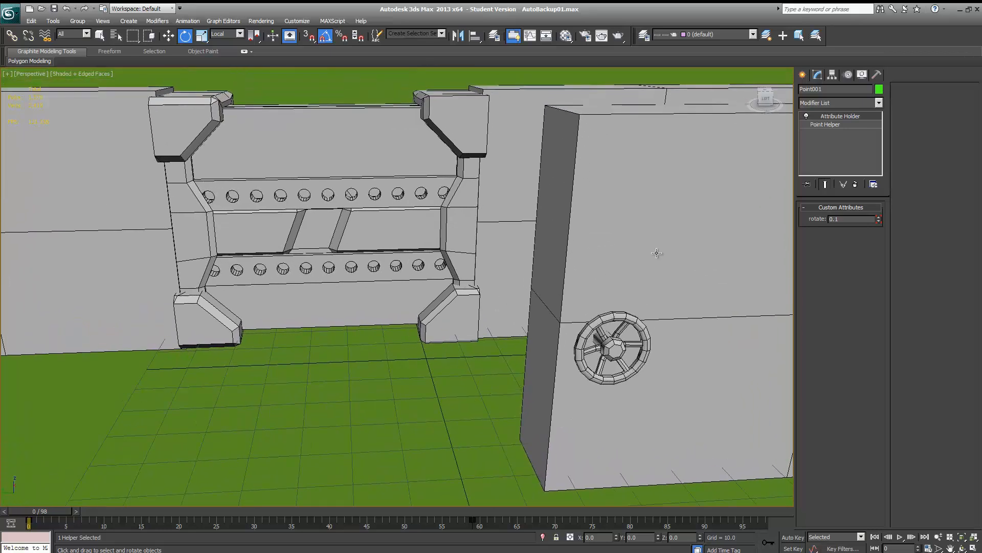
- Replace the Waveform Float controller on the point helper's Y Position with a Bezier Float controller
left_click(847, 74)
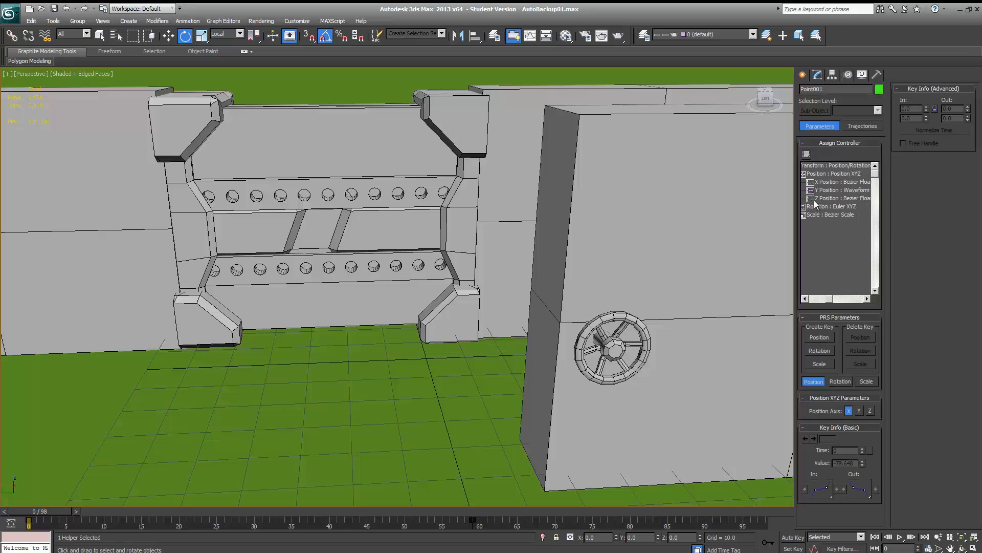
left_click(828, 191)
right_click(828, 193)
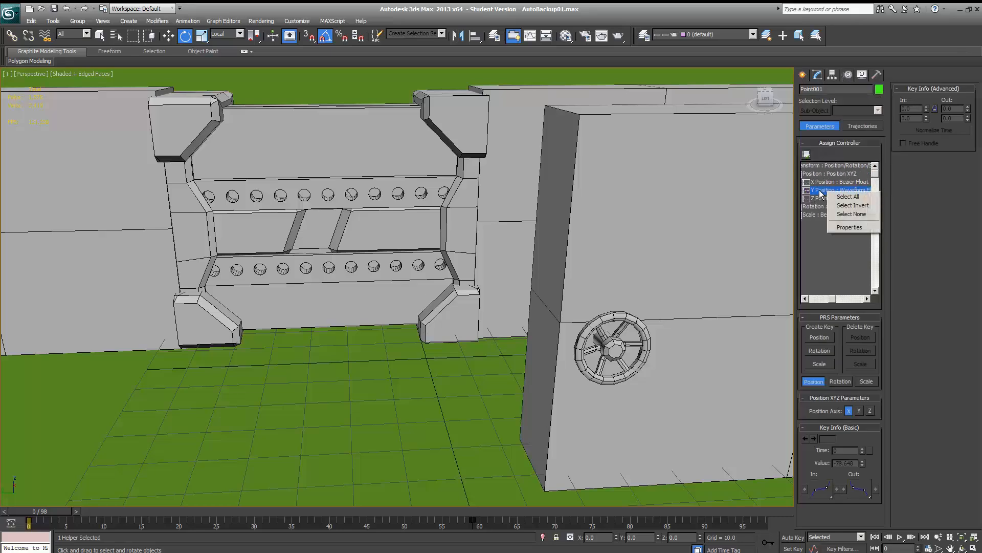
left_click(817, 190)
left_click(807, 155)
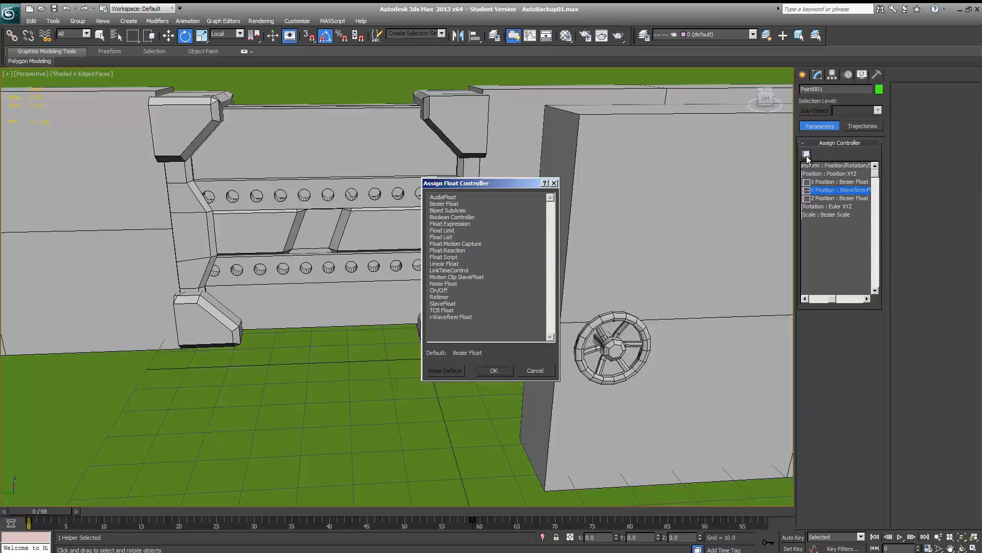
double_click(439, 204)
left_click(443, 205)
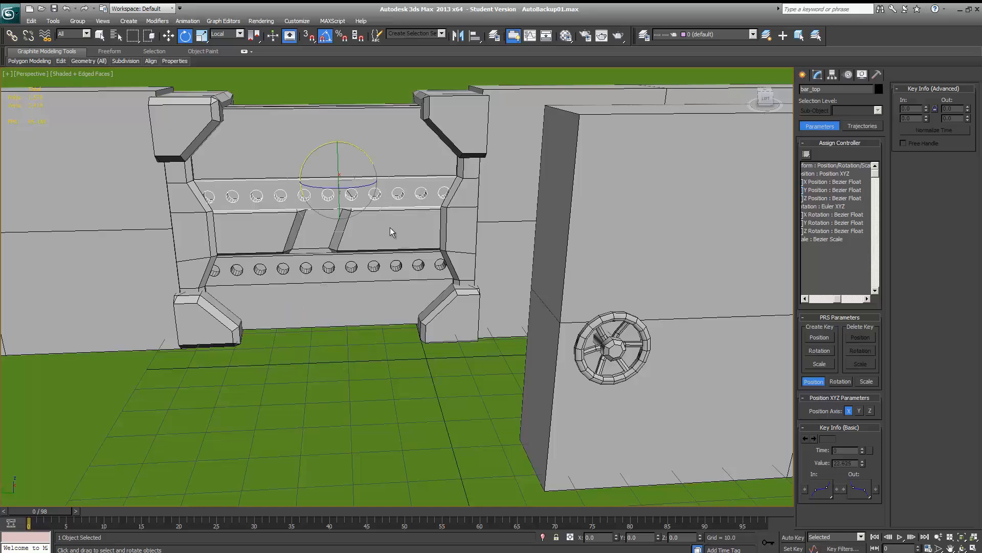
- Replace the Float Reaction controller on the wheel's X Rotation with a Bezier Float controller
left_click(611, 360)
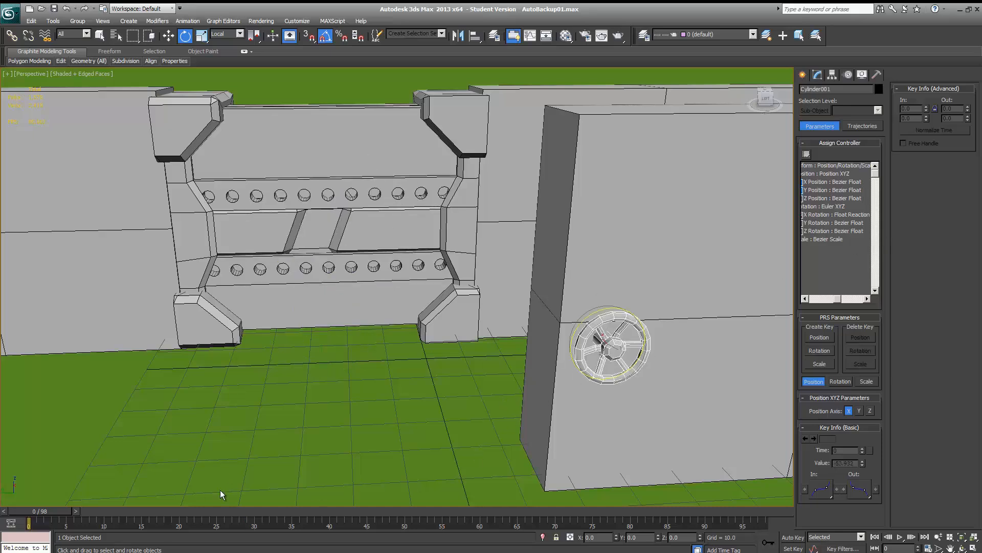
left_click(832, 215)
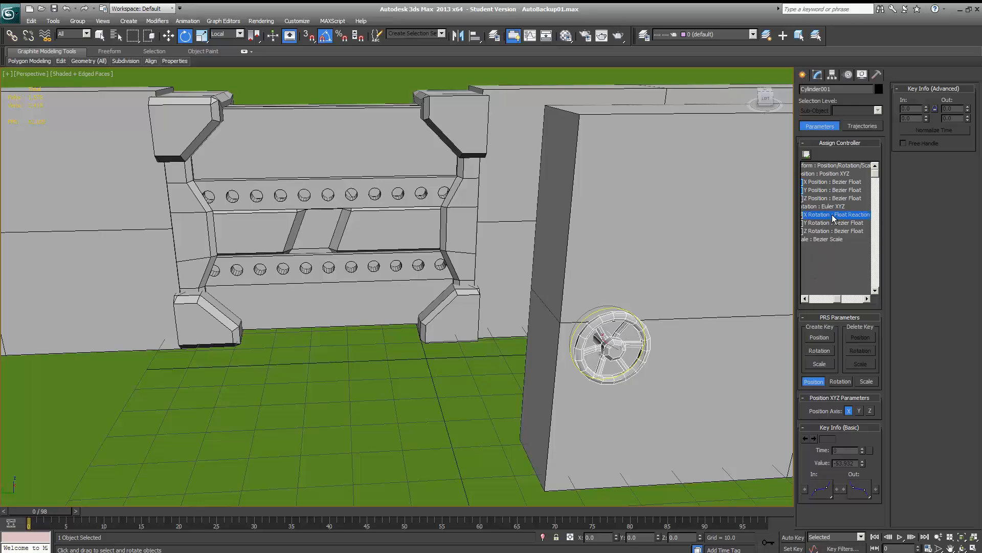
left_click(806, 155)
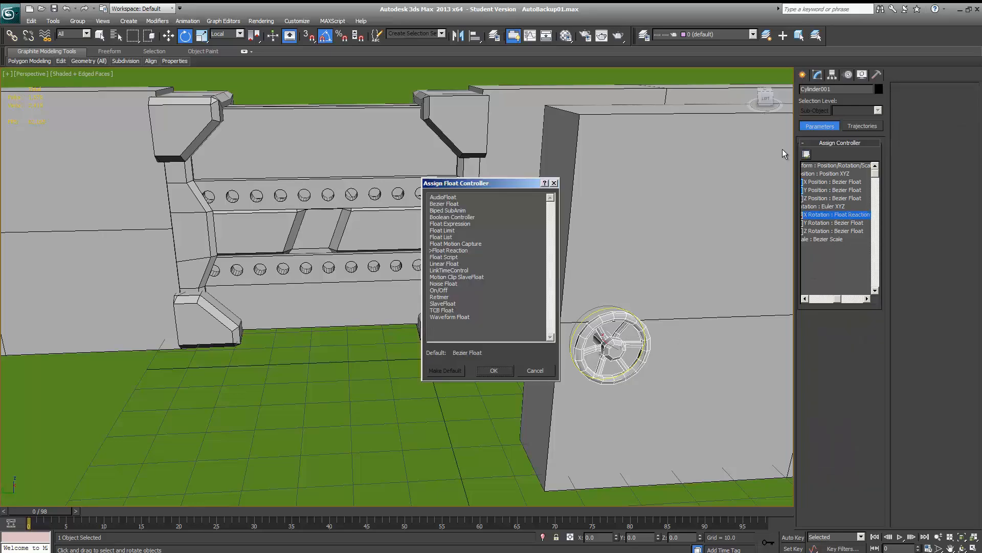
left_click(444, 204)
double_click(445, 204)
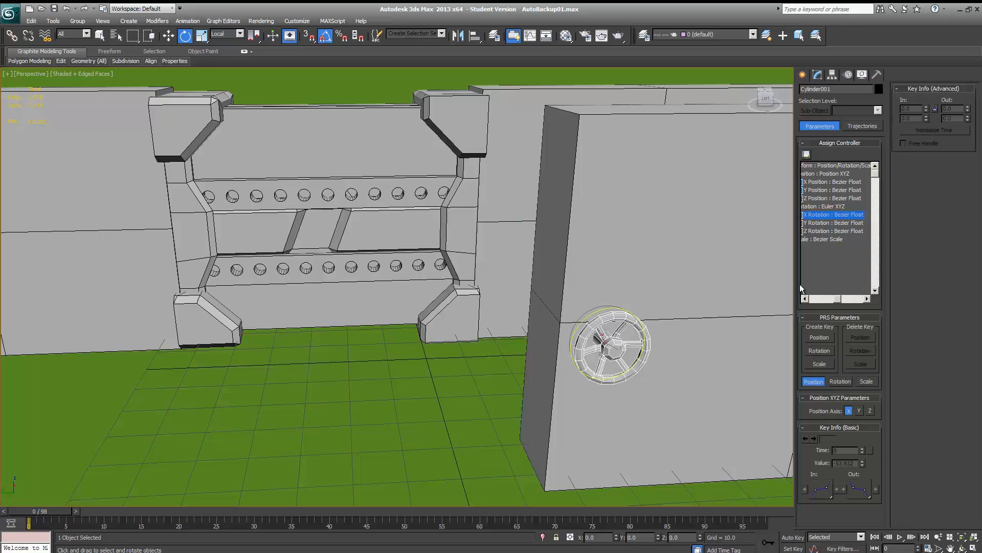
- Lock the gate's lower bar against movement on the X, Y and Z axes in its Link Info
left_click(430, 274)
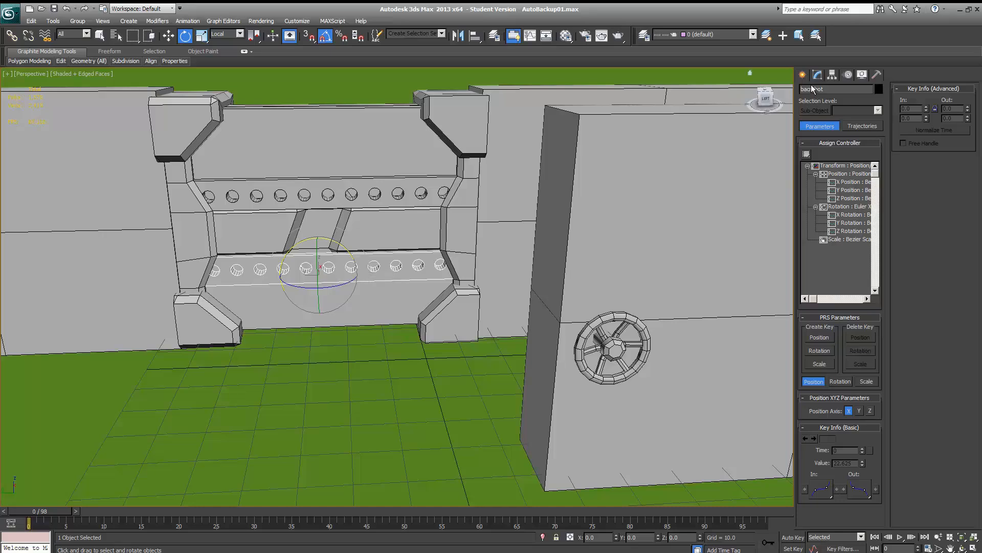
left_click(832, 74)
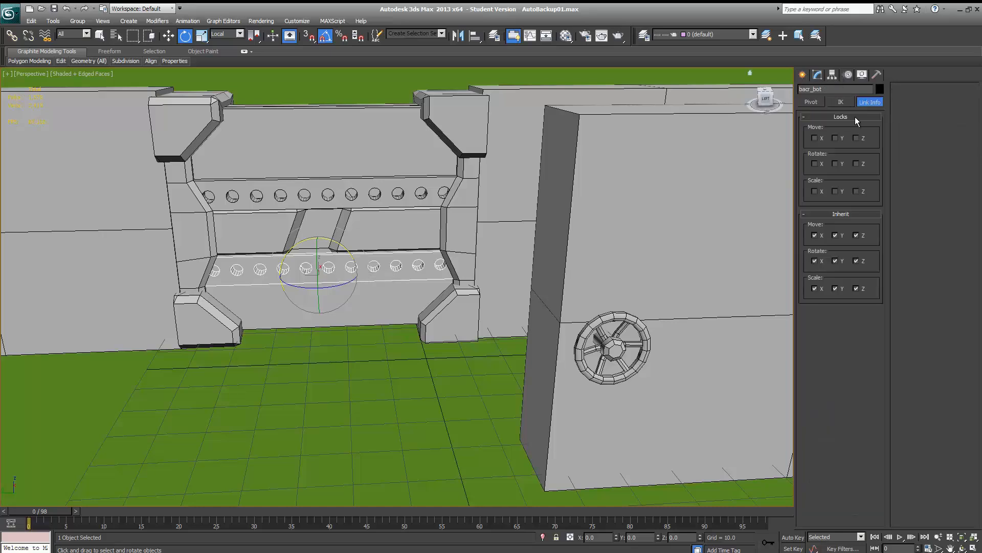
left_click(814, 139)
left_click(836, 139)
- Link the lower gate bar to the wheel and test the link by rotating the wheel about 5 degrees on X
left_click(11, 35)
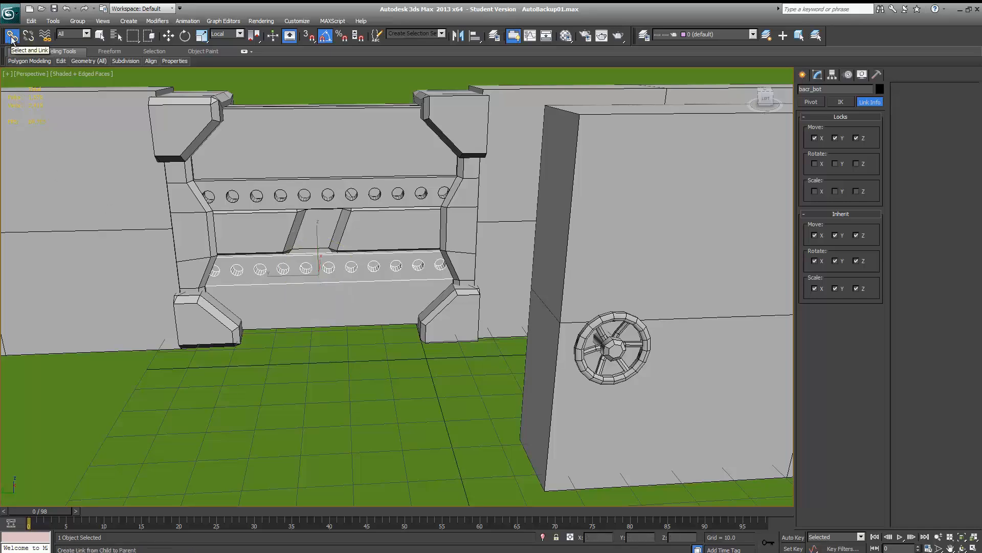
left_click_drag(340, 274, 616, 353)
key("e")
left_click(589, 318)
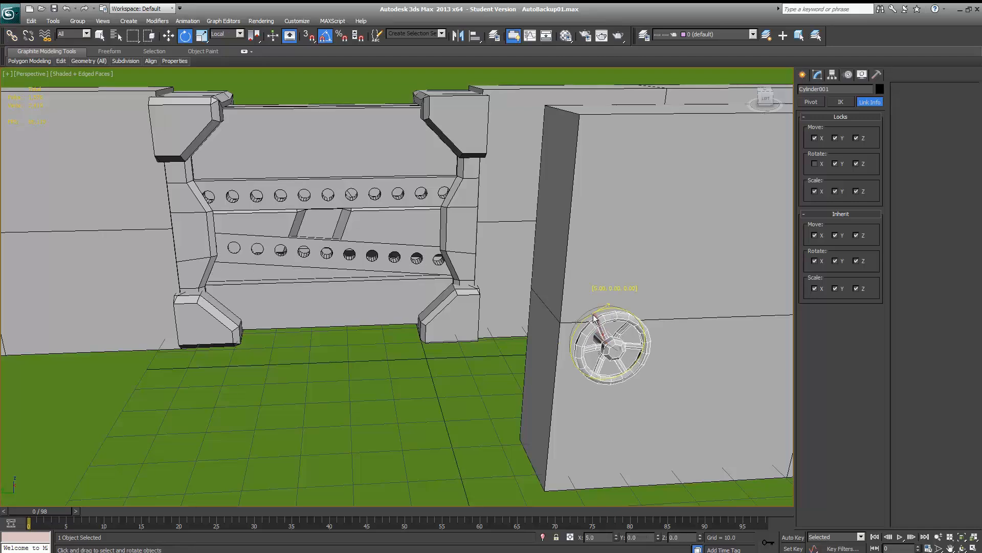
mouse_move(589, 319)
left_mouse_down()
mouse_move(587, 340)
mouse_move(597, 323)
left_mouse_up()
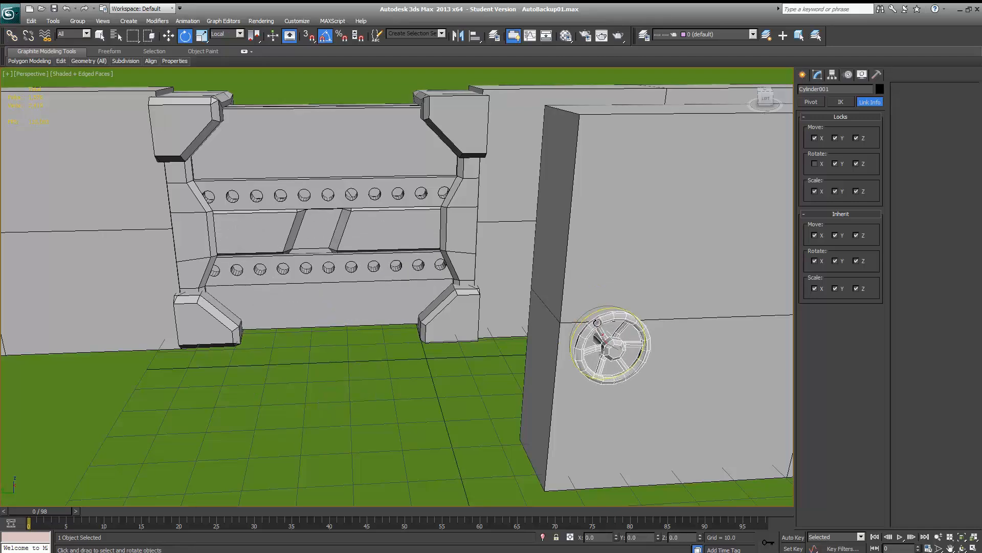
- Show the Parameter Wiring dialog for the lower gate bar and the wheel, and close it without connecting anything
left_click(285, 280)
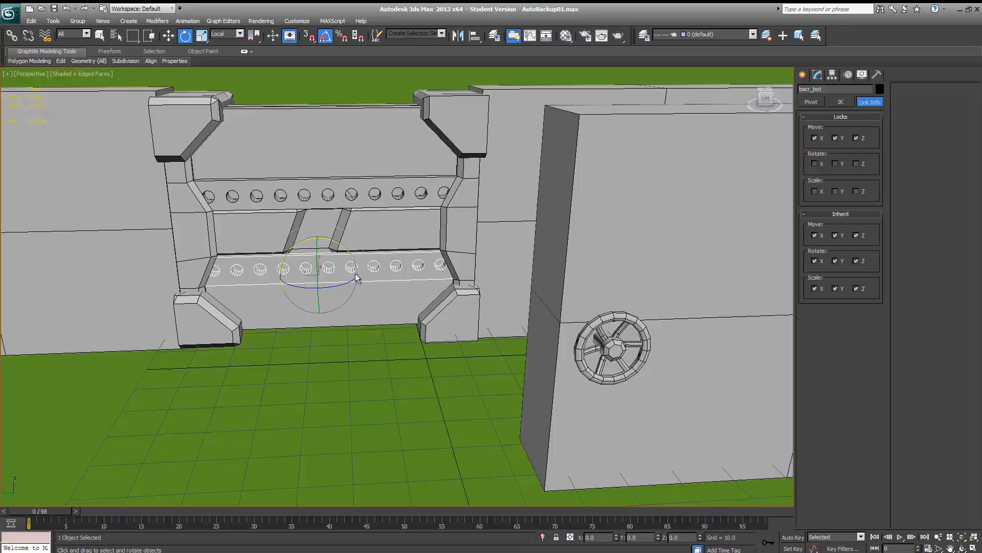
right_click(345, 347)
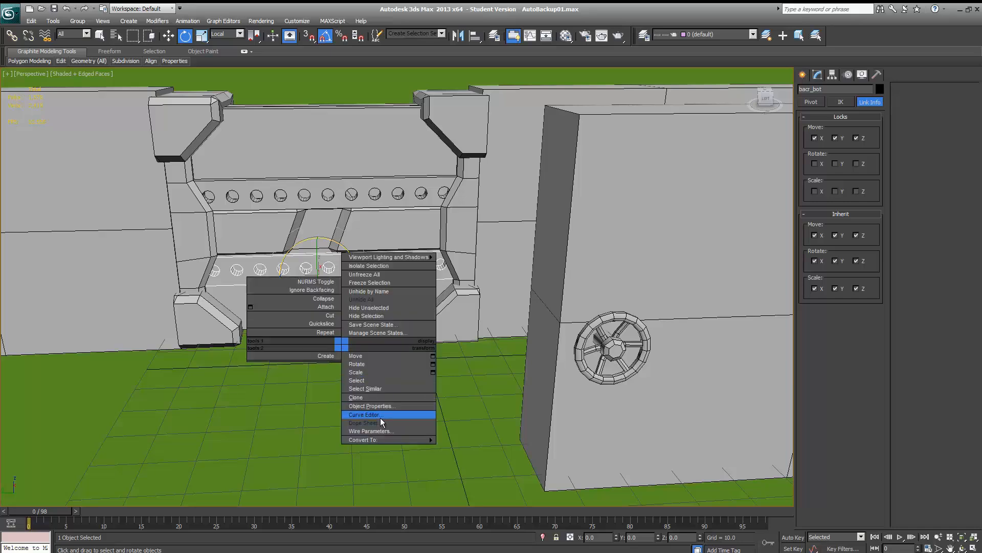
left_click(382, 434)
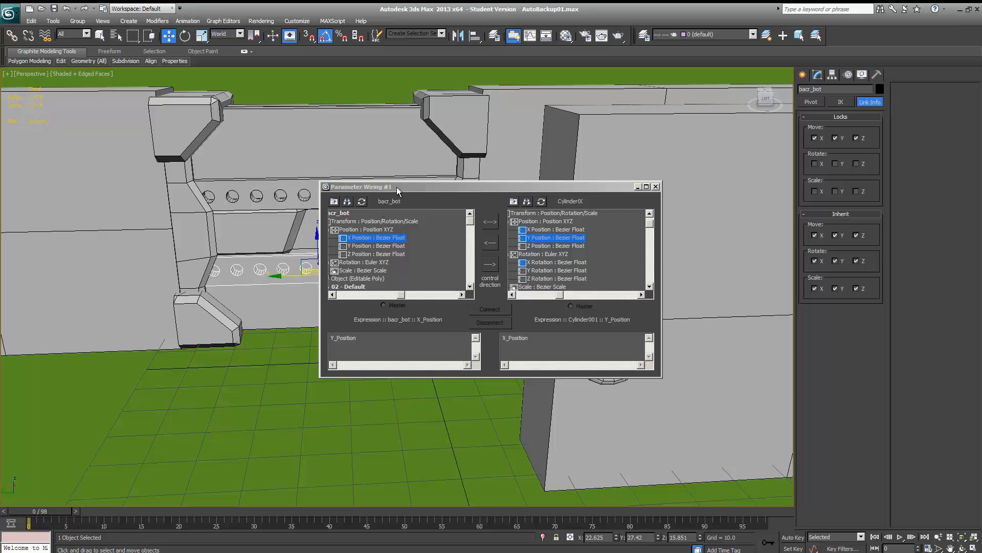
left_click_drag(397, 188, 429, 159)
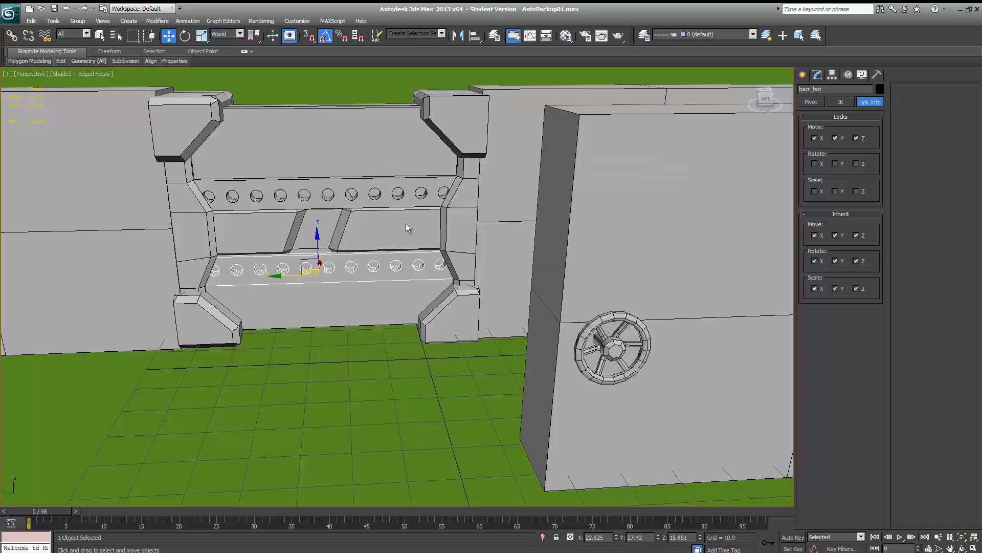
- Examine the helper's Rotate reaction, its states and its curve in the Reaction Manager, and close it
left_click(188, 20)
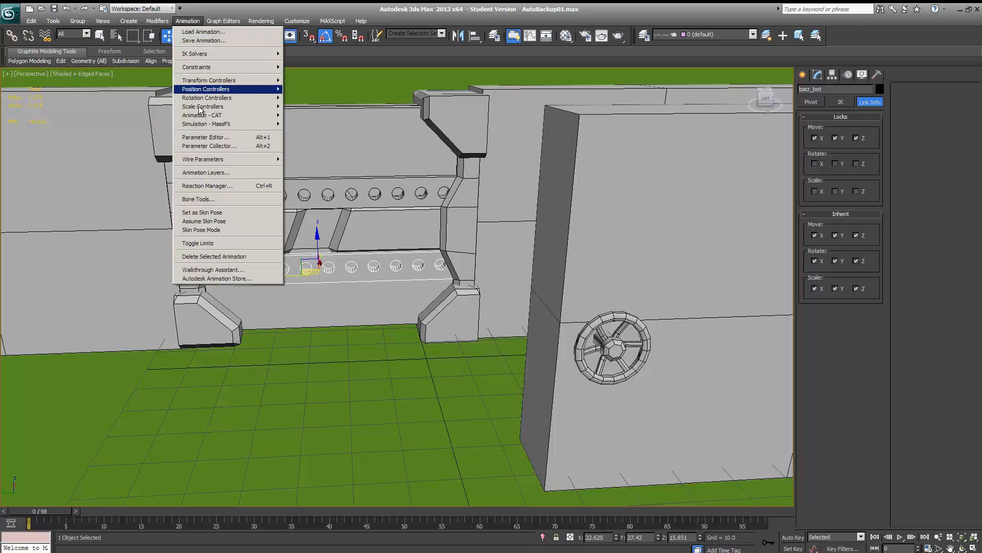
left_click(225, 186)
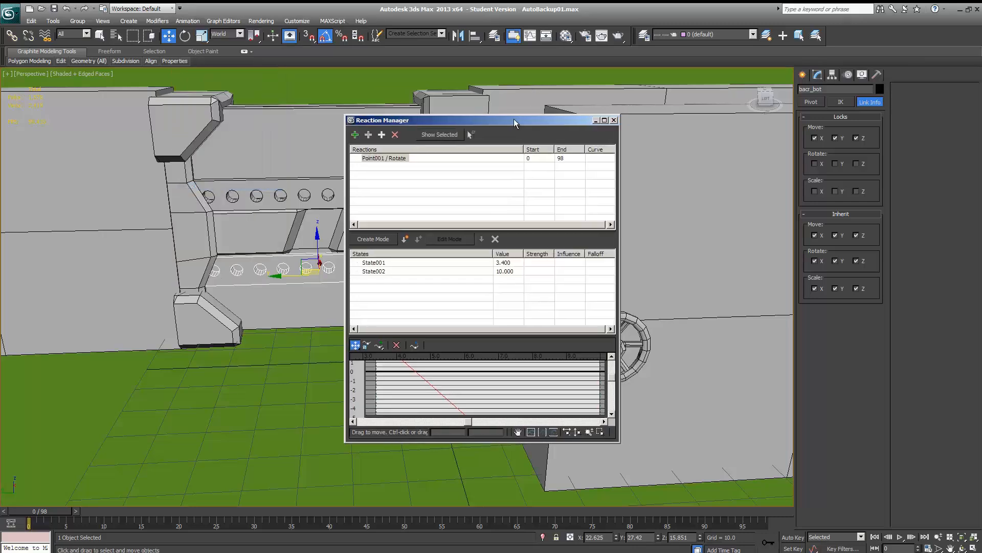
left_click_drag(395, 317, 396, 289)
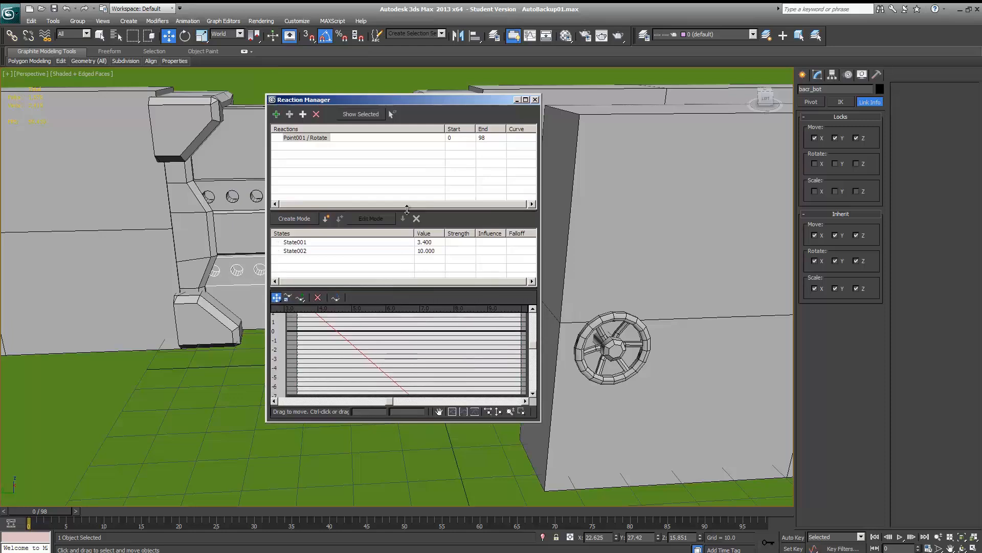
left_click_drag(407, 211, 407, 185)
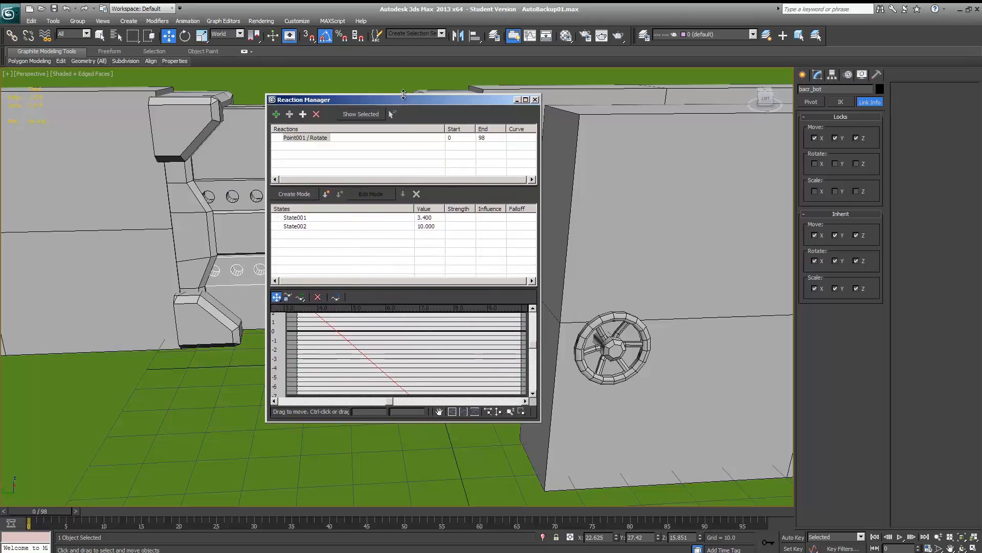
left_click_drag(403, 94, 717, 134)
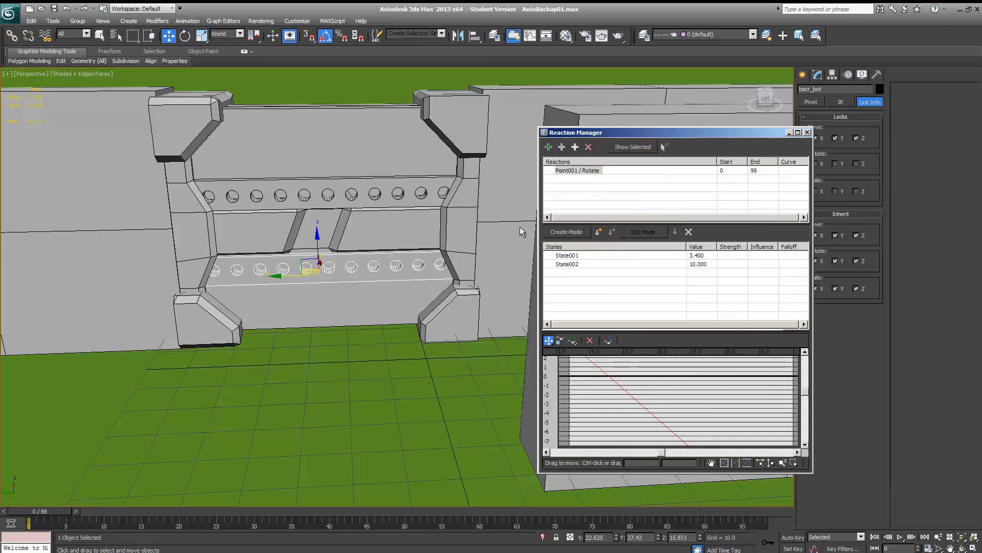
left_click(807, 132)
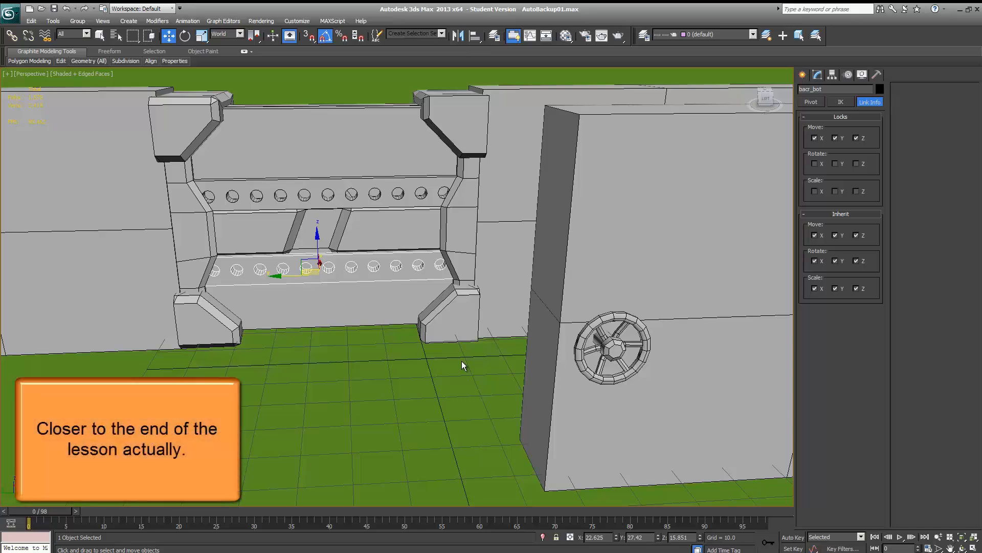
- Check the hotkey assigned to Reaction Manager in the Animation Tools category and try it out
left_click(297, 21)
left_click(322, 30)
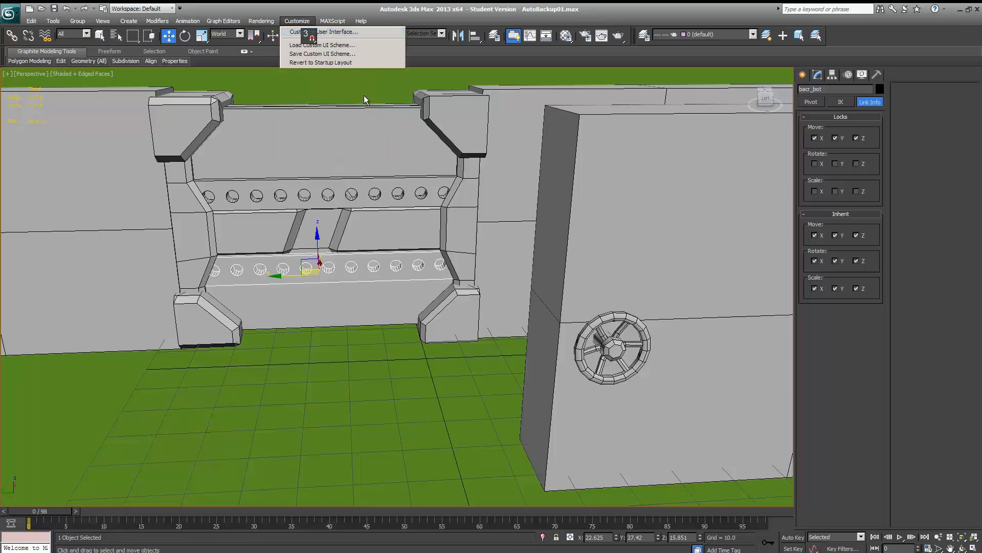
left_click(410, 193)
left_click(418, 210)
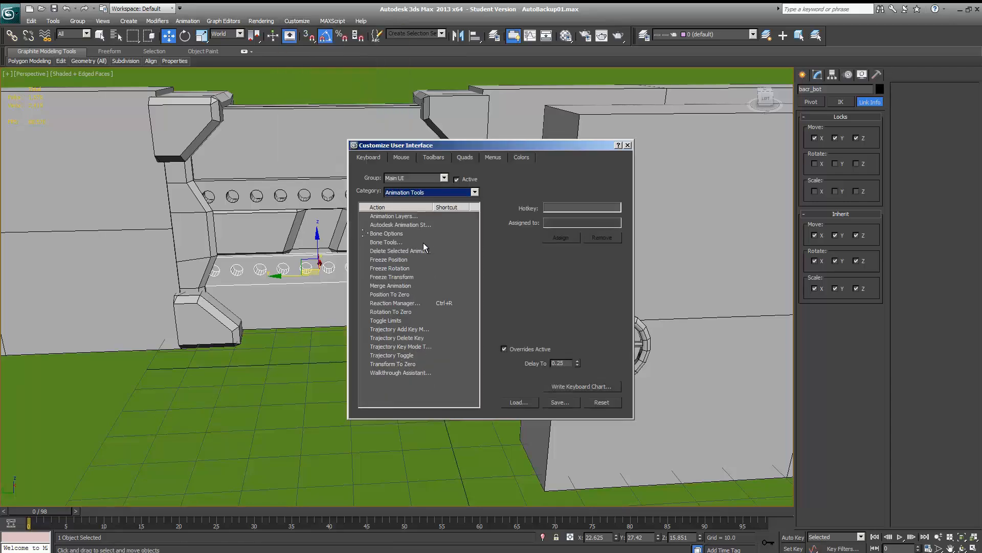
left_click(399, 303)
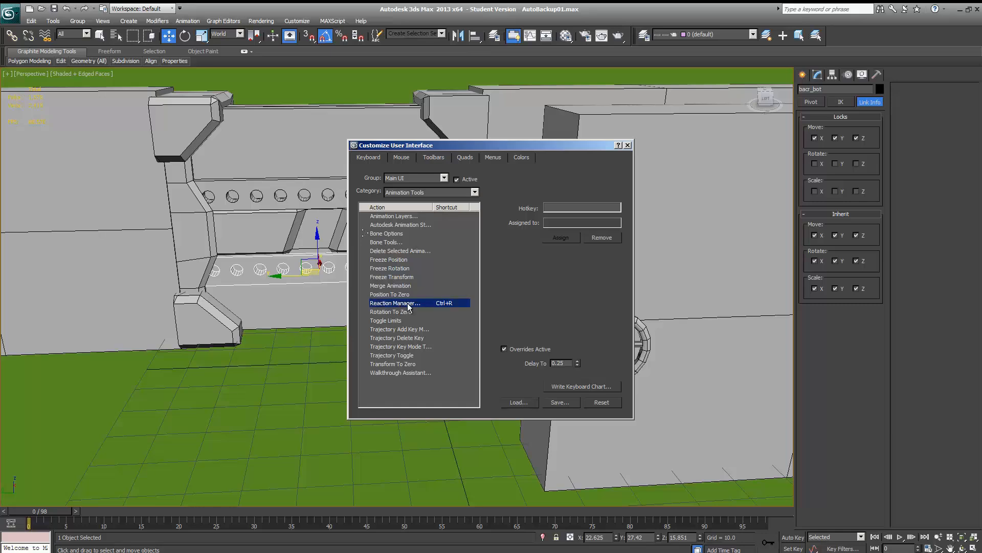
key("ctrl")
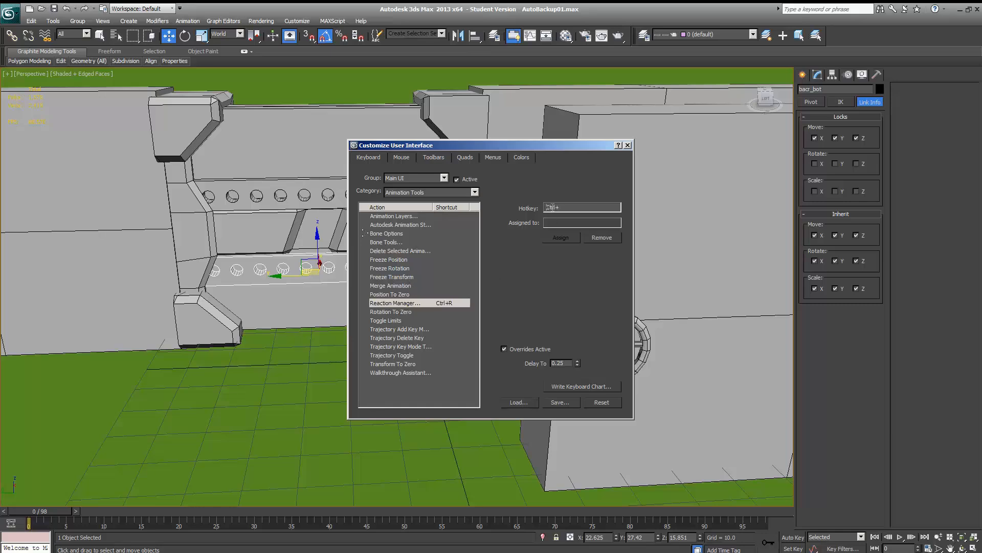
left_click(627, 147)
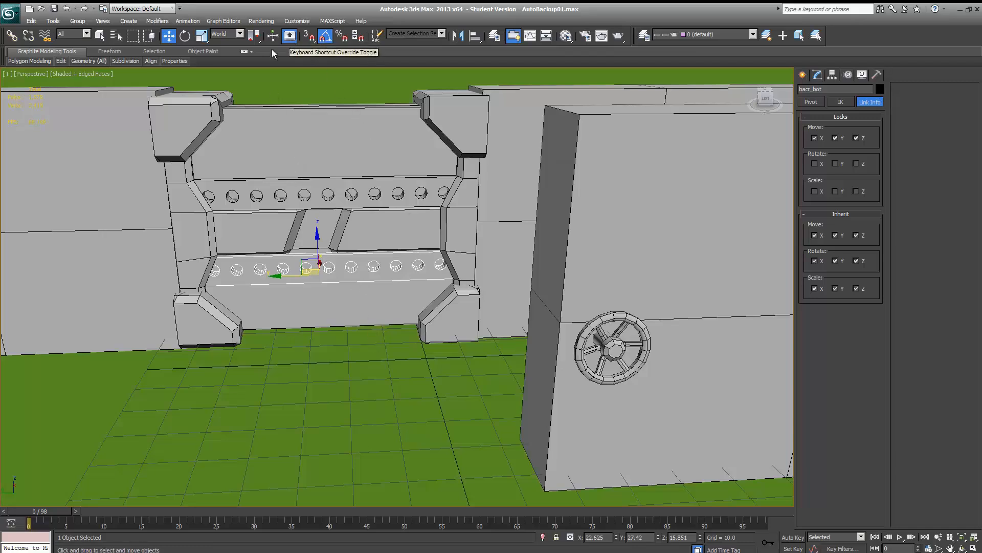
key("ctrl+r")
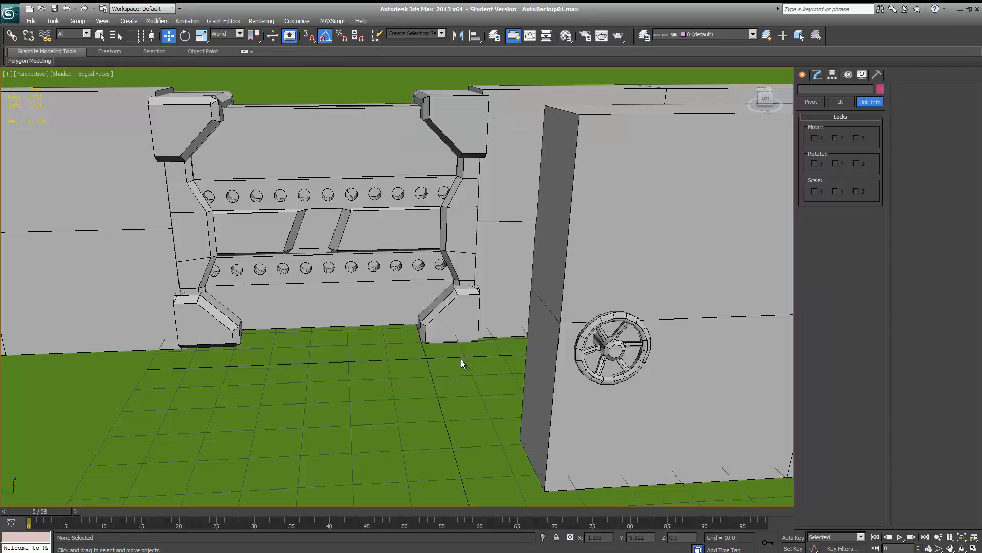
- Select the wheel and activate the Rotate tool with the Local reference coordinate system
left_click(619, 340)
left_click(229, 35)
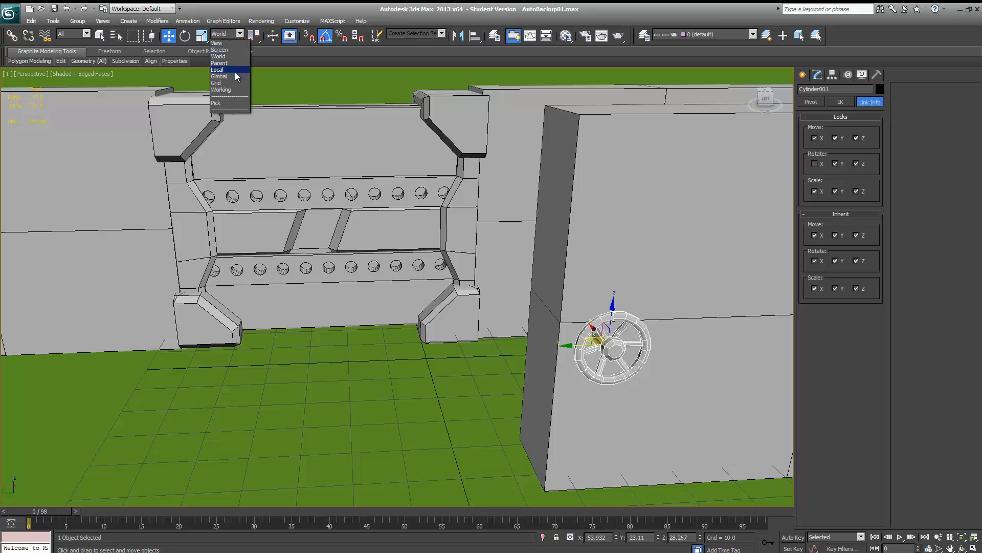
left_click(240, 70)
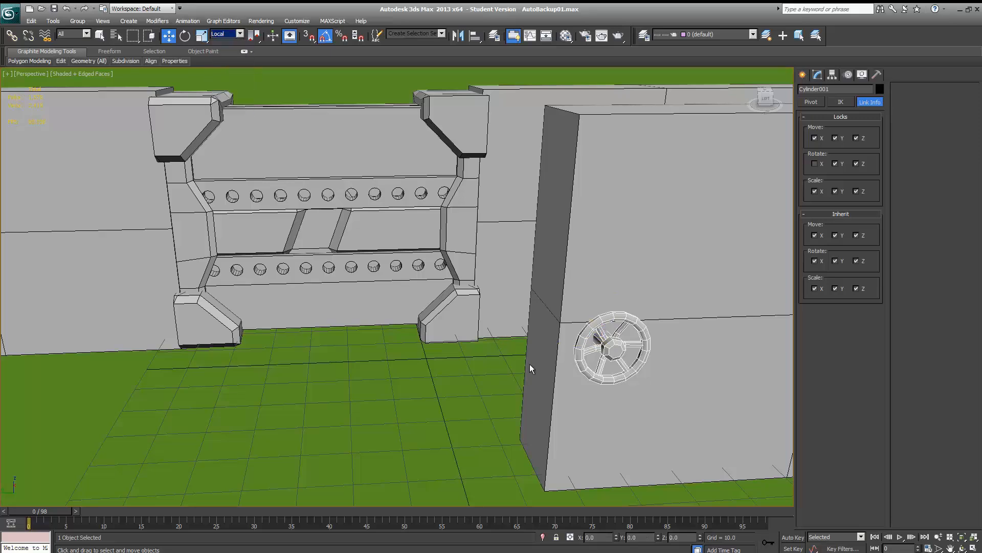
key("e")
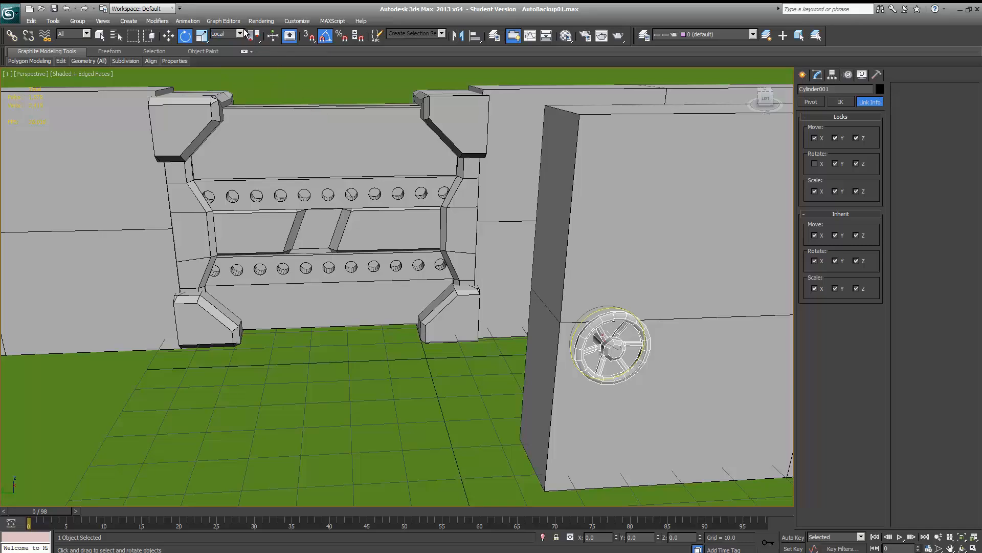
- Keep the Local reference coordinate system and try rotating the wheel about its unlocked X axis
left_click(230, 31)
left_click(226, 70)
left_click_drag(581, 327, 599, 340)
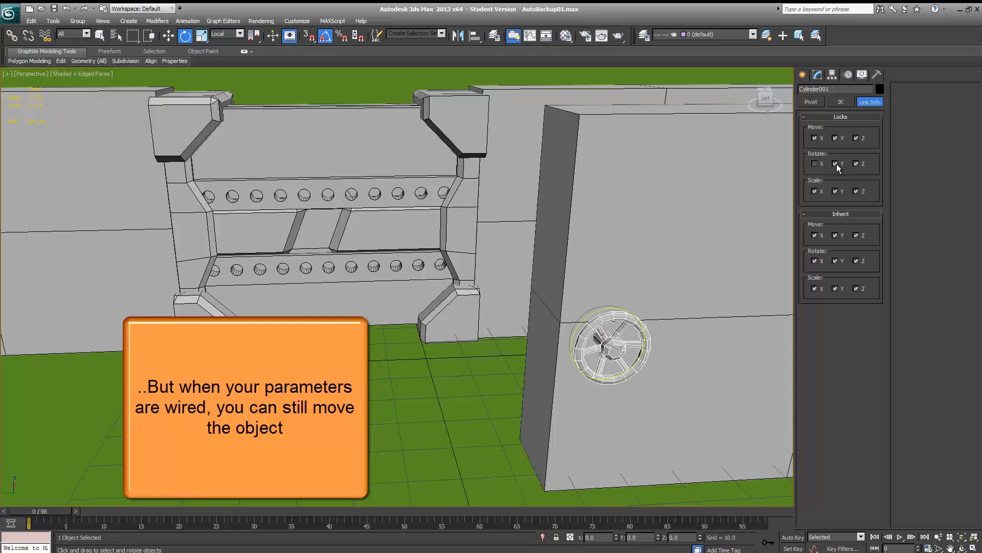
- Inspect the assigned motion controllers of the wheel and the lower gate bar, singling out the bar's Y Position controller
left_click(846, 75)
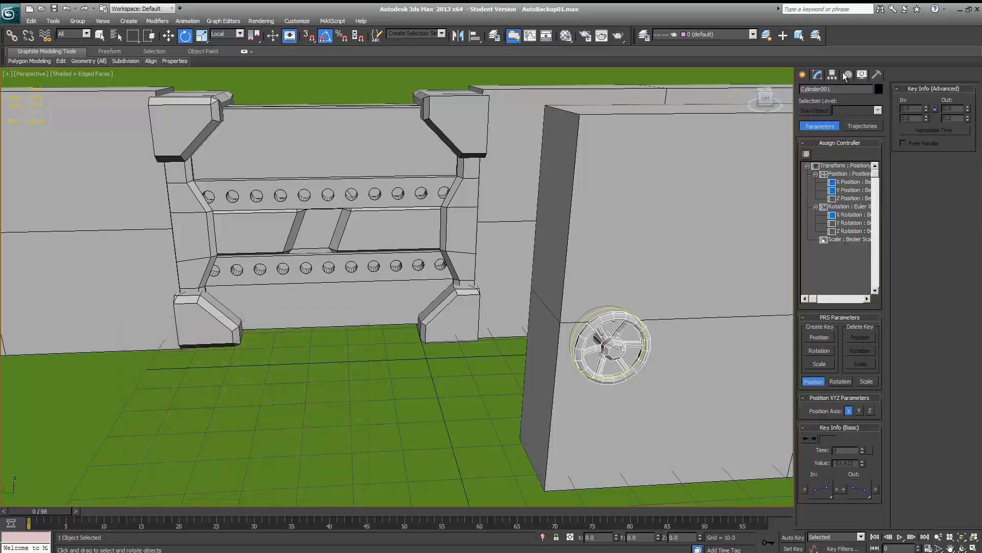
left_click_drag(815, 298, 828, 299)
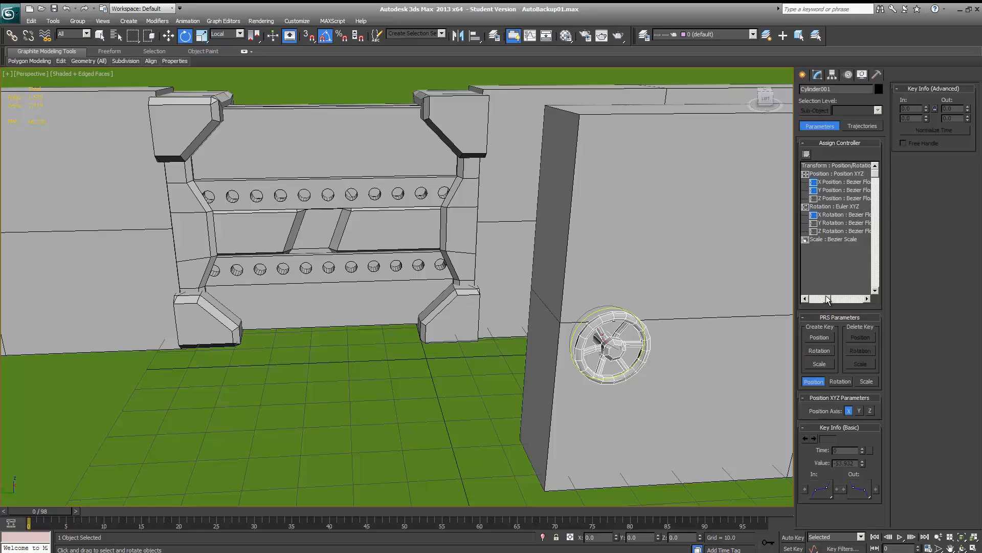
left_click(382, 277)
left_click(835, 190)
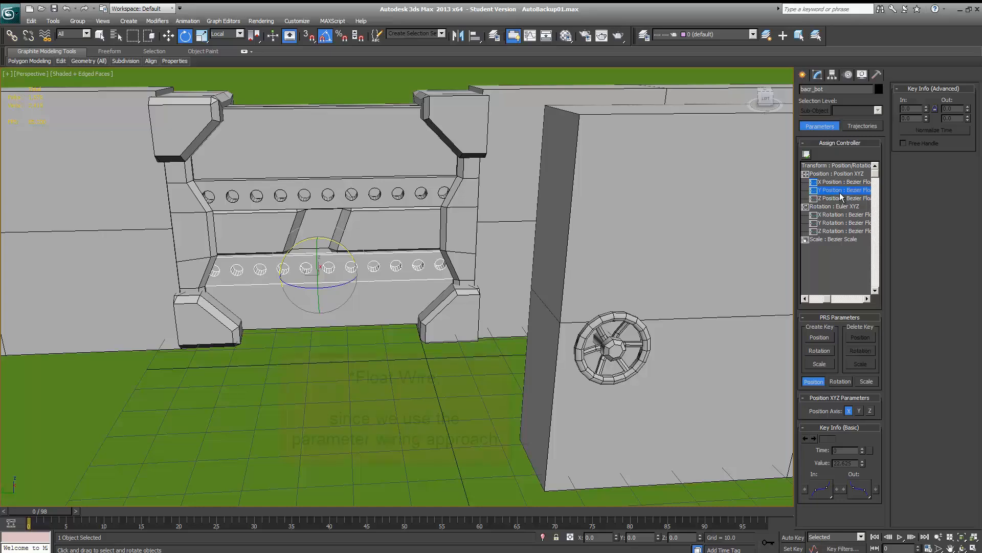
- Start wiring the wheel's X Rotation to the lower gate bar's Y Position, bringing both up in the Parameter Wiring dialog
left_click(612, 357)
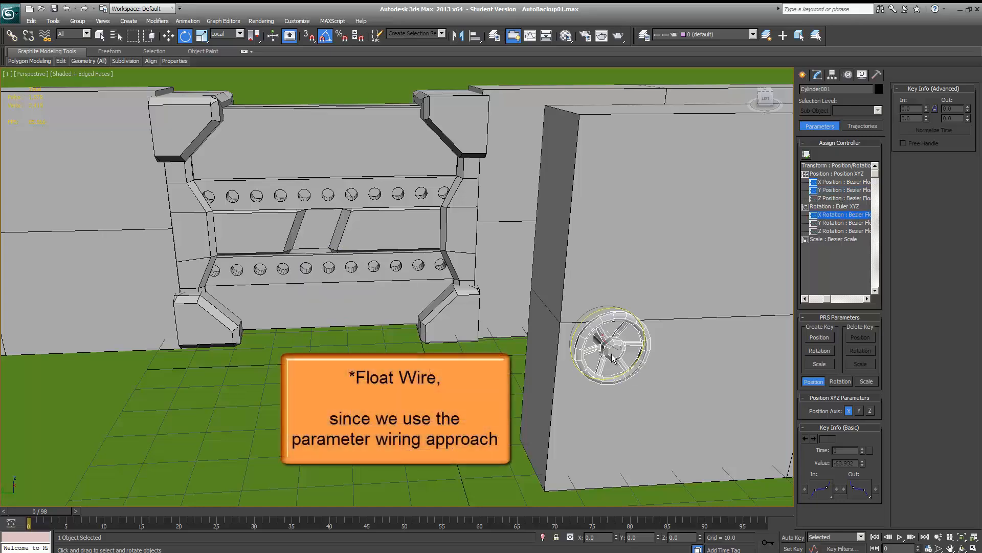
right_click(613, 357)
left_click(634, 436)
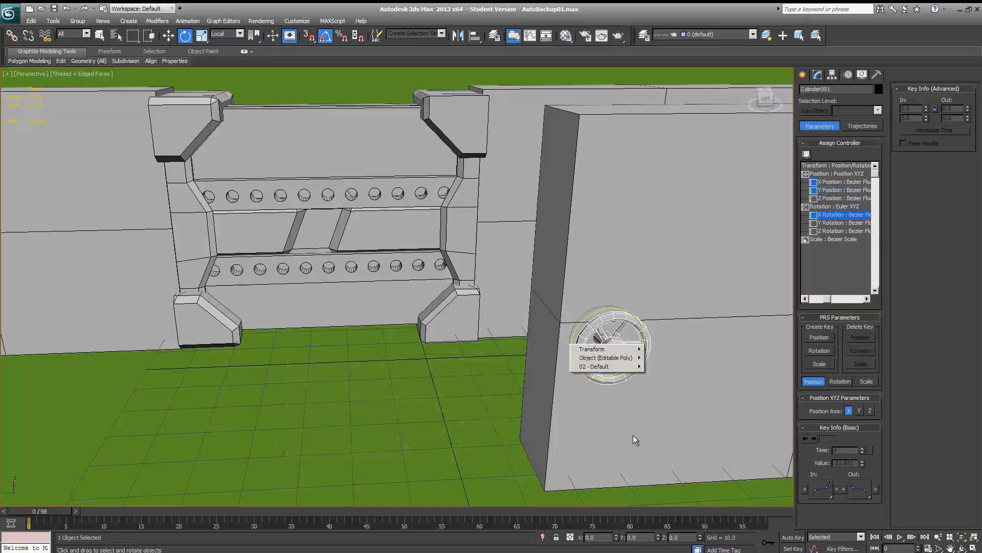
mouse_move(625, 350)
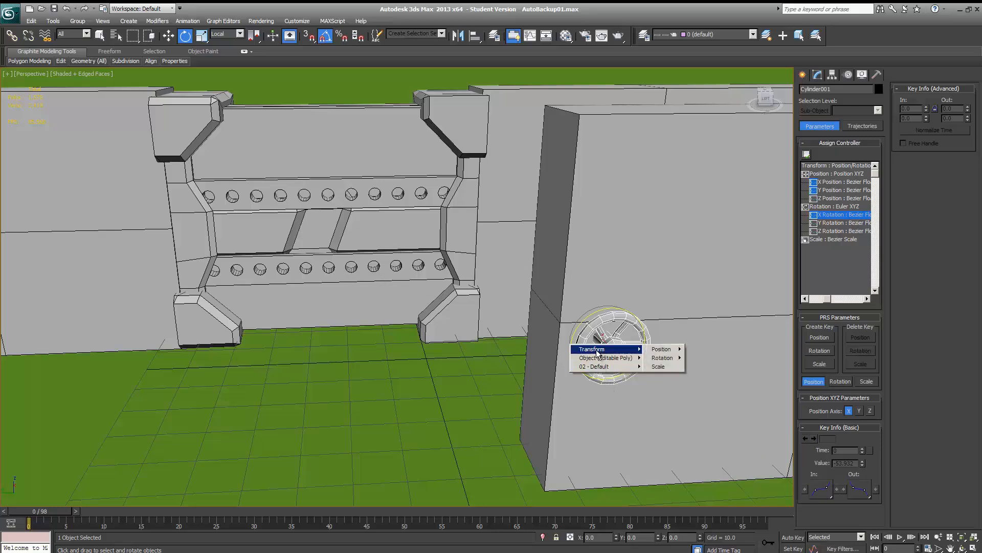
mouse_move(660, 358)
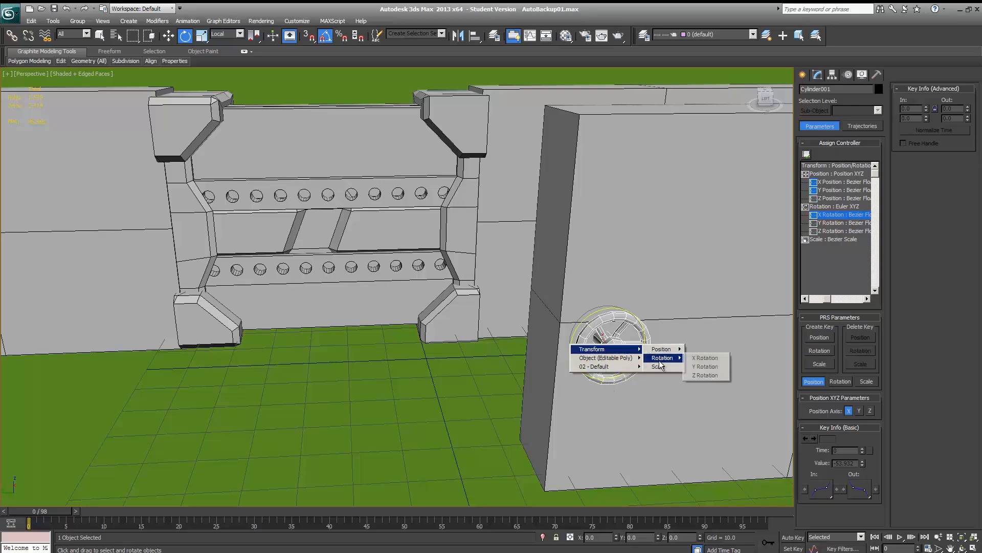
left_click(704, 359)
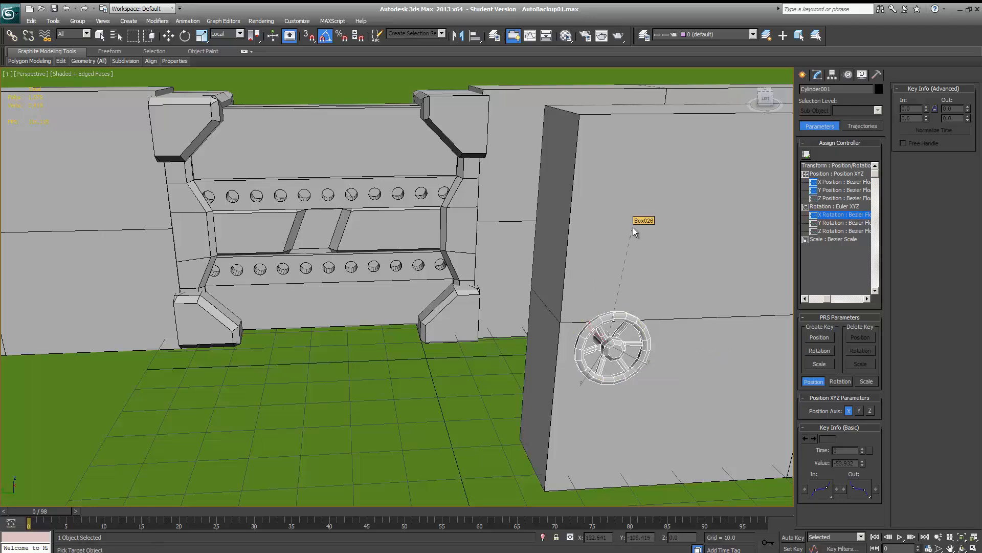
left_click(385, 277)
mouse_move(389, 279)
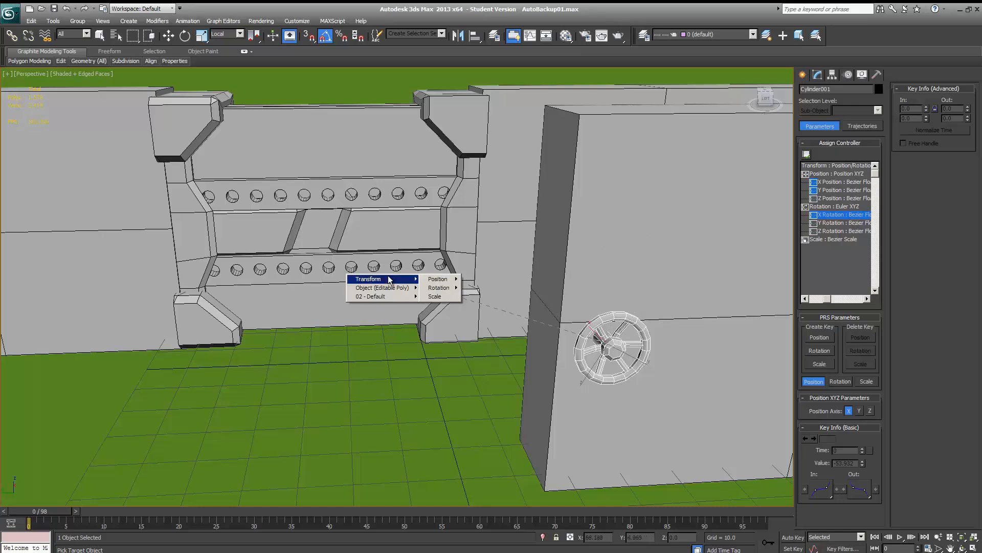
mouse_move(439, 279)
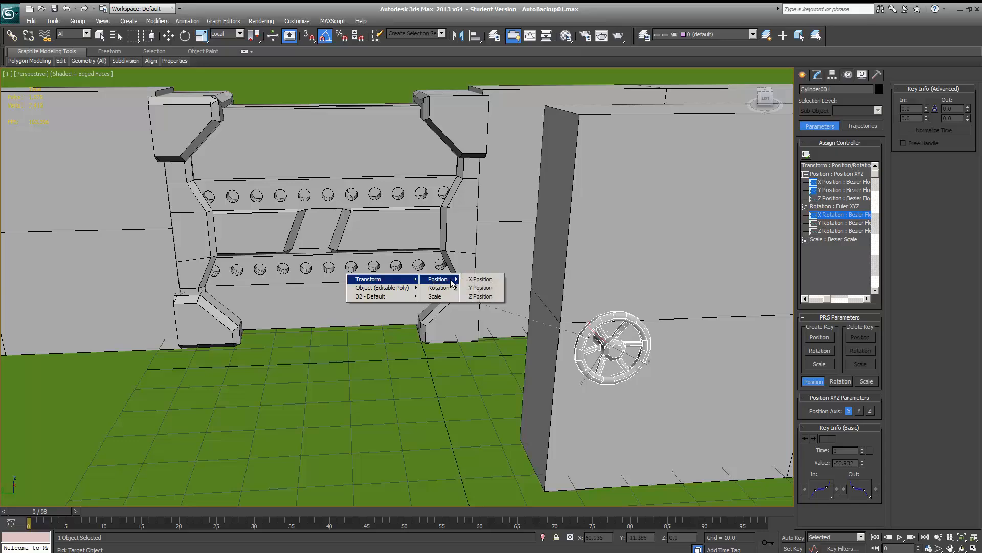
left_click(486, 289)
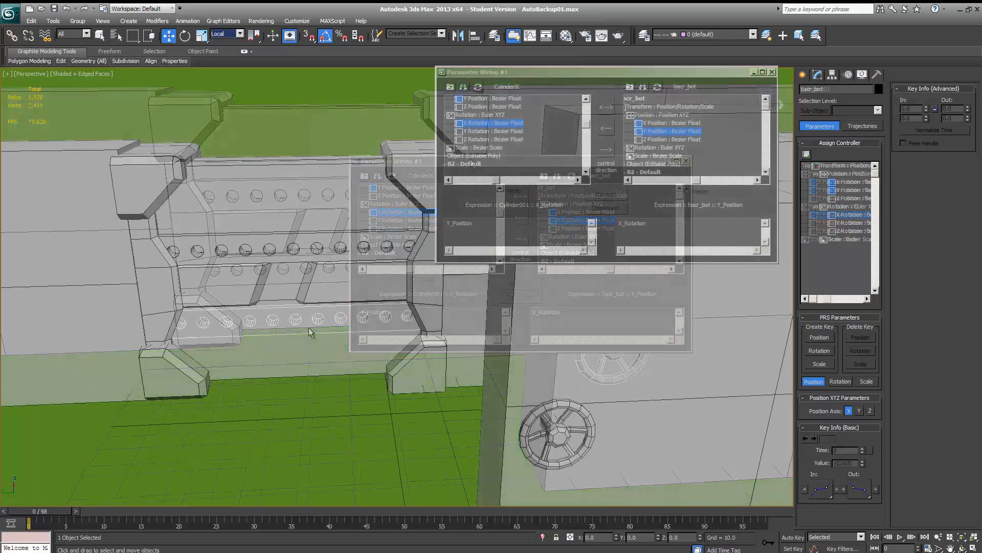
- Set the reference coordinate system to World for the lower gate bar and accept Generic Units as the display unit scale
left_click(230, 33)
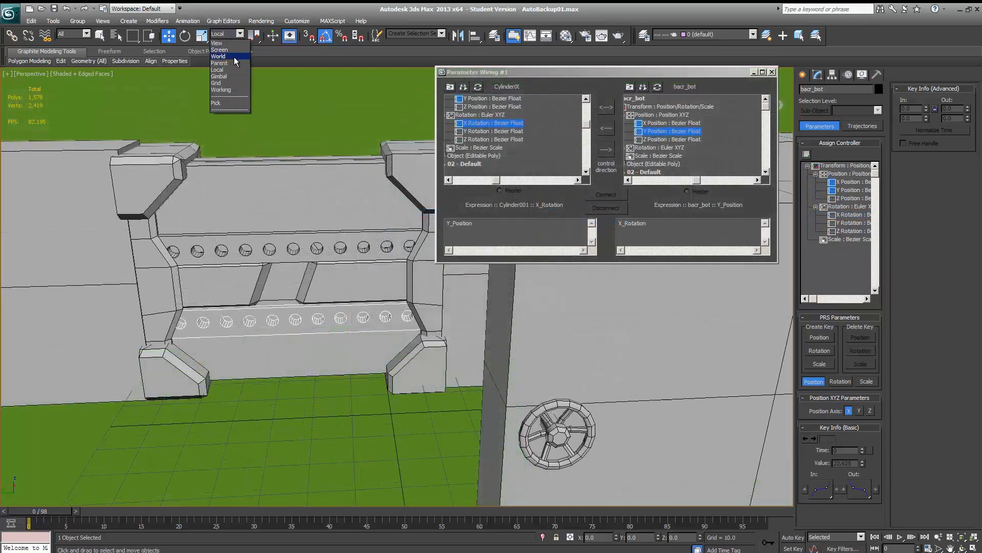
left_click(234, 56)
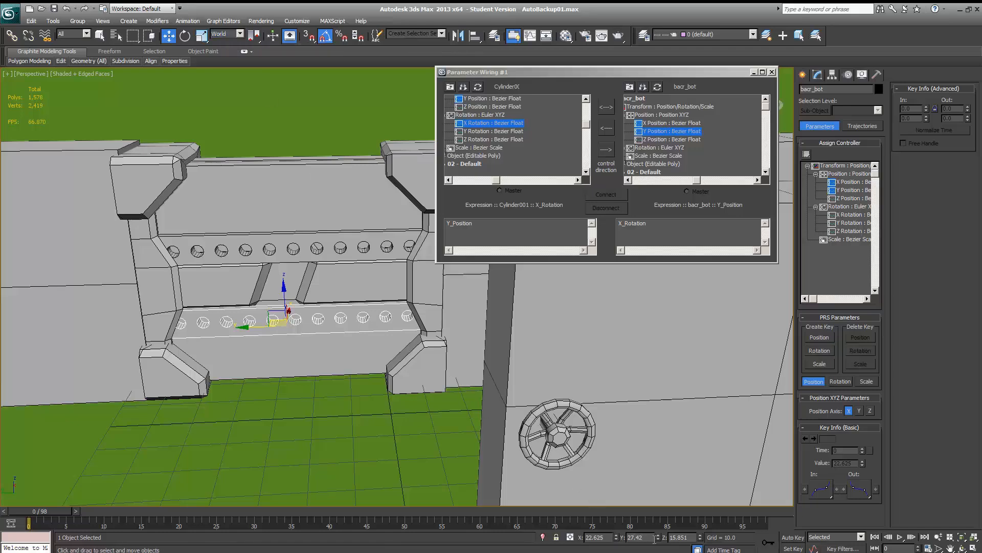
left_click(296, 21)
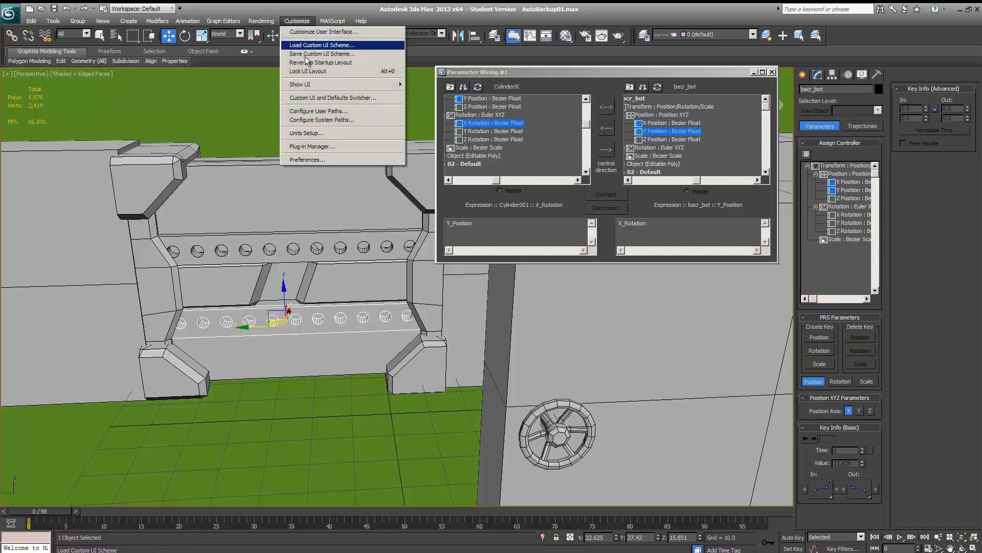
left_click(307, 133)
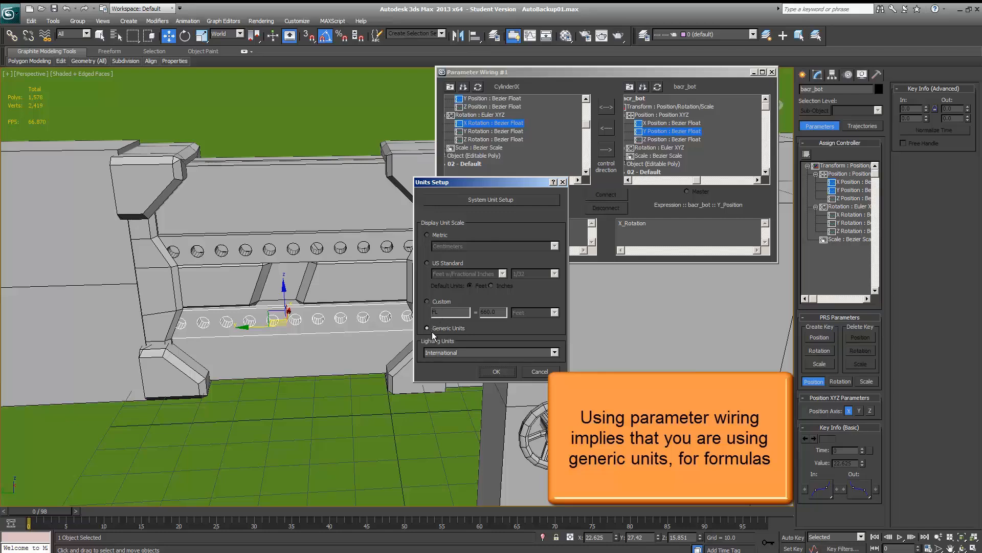
left_click(496, 372)
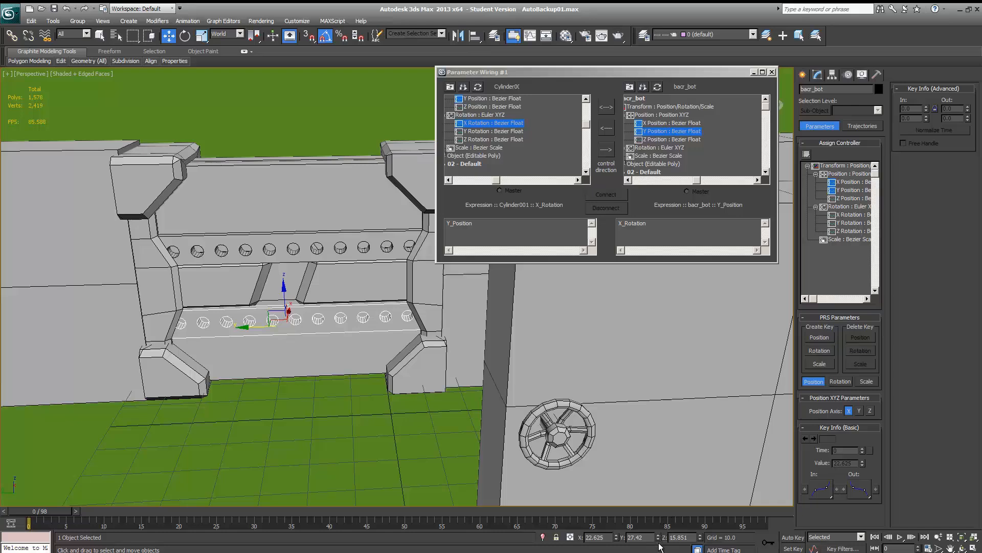
- Slide the lower gate bar both ways along world Y, reset its Y position to 0, and undo these moves
left_click_drag(658, 537, 658, 332)
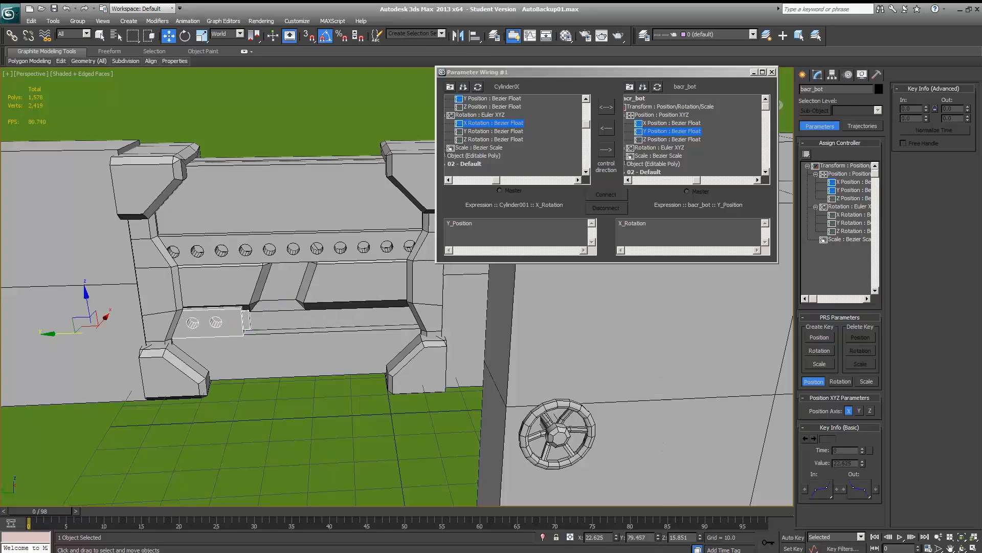
left_click_drag(658, 536, 709, 327)
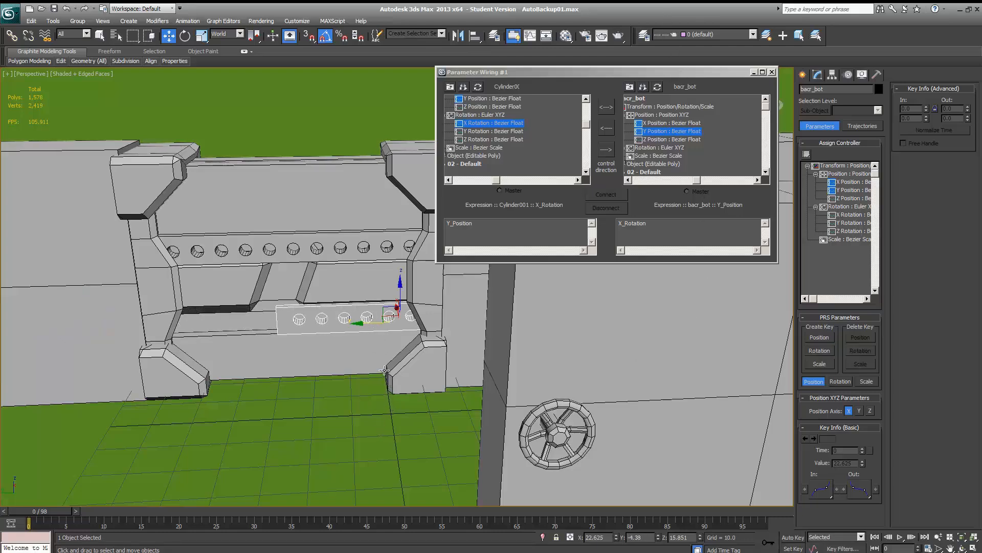
right_click(659, 538)
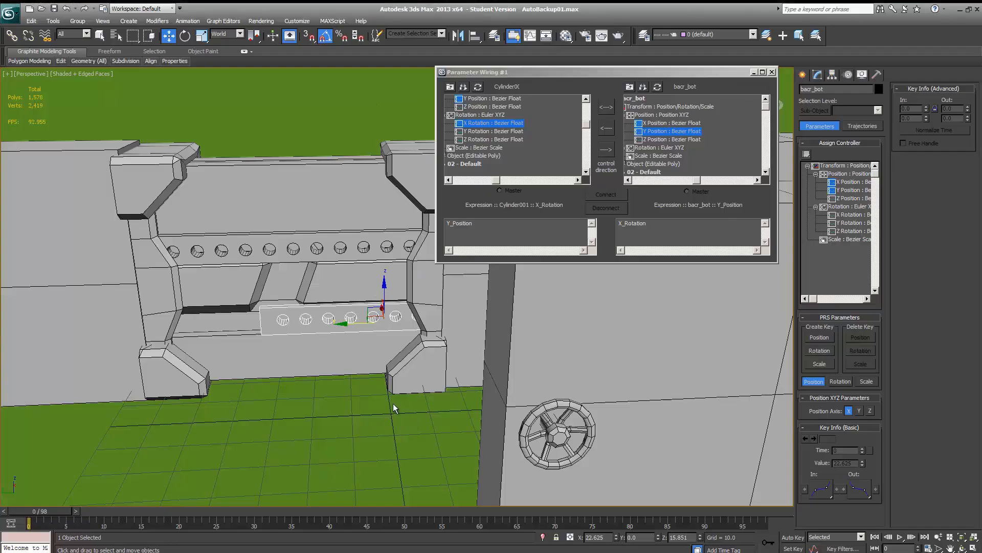
key("ctrl+z")
key("ctrl+z")
key("ctrl+z")
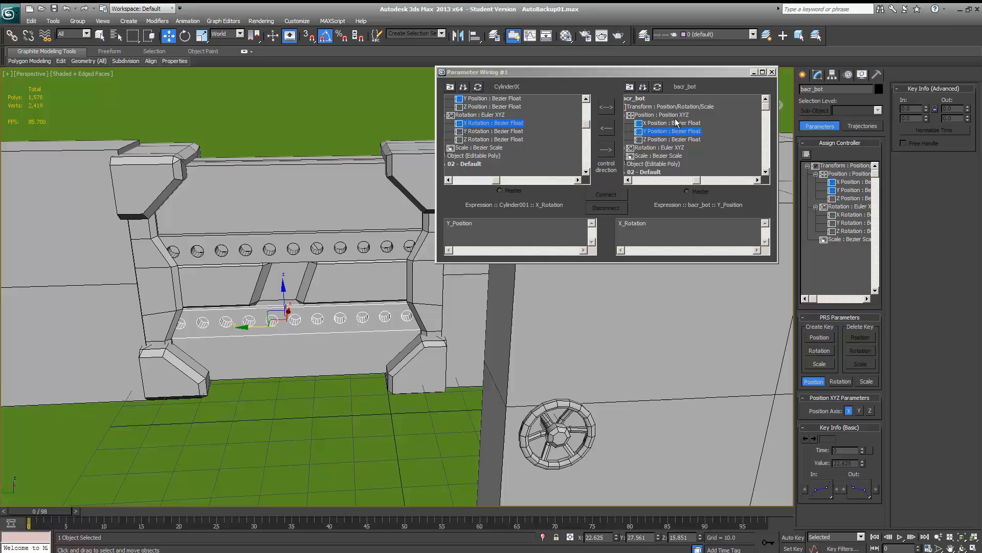
- Collapse the parameter trees of Cylinder001 and bacr_bot down to their object names in the Parameter Wiring dialog
scroll(527, 110, "up", 4)
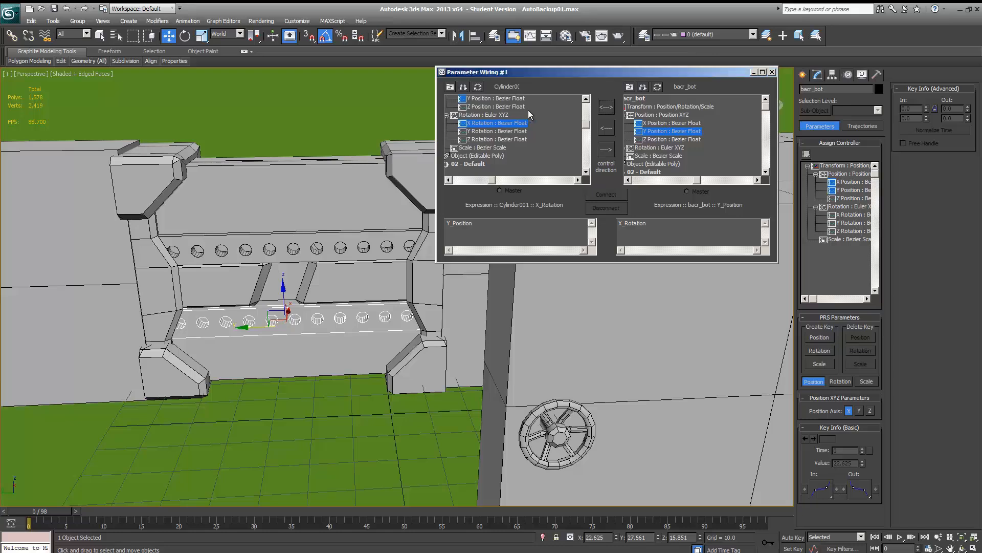
middle_click_drag(543, 145, 555, 149)
left_click(476, 115)
left_click(475, 123)
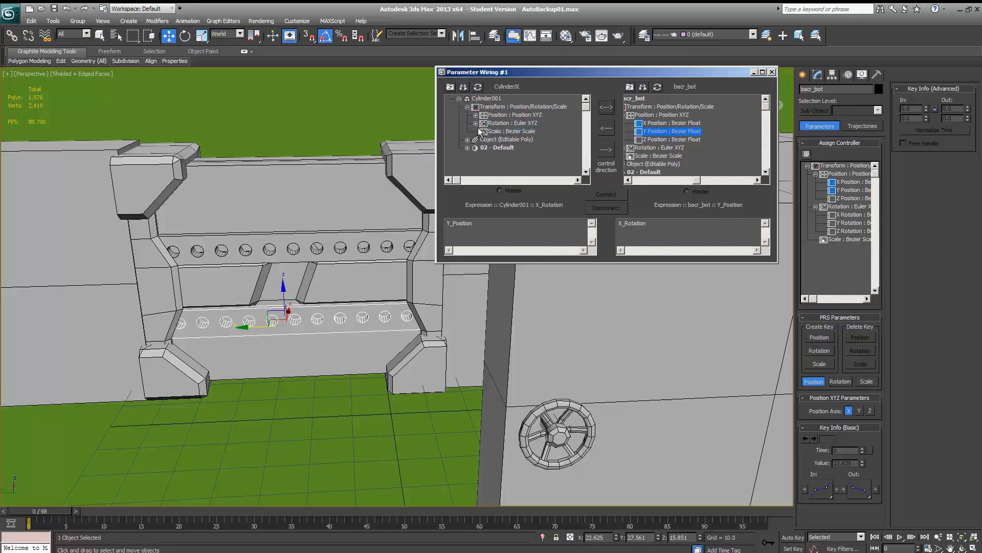
left_click(467, 106)
left_click(459, 99)
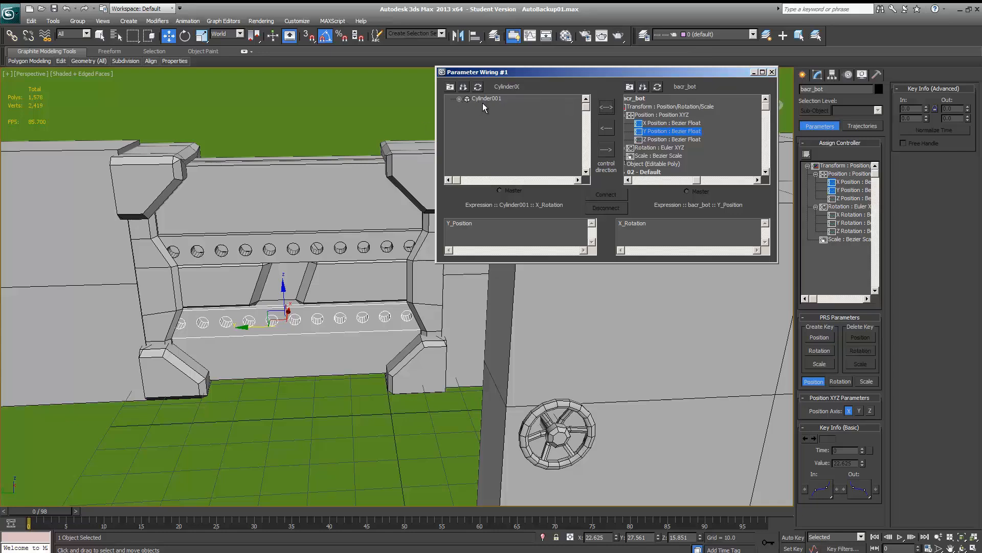
left_click(483, 98)
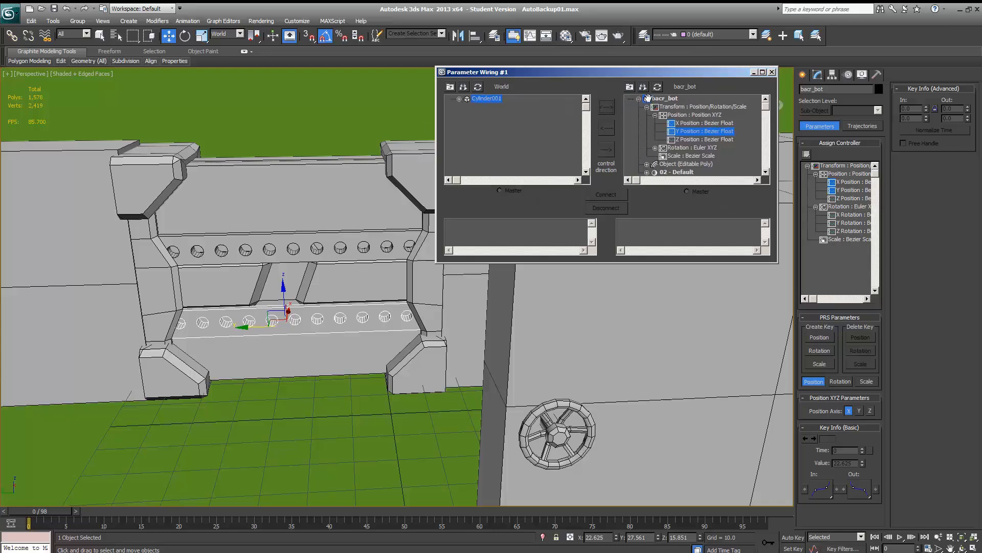
left_click(639, 98)
left_click(650, 99)
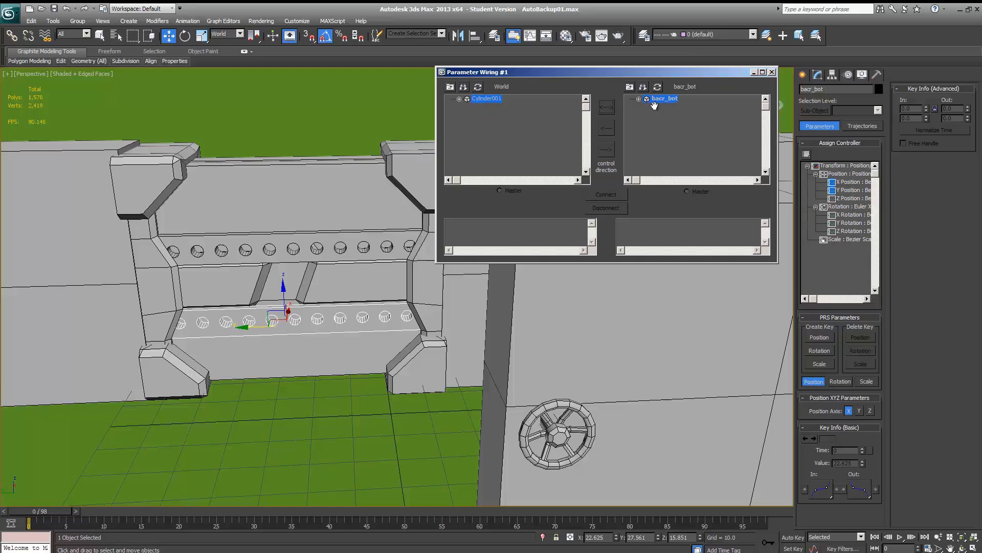
- Expand both parameter trees again and select Cylinder001's X Rotation and bacr_bot's Y Position as the parameters to wire
left_click(458, 99)
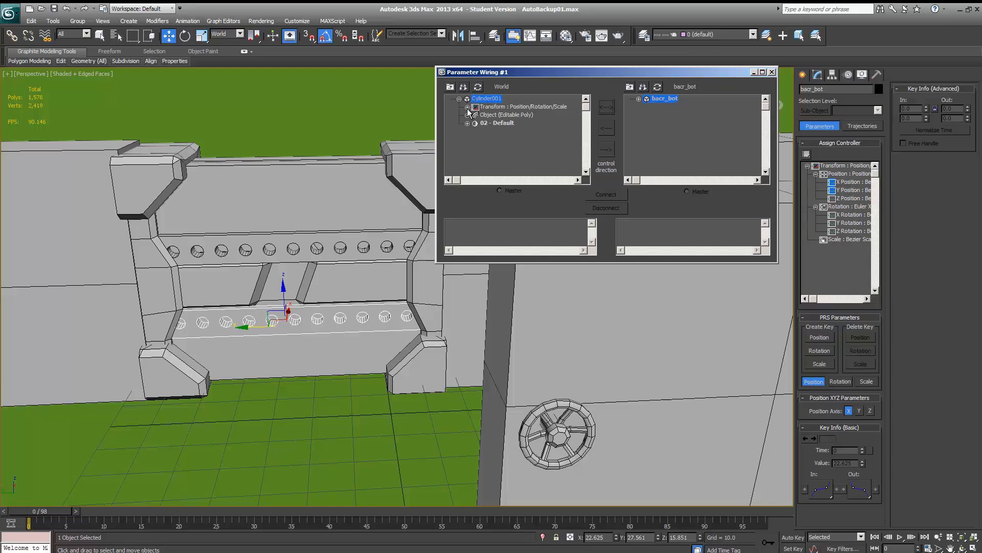
left_click(467, 107)
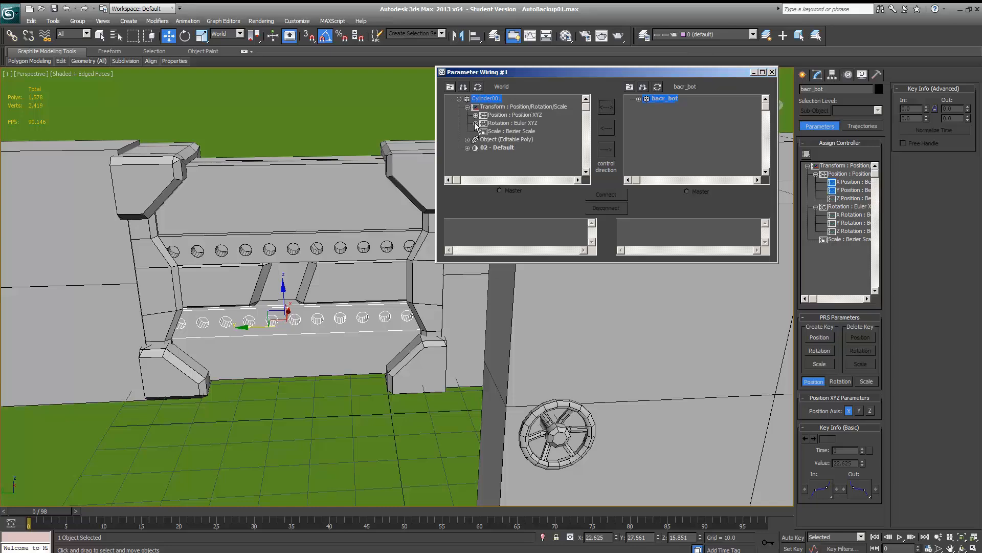
left_click(475, 123)
left_click(513, 124)
left_click(511, 132)
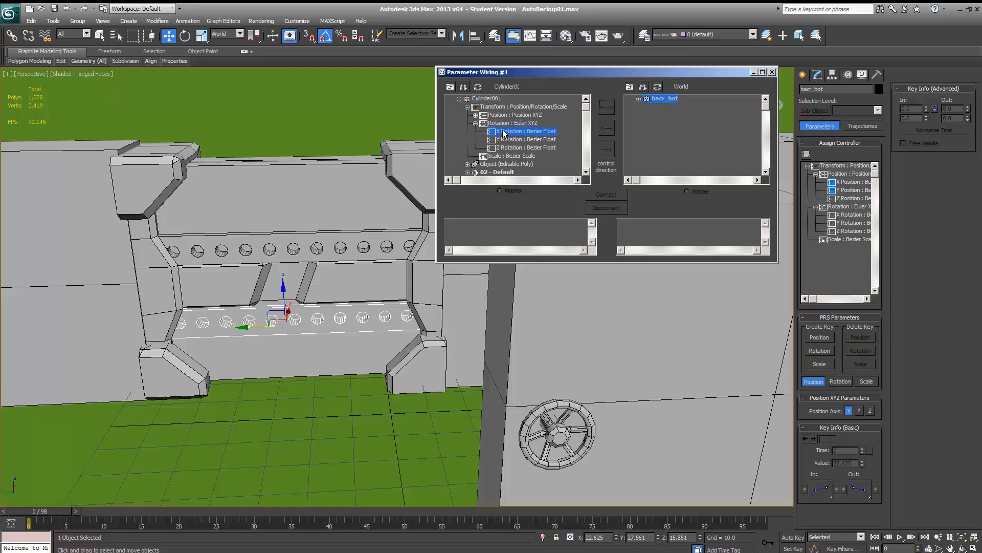
left_click(639, 99)
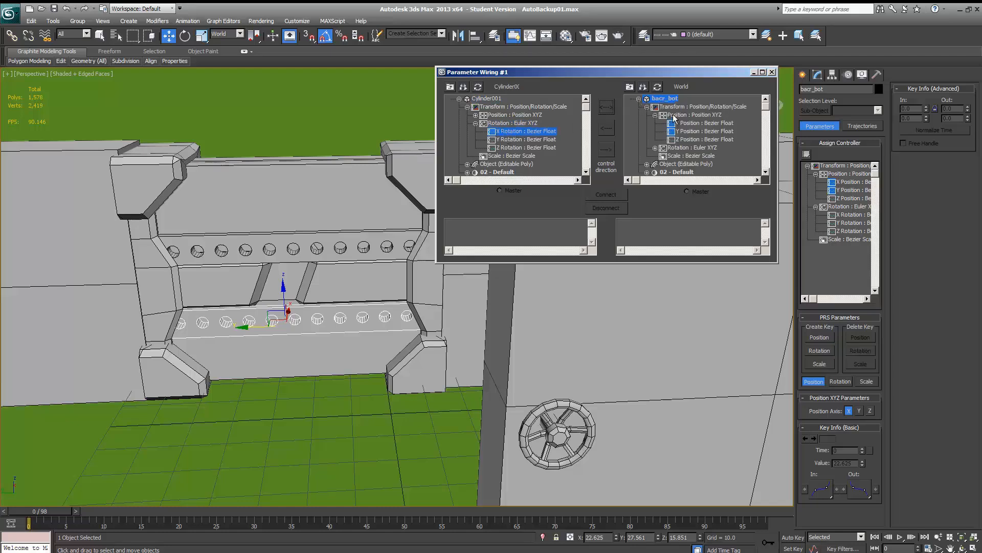
left_click(689, 131)
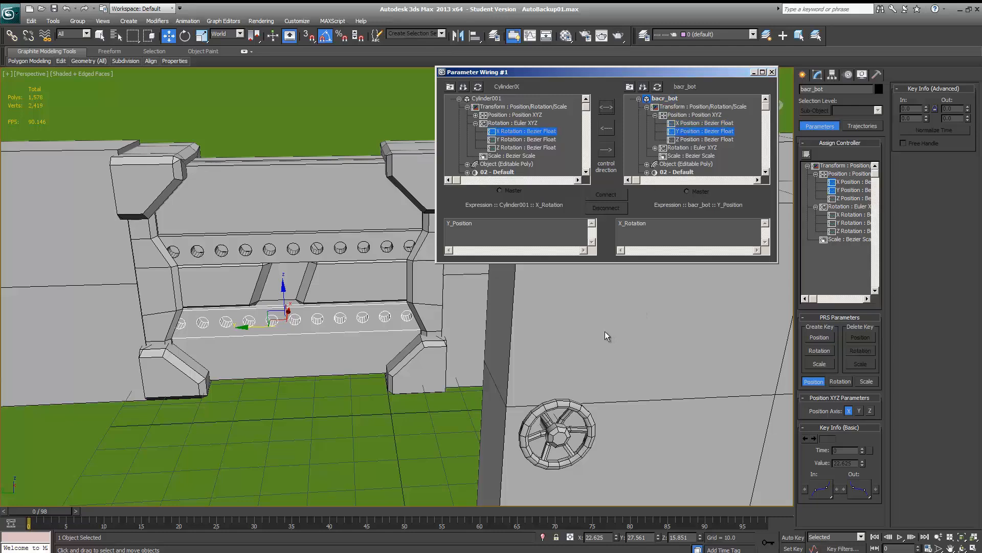
- Select the upper gate bar and load it into the target parameter tree of the wiring dialog in place of bacr_bot
left_click(438, 336)
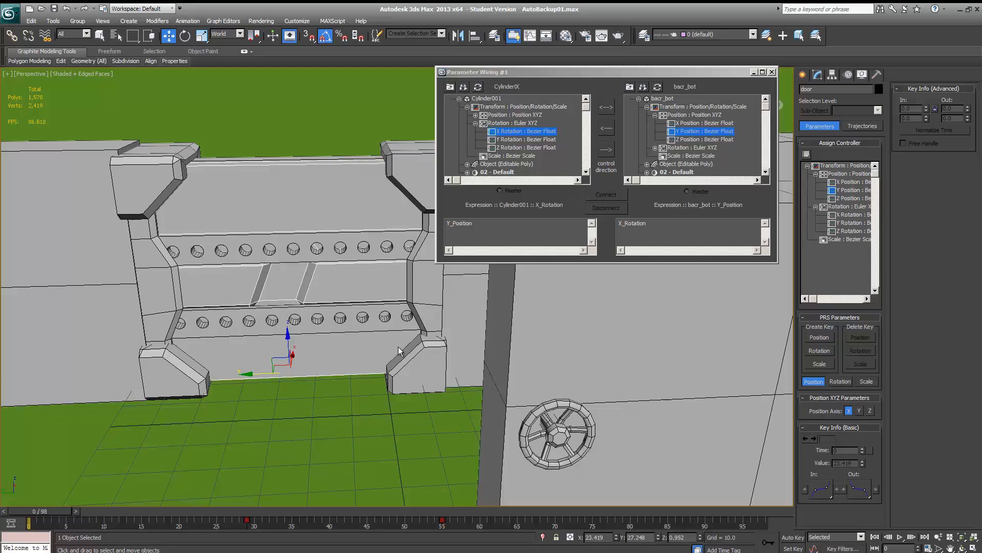
left_click(342, 331)
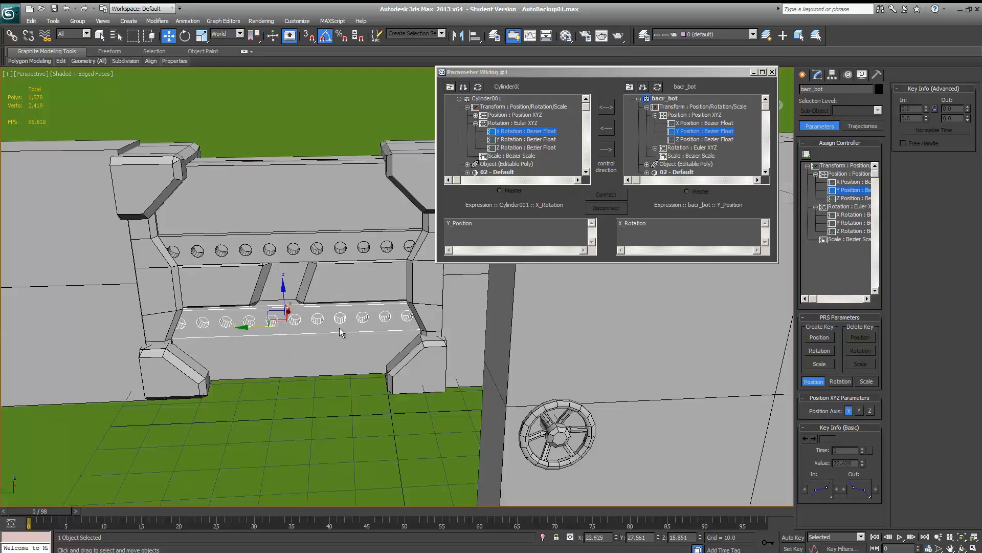
left_click(303, 240)
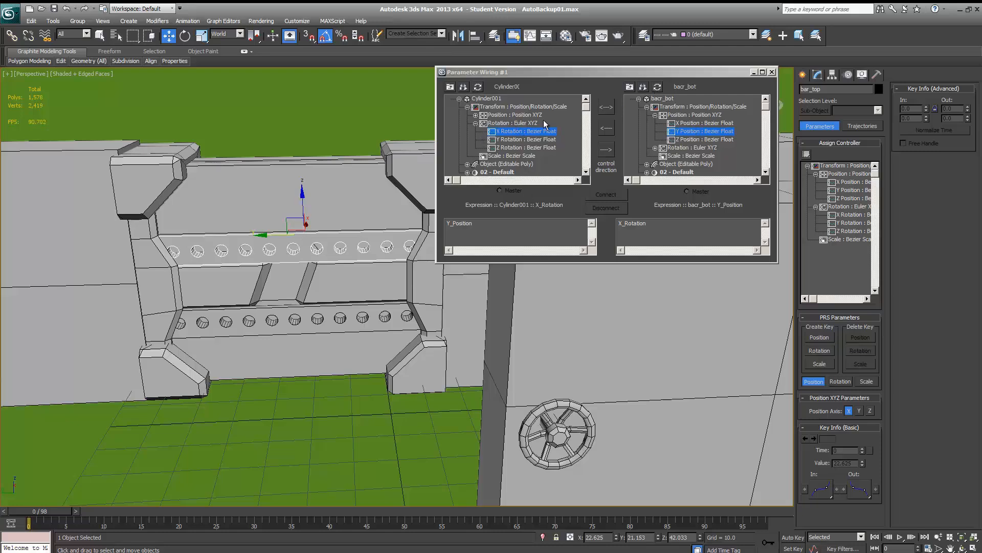
left_click(656, 87)
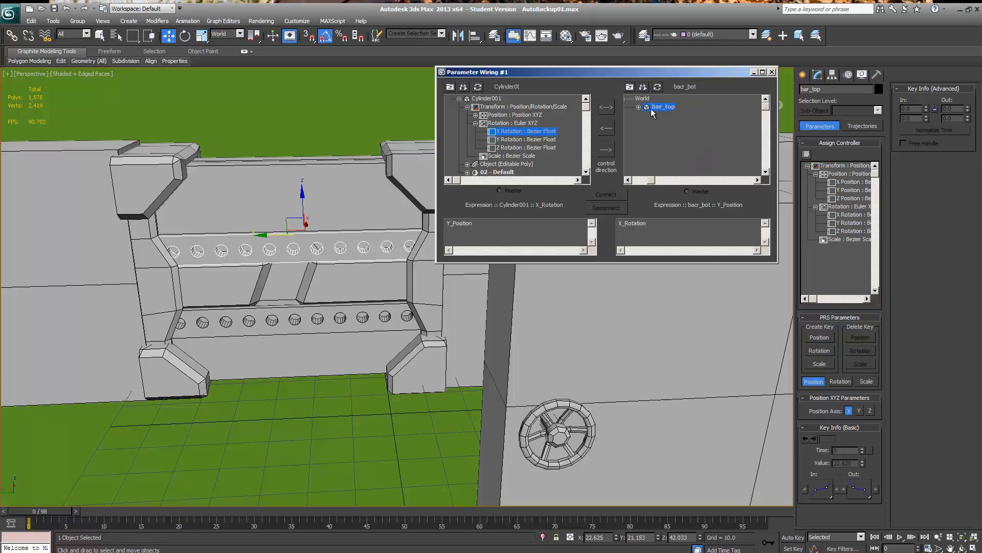
- Expand bar_top's transform and position tracks in the target parameter tree and select its Y Position
left_click(639, 107)
left_click(647, 115)
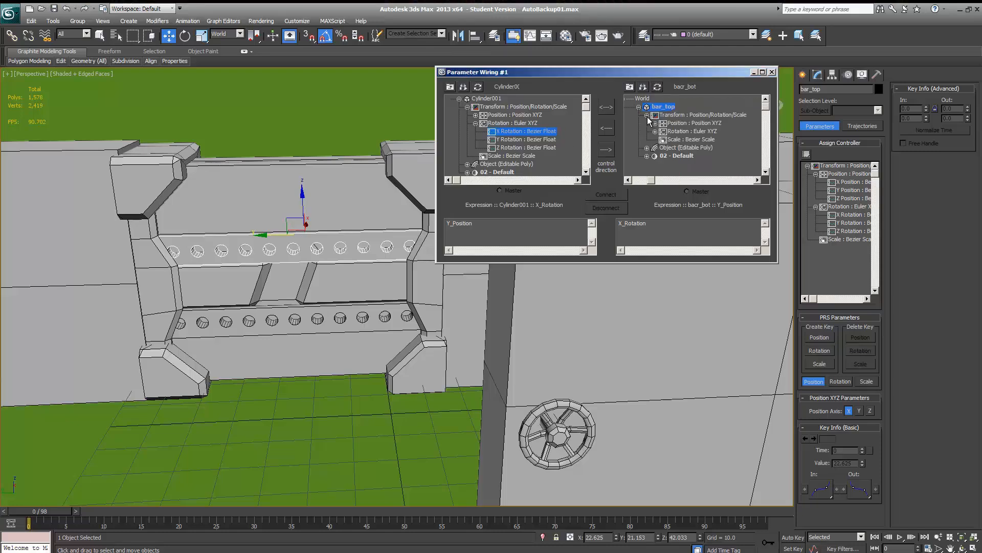
left_click(655, 123)
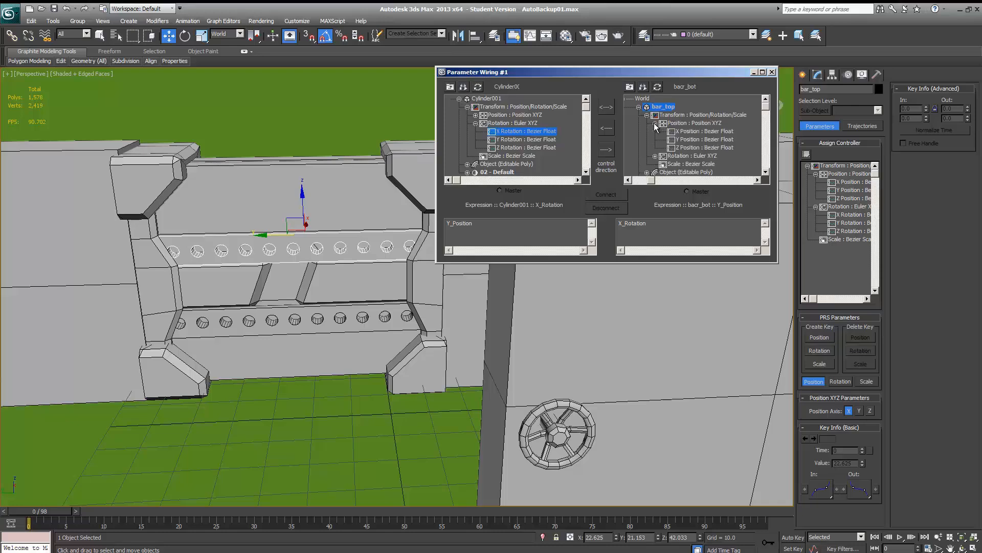
left_click(678, 139)
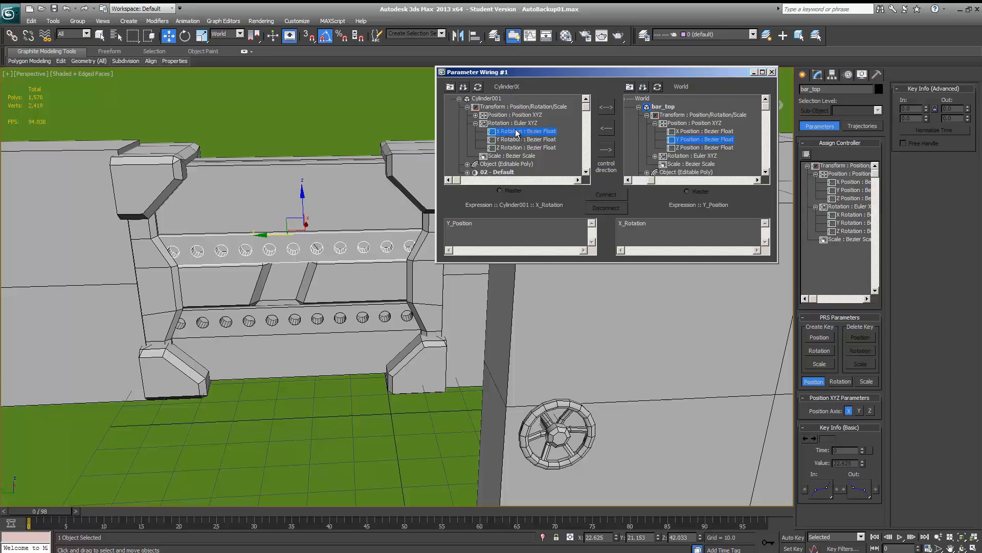
- Try the one-way and two-way control directions between Cylinder001 and bar_top, ending on one-way control from Cylinder001
left_click(606, 149)
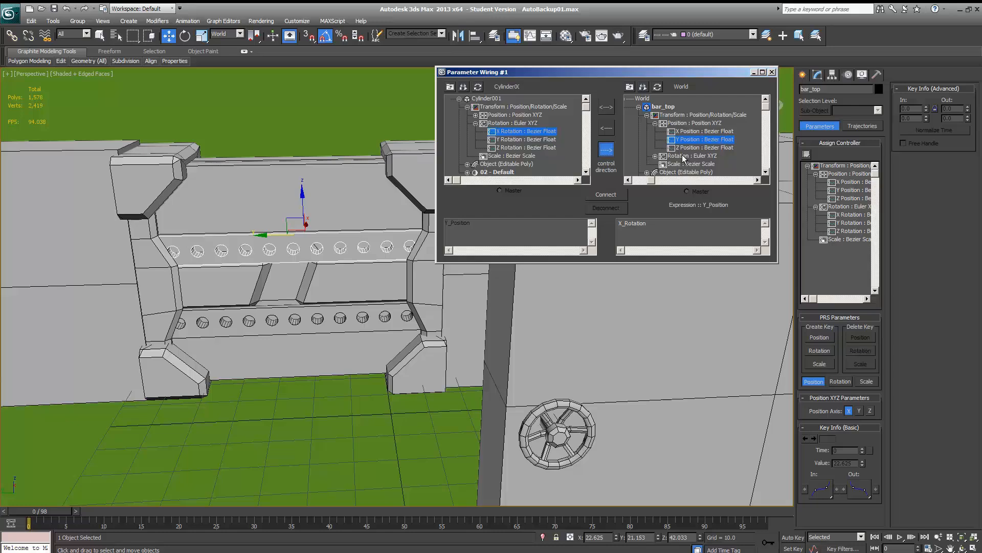
left_click(606, 106)
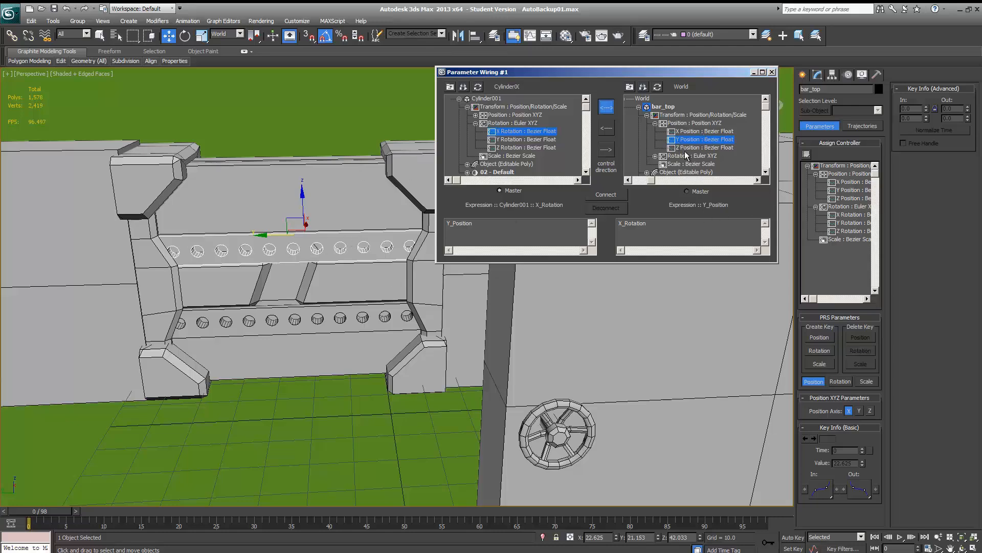
left_click(606, 149)
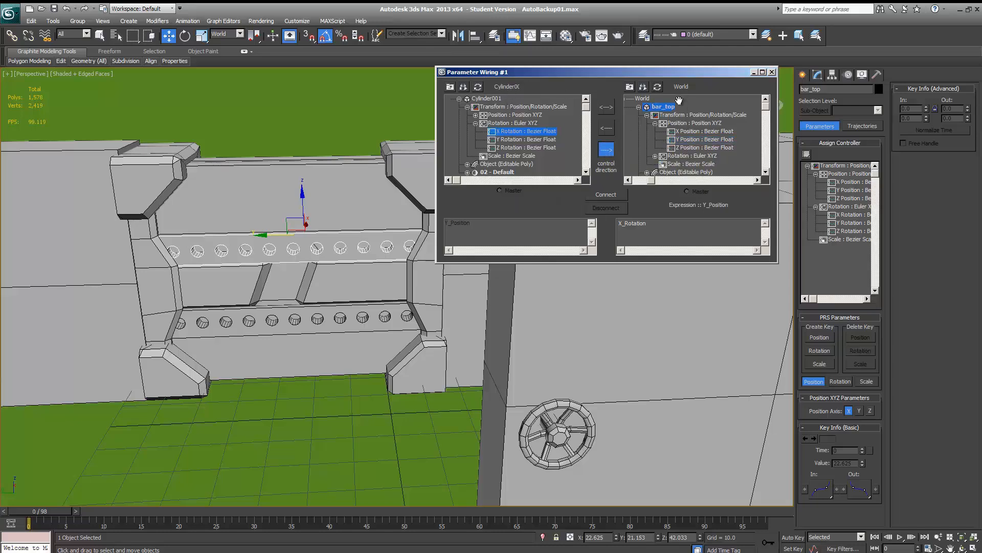
- Reselect bar_top's Y Position and use the bar's copied Y coordinate to write the expression 21.153 + X_Rotation*2
left_click(691, 139)
double_click(646, 537)
key("ctrl+c")
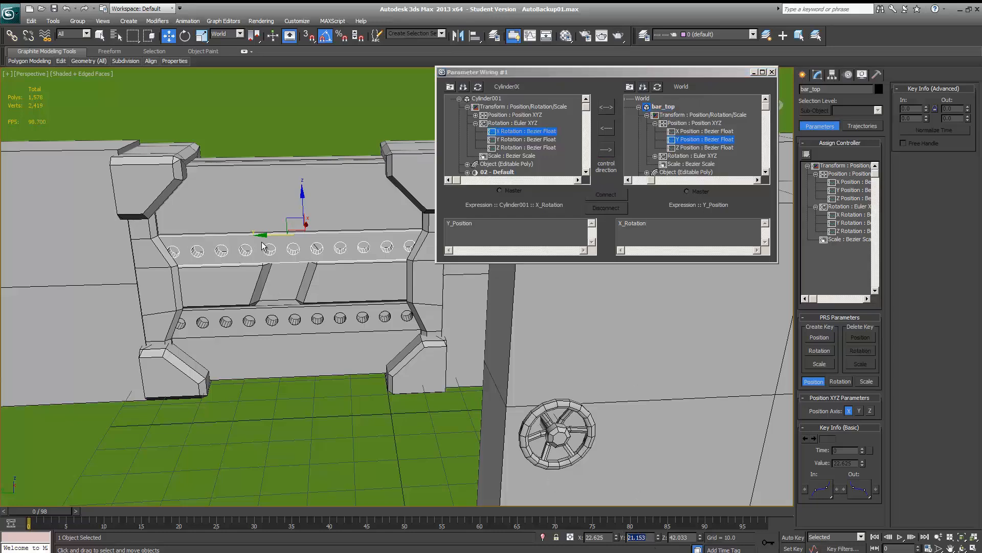
left_click(619, 222)
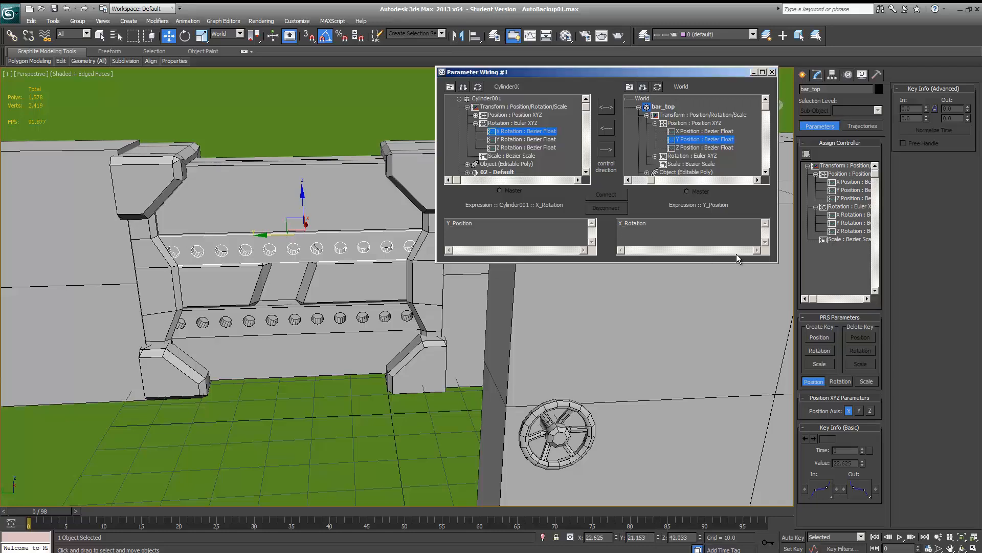
key("ctrl+v")
type("+")
- Copy the 21.153 offset in the bar_top expression, delete it and paste it back in
left_click_drag(638, 223, 619, 223)
key("ctrl+c")
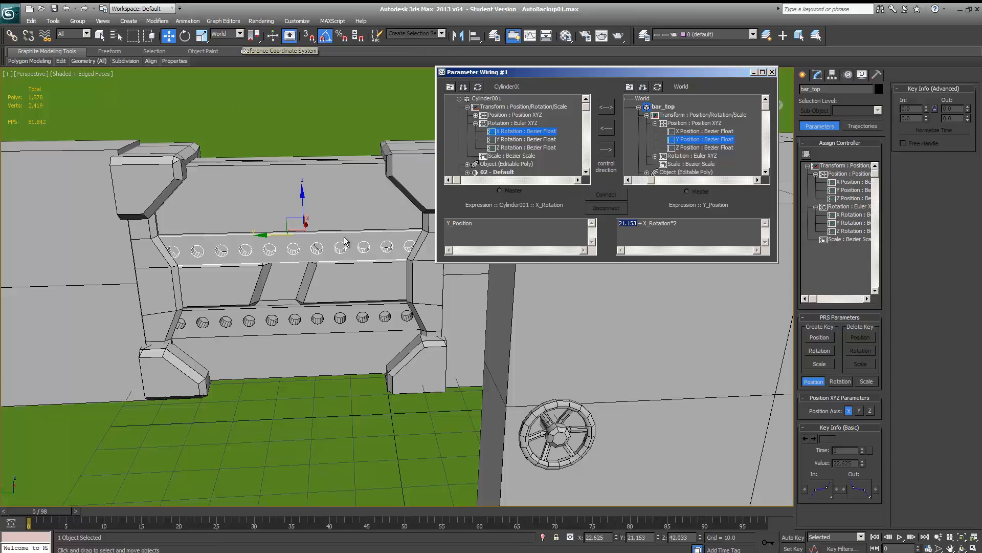
left_click_drag(644, 224, 619, 224)
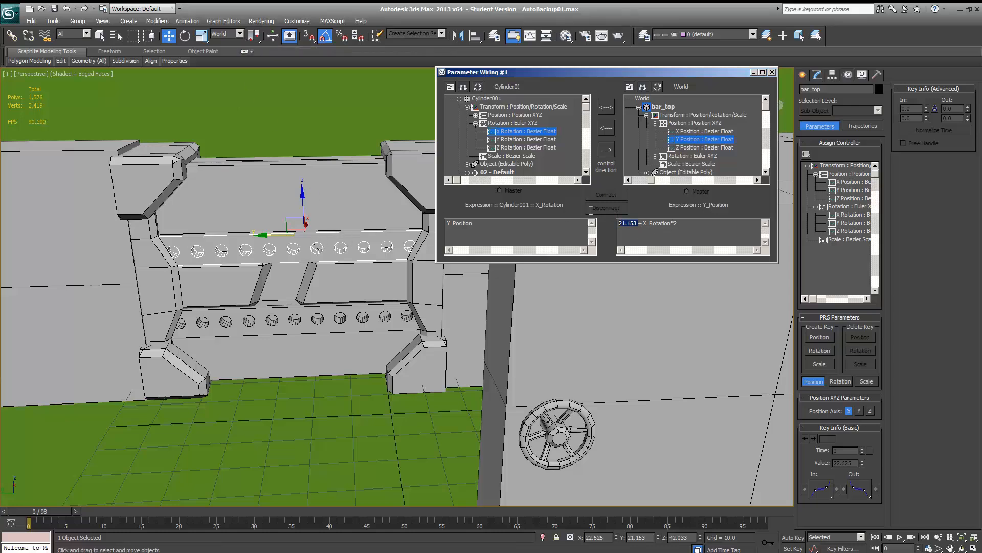
key("BackSpace")
key("ctrl+v")
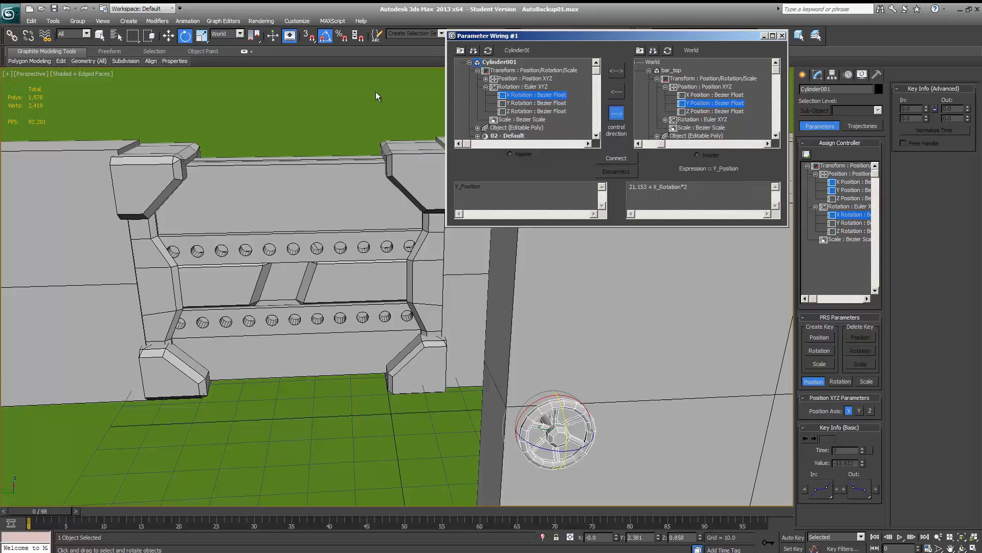
- Switch the wheel's rotation reference coordinate system to Gimbal and show its Euler rotation parameters
left_click(239, 35)
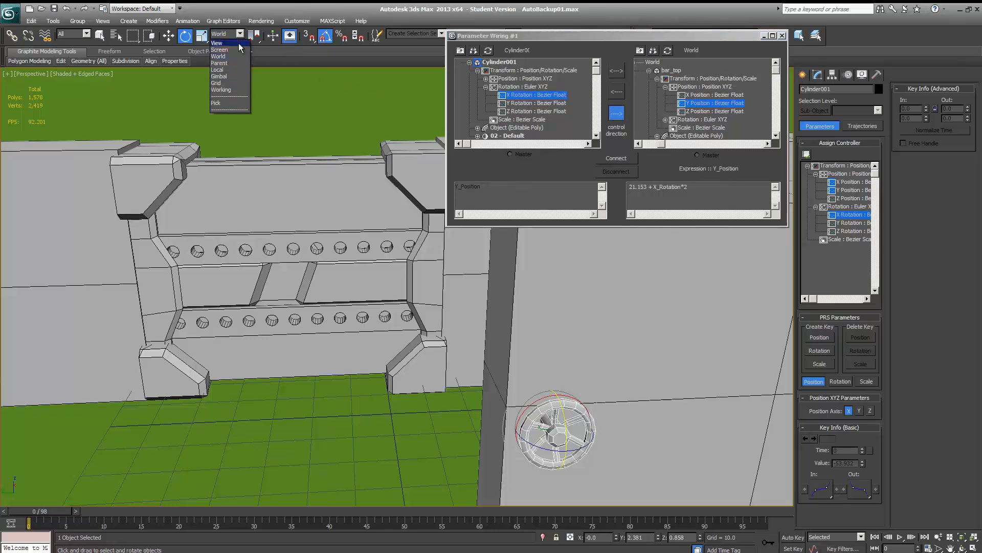
left_click(238, 76)
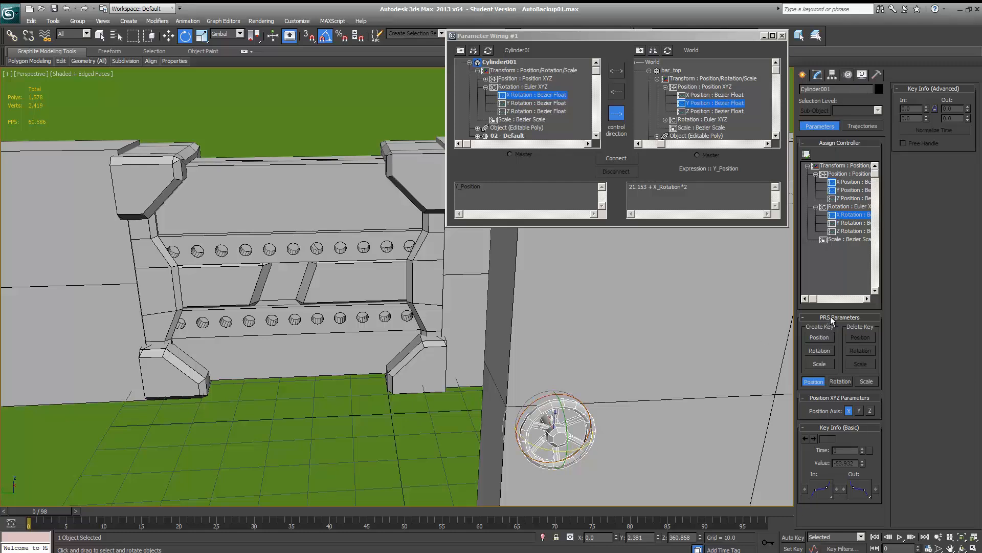
left_click(840, 382)
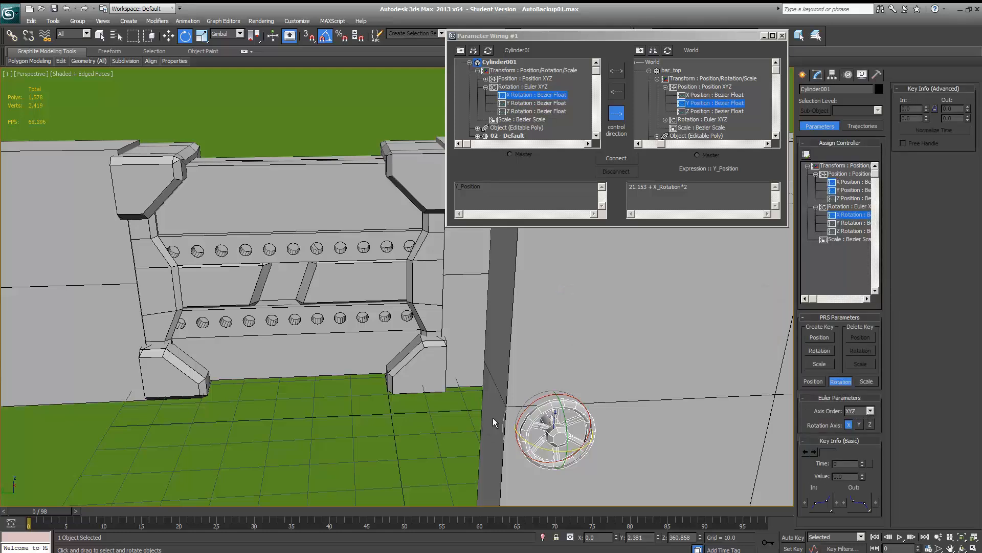
left_click_drag(521, 420, 569, 443)
- Review the wheel's Euler axis order options keeping XYZ, reselect Gimbal, and examine the multiplier in the wiring expression
left_click(870, 411)
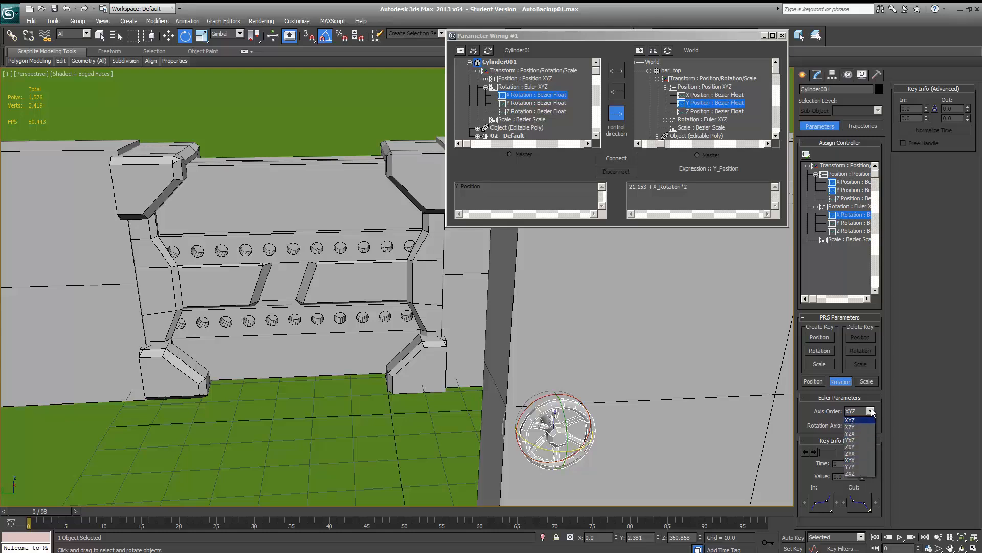
left_click(871, 411)
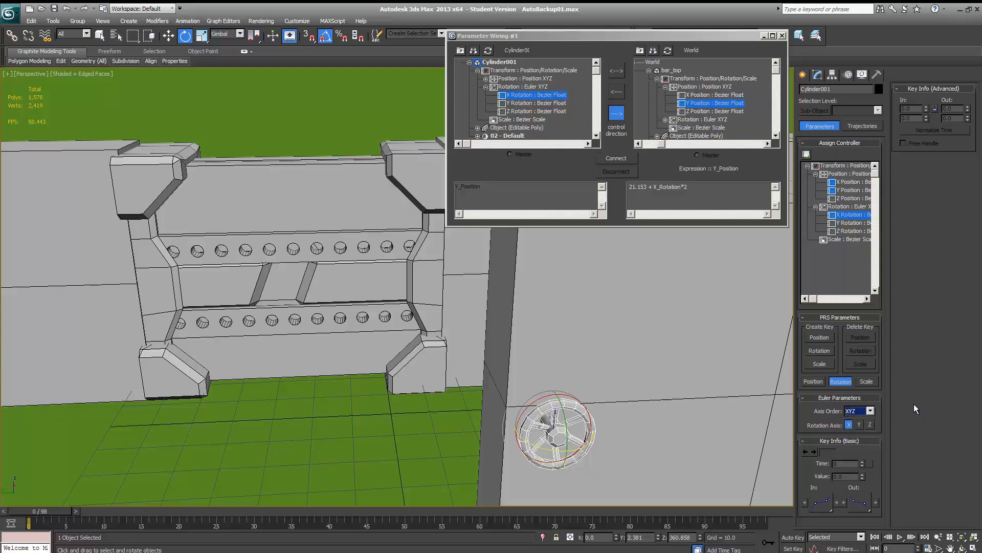
left_click(220, 34)
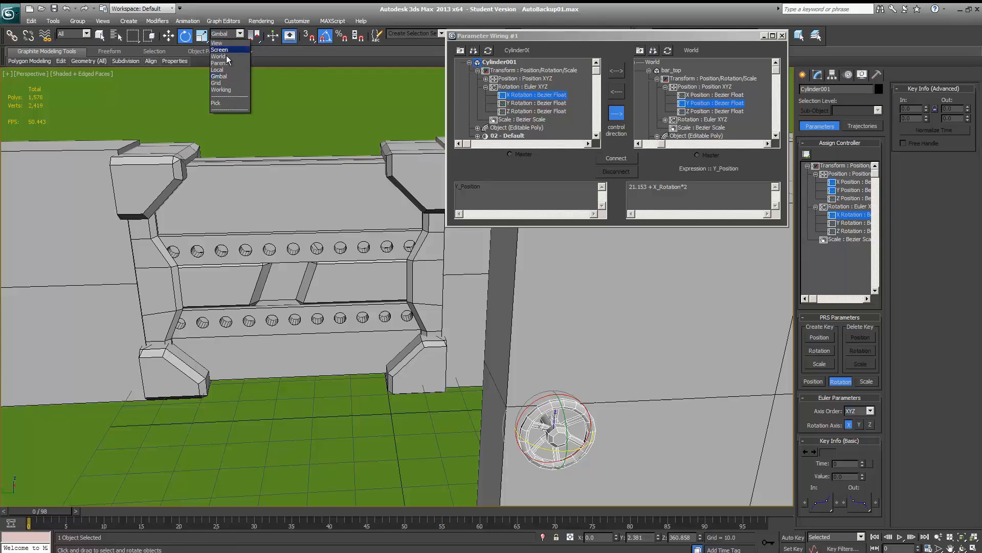
left_click(230, 80)
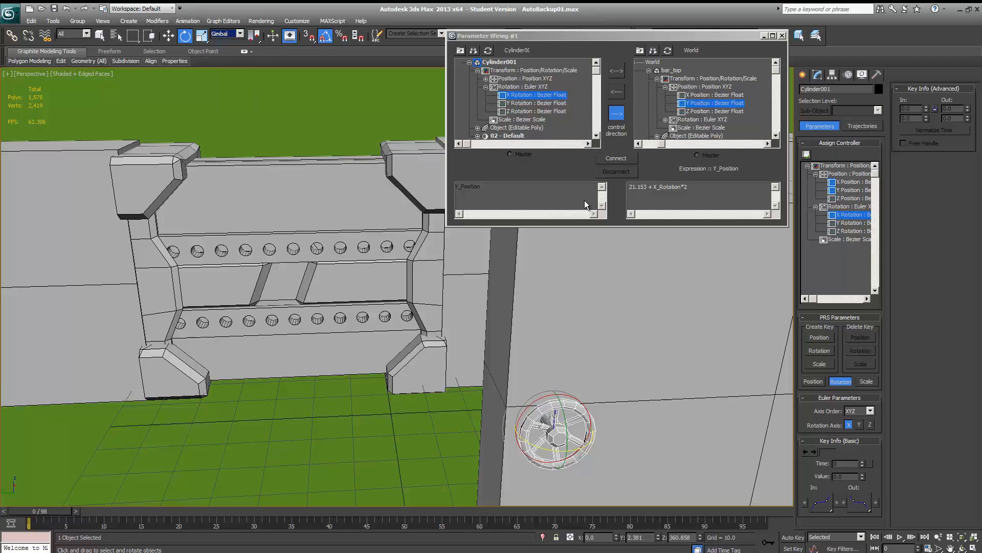
left_click(656, 187)
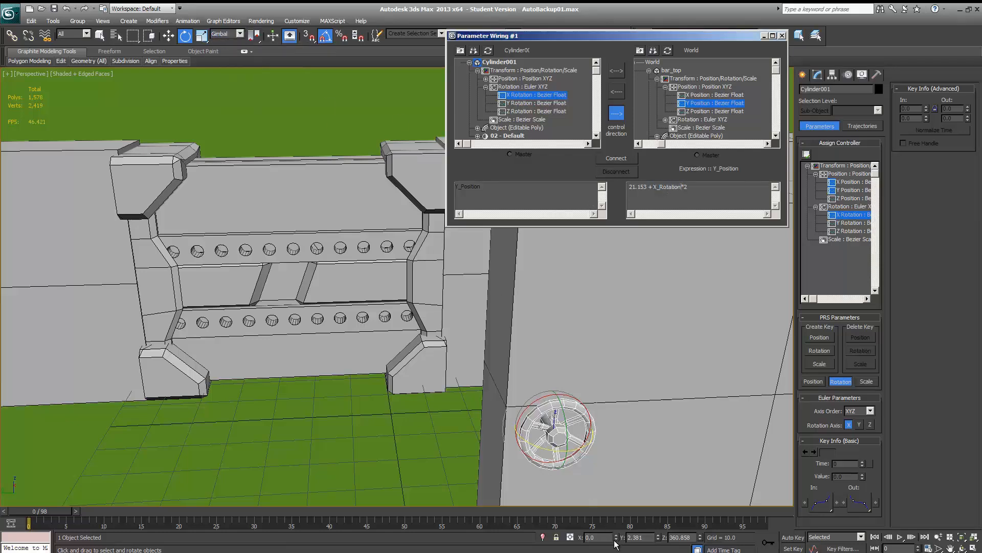
mouse_move(652, 188)
left_mouse_down()
mouse_move(685, 186)
mouse_move(638, 187)
mouse_move(647, 187)
left_mouse_up()
- Select the upper gate bar for moving, use the Local reference system, and lock its movement along Y in Link Info
left_click(326, 246)
key("w")
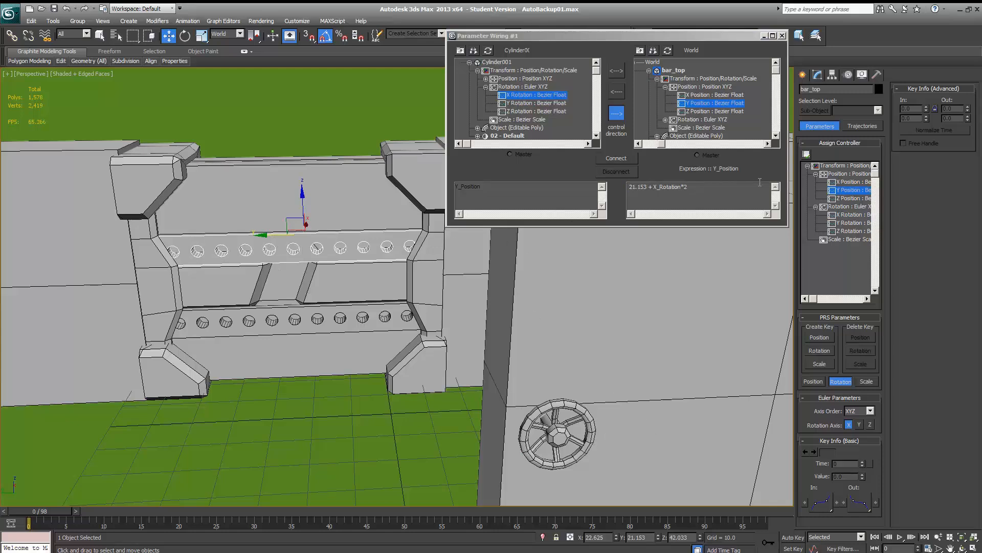
left_click(832, 75)
left_click(229, 34)
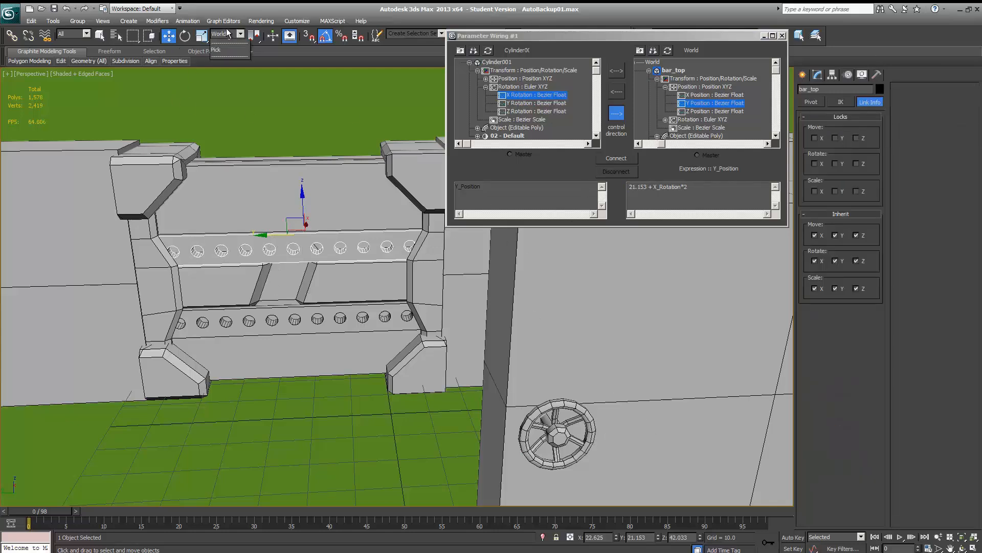
left_click(220, 70)
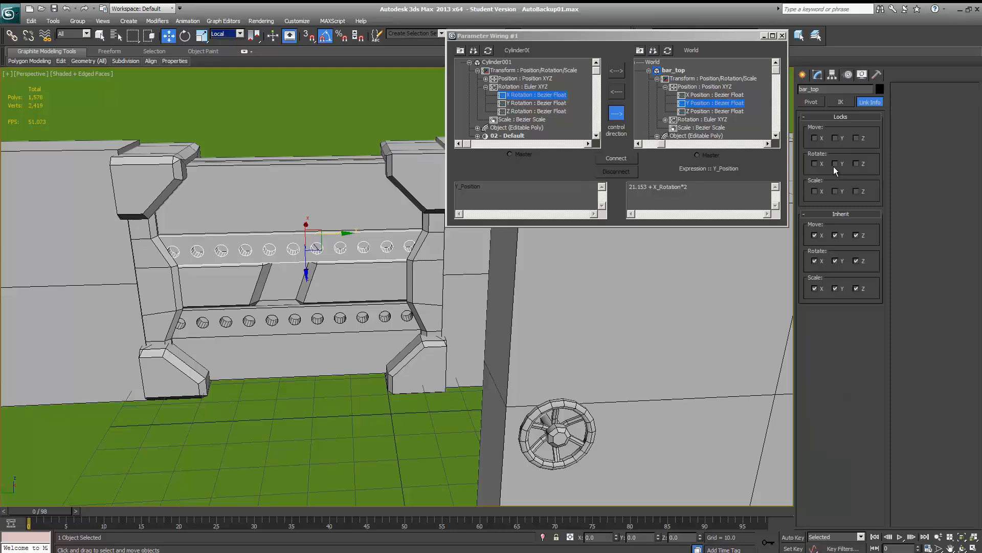
left_click(835, 139)
- Compare the locked bar's move axes in the World and Local reference systems, and set the reference system to Gimbal
left_click(225, 34)
left_click(222, 53)
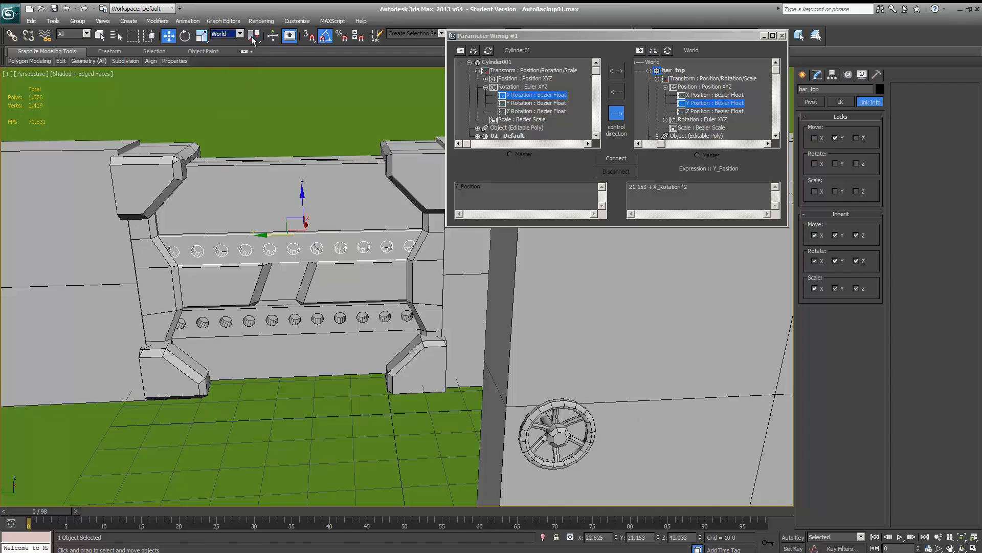
left_click(233, 35)
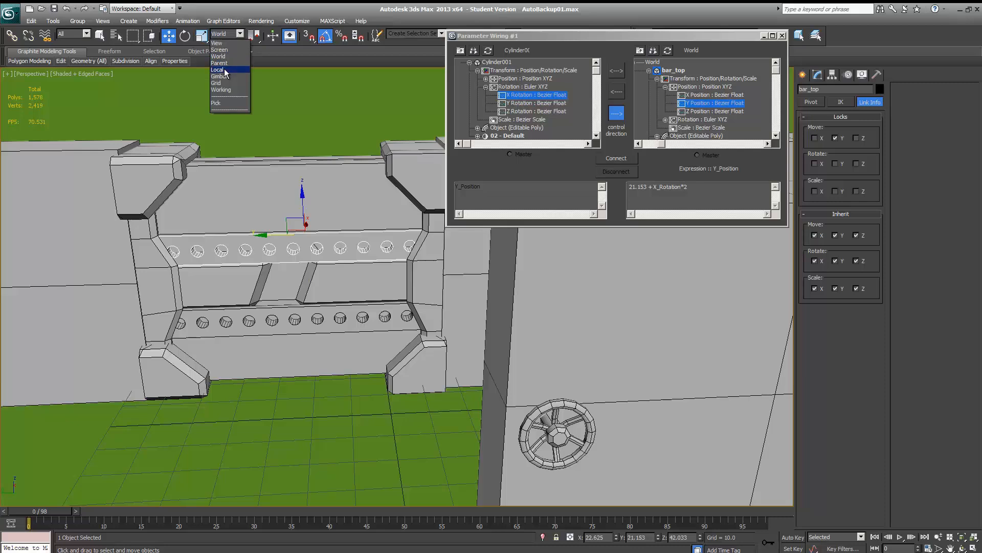
left_click(225, 70)
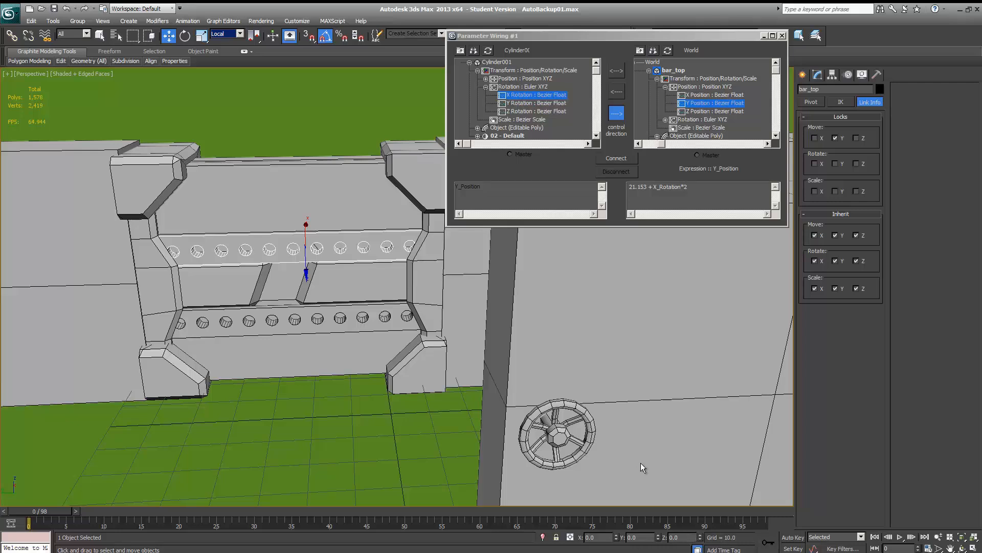
left_click(220, 33)
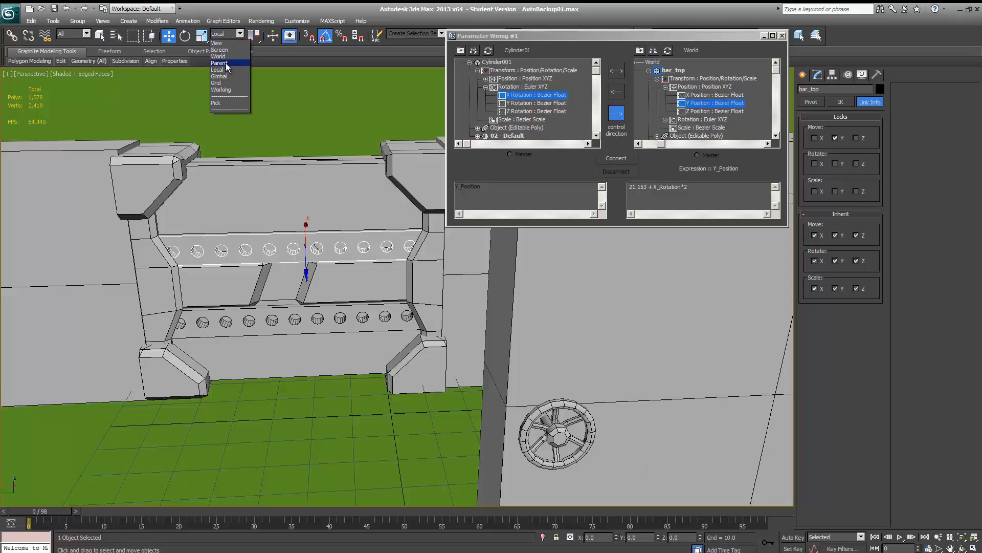
left_click(220, 76)
left_click(225, 33)
left_click(233, 77)
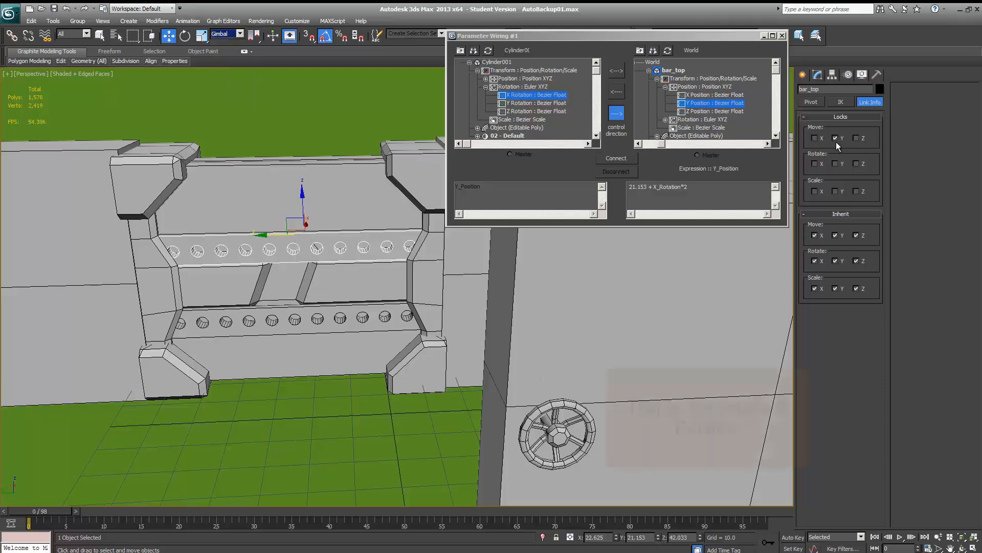
- Connect Cylinder001's X Rotation one-way to bar_top's Y Position with the expression 21.153 + X_Rotation*2
left_click(680, 104)
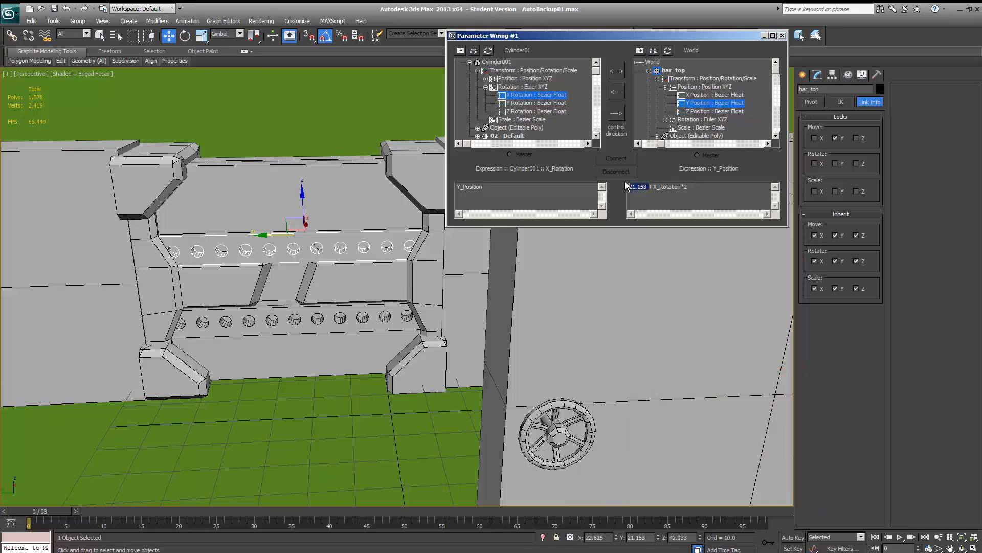
left_click(617, 113)
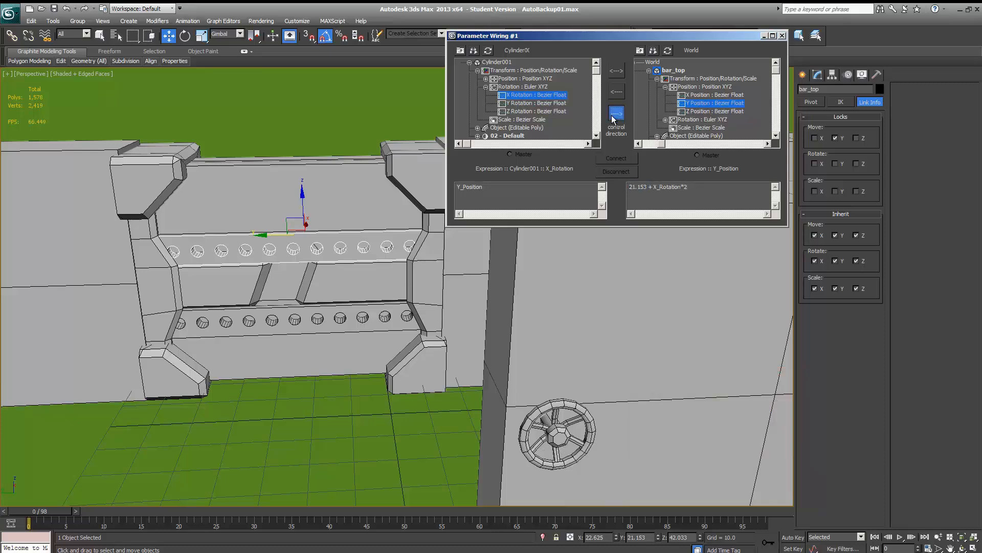
left_click(624, 158)
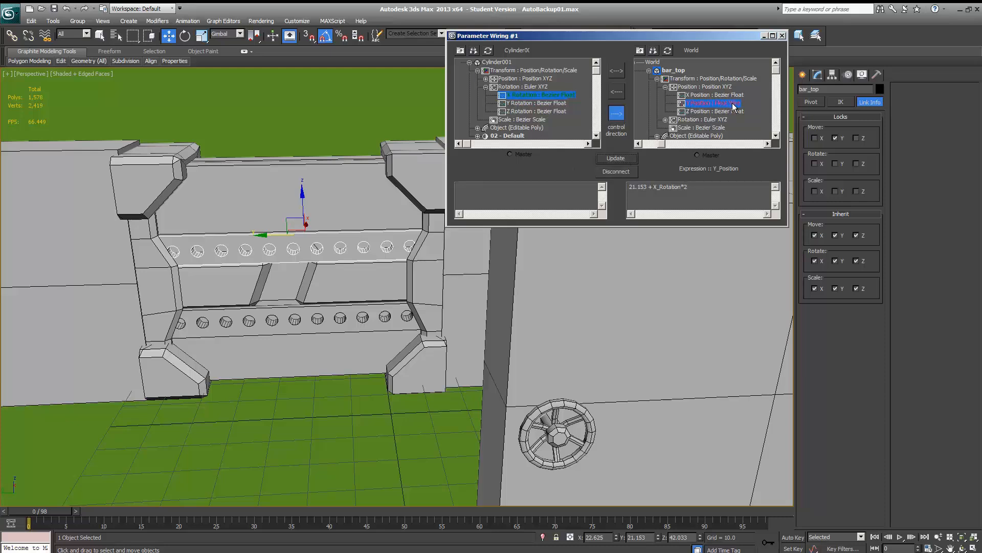
- Examine the controller assignments of the upper bar's wired Y Position and the wheel's X Rotation in the motion parameters
left_click(526, 103)
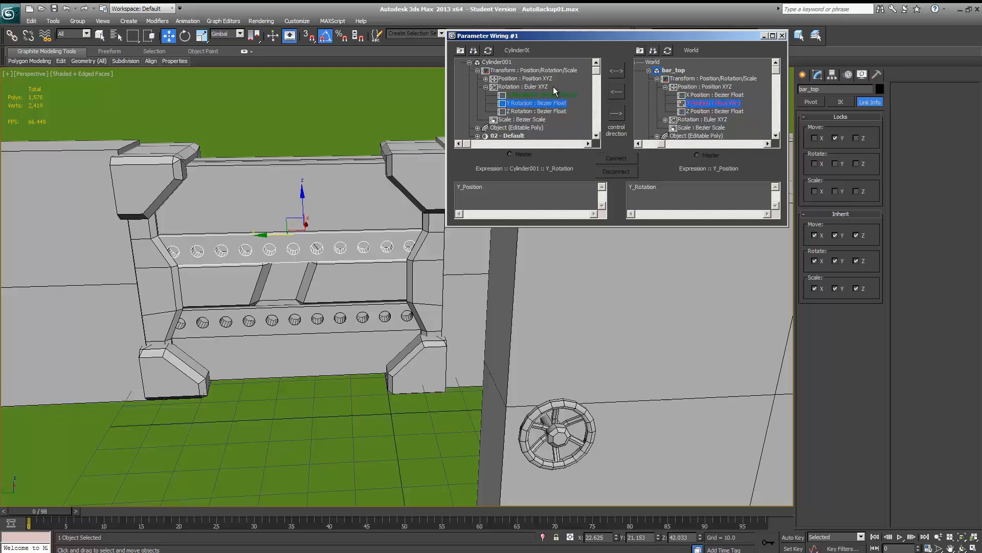
left_click(847, 75)
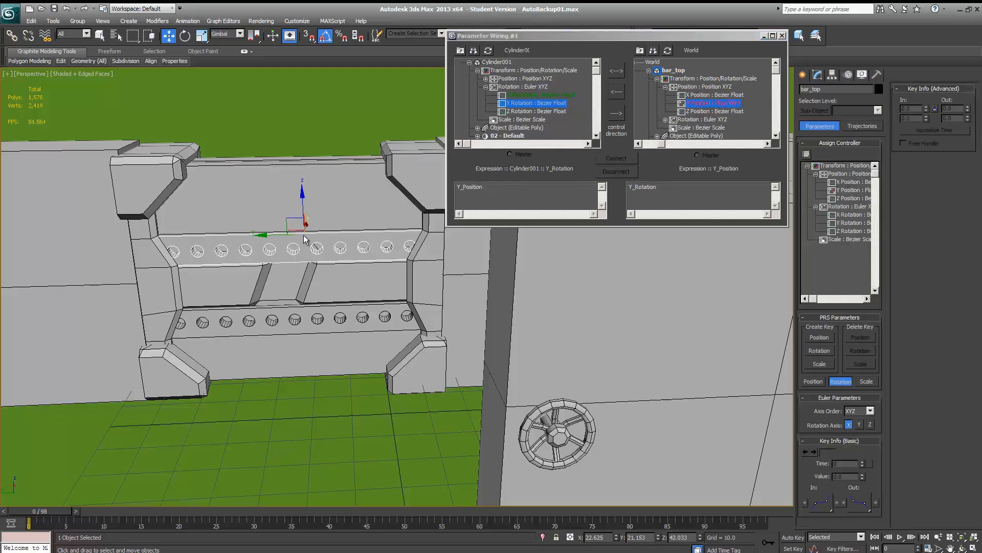
left_click(840, 166)
left_click(852, 174)
left_click(861, 190)
left_click_drag(816, 299, 839, 300)
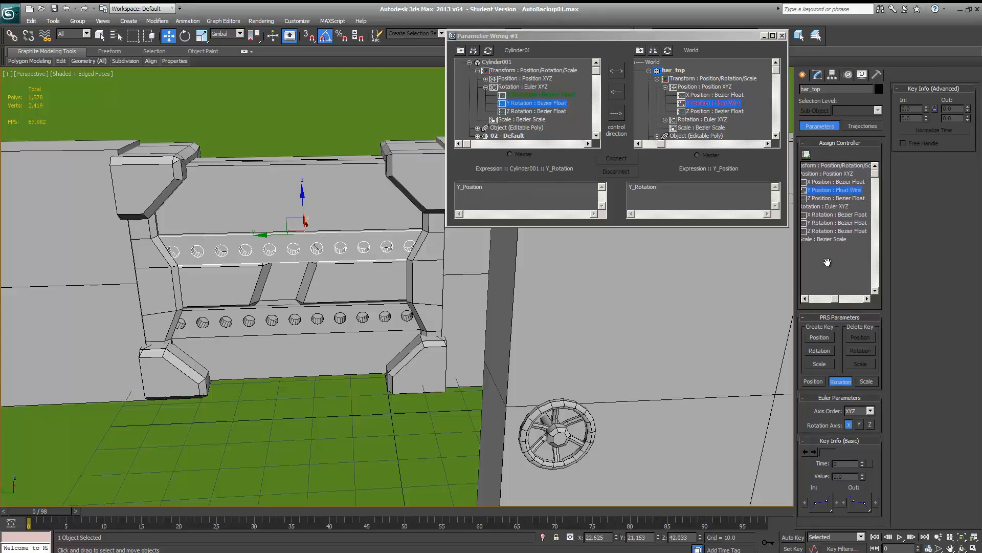
left_click(574, 434)
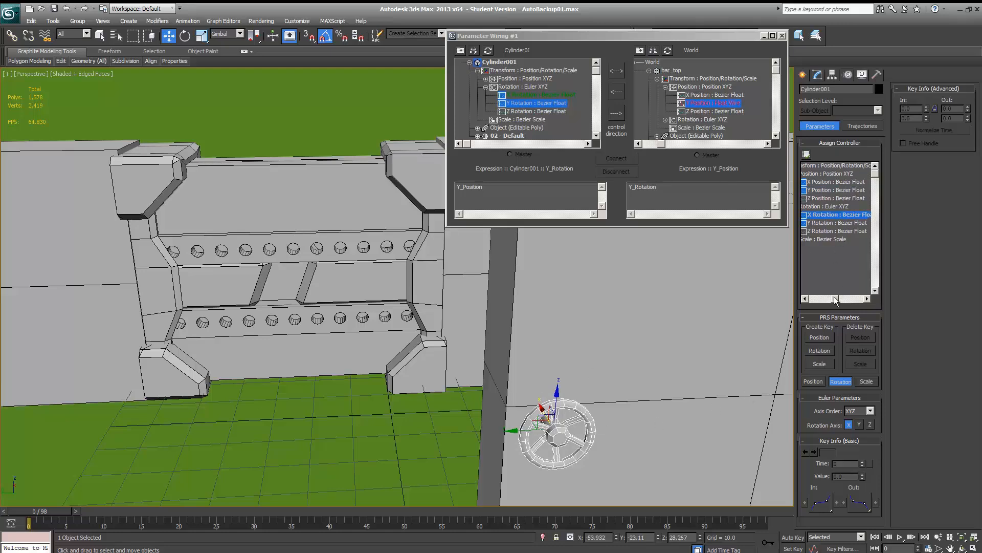
left_click_drag(836, 301, 844, 302)
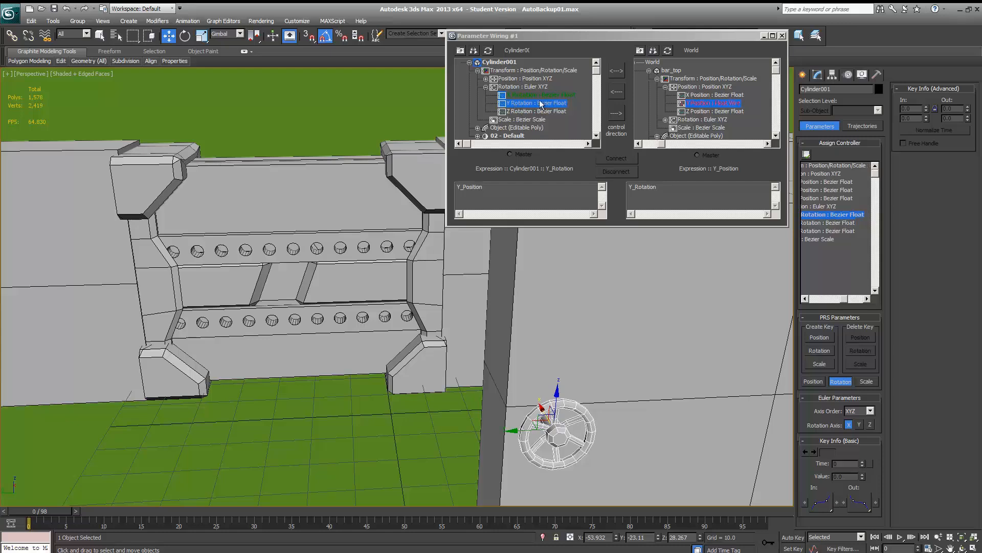
- Rotate the wheel -110 degrees about X to test the wired upper gate bar, and close the parameter wiring dialog
key("e")
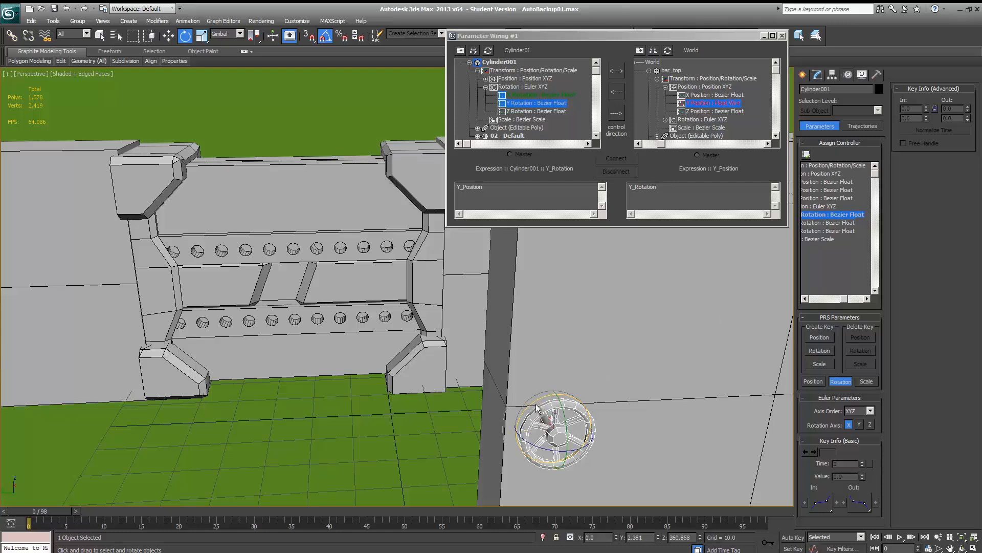
left_click_drag(533, 407, 497, 469)
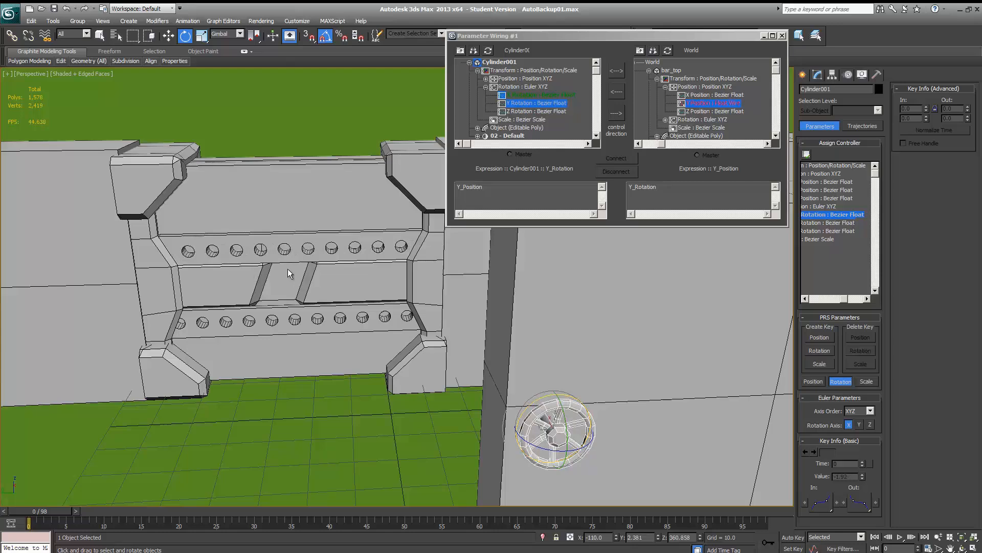
left_click(321, 237)
key("ctrl+z")
left_click(781, 36)
- Show the 02 - Default material in the Material Editor and wire Cylinder001's material Glossiness to bar_top's Y Position
key("m")
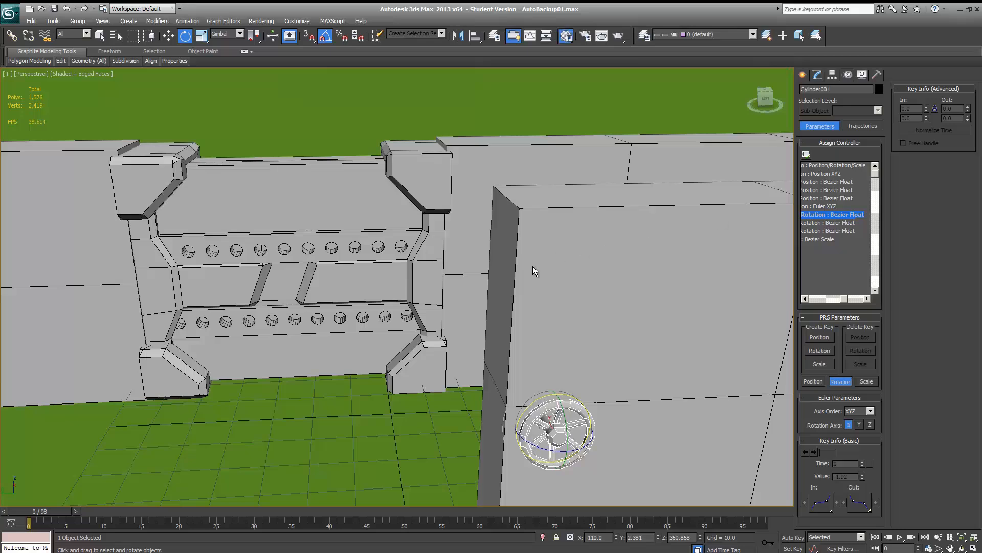
left_click(216, 103)
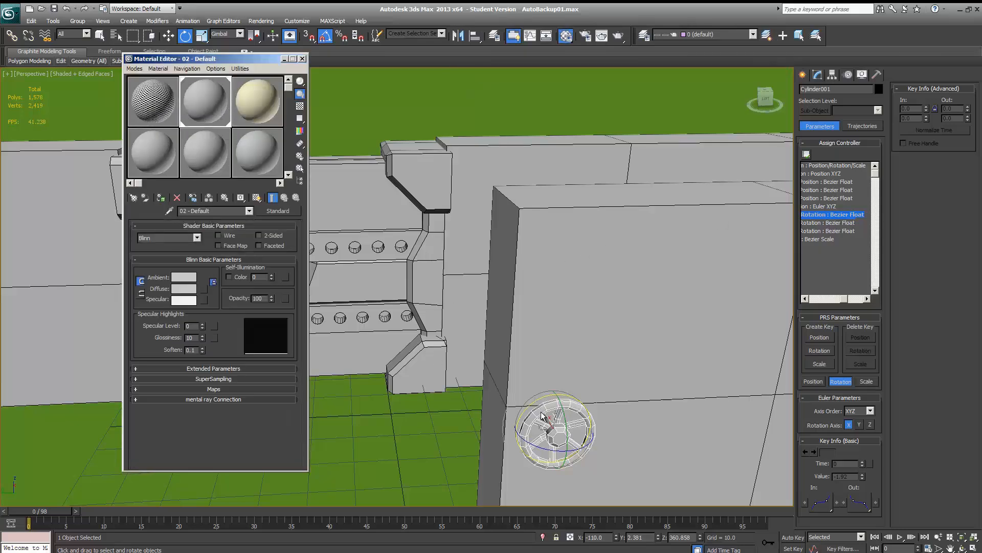
right_click(532, 398)
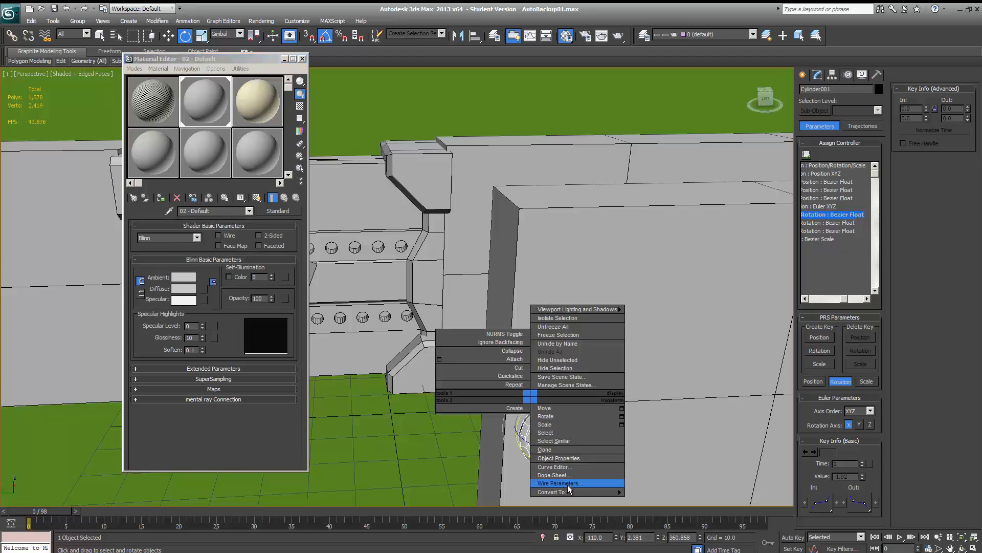
left_click(567, 487)
mouse_move(561, 455)
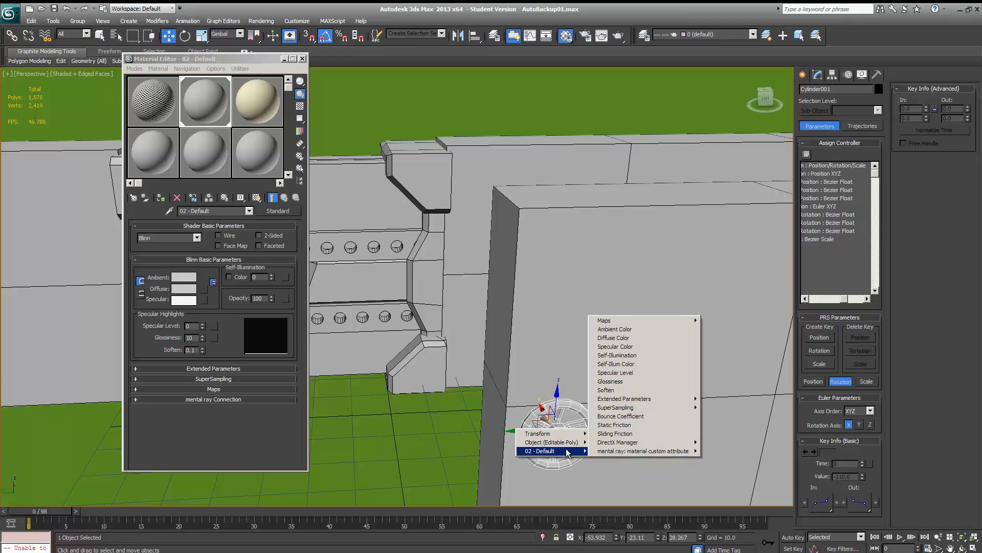
left_click(614, 381)
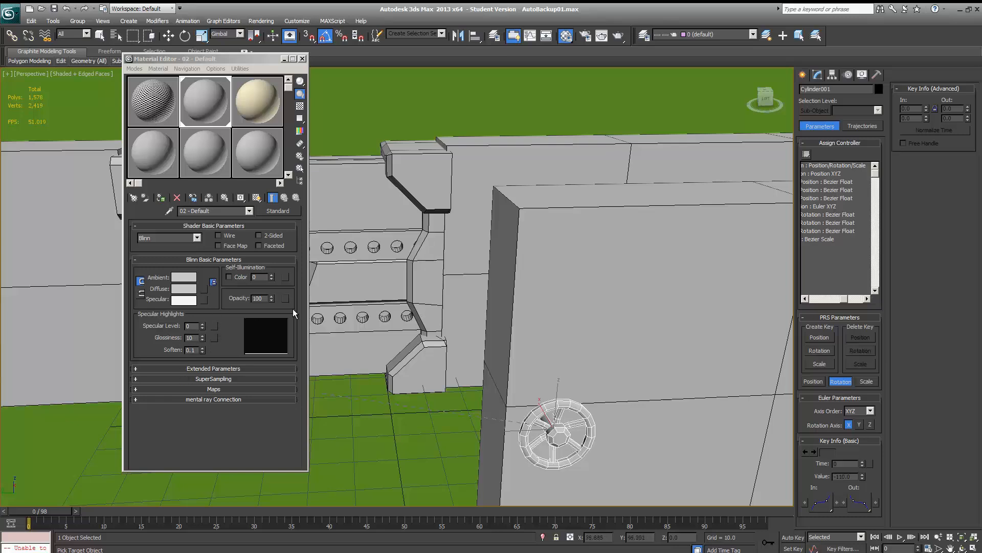
left_click(365, 252)
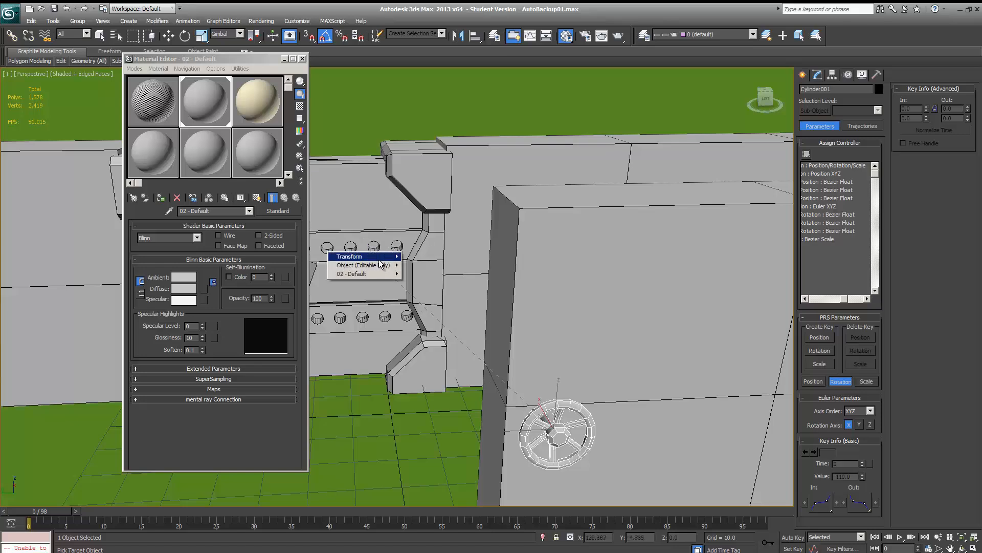
mouse_move(361, 256)
mouse_move(427, 266)
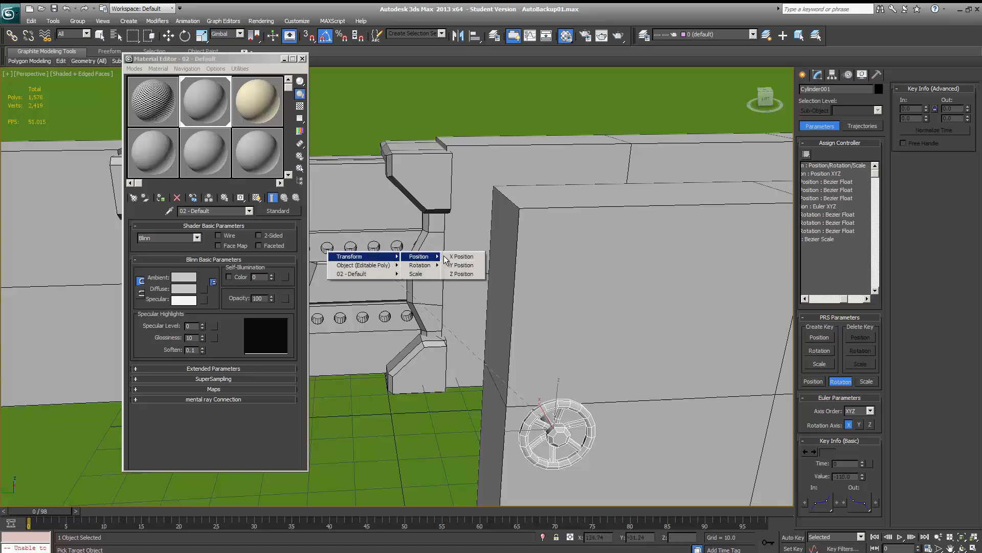
left_click(462, 265)
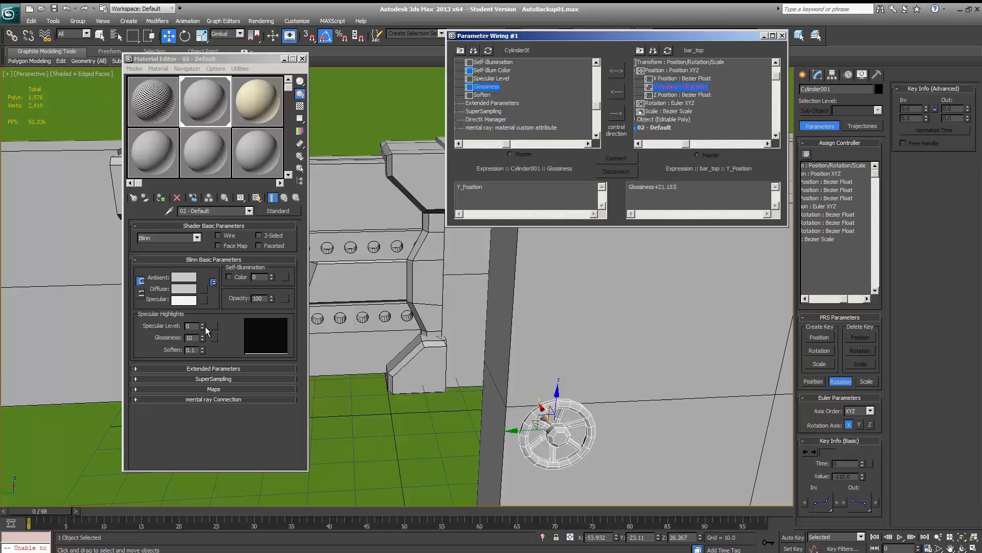
- Reset the material's Glossiness to 0 and connect it one-way to bar_top's Y Position with the expression Glossiness+21.153
right_click(202, 339)
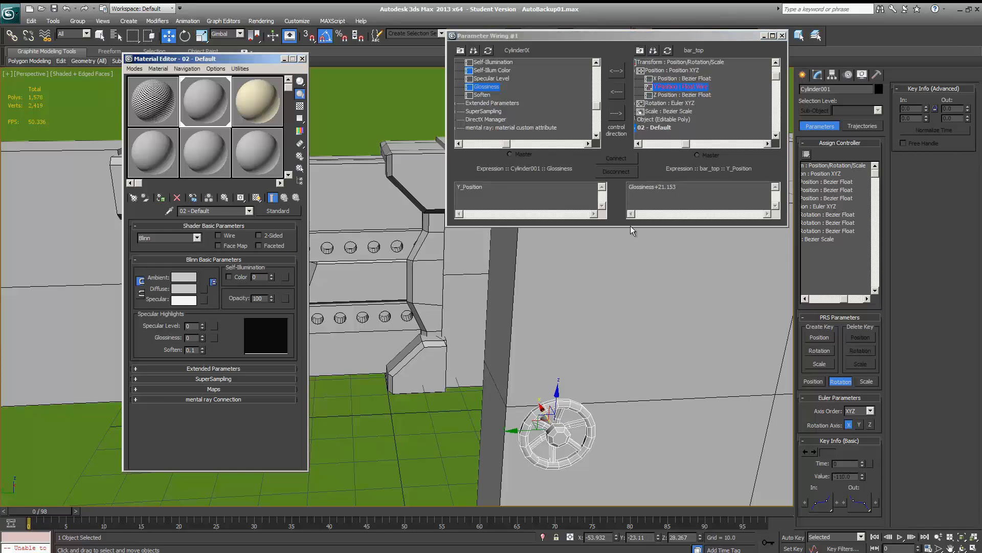
left_click(616, 113)
left_click(616, 158)
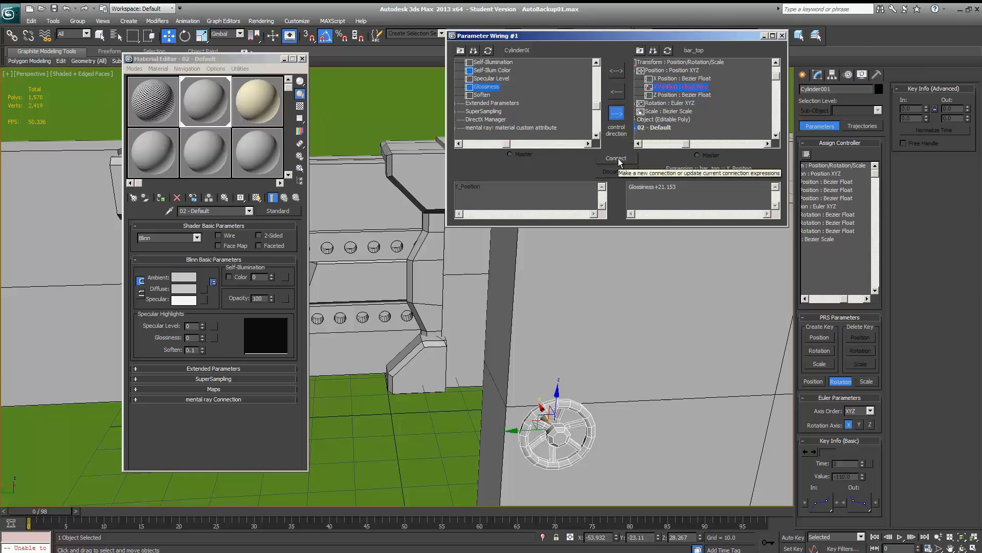
- Move the Material Editor clear of the gate and raise Glossiness to 19 to test the upper bar's response
left_click_drag(262, 64, 861, 67)
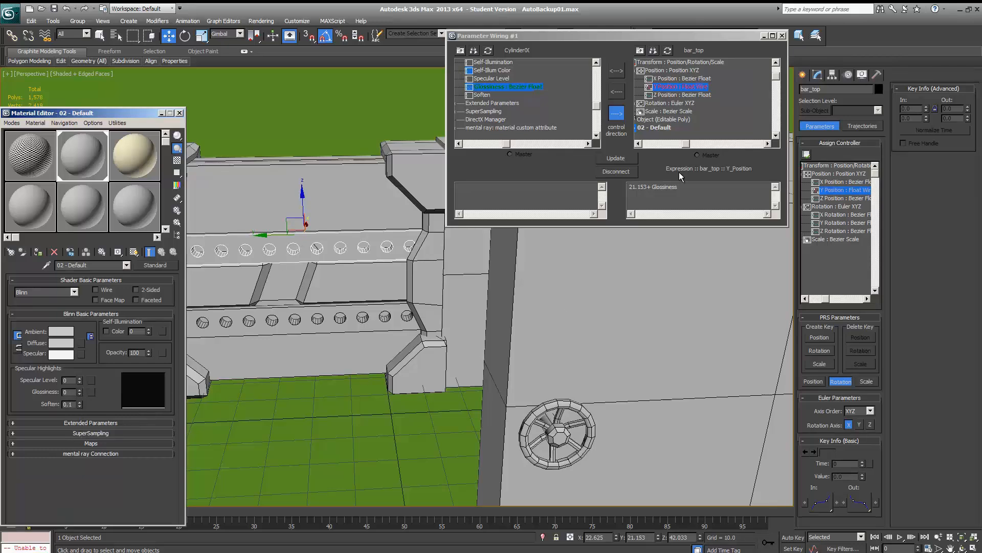
left_click(80, 390)
left_click(80, 390)
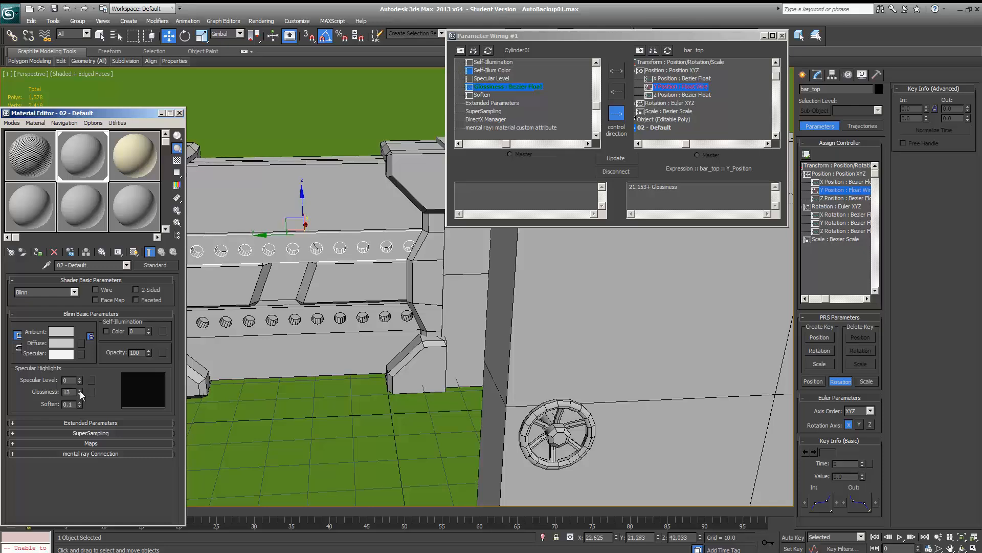
left_click(80, 389)
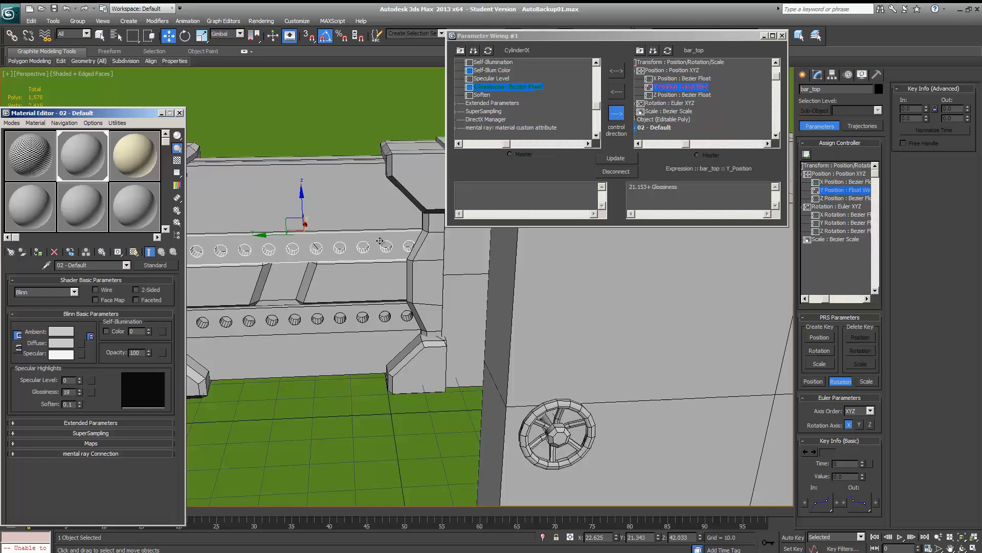
- Update the wire expression to 21.153+ Glossiness*100, then test it by resetting Glossiness to 0 and raising it to 11
left_click(709, 187)
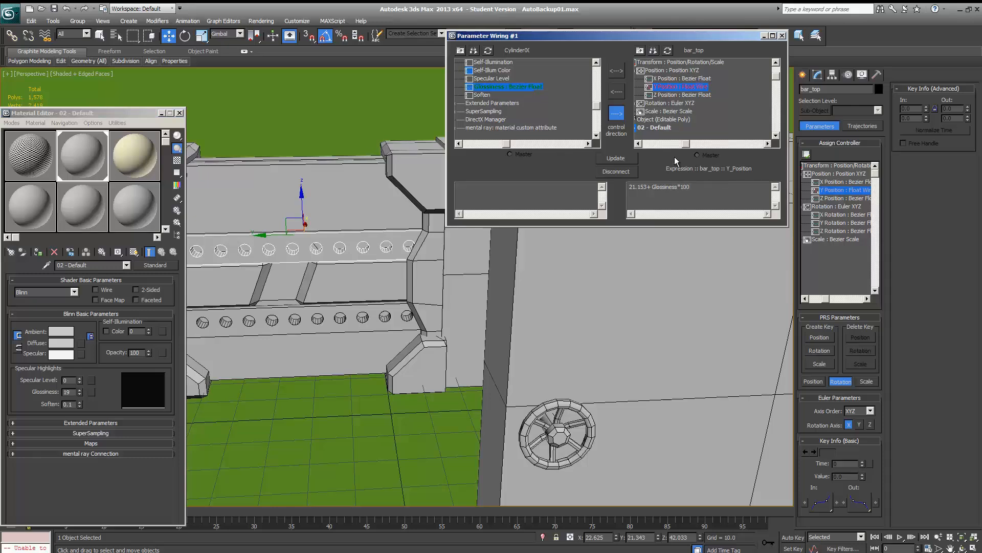
right_click(79, 393)
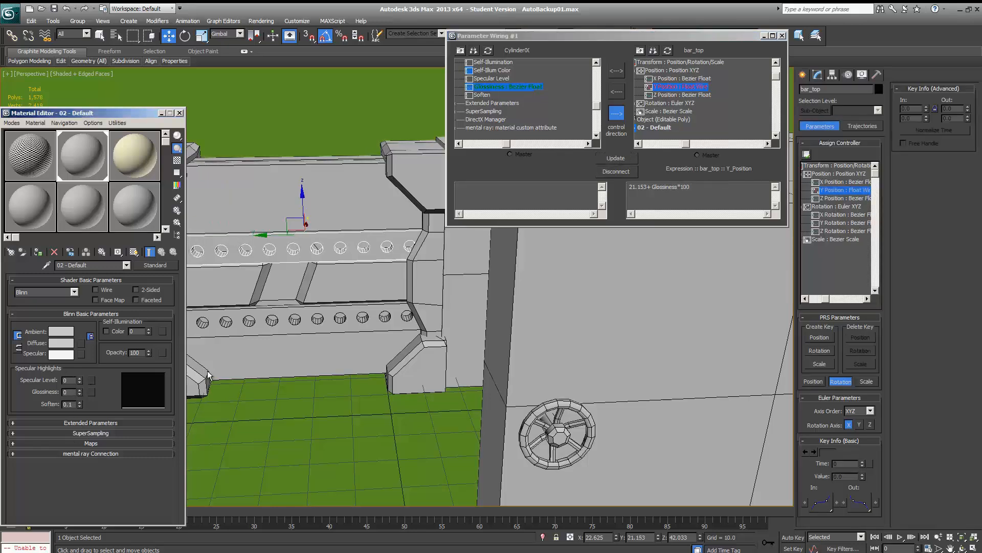
left_click(80, 390)
left_click(80, 390)
left_click(80, 390)
left_click(80, 390)
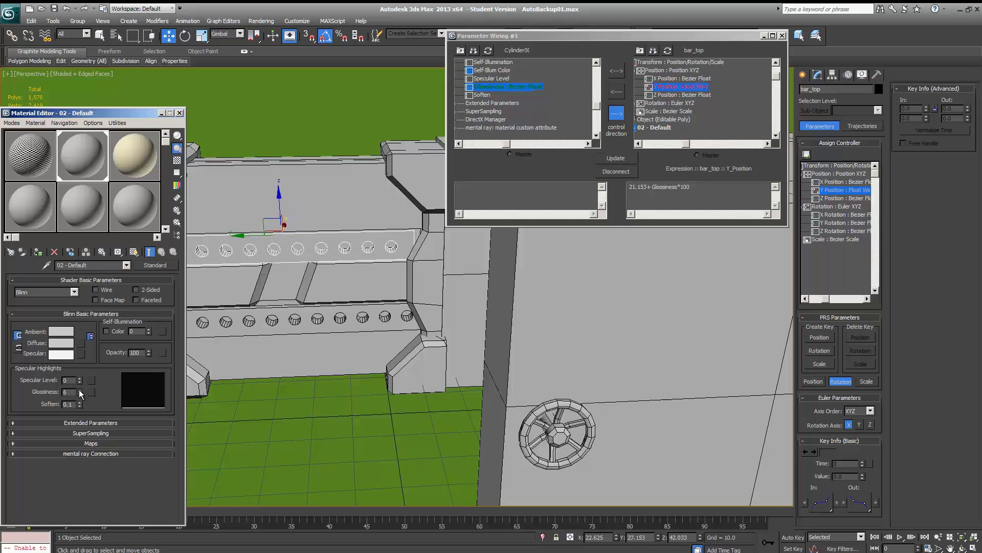
left_click(80, 390)
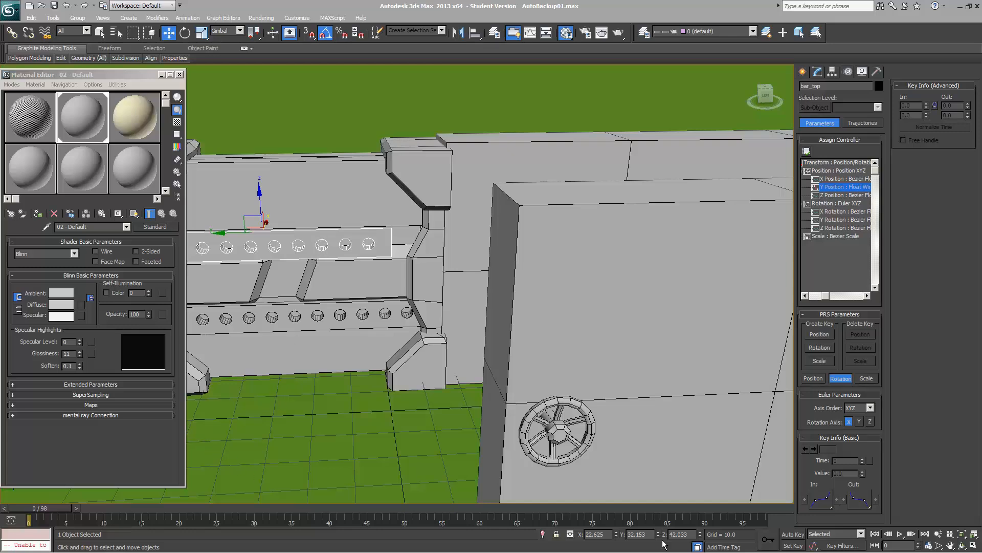
- Turn on Auto Key and key the 02 - Default material's Specular Level at 29 on frame 10
key("n")
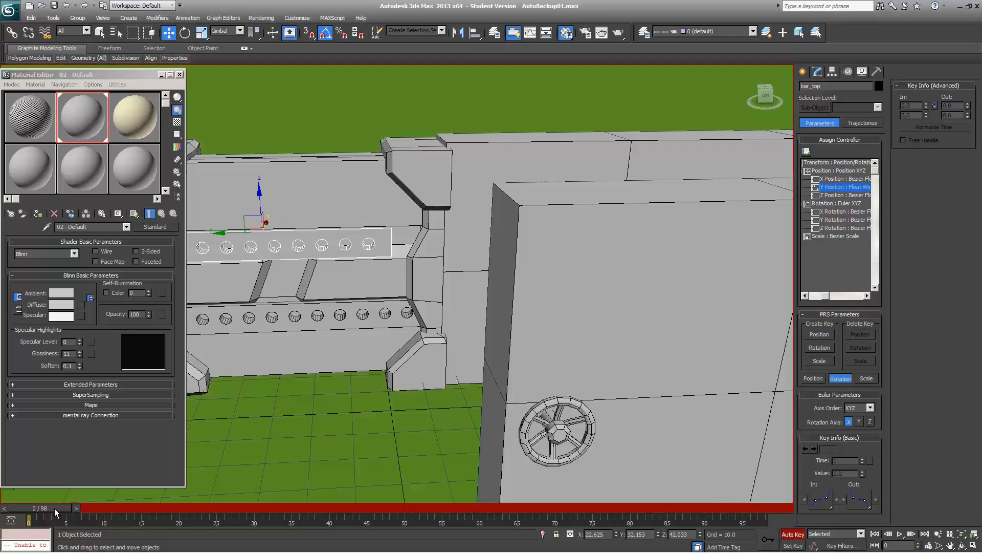
left_click_drag(55, 508, 130, 509)
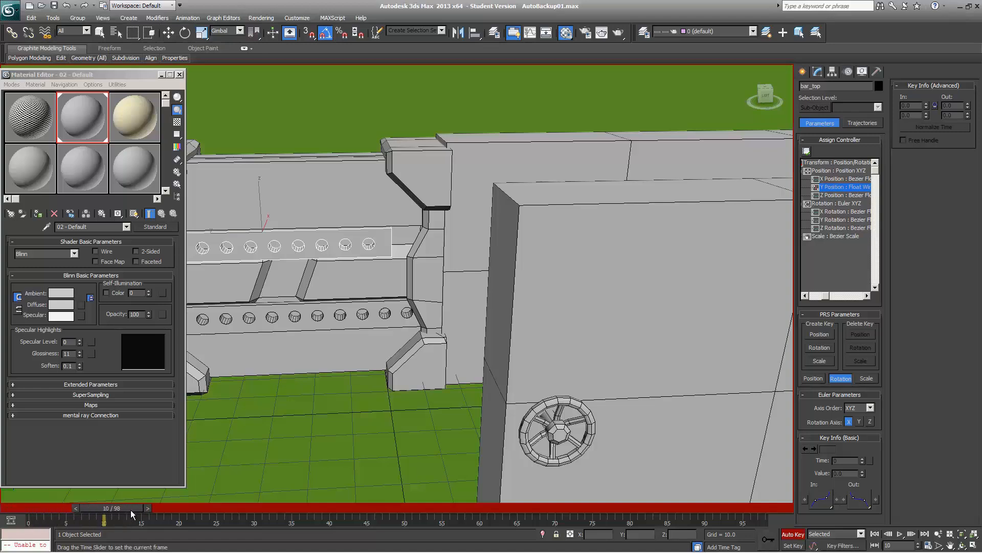
key("w")
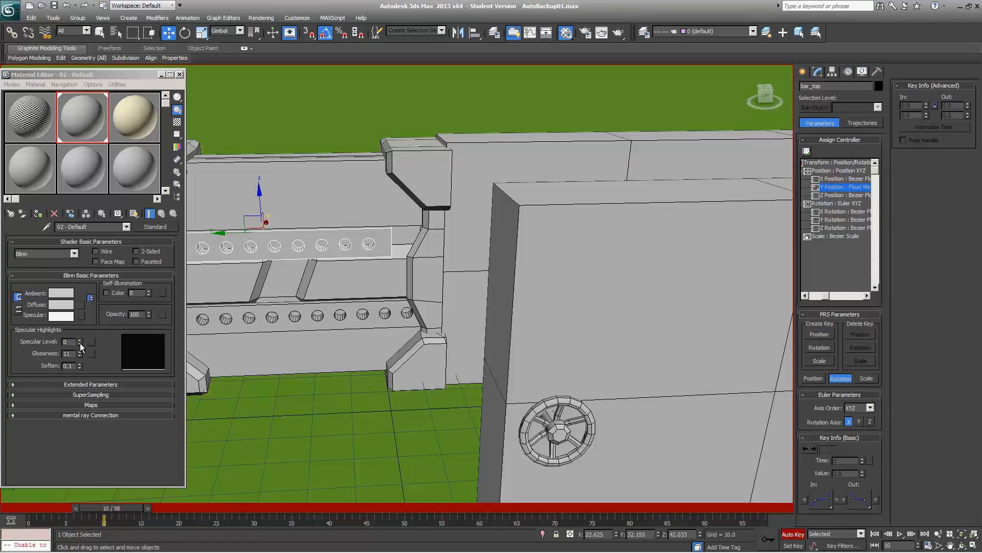
left_click_drag(79, 344, 80, 327)
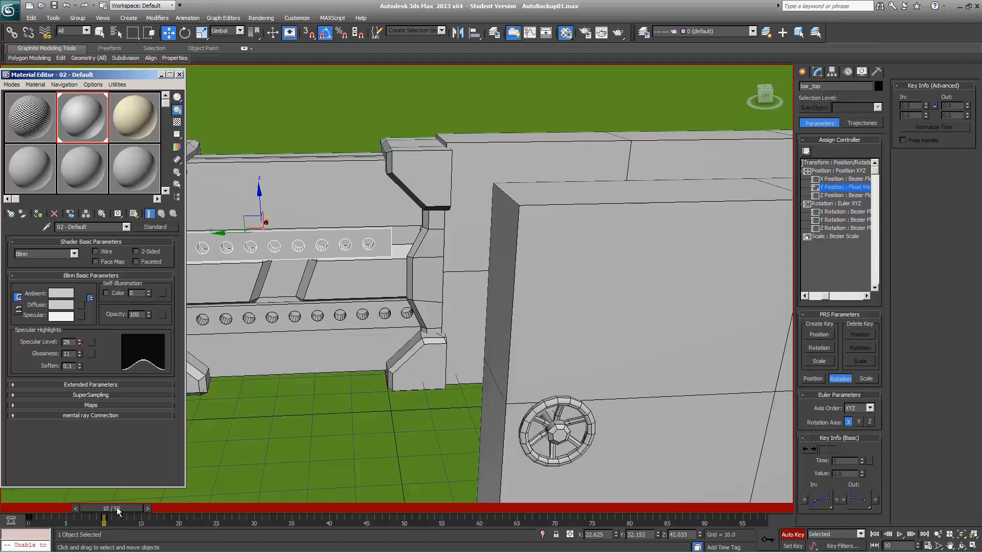
- Advance the timeline to frame 12 and return to frame 10 to check the material's Specular Level keys
left_click_drag(116, 506, 132, 506)
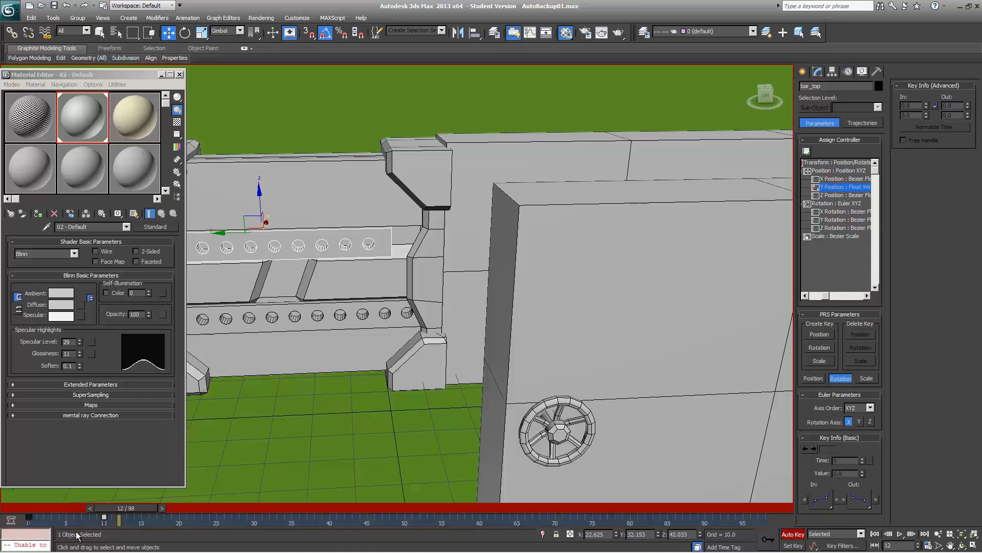
left_click(30, 518)
key("comma")
key("comma")
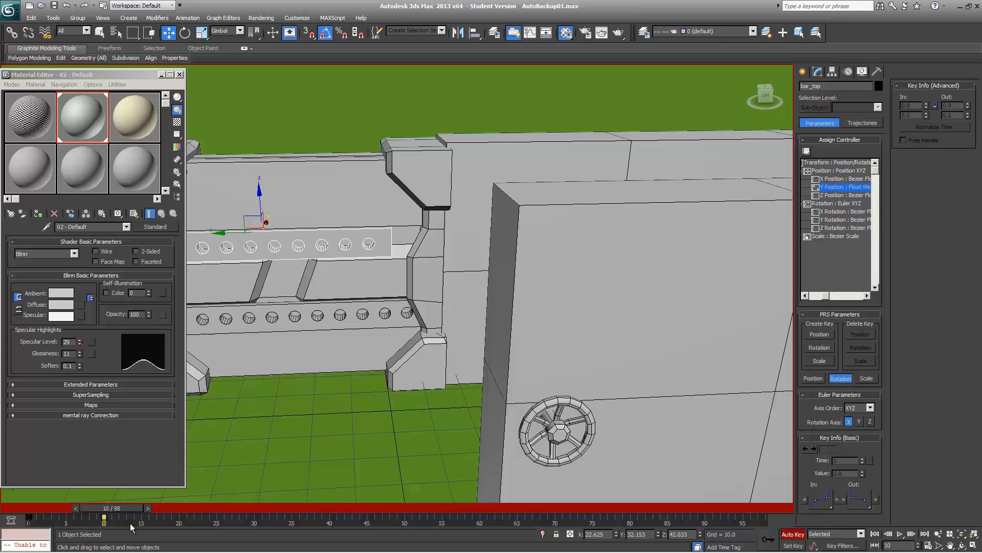
- Reset the material's Specular Level to 0 and delete the existing animation keys of bar_top at frames 0 and 10
right_click(80, 342)
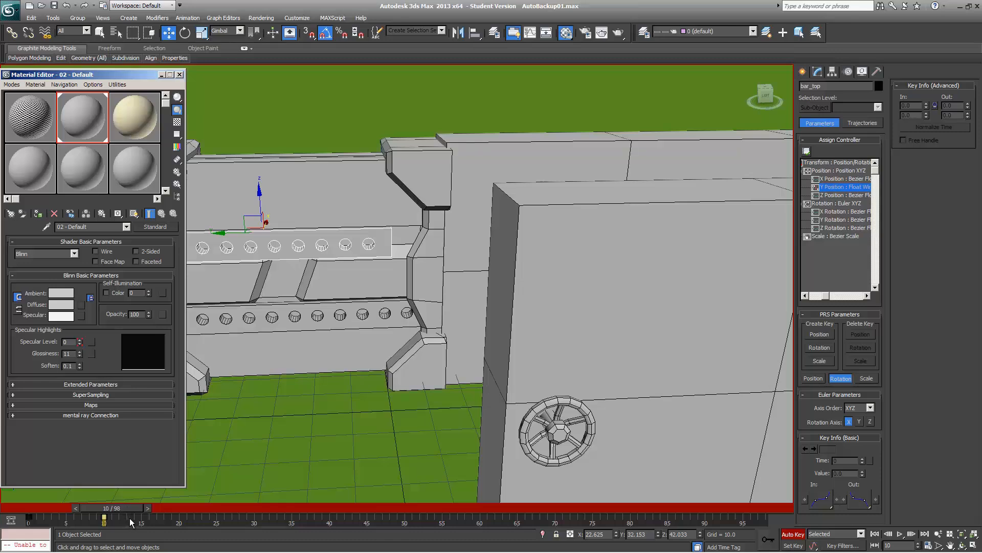
left_click_drag(130, 518, 4, 522)
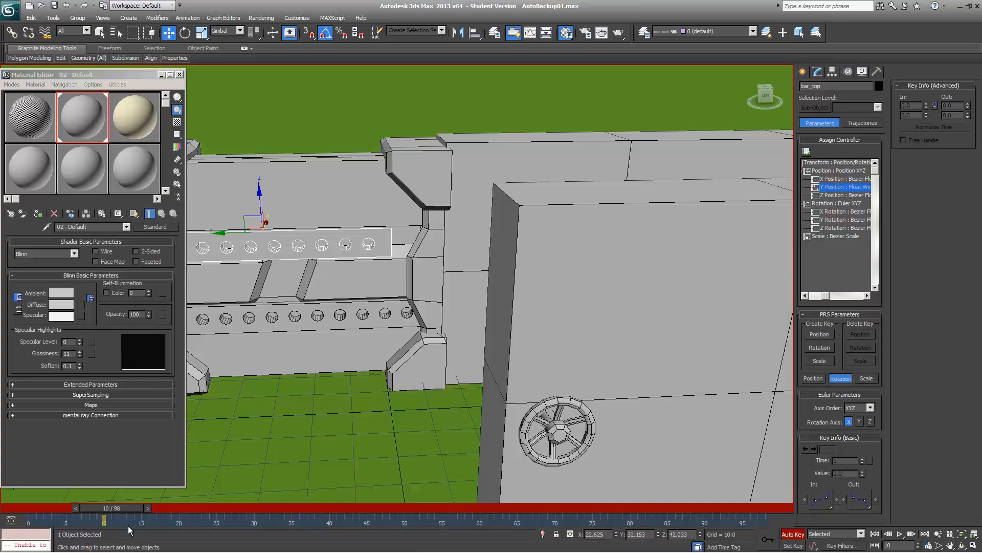
- Keyframe the material's Glossiness at 59 on frame 10 and at 0 on frame 0 with Auto Key active
left_click_drag(79, 354, 80, 329)
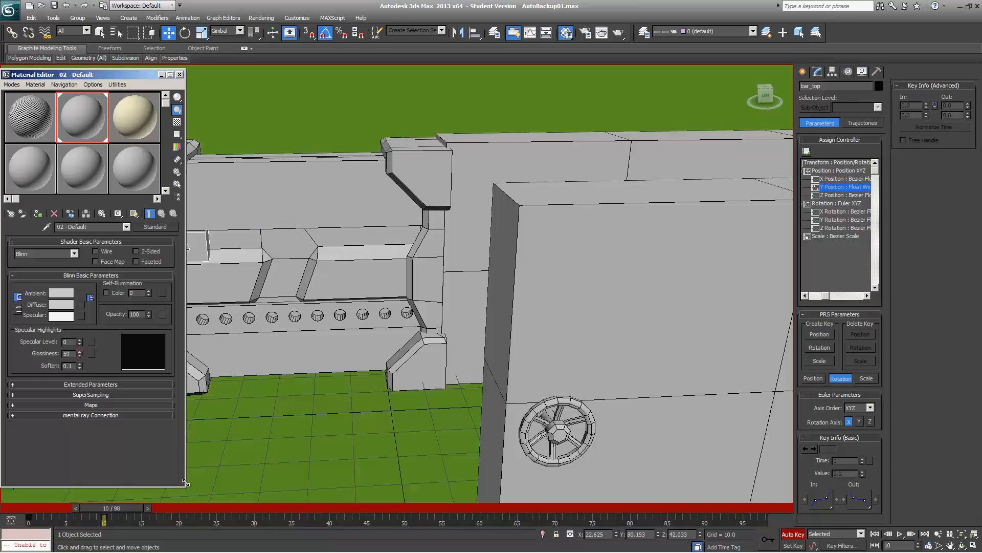
left_click(104, 519)
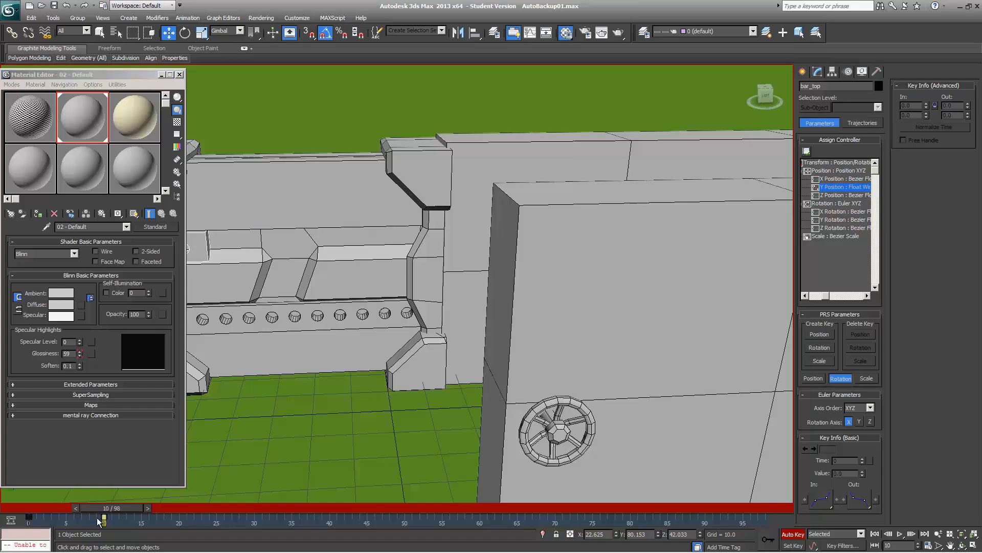
left_click(29, 519)
left_click_drag(112, 508, 42, 512)
key("w")
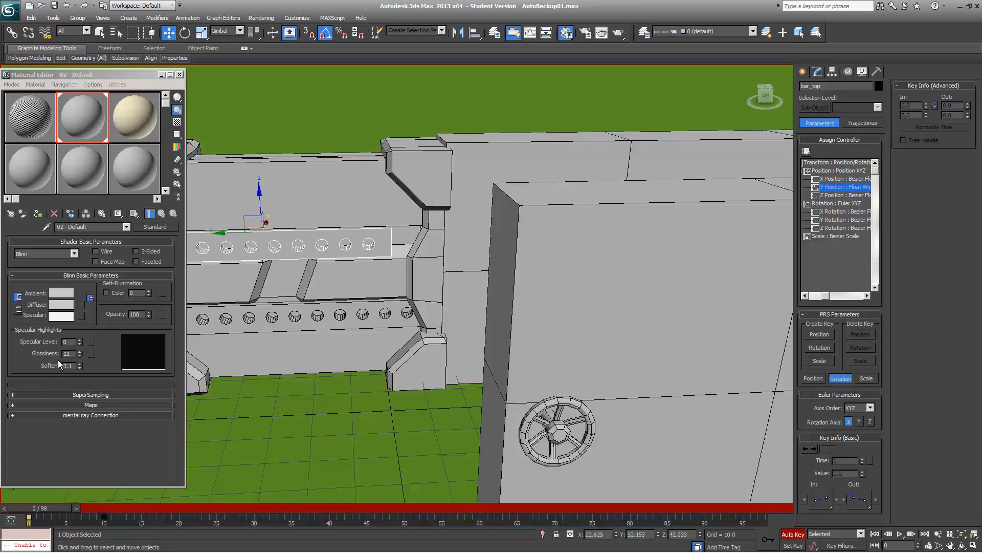
left_click(75, 354)
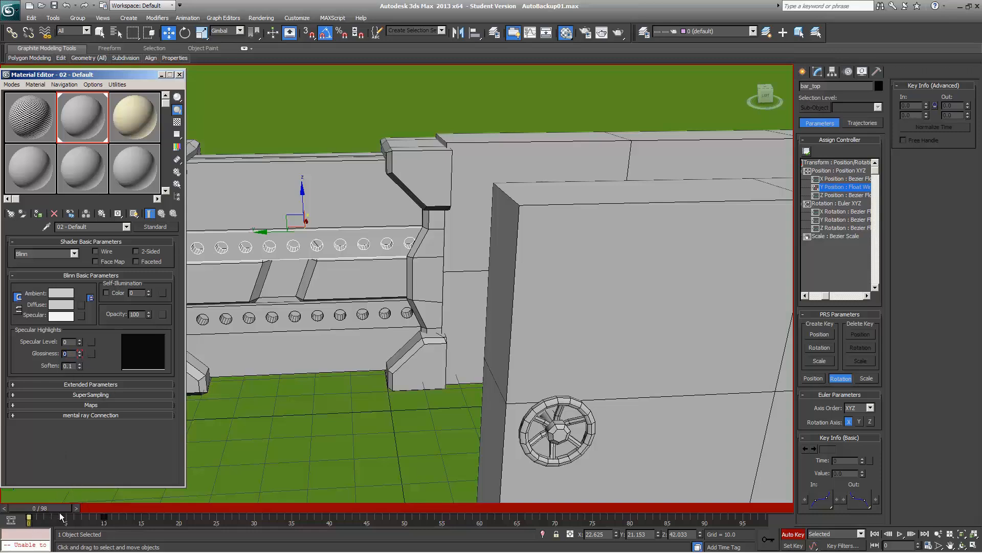
- Turn off Auto Key and scrub between frames 0 and 10 to preview the glossiness-driven movement of bar_top
left_click_drag(60, 507, 128, 498)
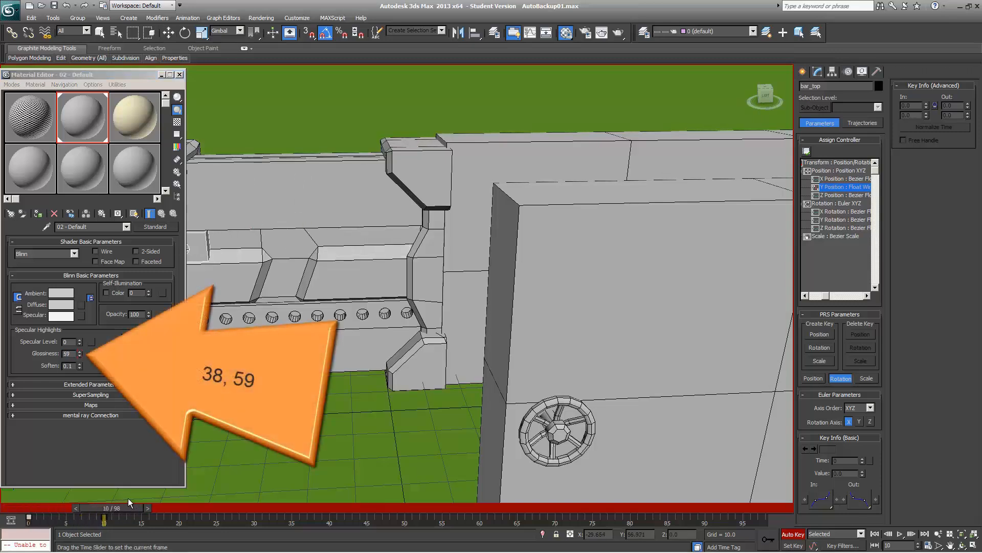
key("w")
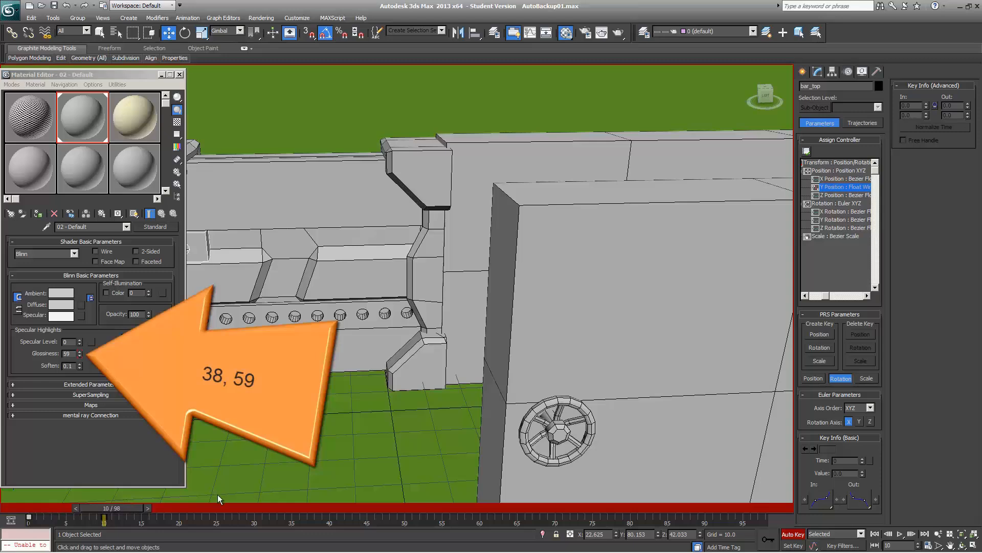
left_click(792, 533)
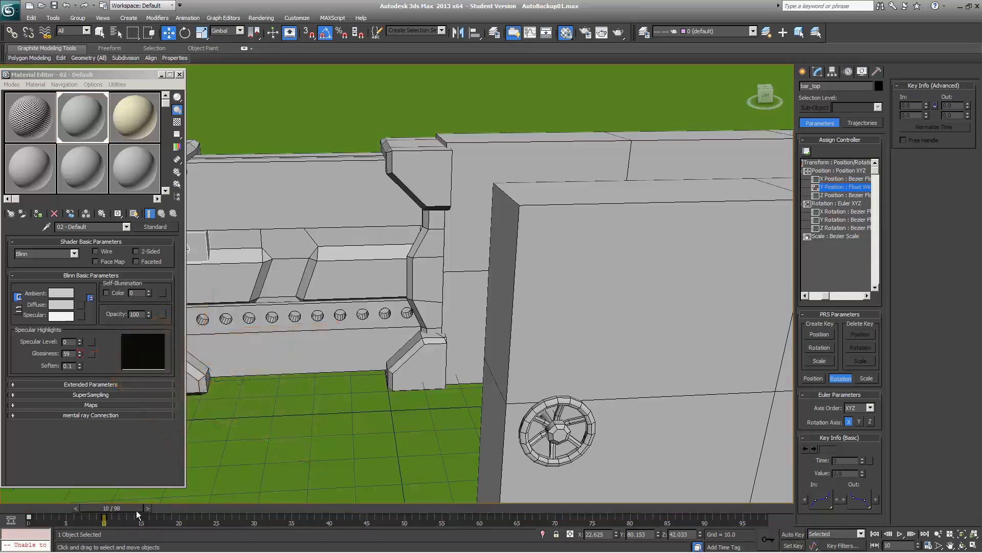
left_click_drag(136, 510, 87, 487)
key("w")
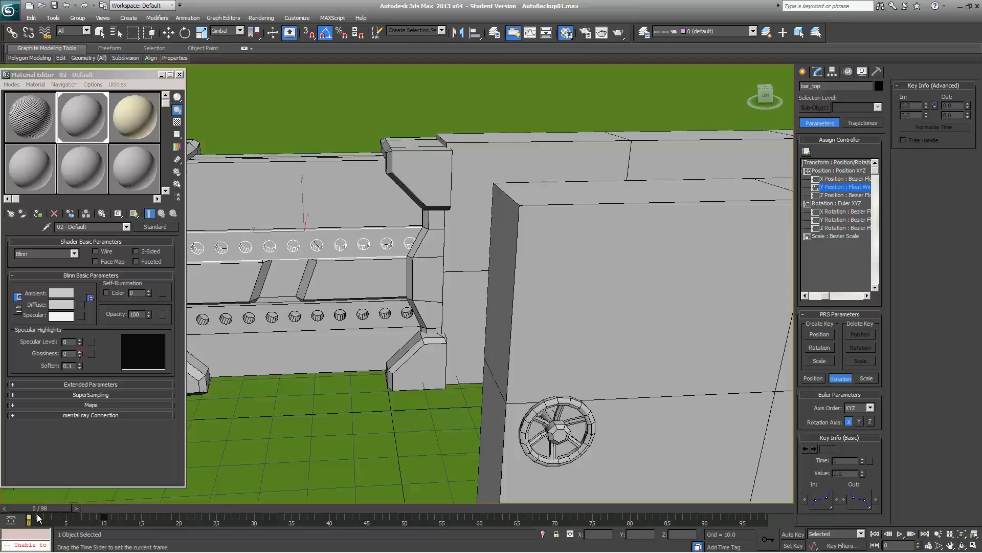
left_click_drag(36, 509, 70, 510)
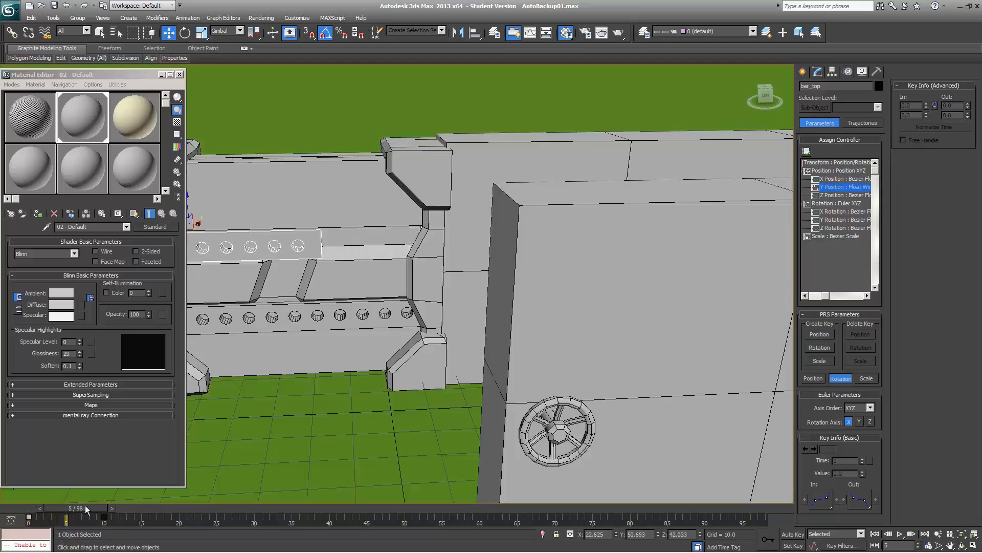
left_click_drag(87, 512, 123, 512)
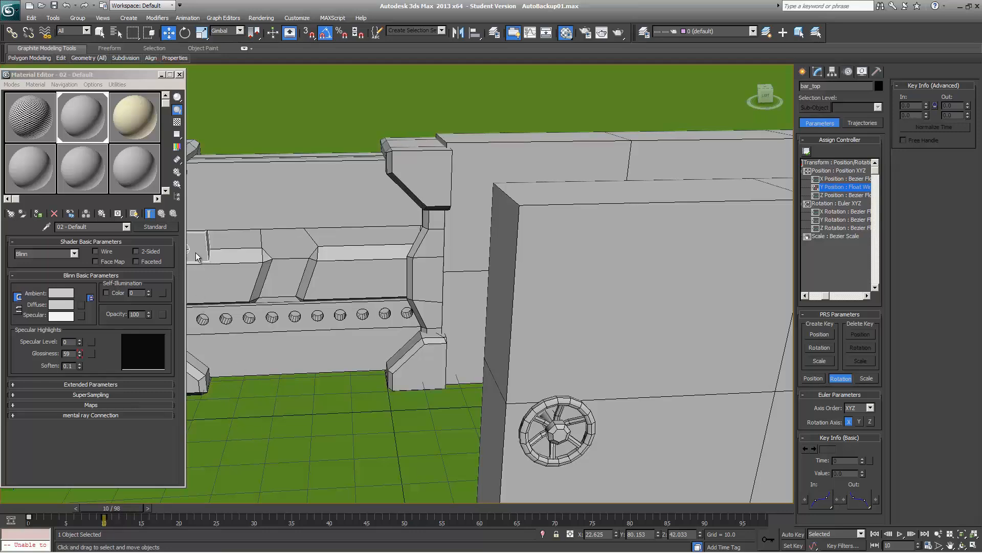
- Examine the available float controllers for the Y Position of bar_top without assigning a different one
middle_click_drag(263, 307, 430, 318)
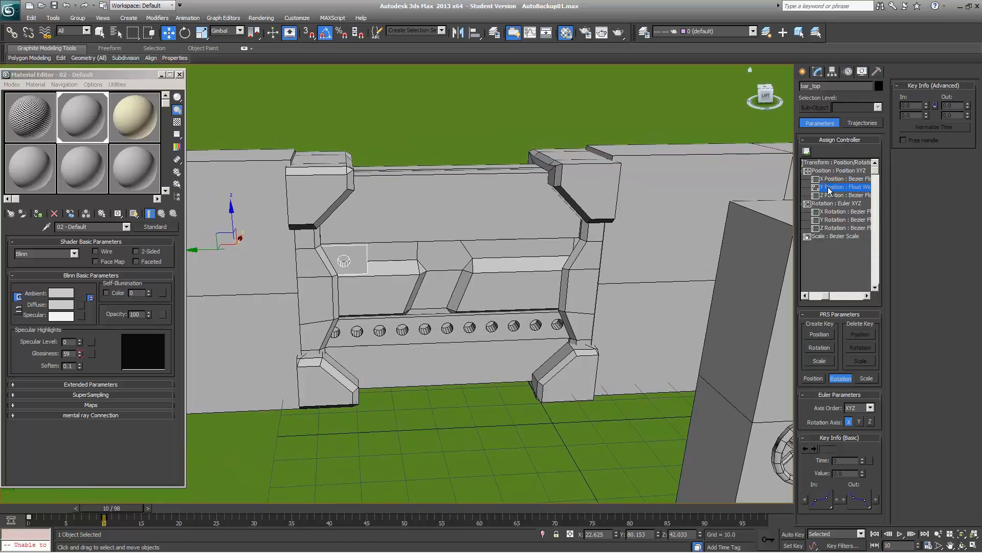
left_click(806, 151)
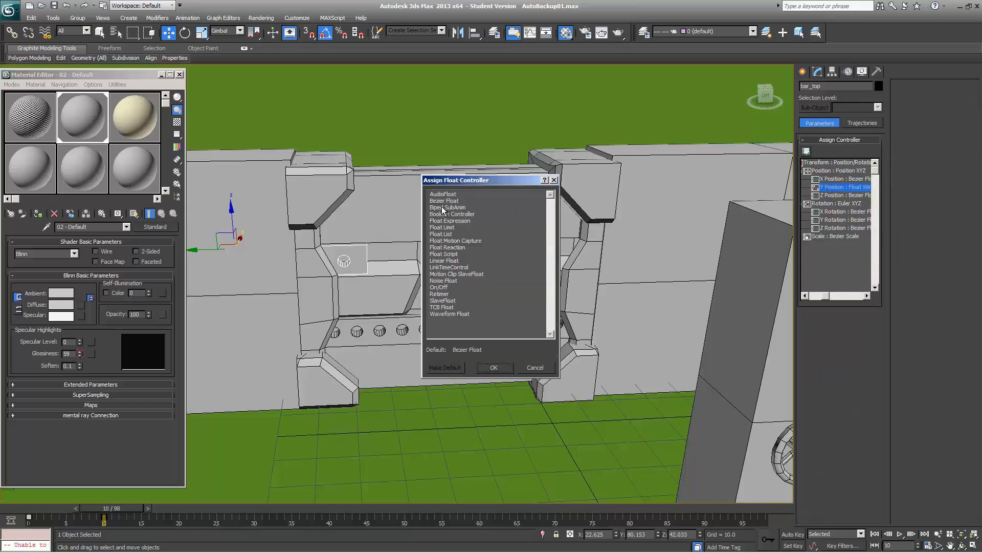
left_click(554, 179)
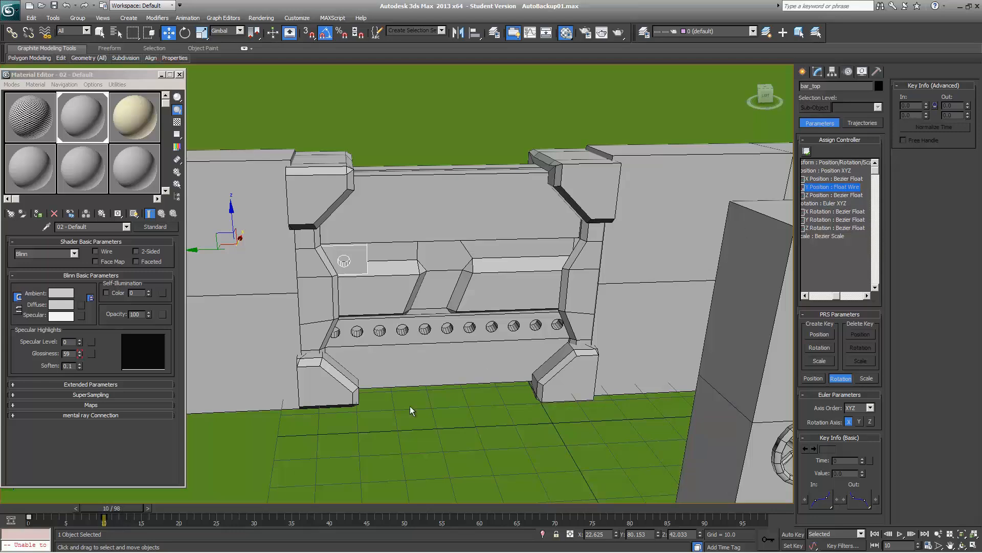
- Return to frame 0 and delete the animation keys of bar_top
left_click_drag(104, 511, 29, 516)
key("w")
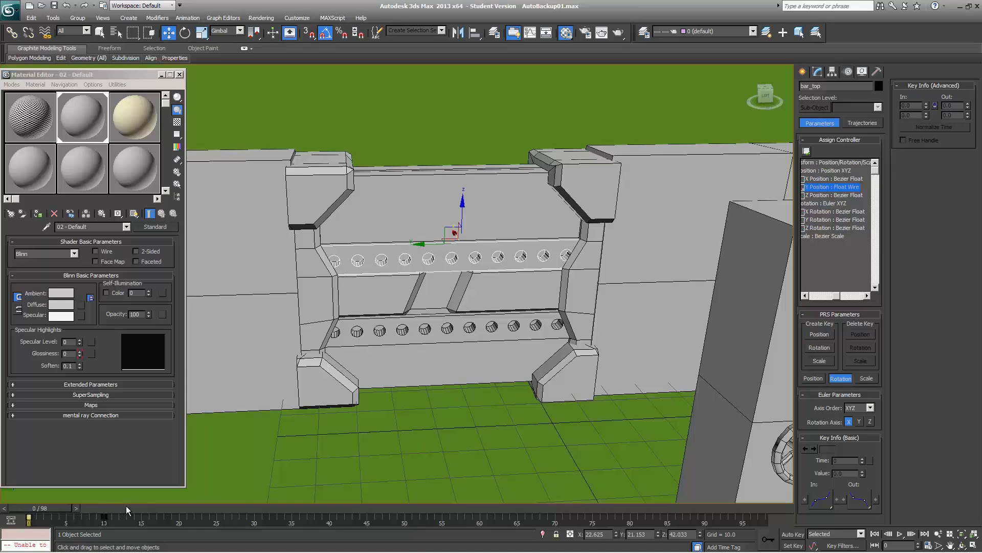
key("Delete")
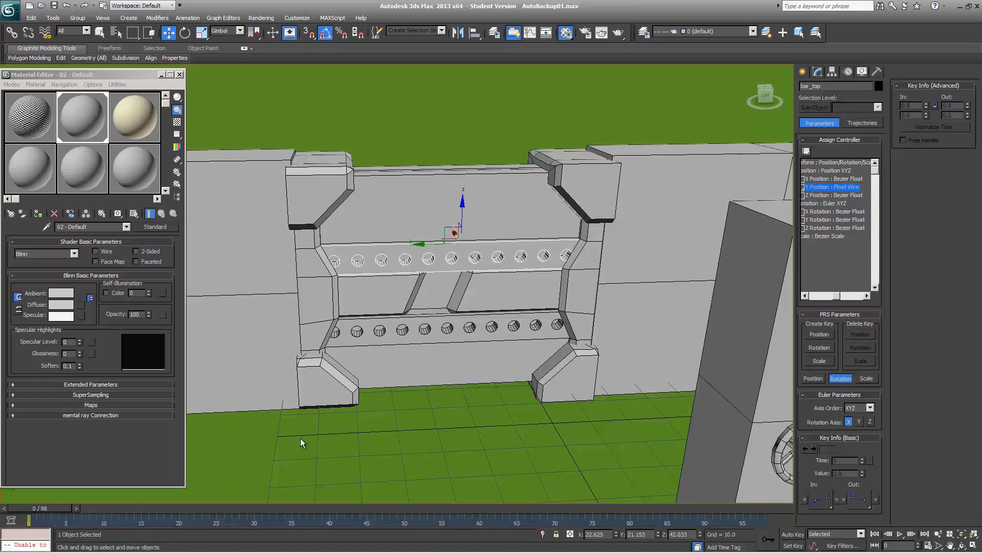
- Create a Point helper on the ground in front of the door, beside the existing box-shaped helper
middle_click_drag(300, 439, 376, 281)
left_click(348, 395)
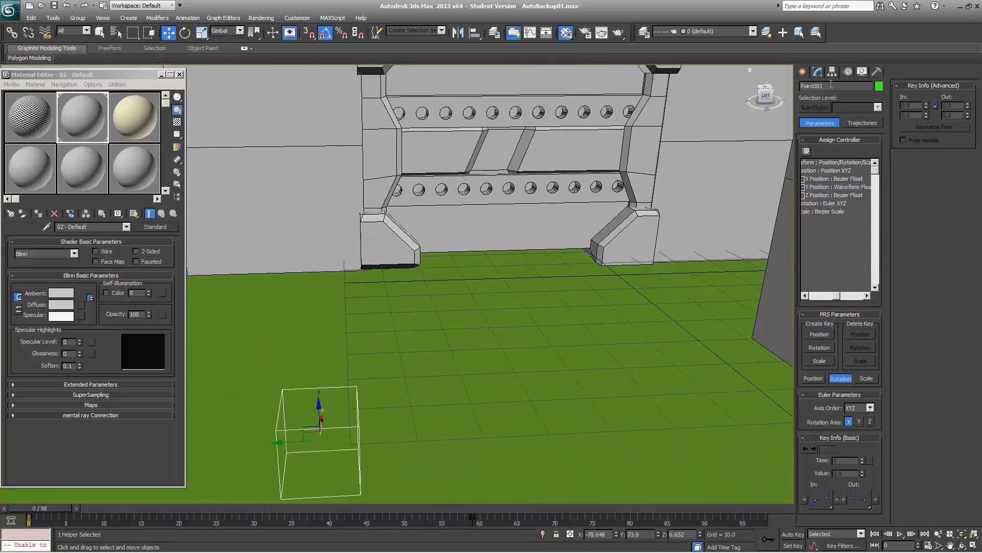
left_click(803, 73)
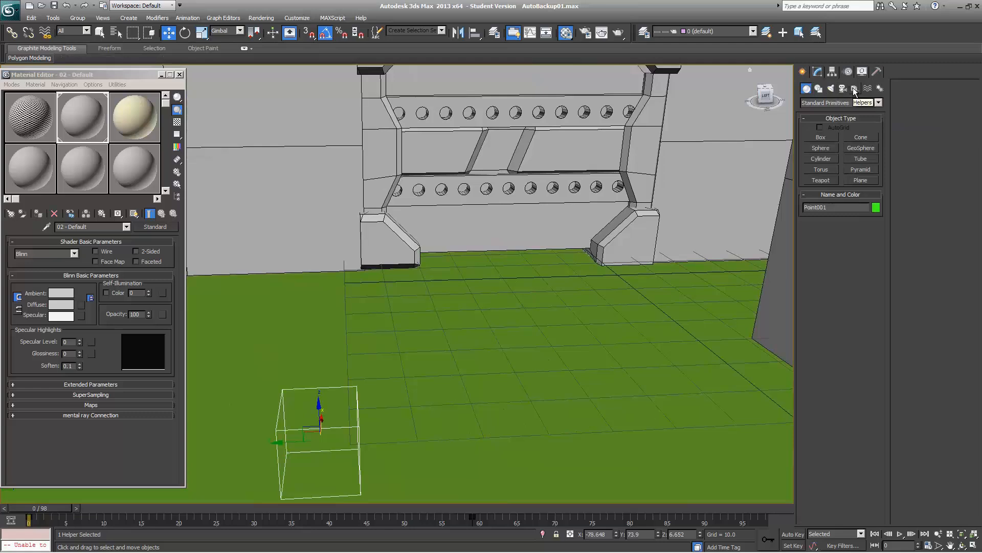
left_click(824, 137)
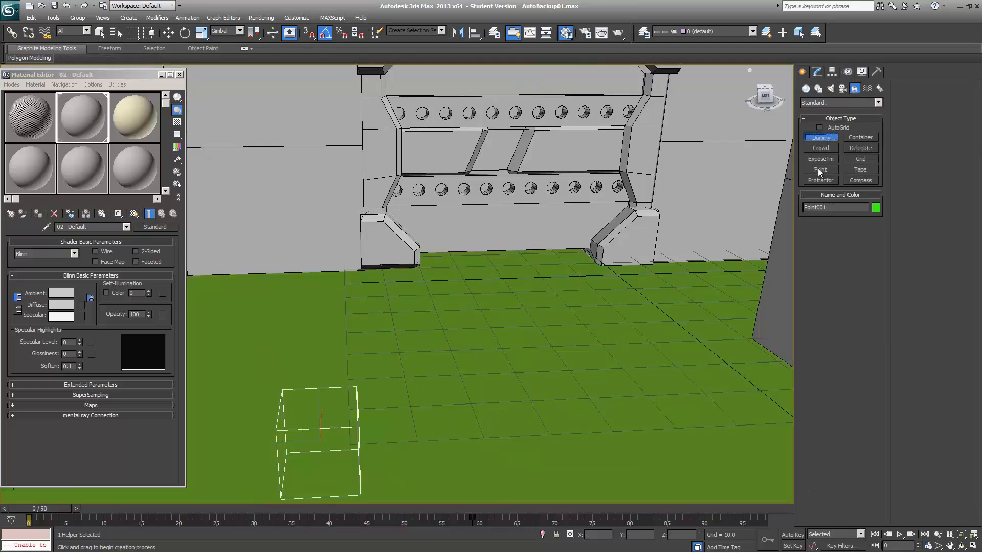
left_click(828, 171)
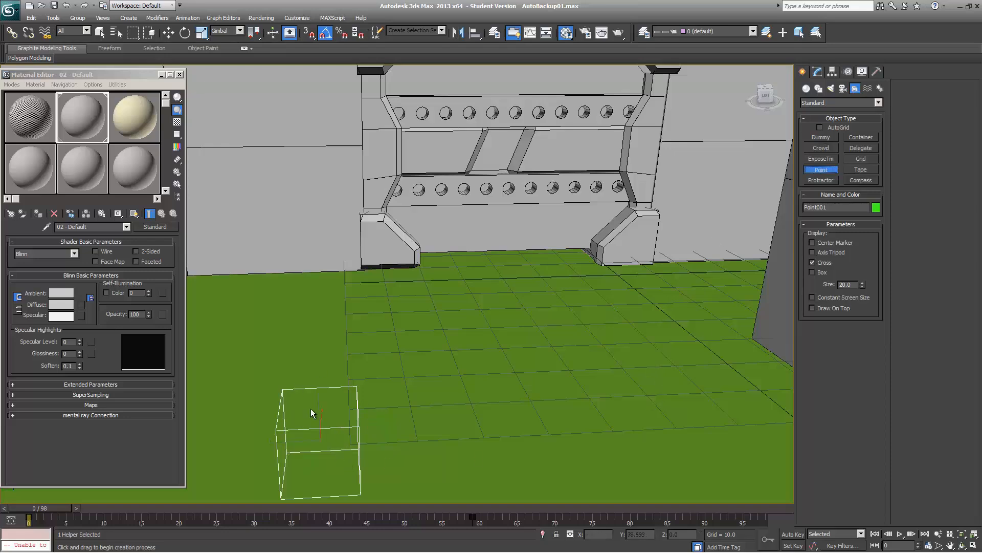
left_click(578, 403)
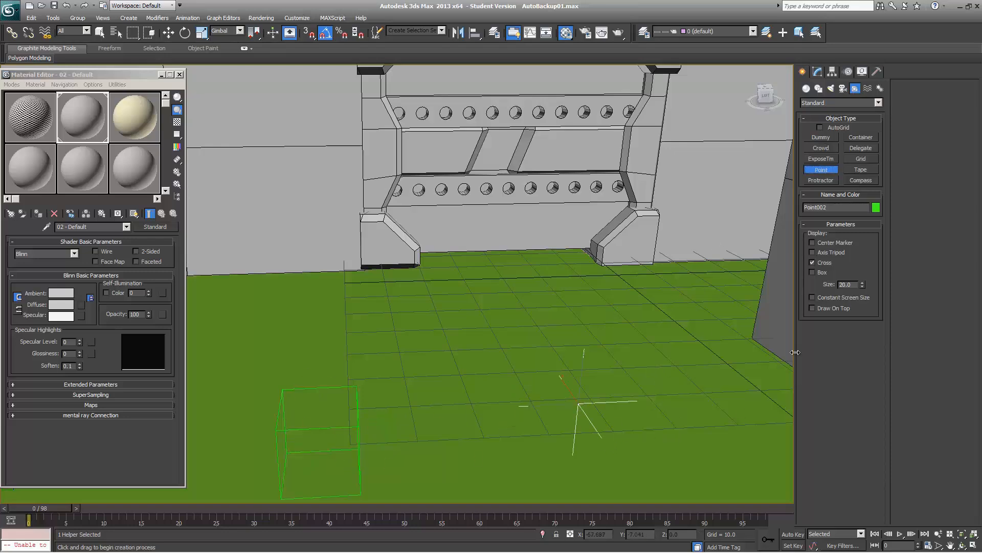
- Display the new point helper as a Box only, enlarge it to a size of about 49.6, and finish creation
left_click(813, 262)
left_click(813, 253)
left_click(812, 253)
left_click(812, 243)
left_click(812, 273)
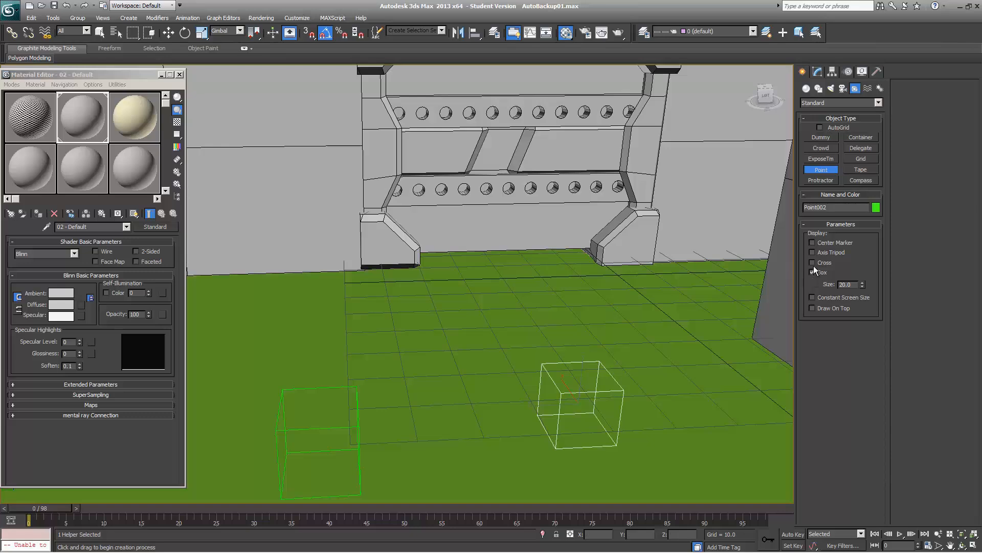
left_click(812, 242)
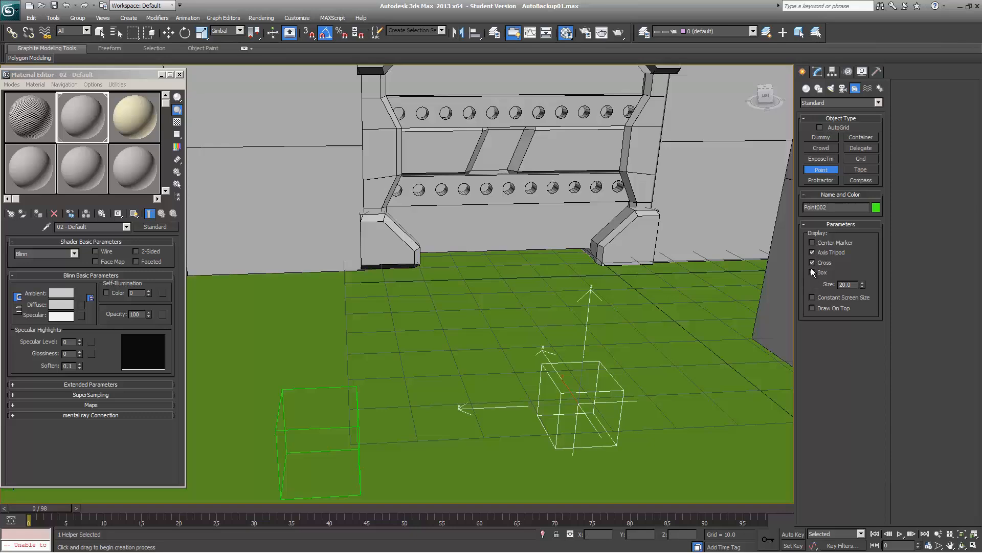
left_click(811, 271)
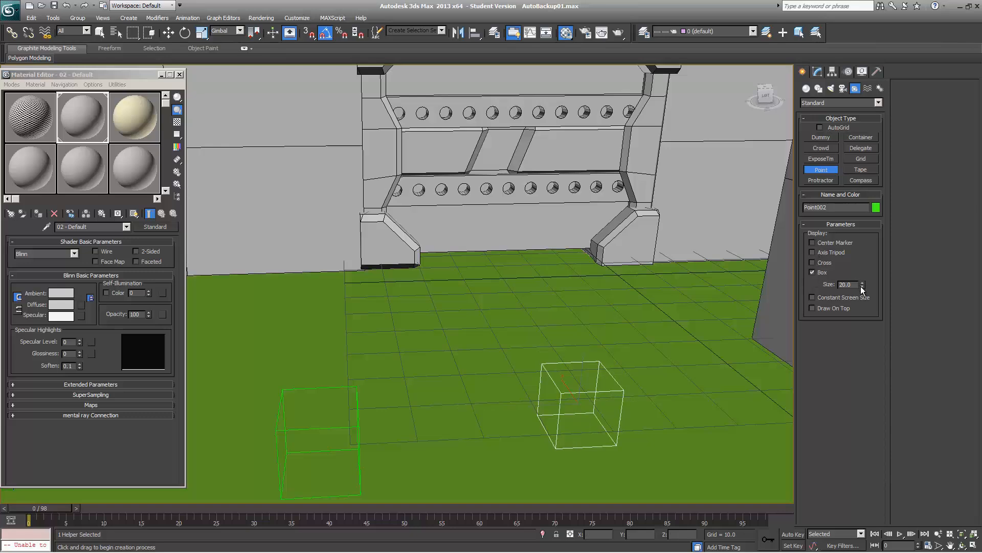
left_click_drag(862, 287, 871, 215)
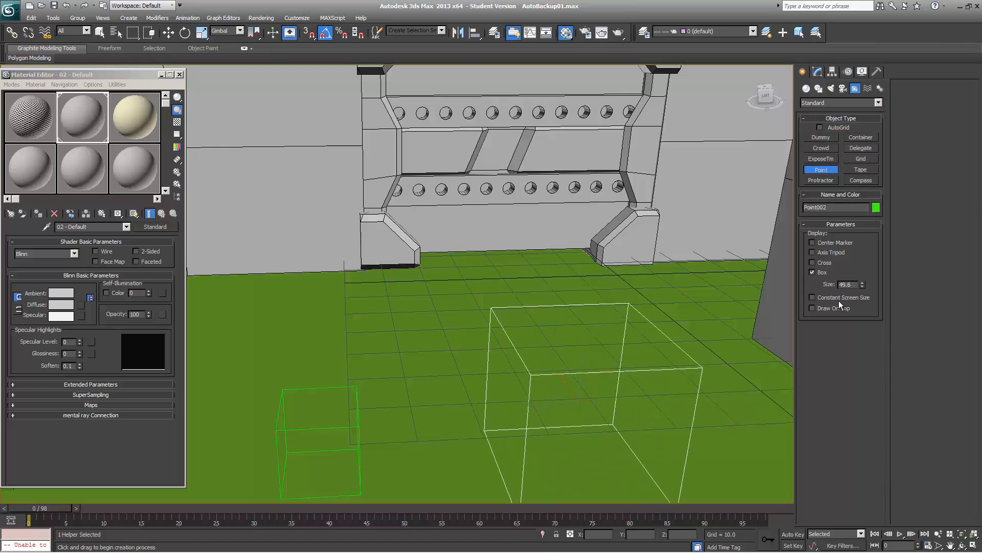
right_click(706, 311)
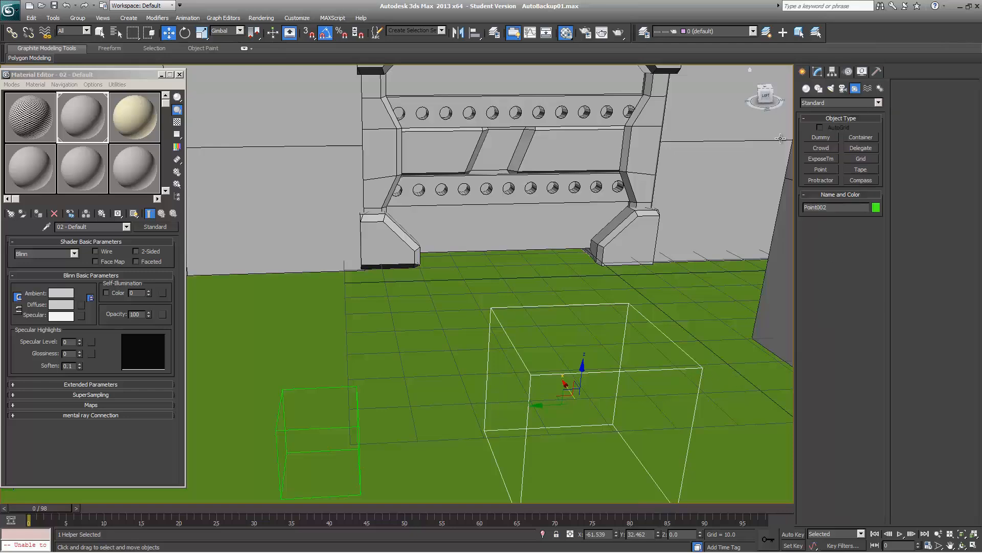
- Add an Attribute Holder modifier above the Point Helper base and keep the modifier selected
left_click(818, 72)
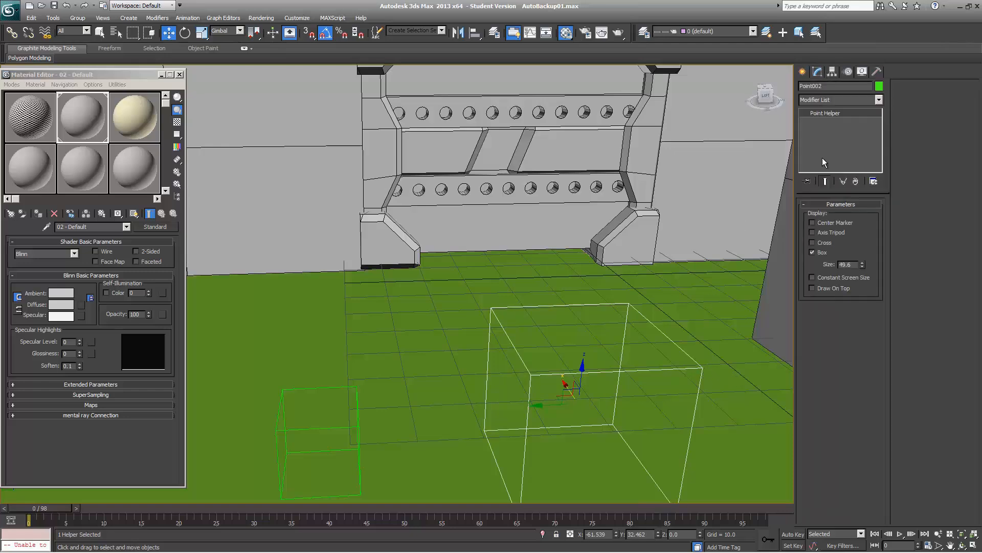
left_click(822, 99)
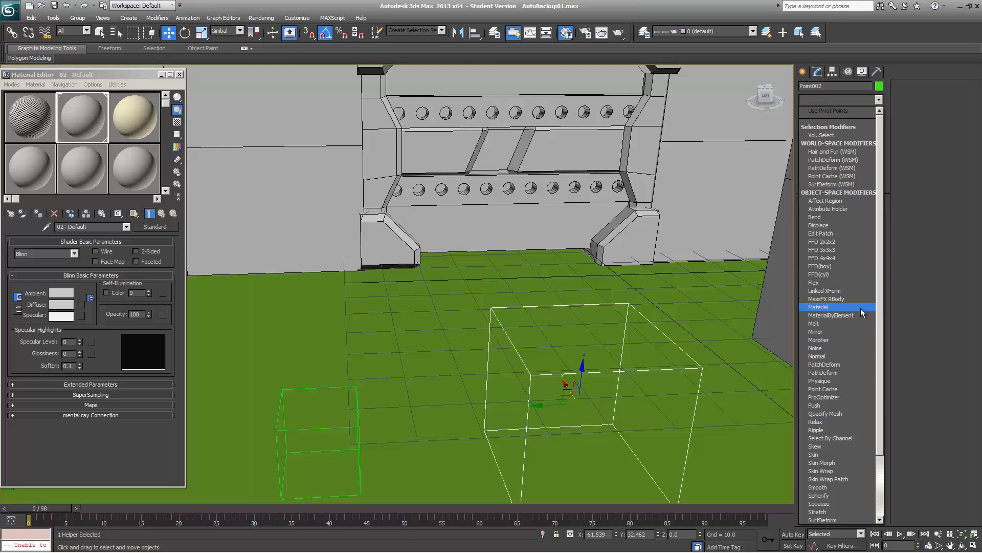
left_click(862, 216)
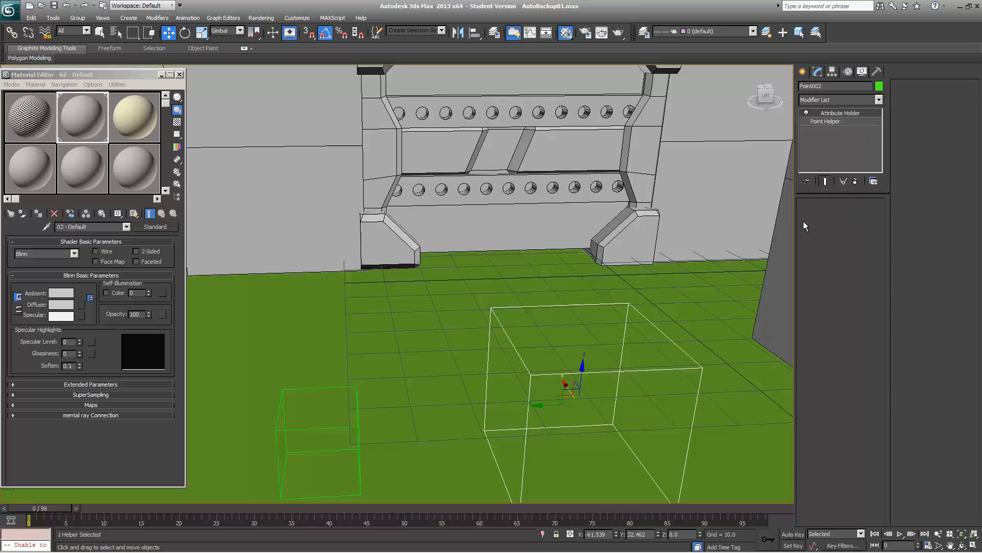
left_click(824, 122)
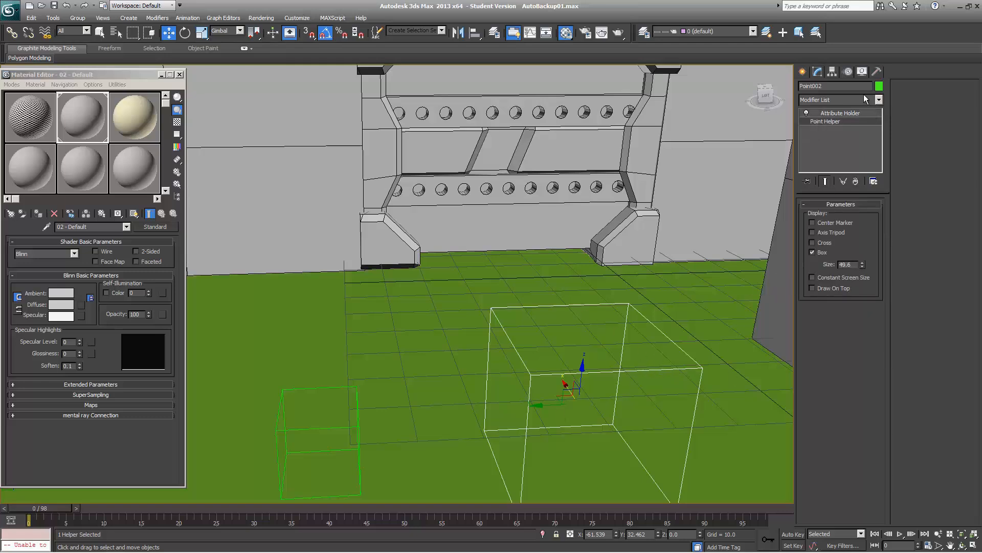
left_click(830, 113)
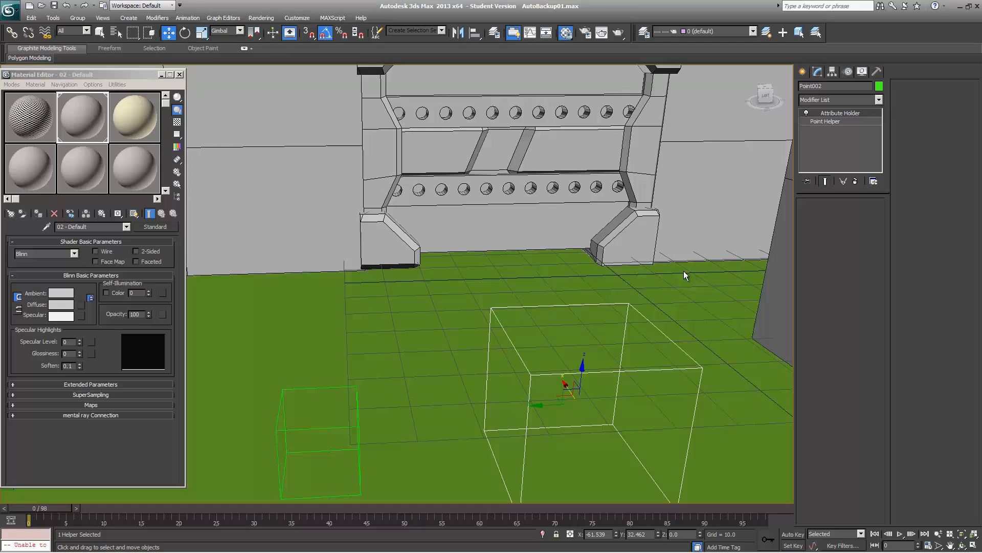
- Look up the keyboard shortcut assigned to the Parameter Editor command in the user interface customization settings
left_click(302, 19)
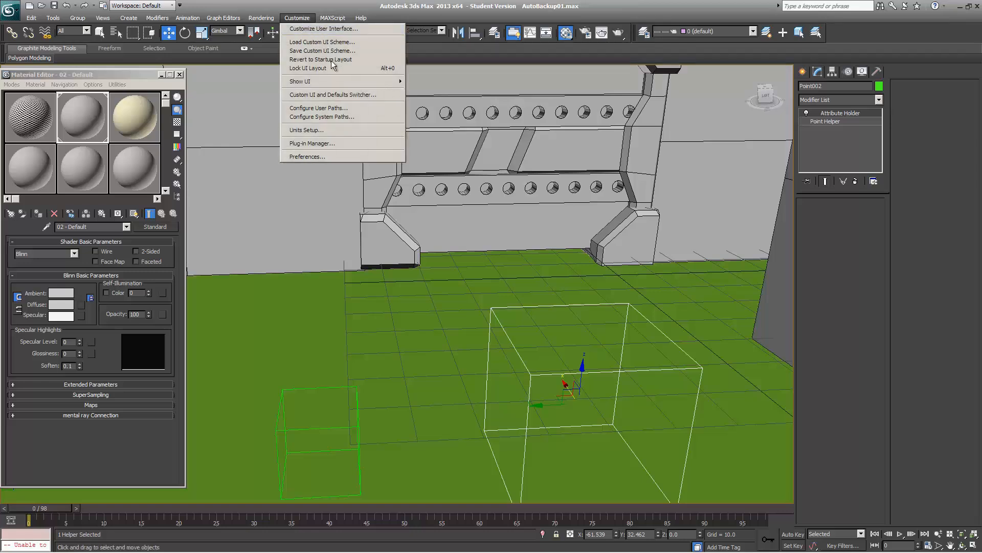
left_click(307, 29)
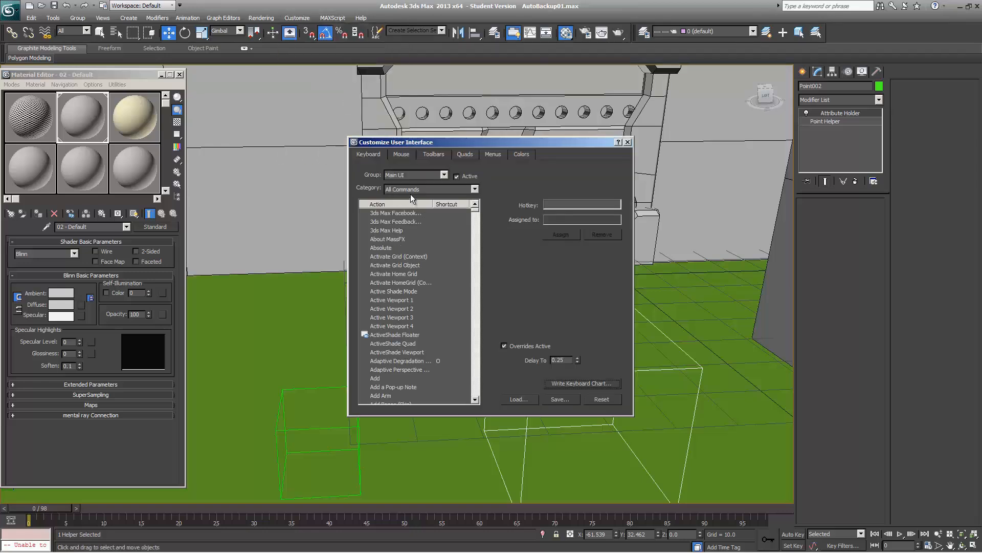
left_click(415, 189)
left_click(422, 189)
left_click(410, 232)
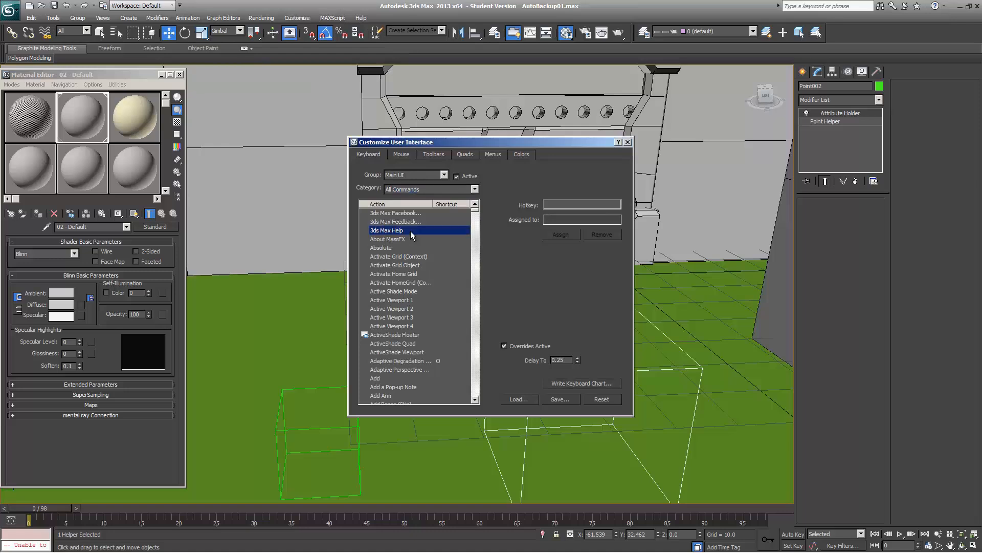
key("p")
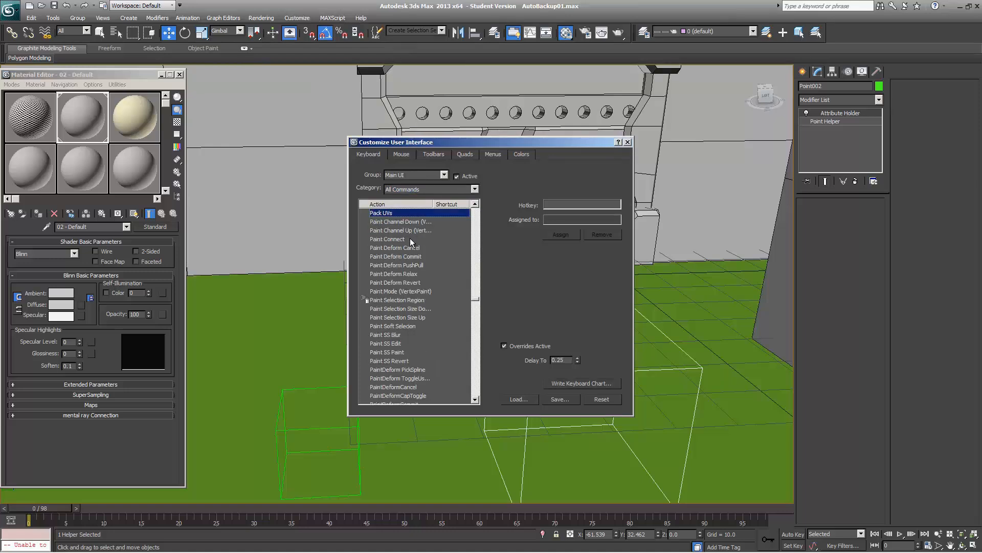
scroll(426, 274, "down", 9)
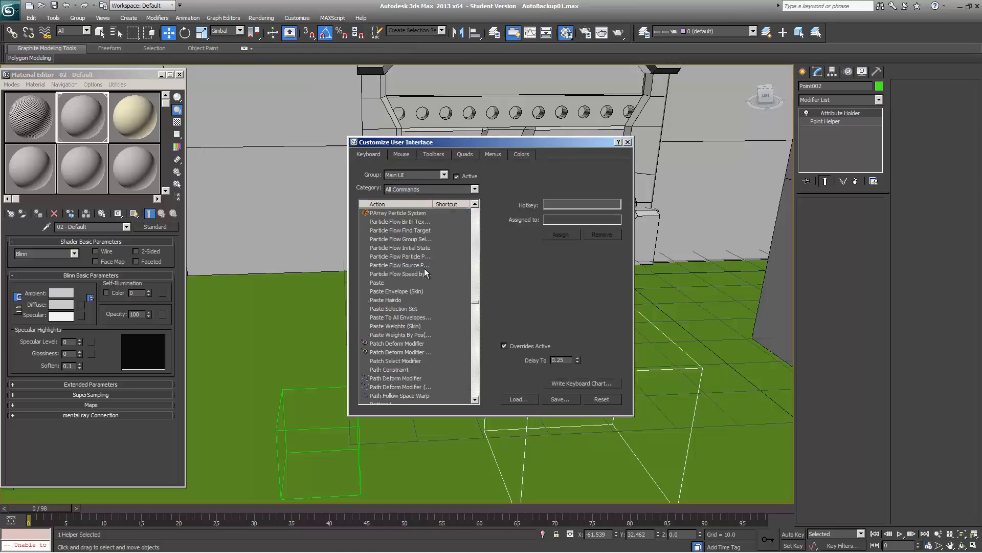
scroll(424, 268, "up", 2)
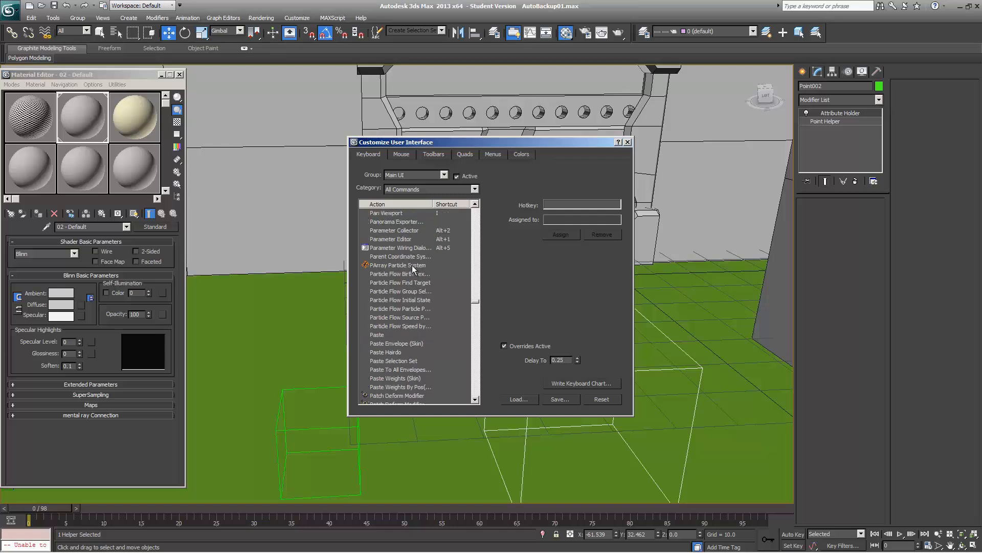
scroll(410, 265, "up", 1)
left_click(394, 265)
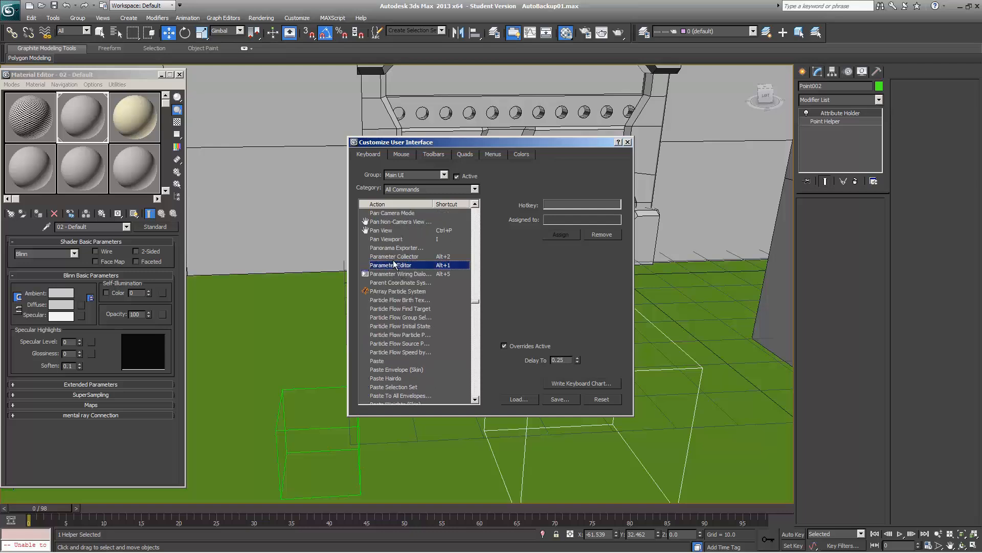
left_click(566, 205)
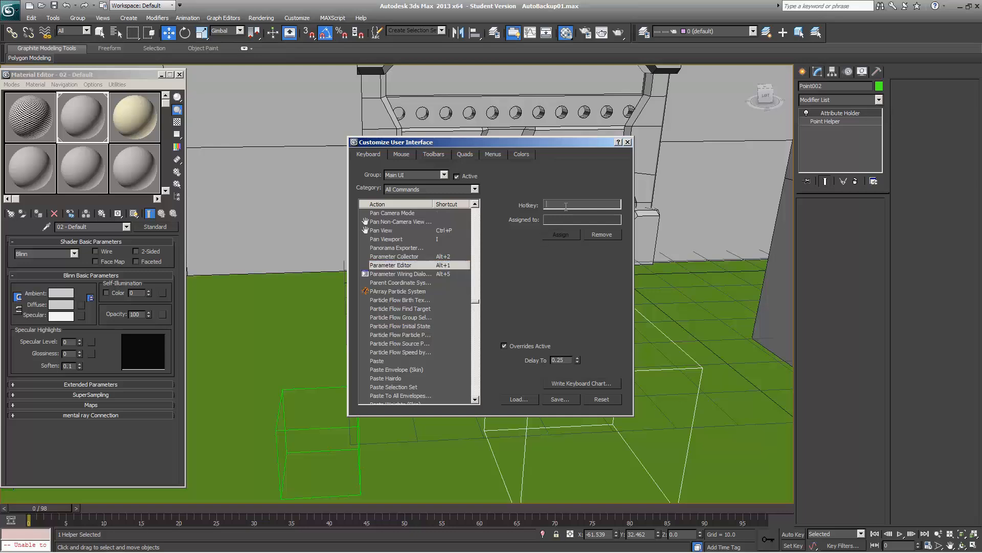
key("alt+1")
key("Escape")
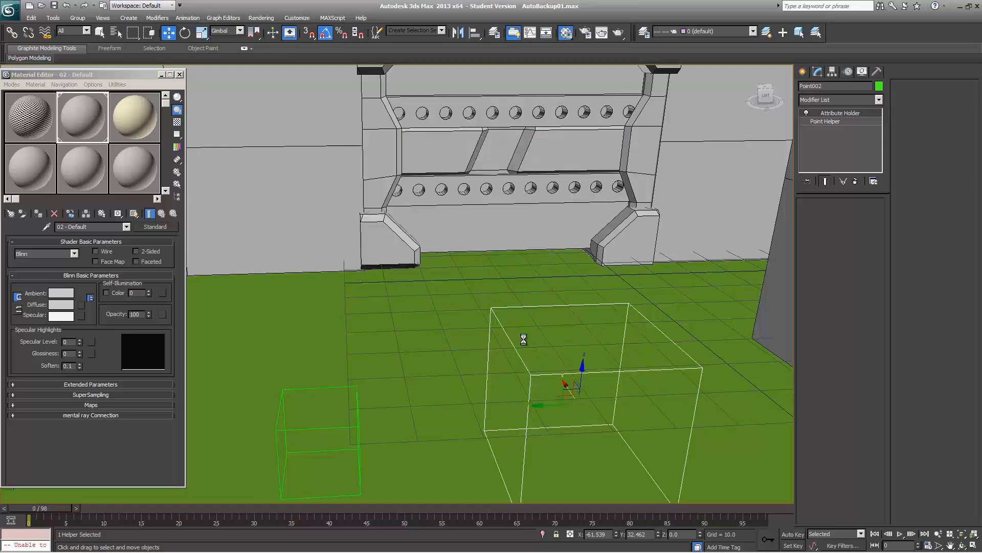
- Reselect the larger point helper carrying the Attribute Holder and open the Parameter Editor for it
left_click(535, 378)
left_click(531, 373)
left_click(600, 376)
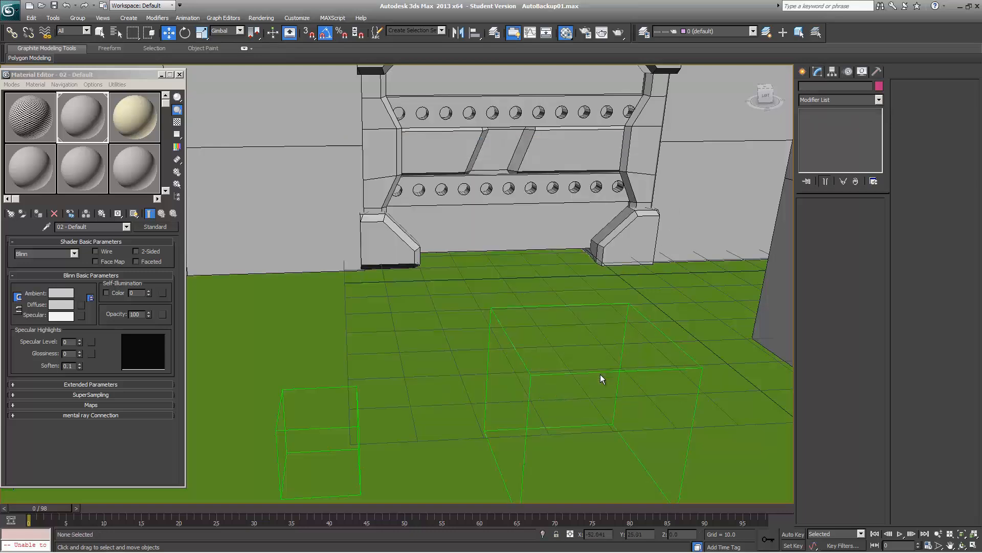
left_click(604, 372)
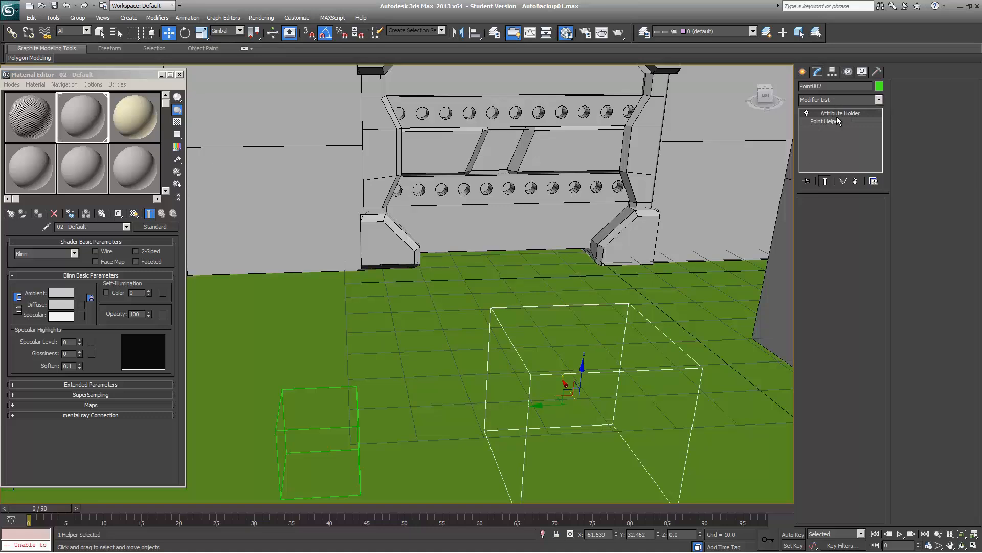
key("alt+1")
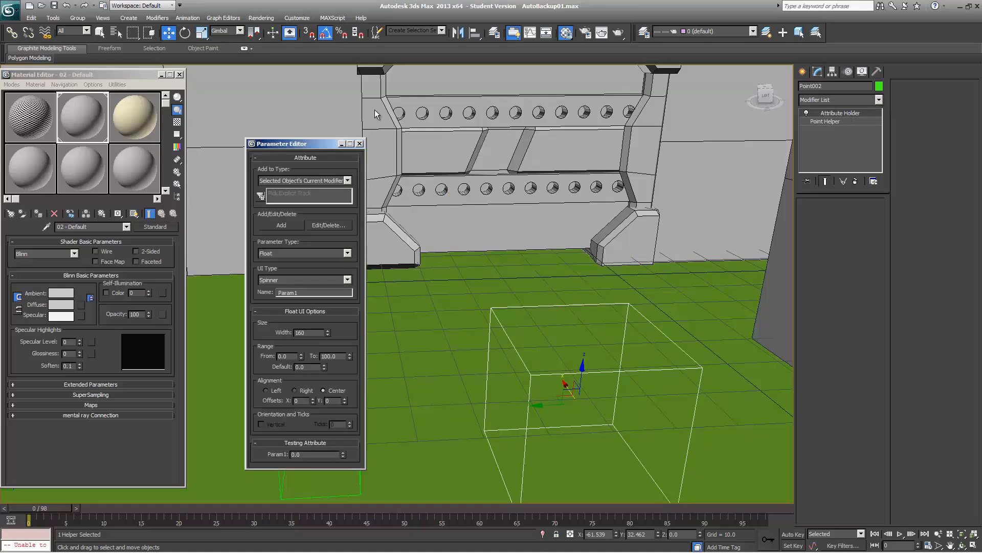
left_click_drag(327, 142, 324, 134)
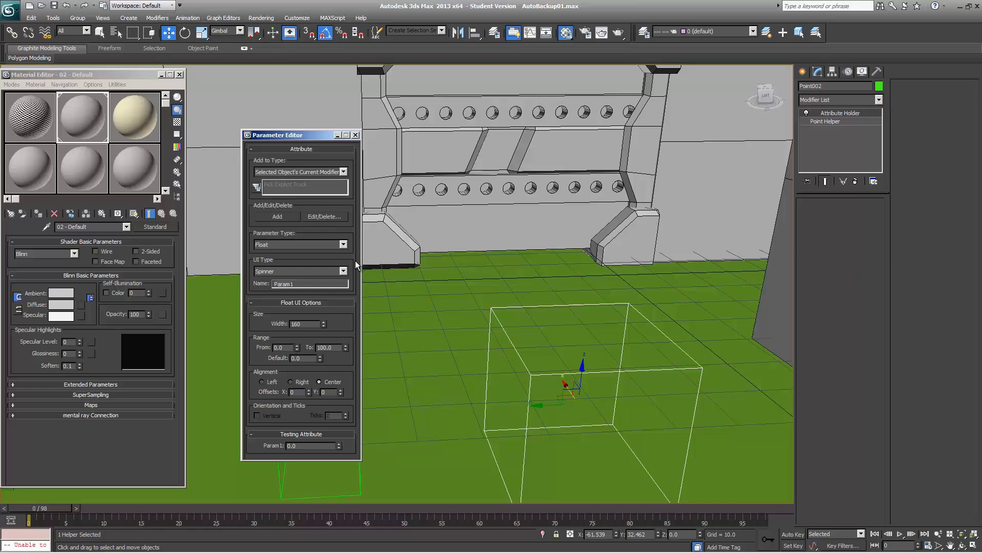
- Keep the new parameter's type as Float and set its UI type to Slider
left_click(312, 247)
left_click(312, 247)
left_click(312, 247)
left_click(300, 280)
left_click(293, 250)
left_click(304, 280)
left_click(281, 272)
left_click(287, 287)
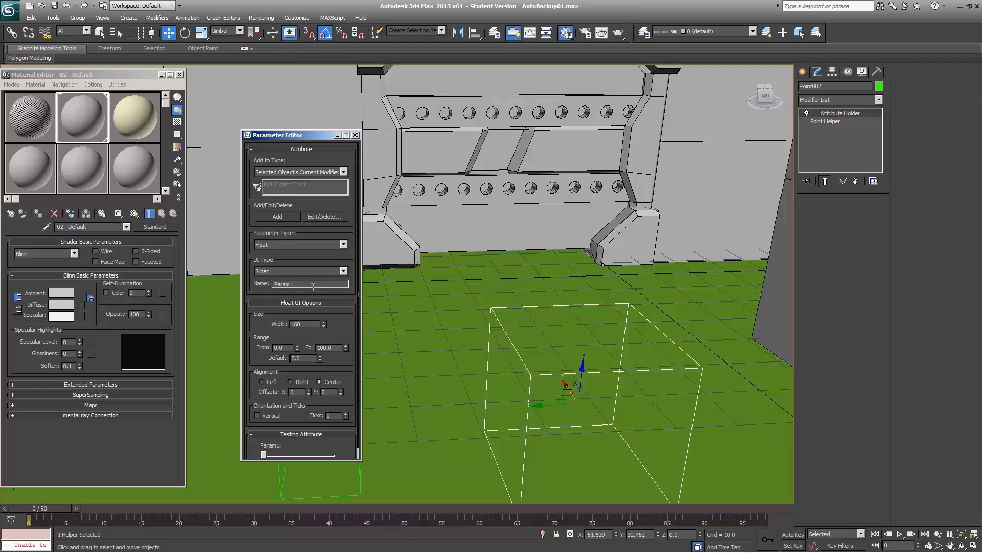
- Name the parameter Valve Rotation, set its width to 100, and limit its range from -10 to 10
left_click_drag(299, 284, 238, 284)
type("valve Rotation")
left_click(312, 324)
type("1")
key("Return")
key("Tab")
type("-10")
key("Tab")
type("1")
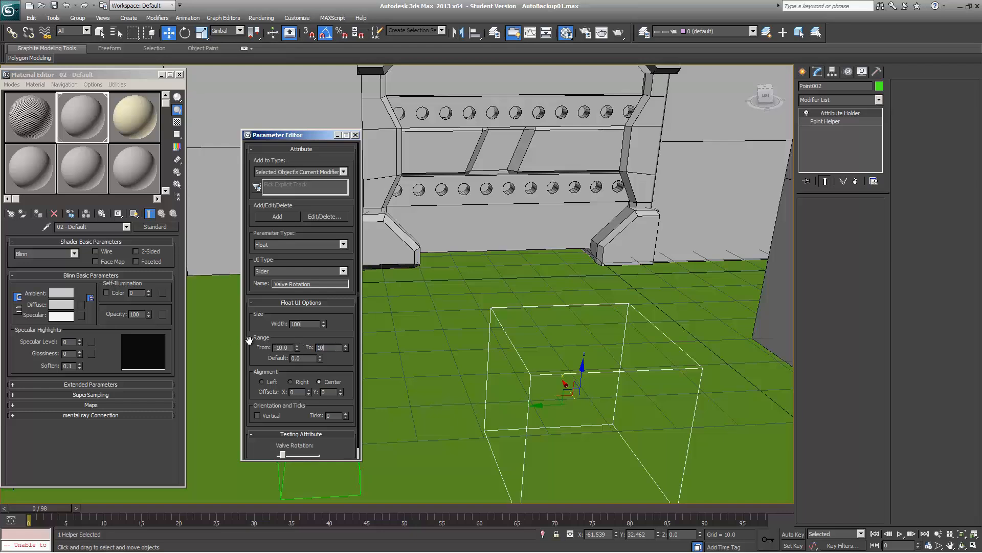
- Align the Valve Rotation slider to the Right and give it 4 ticks
left_click(319, 381)
scroll(322, 380, "down", 1)
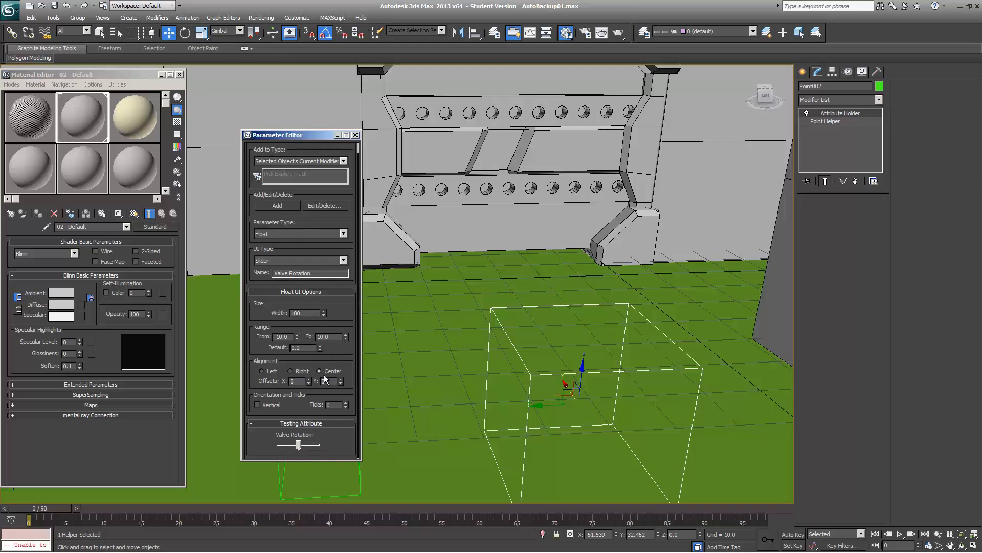
left_click(298, 369)
scroll(345, 415, "up", 1)
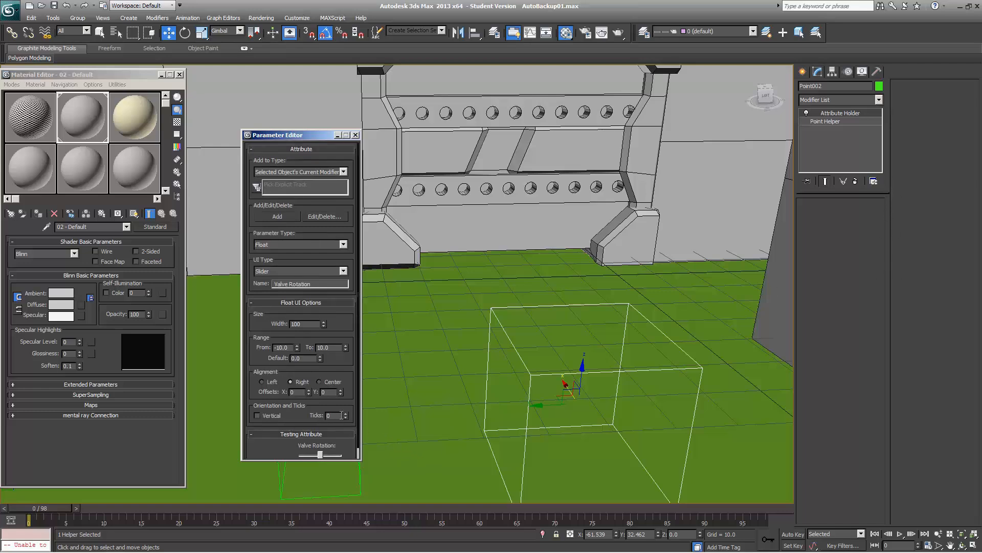
left_click_drag(346, 416, 347, 411)
scroll(322, 446, "down", 1)
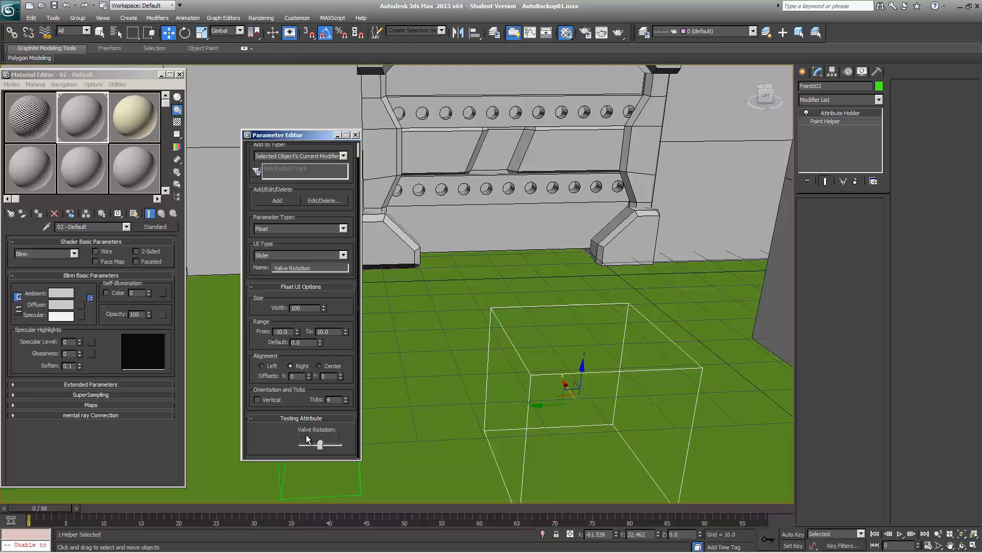
- Try the Vertical orientation on the Valve Rotation slider, and restore the horizontal orientation
left_click(262, 399)
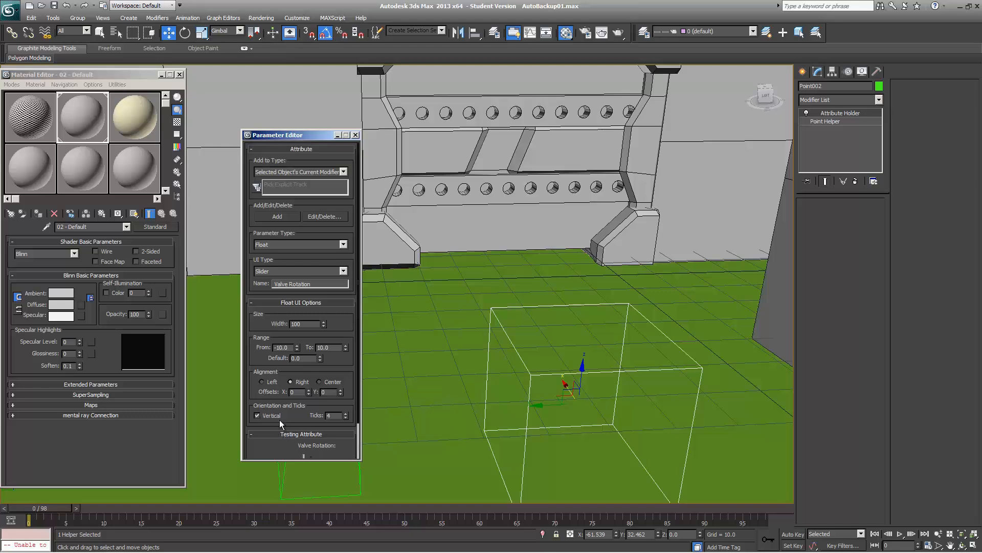
scroll(294, 419, "down", 3)
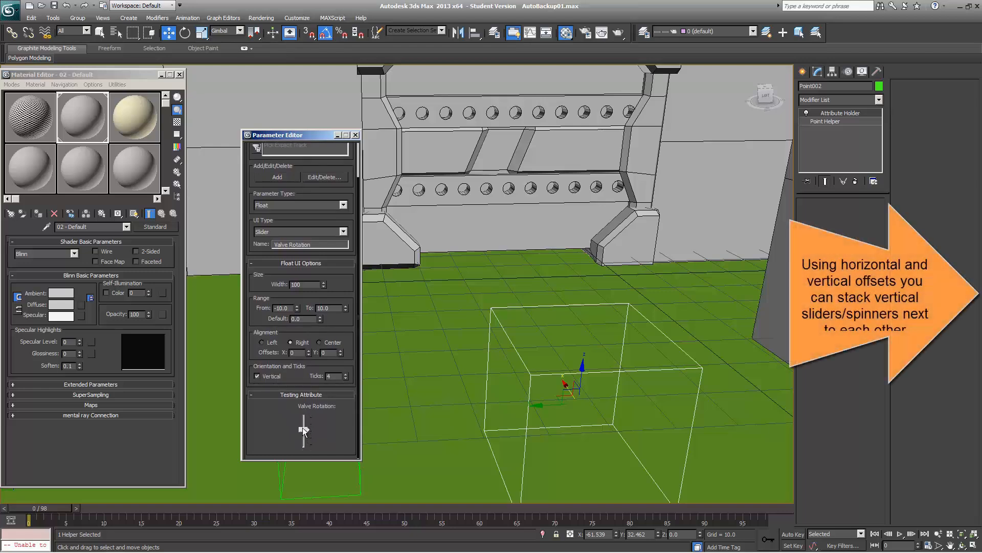
left_click(257, 376)
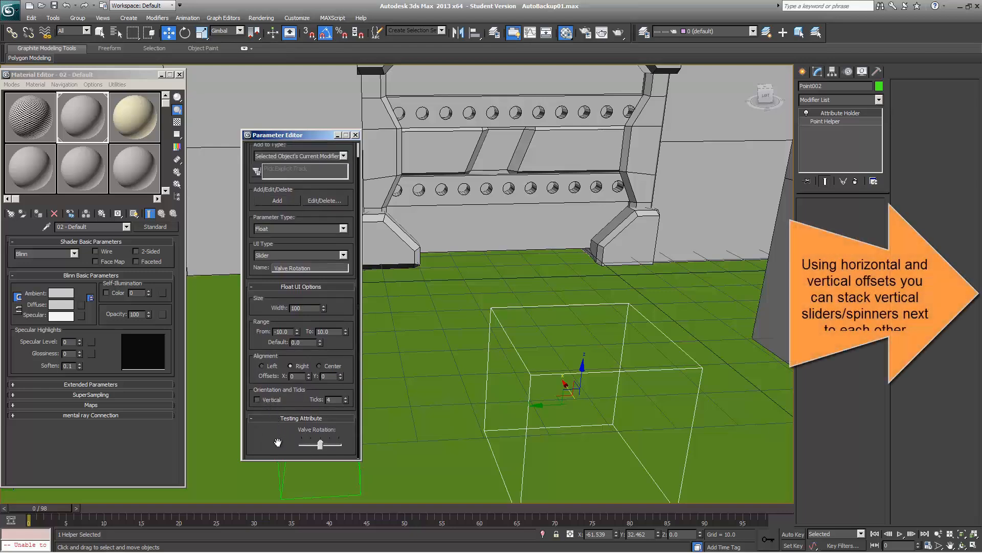
- Add the Valve Rotation parameter to the Selected Object's Current Modifier and test the new slider on the Attribute Holder
scroll(306, 404, "up", 1)
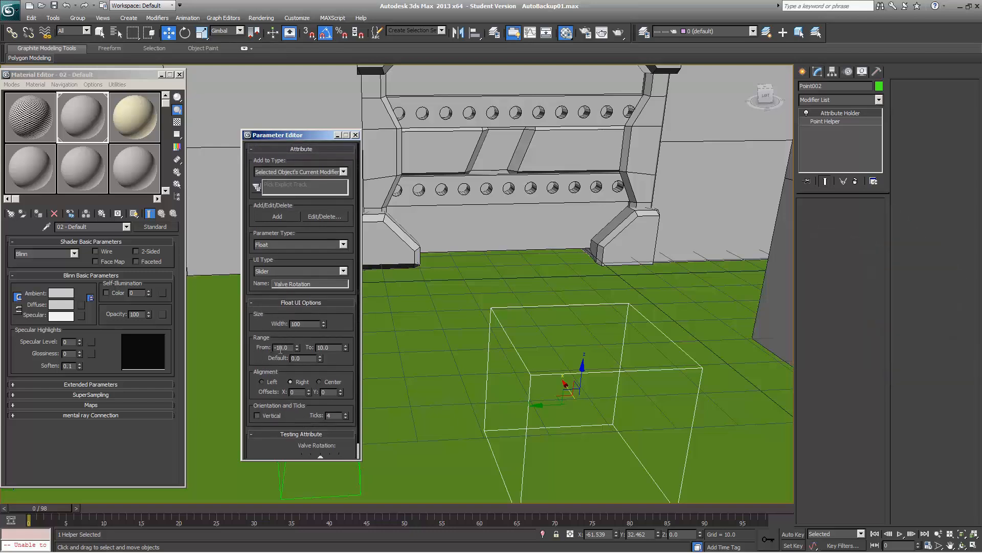
scroll(334, 350, "down", 1)
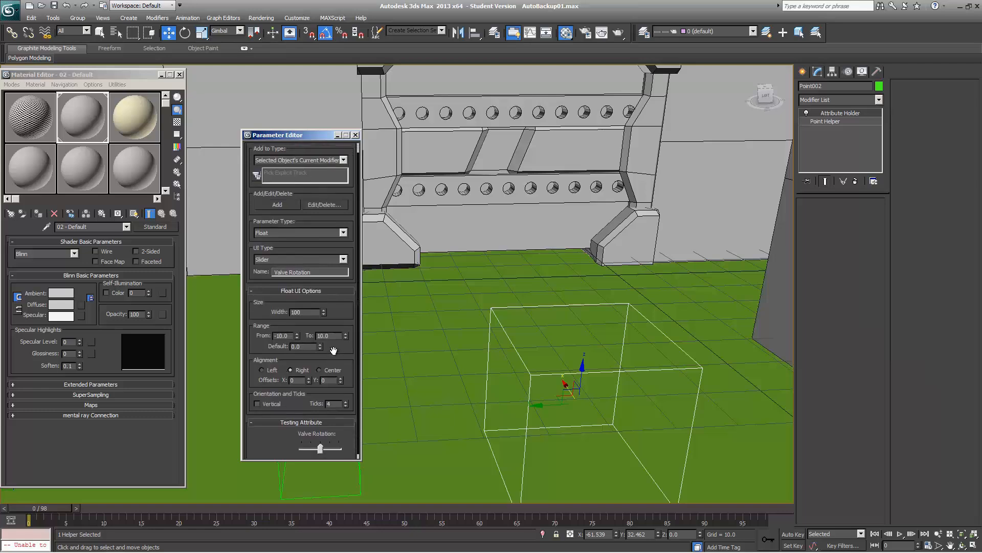
scroll(334, 350, "down", 1)
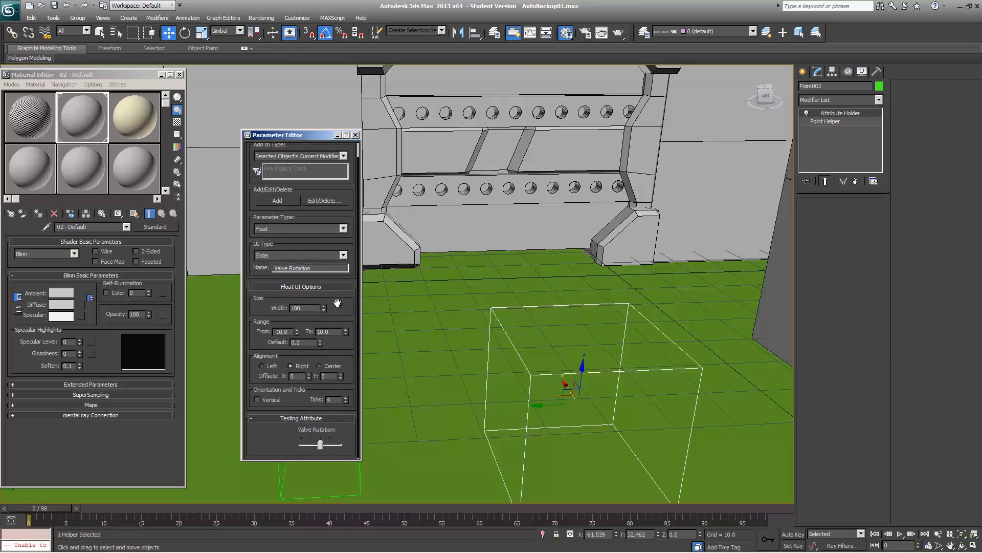
scroll(337, 303, "up", 1)
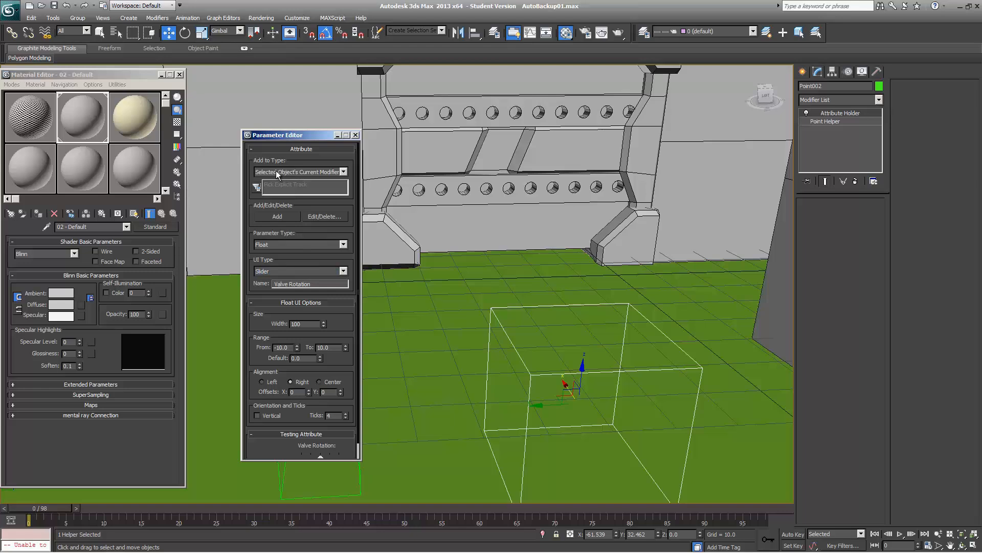
left_click(300, 173)
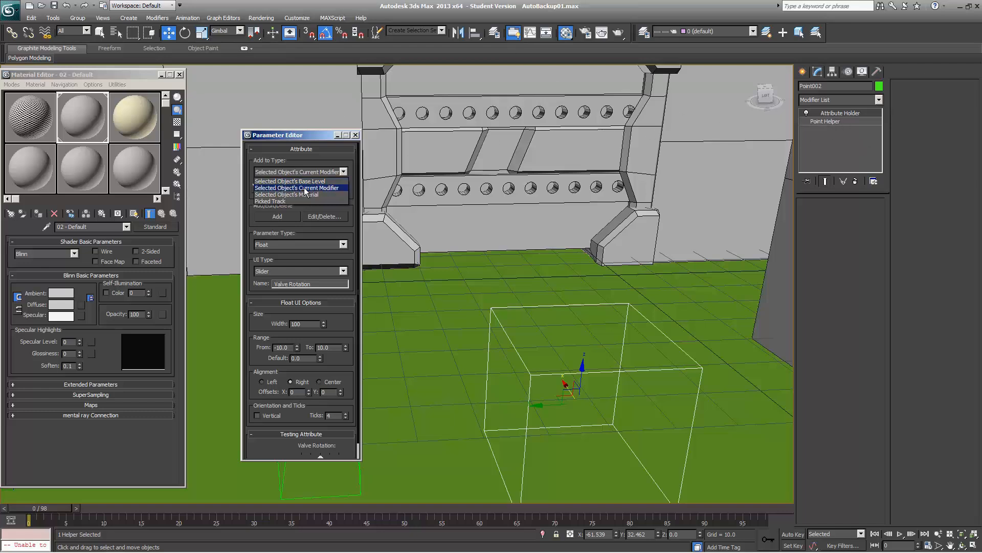
left_click(330, 189)
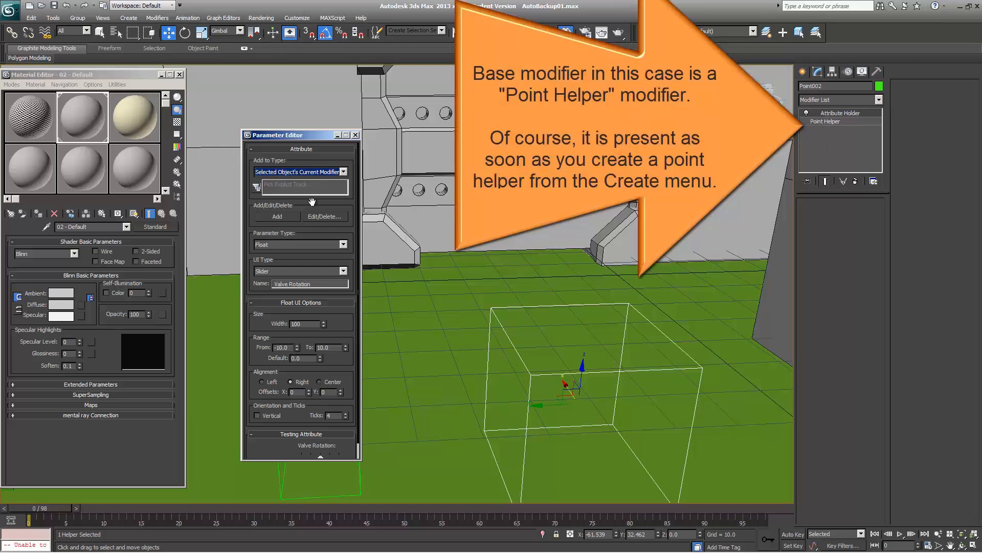
left_click(277, 217)
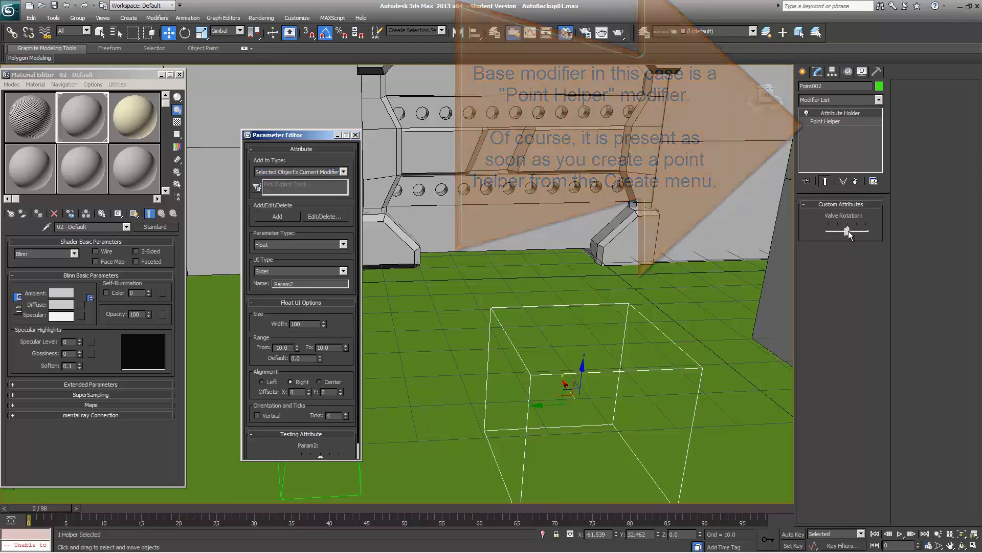
left_click_drag(846, 230, 829, 235)
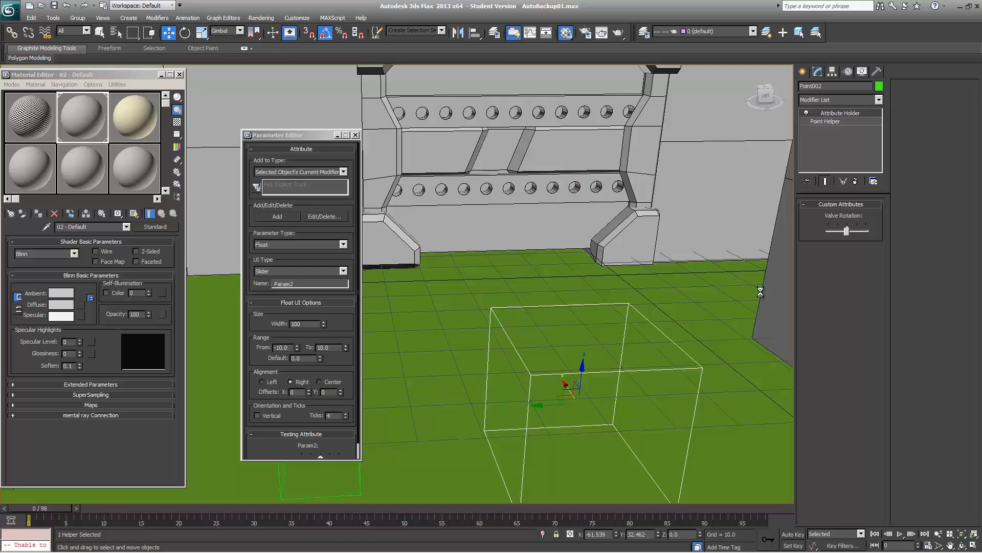
- Close and reopen the Parameter Editor for the selected point helper
left_click(312, 134)
key("alt+1")
key("alt+1")
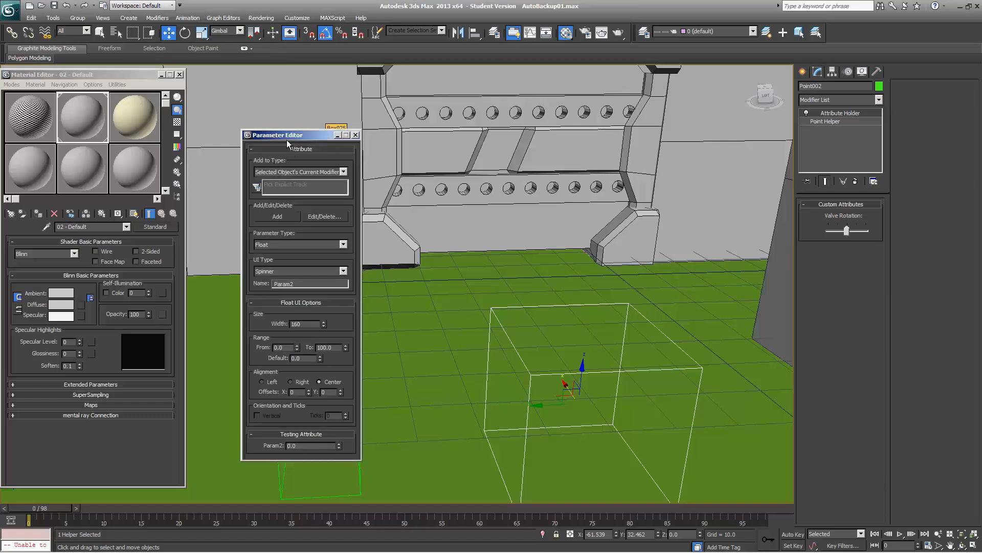
left_click_drag(288, 139, 293, 138)
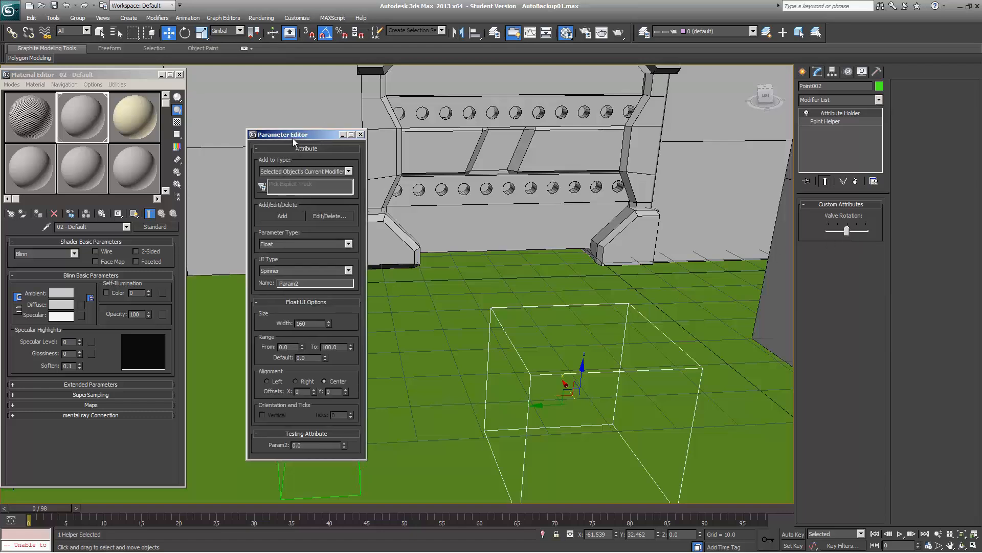
left_click(187, 18)
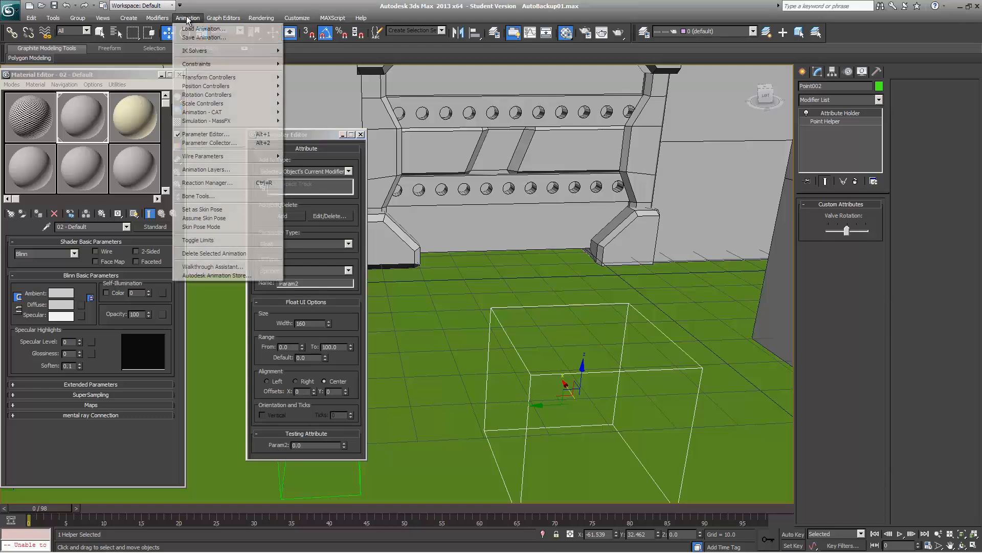
left_click(214, 138)
- Keep the Selected Object's Current Modifier as the target and open its Valve Rotation slider for attribute editing
left_click(275, 171)
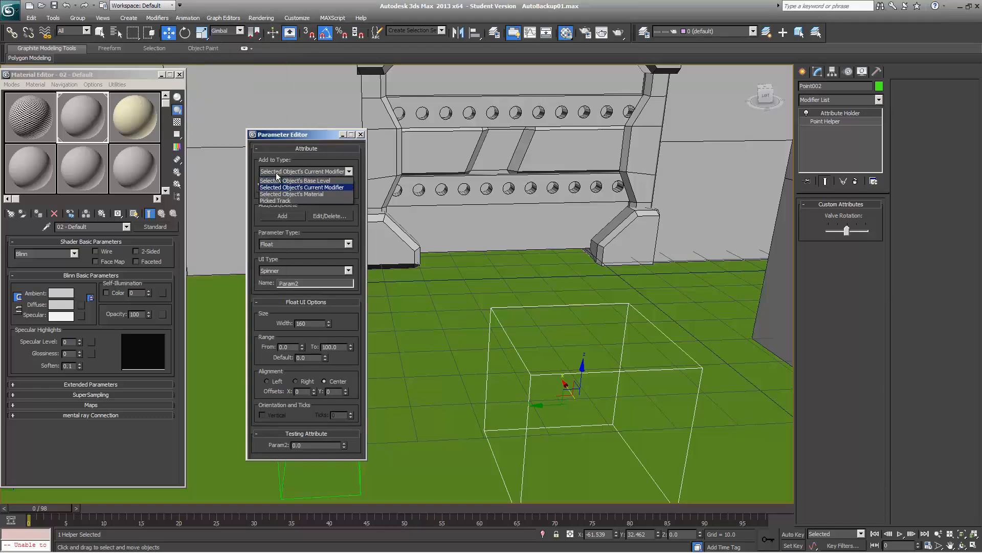
left_click(297, 187)
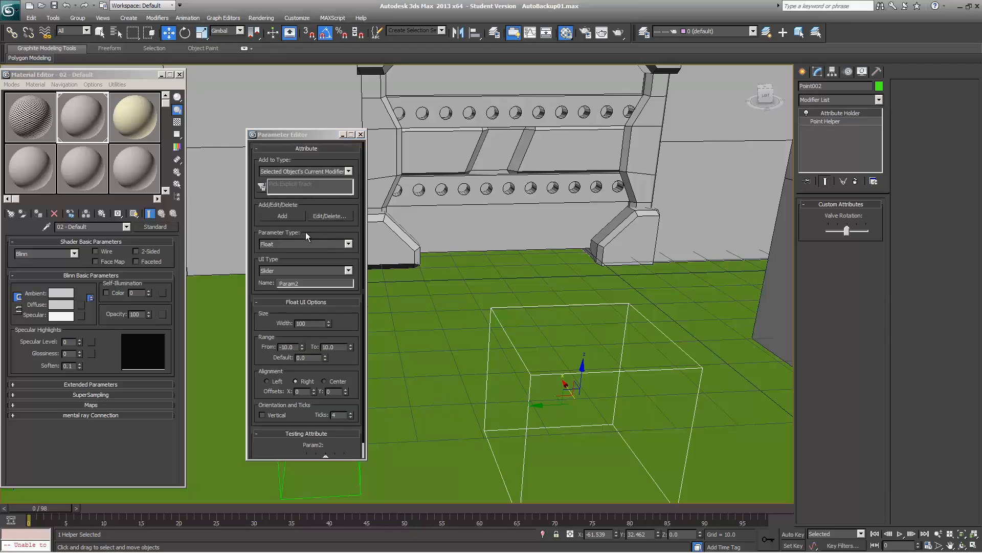
left_click(328, 216)
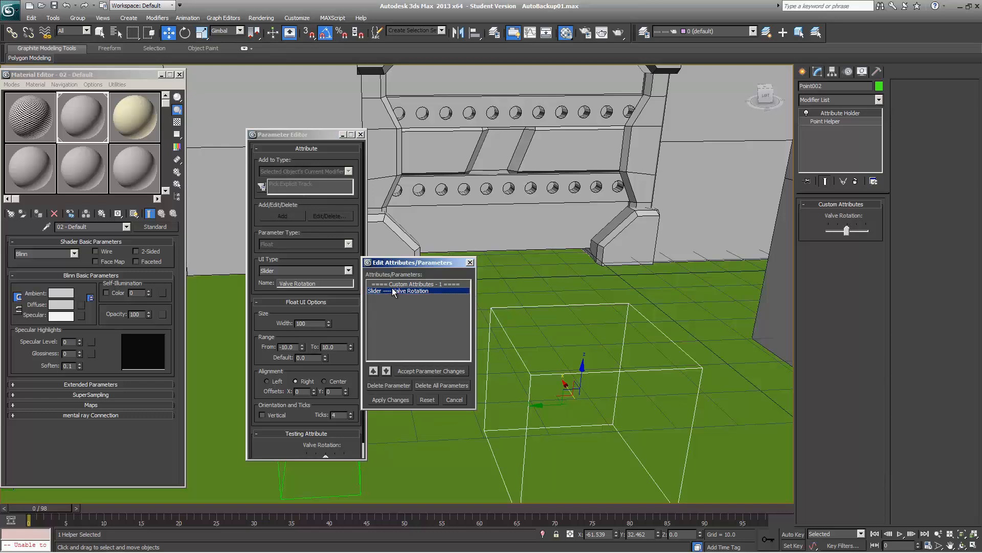
- Set the Valve Rotation slider's alignment to Left, apply the attribute changes, and close the Parameter Editor
left_click_drag(348, 327, 348, 299)
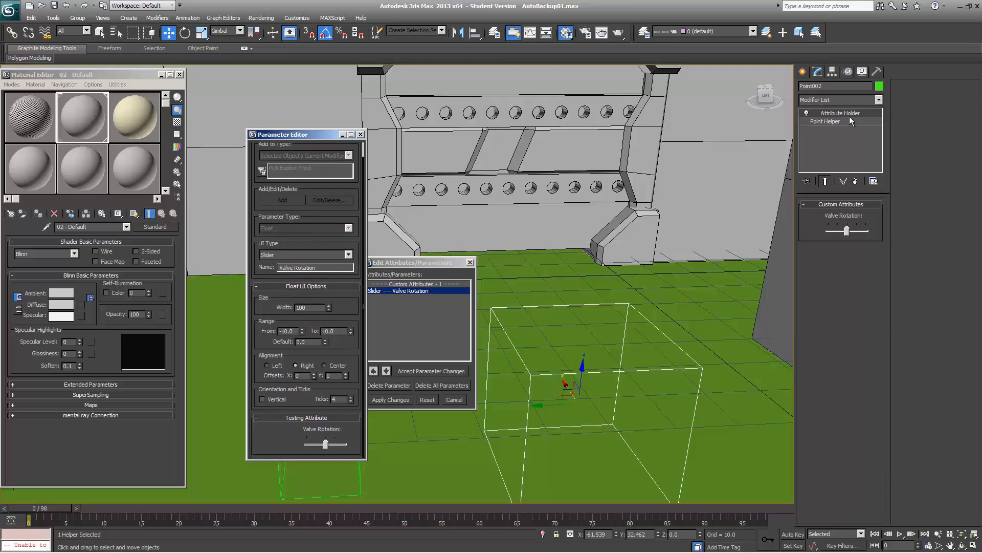
left_click(416, 307)
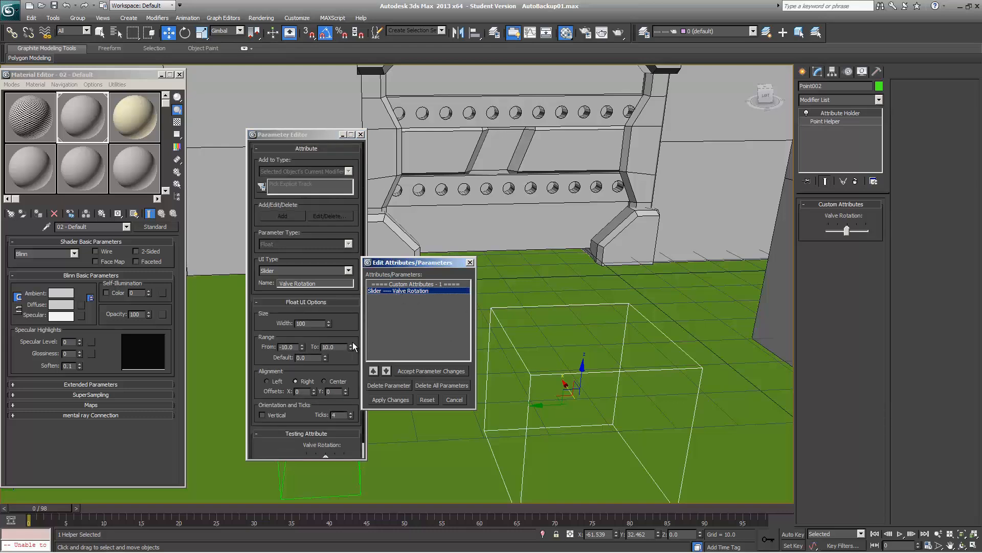
left_click_drag(350, 329, 343, 305)
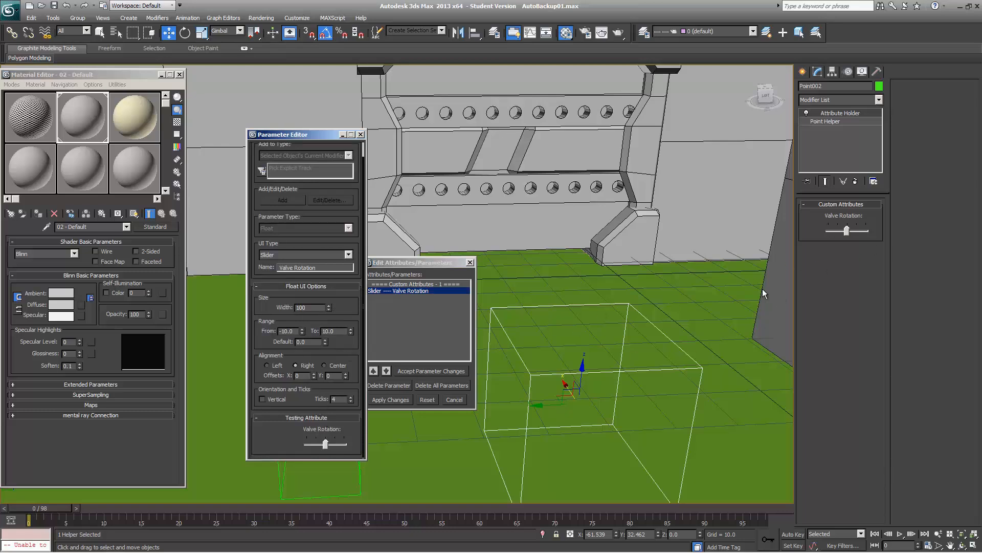
left_click(267, 365)
scroll(279, 372, "up", 1)
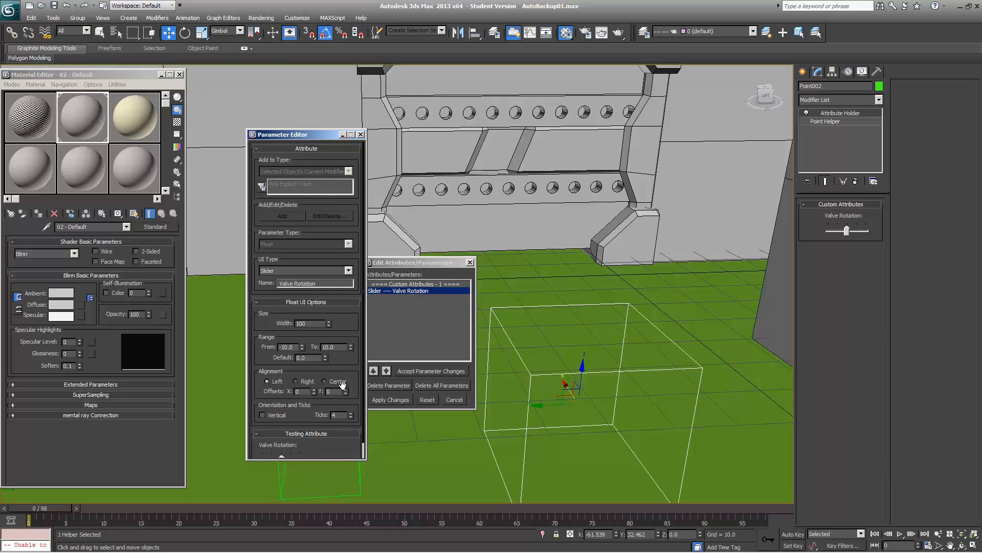
left_click(381, 401)
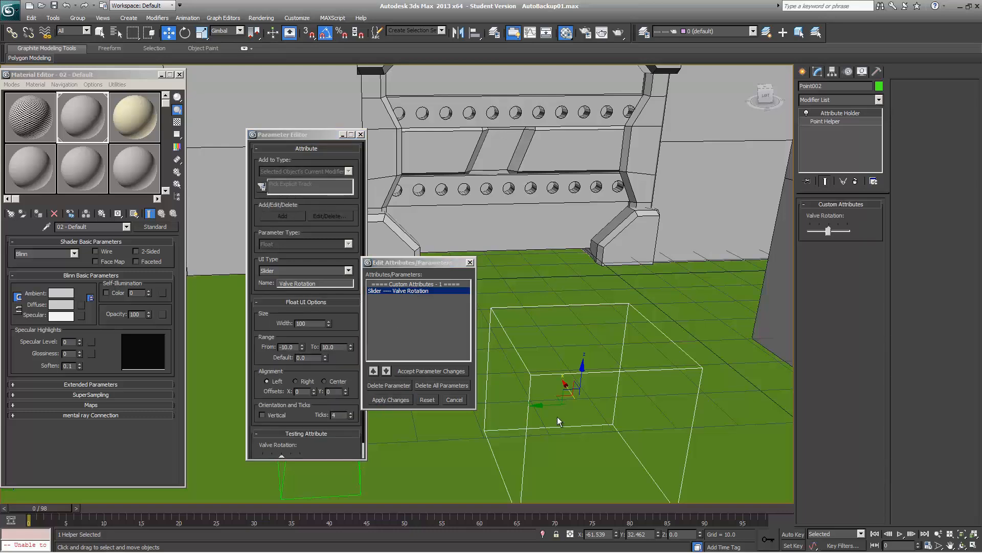
left_click(446, 372)
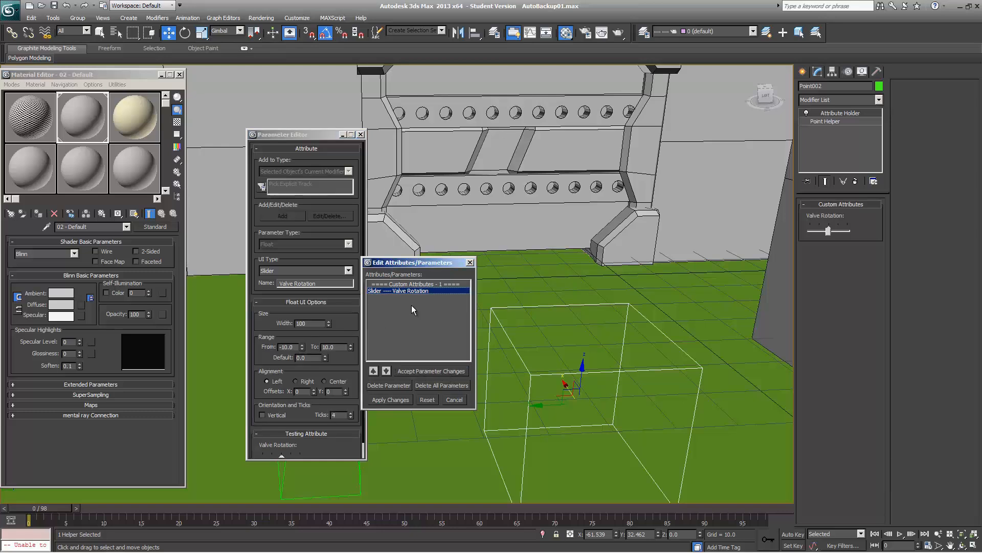
left_click(361, 140)
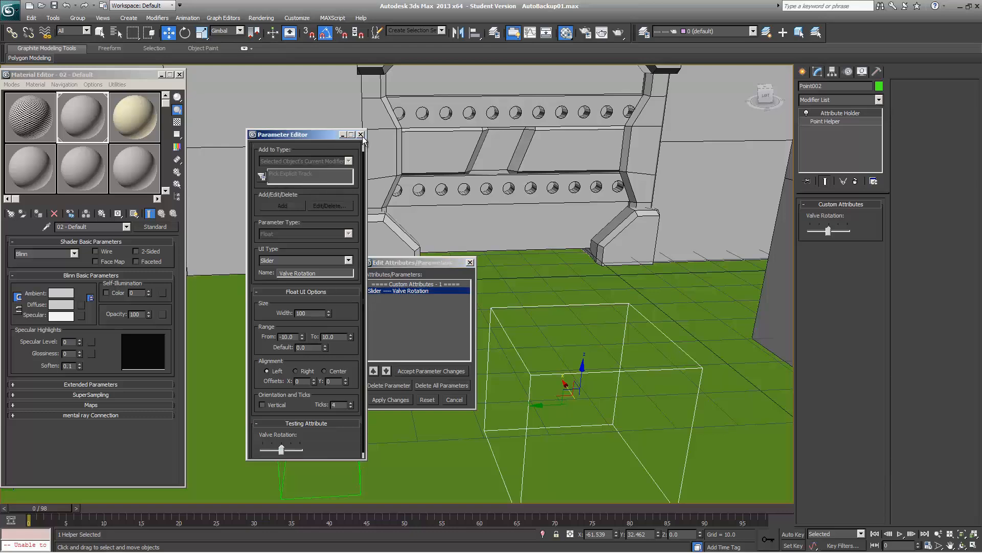
left_click(362, 135)
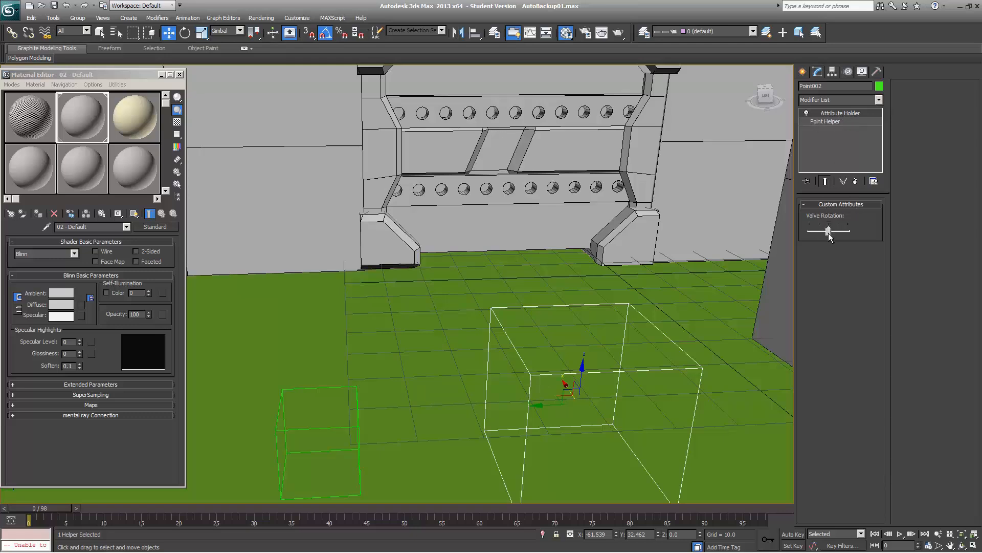
- Start wiring from the point helper's Valve Rotation custom attribute on its Attribute Holder
right_click(545, 376)
left_click(577, 458)
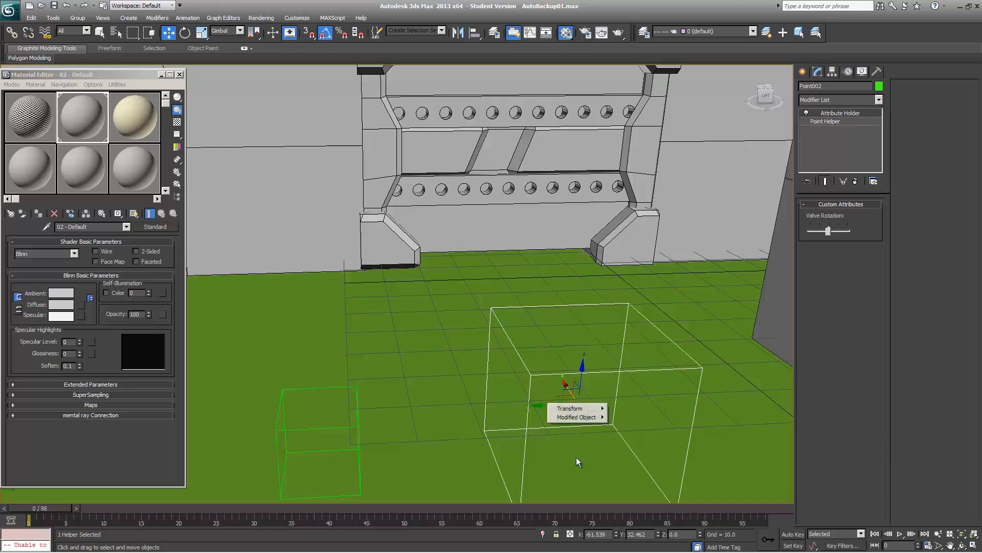
mouse_move(583, 419)
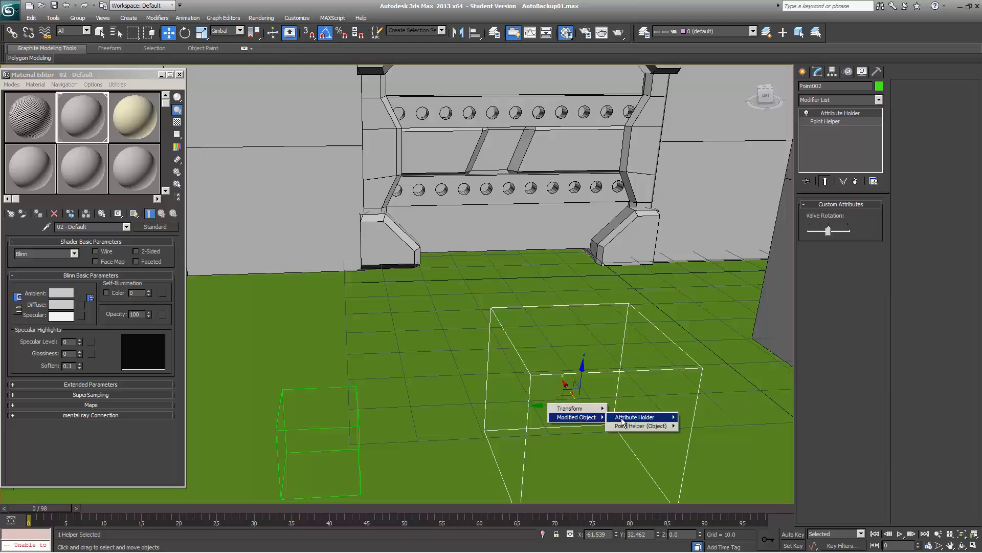
mouse_move(626, 418)
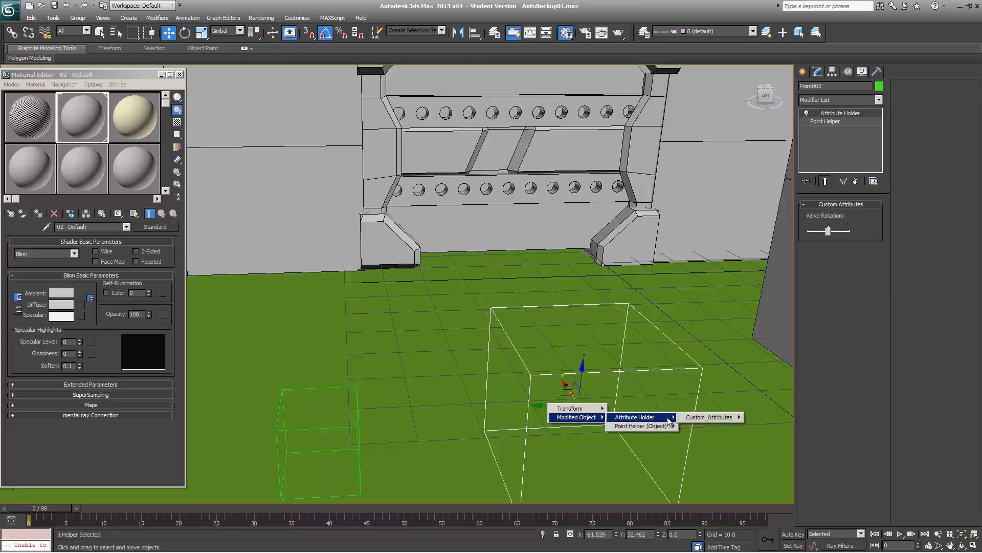
mouse_move(696, 422)
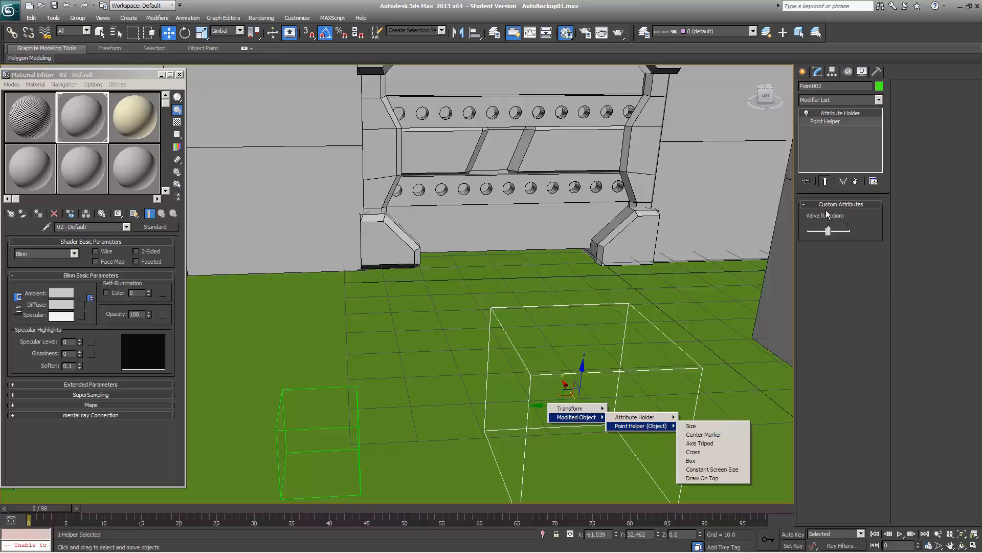
mouse_move(660, 417)
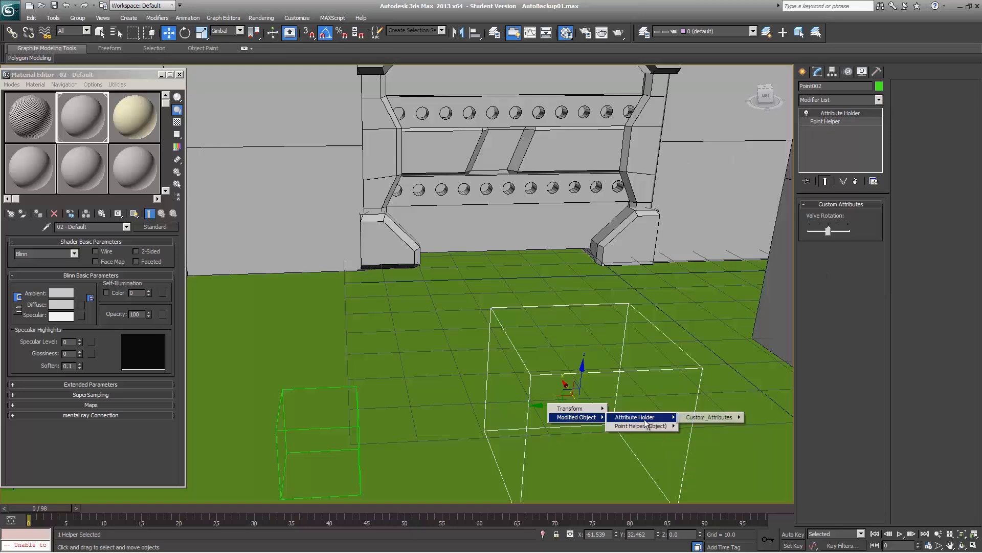
left_click(770, 417)
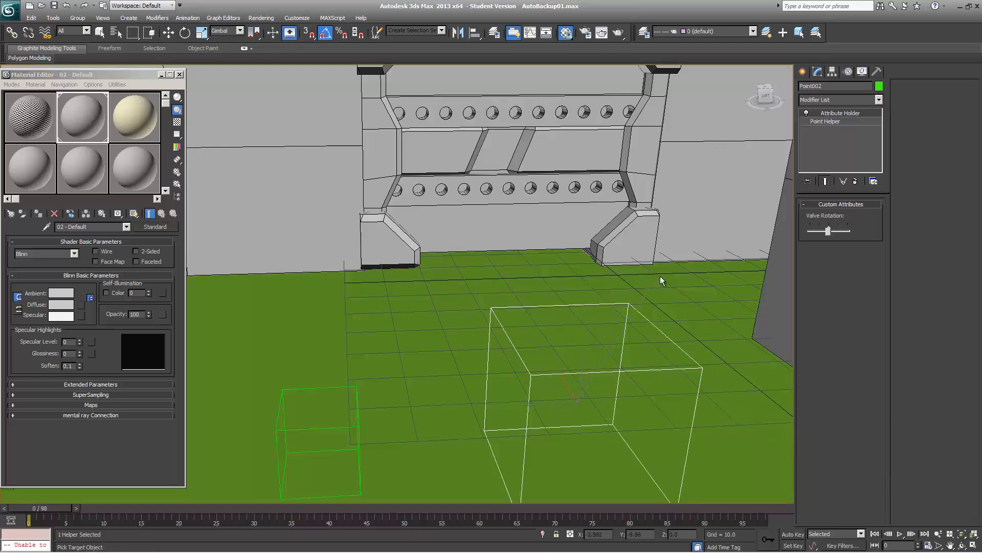
- Target the valve wheel's X Rotation as the wire's other end, producing a Parameter Wiring dialog for the pair
middle_click_drag(660, 276, 431, 289)
left_click(568, 208)
mouse_move(603, 214)
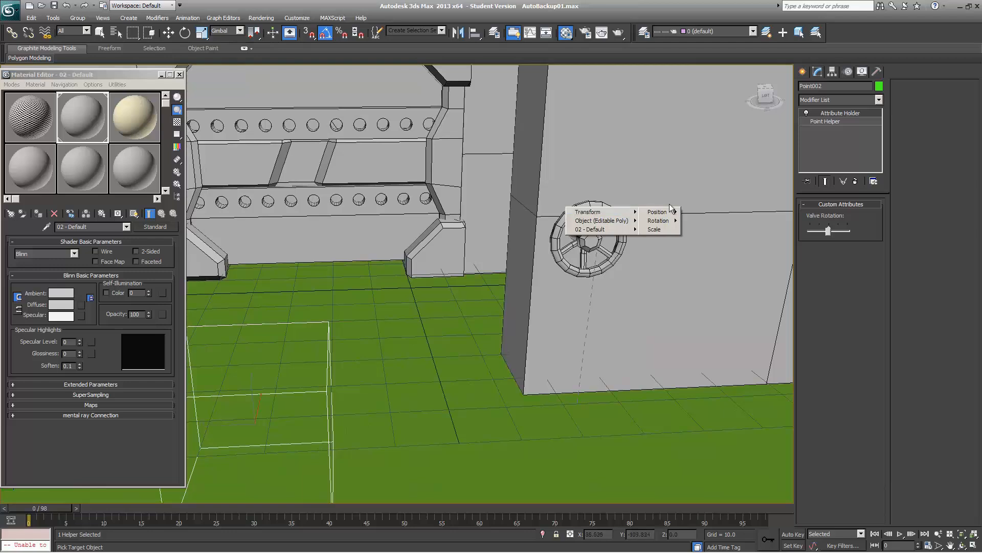
mouse_move(660, 221)
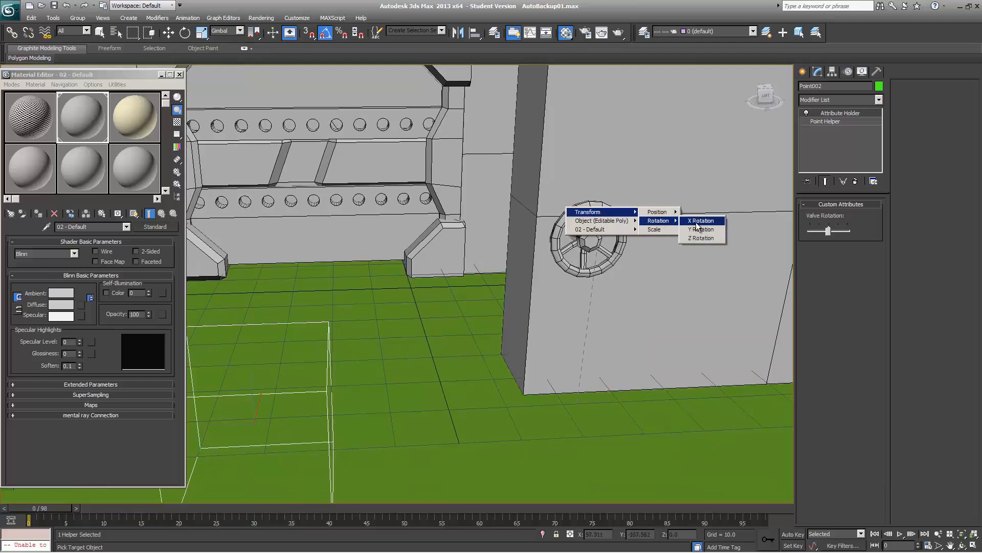
left_click(697, 222)
left_click_drag(561, 31, 624, 303)
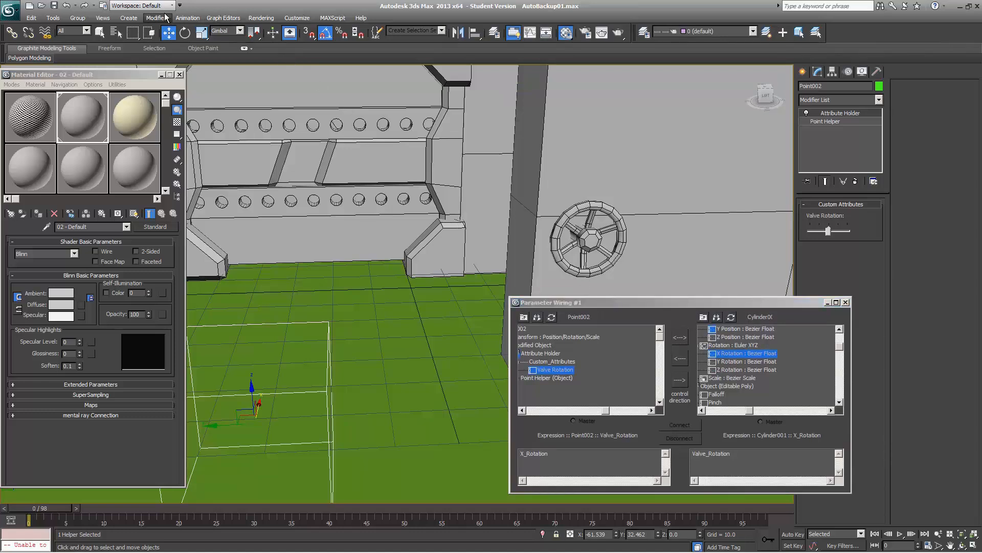
- Examine the Wire Parameters commands, both objects' parameter trees in the wiring dialog, and the valve wheel's rotation axes
left_click(187, 17)
mouse_move(212, 156)
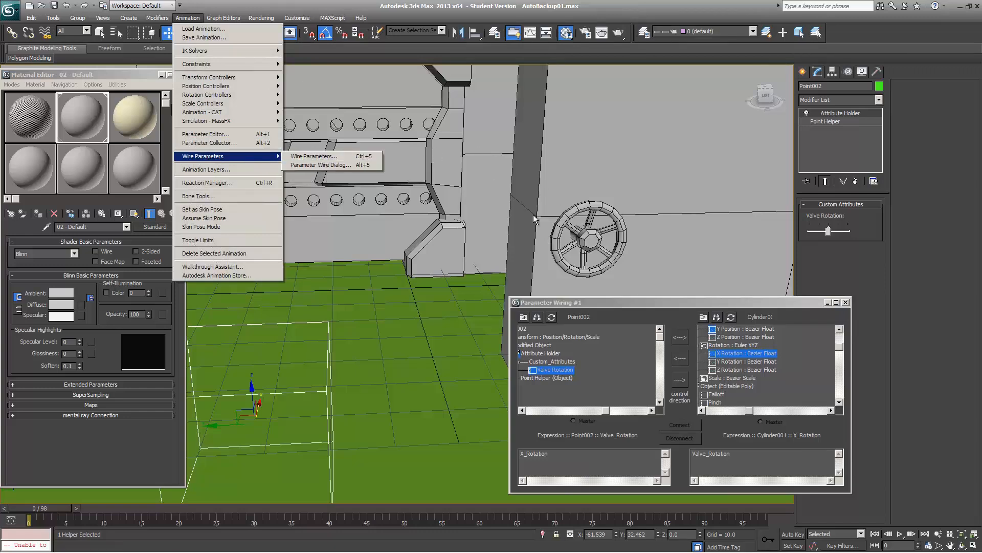
left_click(639, 301)
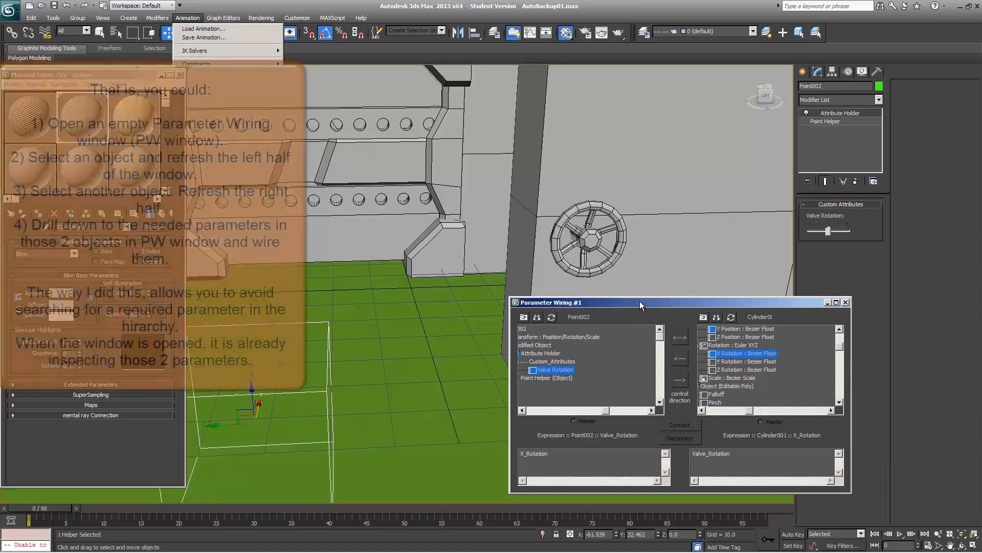
left_click_drag(639, 301, 662, 297)
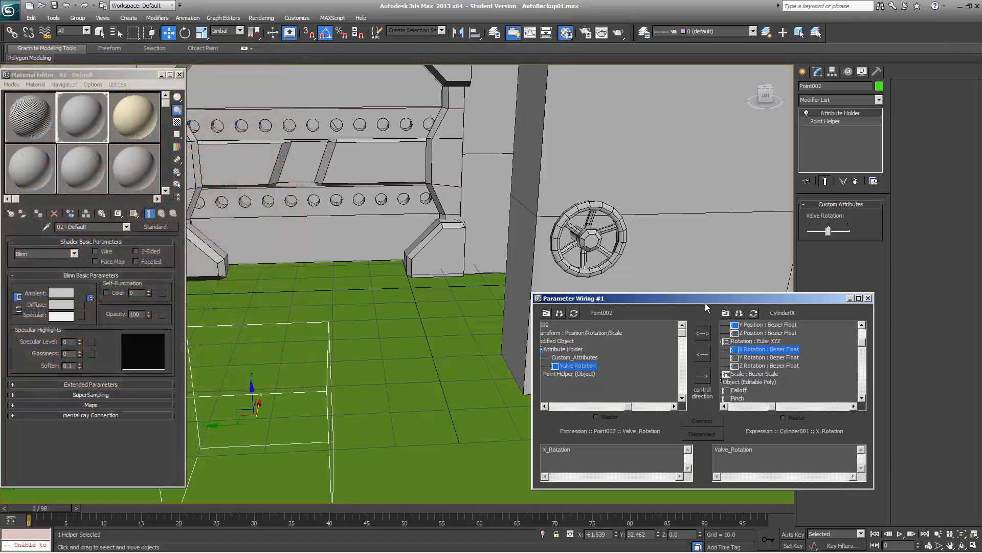
left_click_drag(705, 303, 791, 44)
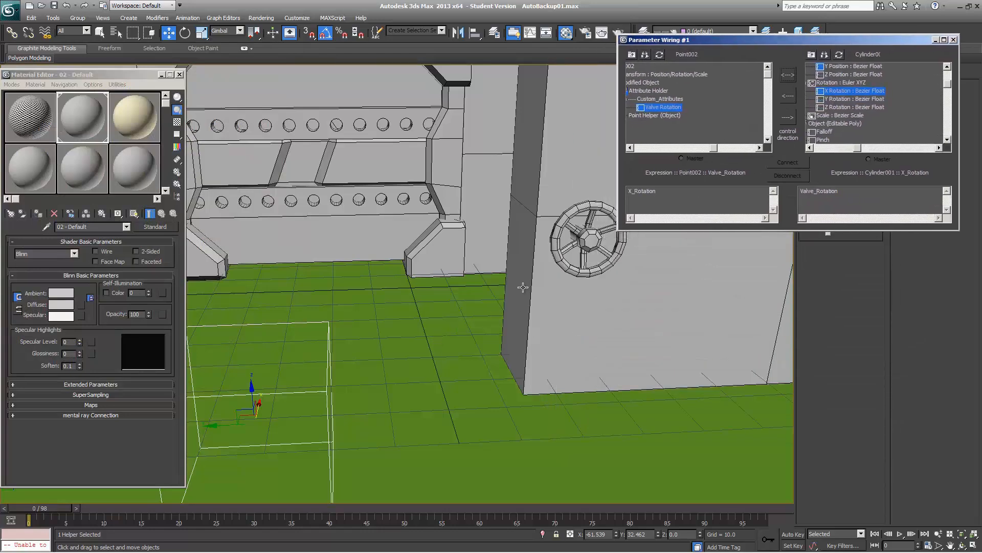
left_click_drag(654, 123, 697, 132)
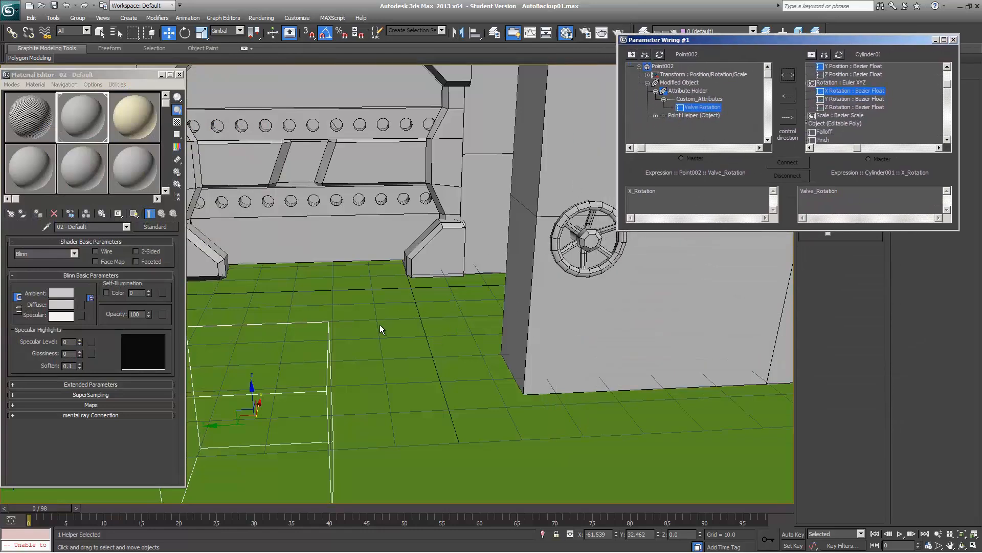
left_click_drag(915, 40, 738, 224)
left_click_drag(697, 269, 713, 292)
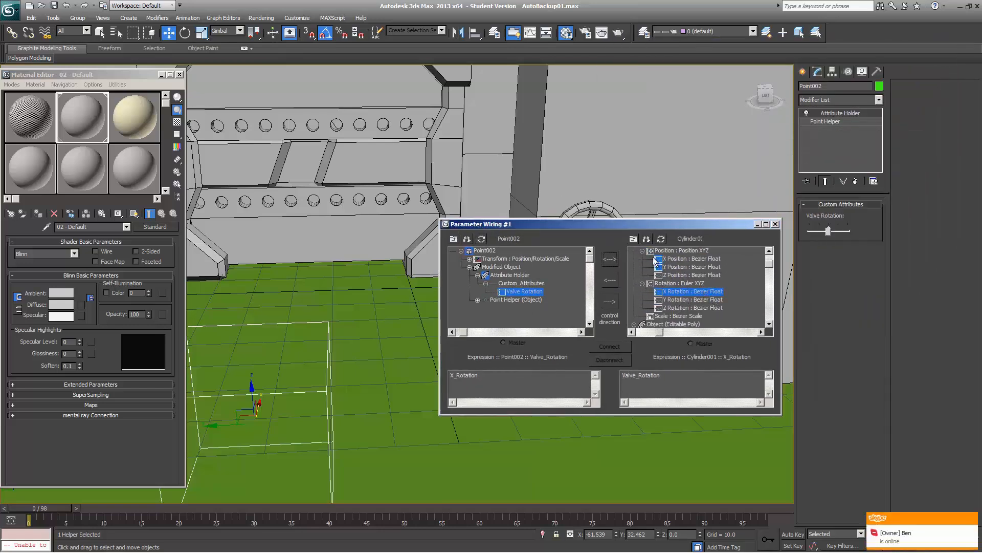
left_click(605, 207)
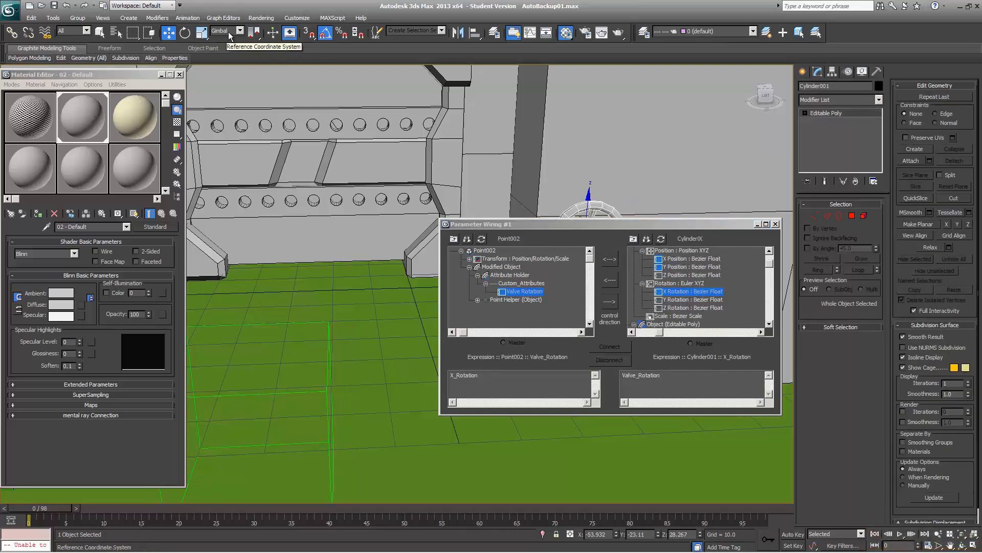
key("e")
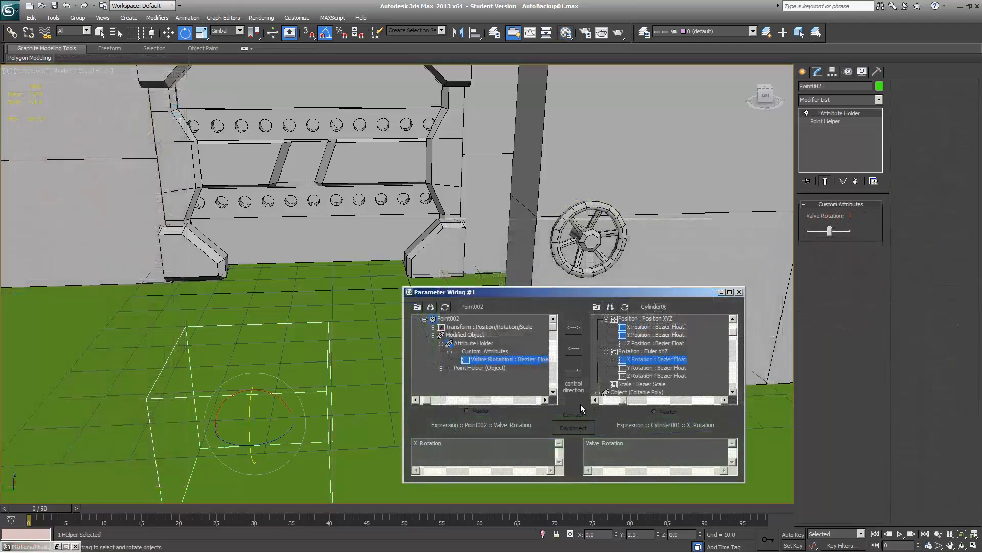
- Connect Valve Rotation as a one-way control of the valve wheel's X Rotation and test the slider
left_click(573, 369)
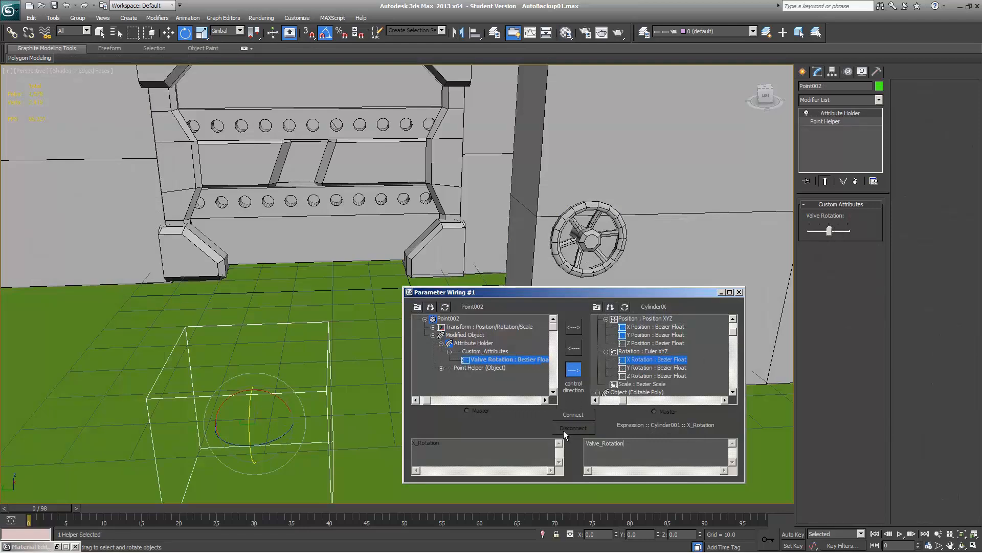
left_click(568, 415)
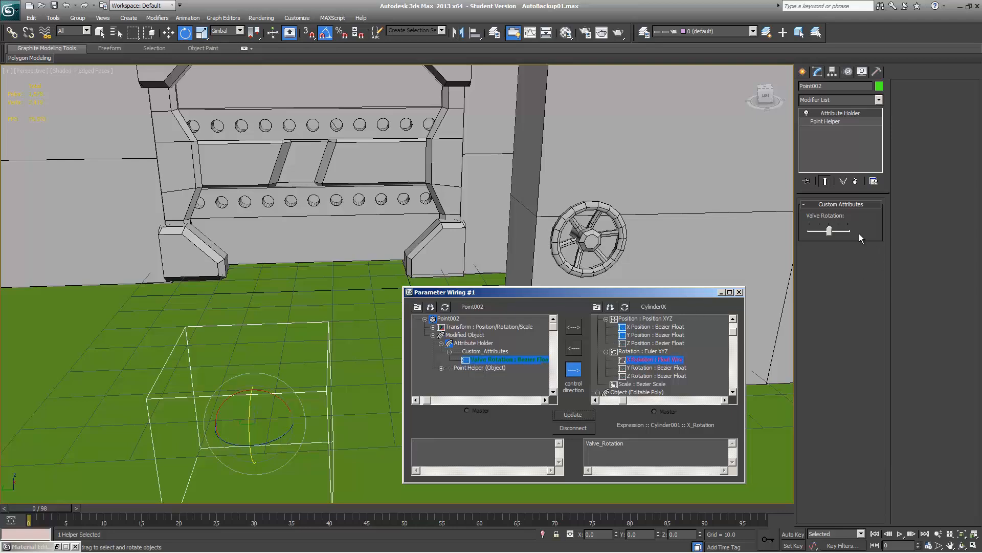
left_click(827, 230)
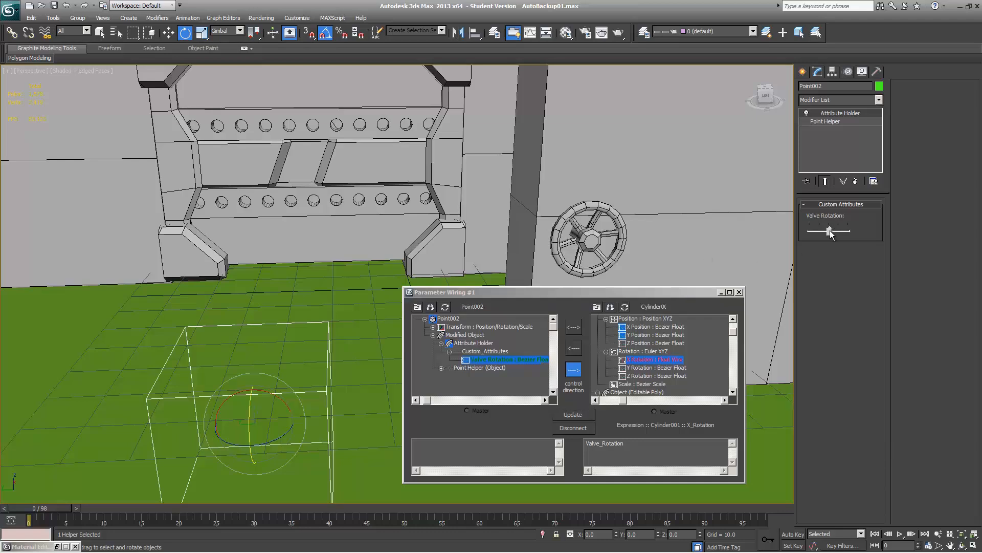
mouse_move(830, 231)
left_mouse_down()
mouse_move(848, 227)
mouse_move(829, 228)
left_mouse_up()
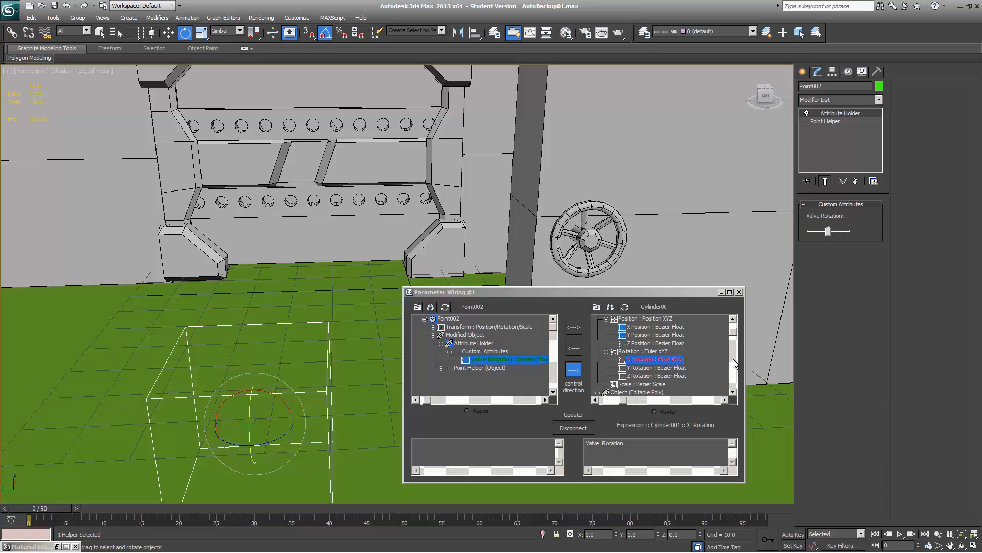
- Update the wire's X Rotation expression to Valve_Rotation/4 and test the wheel with the slider
left_click(638, 456)
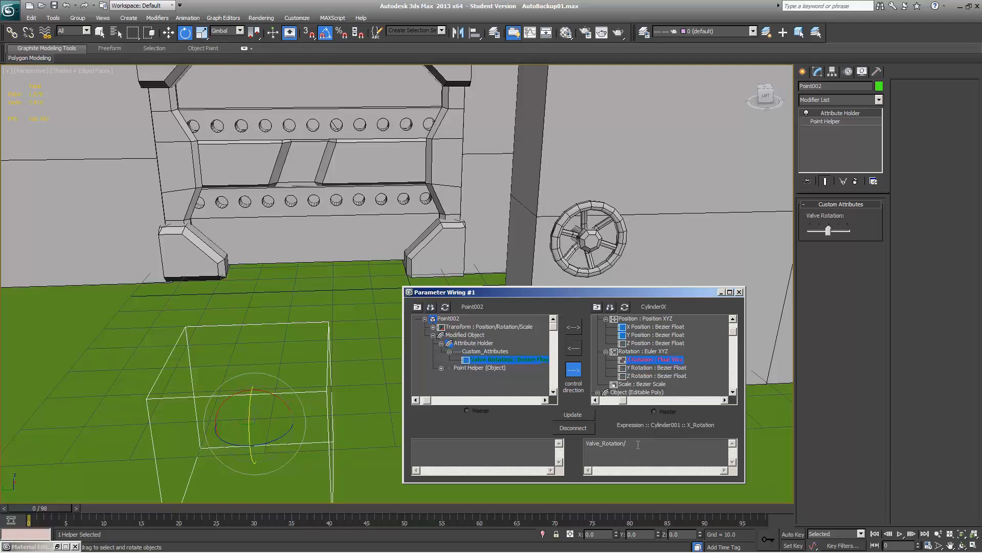
left_click(575, 414)
mouse_move(828, 230)
left_mouse_down()
mouse_move(837, 230)
mouse_move(818, 231)
mouse_move(836, 231)
left_mouse_up()
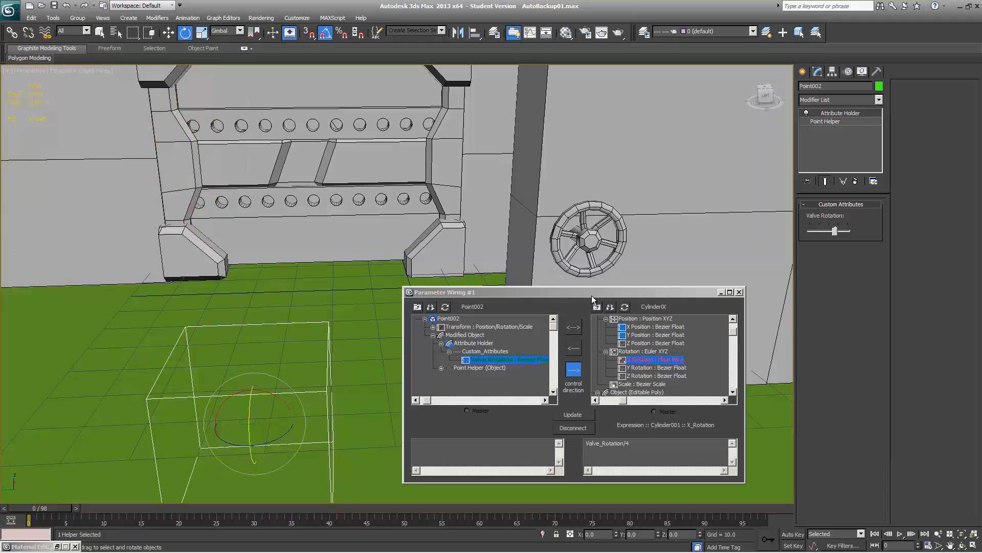
- Select bar_top, reselect the point helper, and raise its Valve Rotation slider close to its maximum, with the wiring expression active for editing
left_click_drag(591, 293, 595, 291)
left_click(389, 114)
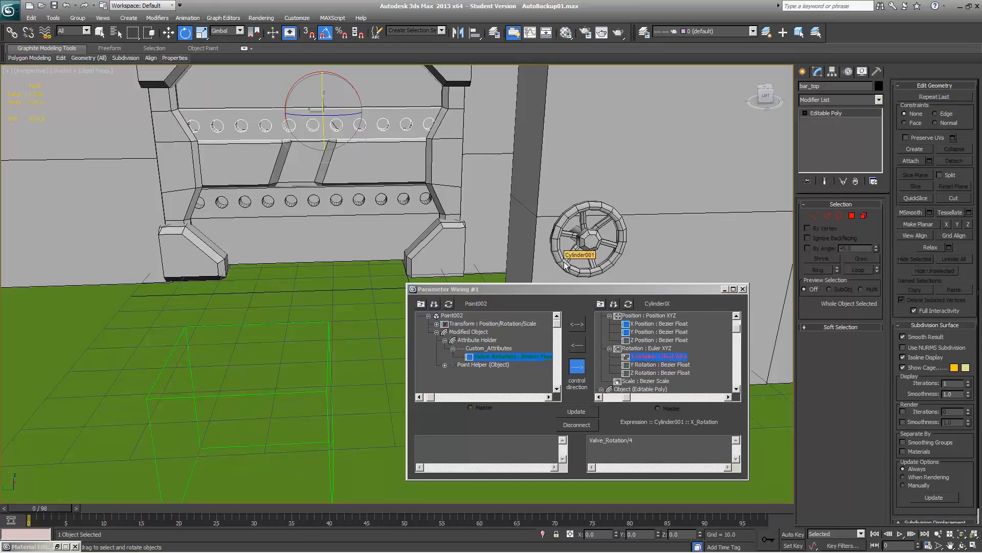
left_click(326, 390)
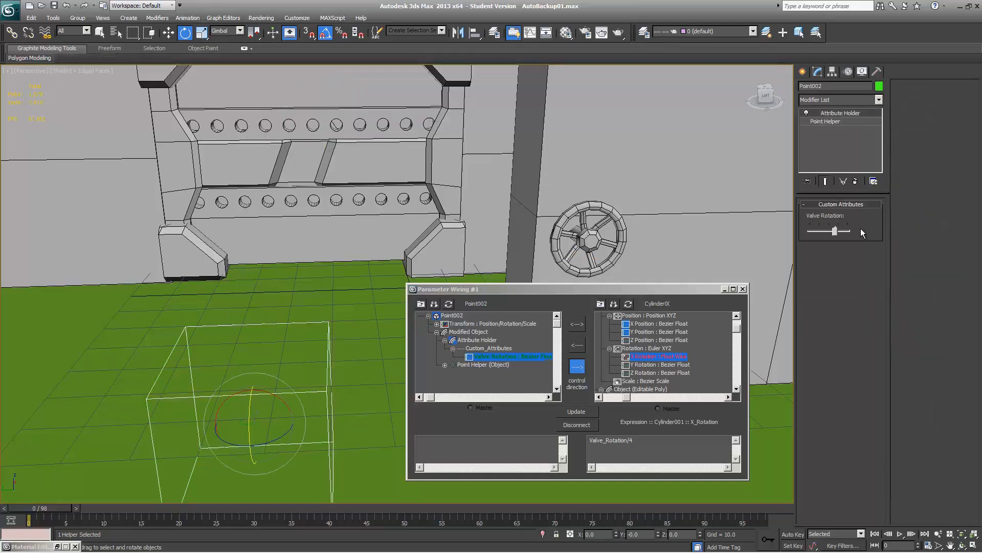
left_click_drag(837, 231, 846, 231)
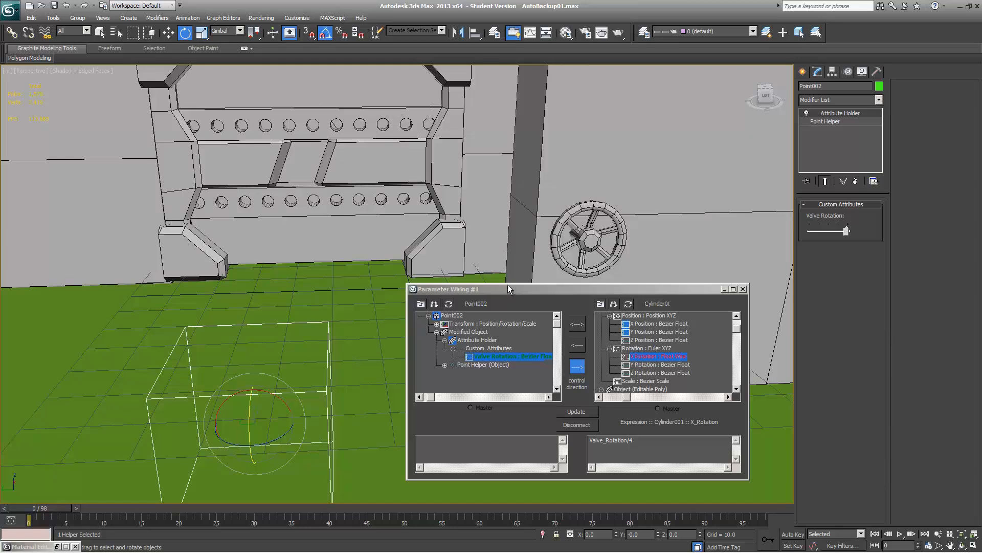
left_click(639, 445)
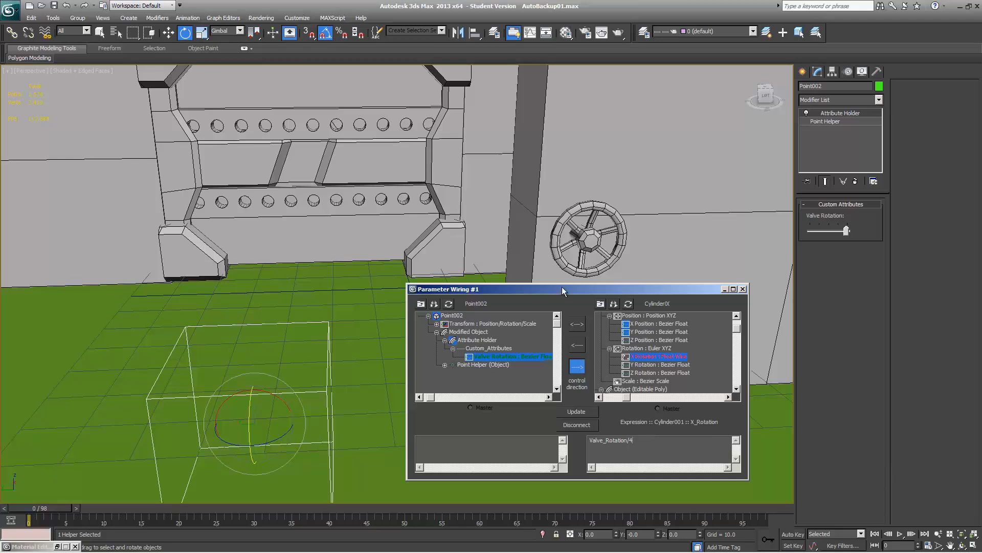
- Close the wiring dialog, bring up the Reaction Manager, select the valve wheel, and place the manager clear of the door and wheel
left_click(743, 289)
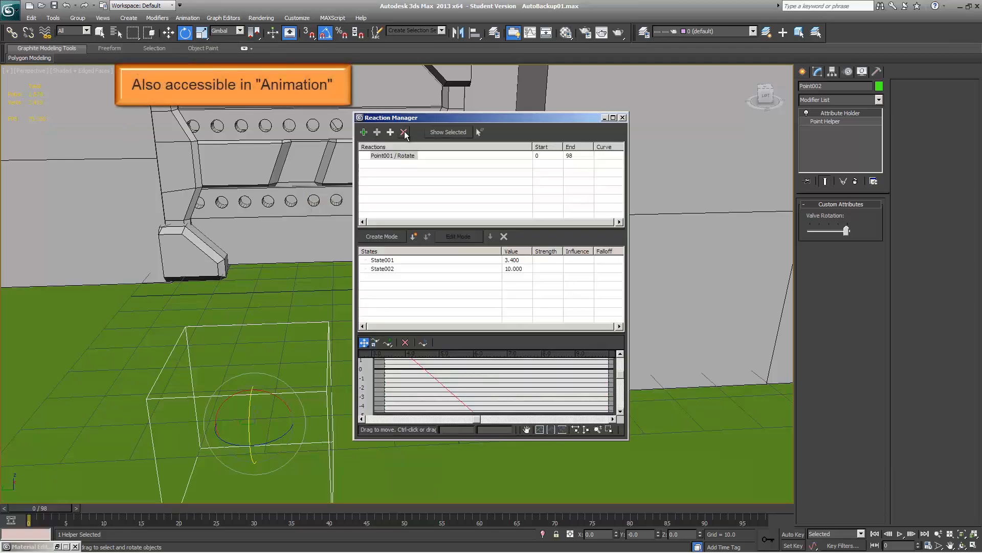
left_click_drag(399, 121, 717, 190)
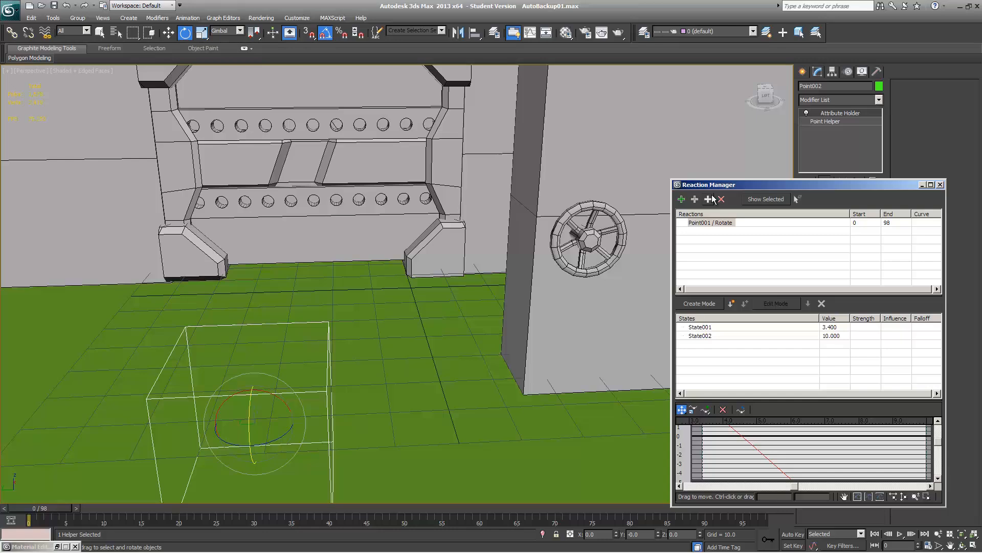
left_click_drag(726, 184, 22, 48)
left_click(563, 229)
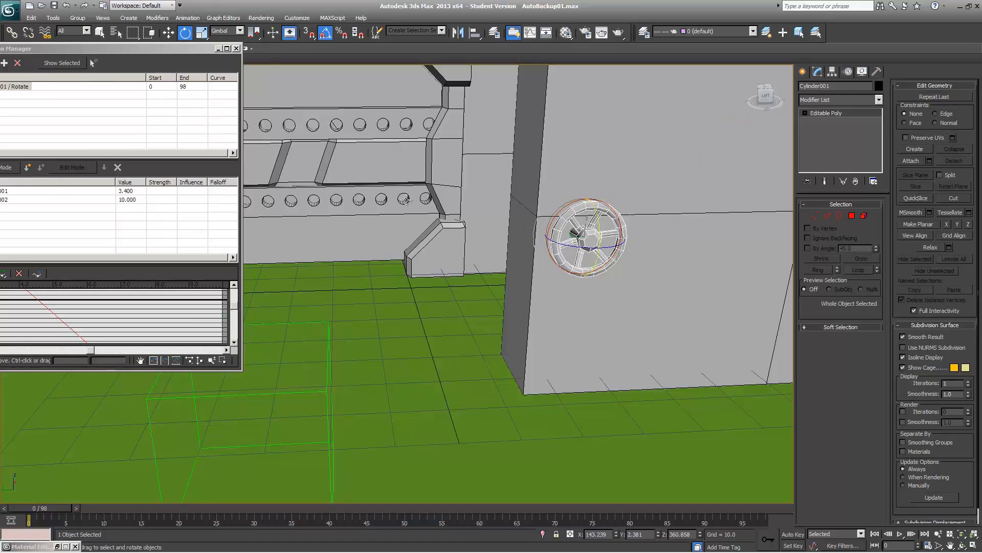
right_click(478, 337)
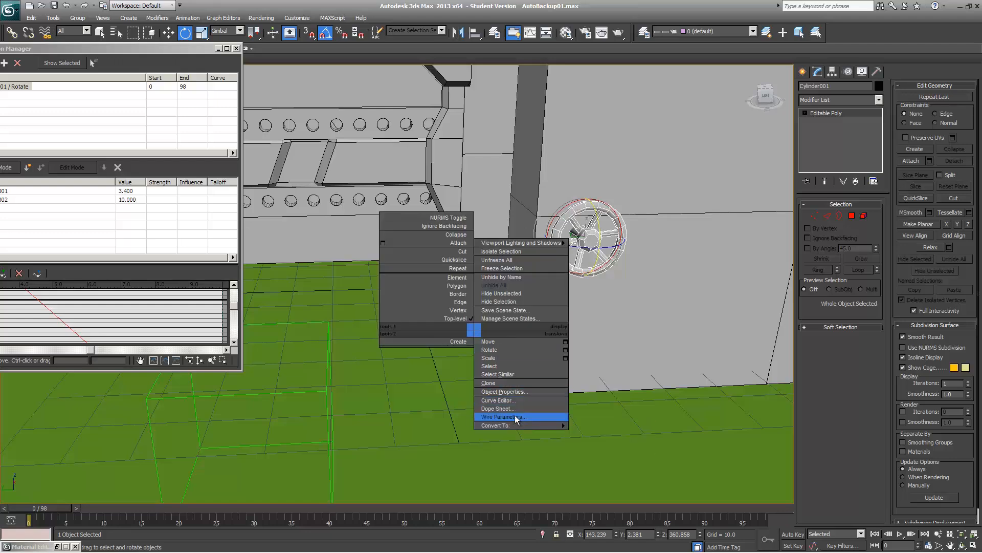
left_click_drag(125, 49, 159, 25)
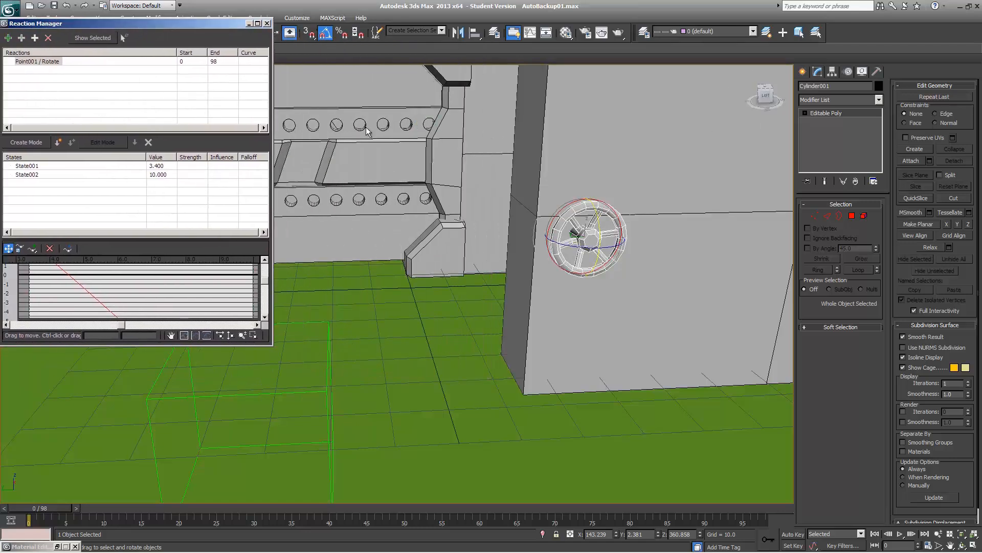
- Select bar_top and replace its Y Position Float Wire controller with a Bezier Float controller
left_click(394, 131)
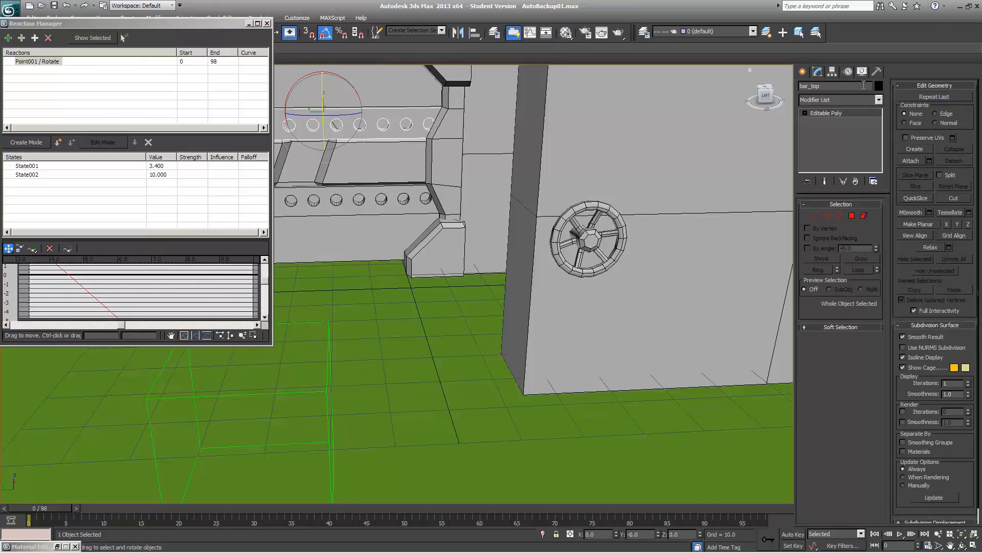
left_click(849, 71)
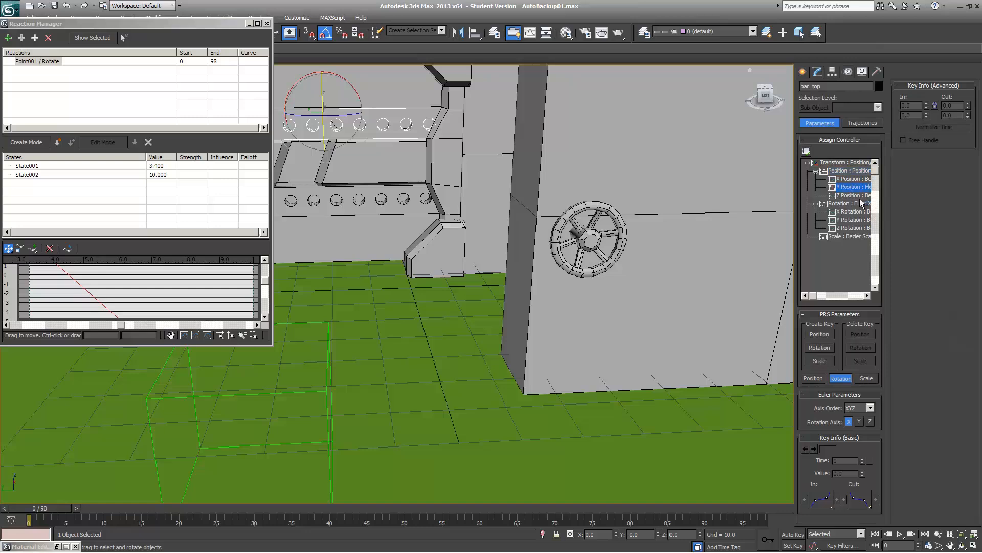
left_click(852, 187)
left_click(840, 188)
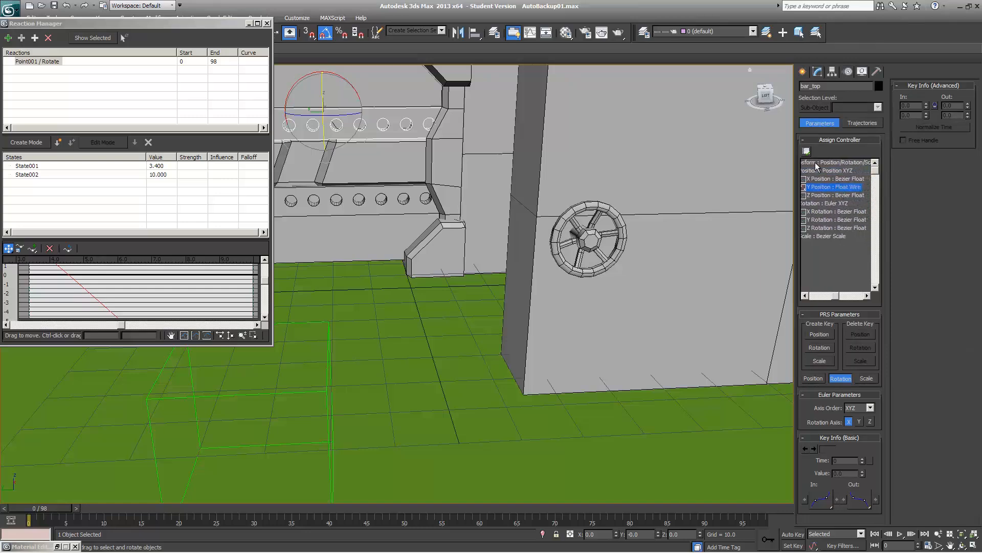
left_click(807, 151)
left_click(465, 209)
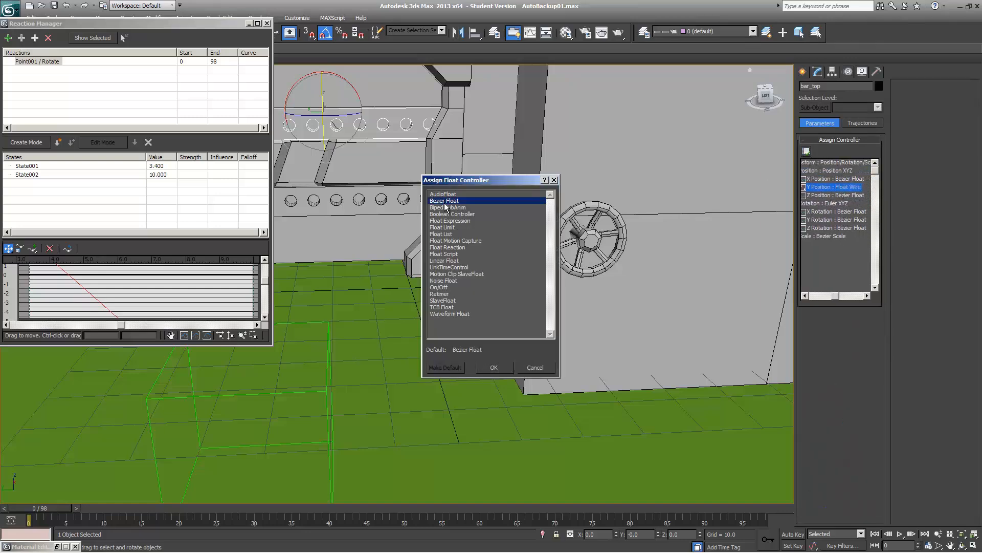
double_click(444, 206)
- Select the valve wheel and replace its X Rotation Float Wire controller with Bezier Float
left_click(583, 238)
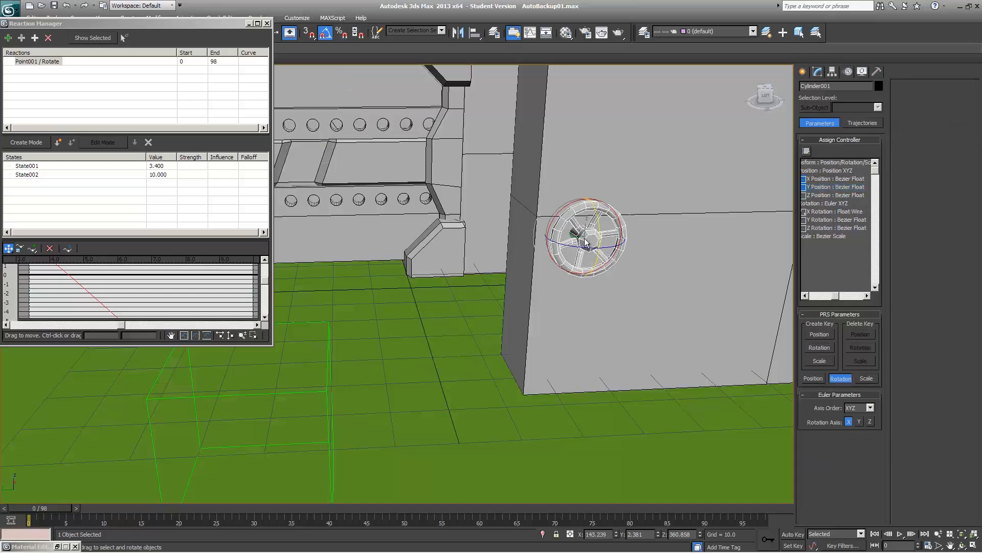
left_click(833, 211)
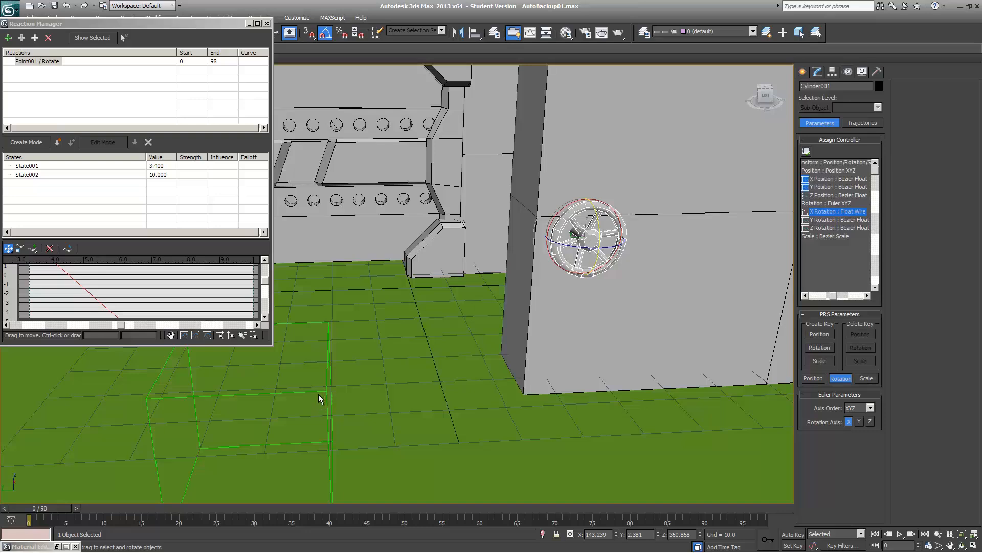
left_click(806, 151)
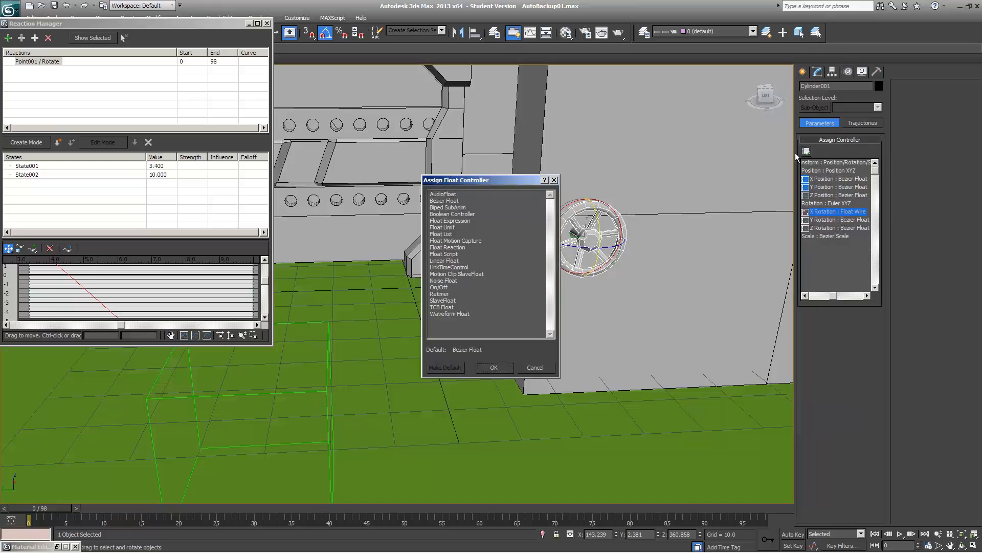
double_click(447, 202)
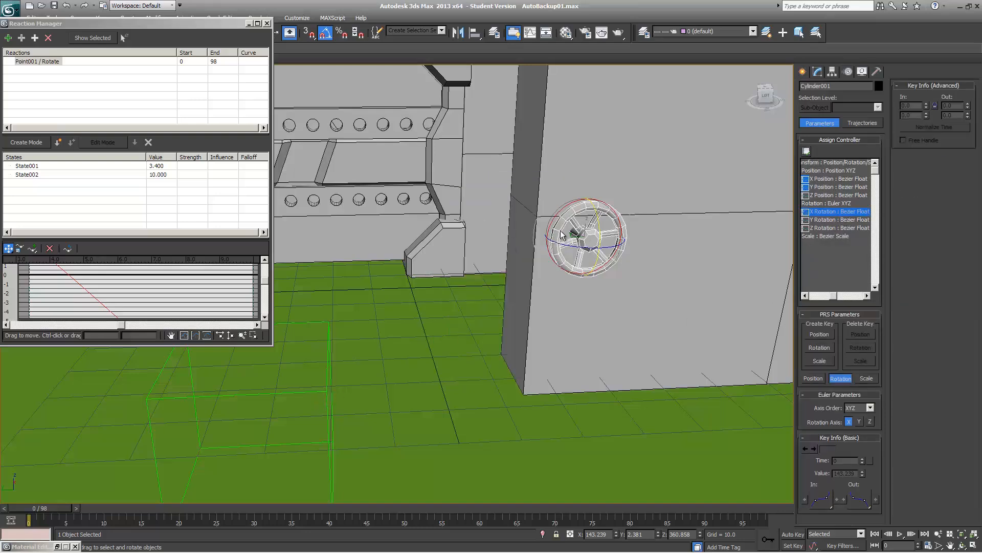
- Try moving bar_top, cancel the move, and clear the Y lock on its movement in Link Info
key("w")
left_click(361, 113)
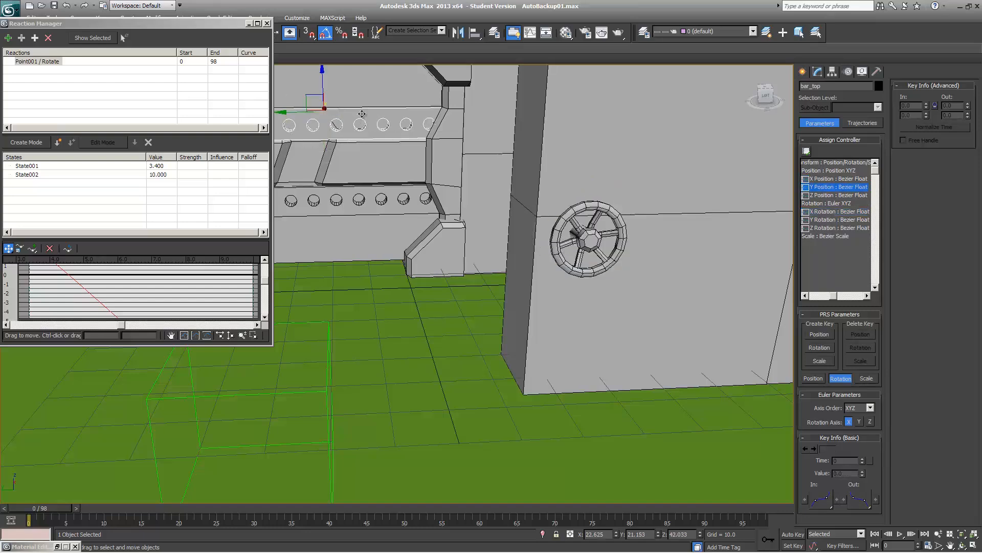
left_click_drag(319, 108, 316, 128)
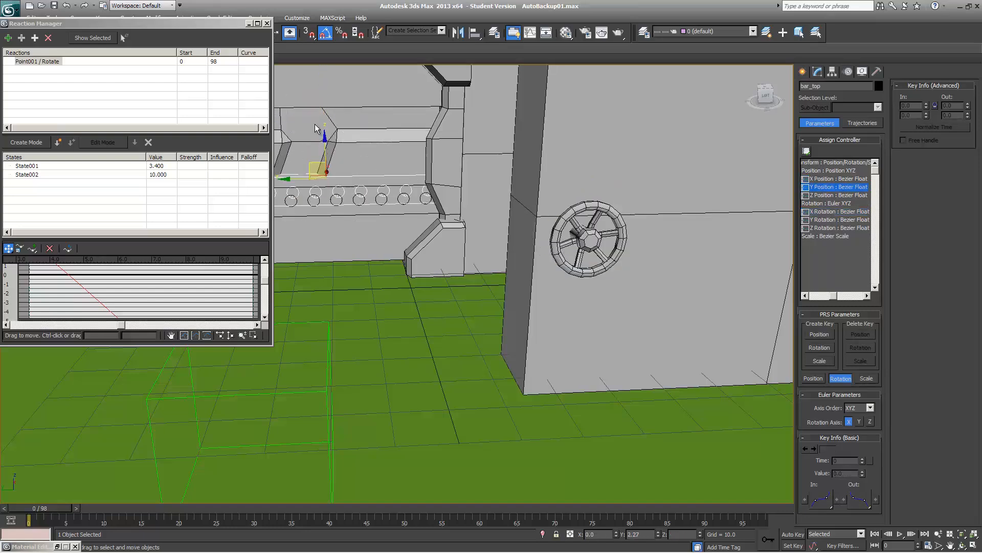
right_click(316, 124)
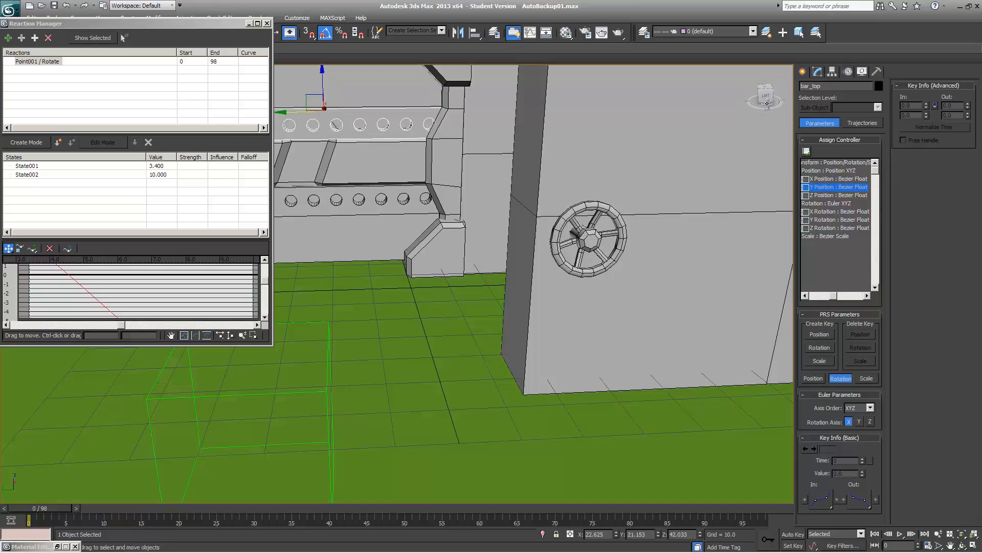
left_click(833, 71)
left_click(835, 135)
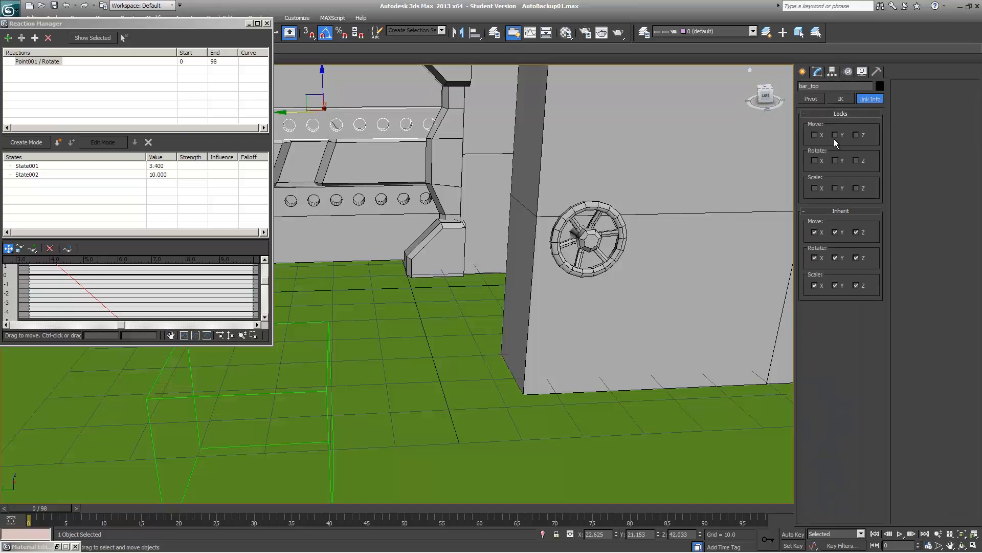
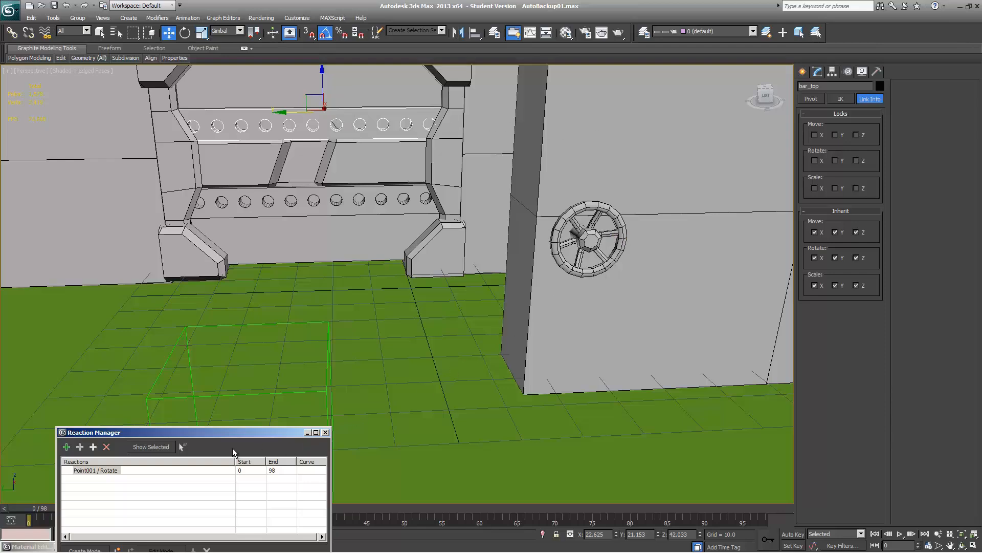
- Add the valve wheel's (Cylinder001) X Rotation as a master in the Reaction Manager
left_click_drag(230, 435, 680, 169)
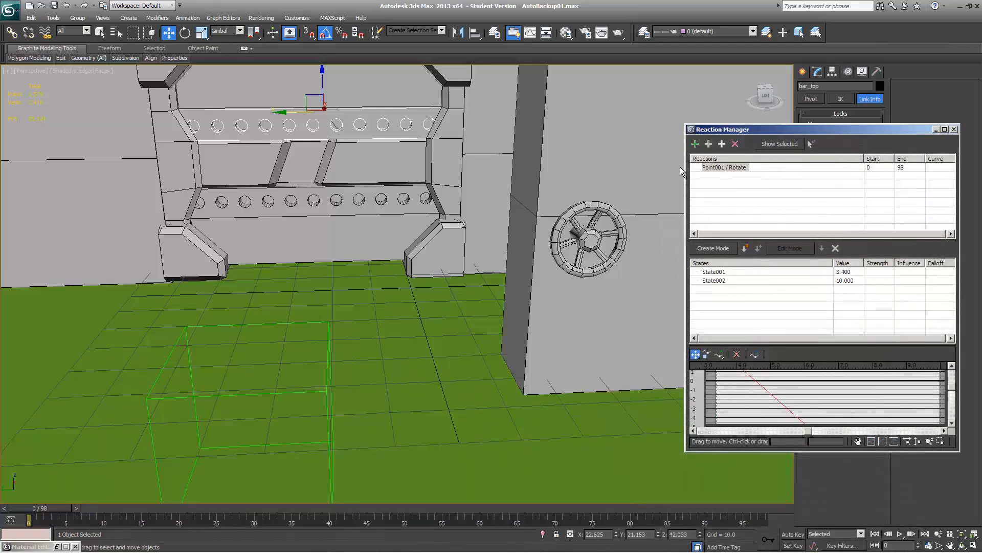
left_click(726, 169)
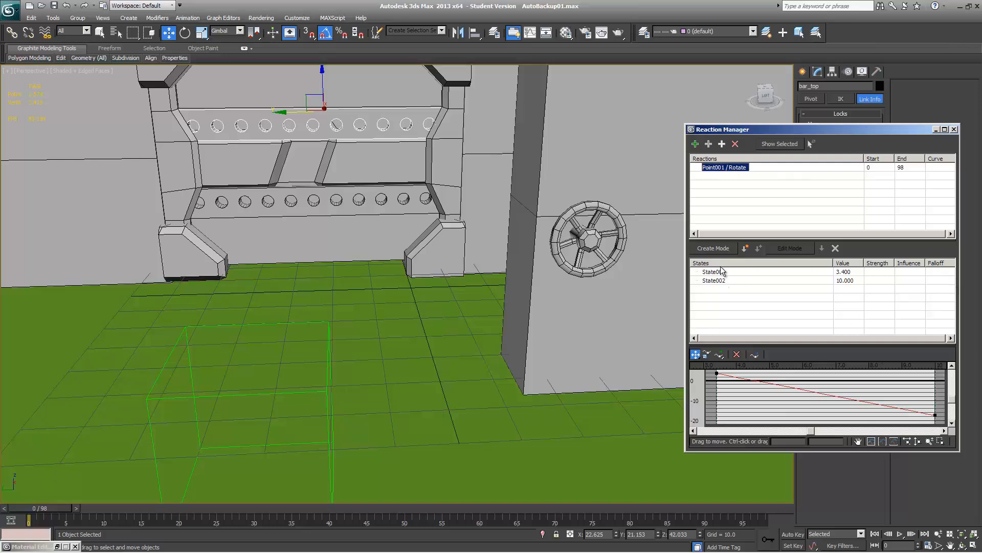
left_click(591, 242)
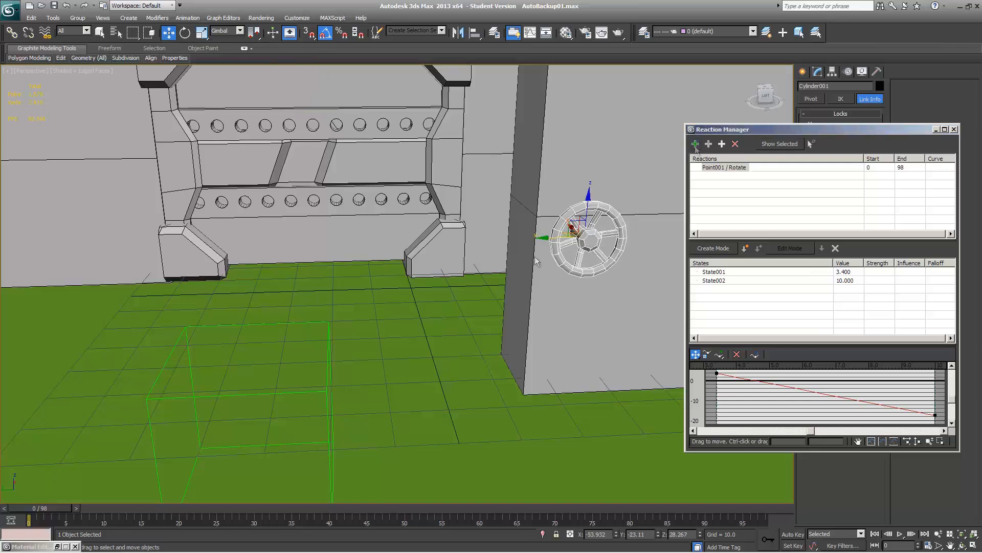
left_click(696, 143)
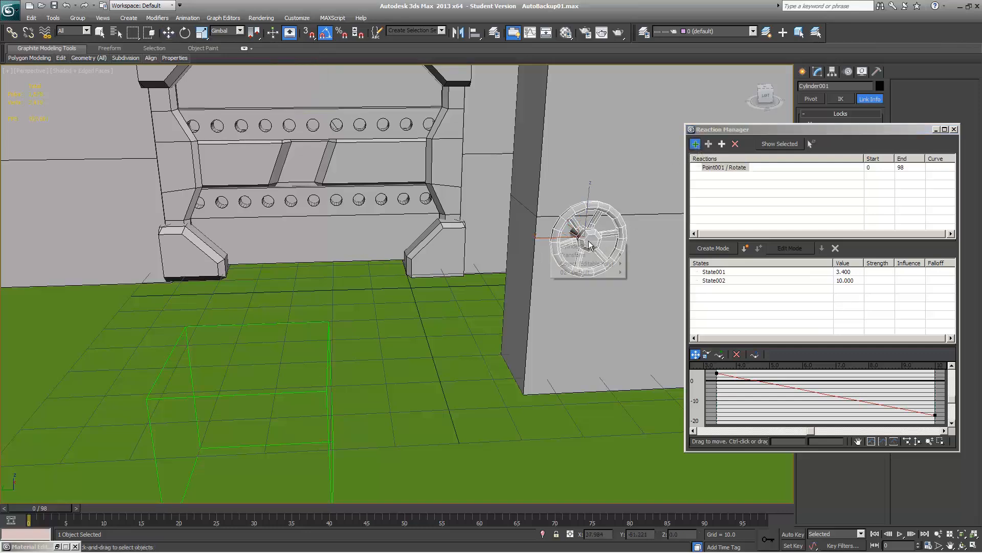
left_click(552, 241)
mouse_move(594, 255)
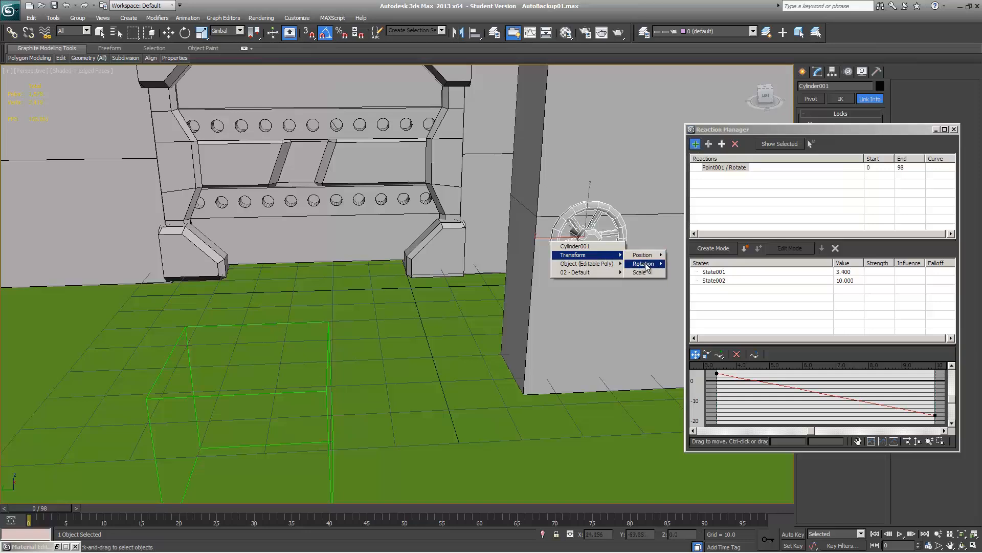
left_click(674, 265)
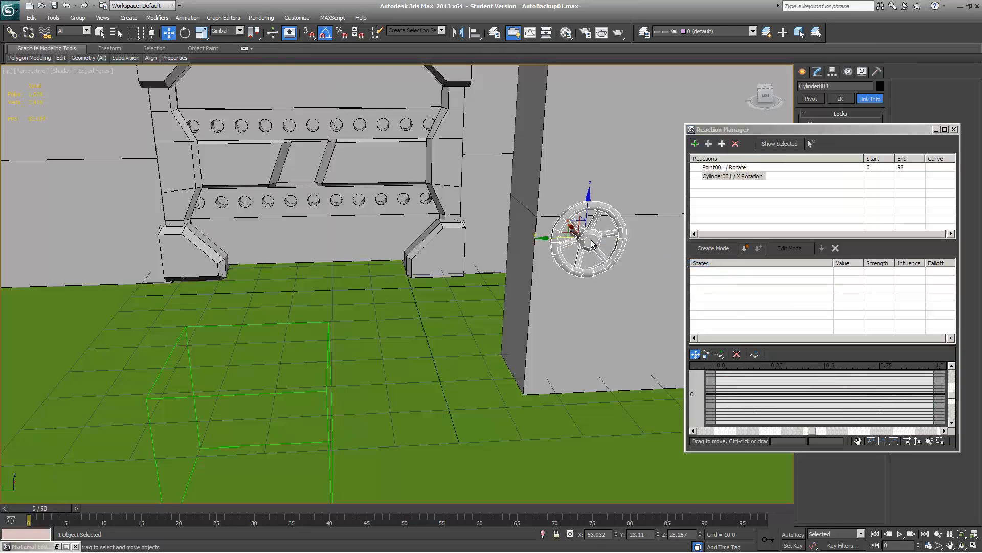
- Delete the Point001 / Rotate reaction and select the Cylinder001 / X Rotation master
left_click(713, 177)
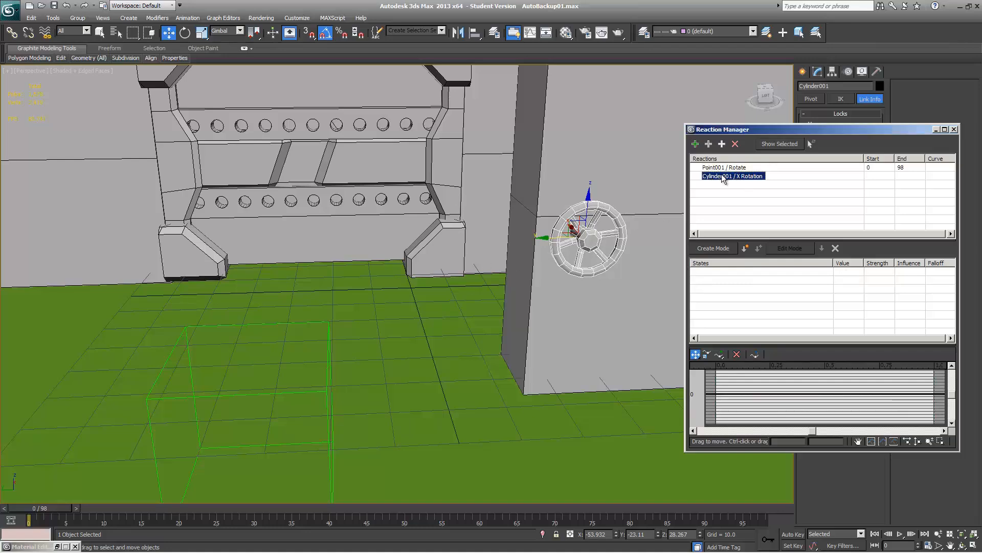
left_click(721, 168)
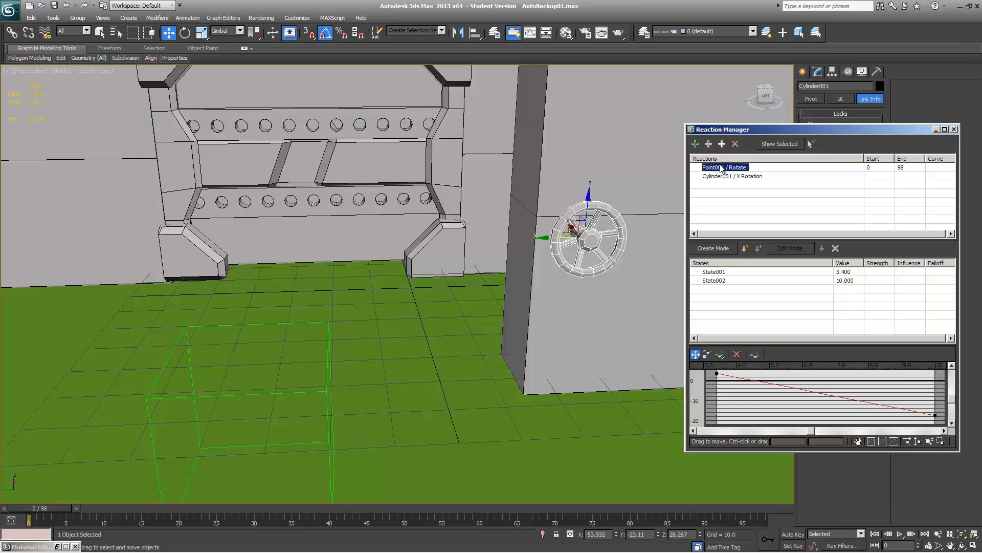
left_click(735, 144)
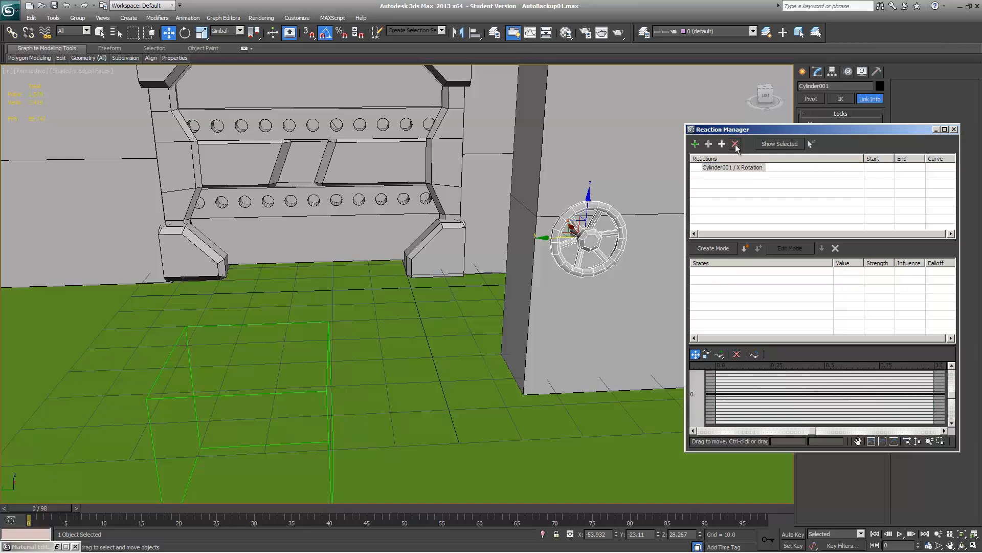
left_click(709, 169)
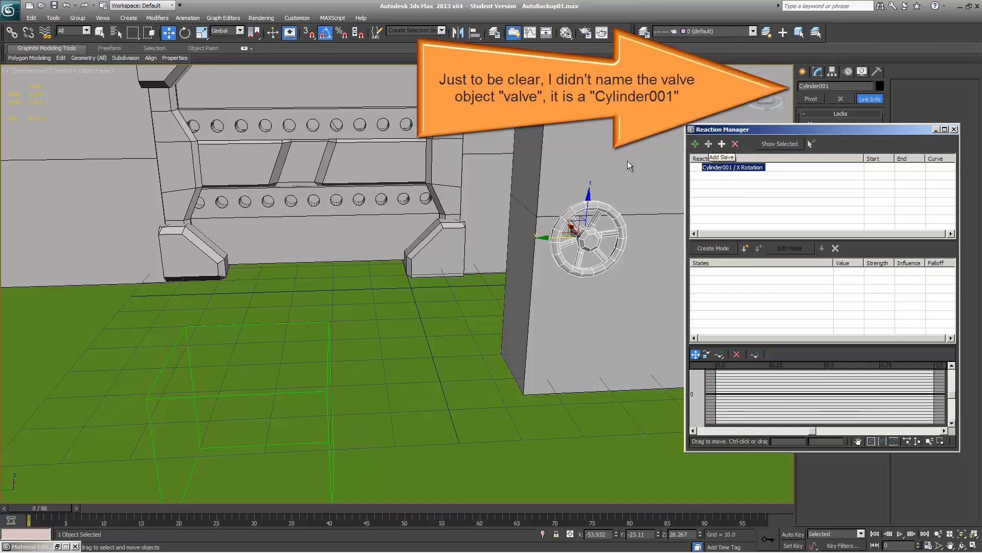
- Add the Y Position of both door bars, bacr_bot and bar_top, as slaves of Cylinder001 / X Rotation and check the reaction entries
left_click(379, 195)
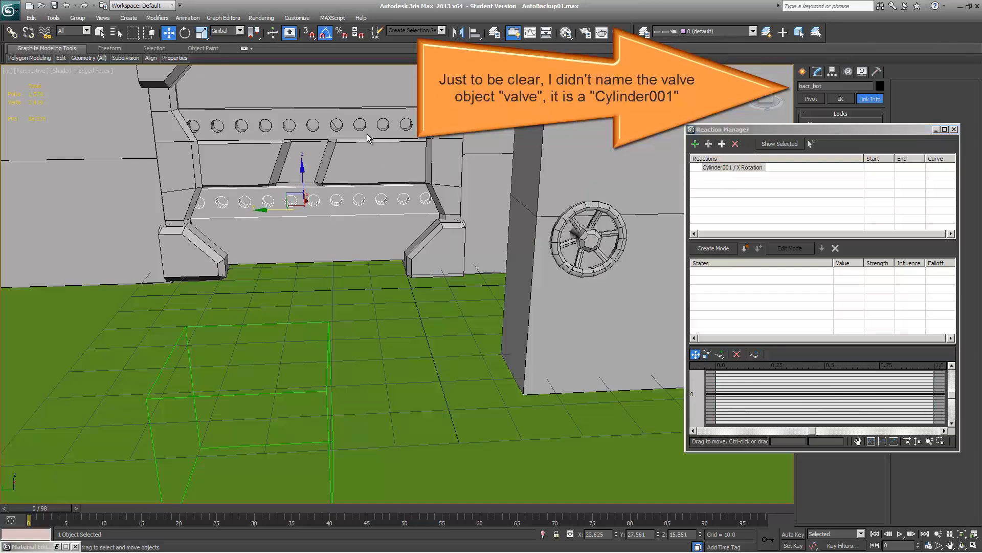
left_click(369, 137, "ctrl")
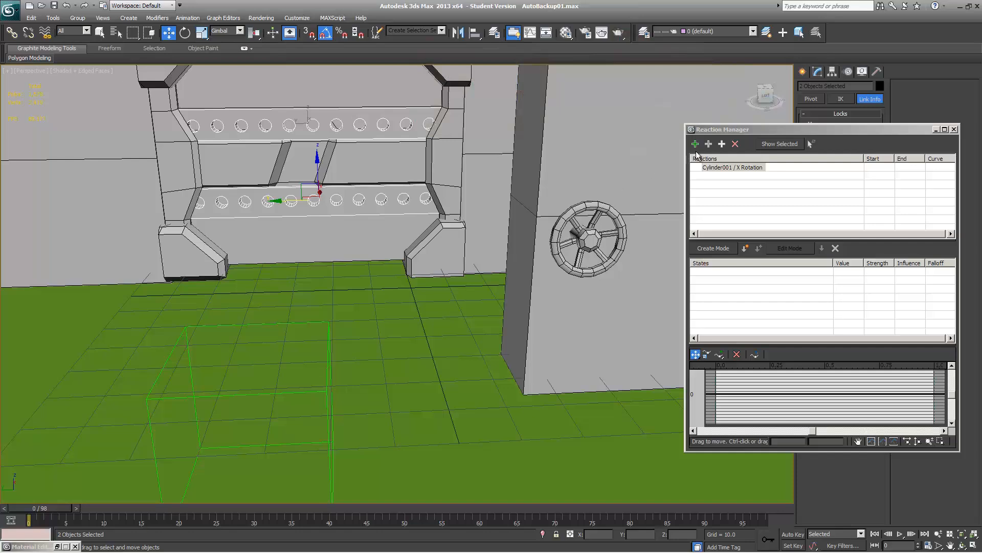
left_click(722, 144)
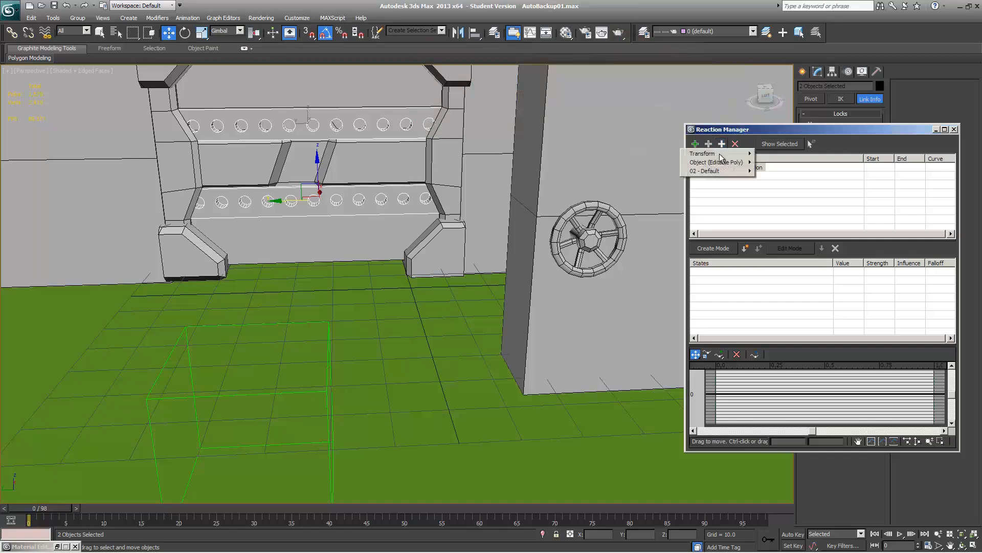
mouse_move(724, 154)
mouse_move(788, 154)
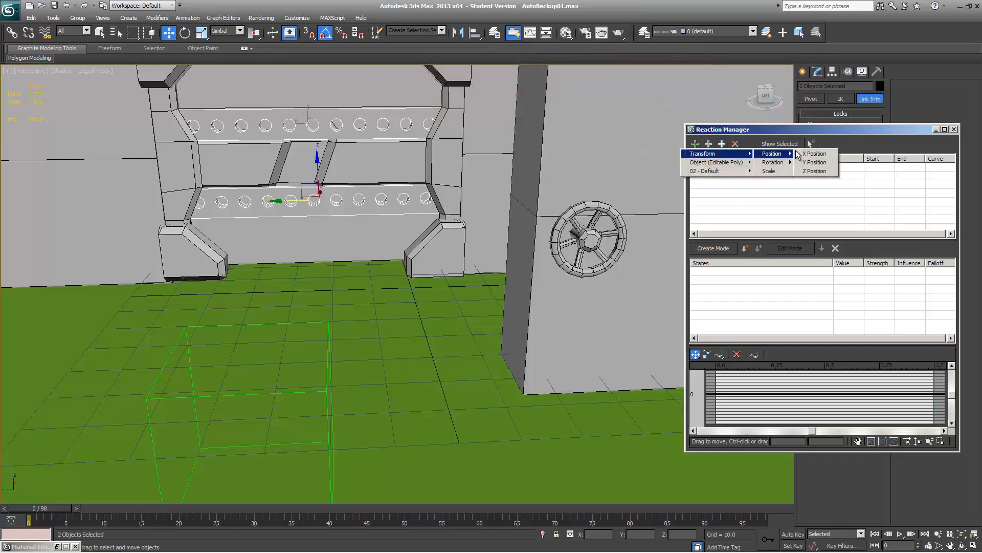
left_click(815, 162)
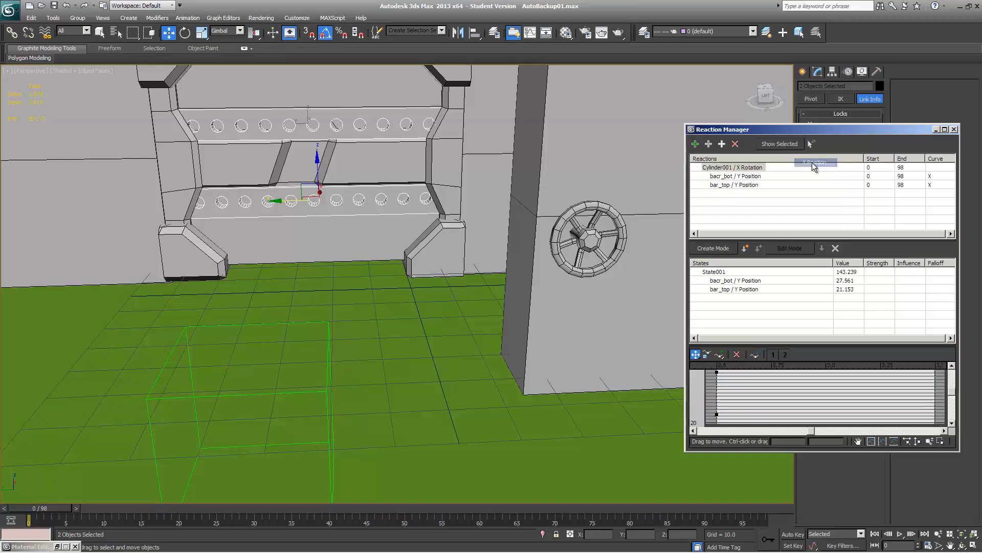
left_click(708, 168)
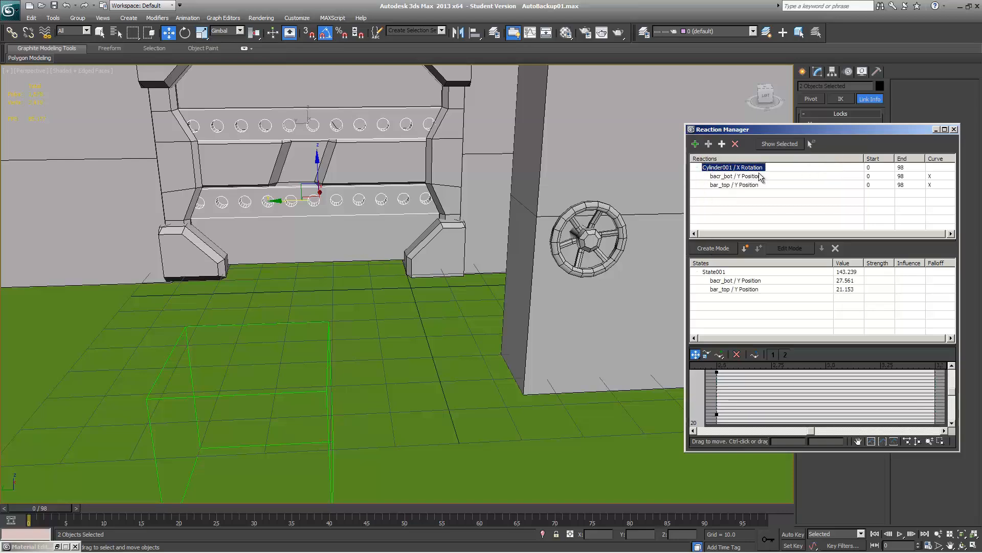
left_click(727, 177)
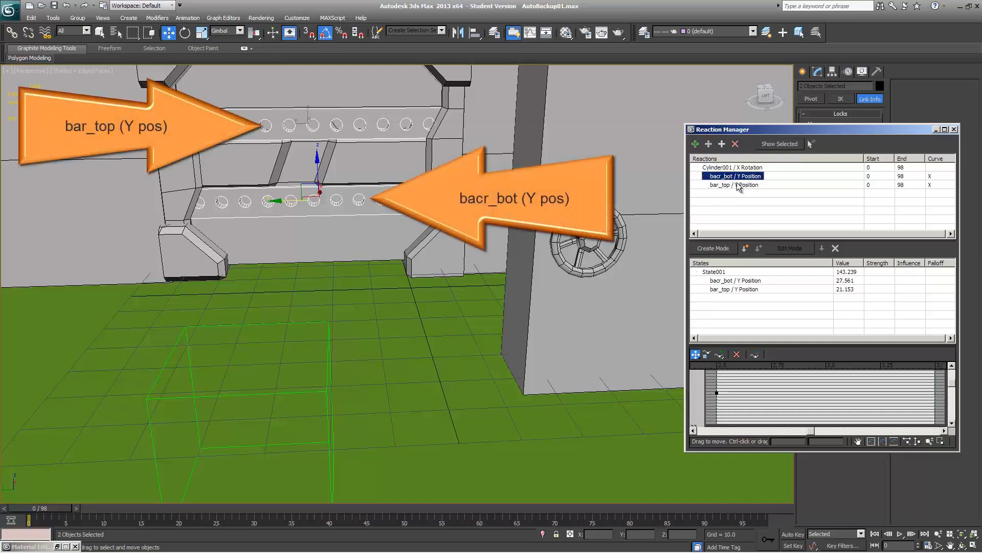
- Compare the axis orientation of bar_top and bacr_bot in the Local and Gimbal reference coordinate systems, finishing in Gimbal
left_click(739, 185)
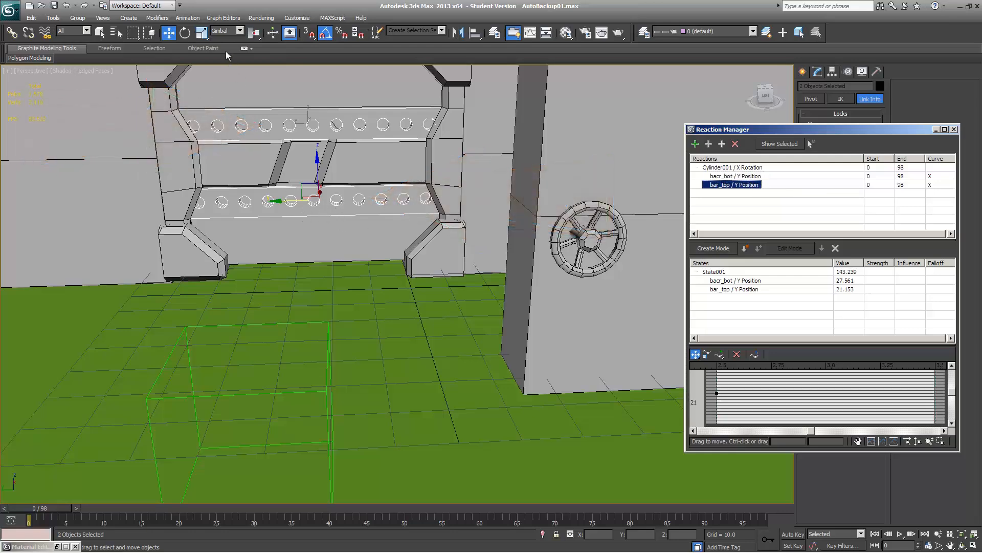
left_click(228, 31)
left_click(232, 67)
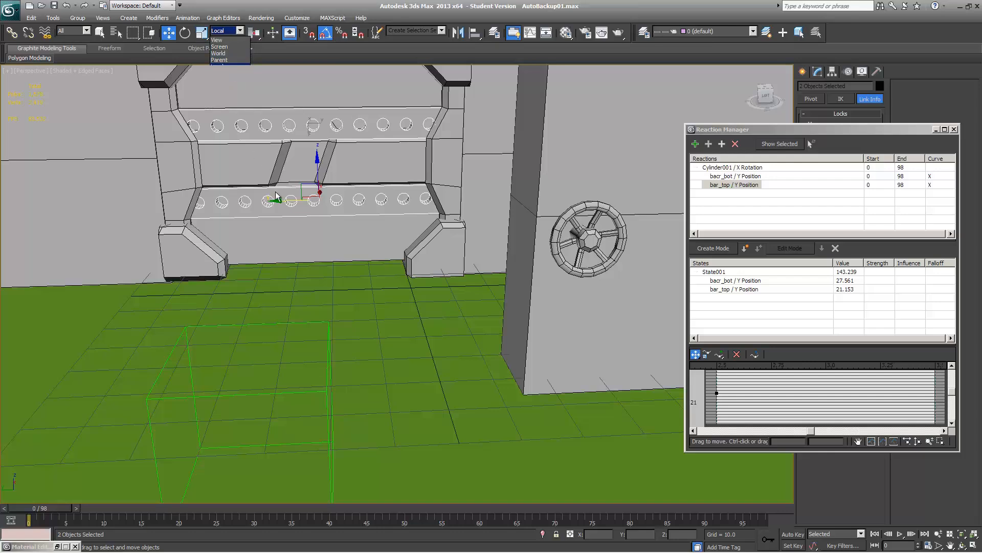
left_click(305, 131)
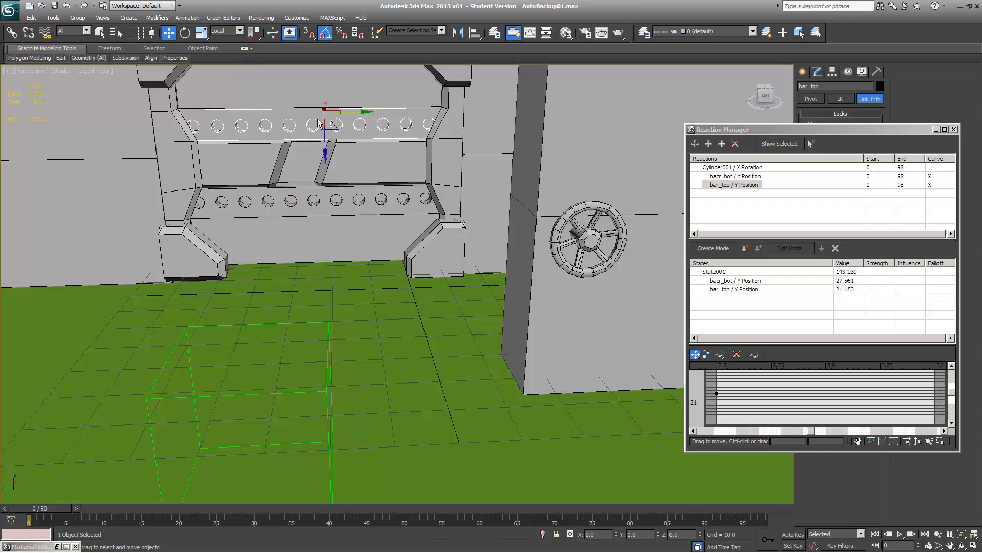
left_click(362, 207)
left_click(227, 31)
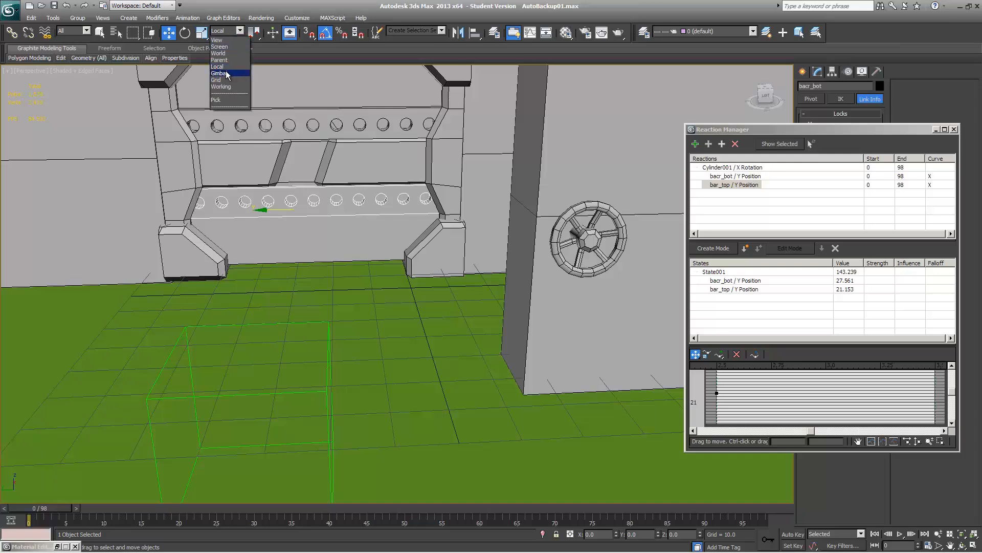
left_click(220, 73)
left_click(317, 134)
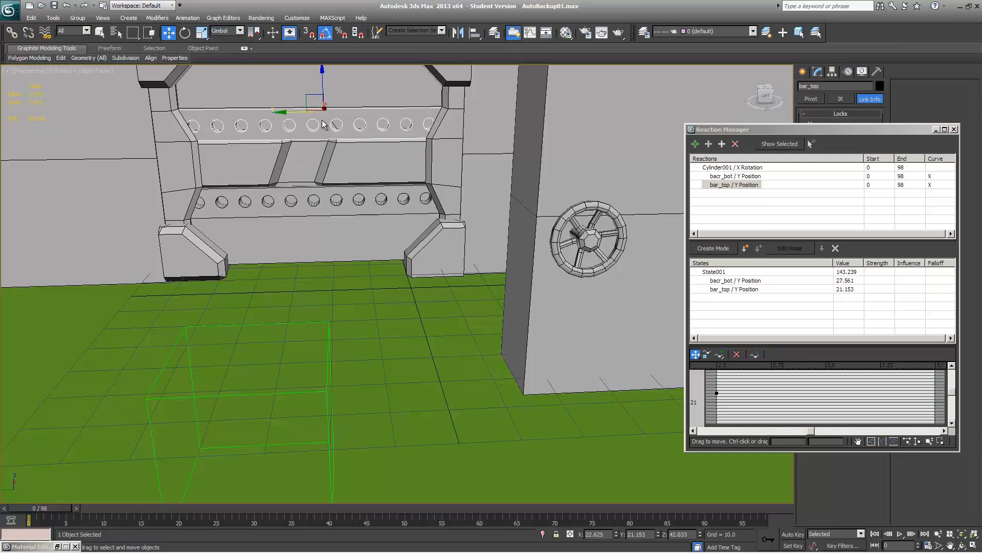
left_click(309, 205)
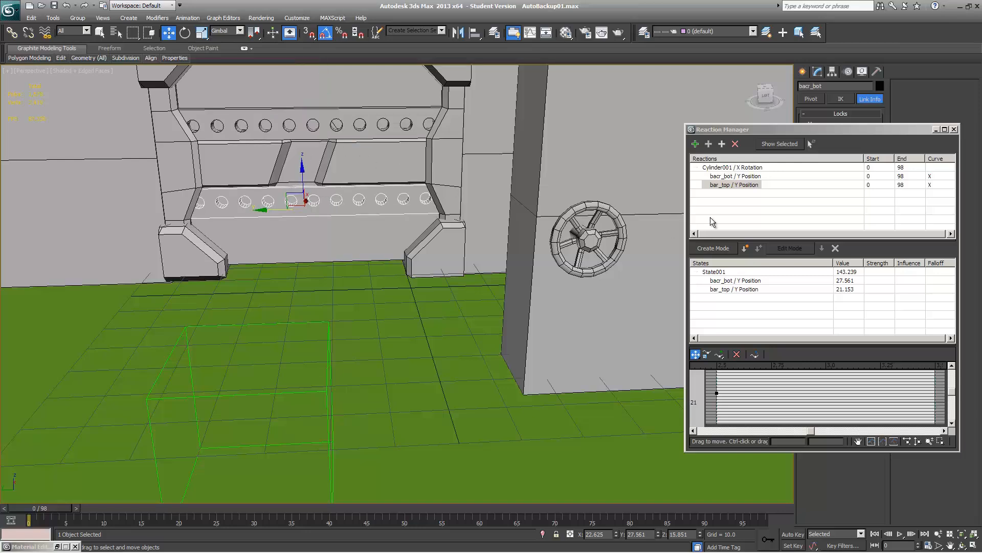
- Examine the Cylinder001 / X Rotation reaction, its slave entries, and the State001 values for the wheel and both bars
left_click(718, 168)
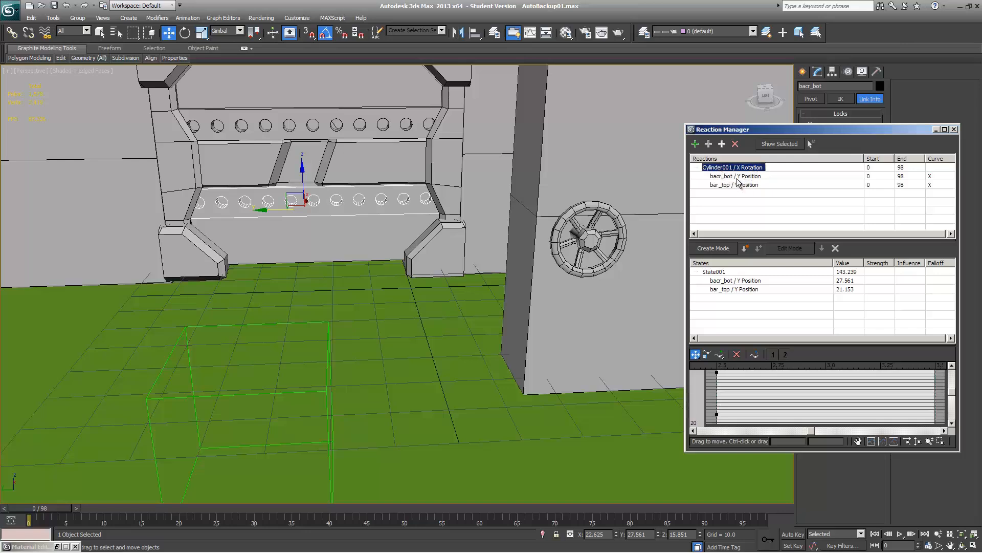
left_click(736, 177)
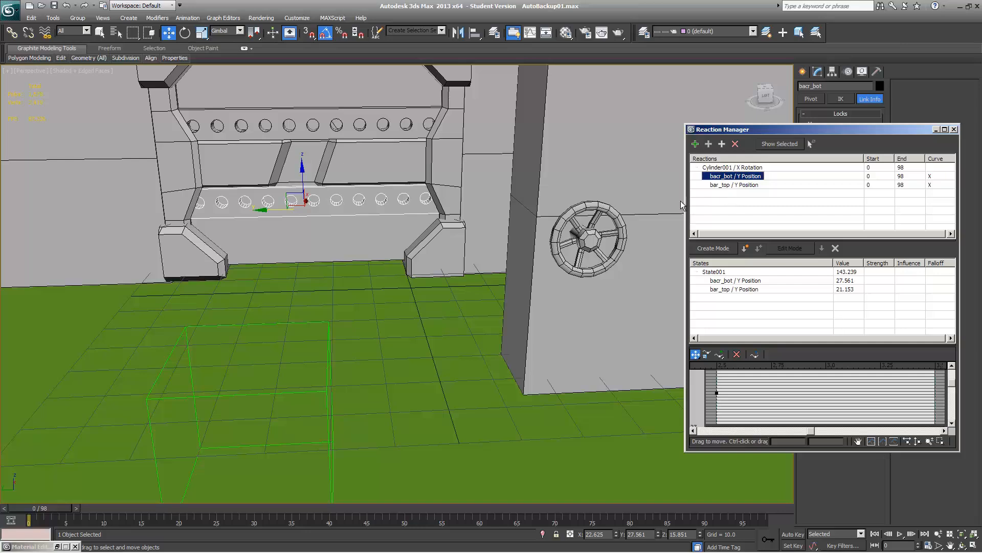
left_click(726, 168)
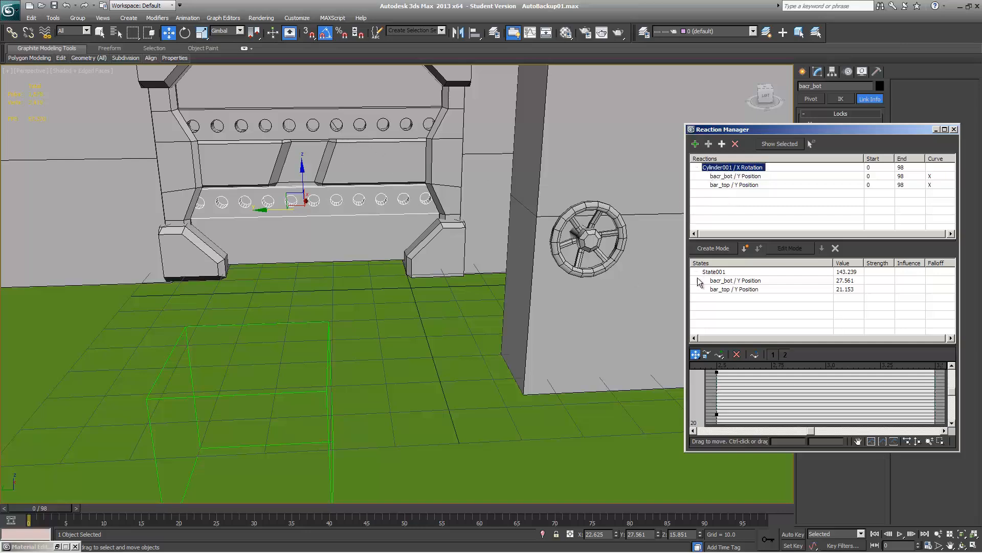
left_click(709, 272)
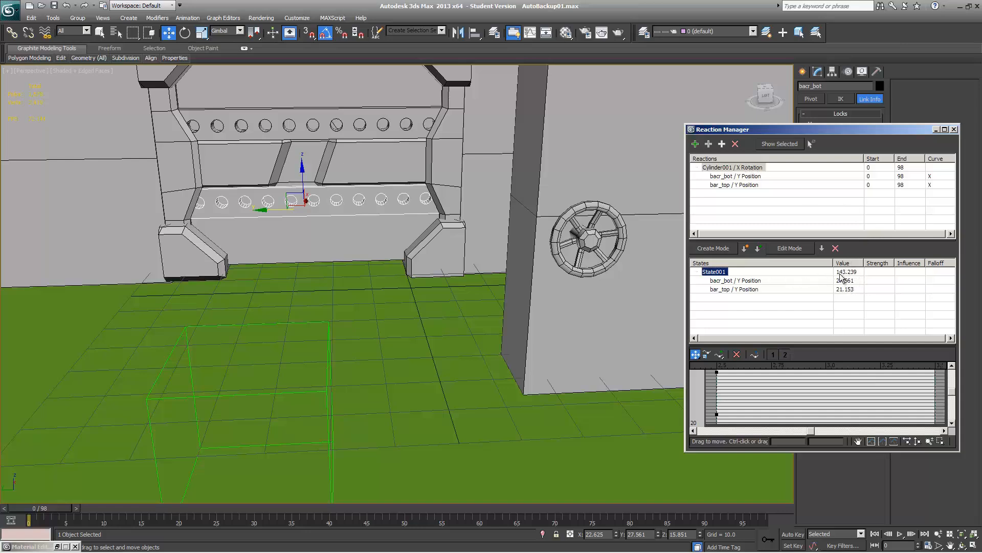
left_click(719, 168)
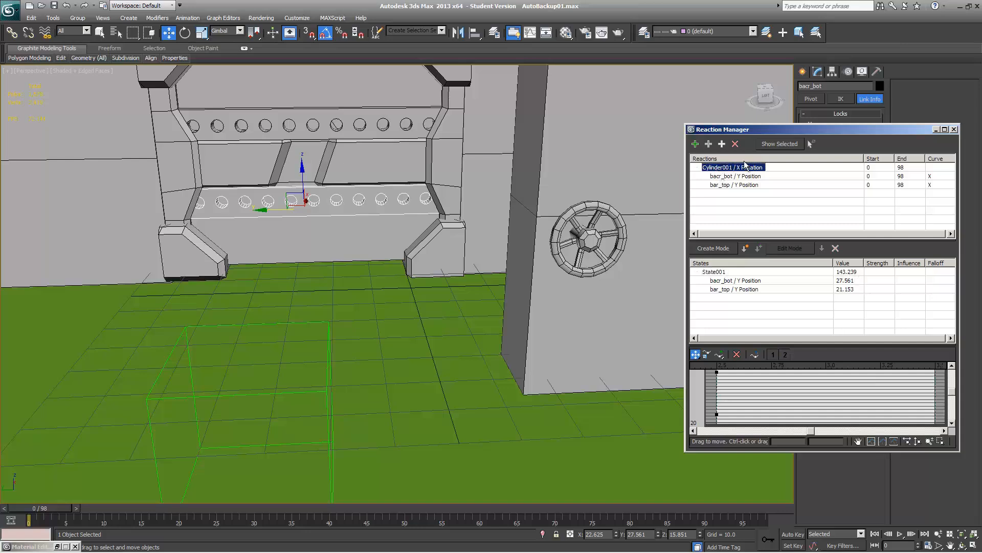
left_click(714, 272)
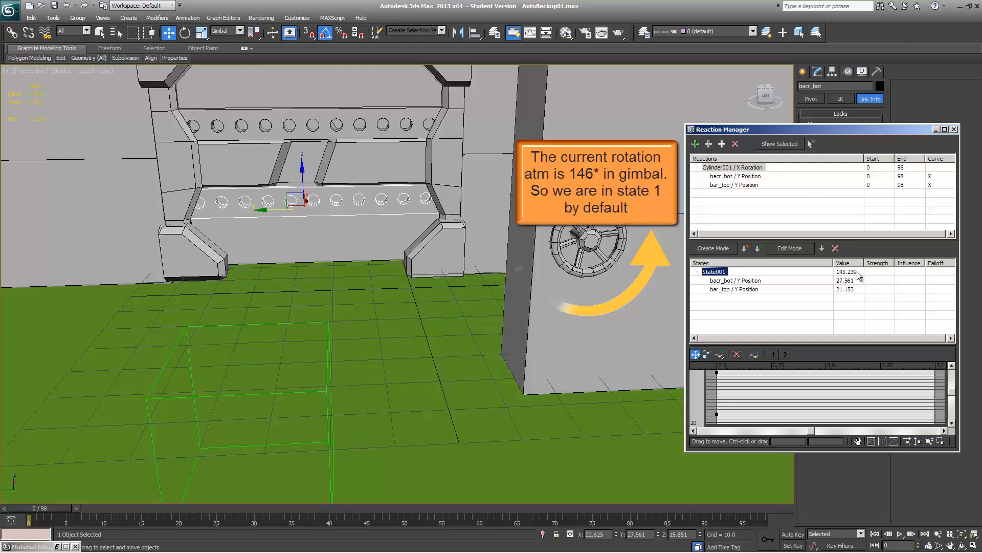
left_click(724, 280)
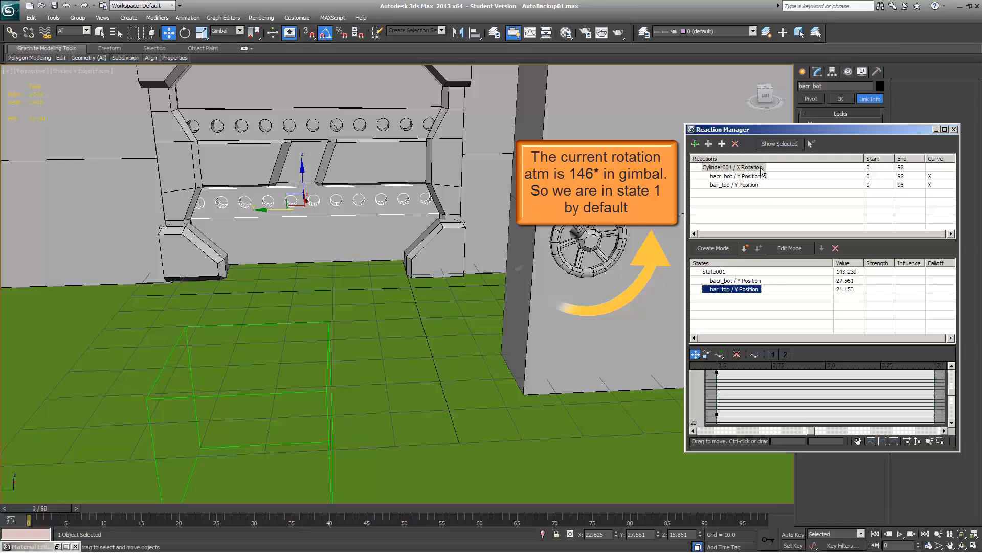
- Create a second state for Cylinder001 / X Rotation and set its master value to 500
left_click(745, 248)
left_click(714, 299)
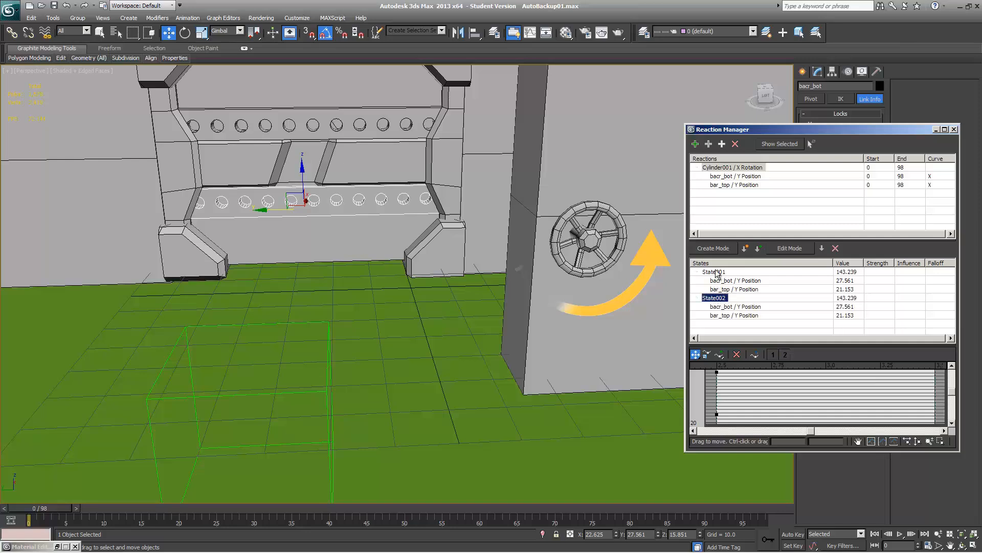
double_click(845, 299)
type("500")
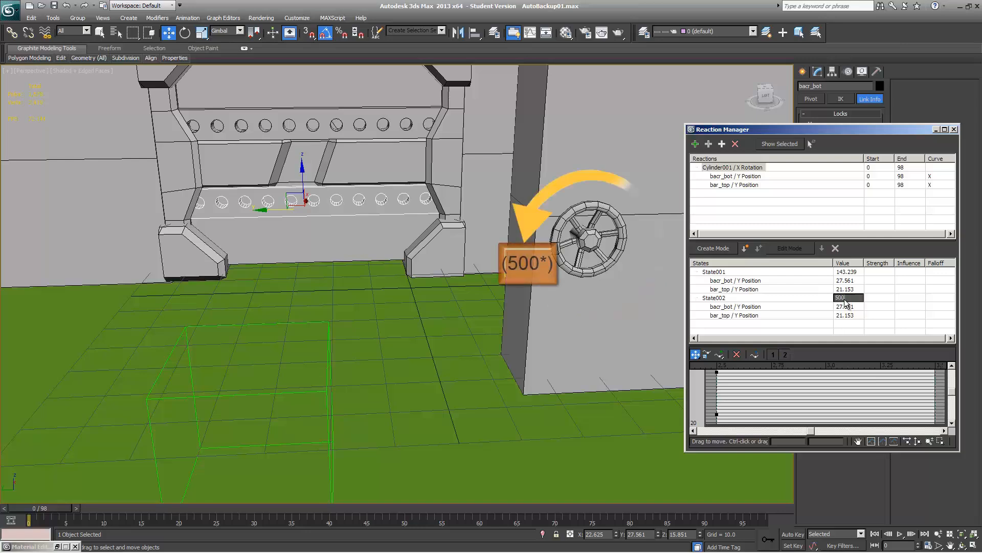
key("Return")
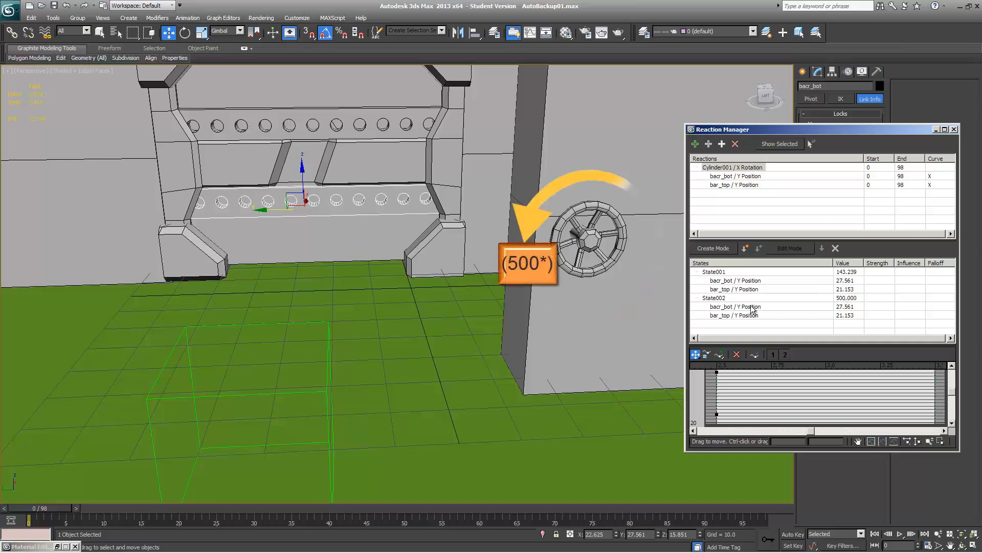
- In State002, set the bacr_bot Y Position to 100 and the bar_top Y Position to -60
double_click(843, 306)
type("100")
key("Return")
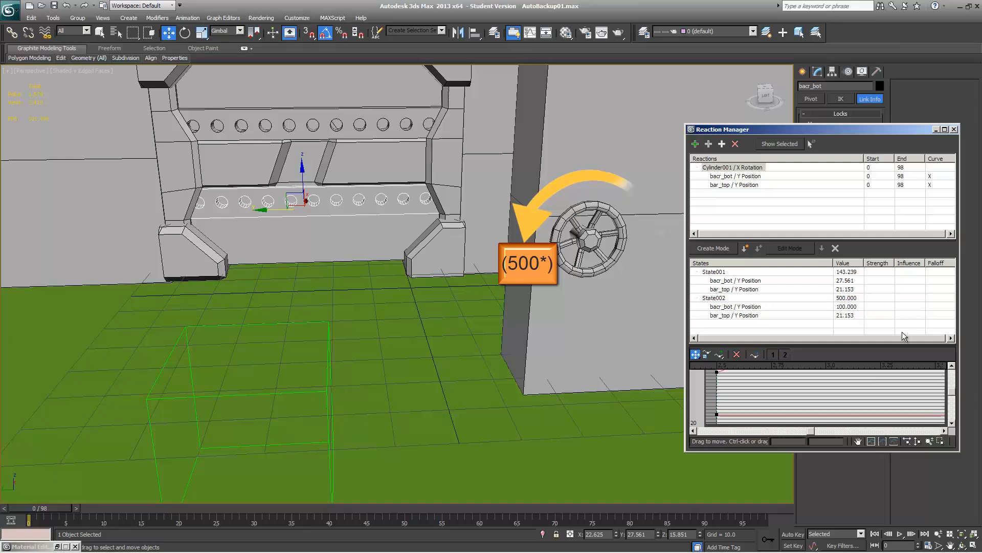
double_click(851, 317)
type("-60")
key("Return")
- Enlarge the Reaction Manager, give its curve graph more room, and zoom the graph to fit both bars' full curves
left_click_drag(826, 129, 850, 32)
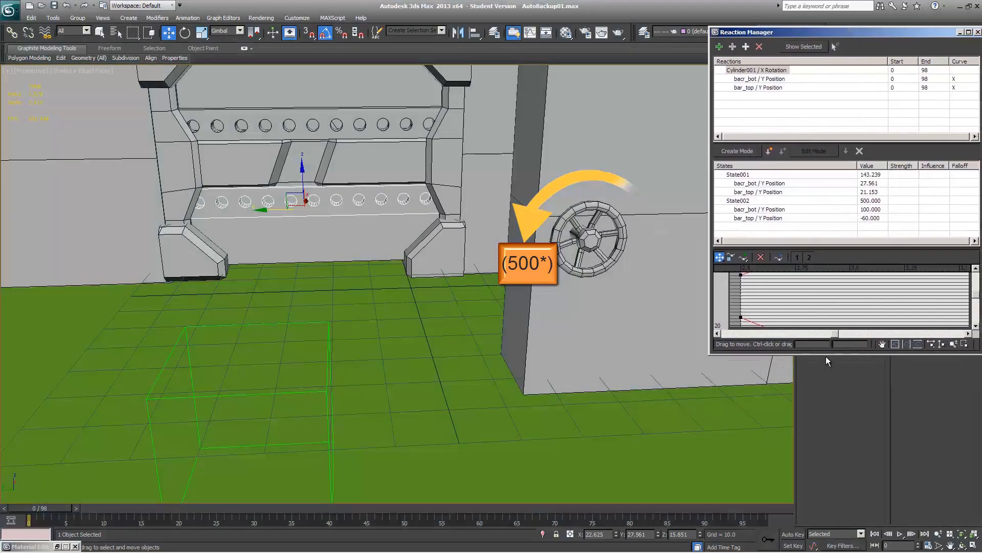
left_click_drag(826, 354, 826, 551)
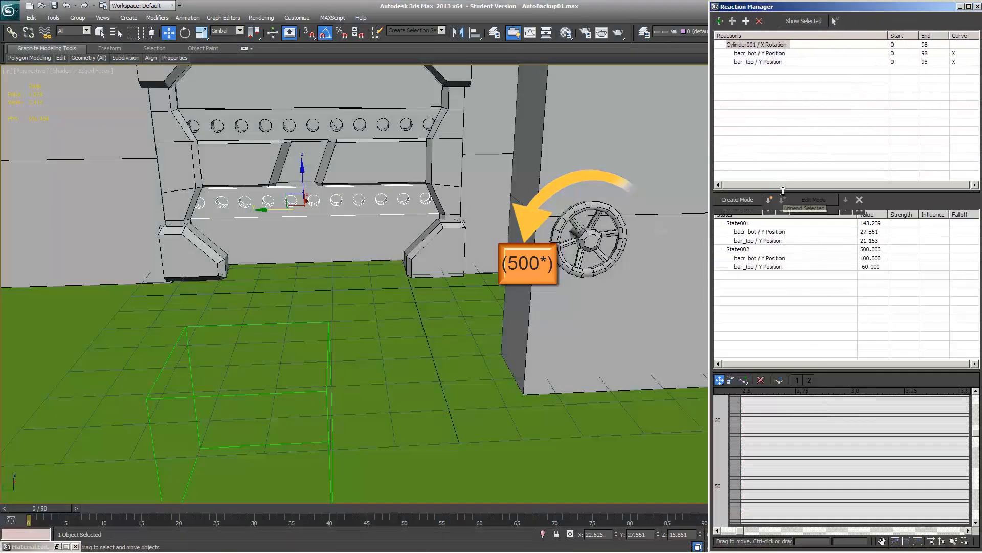
left_click_drag(783, 194, 791, 99)
left_click_drag(791, 371, 783, 235)
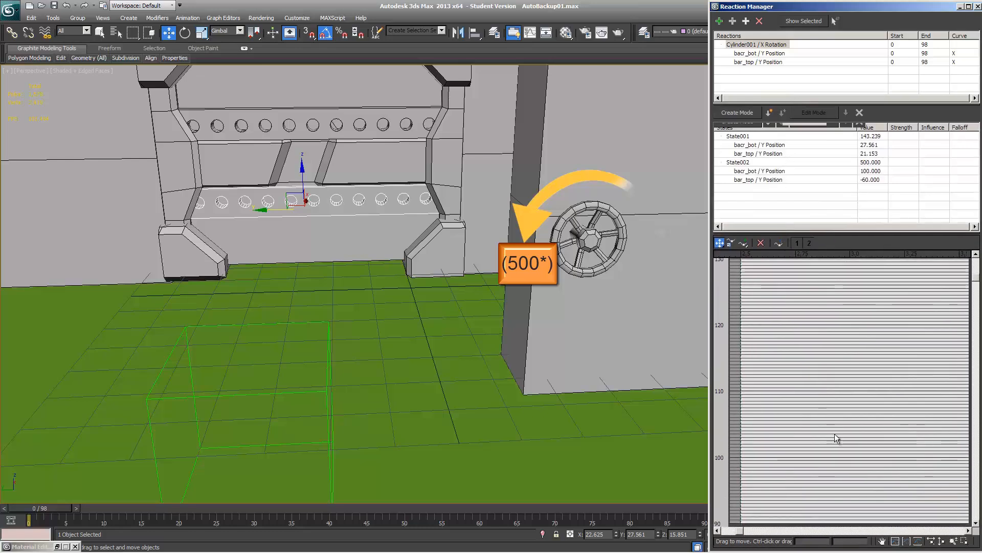
left_click(942, 541)
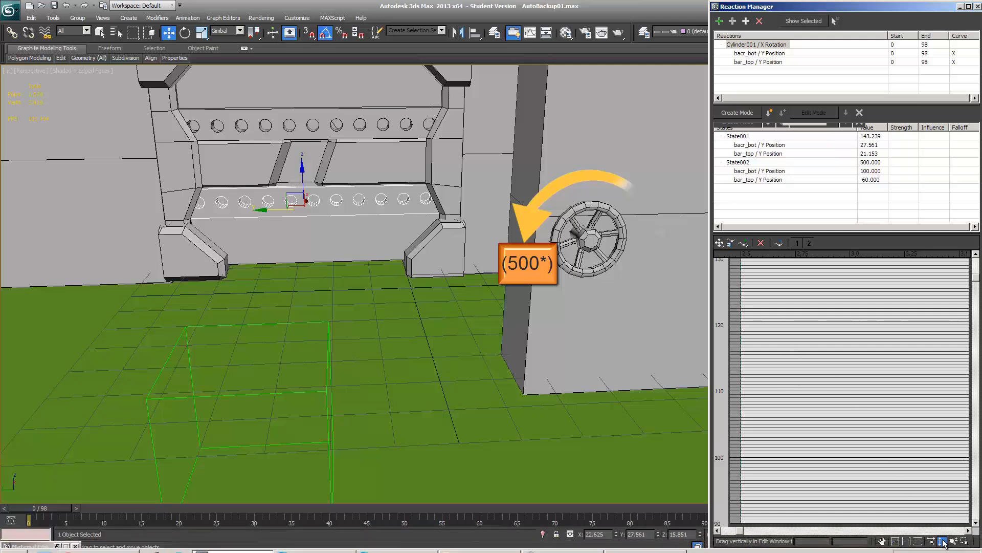
left_click_drag(881, 324, 905, 524)
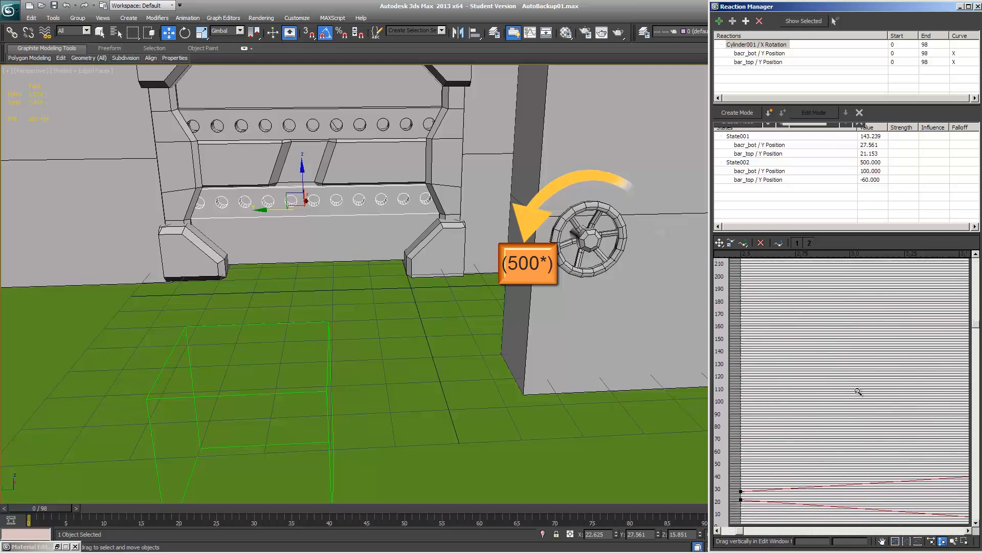
middle_click_drag(843, 353, 775, 381)
left_click(932, 541)
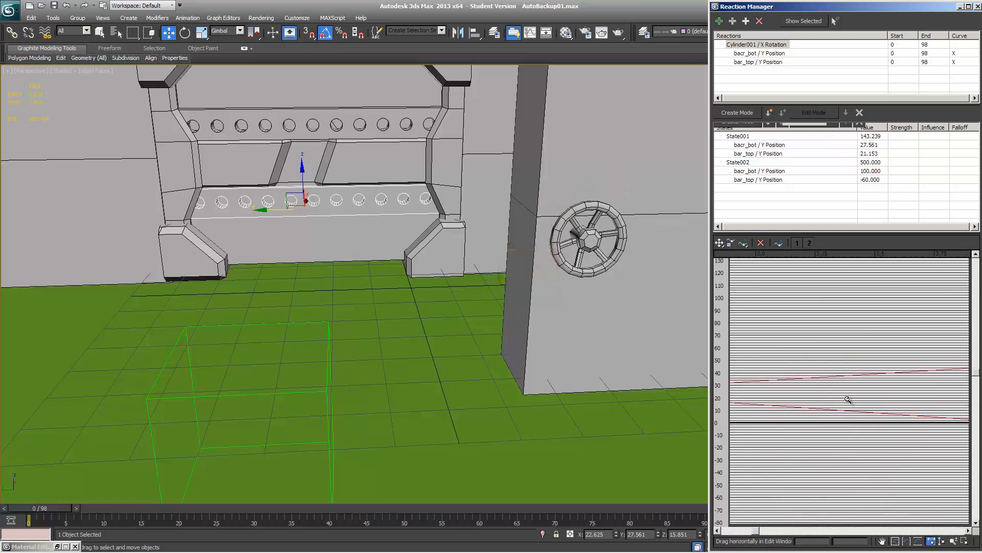
left_click_drag(854, 388, 916, 392)
middle_click_drag(916, 358, 844, 342)
left_click_drag(849, 412, 841, 389)
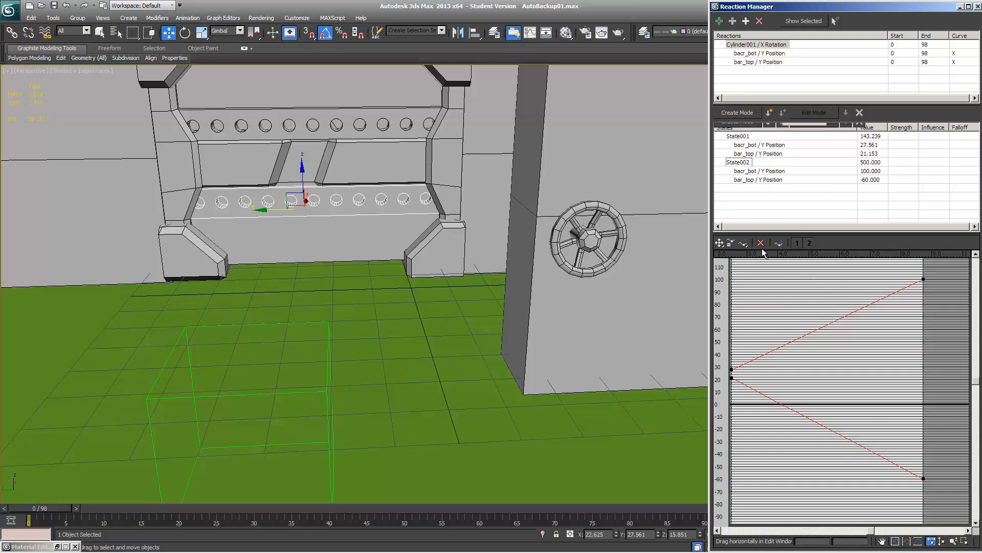
- Insert a control point on bar_top's reaction curve near its lower end and lower it to a value of about -53.4
left_click(744, 244)
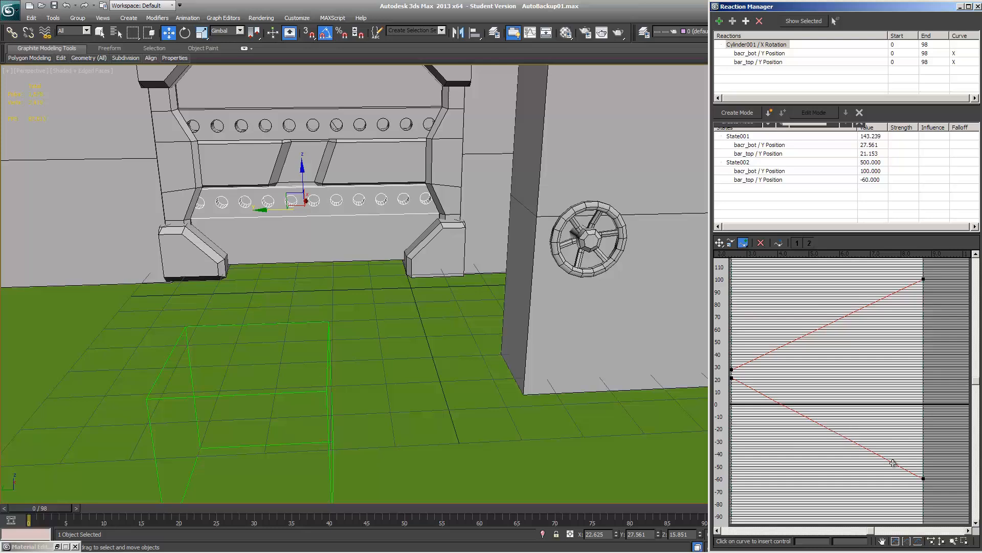
left_click(865, 449)
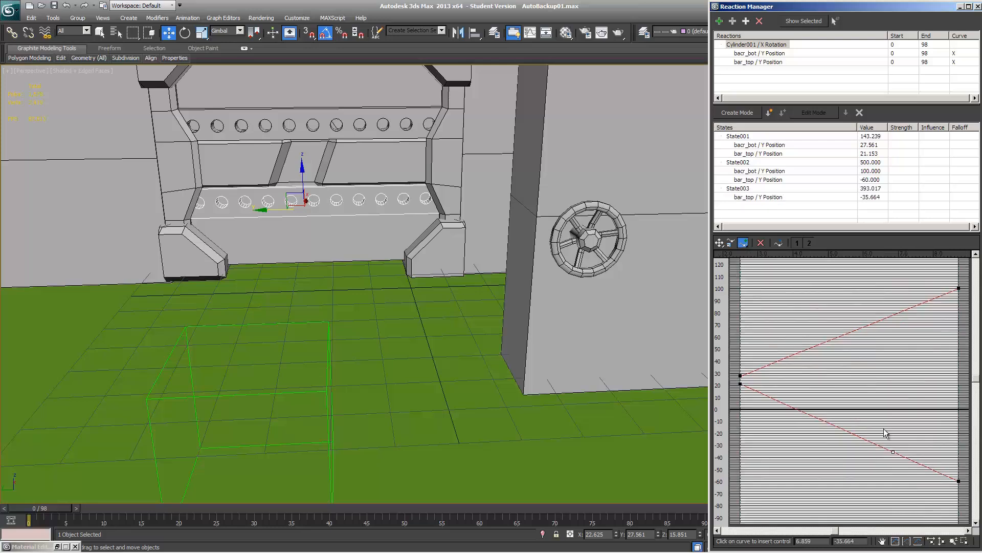
left_click(721, 244)
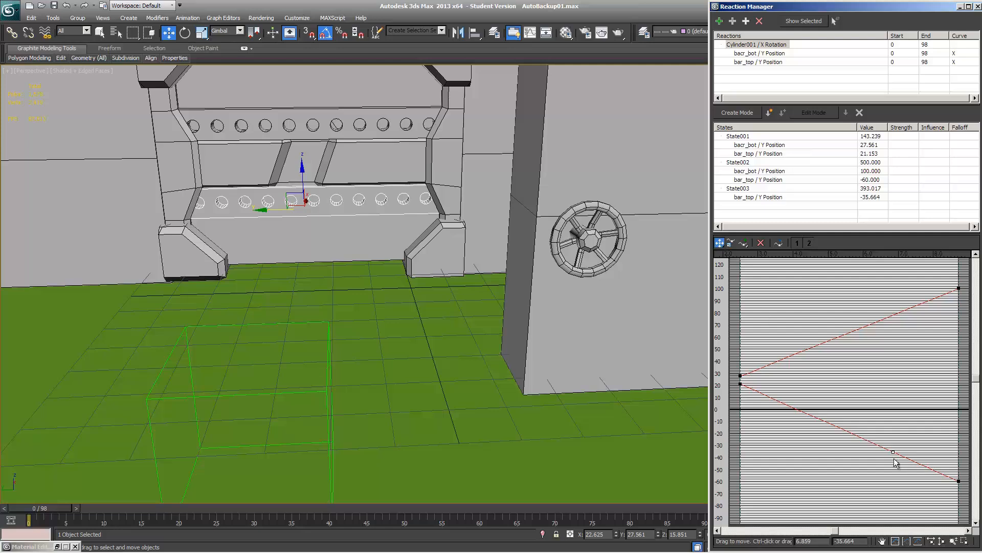
left_click_drag(893, 452, 894, 473)
- Make the new bar_top curve point Bezier-Smooth and adjust its tangent handles so the curve eases gently into its end point
right_click(893, 472)
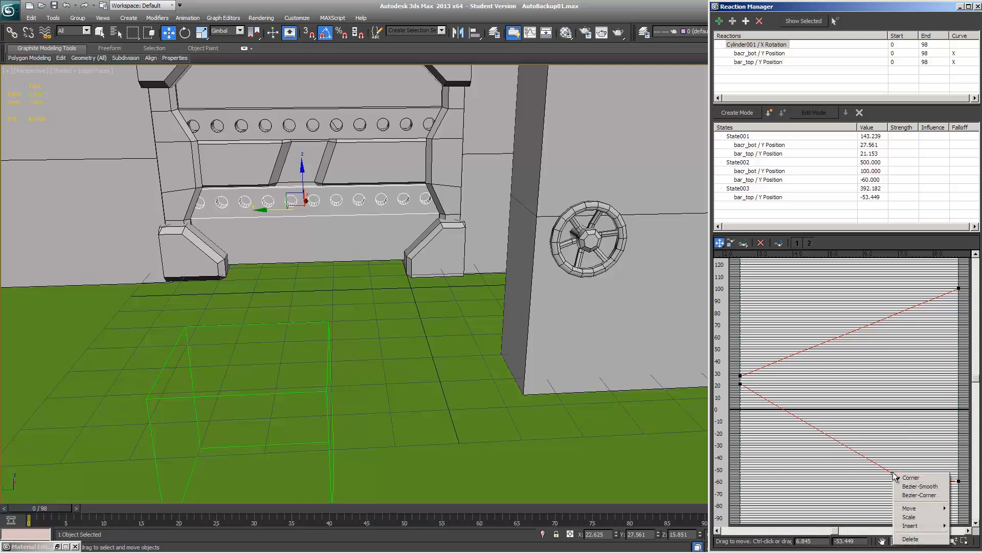
left_click(909, 489)
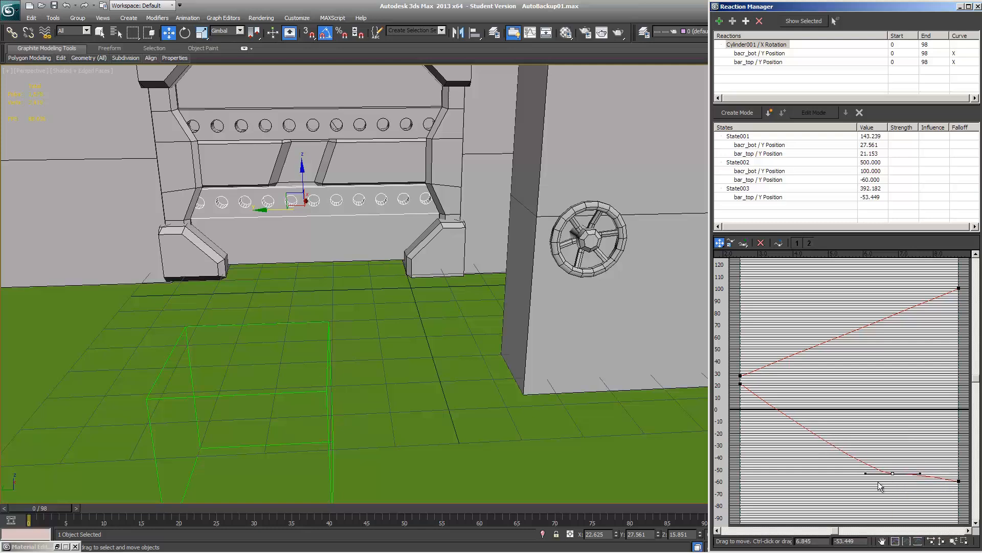
left_click_drag(864, 473, 881, 490)
left_click_drag(903, 457, 940, 477)
- Rotate the valve wheel to 343.239 on X and check the sliding of both bars in wireframe display
left_click(588, 237)
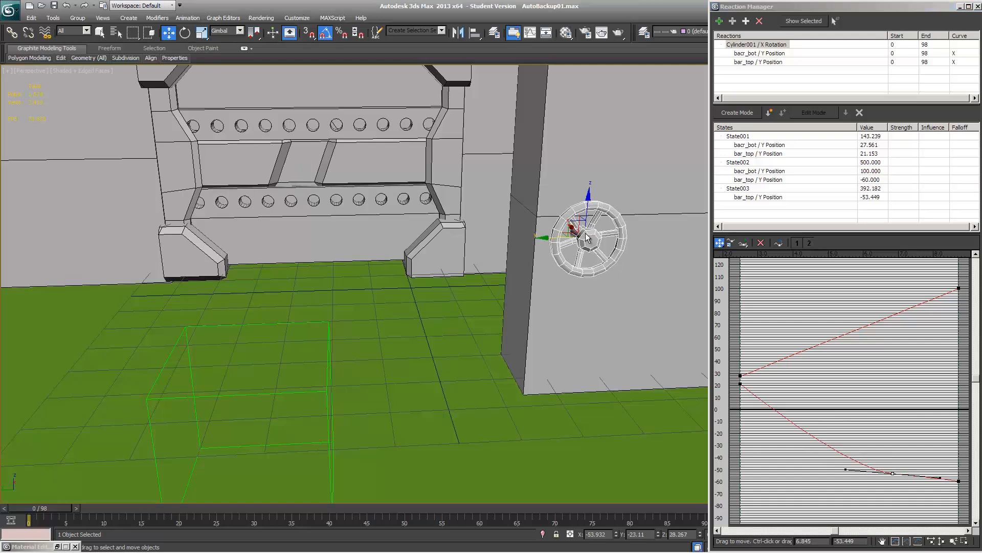
key("e")
left_click_drag(559, 220, 656, 174)
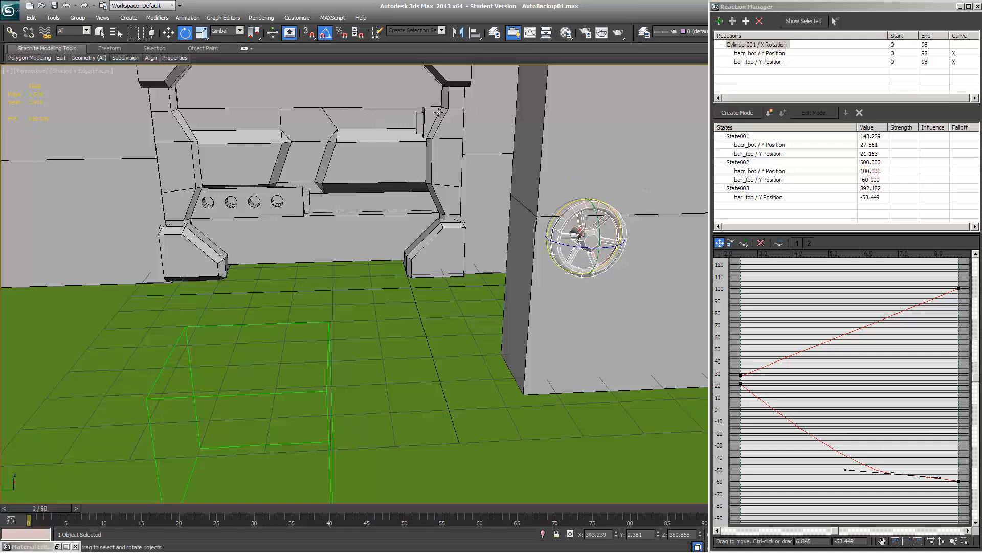
key("F3")
left_click_drag(563, 207, 540, 305)
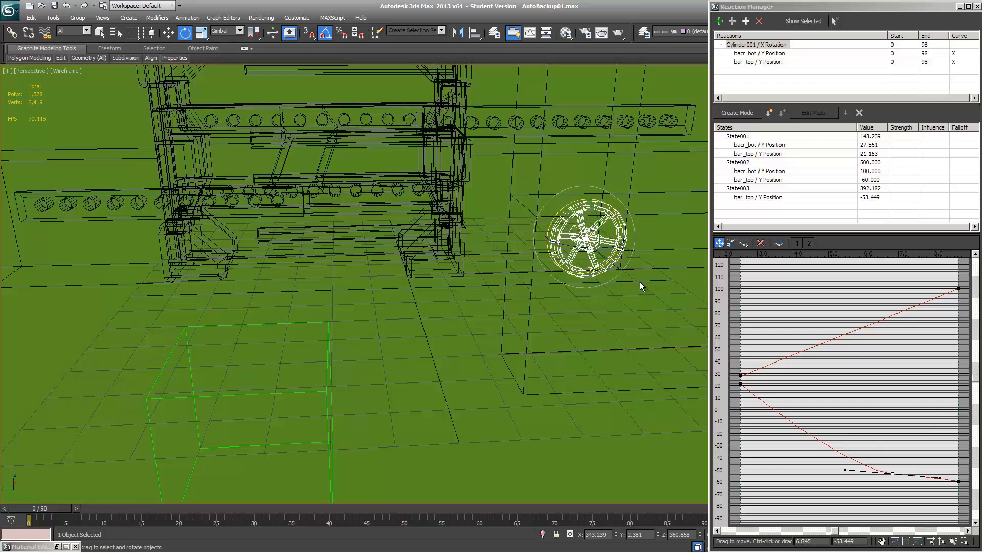
- Turn on Auto Key, move the Reaction Manager clear of the wheel, and go to frame 20 in shaded display
key("n")
mouse_move(884, 15)
left_mouse_down()
mouse_move(785, 70)
mouse_move(360, 128)
mouse_move(245, 172)
mouse_move(173, 157)
left_mouse_up()
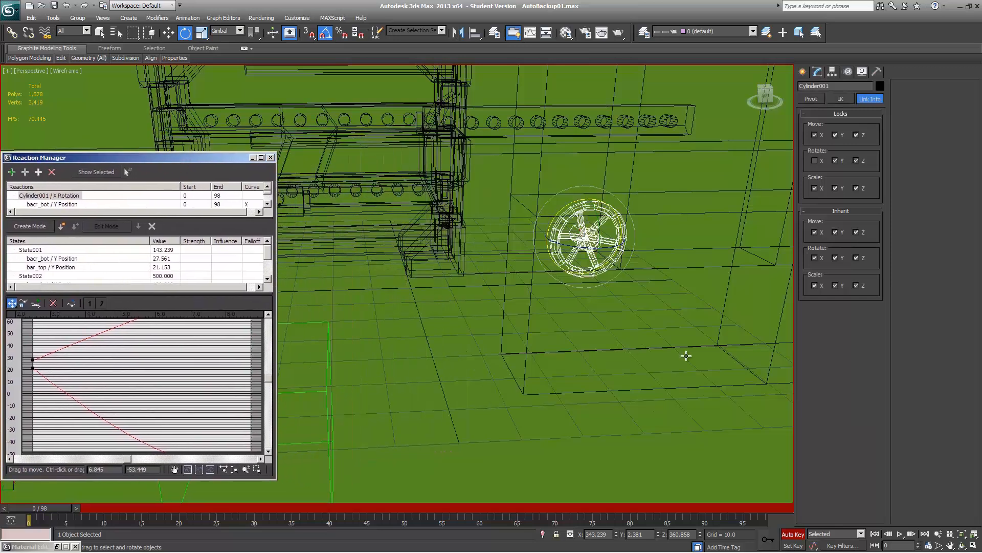
key("F3")
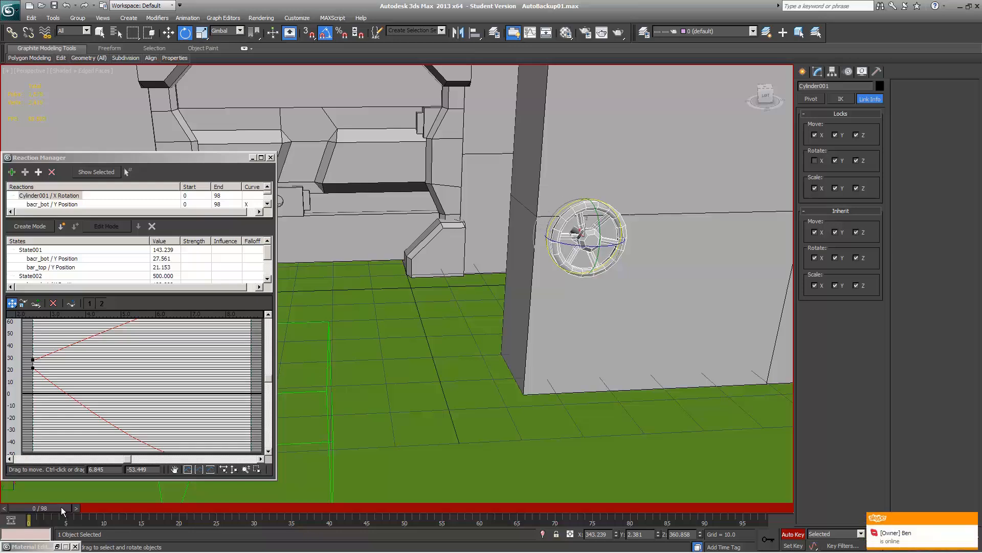
key("q")
left_click_drag(45, 509, 186, 507)
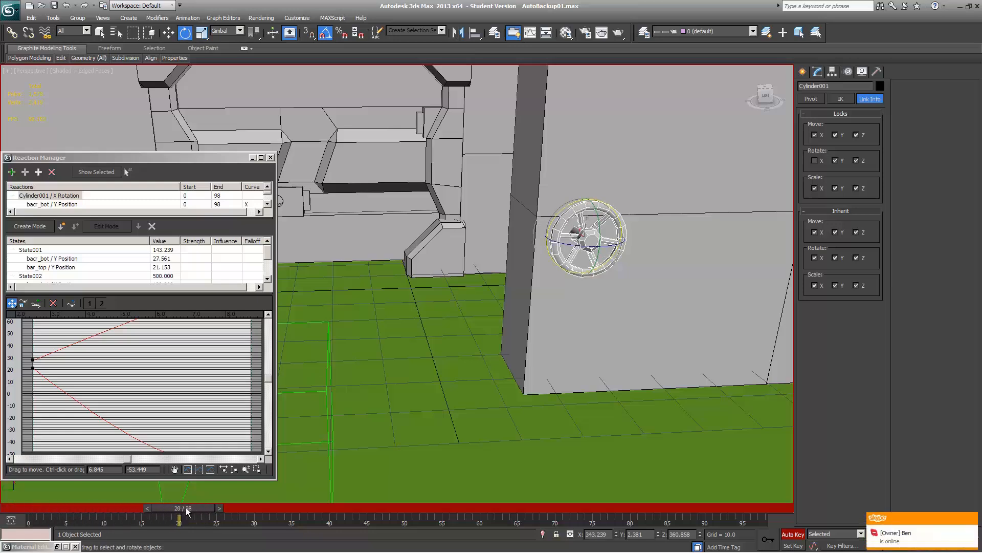
- Create a key for the valve wheel at frame 20 that stores rotation only, excluding position and scale
right_click(186, 507)
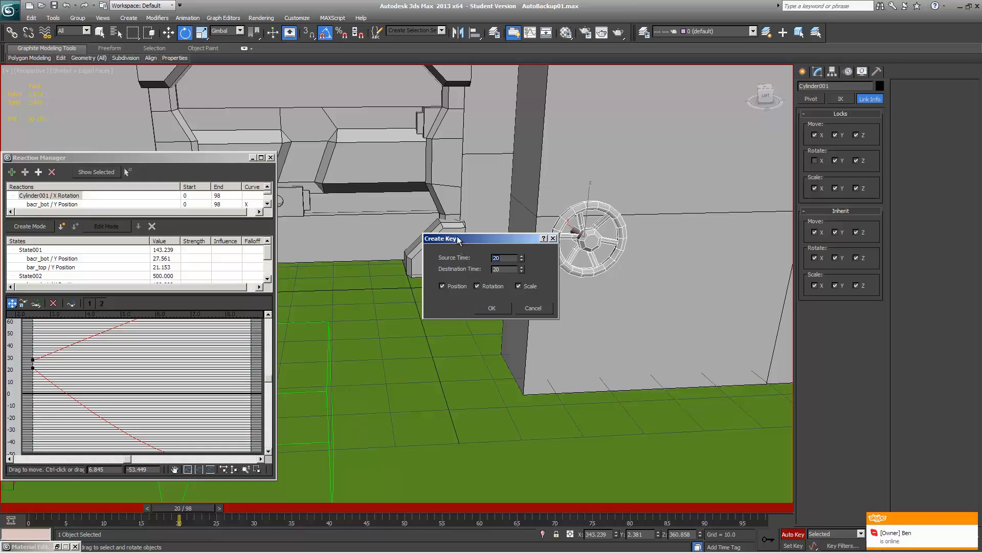
left_click_drag(458, 239, 455, 240)
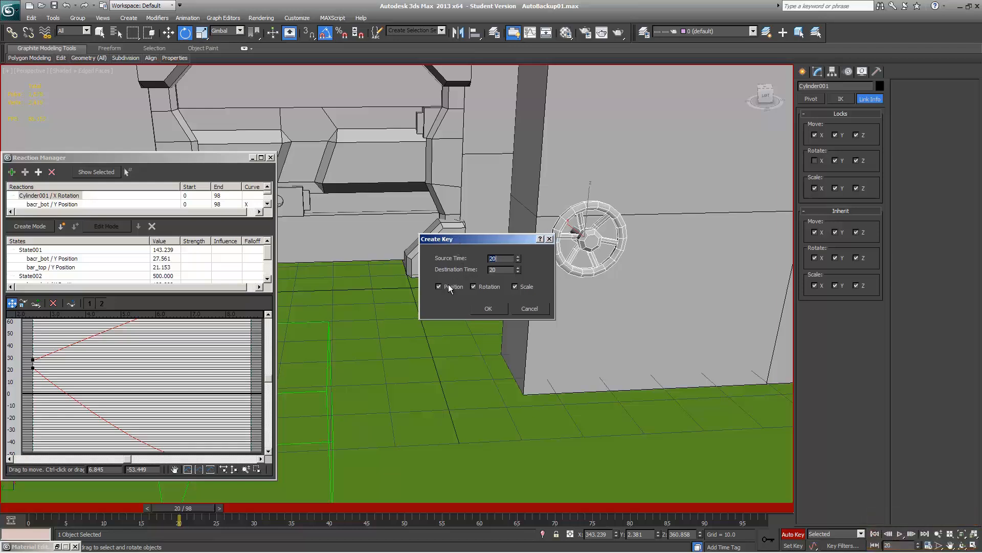
left_click(523, 288)
left_click(495, 310)
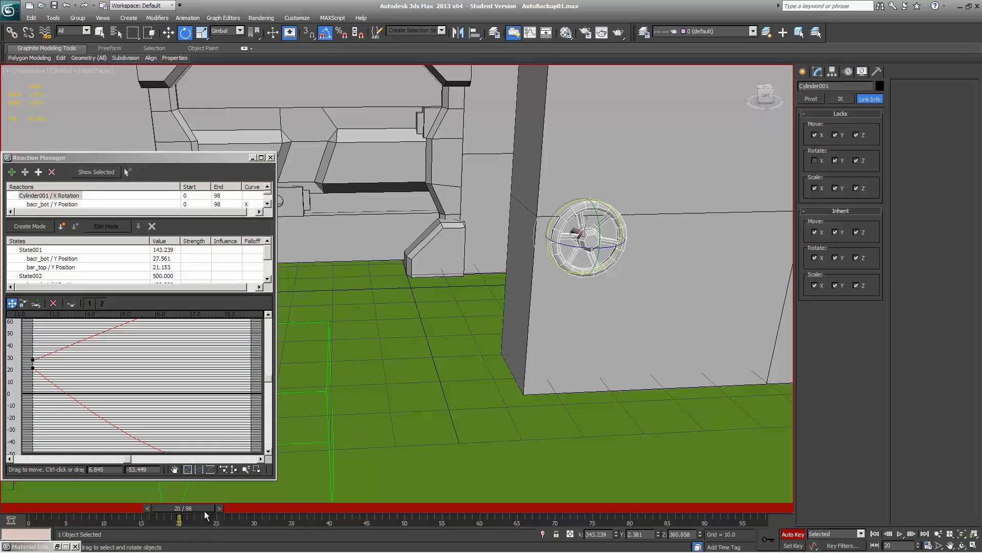
- At frame 0, rotate the valve wheel back to 143.239 on X to key its starting rotation
left_click_drag(204, 511, 46, 507)
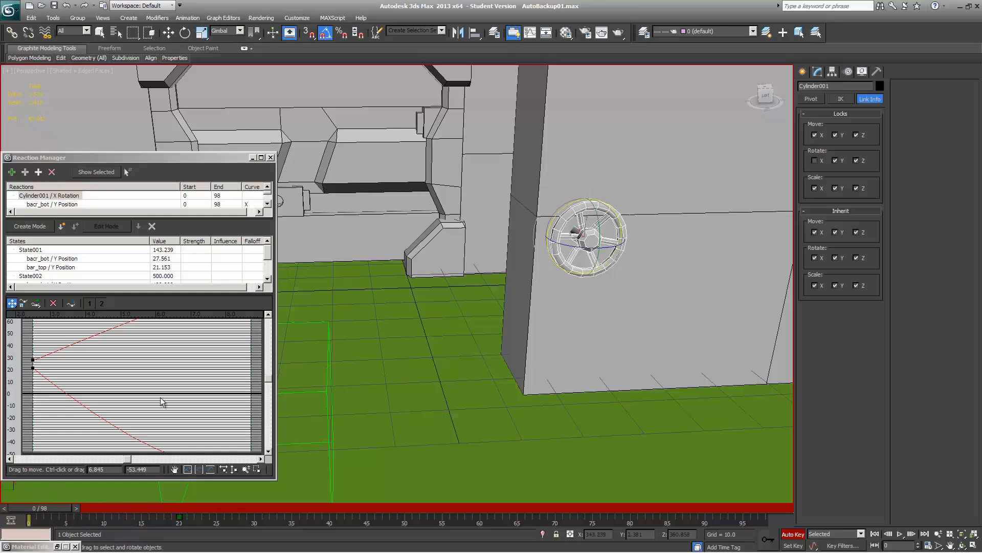
key("e")
left_click_drag(558, 218, 506, 303)
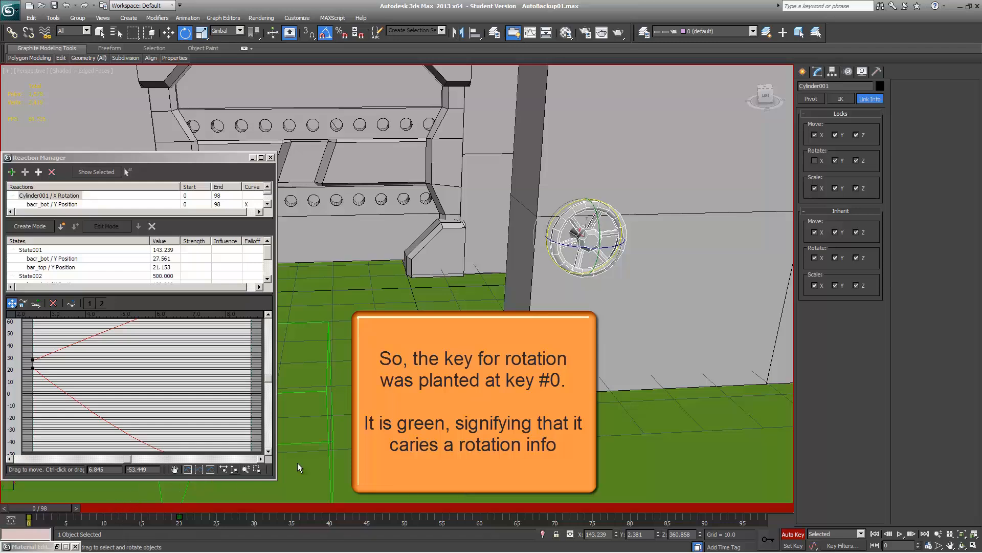
- Set the playback speed to 1/4x, then play and scrub through the wheel animation
left_click(928, 545)
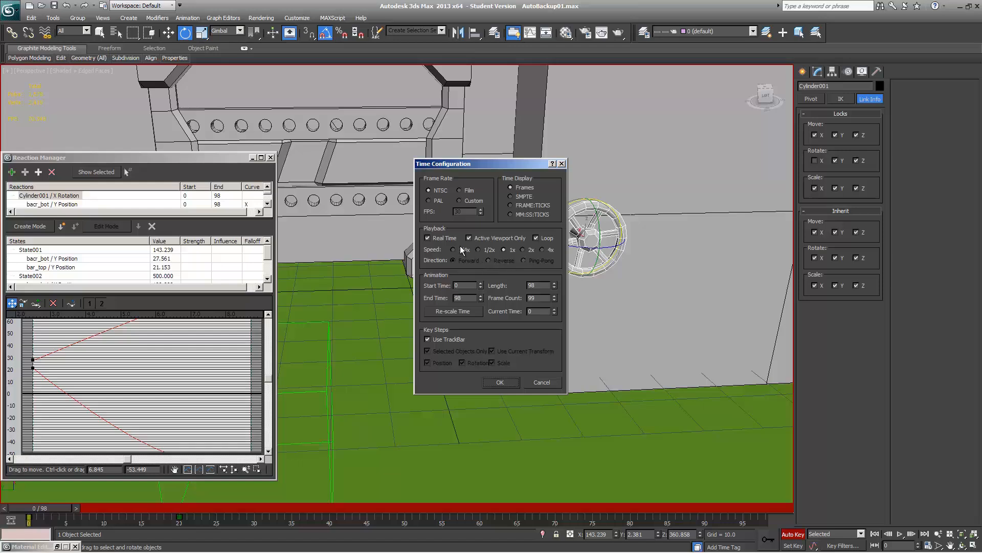
left_click(507, 384)
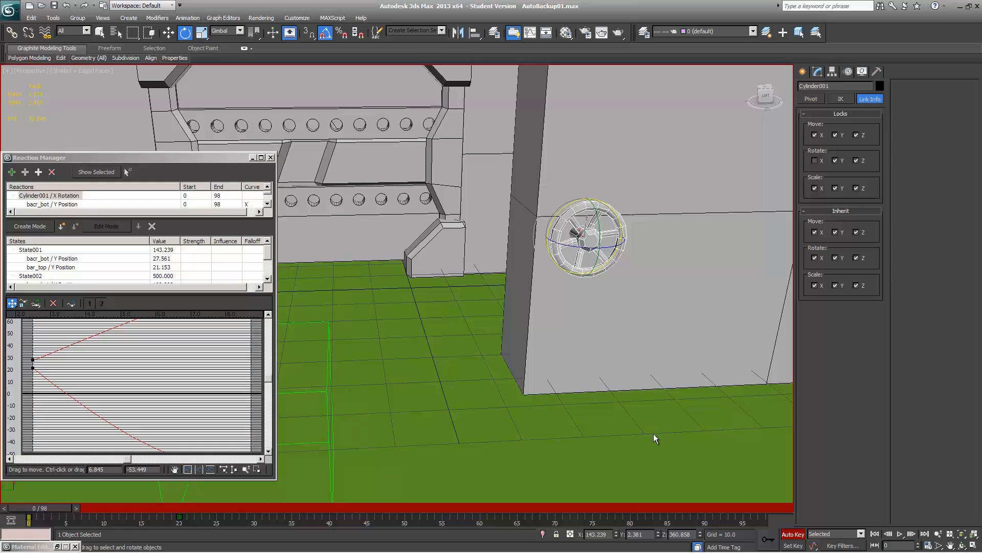
key("slash")
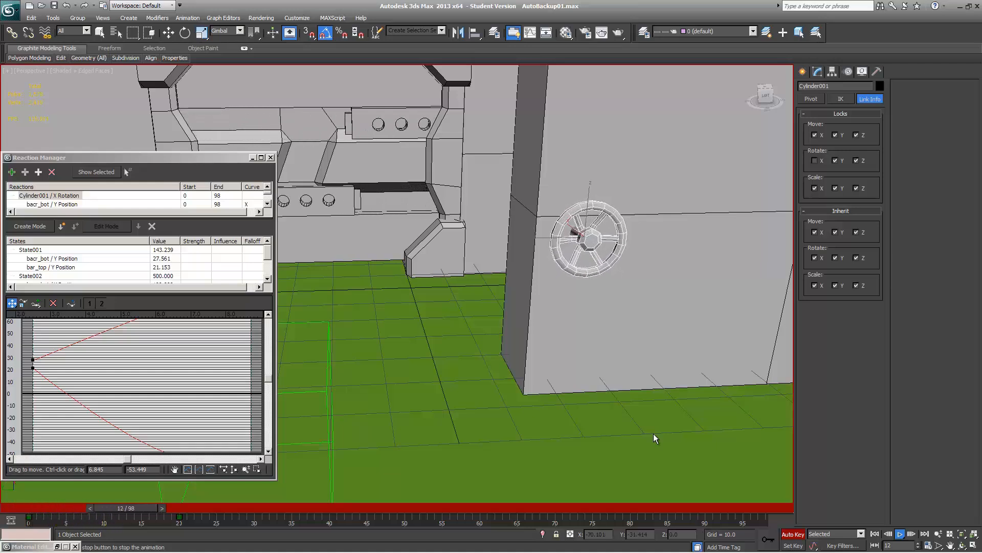
left_click_drag(191, 508, 255, 523)
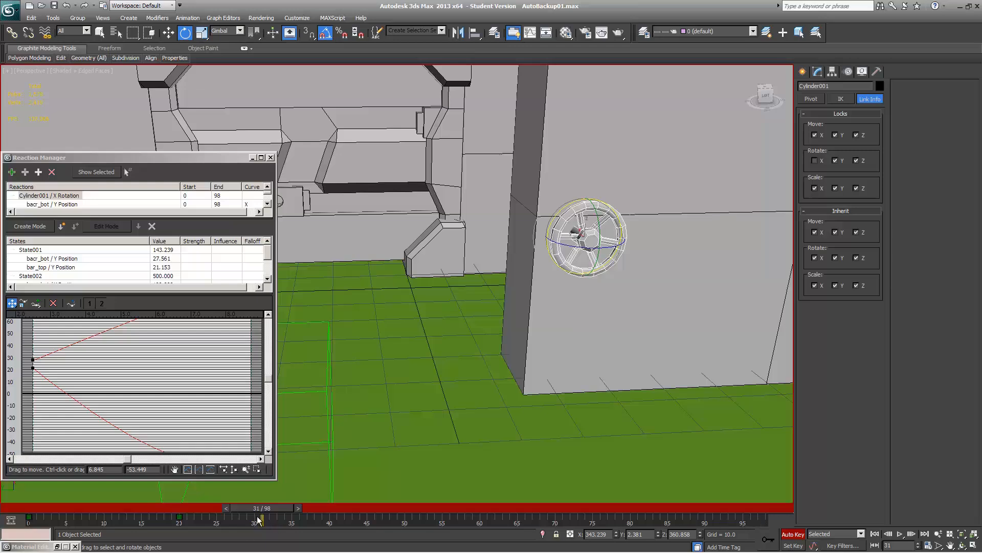
left_click_drag(260, 514, 79, 520)
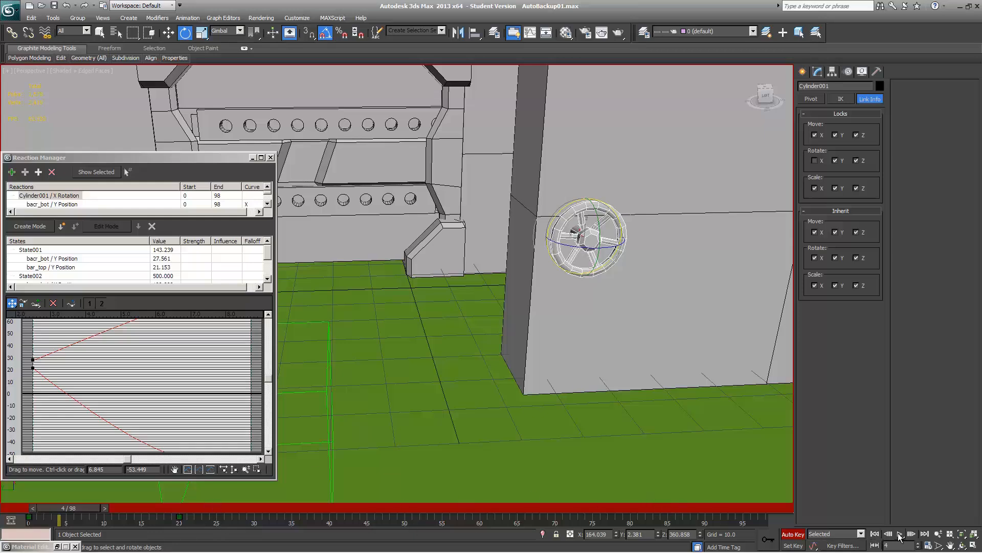
- Shorten the active animation range so it runs from frame 0 to frame 20
left_click(928, 545)
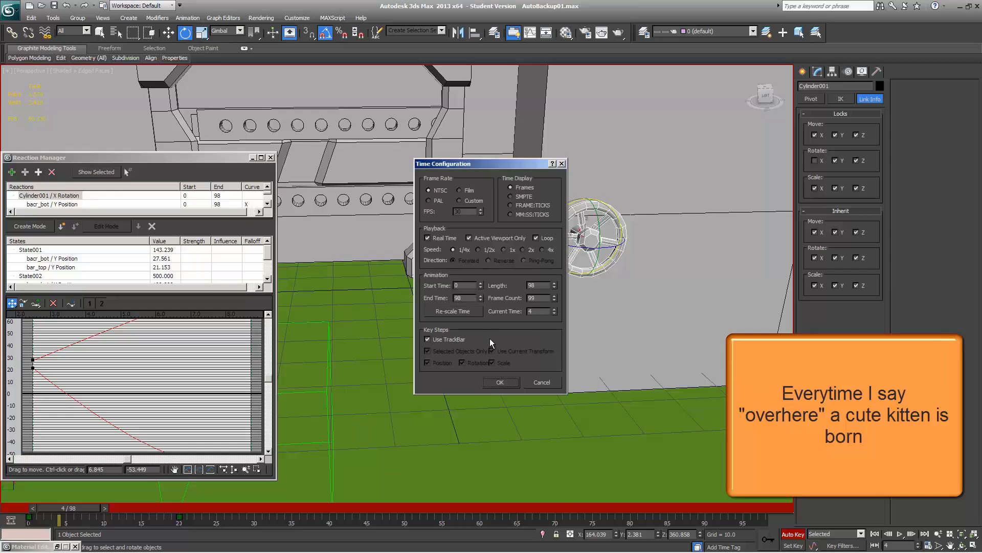
left_click(531, 383)
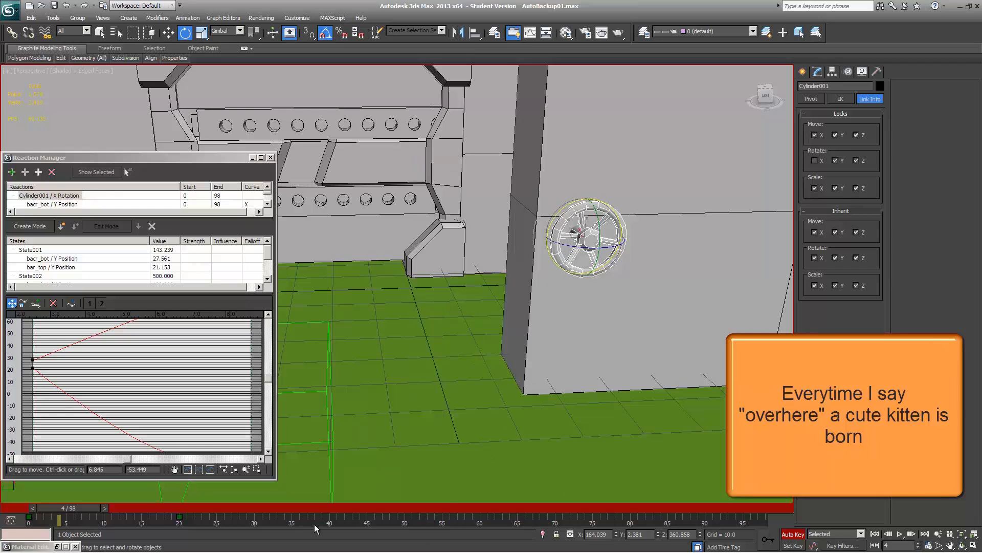
right_click_drag(314, 524, 885, 494, "ctrl+alt")
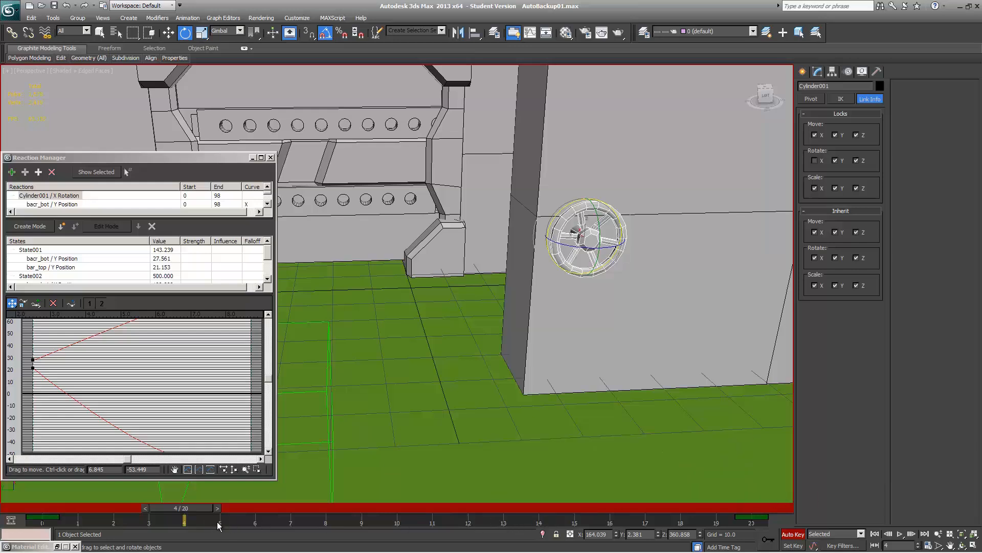
mouse_move(217, 521)
left_mouse_down("ctrl+alt")
mouse_move(335, 531)
mouse_move(227, 522)
left_mouse_up("ctrl+alt")
middle_click_drag(384, 520, 426, 512, "ctrl+alt")
- Play the shortened animation with the Reaction Manager moved clear of the door, and stop playback after watching both bars slide
key("slash")
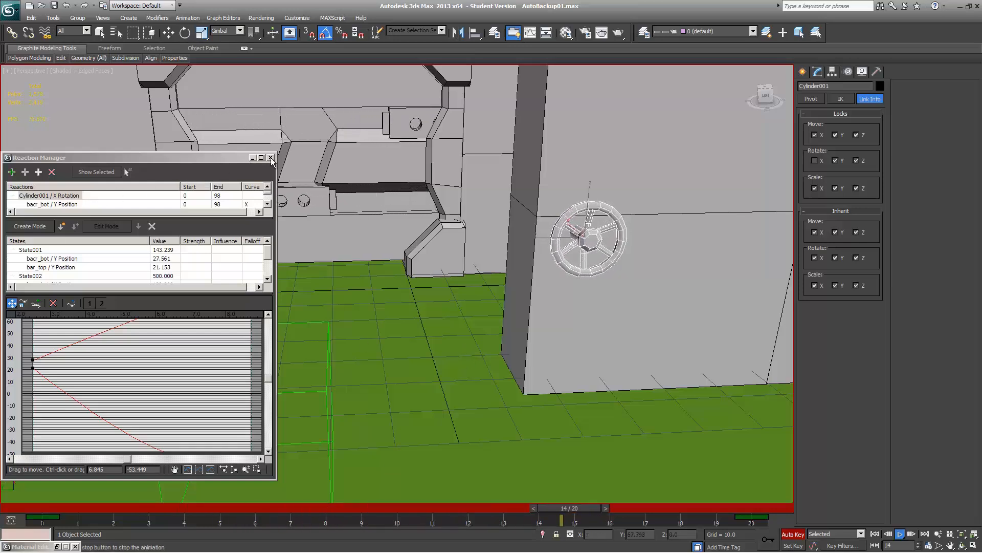
left_click_drag(231, 160, 935, 179)
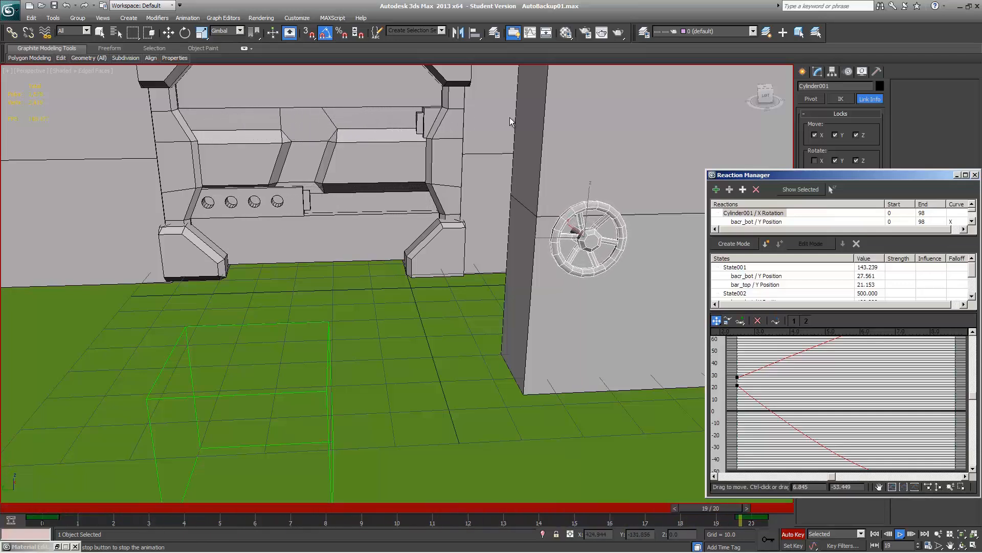
key("/")
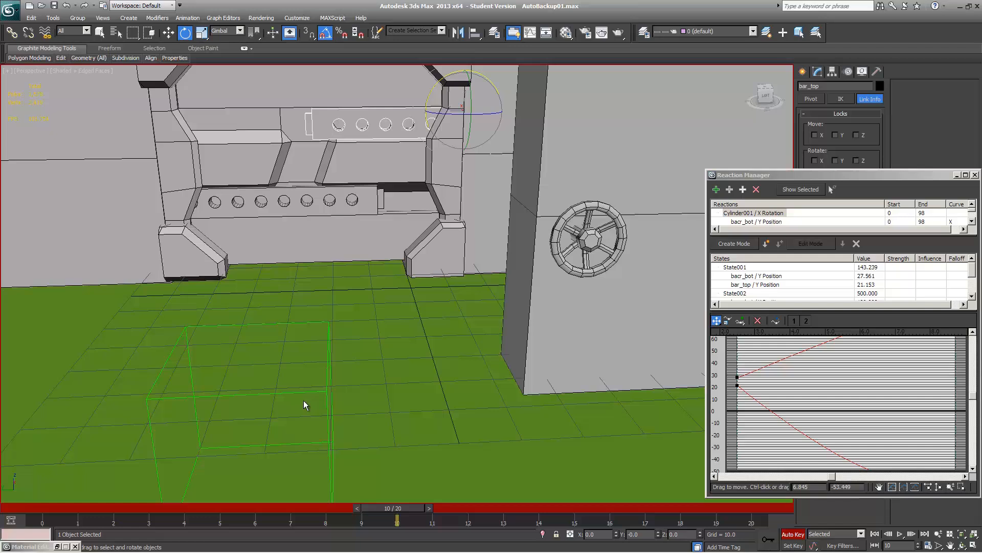
- Open the Mini Curve Editor with bar_top selected and close the Reaction Manager
right_click(393, 124)
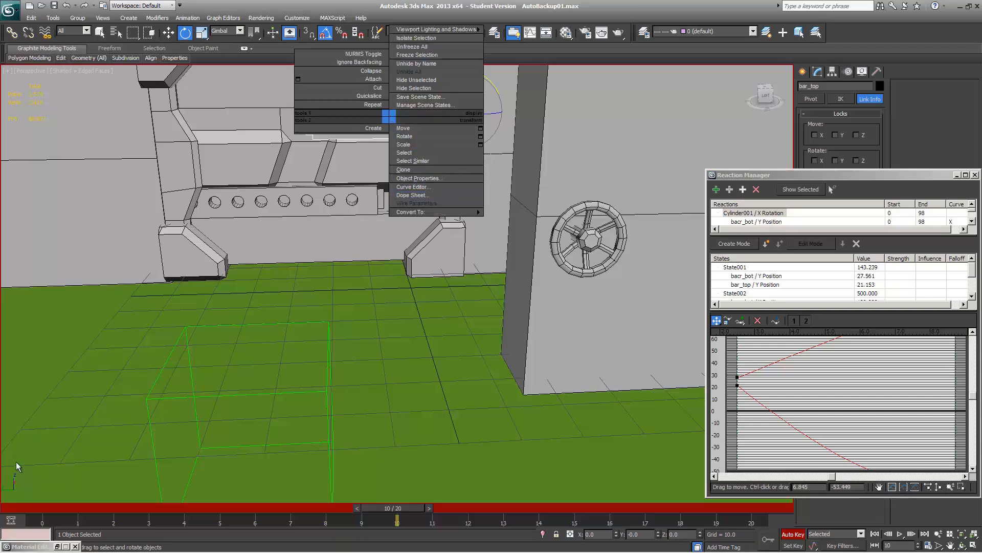
left_click(11, 520)
left_click(10, 520)
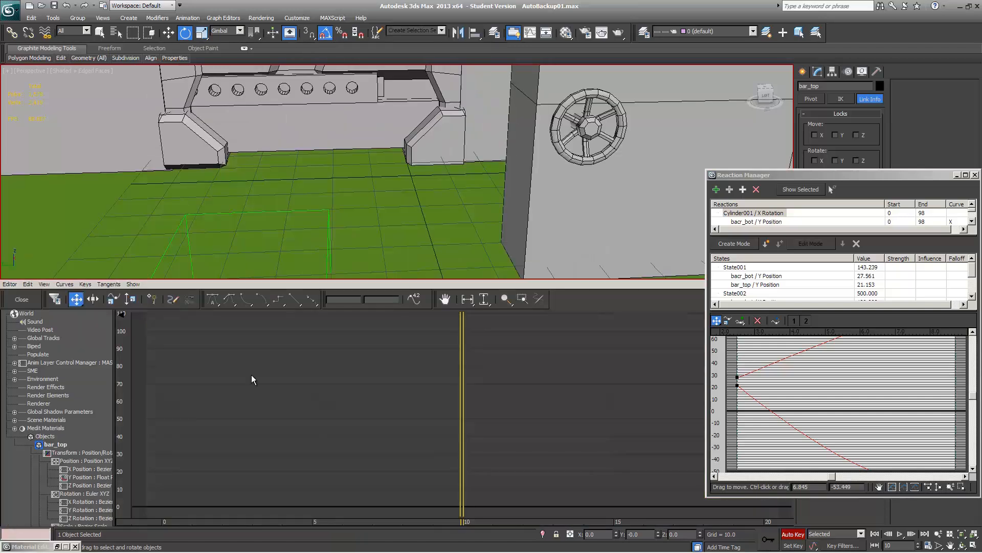
left_click_drag(840, 173, 657, 133)
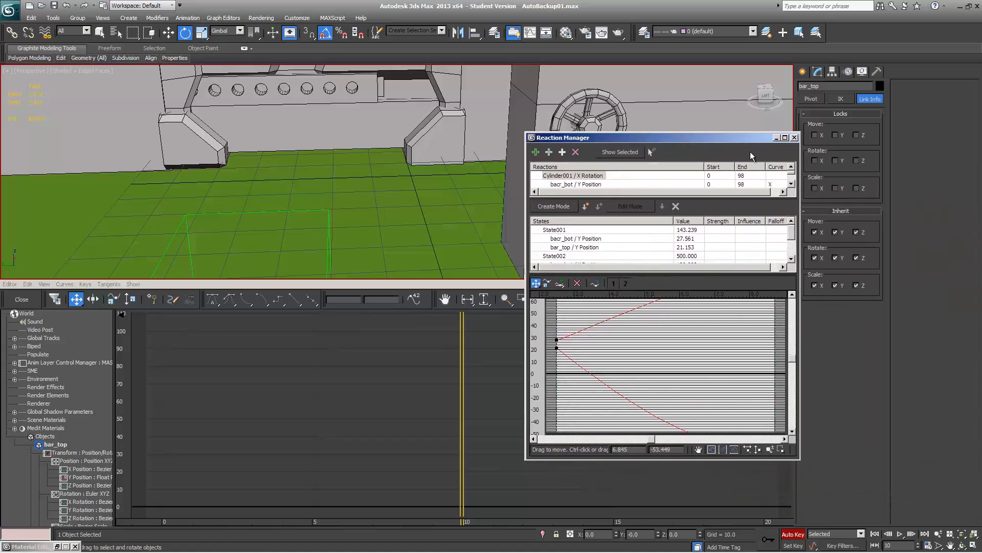
left_click(798, 134)
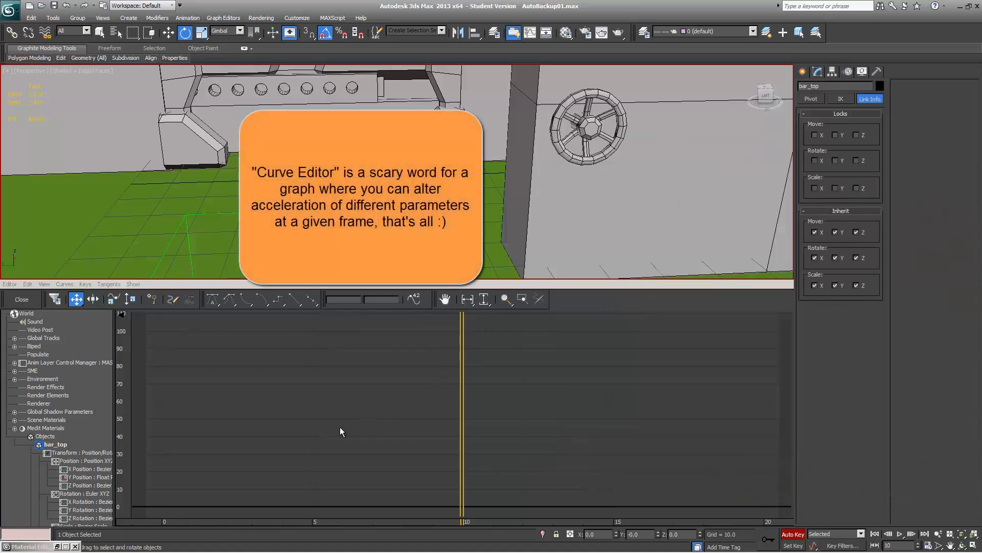
- Examine bar_top's position tracks in the curve editor, ending on the Y Position : Float Reaction curve
scroll(44, 408, "down", 5)
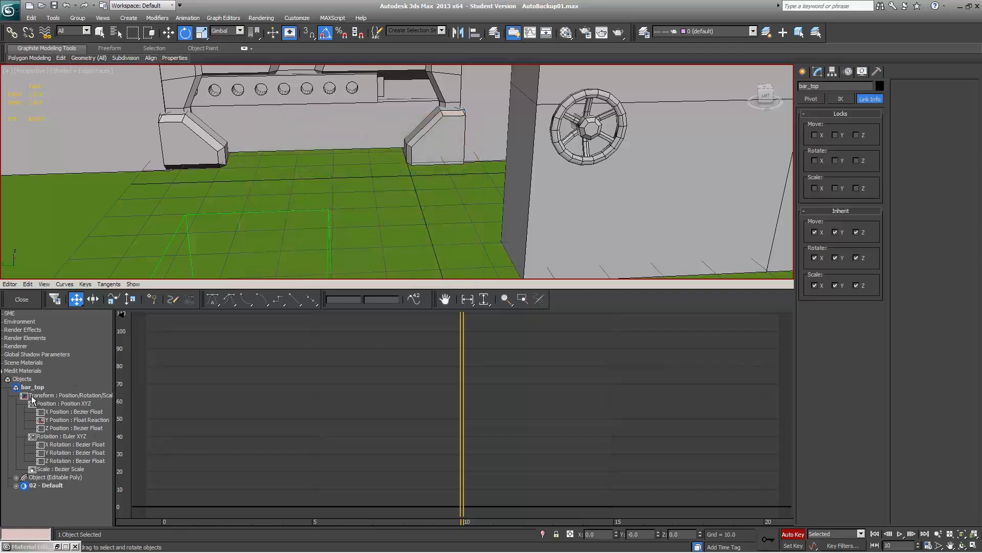
left_click(51, 396)
left_click(57, 403)
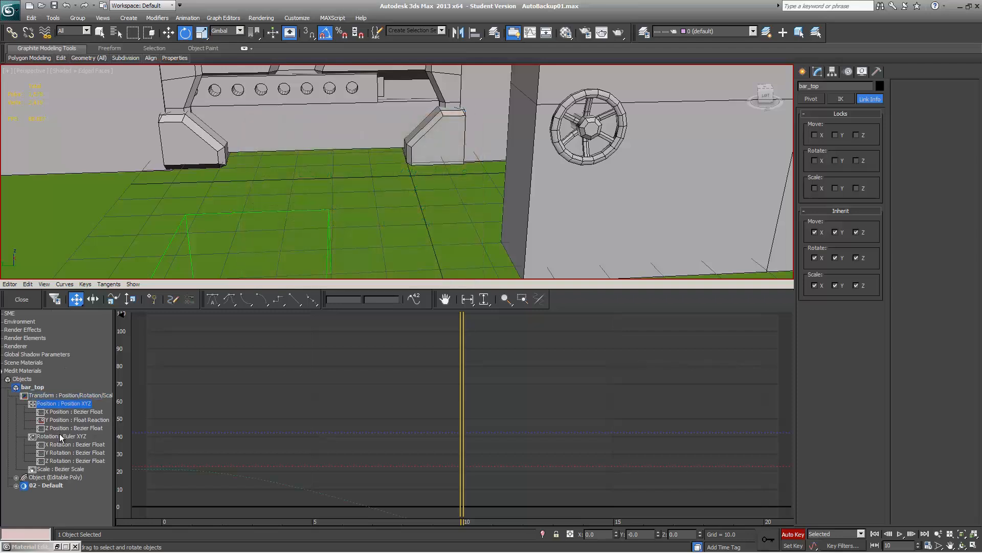
left_click(61, 404)
left_click(62, 420)
left_click(61, 412)
left_click(61, 430)
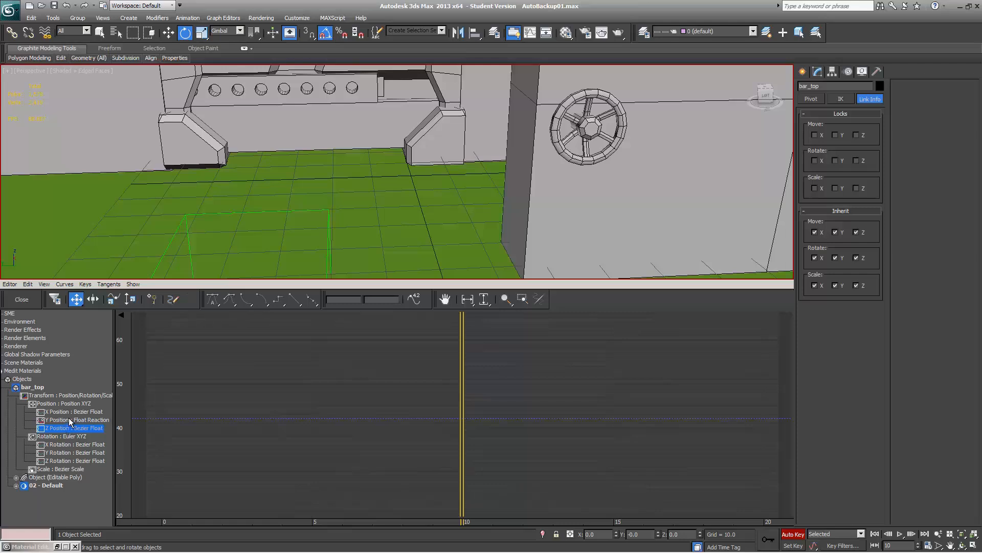
left_click(71, 420)
middle_click_drag(284, 497, 276, 384)
middle_click_drag(572, 477, 551, 448)
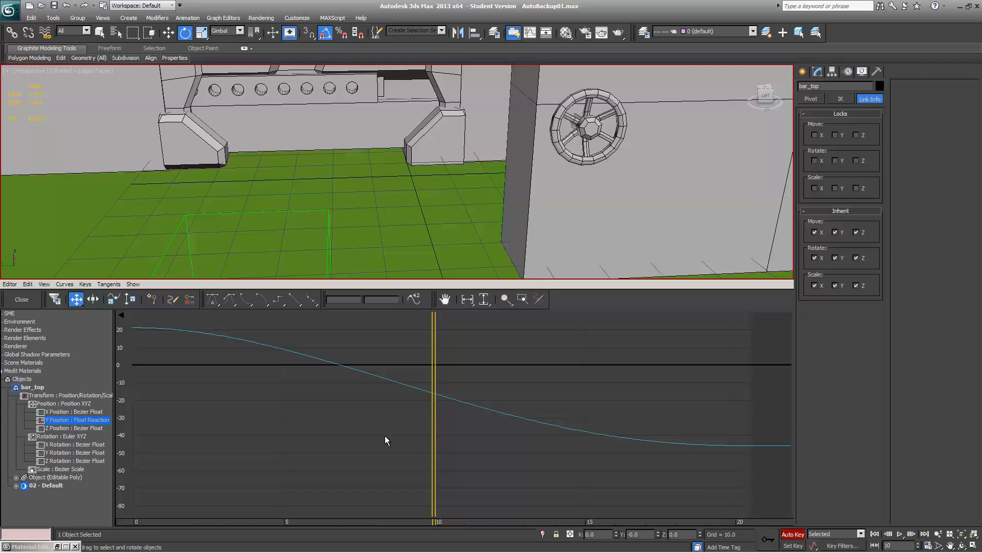
middle_click_drag(381, 397, 417, 412)
- Display bacr_bot's Y Position reaction curve and scrub to frame 20 to compare it with the bar's sliding
middle_click_drag(404, 157, 415, 268)
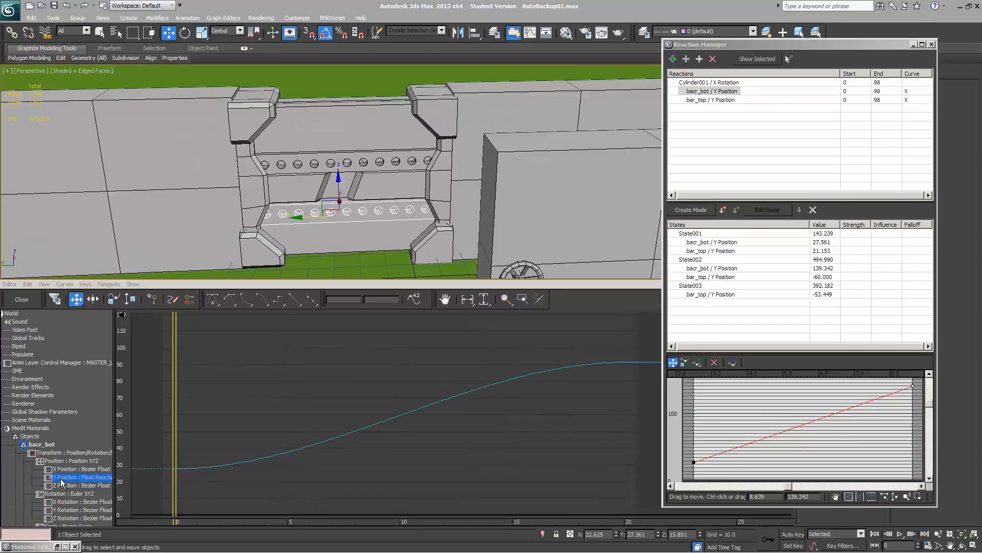
left_click(61, 479)
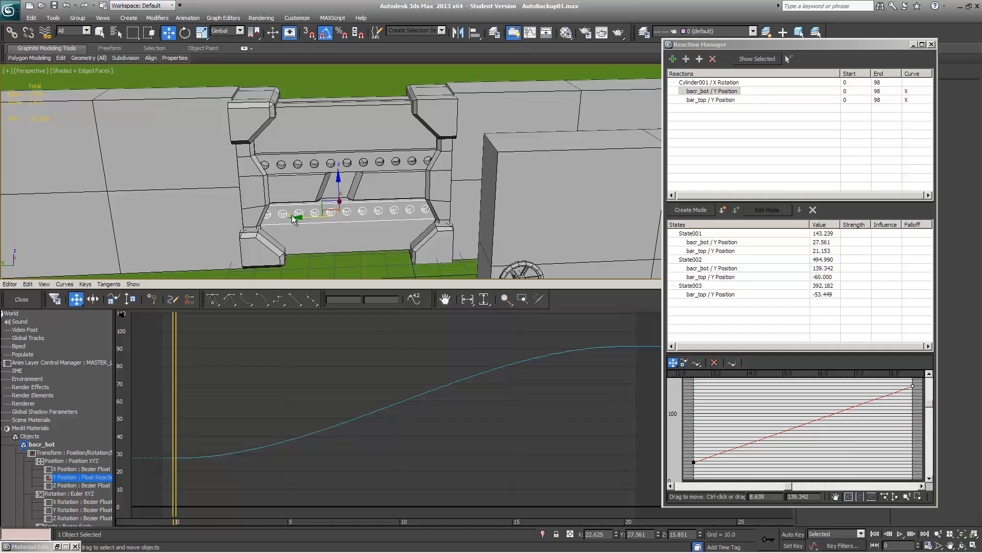
left_click_drag(175, 453, 623, 346)
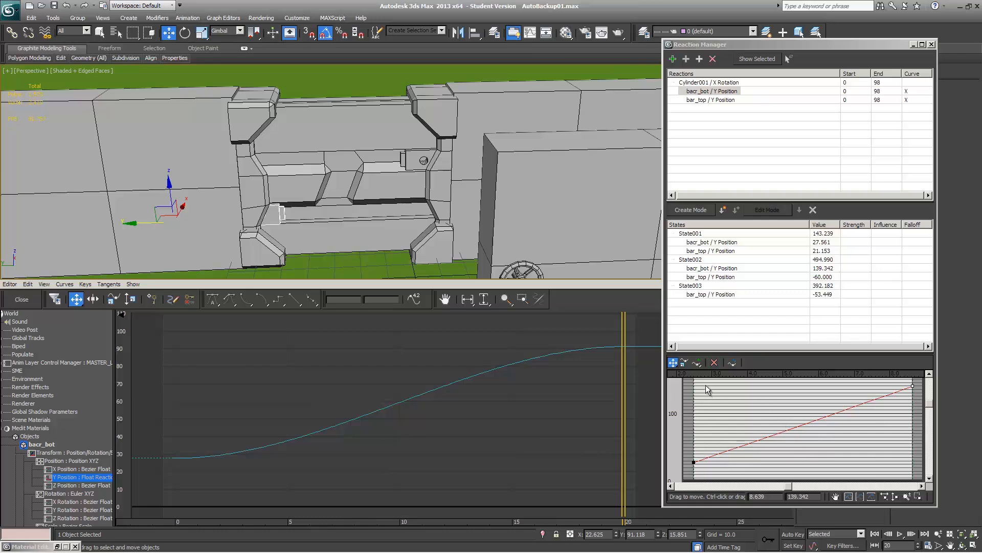
- Insert two control points on bacr_bot's reaction curve, at wheel rotations of about 237 and 367
left_click(697, 362)
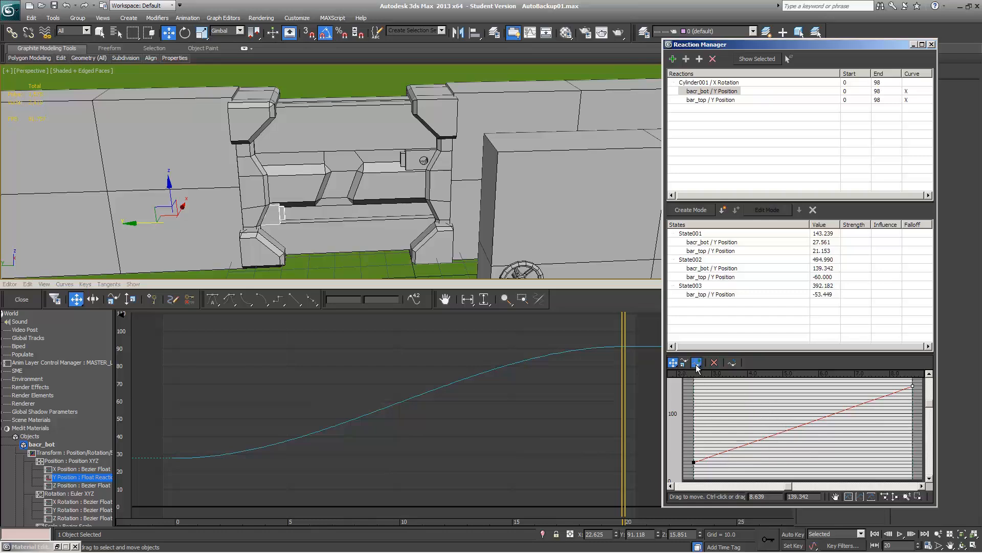
left_click(752, 441)
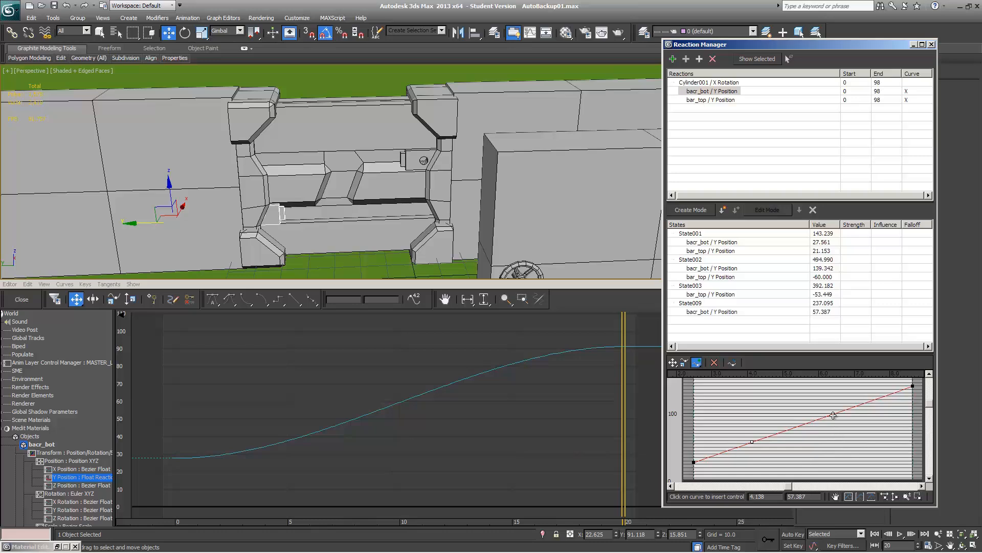
left_click(834, 415)
- Move bacr_bot's first inserted curve point to about 237.9 with value -17.1, and the second to about 312.8 with value 116
left_click(672, 362)
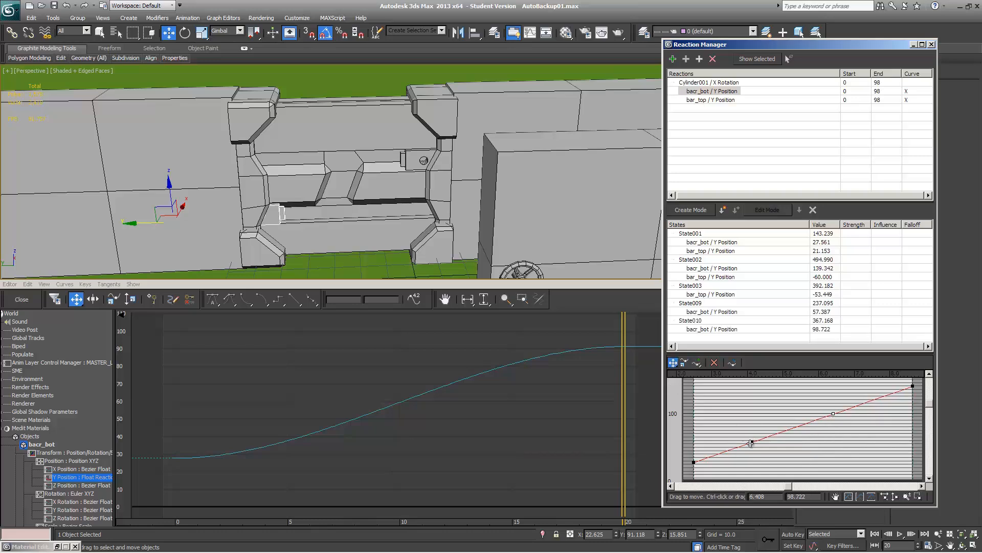
left_click_drag(751, 442, 754, 467)
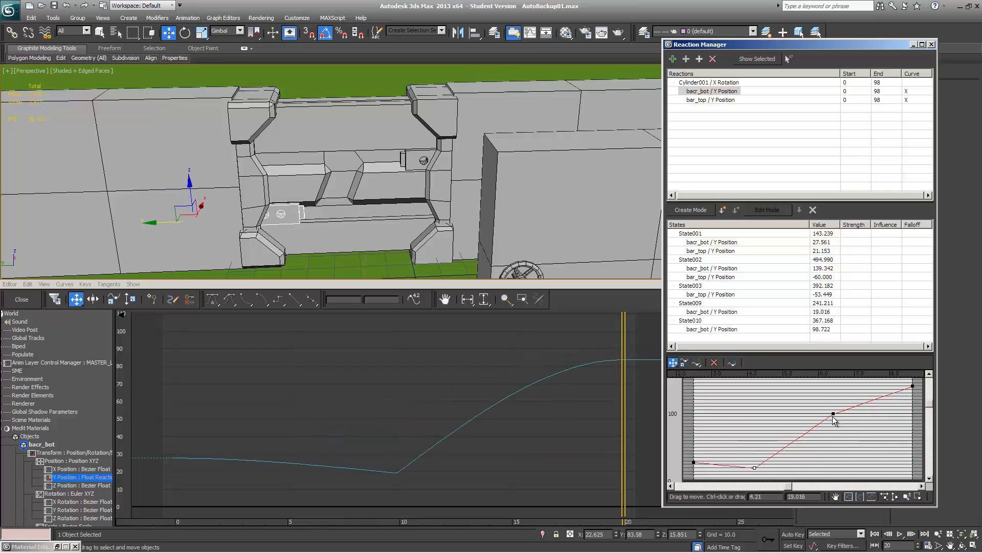
left_click_drag(829, 408, 801, 408)
middle_click_drag(570, 359, 512, 395)
left_click_drag(754, 468, 753, 494)
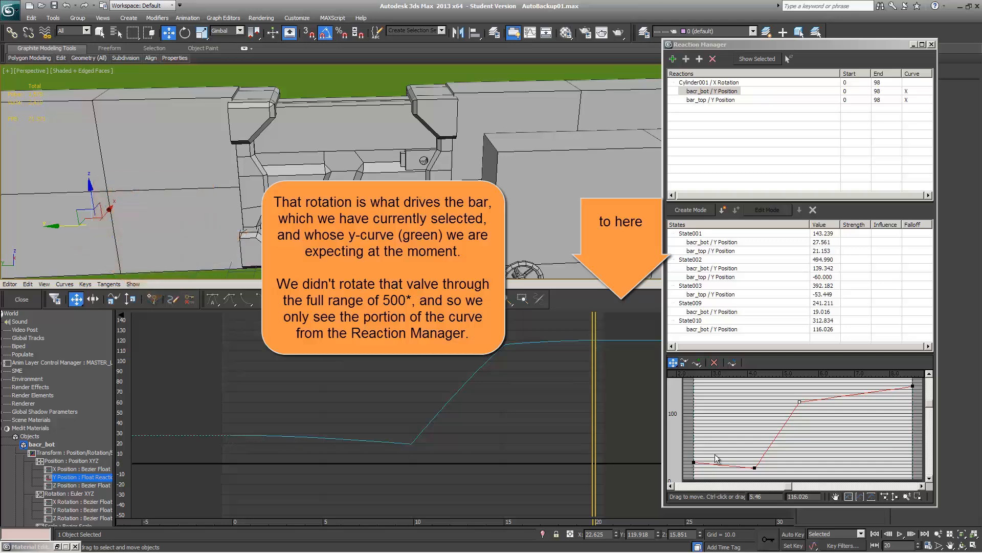
left_click_drag(754, 467, 754, 494)
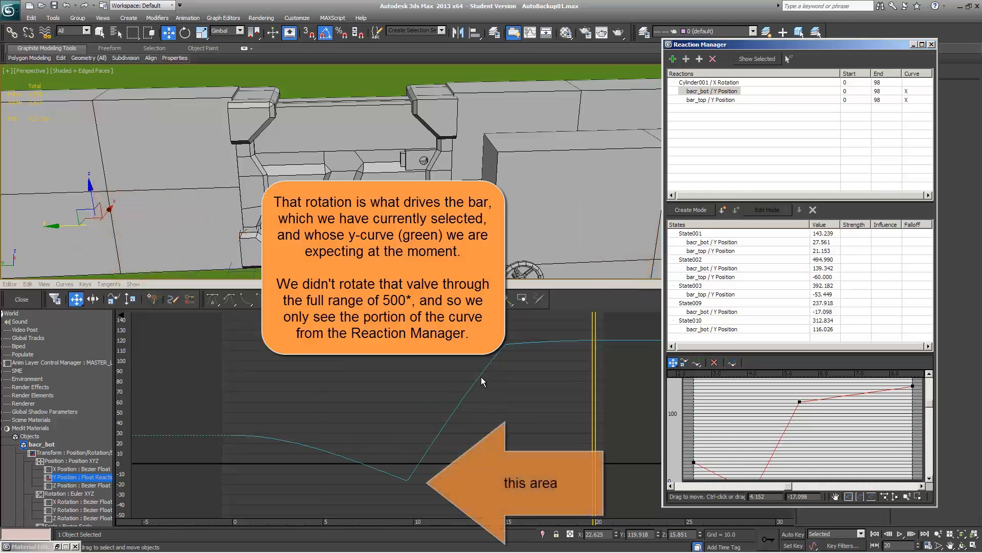
- Convert the lowest point of bacr_bot's reaction curve to Bezier-Smooth and lengthen its tangent handles
middle_click_drag(785, 415, 789, 395)
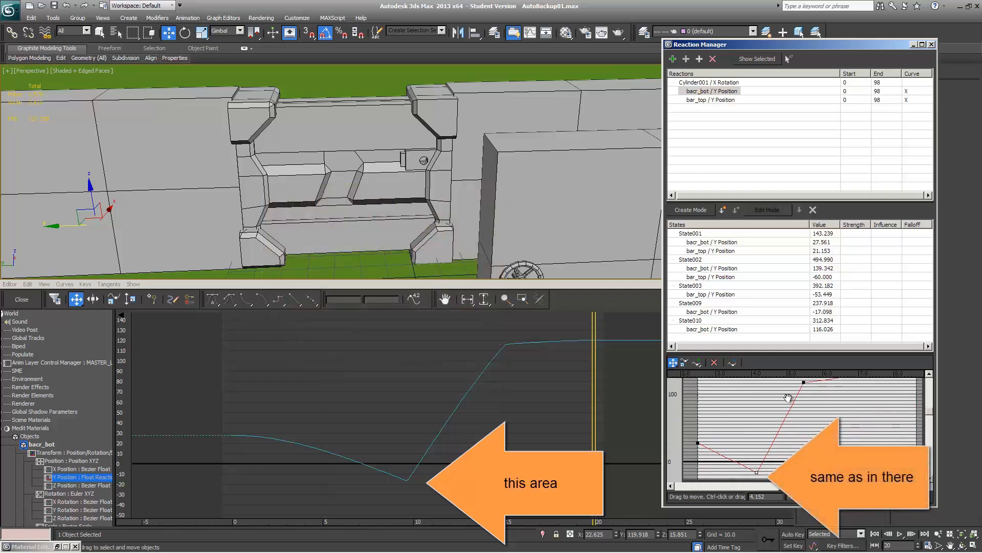
right_click(756, 472)
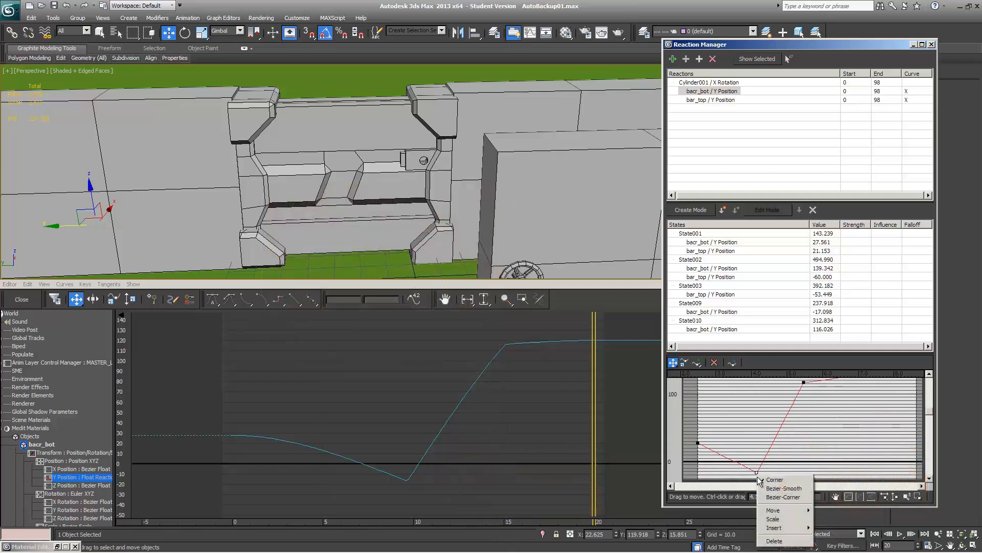
left_click(769, 489)
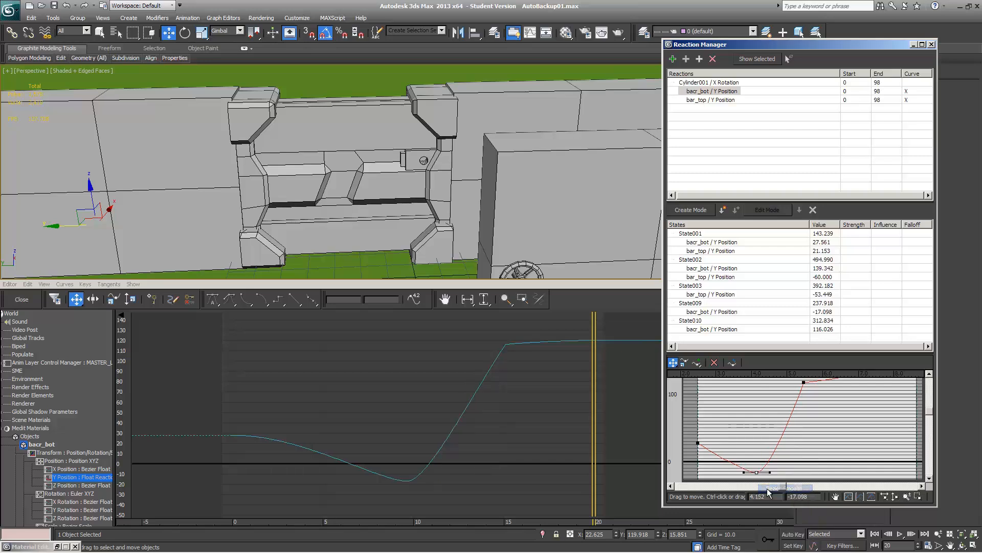
left_click_drag(771, 473, 779, 477)
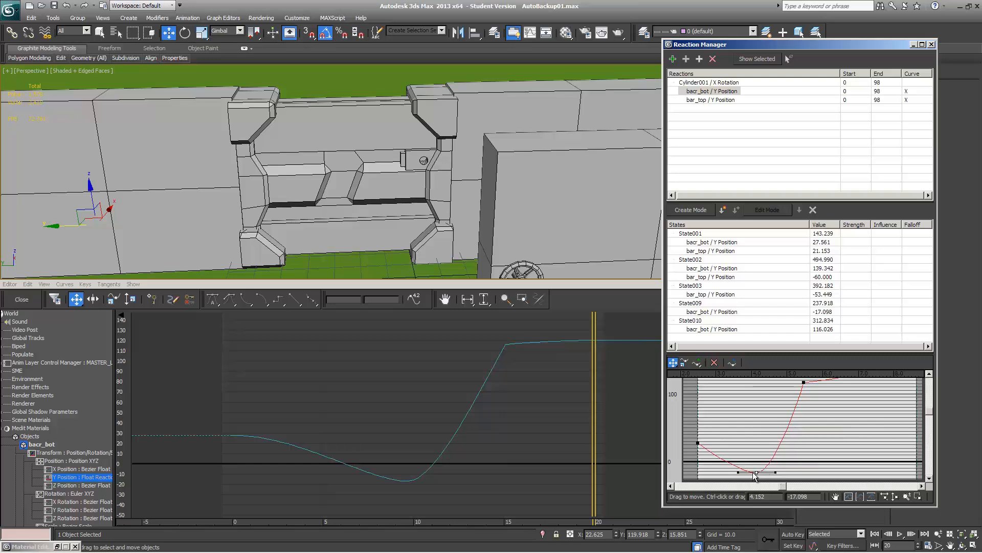
- Convert the lowest point to Bezier-Corner, flatten and lengthen its incoming handle, and angle its outgoing handle up towards the next point
right_click(755, 473)
left_click(773, 493)
left_click_drag(776, 472, 768, 436)
left_click_drag(738, 471, 722, 471)
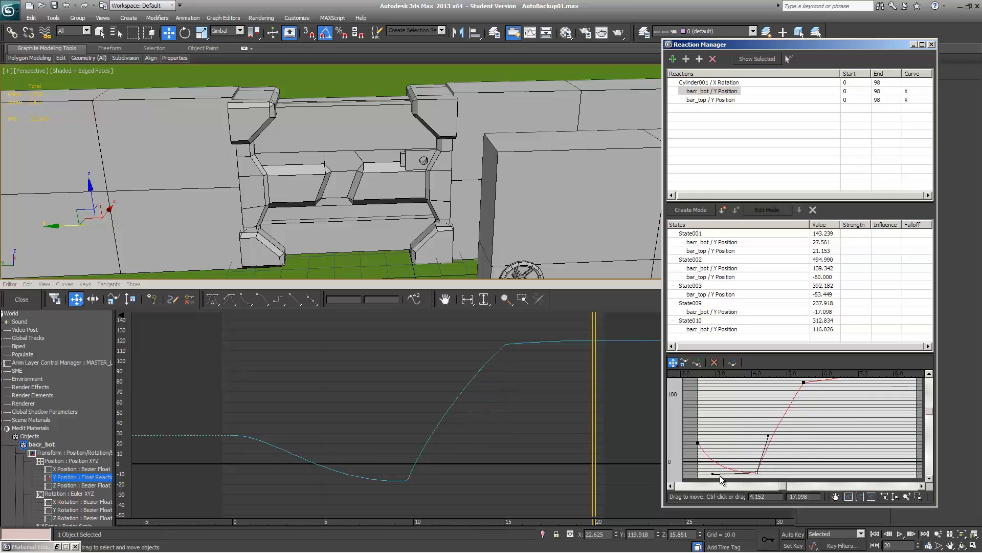
mouse_move(768, 435)
left_mouse_down()
mouse_move(778, 450)
mouse_move(783, 439)
left_mouse_up()
- Annotate the valve wheel and its turning direction in blue, and the bar's positive and negative sliding directions in red
middle_click_drag(454, 254, 472, 190)
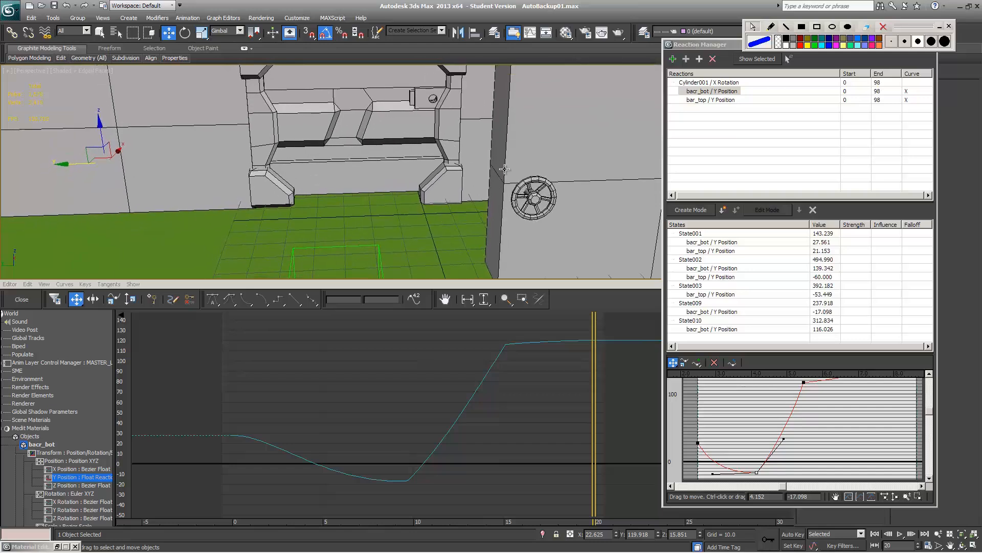
mouse_move(536, 201)
middle_mouse_down("alt")
mouse_move(533, 192)
mouse_move(529, 239)
middle_mouse_up("alt")
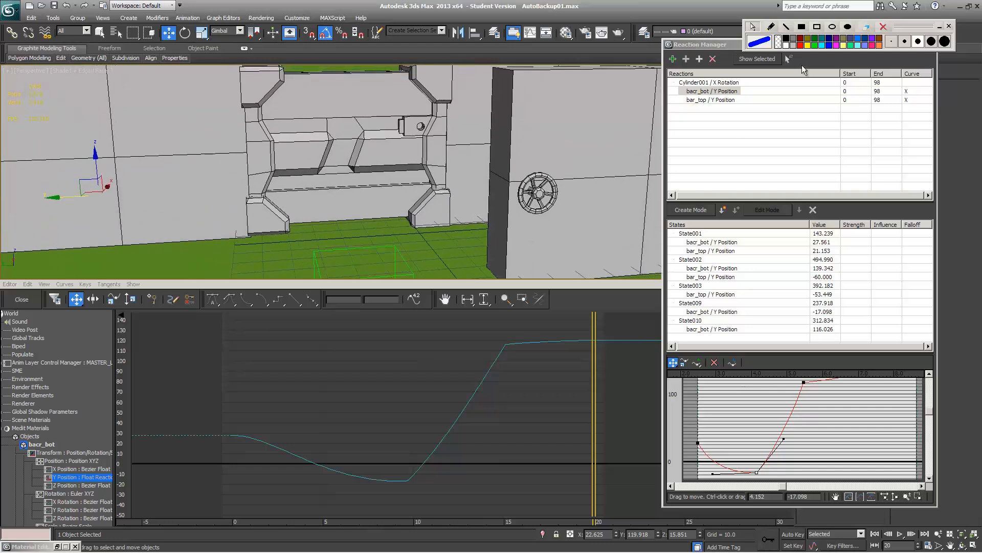
left_click(772, 28)
mouse_move(538, 165)
left_mouse_down()
mouse_move(548, 124)
mouse_move(546, 161)
mouse_move(562, 151)
left_mouse_up()
mouse_move(566, 180)
left_mouse_down()
mouse_move(513, 209)
mouse_move(507, 195)
mouse_move(498, 221)
left_mouse_up()
key("r")
left_click_drag(147, 185, 284, 177)
mouse_move(165, 201)
left_mouse_down()
mouse_move(144, 185)
mouse_move(172, 170)
left_mouse_up()
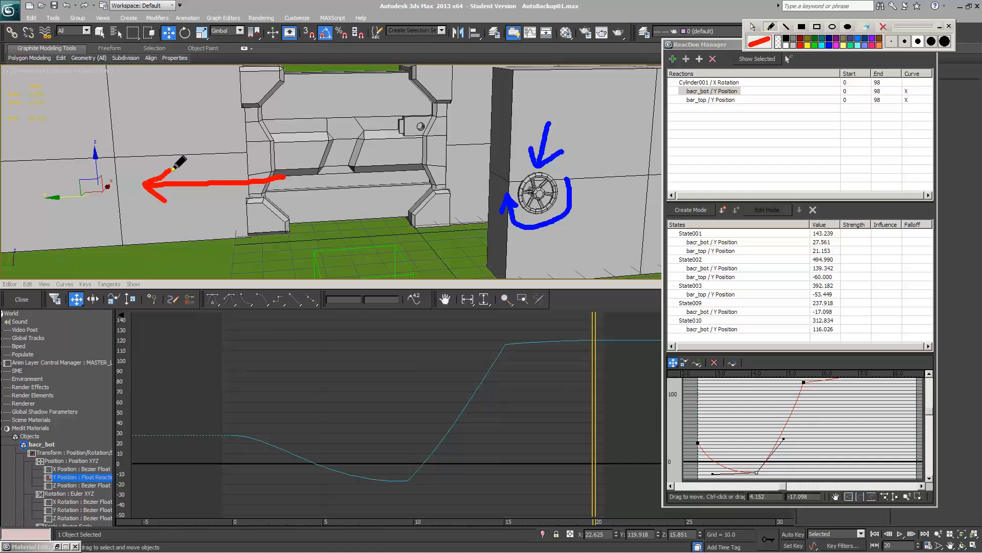
mouse_move(142, 223)
left_mouse_down()
mouse_move(169, 222)
mouse_move(154, 236)
mouse_move(197, 249)
mouse_move(294, 248)
mouse_move(280, 236)
left_mouse_up()
left_click_drag(203, 265, 228, 264)
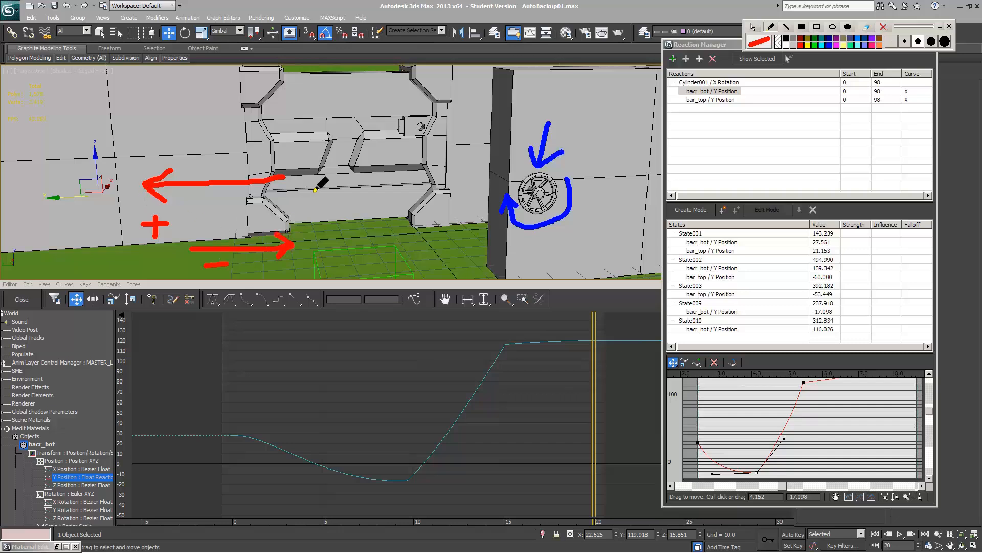
- Mark the Cylinder001 / X Rotation driver, both driven Y Position entries and the top bar in the viewport with the annotation pen
left_click_drag(650, 105, 667, 84)
left_click(799, 45)
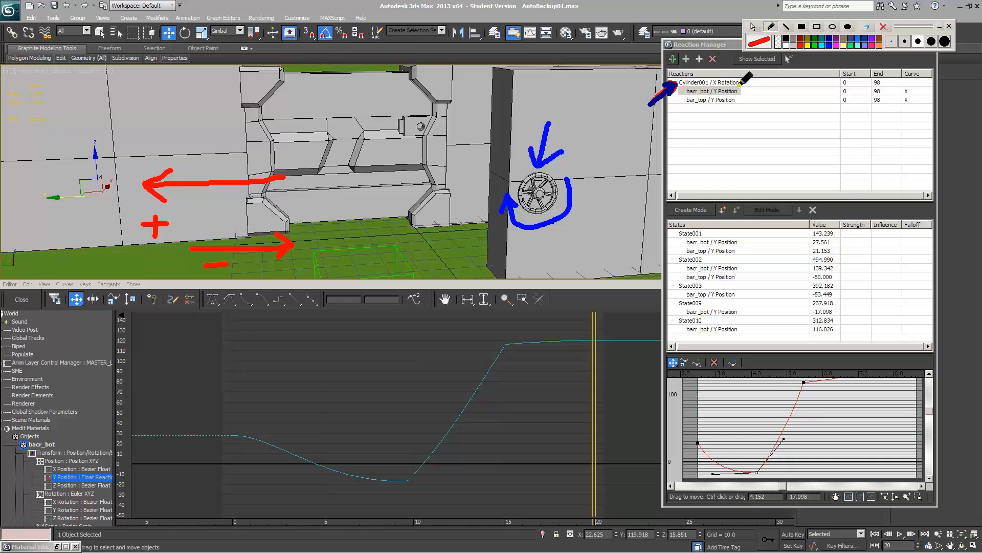
mouse_move(750, 87)
left_mouse_down()
mouse_move(766, 87)
mouse_move(750, 86)
mouse_move(758, 94)
left_mouse_up()
left_click_drag(429, 88, 436, 100)
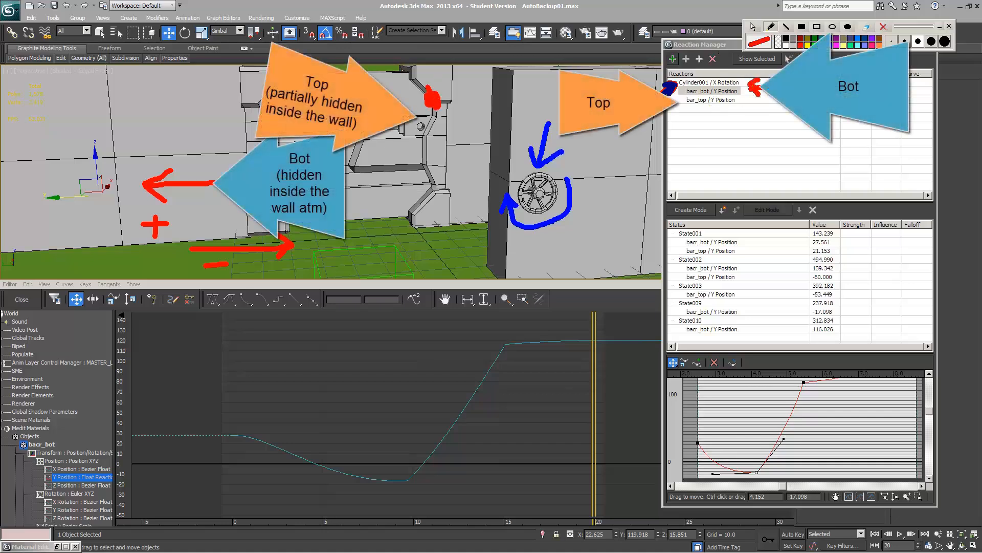
left_click_drag(766, 102, 743, 100)
left_click_drag(743, 100, 753, 106)
- Circle the wheel rotations of State001 and State002 in blue and mark both bars' position values in red
left_click(830, 47)
mouse_move(828, 225)
left_mouse_down()
mouse_move(824, 239)
mouse_move(843, 236)
mouse_move(837, 224)
left_mouse_up()
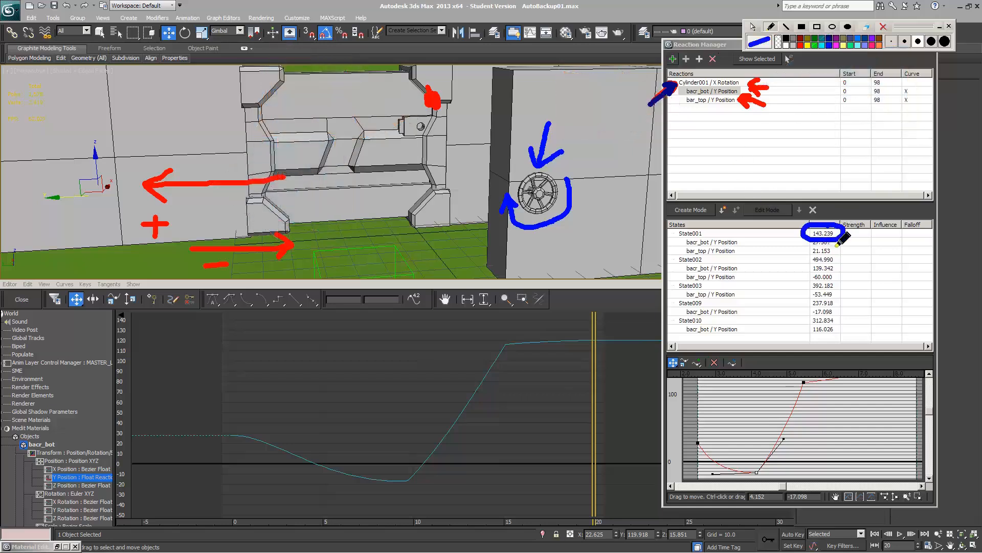
left_click(801, 44)
left_click_drag(843, 242, 856, 252)
left_click(843, 45)
mouse_move(839, 254)
left_mouse_down()
mouse_move(810, 264)
mouse_move(846, 263)
mouse_move(814, 252)
mouse_move(857, 267)
mouse_move(855, 277)
left_mouse_up()
left_click(798, 39)
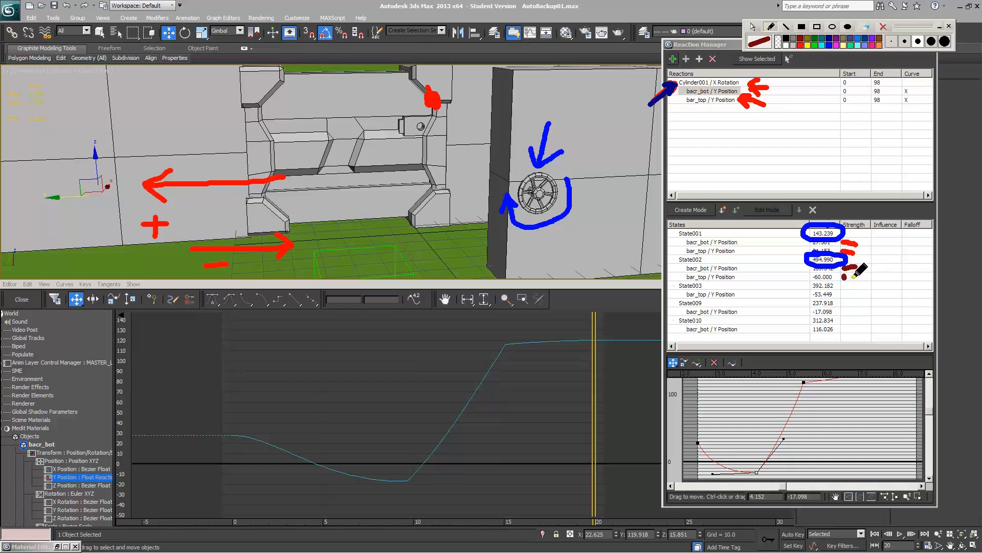
- Mark the values of State003, State009 and State010 in blue and point a red arrow at State010's bacr_bot position
left_click(829, 45)
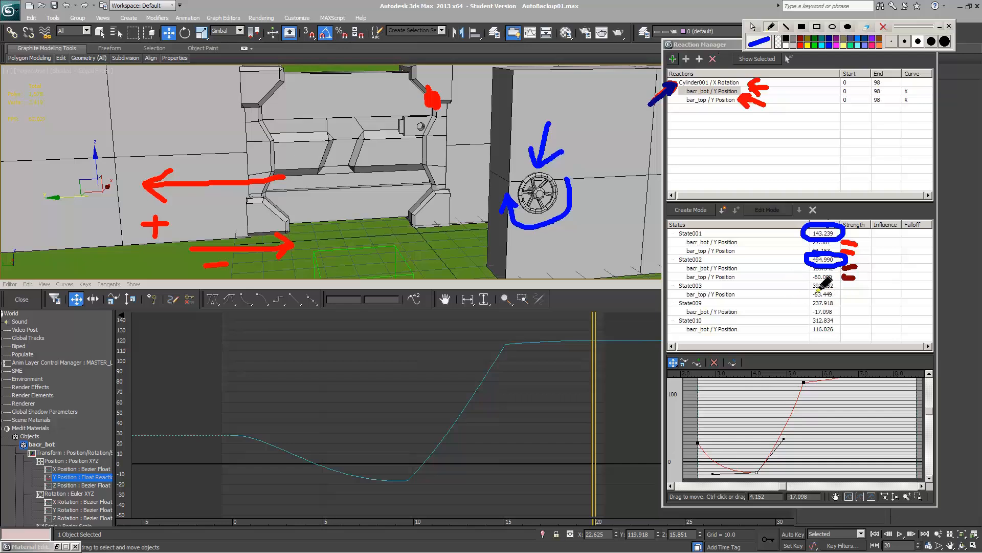
mouse_move(828, 282)
left_mouse_down()
mouse_move(854, 289)
mouse_move(832, 279)
mouse_move(817, 310)
mouse_move(825, 296)
left_mouse_up()
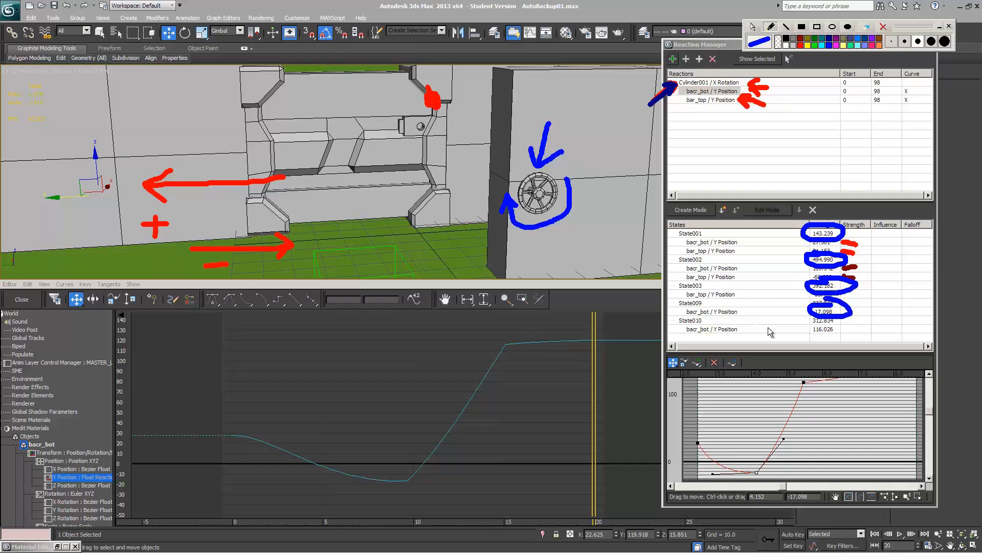
mouse_move(818, 324)
left_mouse_down()
mouse_move(807, 306)
mouse_move(852, 333)
mouse_move(839, 339)
left_mouse_up()
left_click(801, 45)
left_click_drag(834, 334, 838, 328)
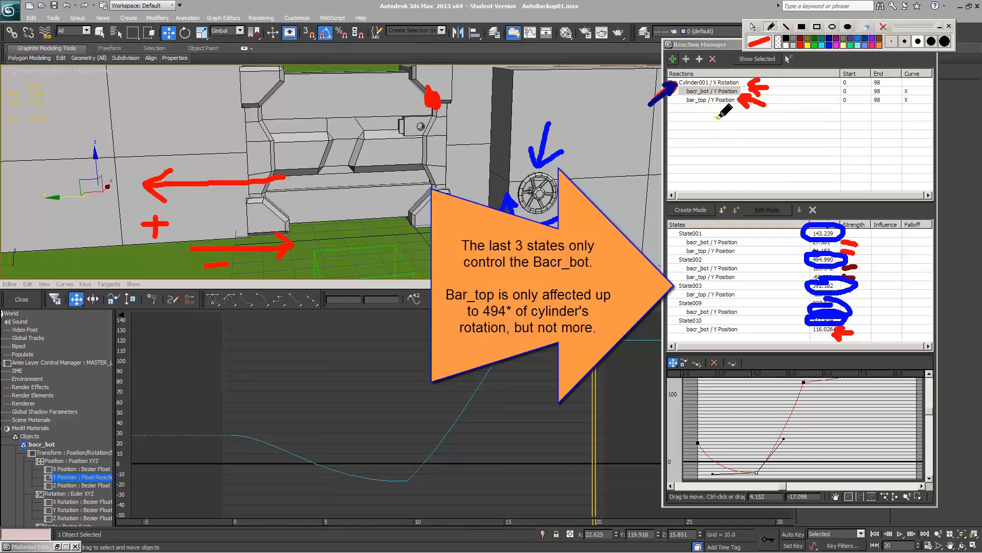
- Point annotation arrows at the bar_top reaction and its Cylinder001 driver, and clear all the drawn annotations
left_click_drag(717, 121, 717, 104)
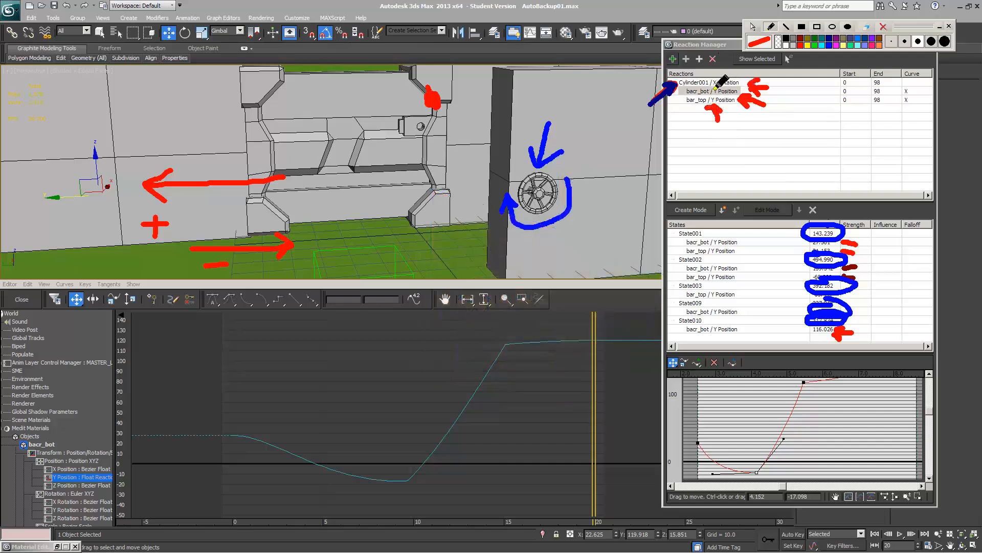
left_click(828, 45)
left_click_drag(716, 67, 713, 76)
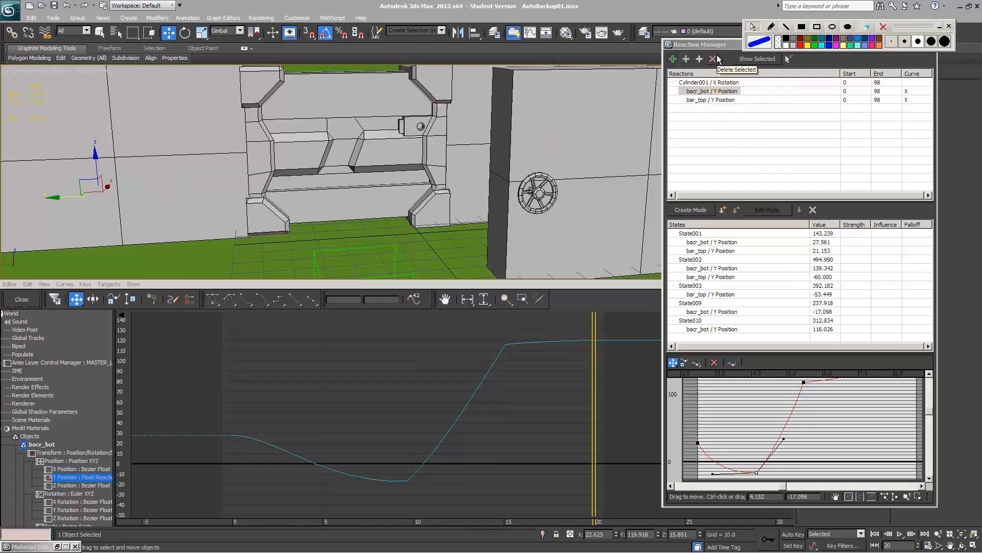
- Close the curve editor, select the valve wheel and scrub the timeline from frame 0 to 20 to review its rotation
left_click(21, 300)
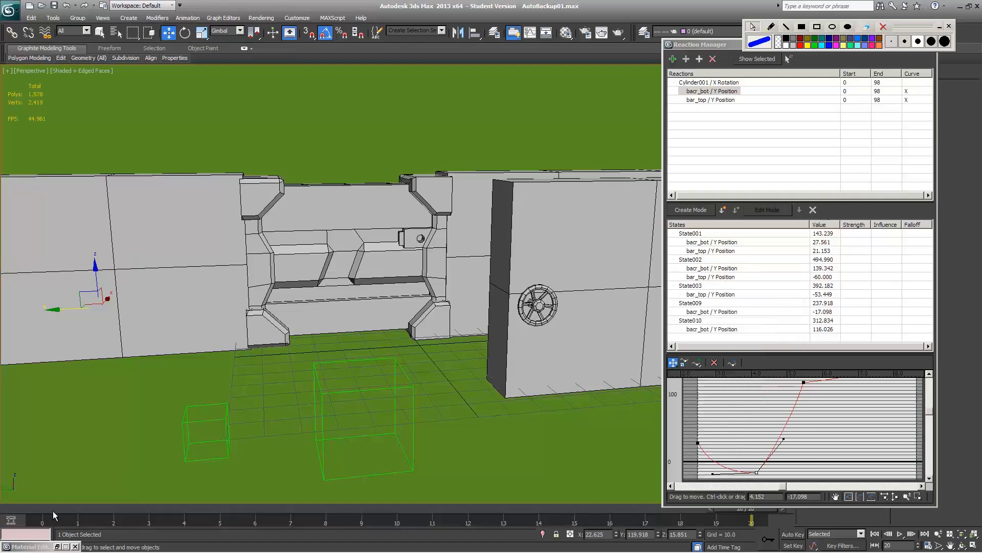
left_click(536, 305)
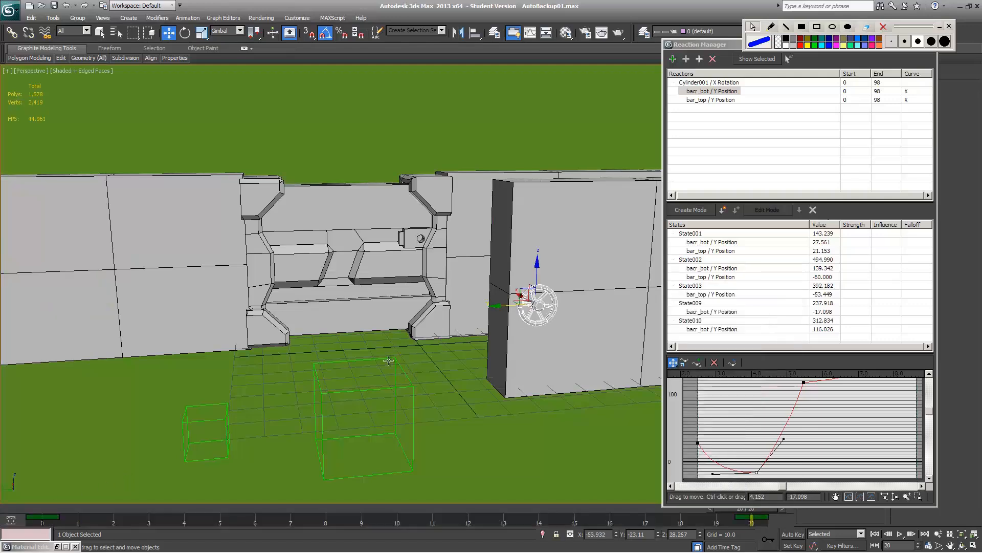
scroll(388, 360, "up", 3)
scroll(542, 333, "down", 3)
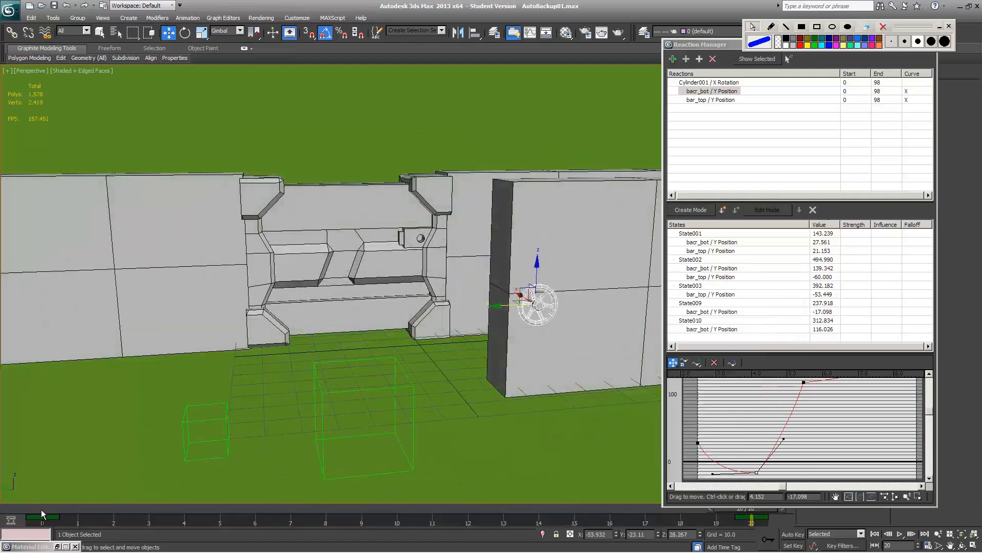
left_click_drag(41, 509, 751, 517)
key("w")
- Reopen the curve editor and compare the wheel's rotation curve with the Y Position curves of bar_top and bacr_bot
left_click(19, 526)
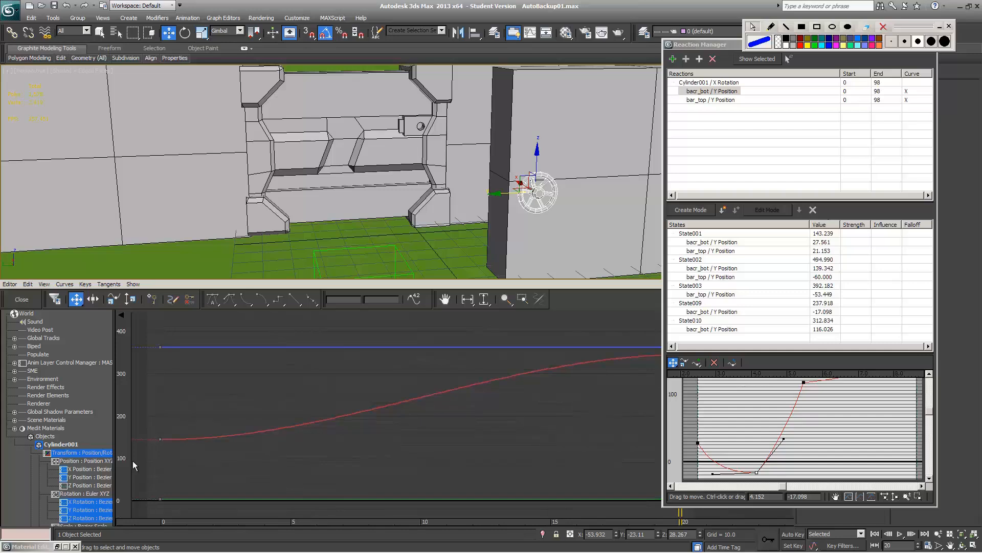
left_click(408, 126)
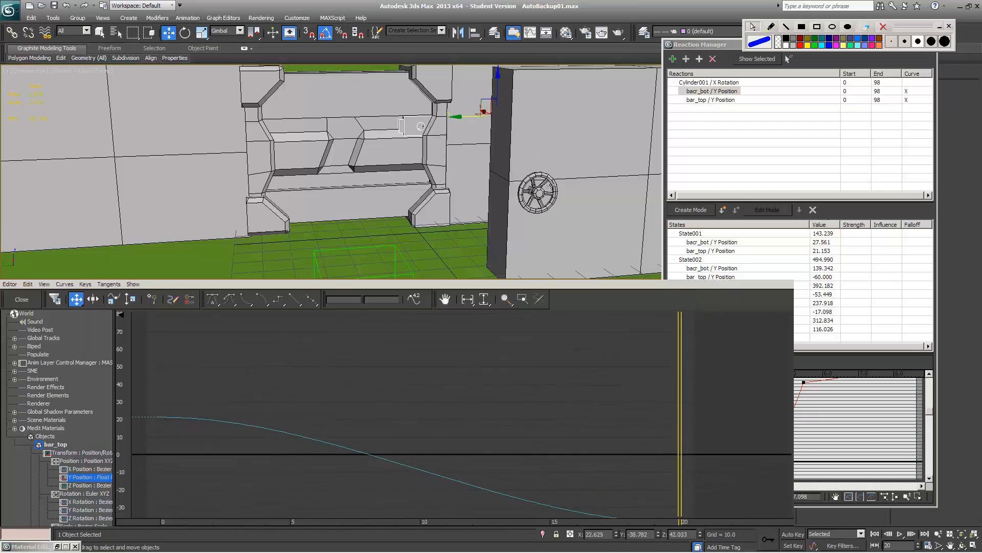
middle_click_drag(441, 402, 471, 349)
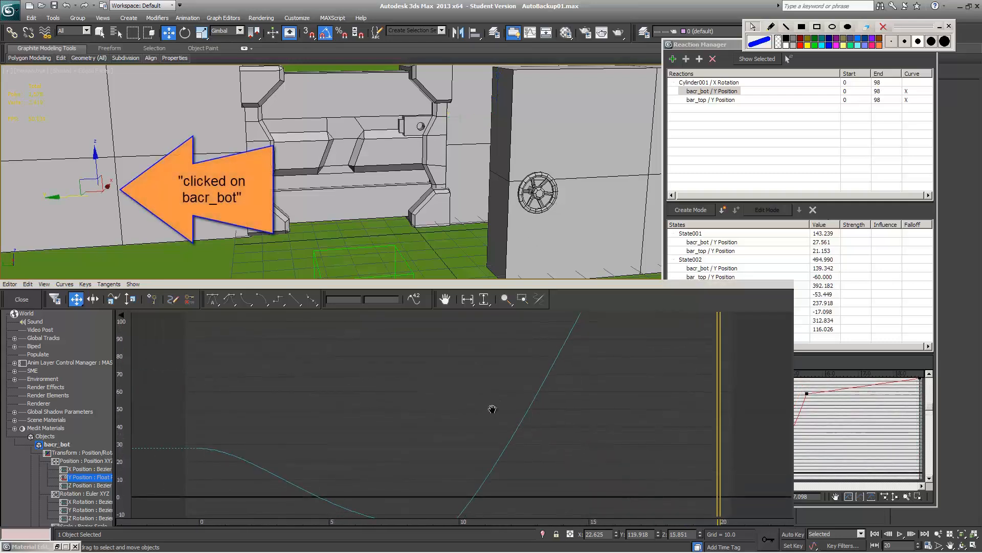
middle_click_drag(493, 408, 489, 385)
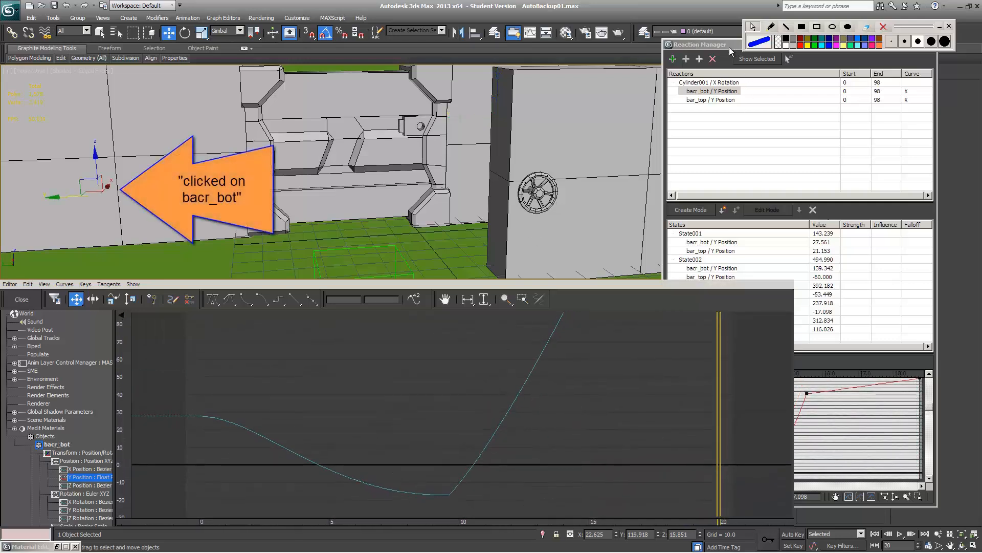
- Shrink and reposition the Reaction Manager to uncover the curve editor, and check the hidden bottom bar in wireframe display
left_click_drag(708, 48, 729, 47)
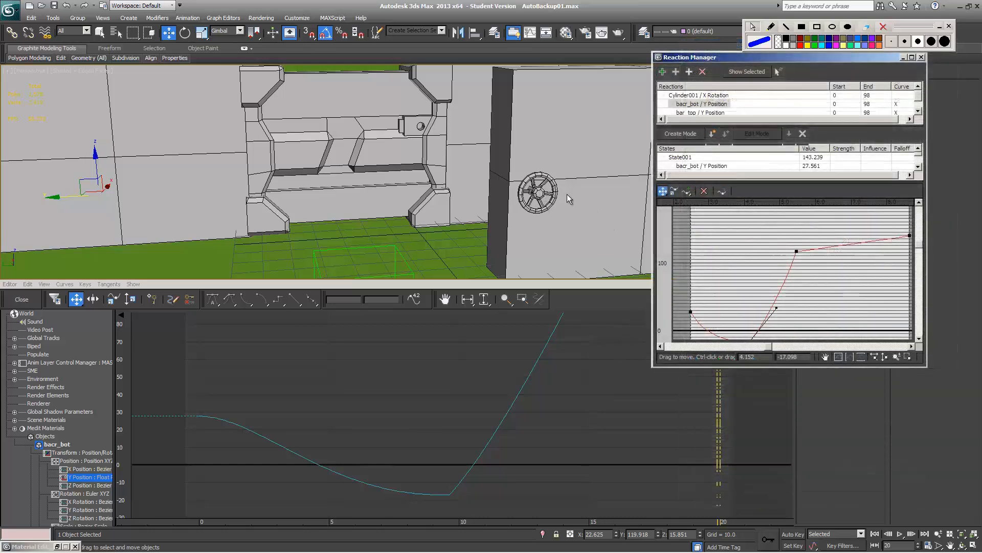
middle_click_drag(813, 251, 807, 241)
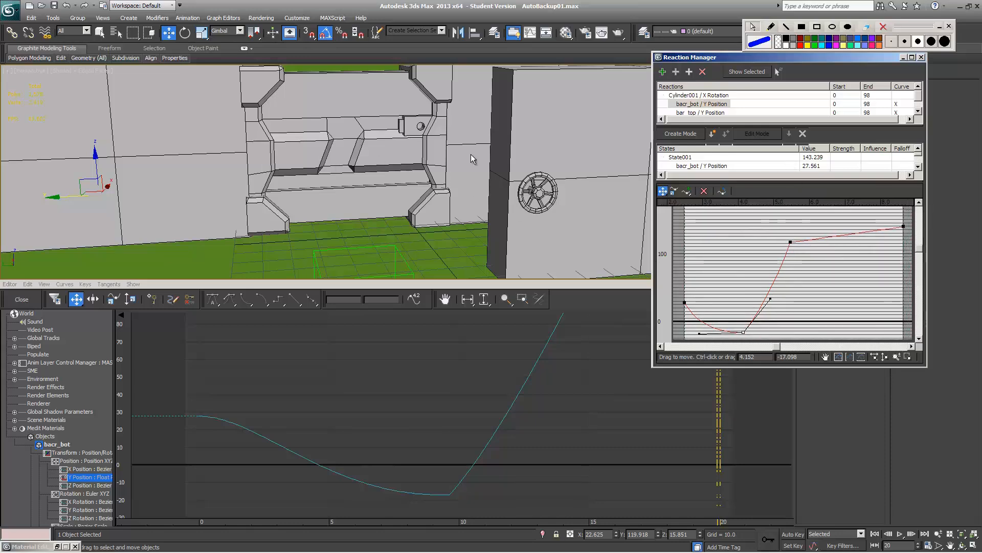
middle_click_drag(556, 388, 513, 384)
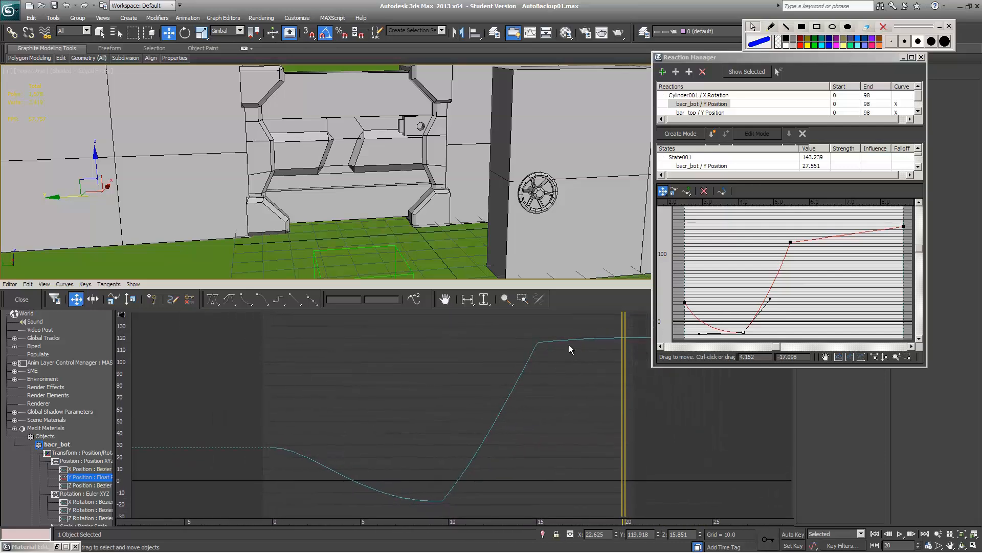
key("F3")
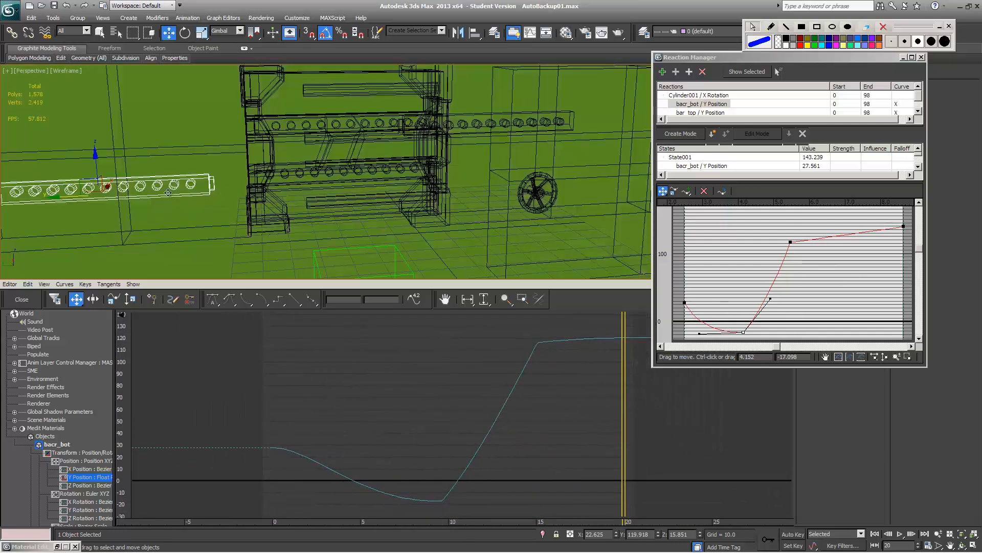
key("F3")
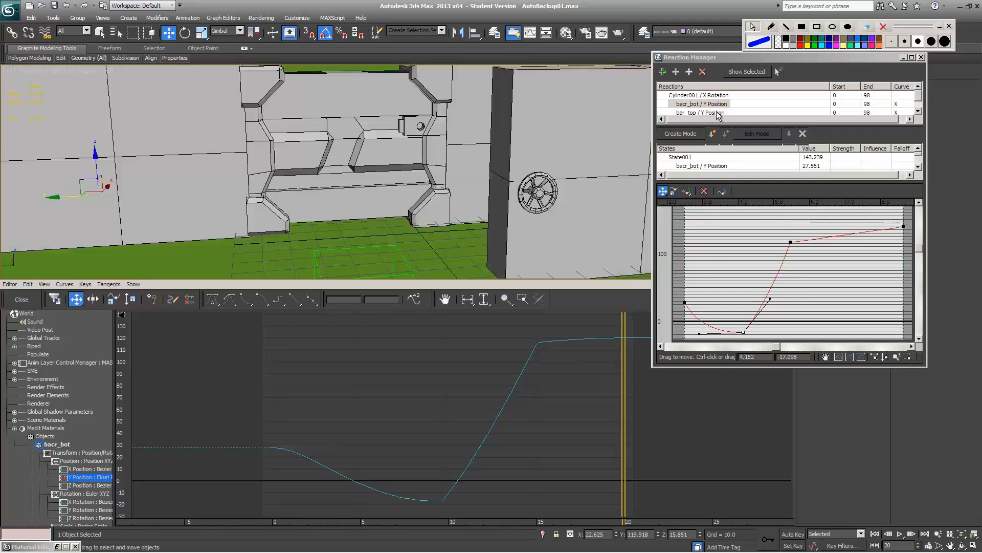
- Straighten the incoming handle of bacr_bot's lowest reaction curve point and flatten its outgoing handle into a gradual, accelerating rise
left_click(688, 104)
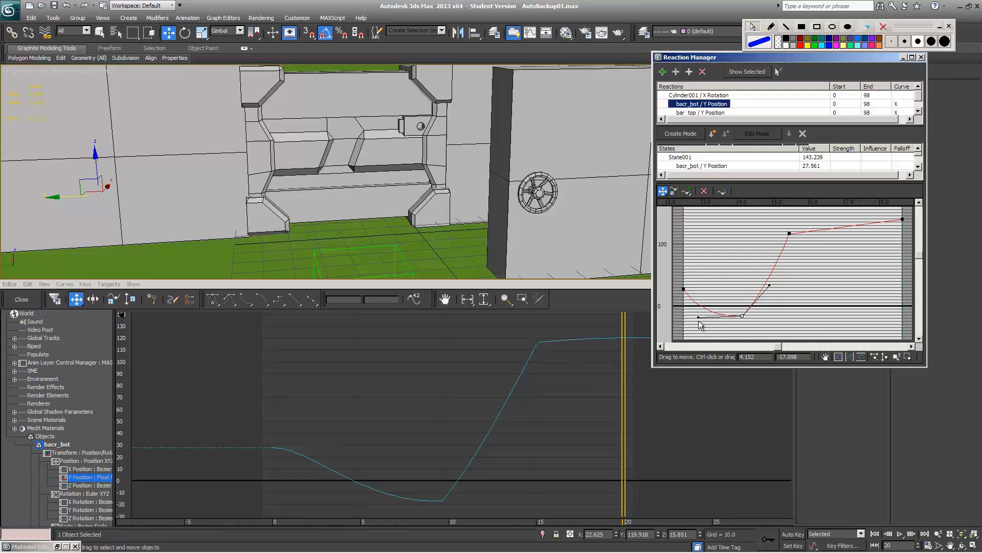
left_click_drag(699, 317, 707, 300)
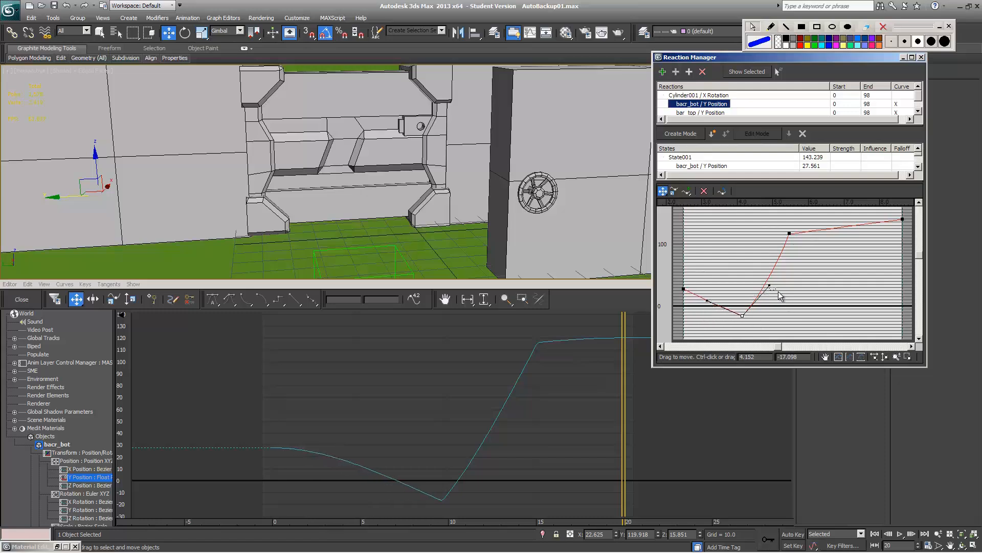
left_click_drag(778, 291, 790, 305)
left_click(743, 315)
- Examine bacr_bot's Y Position : Float Reaction track in the curve editor and select the first point of its reaction curve
left_click(79, 477)
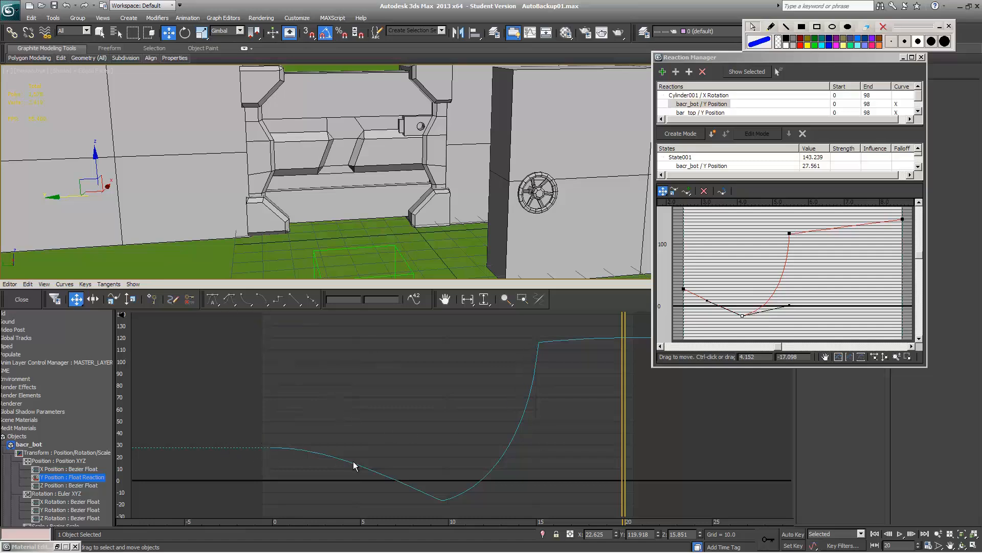
left_click(87, 478)
middle_click_drag(360, 468, 353, 438)
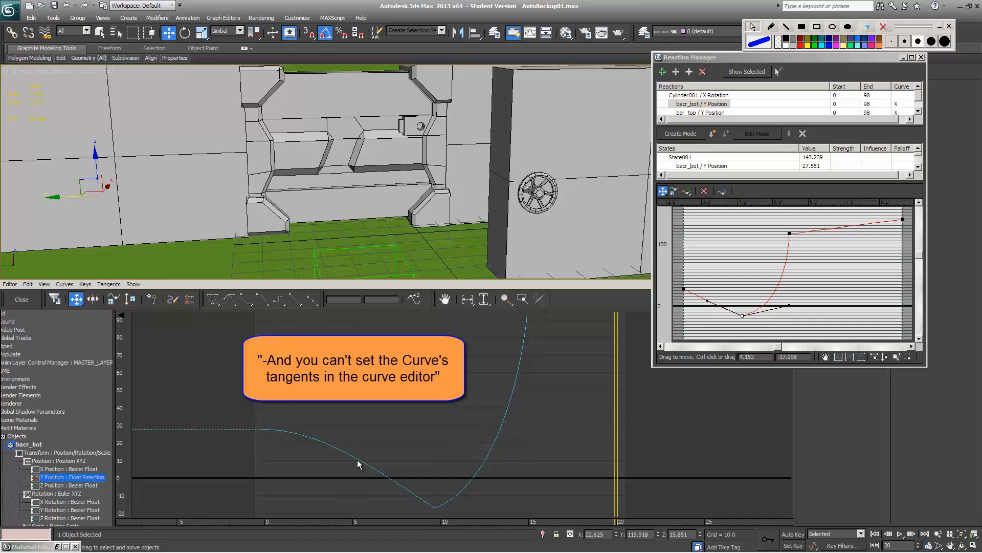
left_click(683, 288)
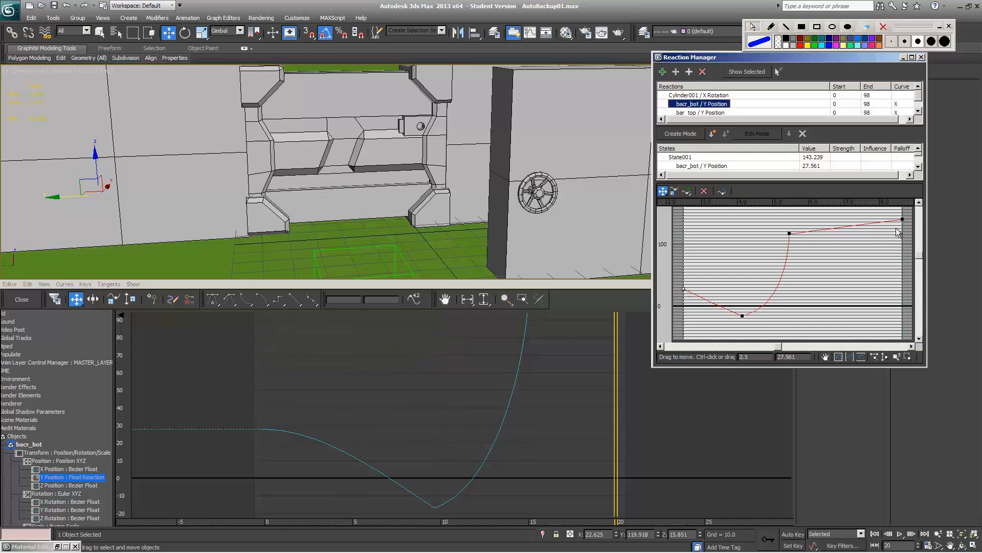
- Convert the first point of bacr_bot's reaction curve to Bezier-Corner and bend the descent to the lowest point into a sagging curve
right_click(684, 287)
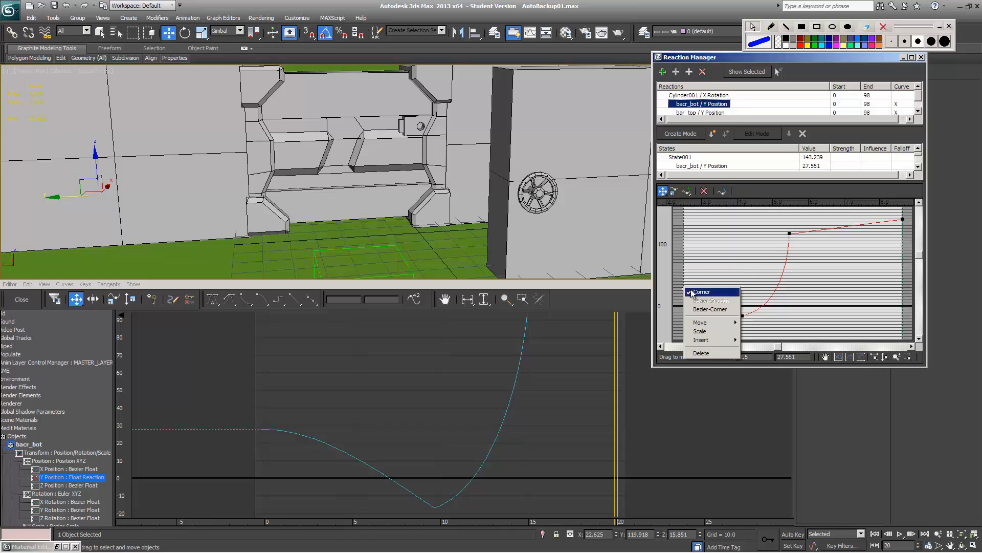
left_click(718, 311)
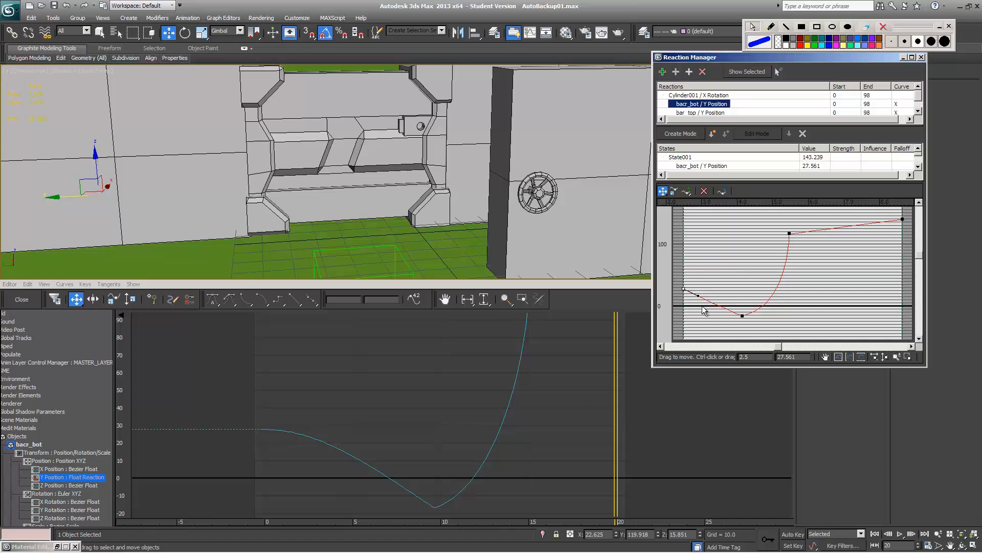
key("ctrl+z")
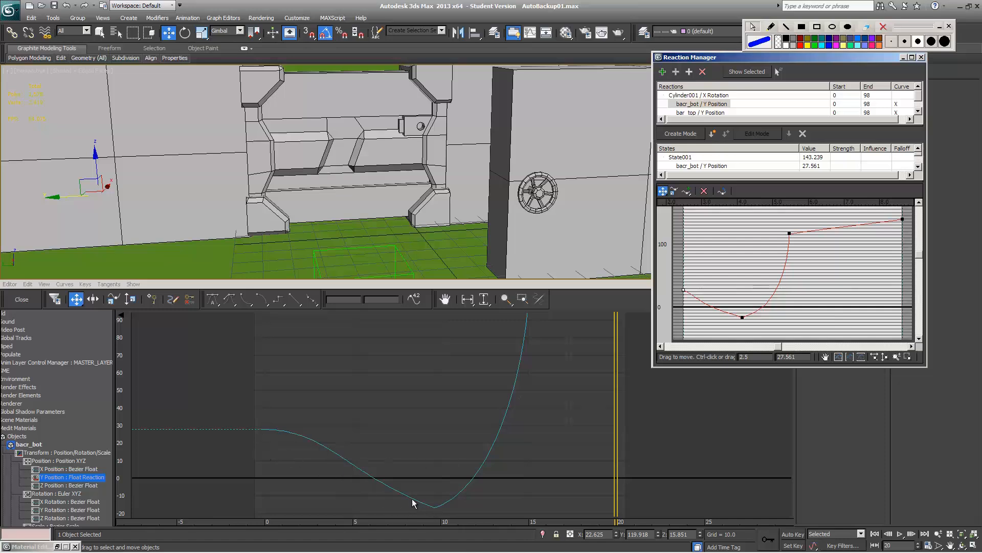
mouse_move(570, 352)
middle_mouse_down()
mouse_move(542, 373)
mouse_move(556, 355)
middle_mouse_up()
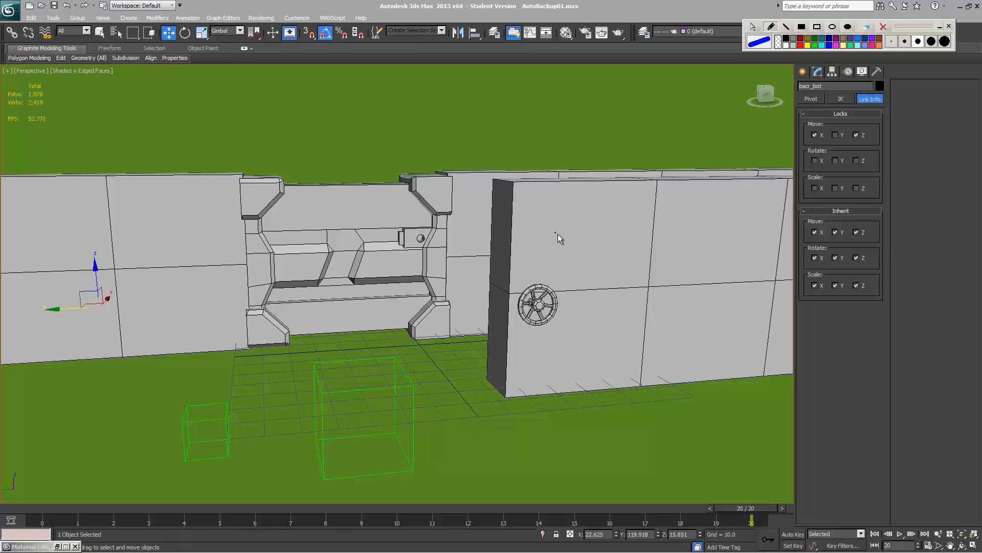
- Write temporary viewport notes listing wire parameters with no boundaries, Reaction Manager with boundaries, and Custom Attribute, and clear them
mouse_move(440, 106)
left_mouse_down()
mouse_move(443, 143)
mouse_move(462, 156)
left_mouse_up()
mouse_move(494, 117)
left_mouse_down()
mouse_move(508, 132)
mouse_move(575, 96)
mouse_move(649, 101)
mouse_move(513, 172)
left_mouse_up()
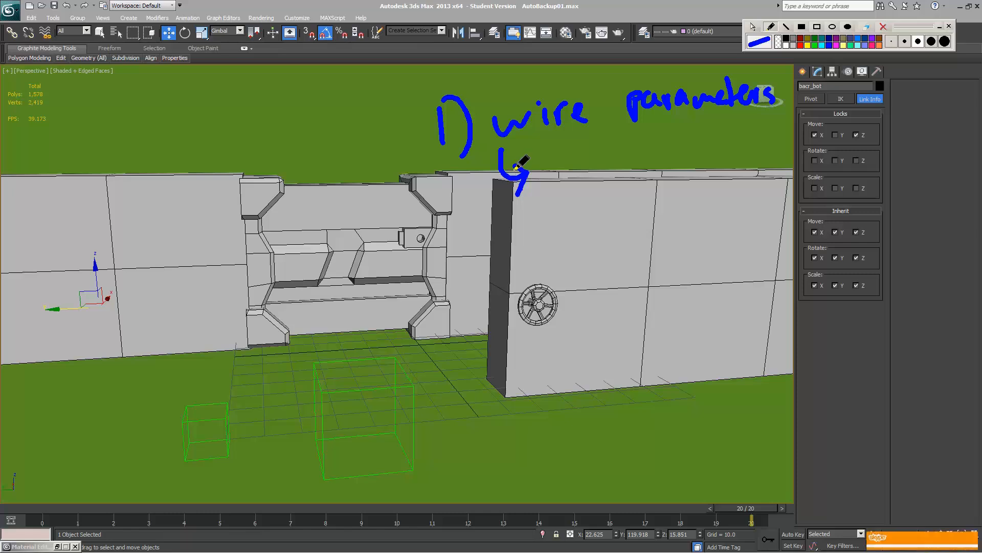
mouse_move(535, 184)
left_mouse_down()
mouse_move(548, 160)
mouse_move(730, 143)
mouse_move(788, 123)
mouse_move(798, 136)
left_mouse_up()
left_click_drag(436, 241, 467, 265)
left_click_drag(453, 217, 488, 279)
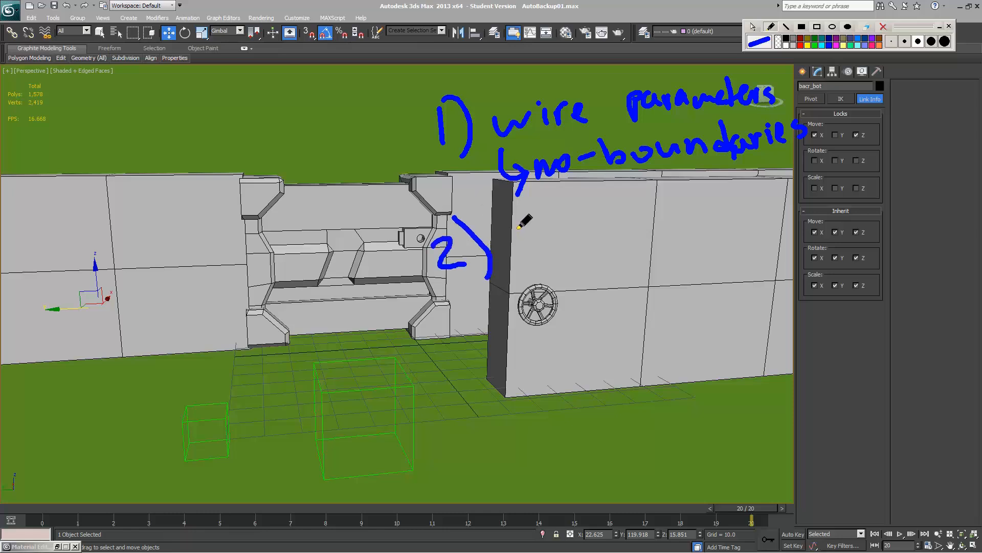
mouse_move(517, 220)
left_mouse_down()
mouse_move(554, 276)
mouse_move(581, 279)
mouse_move(816, 220)
left_mouse_up()
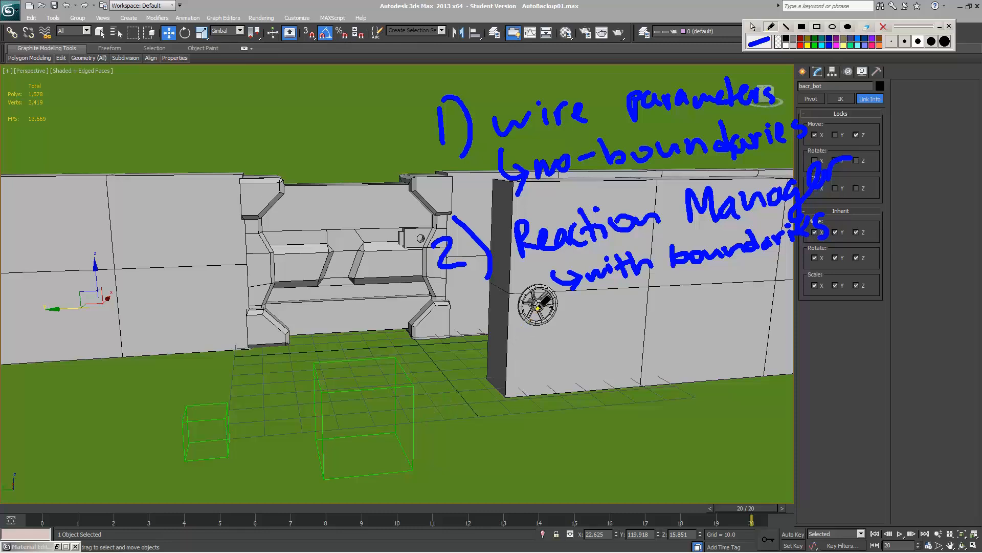
mouse_move(510, 347)
left_mouse_down()
mouse_move(523, 346)
mouse_move(542, 381)
left_mouse_up()
mouse_move(578, 330)
left_mouse_down()
mouse_move(562, 361)
mouse_move(841, 303)
left_mouse_up()
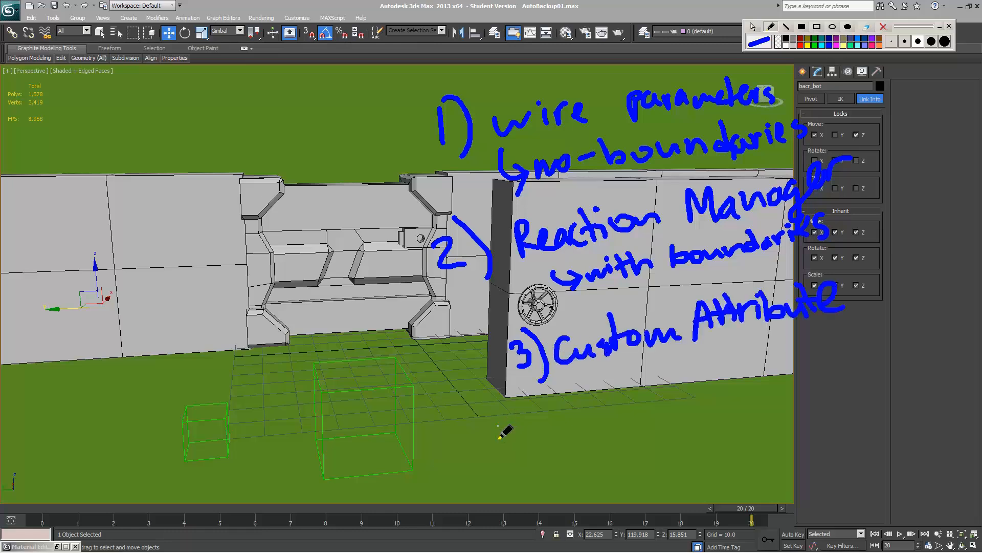
left_click_drag(499, 430, 511, 437)
key("Escape")
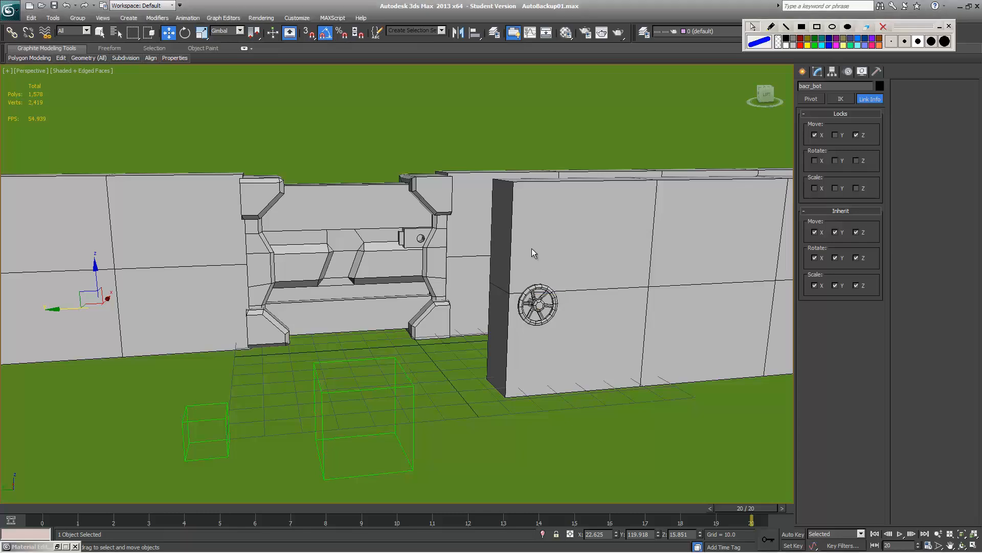
- Open the Reaction Manager to review the Cylinder001 X Rotation reactions, close it, and look over the available animation commands
key("alt+r")
left_click_drag(509, 115, 744, 108)
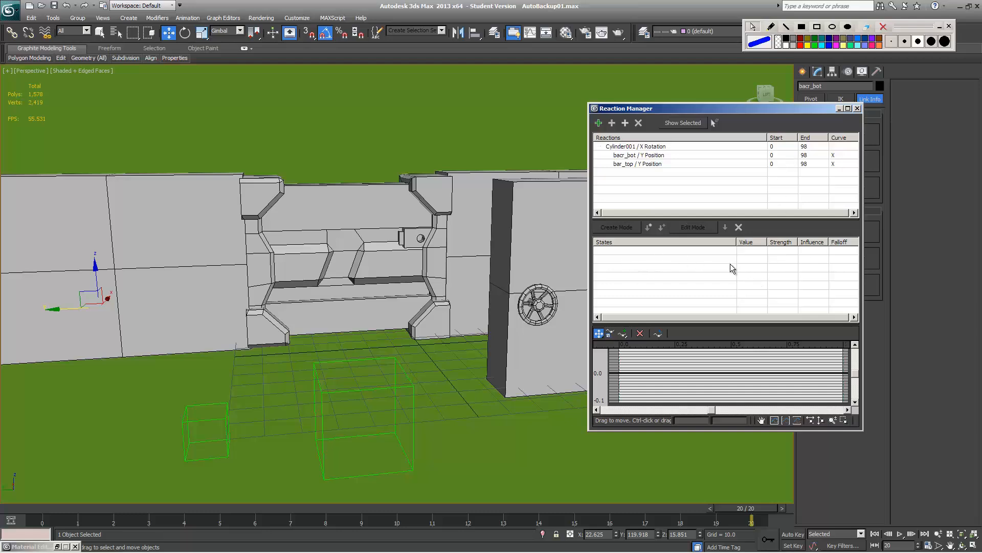
left_click(857, 108)
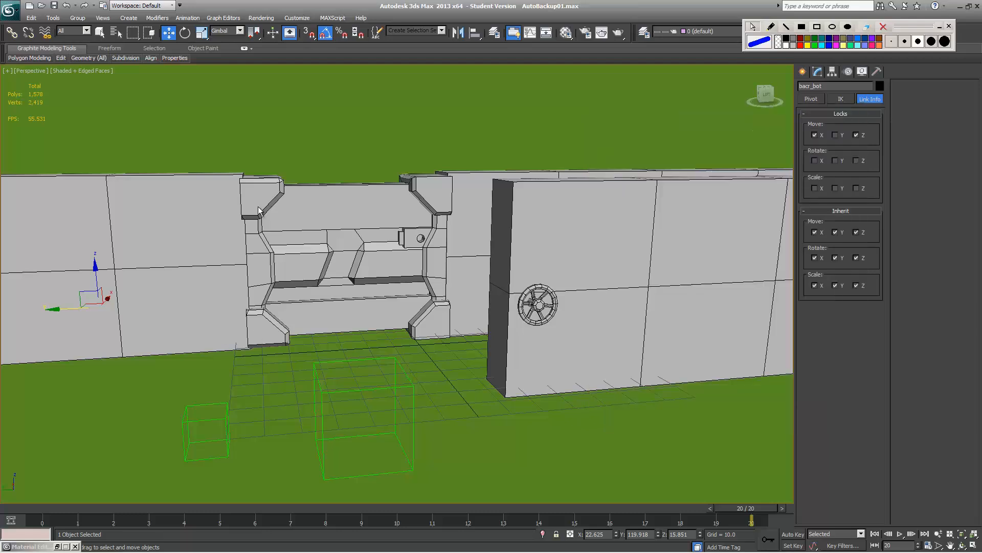
left_click(188, 18)
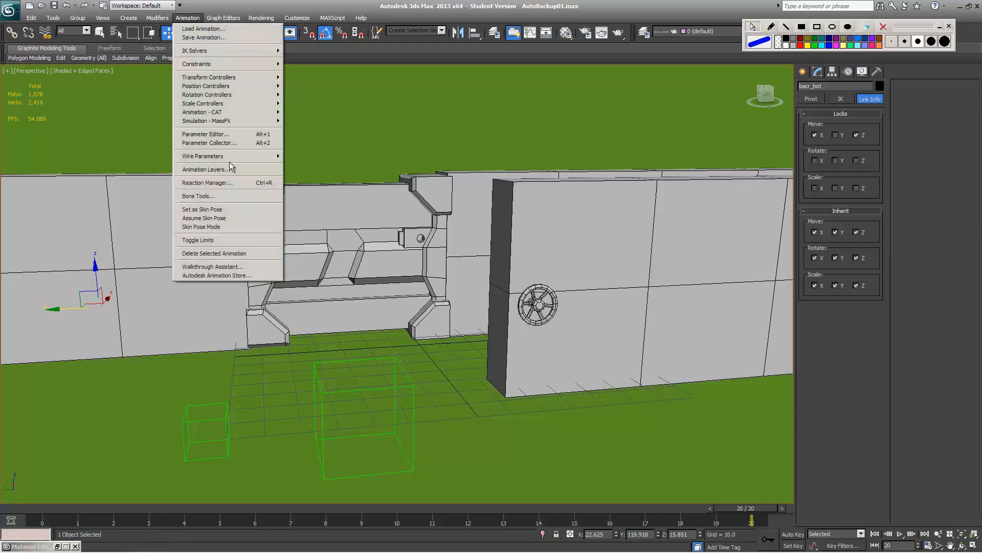
left_click(580, 77)
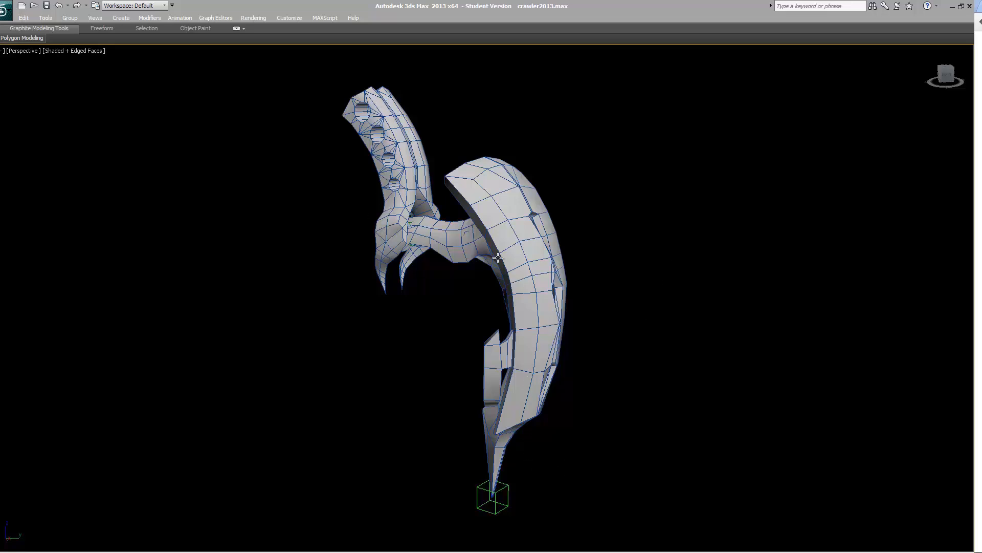
- Examine the crawler's paired leg claws in crawler2013.max from the side and front, selecting each claw to compare the two
left_click(528, 359)
middle_click_drag(537, 235, 385, 220, "alt")
left_click_drag(447, 220, 470, 210)
left_click(551, 247)
middle_click_drag(469, 211, 418, 233, "alt")
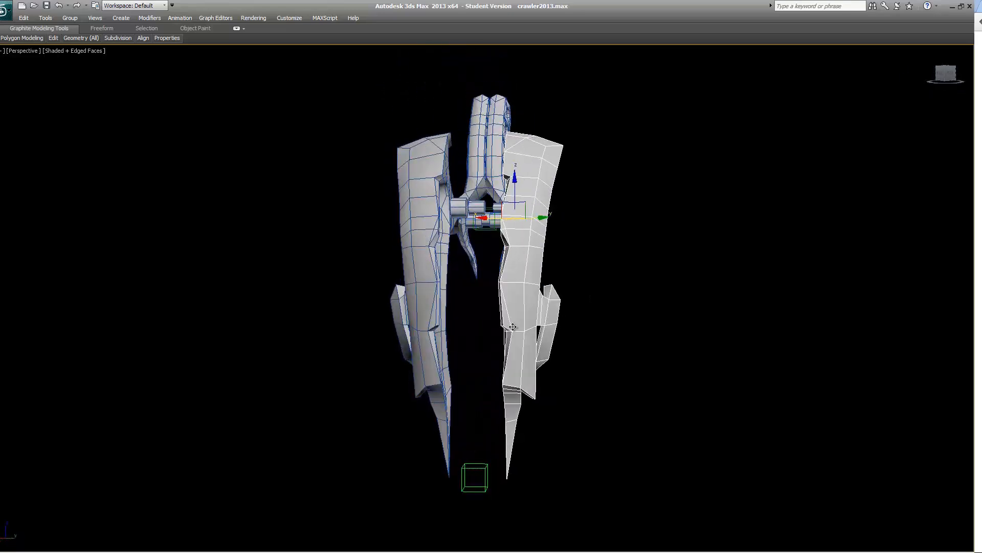
left_click(423, 186)
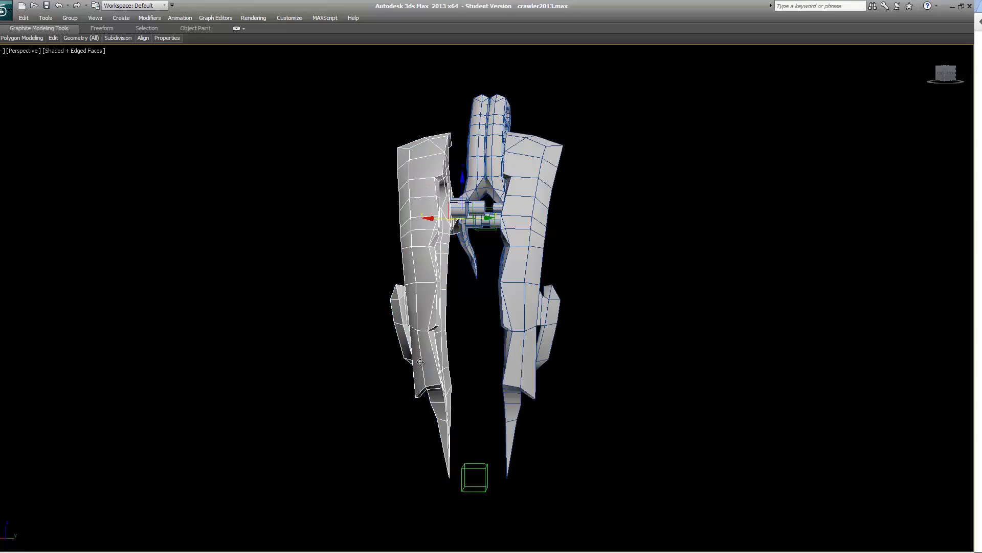
left_click(584, 306)
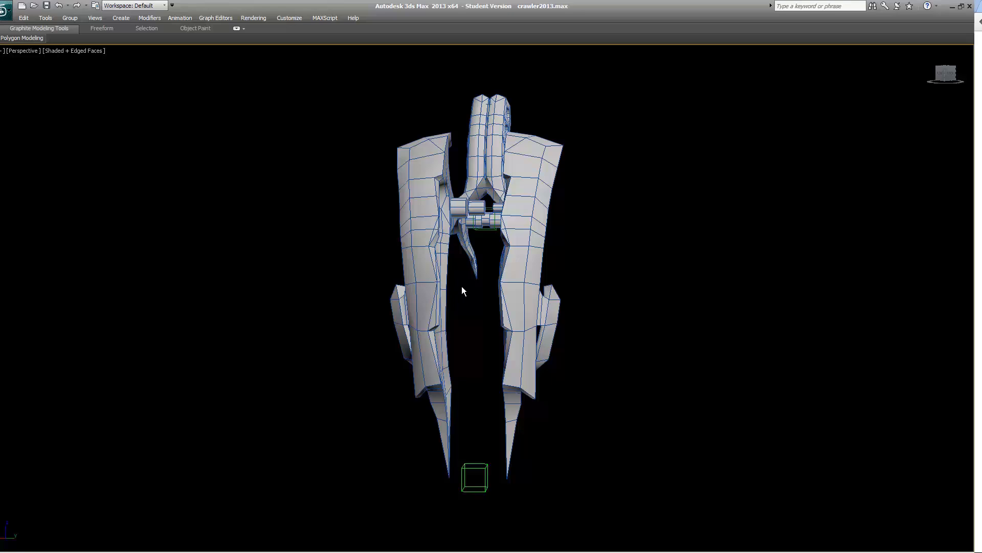
middle_click_drag(475, 291, 482, 139, "alt")
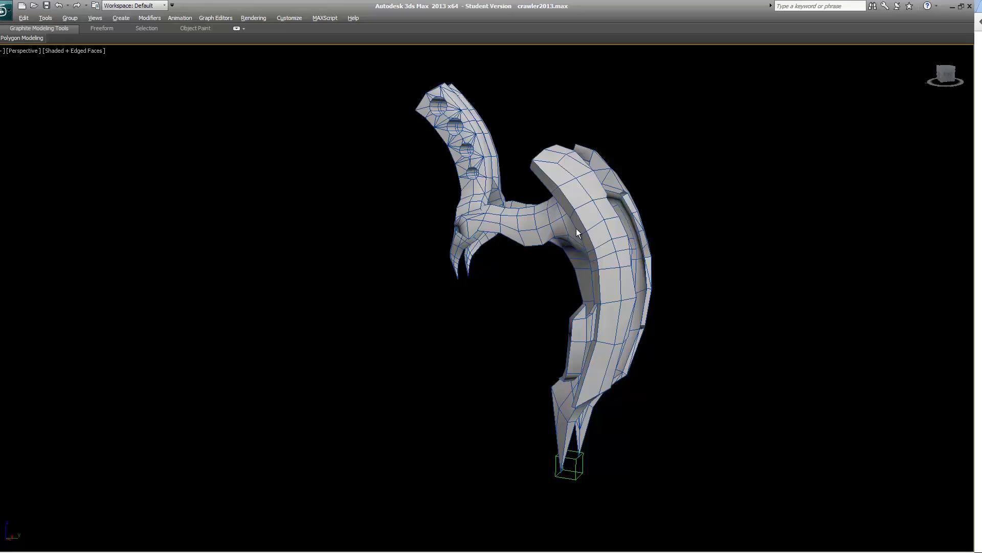
middle_click_drag(576, 232, 643, 229, "alt")
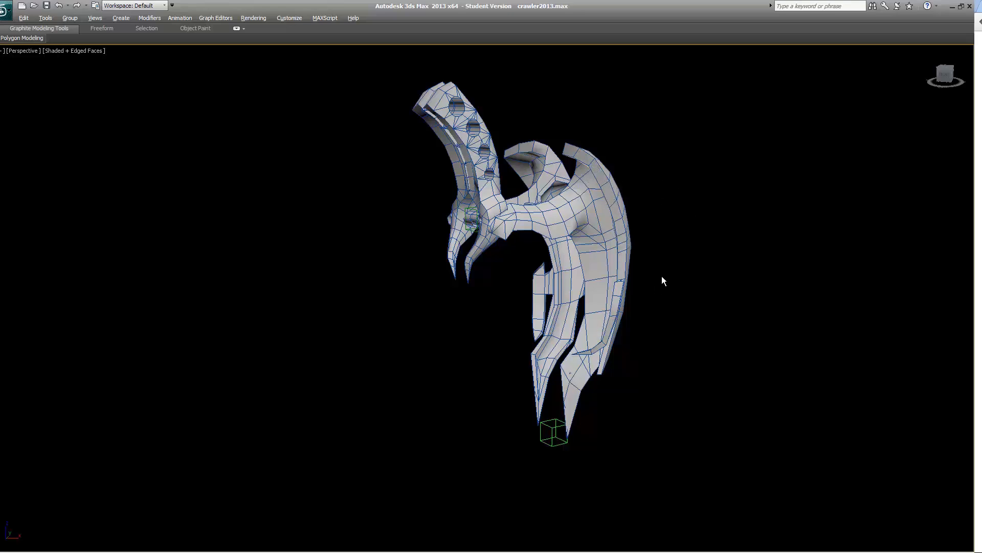
middle_click_drag(662, 280, 516, 275, "alt")
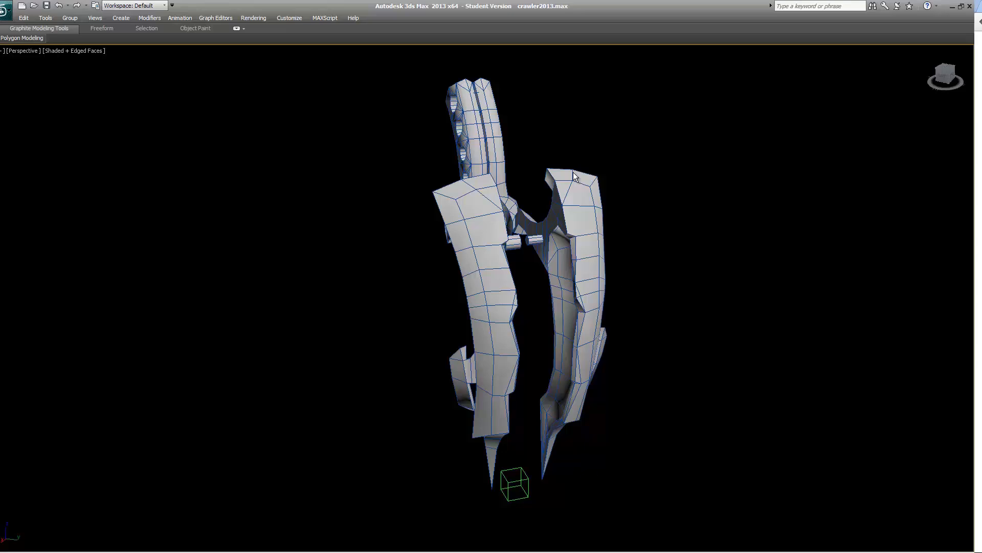
- Add an Unwrap UVW modifier to the claw Leg_claw016 and open its UV editor
left_click(483, 255)
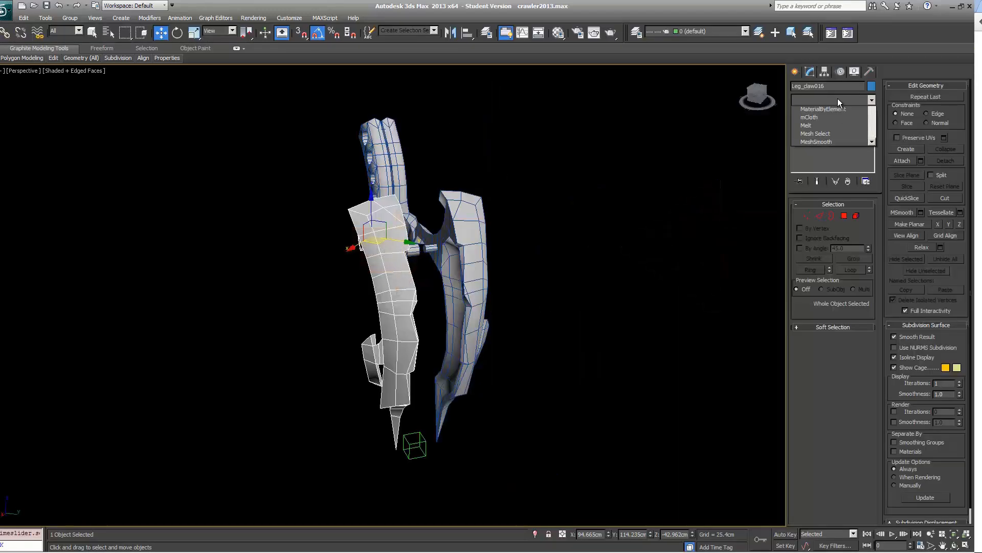
left_click(837, 99)
scroll(824, 480, "down", 5)
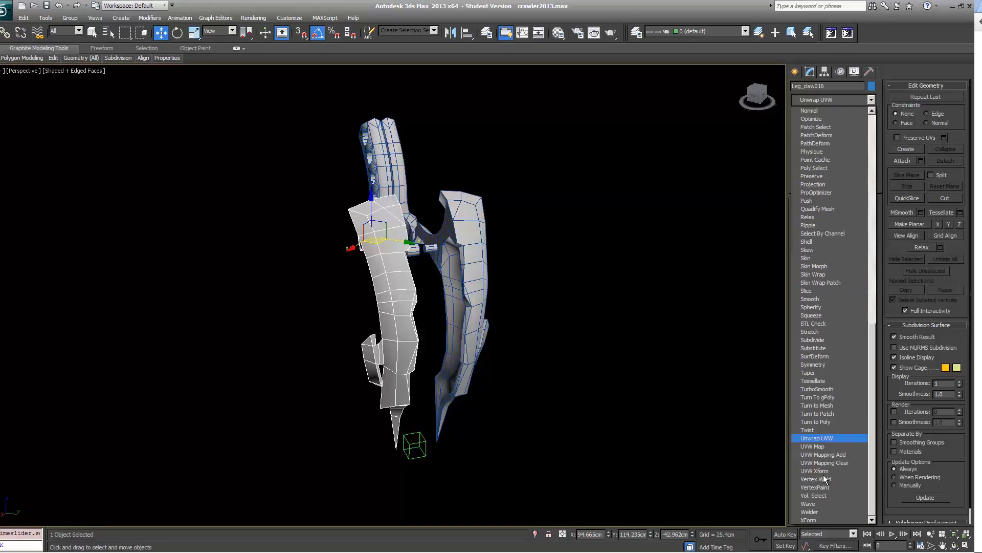
left_click(824, 441)
left_click(827, 323)
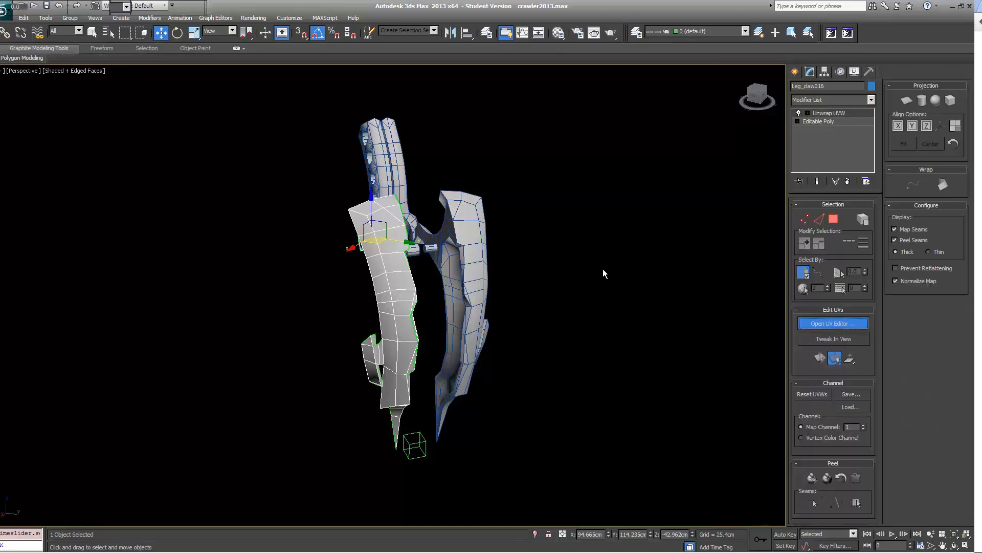
- Inspect Leg_claw016's UV layout with the background map hidden, and close the UV editor
left_click(148, 58)
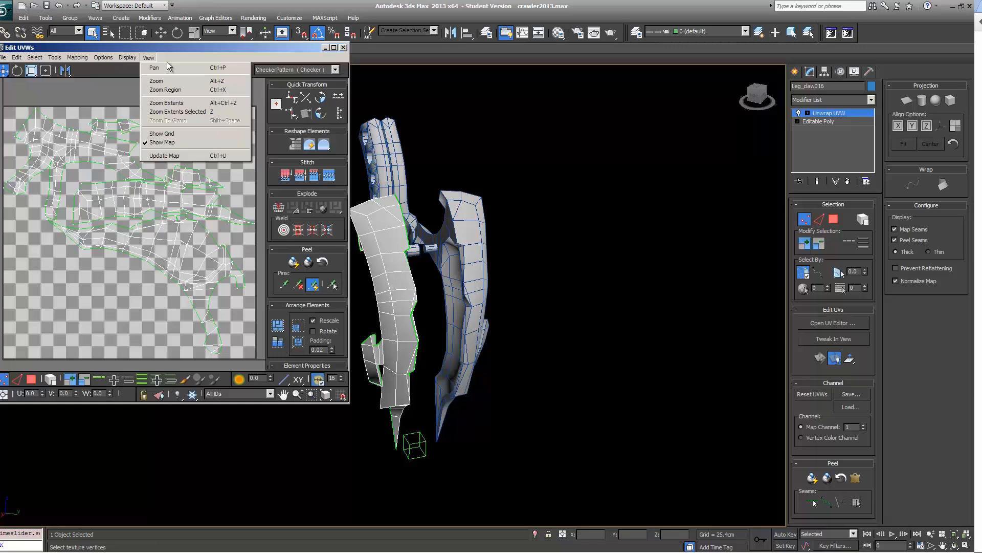
left_click(169, 143)
left_click_drag(1, 98, 264, 363)
left_click(237, 287)
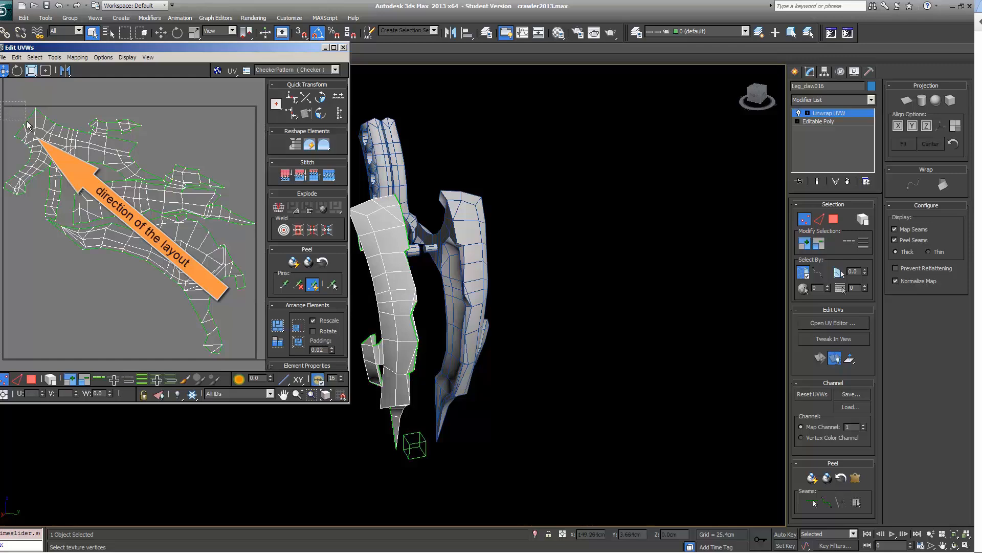
left_click(343, 48)
left_click(809, 221)
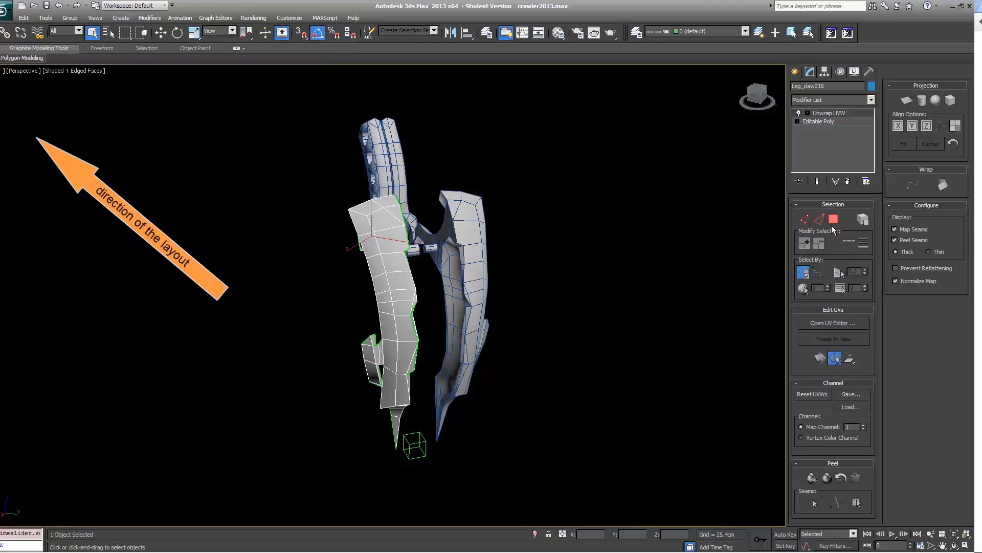
- Add an Unwrap UVW modifier to the opposite claw, Leg_claw017, and open its UV editor
left_click(476, 257)
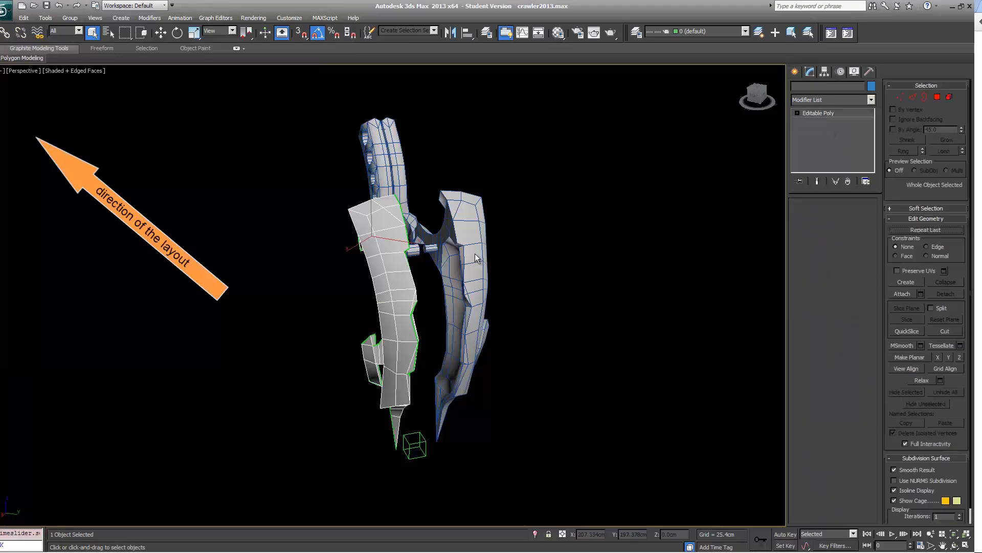
left_click(821, 99)
key("u")
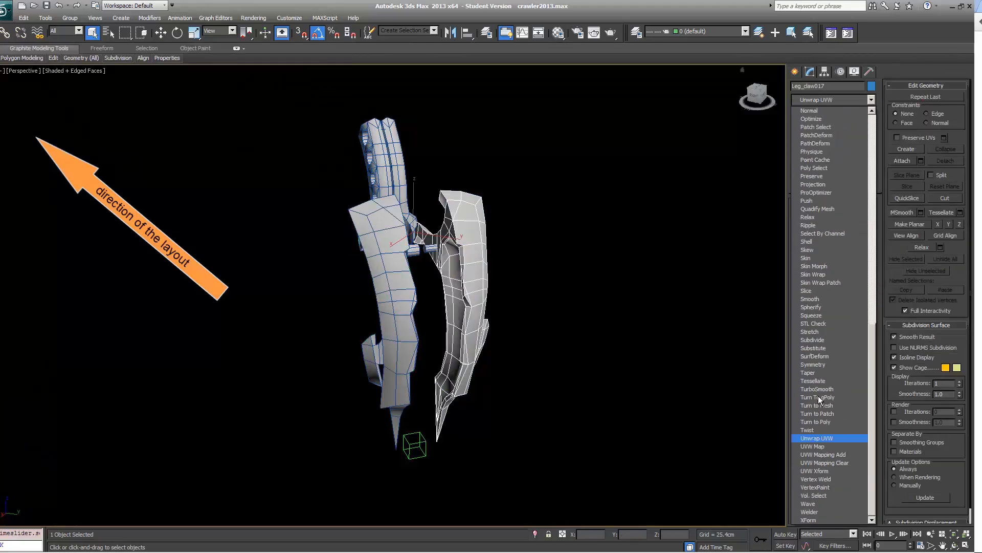
left_click(819, 438)
left_click(820, 326)
- Hide the background map and select all of Leg_claw017's UV vertices to inspect the layout, clearing the selection at the end
left_click(148, 57)
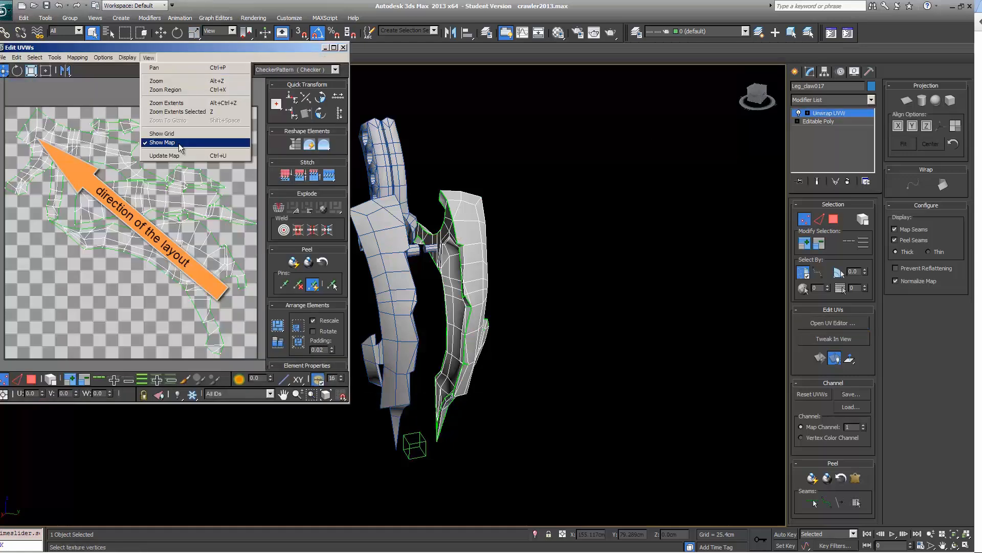
left_click(169, 142)
key("ctrl+a")
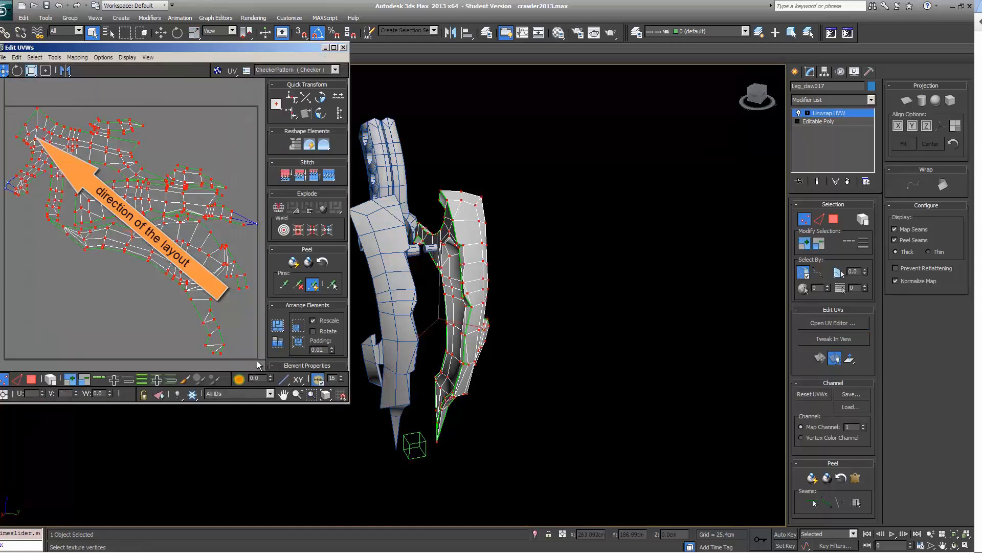
left_click(250, 147)
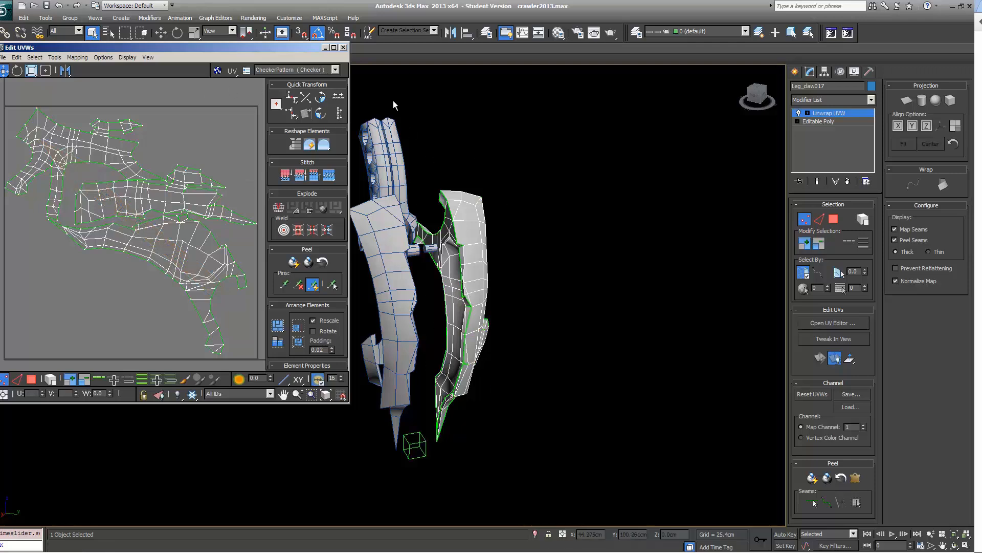
- Leave Leg_claw017's UV vertex editing and select the two calf meshes behind the claws in turn to compare them
key("1")
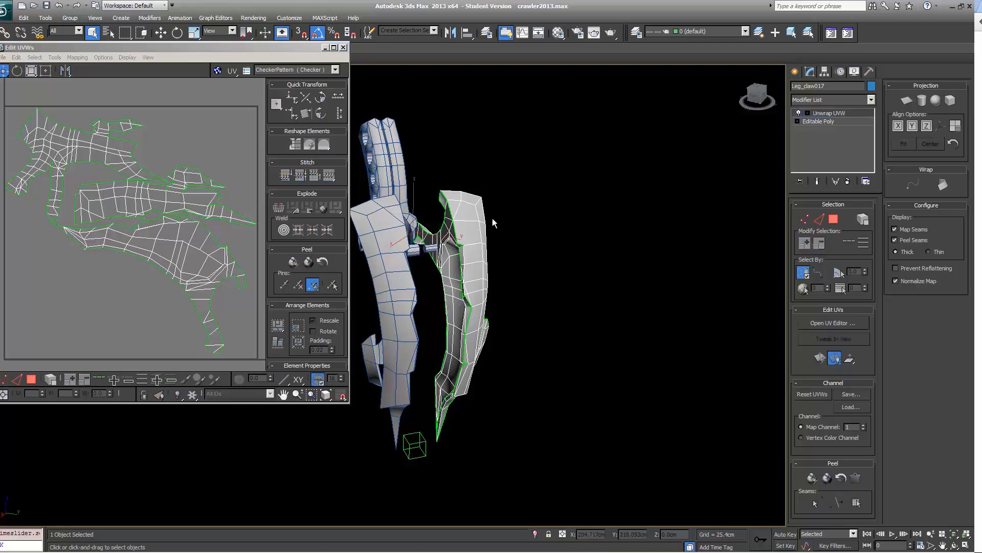
left_click(376, 161)
left_click(401, 164)
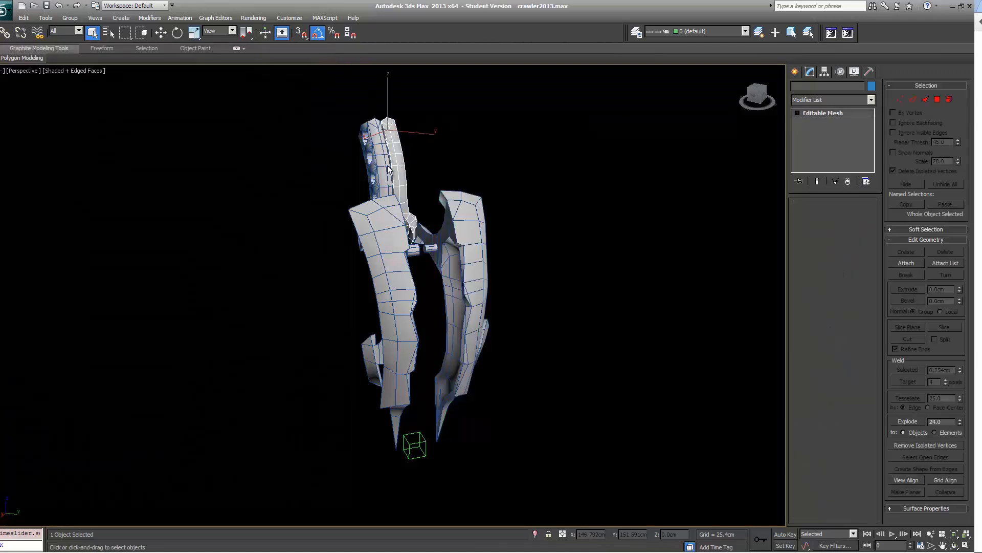
left_click(381, 172)
left_click(395, 165)
left_click(373, 178)
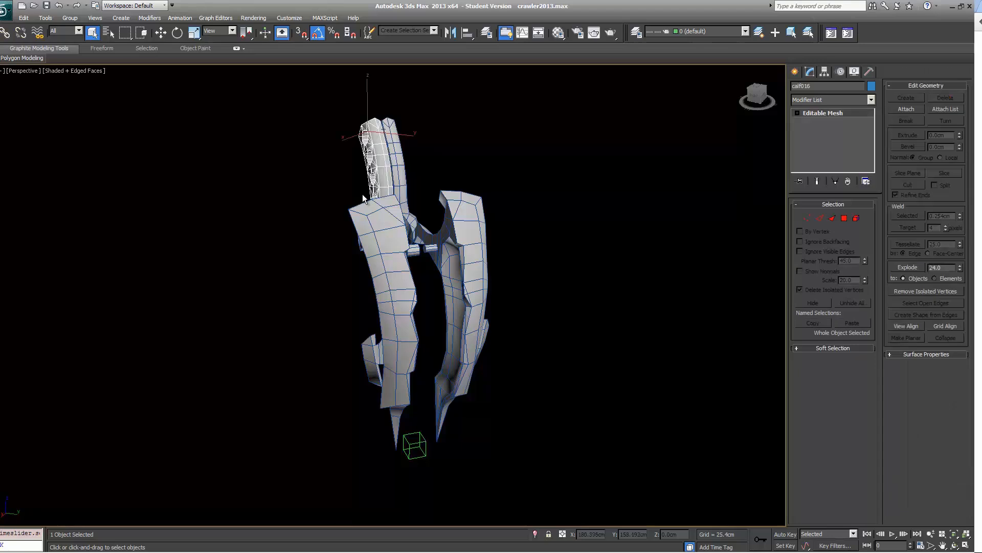
- Select Leg_claw017, open the Material Editor and apply the black-and-white checker material to the neighbouring claw, Leg_claw016
left_click(423, 234)
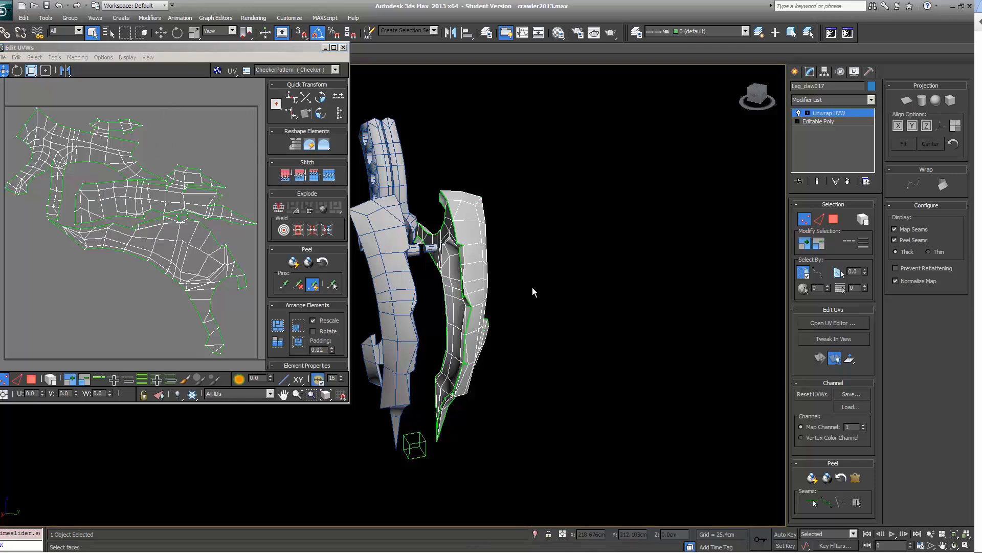
key("m")
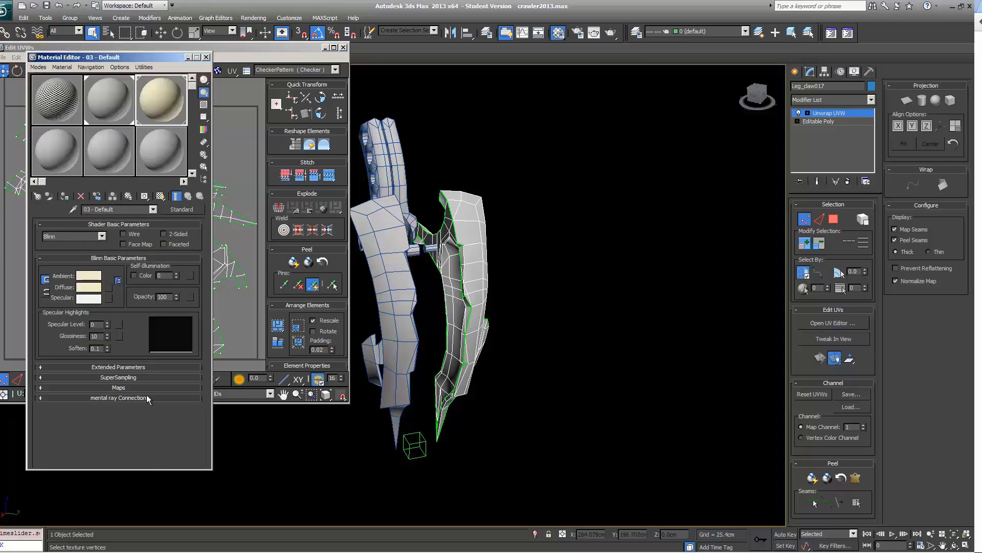
left_click_drag(57, 92, 389, 266)
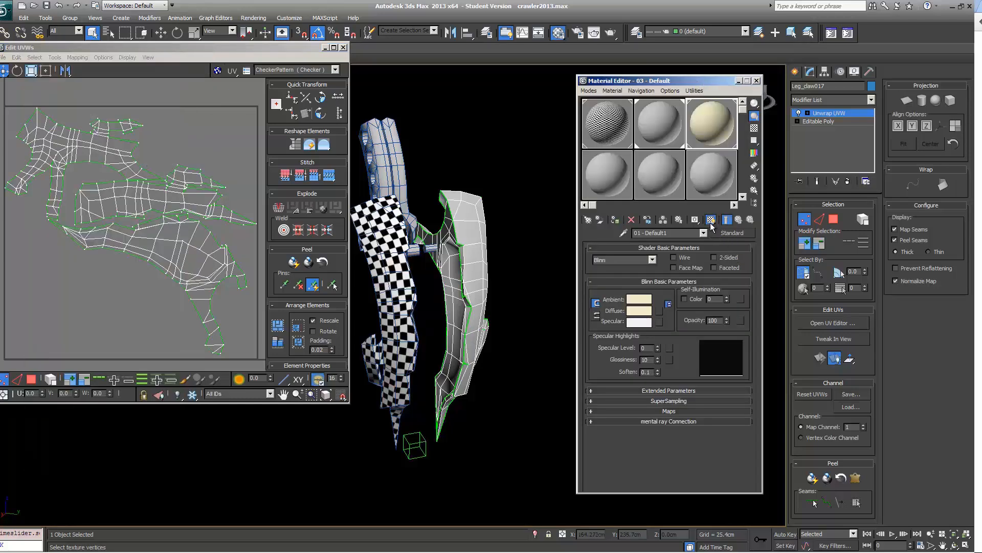
left_click(220, 234)
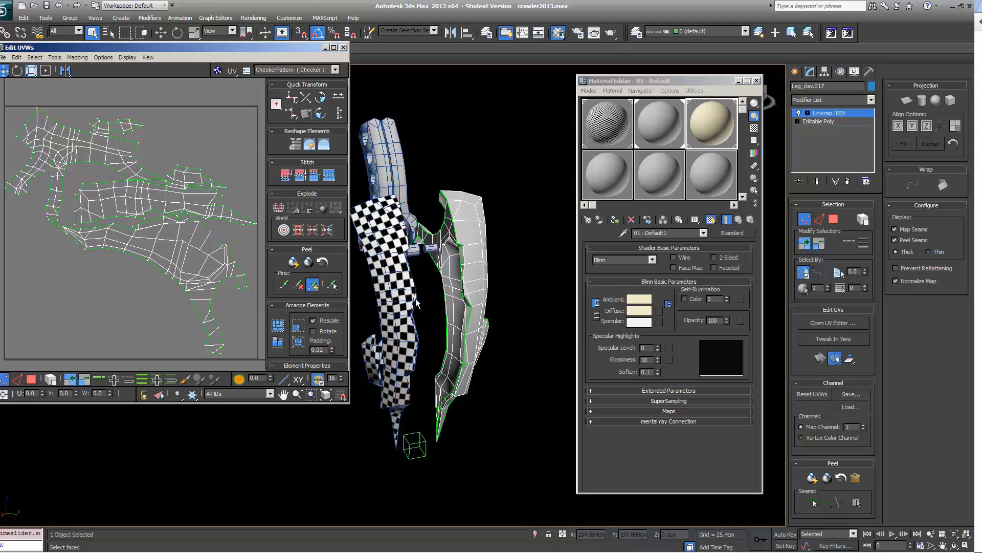
- Examine the checker pattern along Leg_claw016 up close and switch its Unwrap UVW modifier to polygon selection
scroll(419, 273, "up", 8)
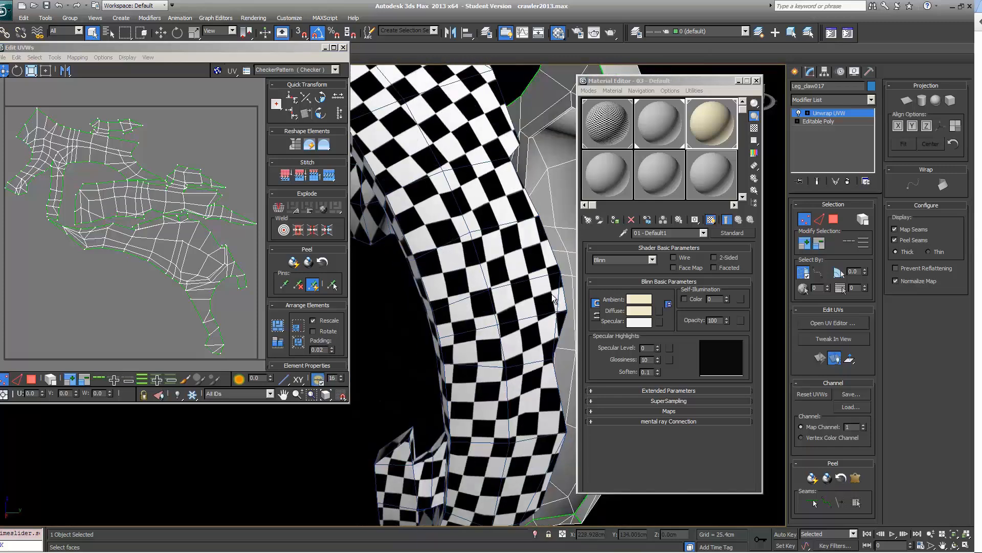
middle_click_drag(554, 299, 457, 277, "alt")
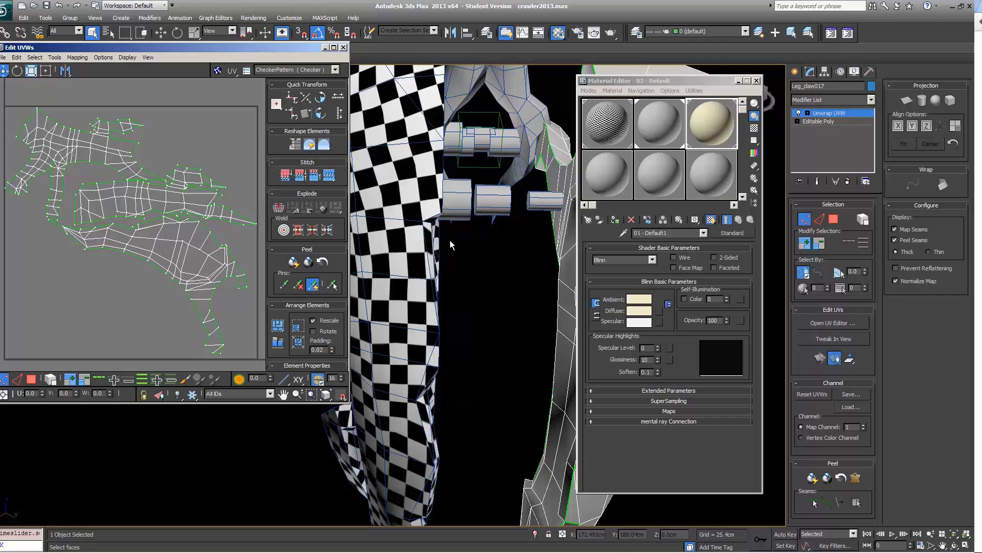
middle_click_drag(487, 231, 364, 249, "alt")
key("3")
- Outline the claw's broad front surface in red annotation, add short marks along its inner edge, and clear the drawing
mouse_move(331, 105)
left_mouse_down()
mouse_move(319, 246)
mouse_move(333, 102)
left_mouse_up()
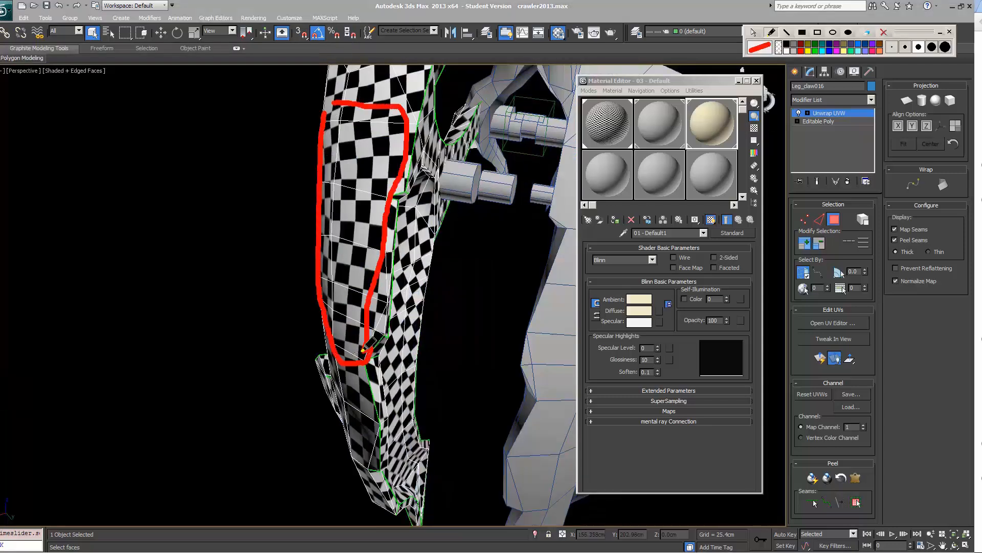
mouse_move(362, 350)
left_mouse_down()
mouse_move(384, 348)
mouse_move(390, 333)
left_mouse_up()
left_click_drag(374, 298, 390, 297)
left_click_drag(378, 264, 399, 276)
key("Delete")
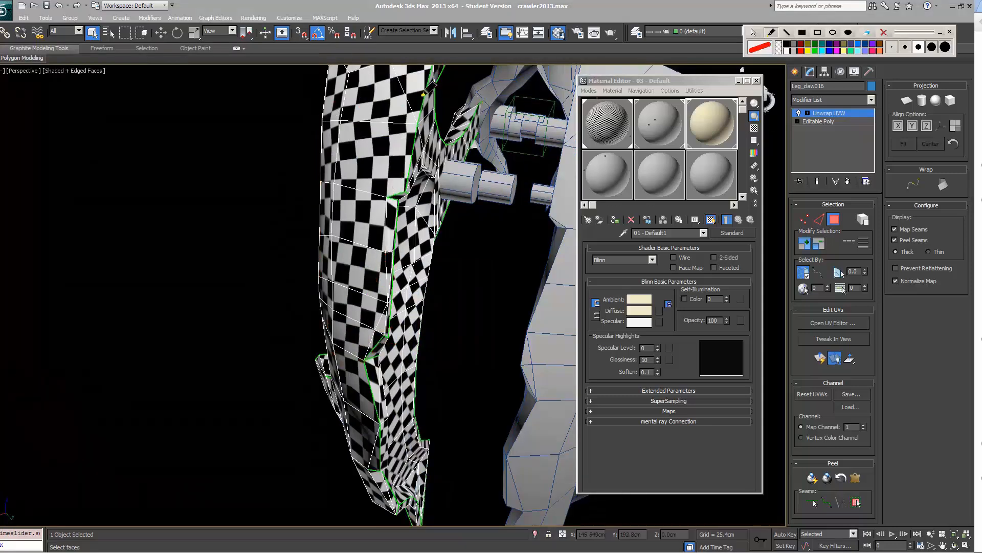
- Trace the claw's inner UV seam in red, add a dashed line and arrows beside it, and label the surfaces F and S in blue
mouse_move(431, 73)
left_mouse_down()
mouse_move(411, 174)
mouse_move(389, 194)
mouse_move(398, 198)
mouse_move(389, 320)
mouse_move(366, 360)
mouse_move(381, 473)
left_mouse_up()
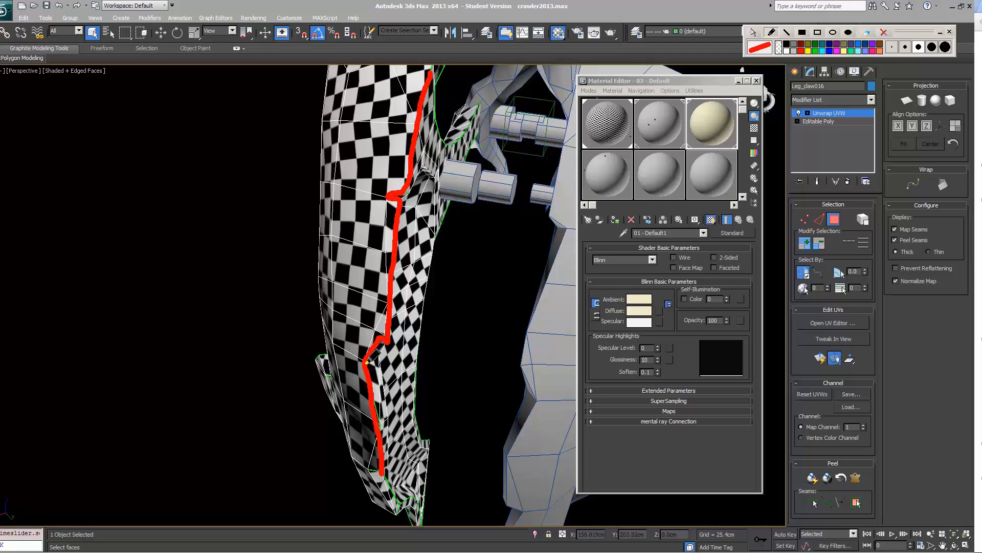
left_click_drag(365, 360, 382, 358)
left_click_drag(388, 199, 385, 291)
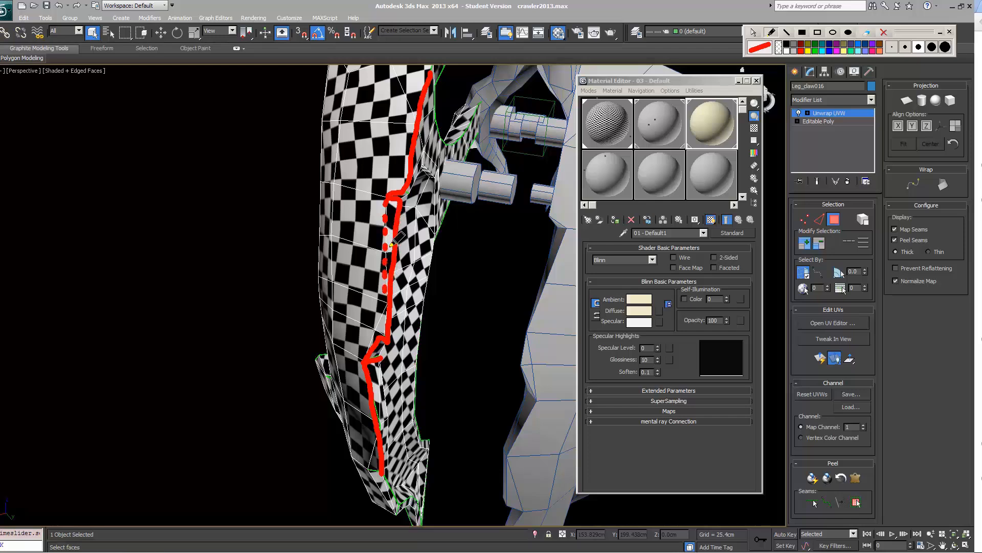
mouse_move(355, 223)
left_mouse_down()
mouse_move(382, 244)
mouse_move(412, 230)
left_mouse_up()
mouse_move(390, 243)
left_mouse_down()
mouse_move(355, 221)
mouse_move(343, 267)
mouse_move(351, 231)
left_mouse_up()
mouse_move(339, 245)
left_mouse_down()
mouse_move(392, 256)
mouse_move(384, 271)
left_mouse_up()
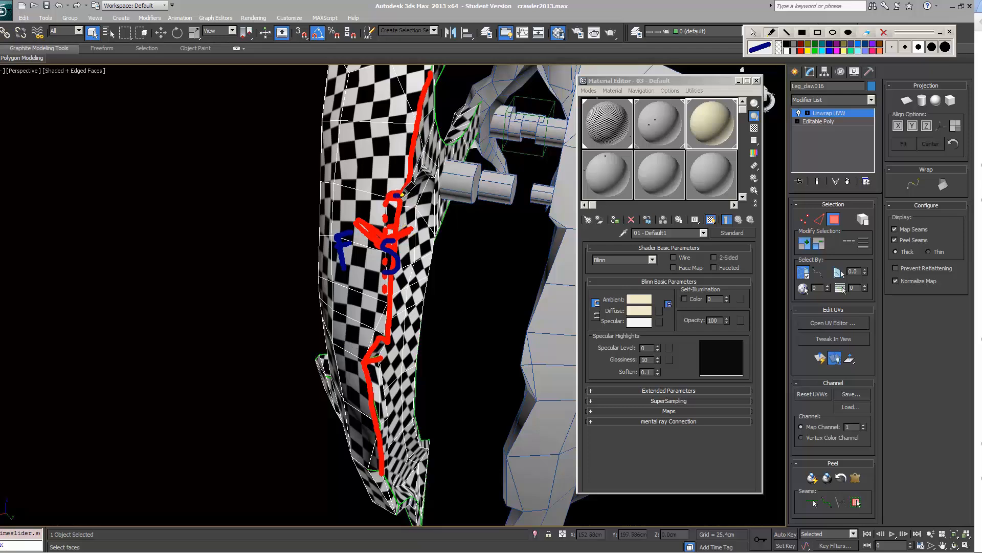
- Shade the claw's side and front surfaces with blue annotation strokes on both sides of the traced seam
left_click_drag(407, 195, 435, 103)
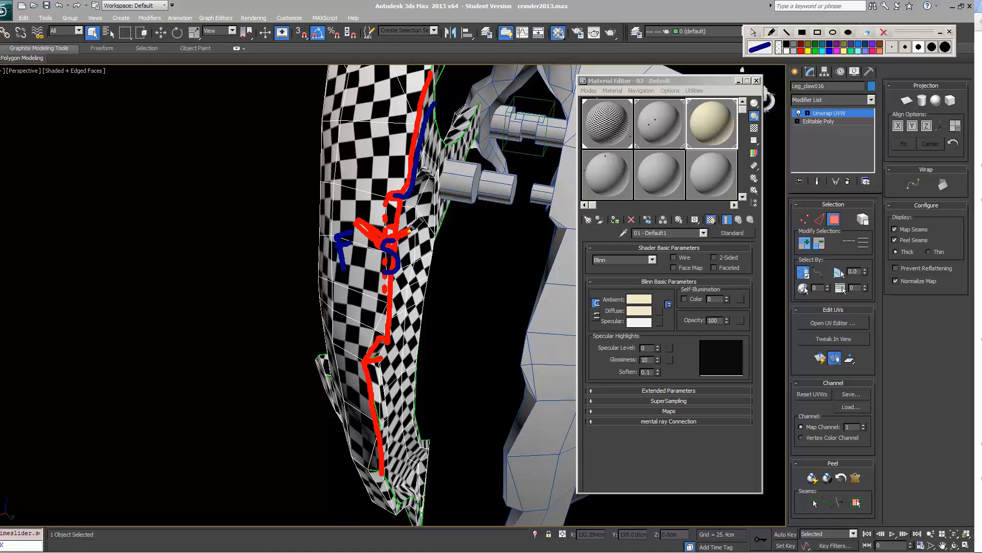
mouse_move(397, 286)
left_mouse_down()
mouse_move(434, 194)
mouse_move(431, 151)
left_mouse_up()
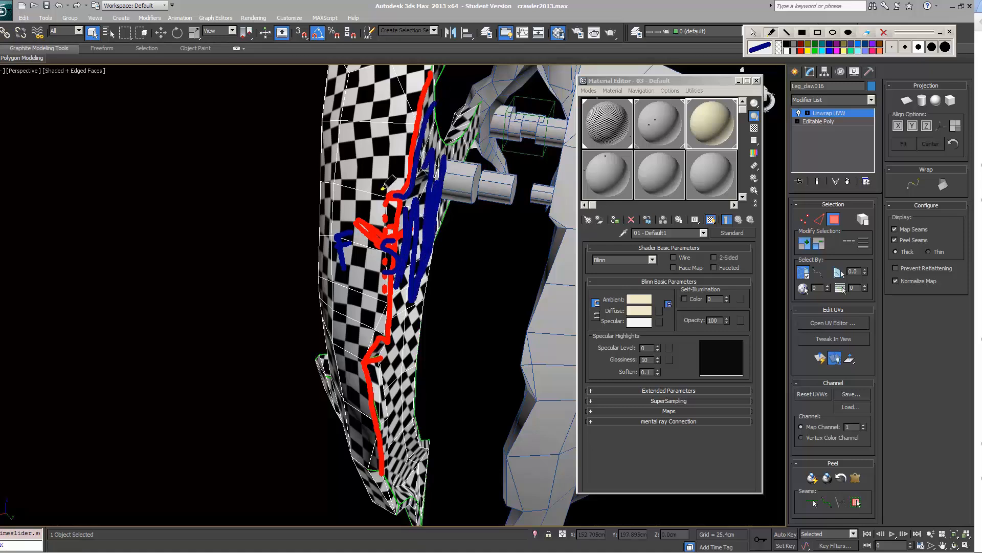
left_click_drag(388, 203, 388, 207)
left_click(389, 234)
mouse_move(387, 215)
left_mouse_down()
mouse_move(387, 318)
mouse_move(395, 206)
left_mouse_up()
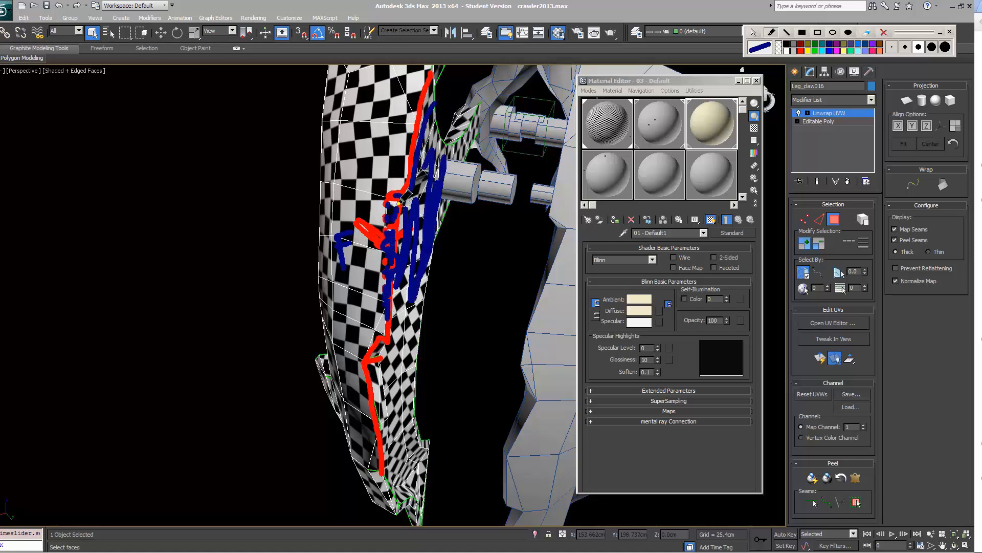
mouse_move(338, 127)
left_mouse_down()
mouse_move(336, 284)
mouse_move(378, 358)
left_mouse_up()
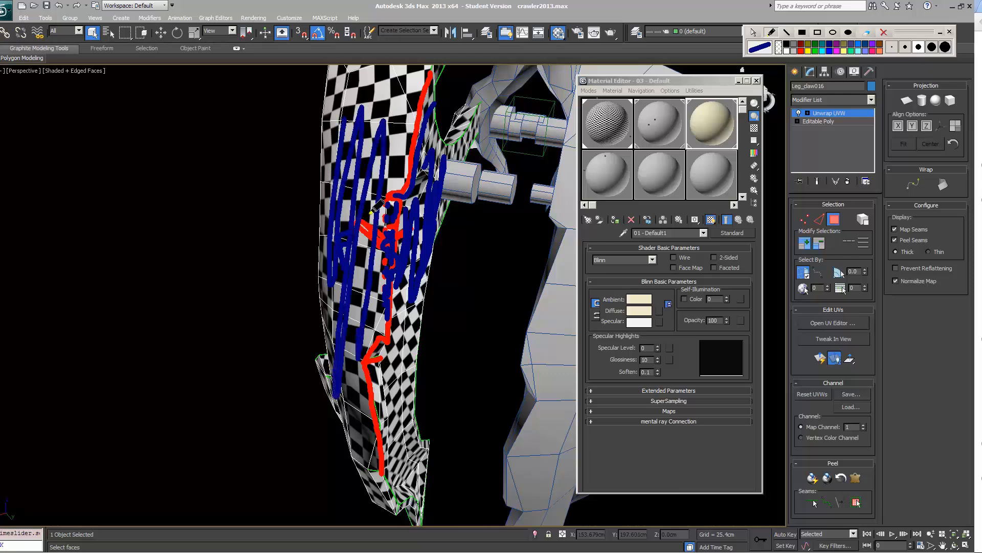
left_click_drag(411, 184, 407, 232)
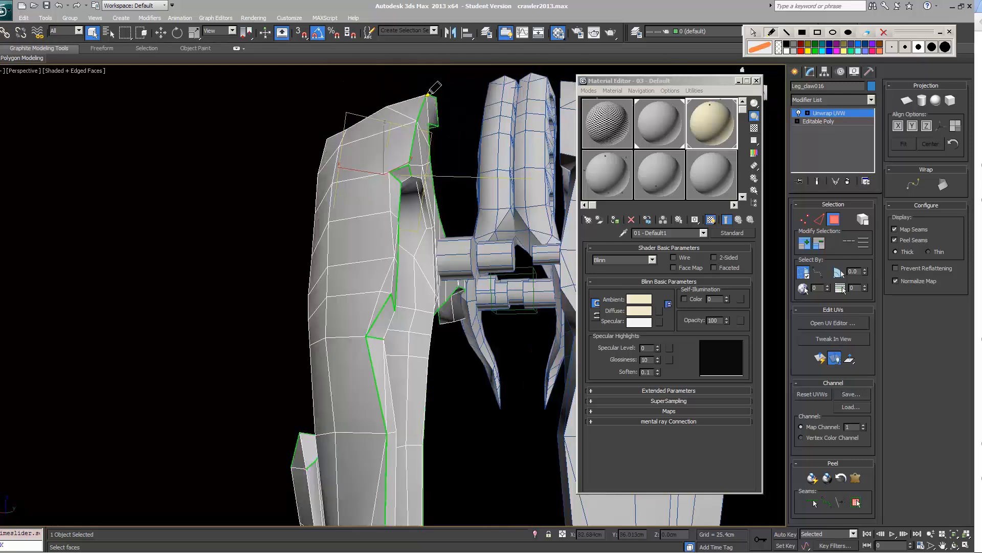
- Trace the claw's seam in orange and colour the notch red, the narrow inner strip green and the front surface blue
mouse_move(428, 95)
left_mouse_down()
mouse_move(402, 192)
mouse_move(397, 310)
mouse_move(392, 294)
mouse_move(364, 347)
left_mouse_up()
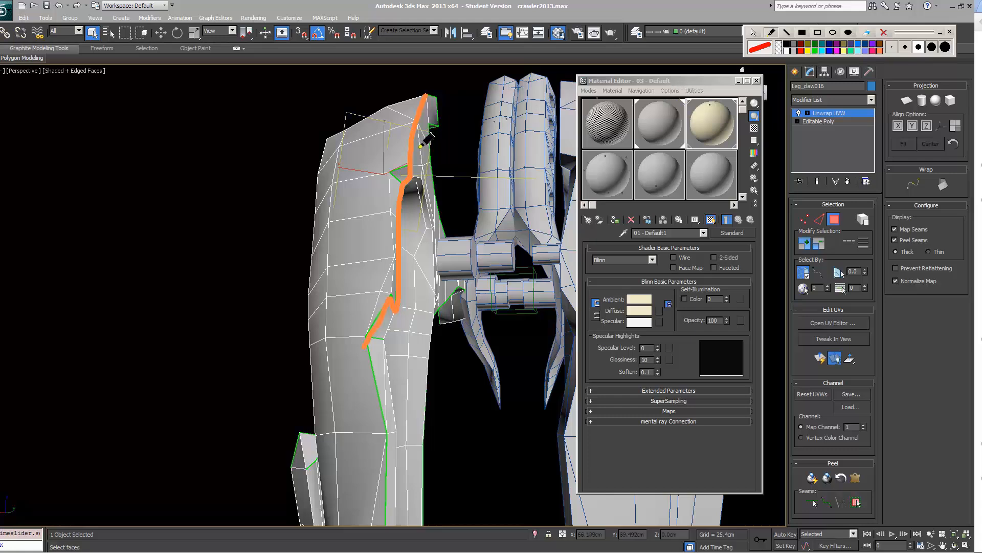
mouse_move(403, 171)
left_mouse_down()
mouse_move(391, 227)
mouse_move(389, 183)
left_mouse_up()
left_click(815, 51)
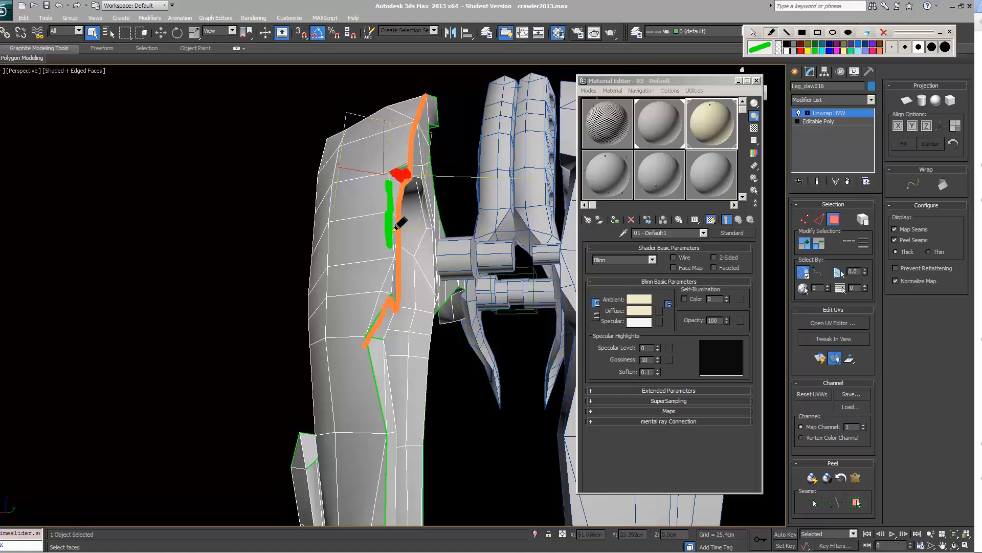
mouse_move(393, 230)
left_mouse_down()
mouse_move(395, 274)
mouse_move(400, 191)
left_mouse_up()
left_click(858, 43)
left_click_drag(353, 159, 362, 222)
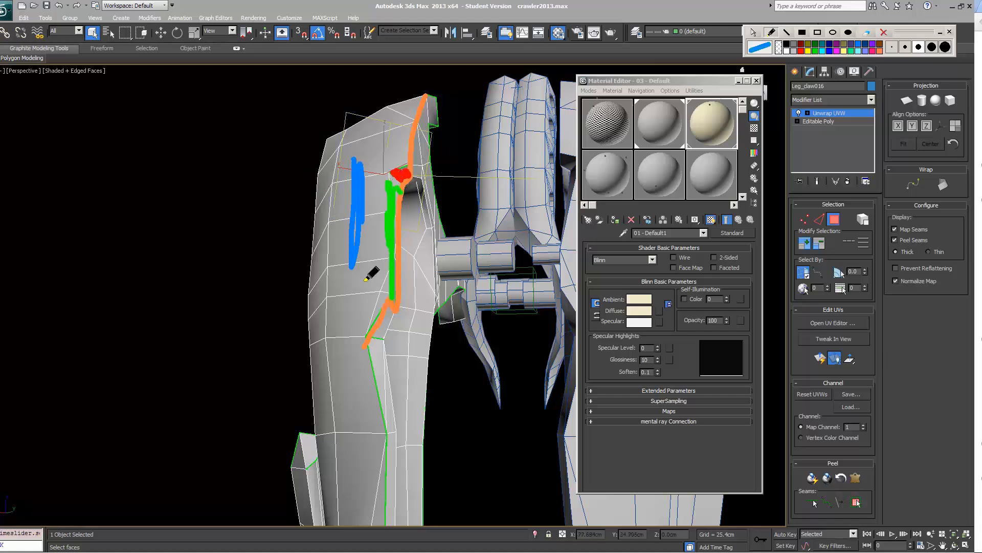
mouse_move(366, 279)
left_mouse_down()
mouse_move(381, 153)
mouse_move(404, 149)
left_mouse_up()
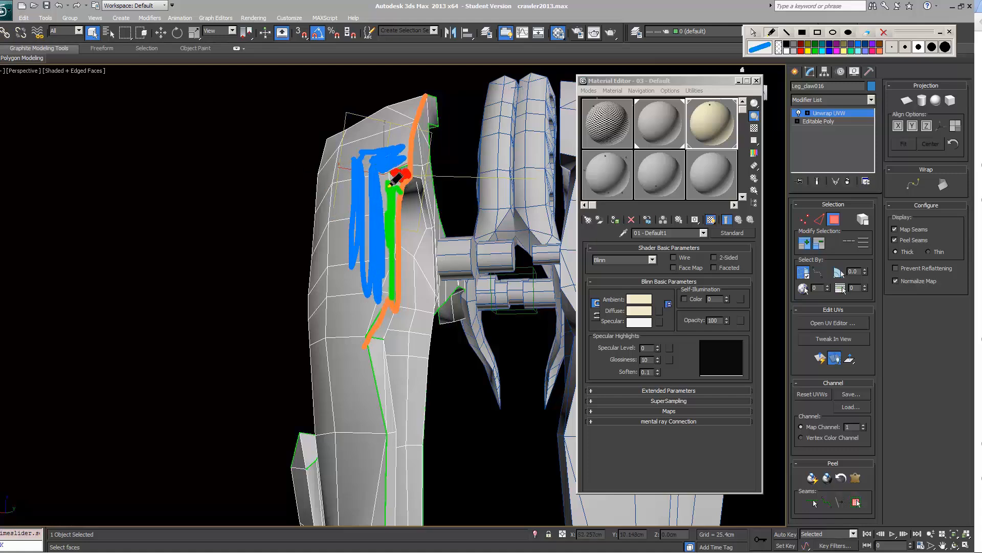
- Sketch the front surface's flattened outline with its notch and inner strip in white beside the claw, and outline the same strip on the model
left_click(788, 50)
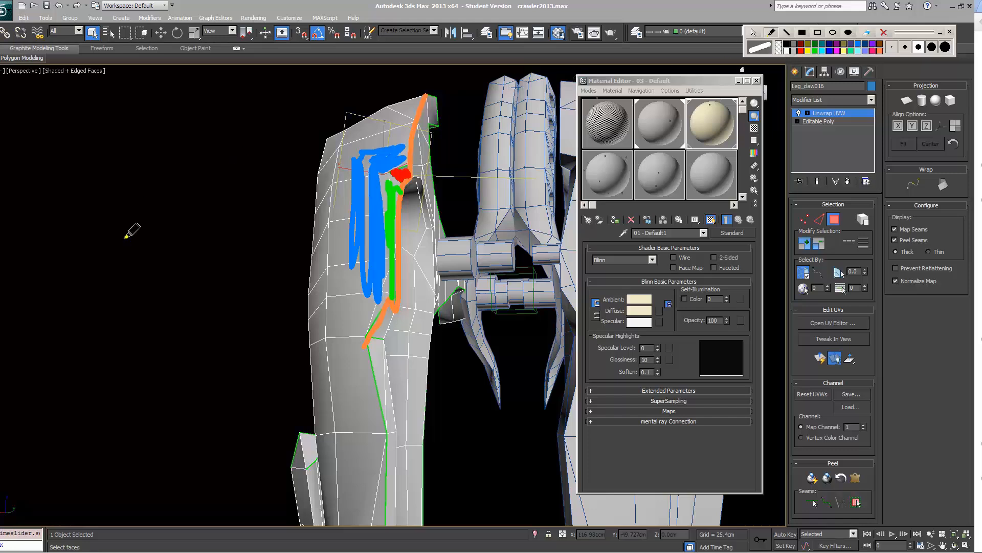
mouse_move(92, 291)
left_mouse_down()
mouse_move(91, 177)
mouse_move(116, 144)
mouse_move(167, 137)
mouse_move(166, 322)
left_mouse_up()
left_click_drag(91, 287, 85, 338)
mouse_move(152, 207)
left_mouse_down()
mouse_move(180, 237)
mouse_move(177, 322)
mouse_move(166, 324)
left_mouse_up()
mouse_move(389, 173)
left_mouse_down()
mouse_move(402, 176)
mouse_move(402, 214)
mouse_move(386, 219)
mouse_move(403, 171)
mouse_move(410, 182)
mouse_move(409, 169)
mouse_move(390, 175)
left_mouse_up()
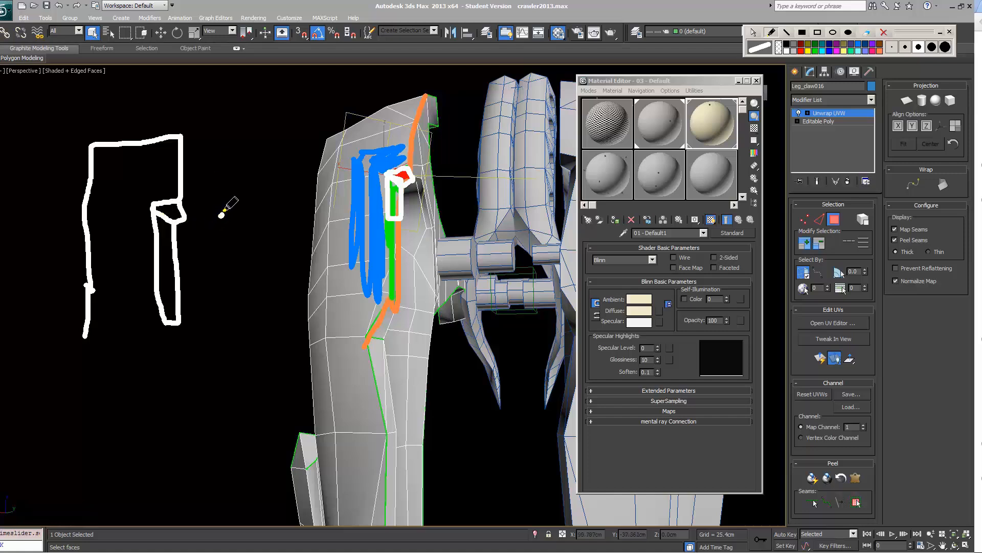
- Sketch a second flattened outline in white beside the first, and colour the first one's notch red and strip green
mouse_move(221, 215)
left_mouse_down()
mouse_move(204, 143)
mouse_move(260, 116)
mouse_move(283, 134)
mouse_move(302, 189)
left_mouse_up()
left_click_drag(222, 216, 219, 313)
mouse_move(284, 304)
left_mouse_down()
mouse_move(285, 314)
mouse_move(283, 205)
mouse_move(300, 193)
mouse_move(318, 207)
mouse_move(318, 266)
mouse_move(289, 315)
left_mouse_up()
mouse_move(159, 207)
left_mouse_down()
mouse_move(190, 215)
mouse_move(178, 322)
left_mouse_up()
left_click(837, 49)
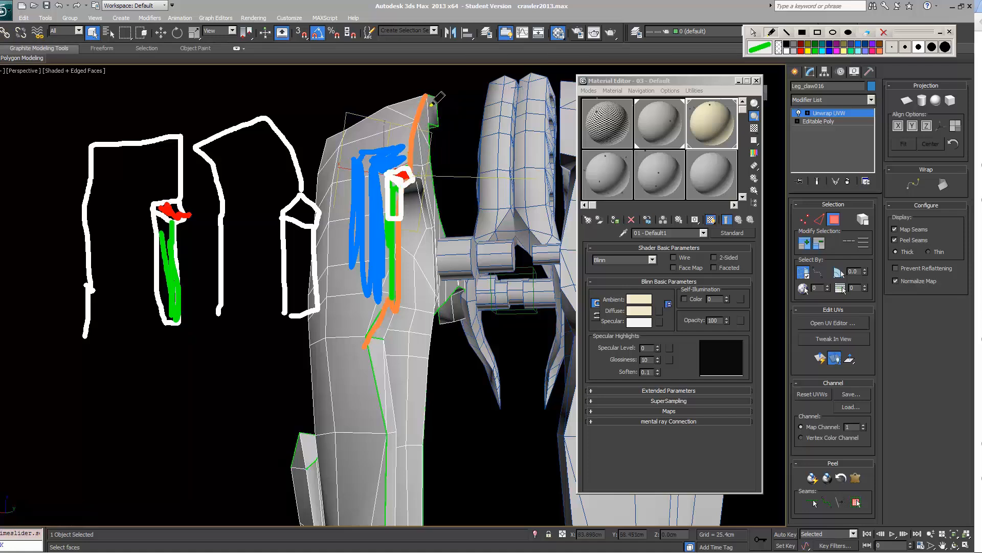
- Retrace the claw's seam in green down to the end of the inner strip and clear all annotations
left_click_drag(427, 95, 416, 131)
left_click_drag(412, 170, 393, 309)
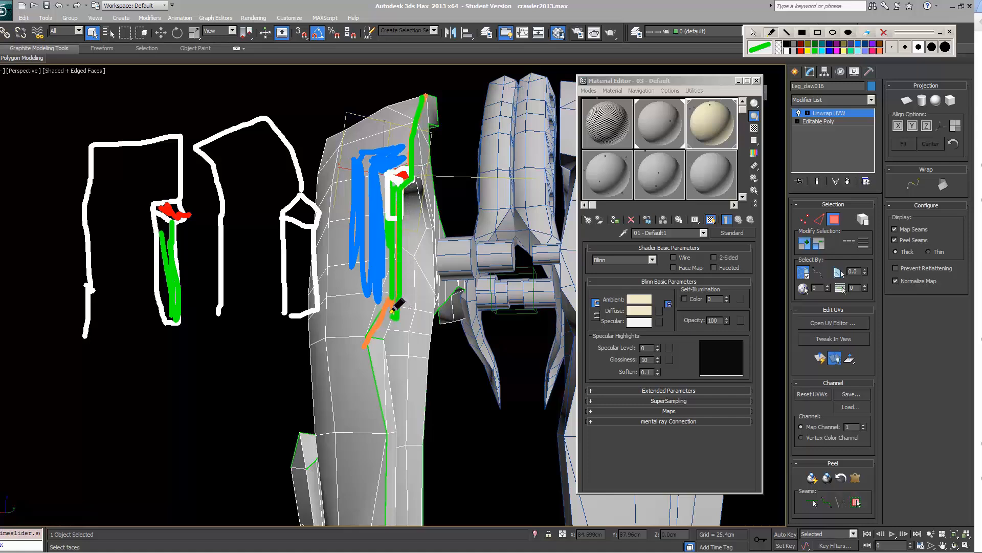
left_click(884, 31)
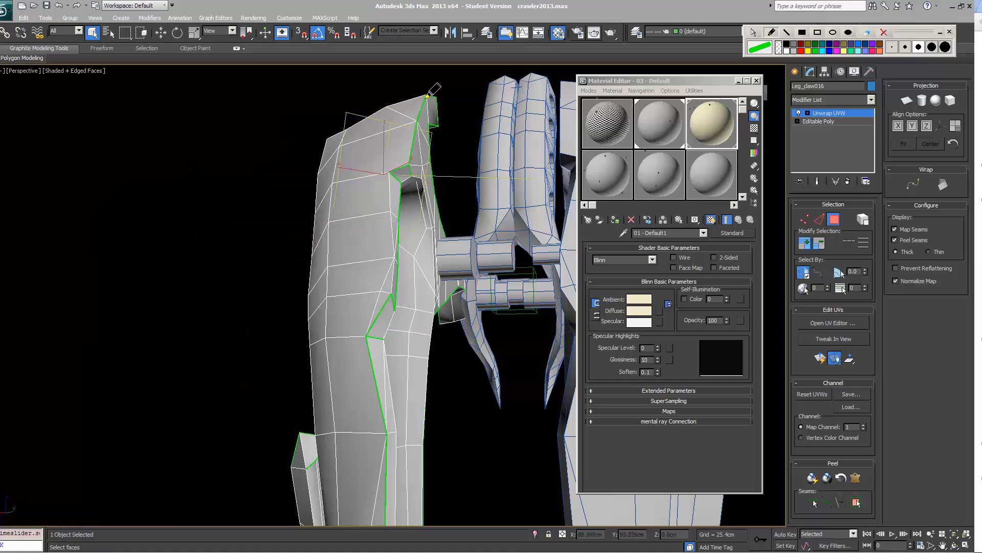
- Mark the upper seam in green with a dotted line beside it, add a red arrow across the strip, and clear the annotations
mouse_move(425, 96)
left_mouse_down()
mouse_move(410, 163)
mouse_move(393, 169)
mouse_move(409, 168)
mouse_move(409, 179)
mouse_move(395, 188)
left_mouse_up()
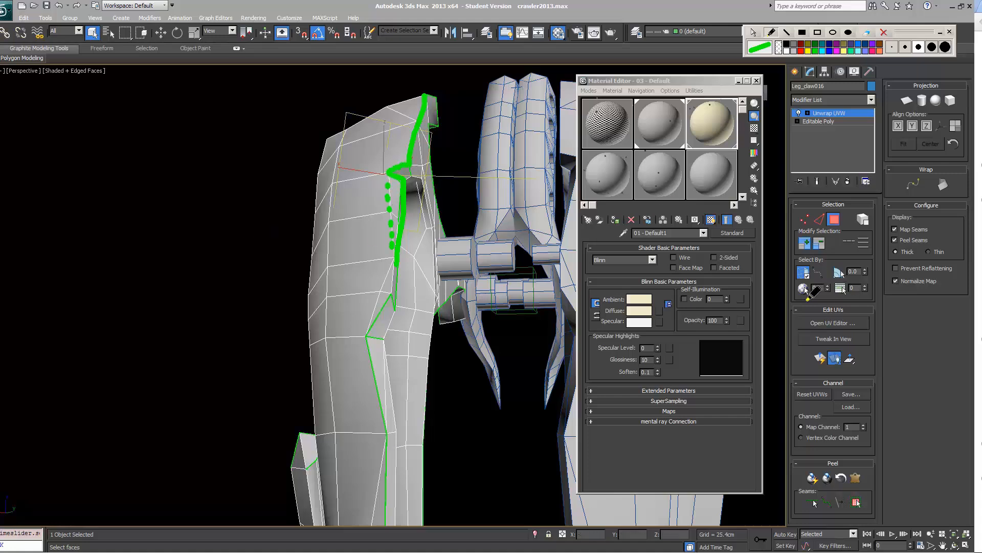
left_click(801, 45)
mouse_move(393, 207)
left_mouse_down()
mouse_move(416, 188)
mouse_move(424, 199)
left_mouse_up()
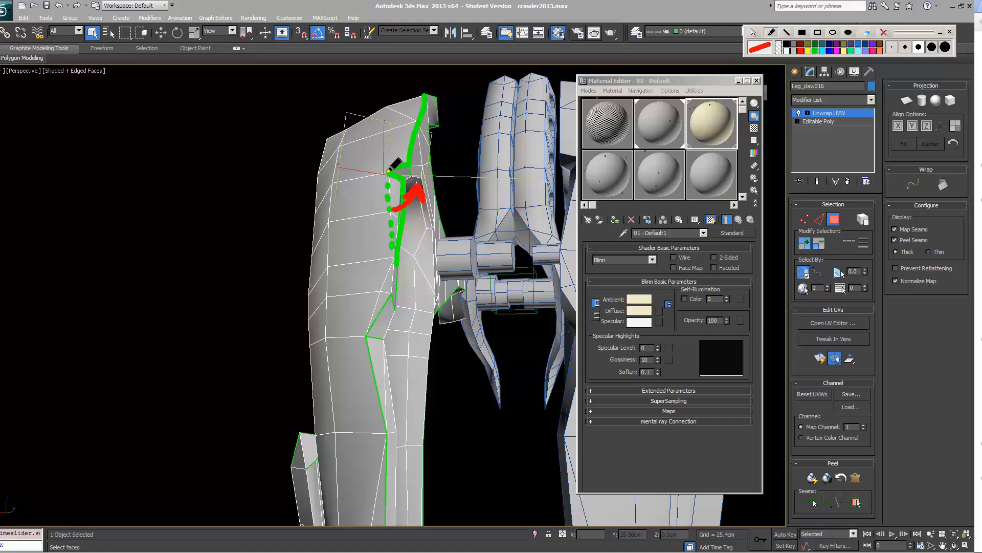
mouse_move(390, 169)
left_mouse_down()
mouse_move(409, 174)
mouse_move(396, 265)
left_mouse_up()
key("Delete")
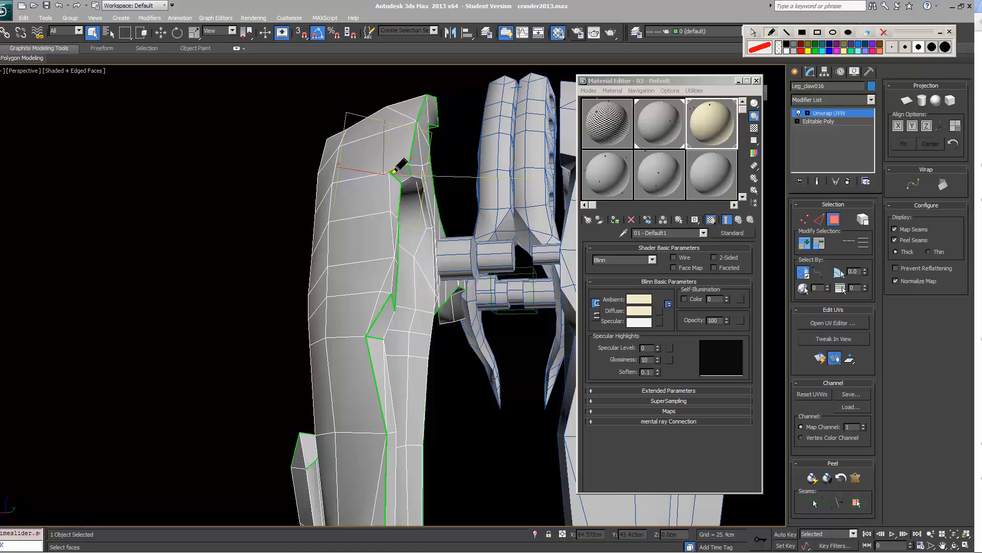
- Outline the small faces around the claw's upper notch in red annotation and clear the marks
mouse_move(400, 182)
left_mouse_down()
mouse_move(391, 169)
mouse_move(408, 171)
mouse_move(421, 100)
mouse_move(421, 138)
mouse_move(433, 141)
left_mouse_up()
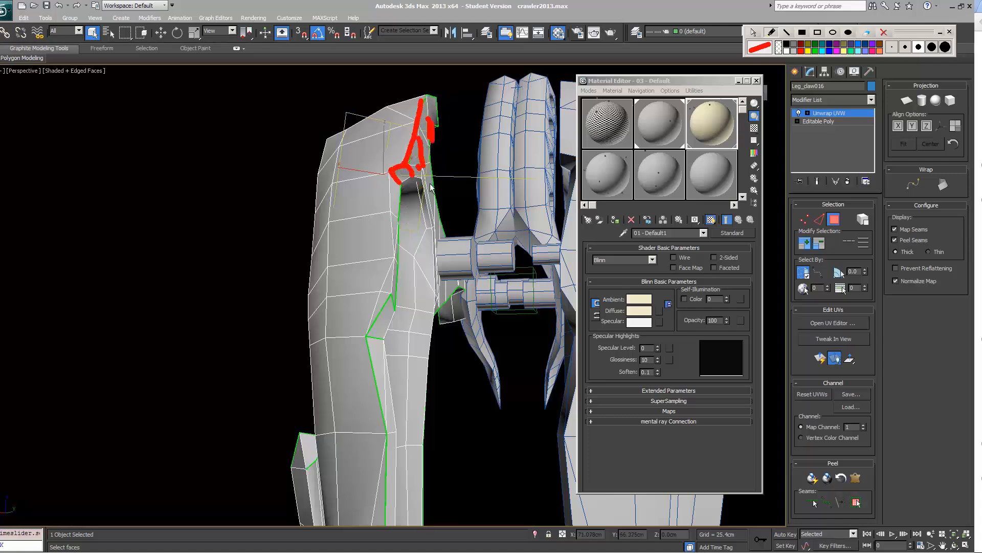
left_click_drag(428, 187, 435, 204)
key("Delete")
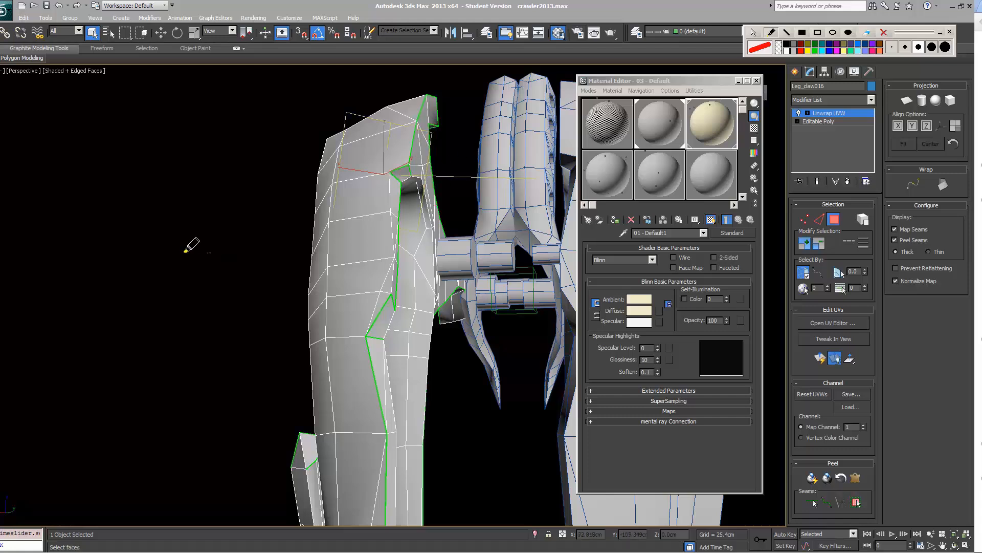
- Sketch the notch's unfolded zigzag outline in red on the empty area beside the claw
mouse_move(158, 274)
left_mouse_down()
mouse_move(135, 252)
mouse_move(153, 222)
mouse_move(187, 241)
mouse_move(194, 214)
mouse_move(293, 177)
mouse_move(290, 240)
left_mouse_up()
left_click_drag(158, 246, 163, 262)
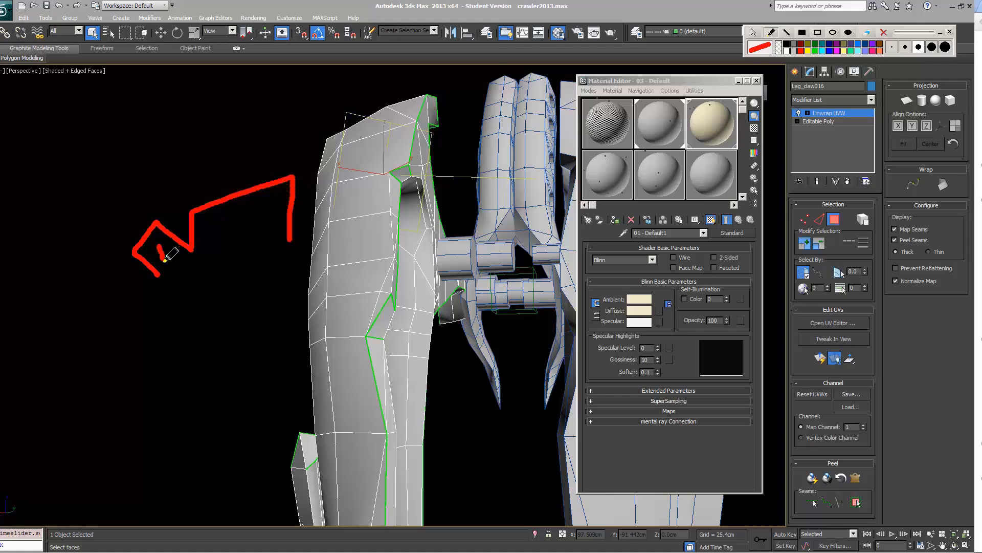
- Number the sketched seam outline with a 1 and a 2 in red ink, and mark the matching spots along the claw's green seam
mouse_move(239, 218)
left_mouse_down()
mouse_move(243, 237)
mouse_move(261, 236)
left_mouse_up()
left_click_drag(402, 172, 406, 179)
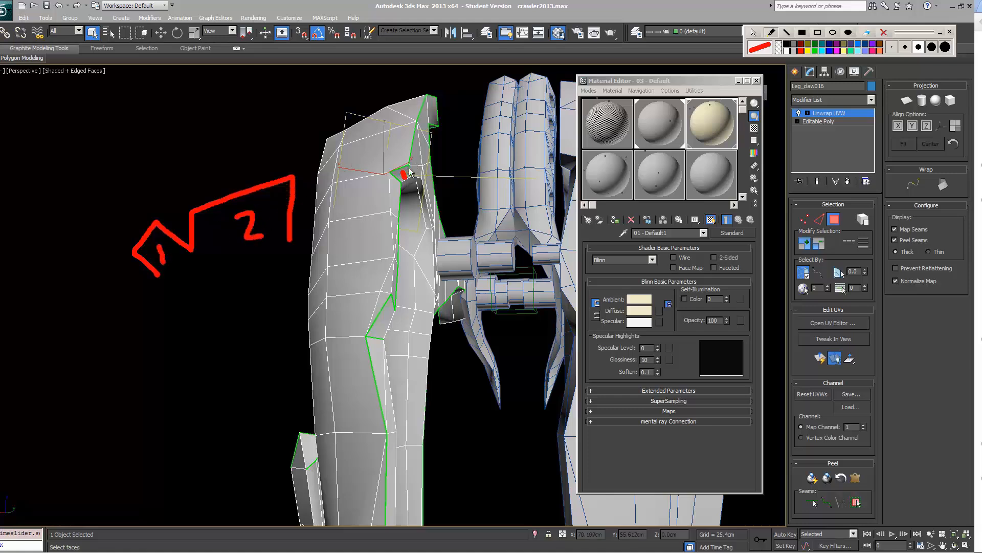
mouse_move(421, 139)
left_mouse_down()
mouse_move(421, 156)
mouse_move(428, 154)
left_mouse_up()
left_click_drag(392, 194, 391, 209)
left_click(420, 137)
left_click_drag(420, 137, 426, 147)
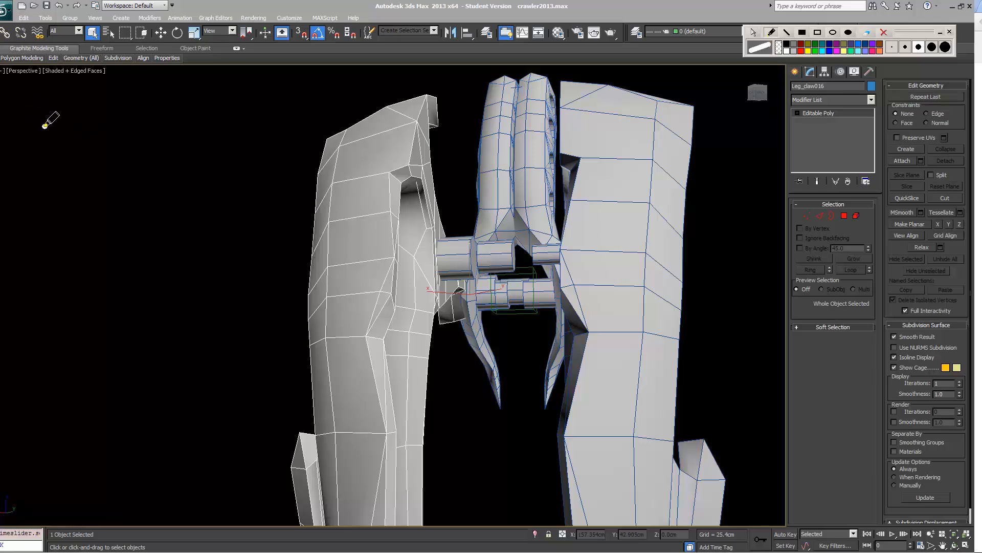
- Handwrite "3DS Max + Photoshop" in white ink over the viewport, with "texture" and an arrow leading up to the plus sign
mouse_move(45, 125)
left_mouse_down()
mouse_move(51, 139)
mouse_move(291, 93)
mouse_move(259, 154)
mouse_move(294, 144)
mouse_move(265, 192)
left_mouse_up()
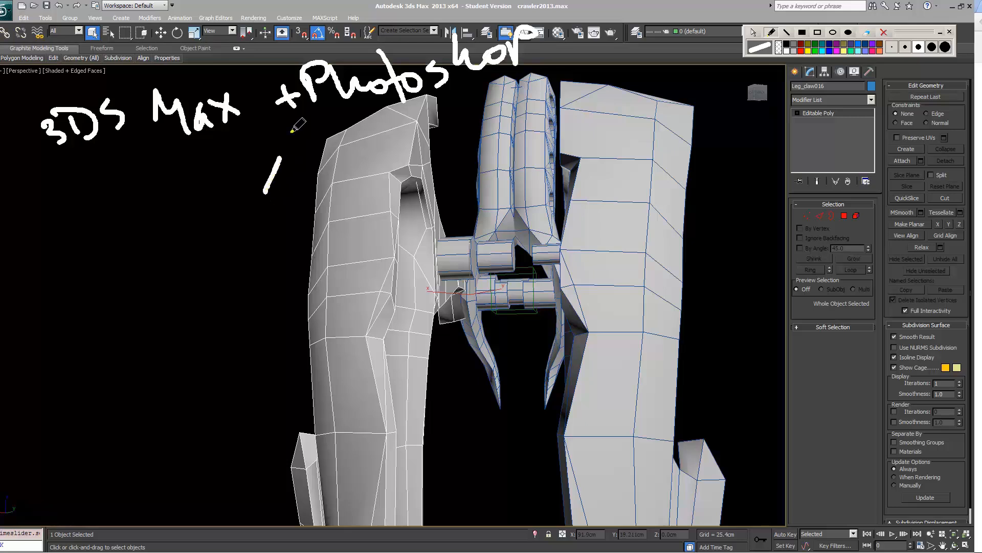
left_click_drag(280, 135, 305, 149)
left_click_drag(217, 213, 213, 241)
left_click_drag(204, 229, 237, 225)
left_click_drag(238, 209, 253, 228)
left_click_drag(253, 190, 325, 185)
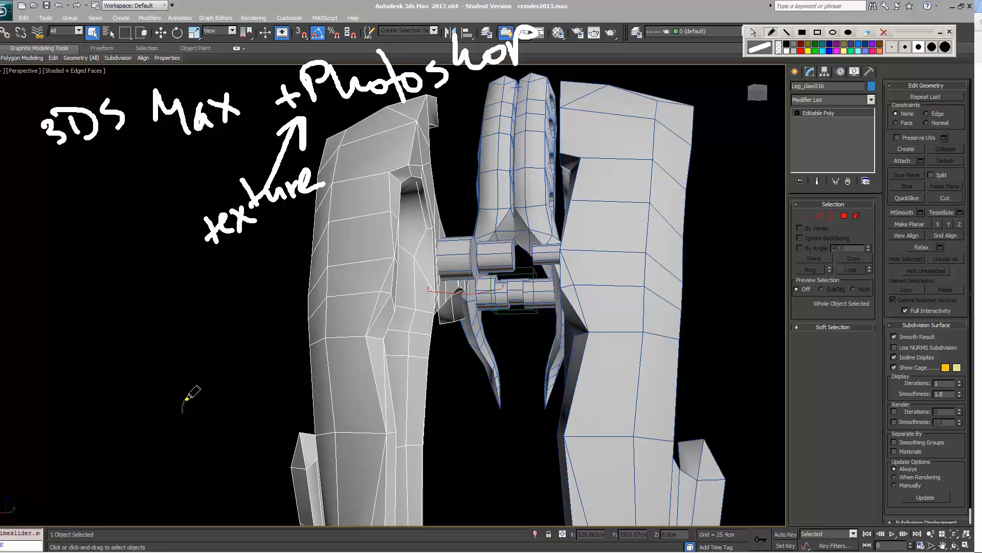
- Trace the claw's seam with a dark yellow line and draw five black strokes across it
mouse_move(425, 96)
left_mouse_down()
mouse_move(396, 247)
mouse_move(356, 361)
left_mouse_up()
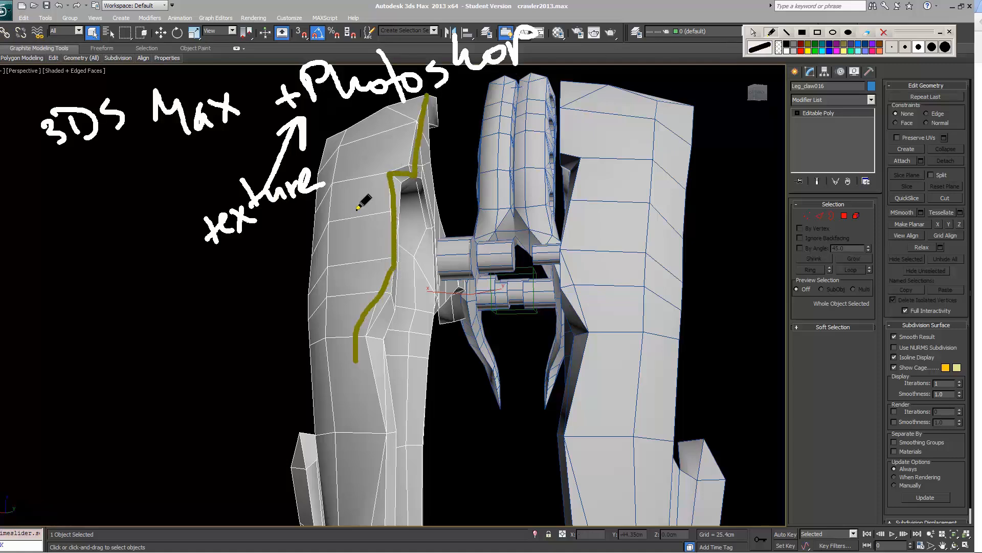
left_click_drag(357, 208, 429, 165)
left_click_drag(350, 238, 426, 205)
left_click_drag(356, 260, 422, 235)
left_click_drag(355, 285, 418, 272)
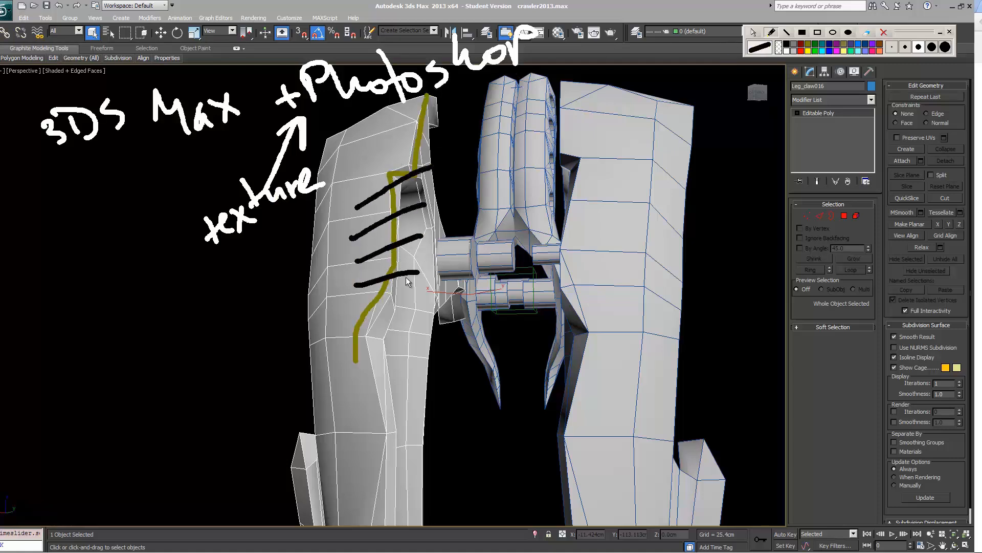
left_click_drag(355, 321, 403, 311)
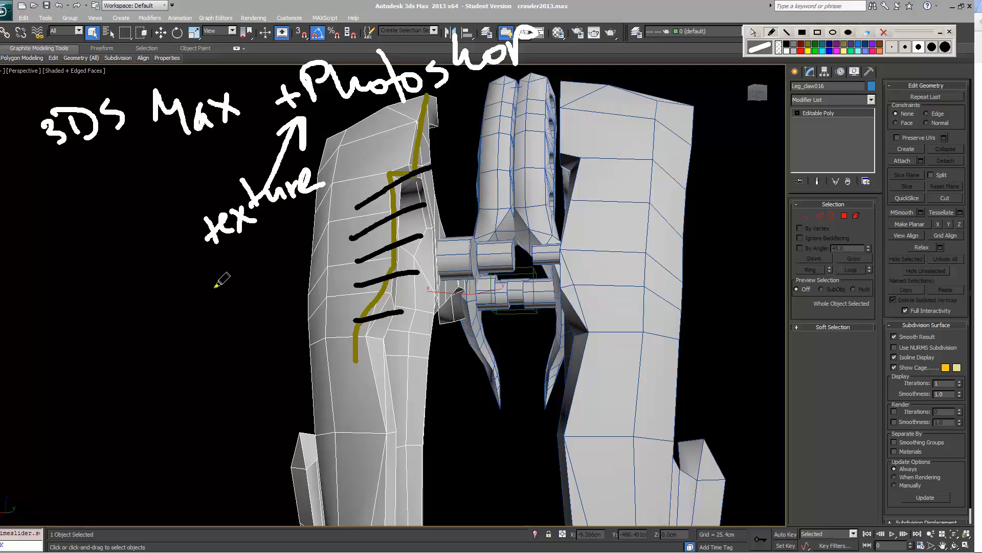
- Sketch texture pieces with seam marks in white ink beside the claw, then clear all annotations and leave drawing mode
mouse_move(174, 294)
left_mouse_down()
mouse_move(247, 298)
mouse_move(148, 295)
left_mouse_up()
mouse_move(223, 323)
left_mouse_down()
mouse_move(241, 318)
mouse_move(250, 339)
left_mouse_up()
mouse_move(241, 272)
left_mouse_down()
mouse_move(299, 310)
mouse_move(287, 261)
mouse_move(241, 266)
left_mouse_up()
mouse_move(417, 202)
left_mouse_down()
mouse_move(417, 291)
mouse_move(466, 251)
left_mouse_up()
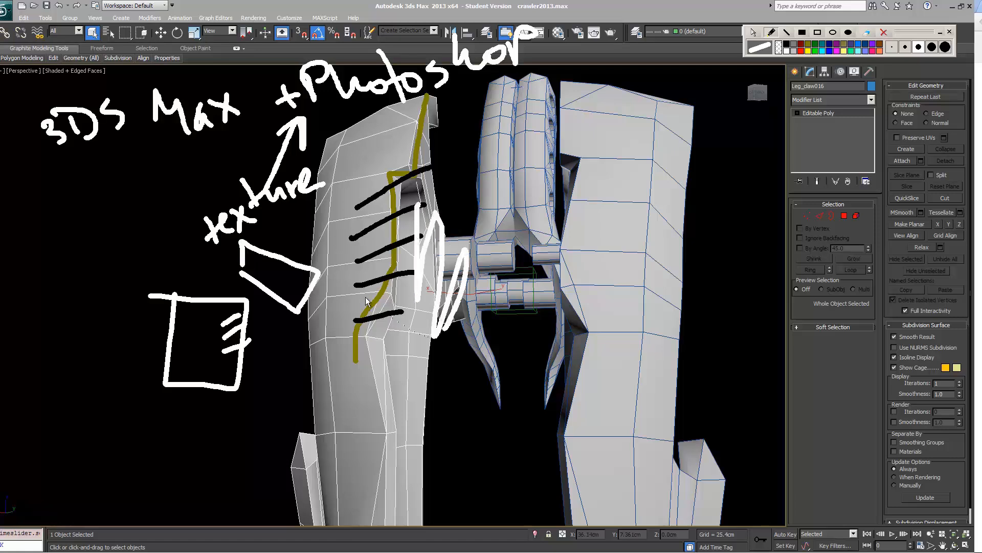
left_click_drag(253, 270, 281, 302)
key("Escape")
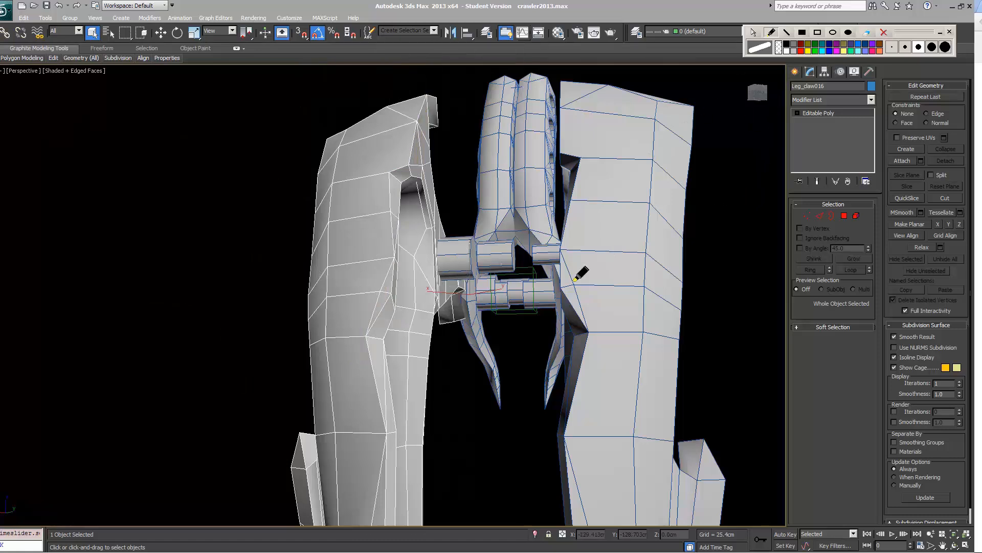
key("Escape")
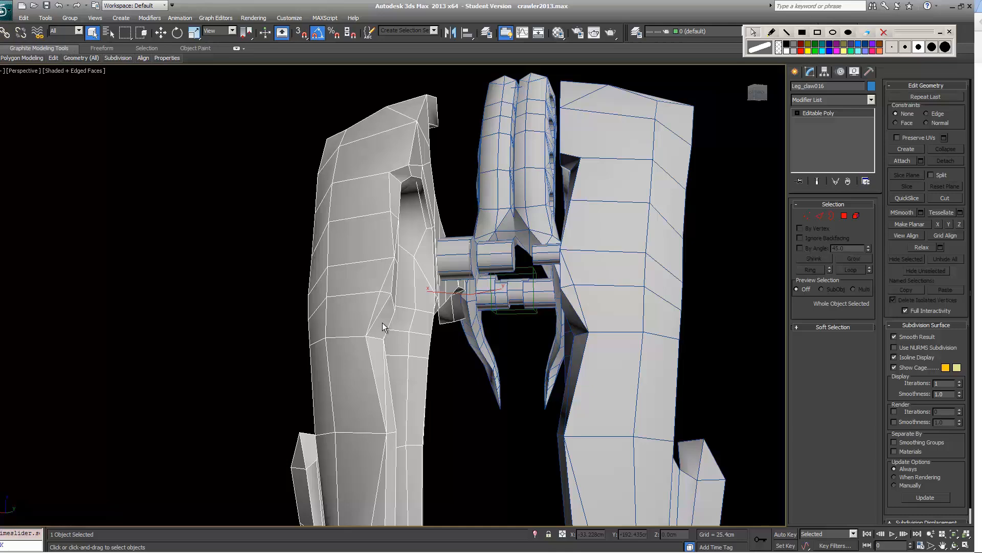
- Start exporting only the selected claw, using the gw::OBJ-Exporter (*.OBJ) format
left_click(6, 10)
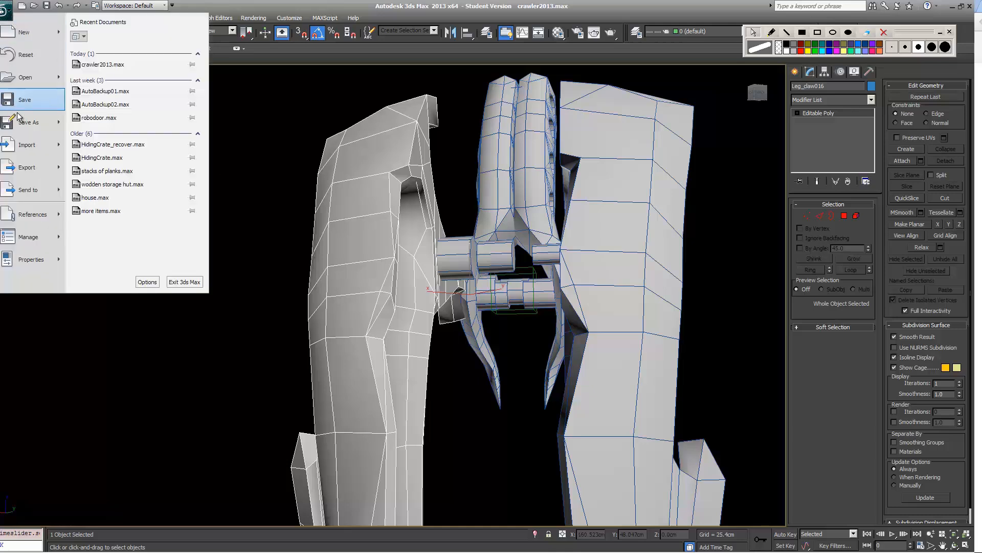
mouse_move(28, 171)
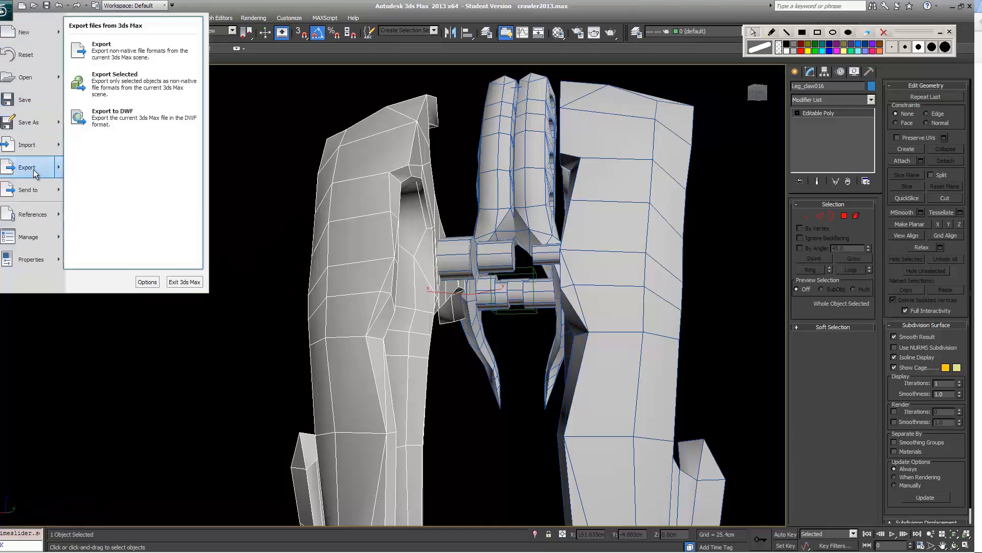
left_click(108, 88)
left_click(163, 338)
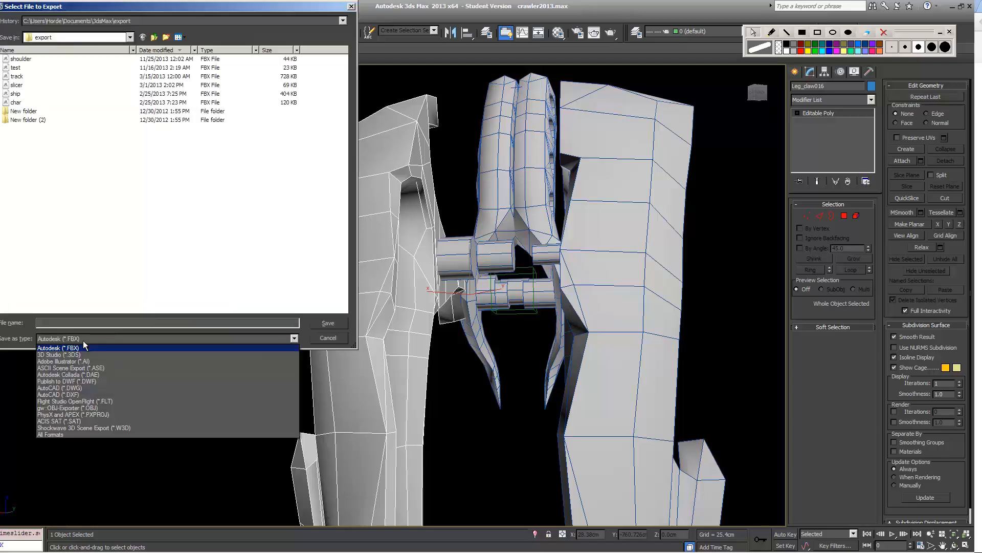
left_click(118, 408)
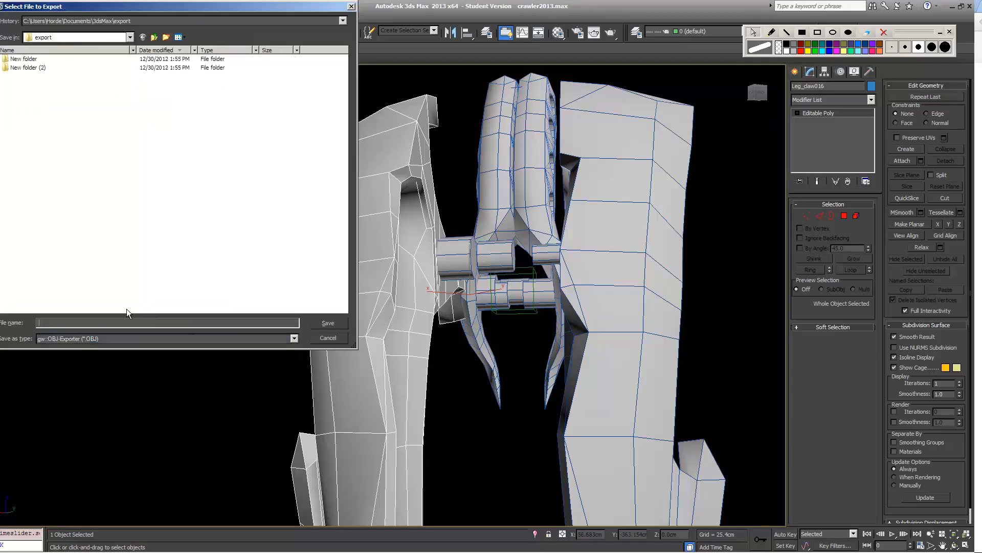
- Save the export on the desktop as robot_claw_texture_plz, using the ZBrush preset in the OBJ export options
type("robot_claw_texture_plz")
left_click(155, 38)
left_click(155, 38)
left_click(154, 37)
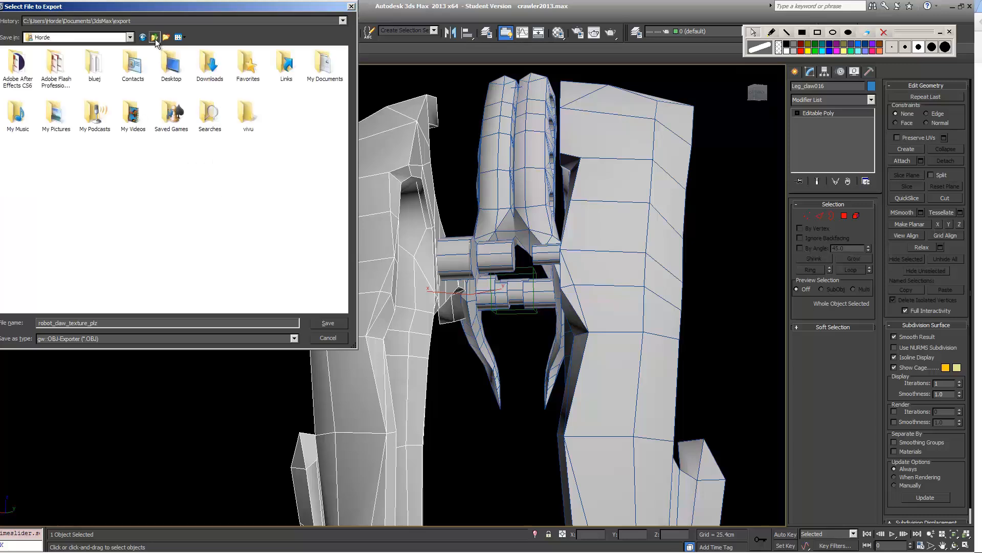
left_click(155, 37)
key("Return")
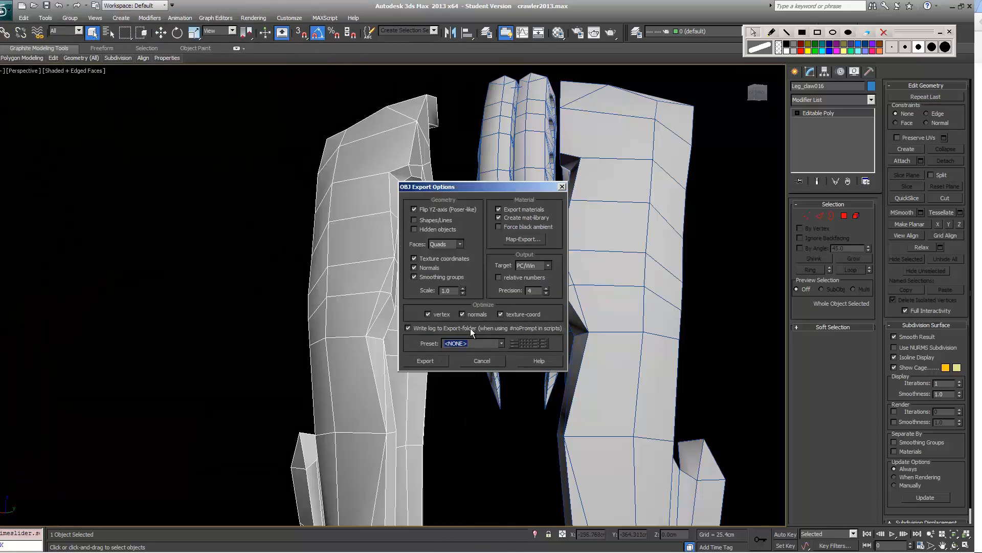
left_click(474, 343)
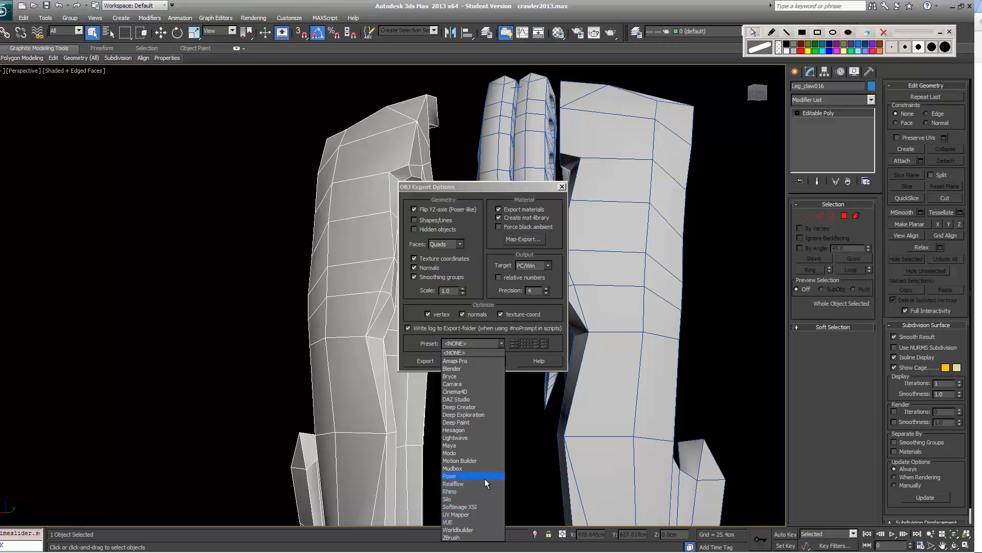
left_click(452, 537)
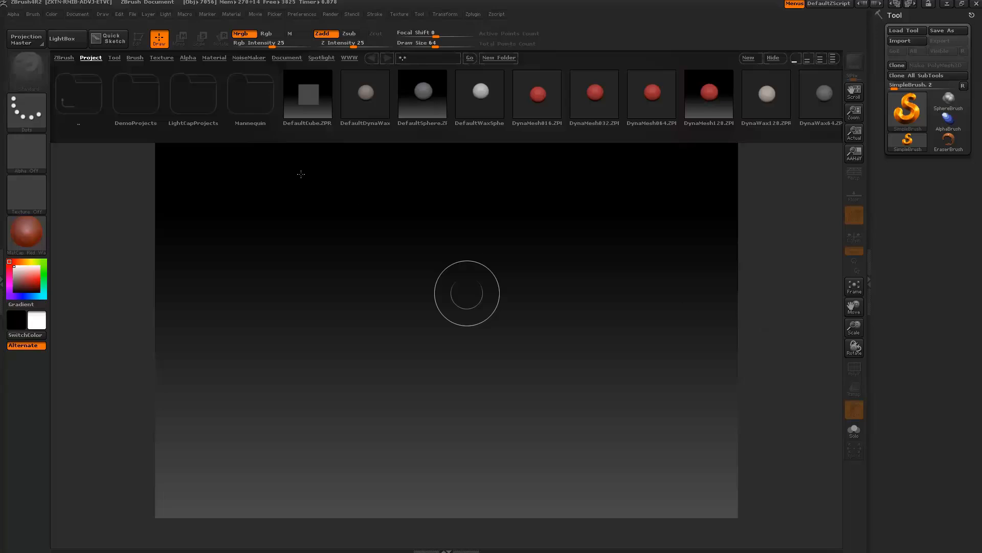
- Switch to ZBrush and resize the document to a width of 1669 and a height of 1252
left_click(76, 44)
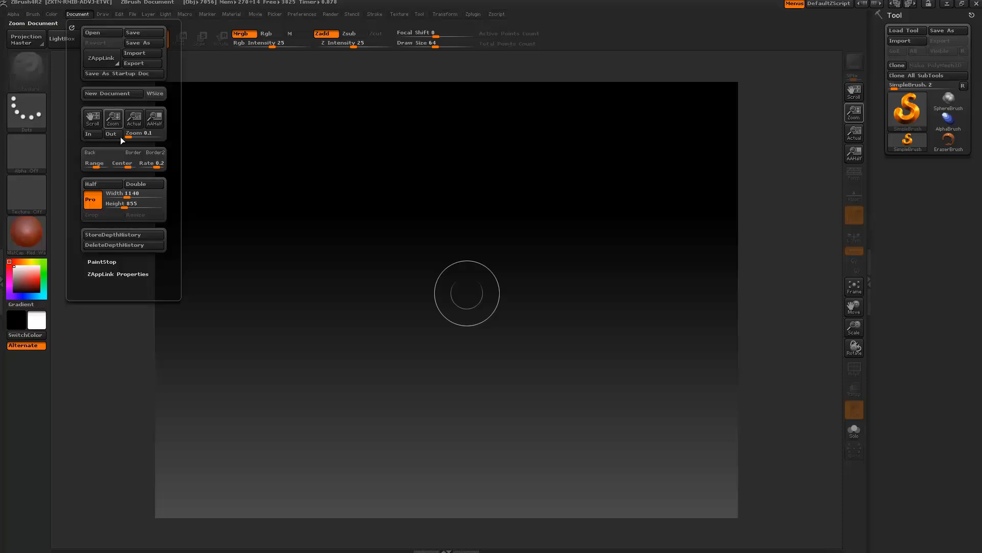
left_click_drag(125, 197, 128, 194)
left_click(132, 193)
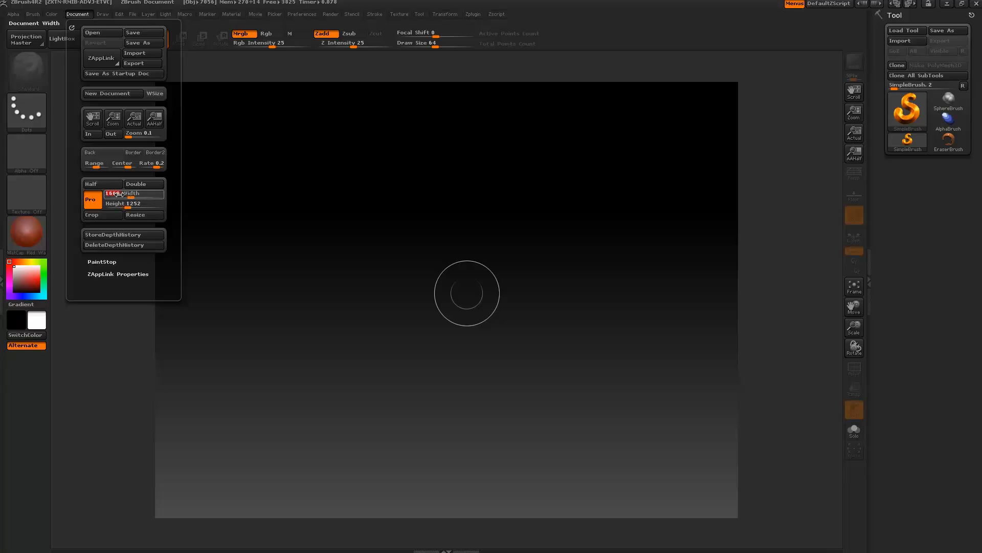
left_click(137, 215)
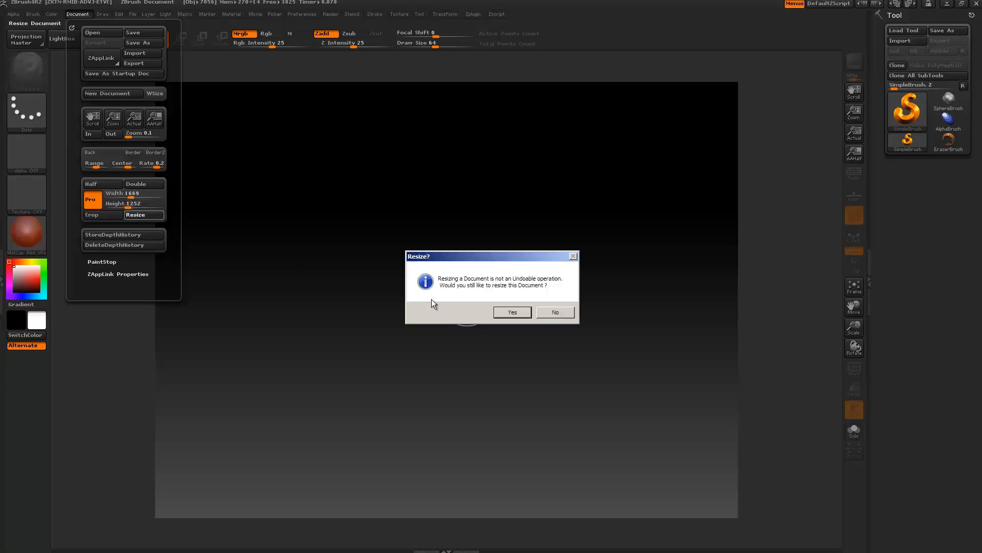
left_click(520, 310)
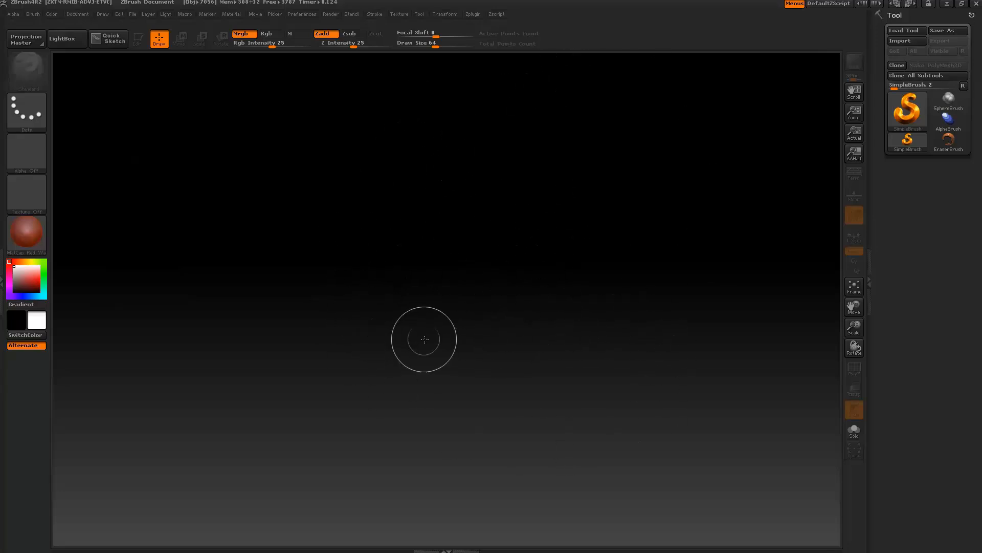
- Import the robot_claw_texture_plz mesh from the desktop
left_click(908, 42)
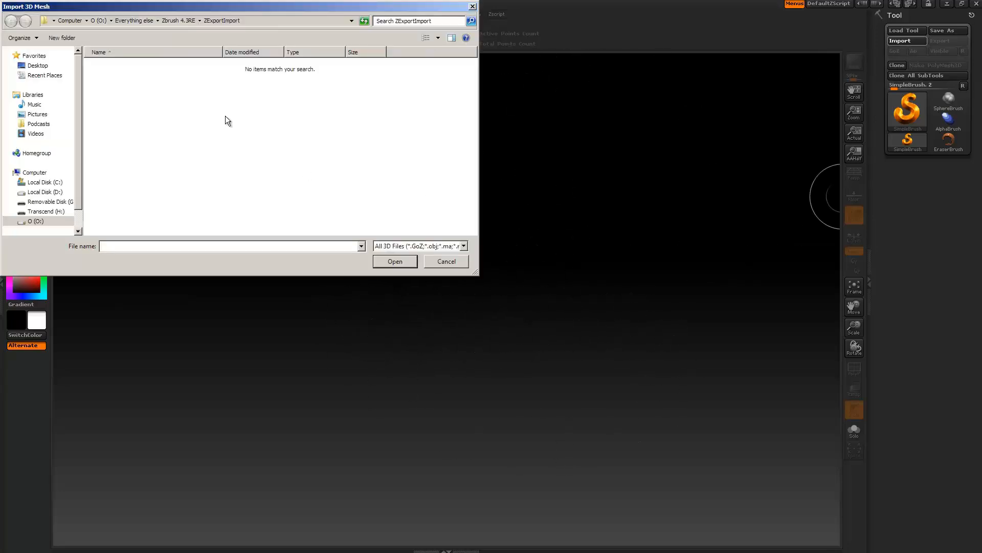
left_click(37, 66)
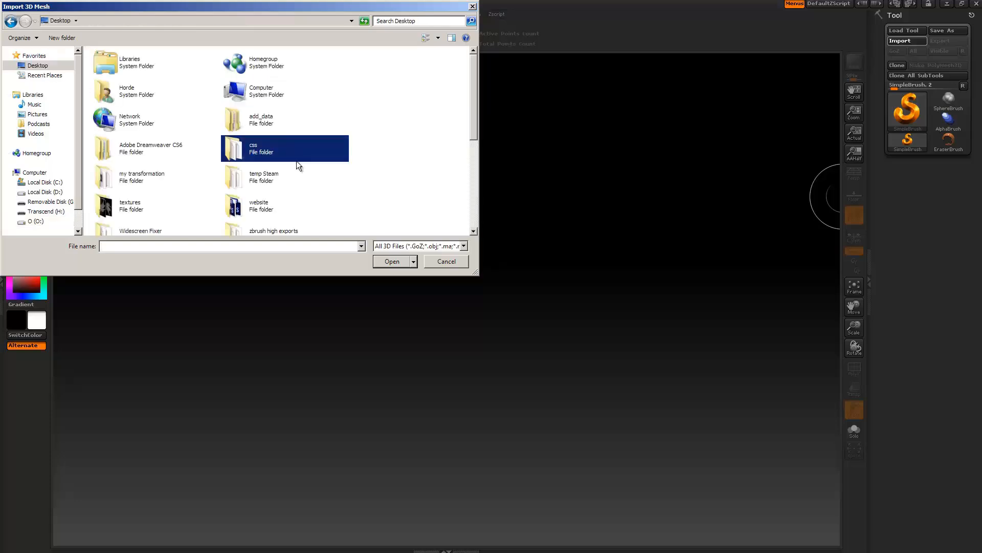
scroll(358, 169, "down", 3)
left_click(294, 188)
double_click(131, 171)
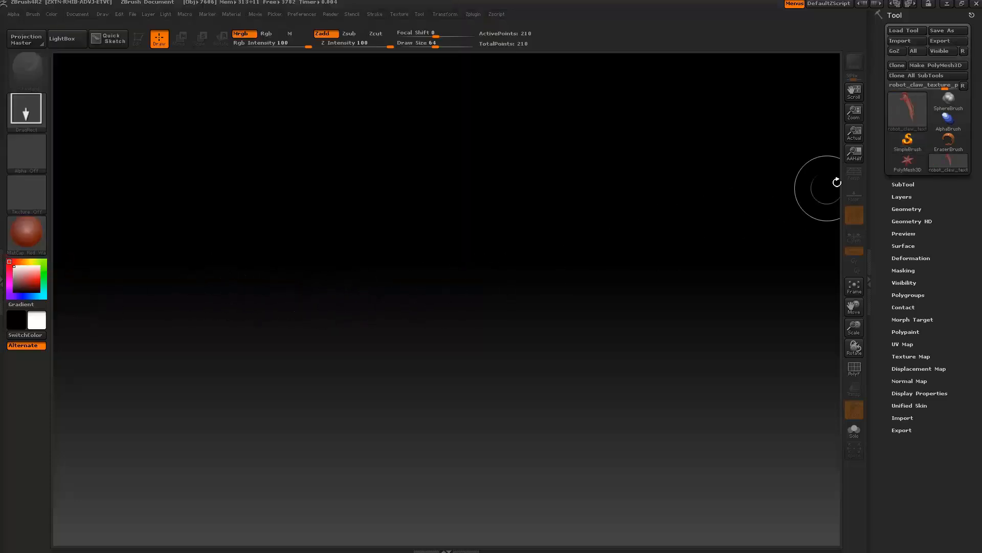
- Draw the imported claw in the middle of the canvas and put it into Edit mode
left_click(902, 111)
left_click(737, 173)
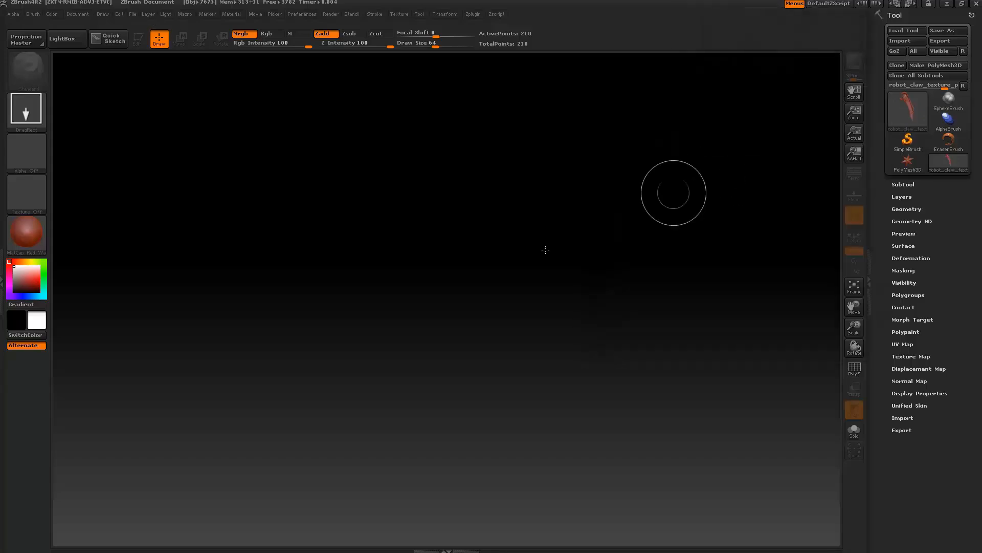
left_click_drag(430, 274, 532, 424)
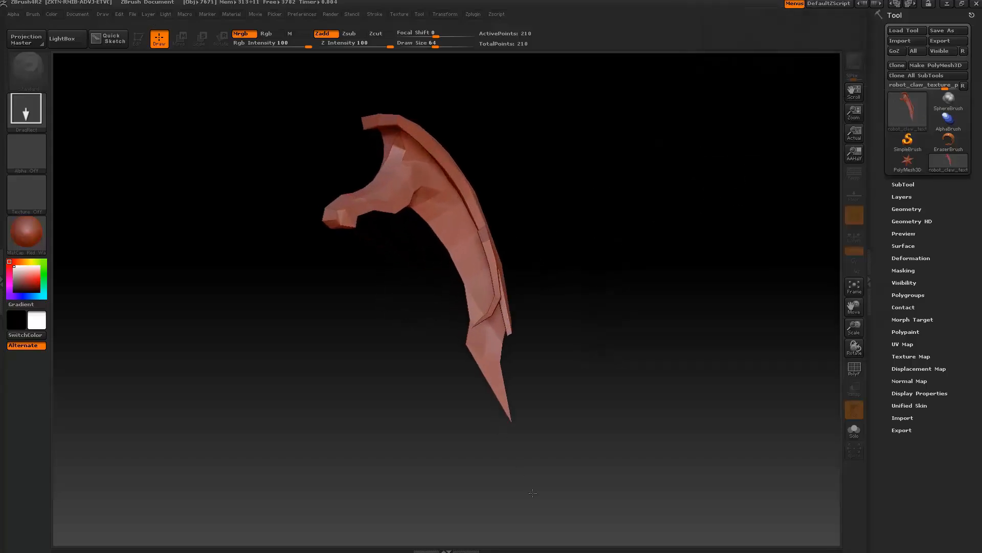
key("t")
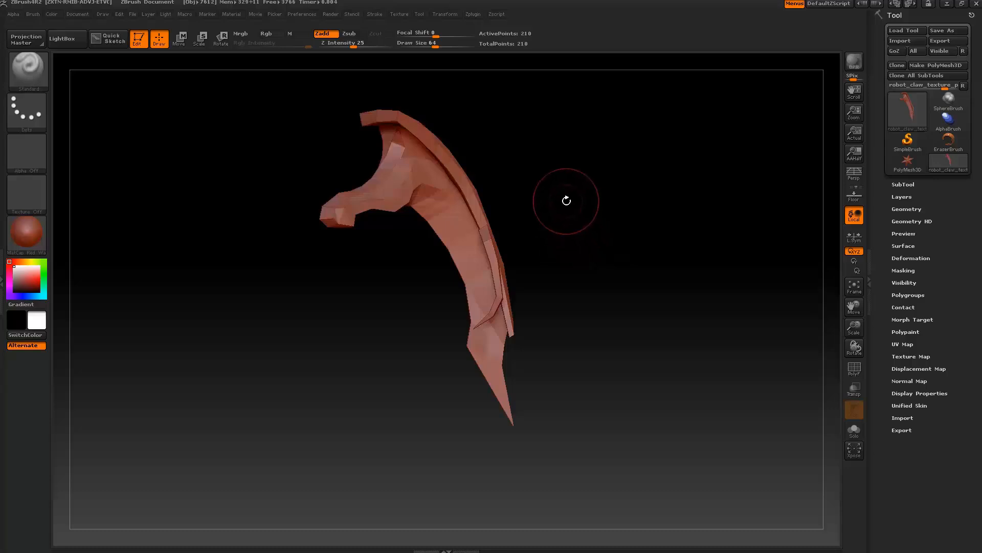
- Display the claw's polyframe wireframe and open its Geometry settings
mouse_move(567, 200)
left_mouse_down()
mouse_move(496, 222)
mouse_move(507, 253)
left_mouse_up()
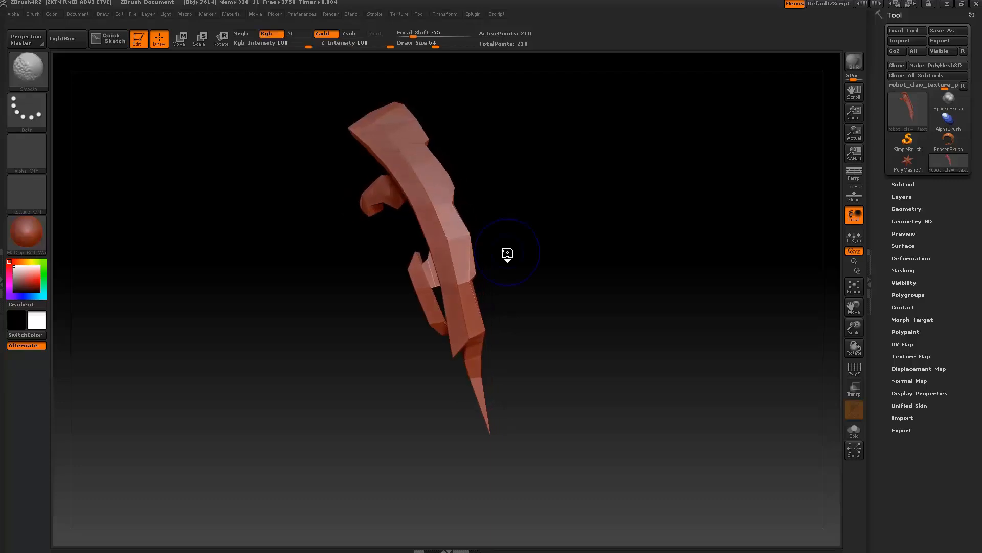
key("shift+f")
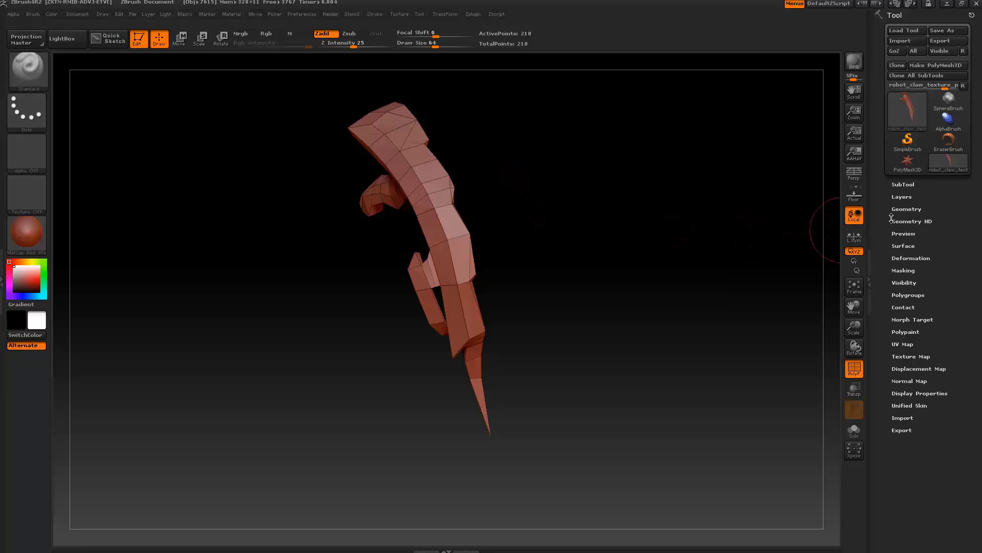
left_click(907, 209)
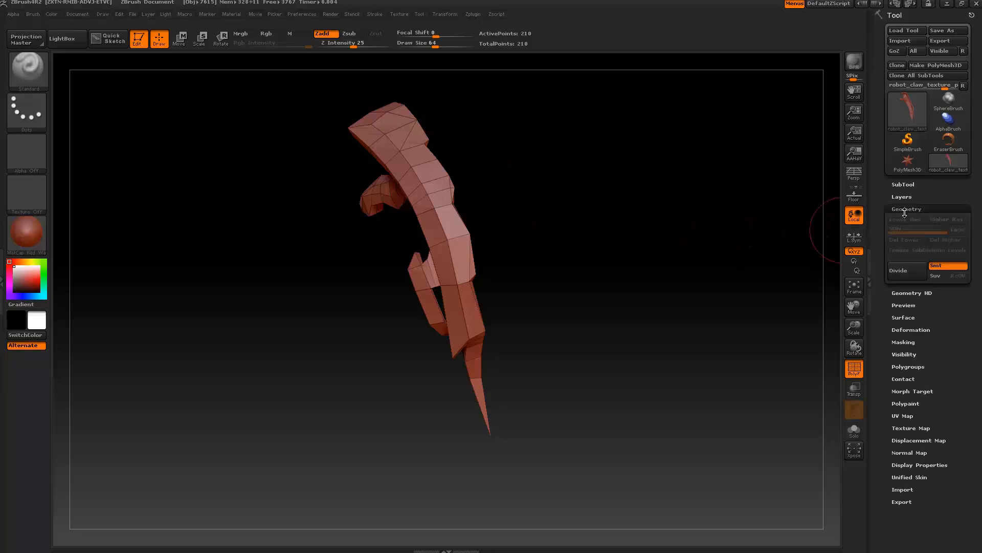
- Try subdividing the claw to level 3 with Smt smoothing on, then undo the subdivision
left_click(935, 266)
left_click(935, 267)
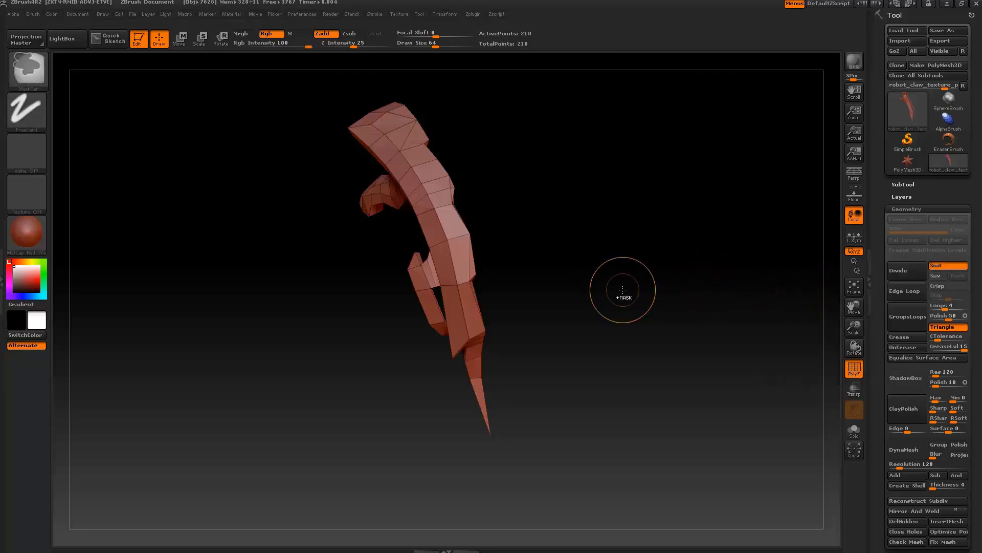
key("ctrl+d")
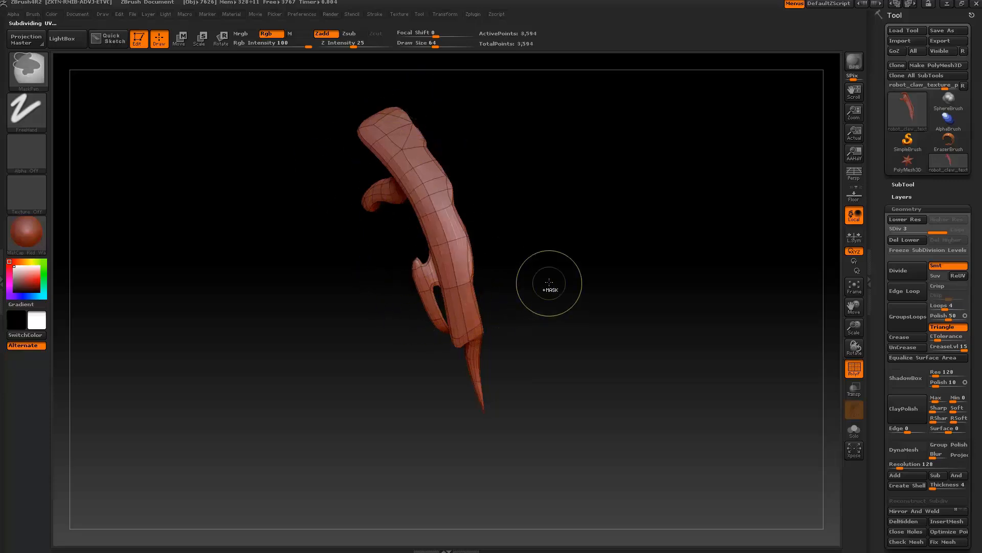
key("ctrl+z")
- Turn off Smt smoothing and divide the claw up to subdivision level 6
left_click(934, 267)
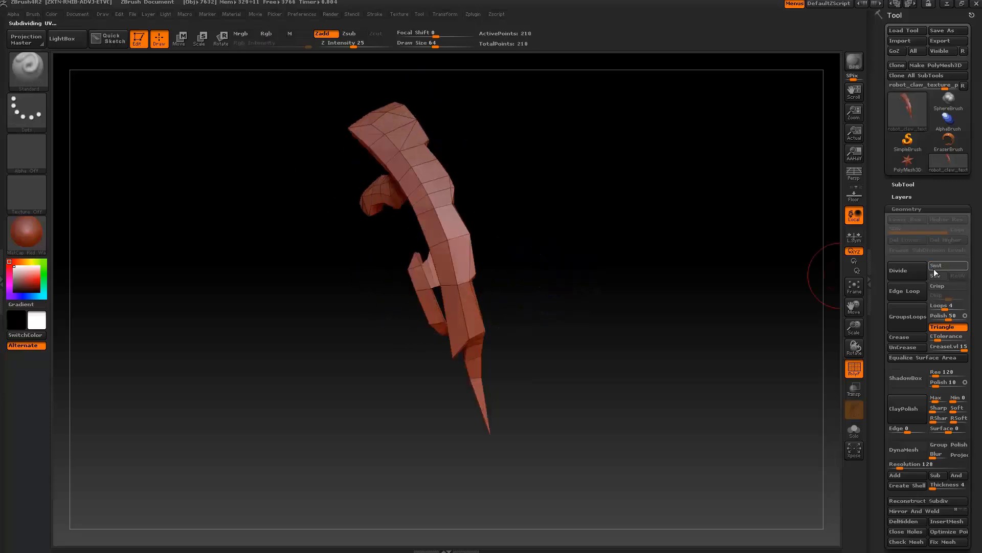
left_click(905, 273)
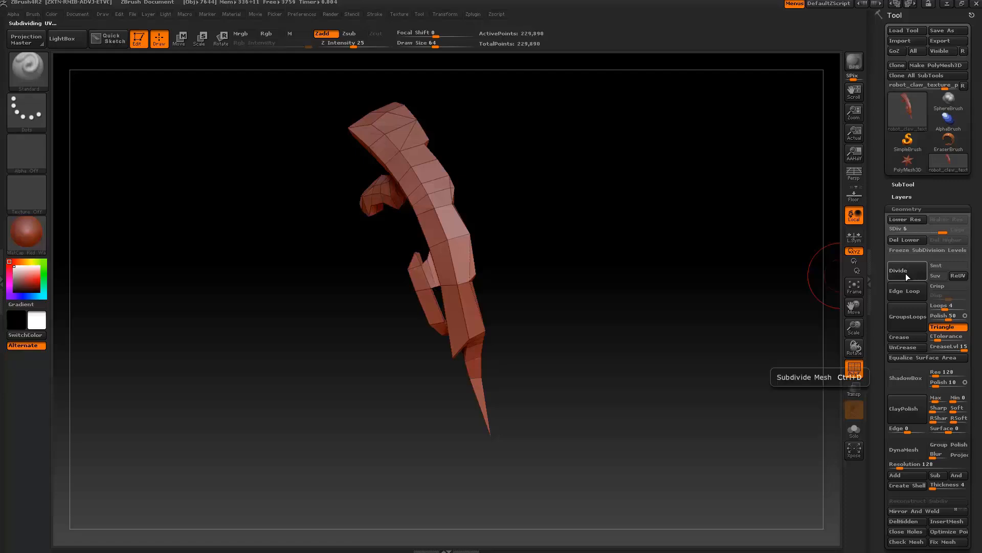
- Delete the subdivided claw's lower subdivision levels and hide its polyframe wireframe
left_click(905, 273)
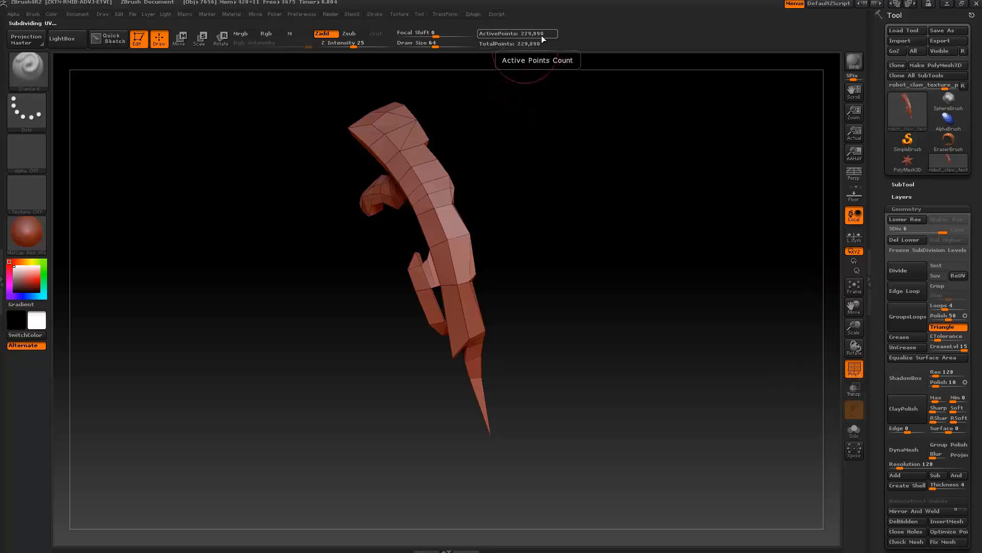
left_click(901, 240)
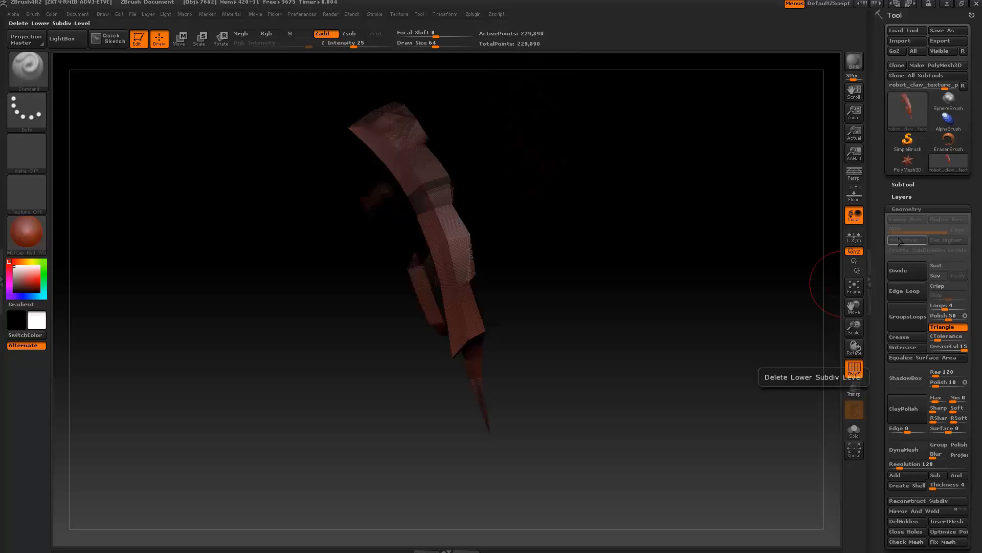
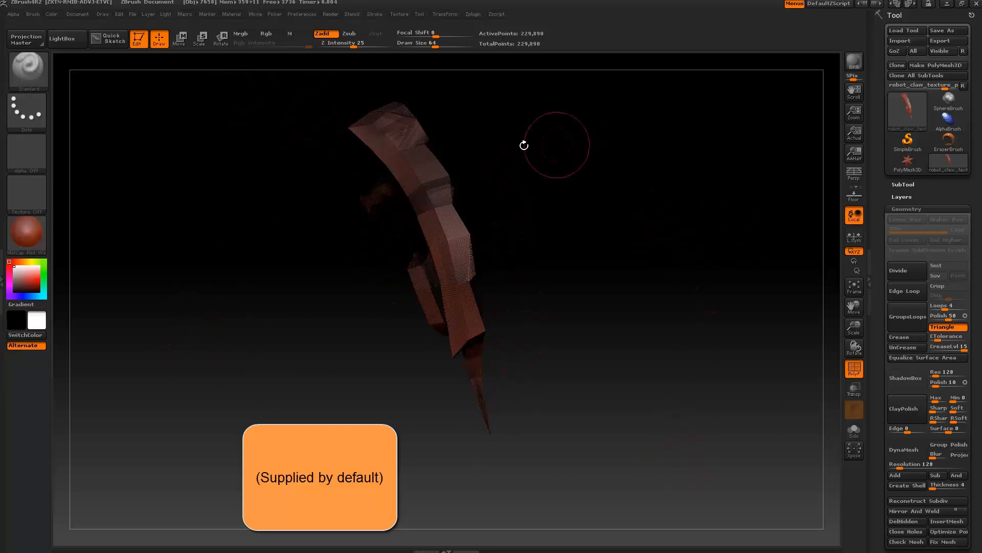
left_click(855, 370)
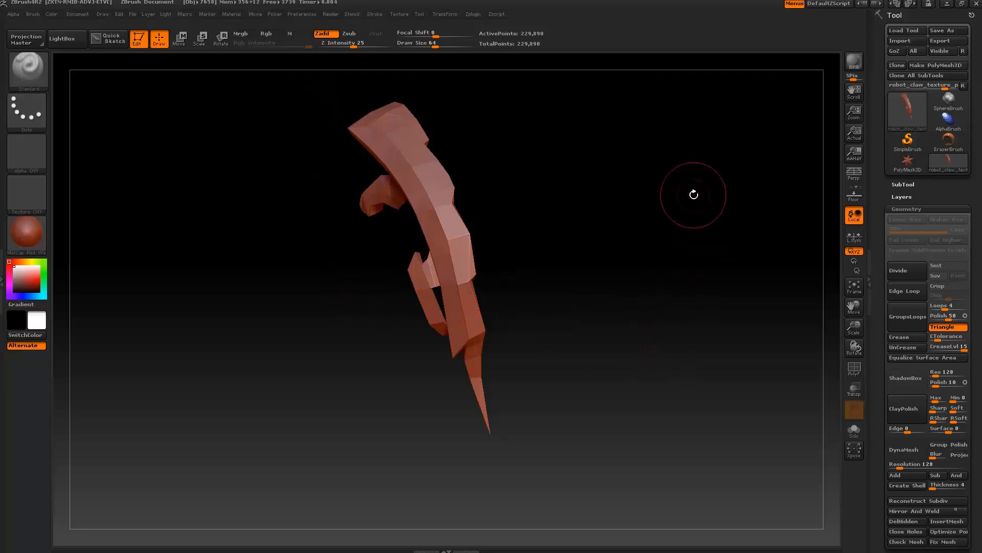
- Import the texture_pallete image as the current texture and choose the white square Alpha 28 as the alpha
left_click(402, 14)
left_click(419, 62)
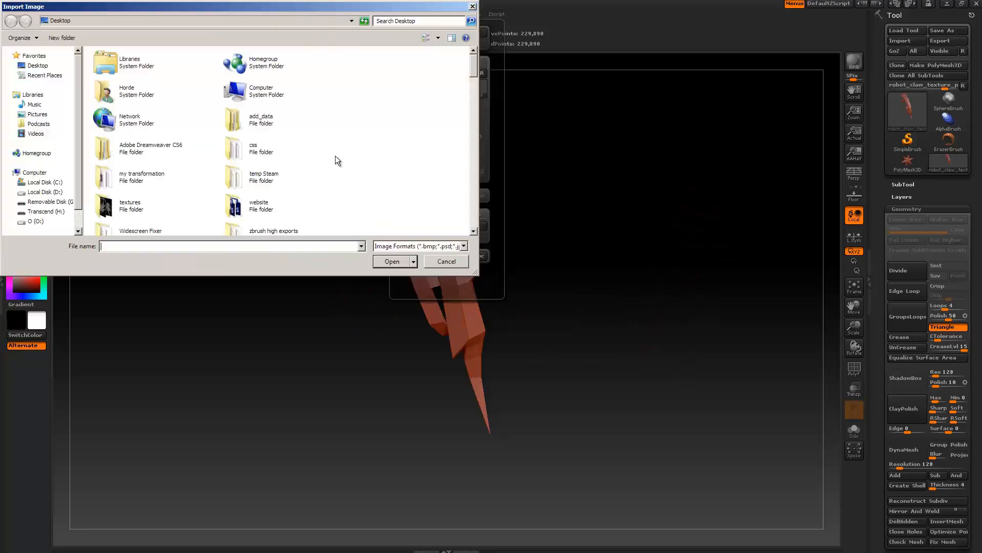
double_click(226, 158)
double_click(246, 75)
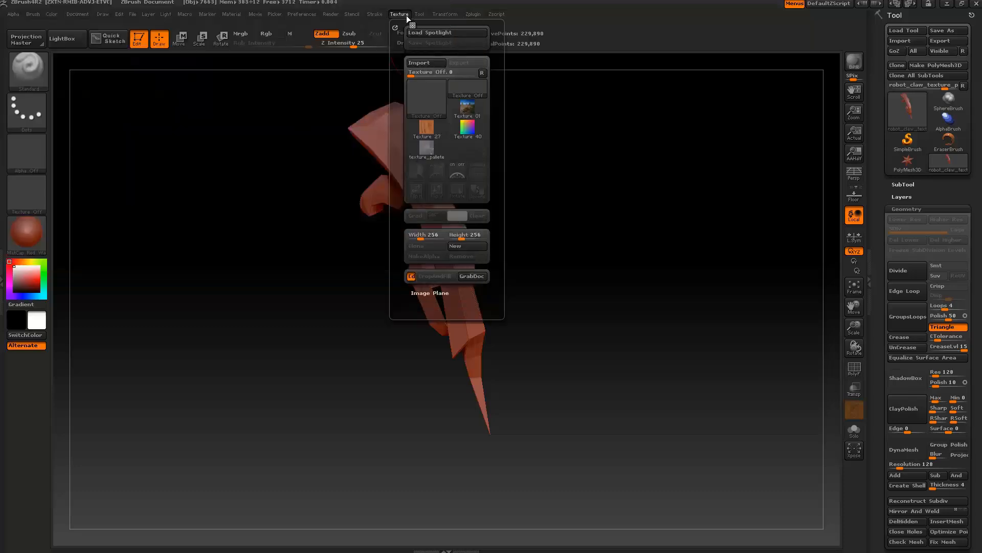
left_click(434, 94)
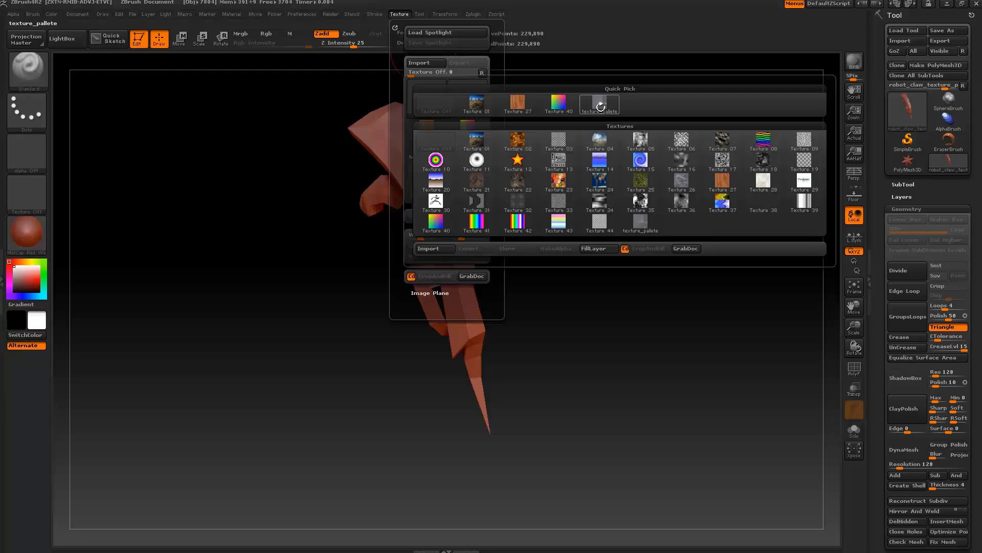
left_click(600, 108)
mouse_move(32, 193)
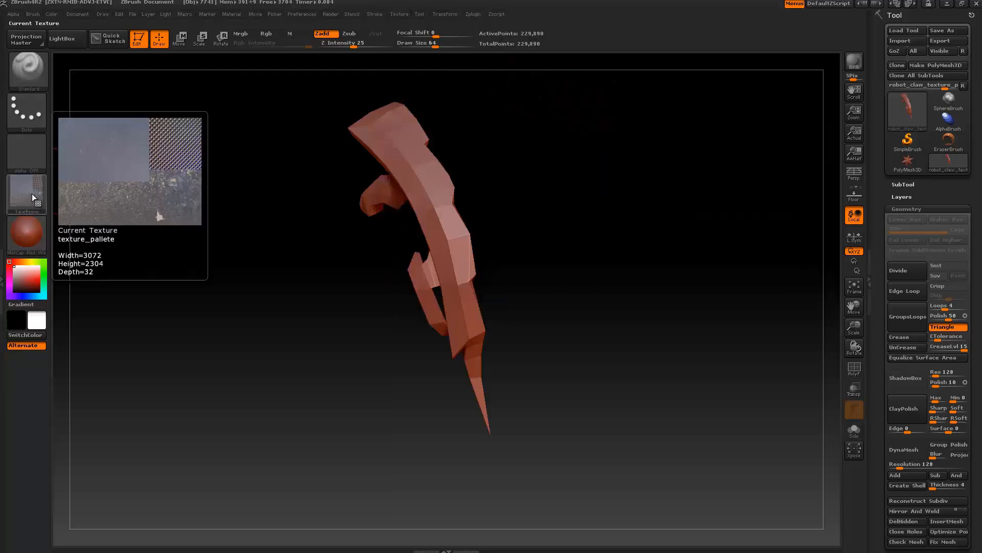
left_click(22, 161)
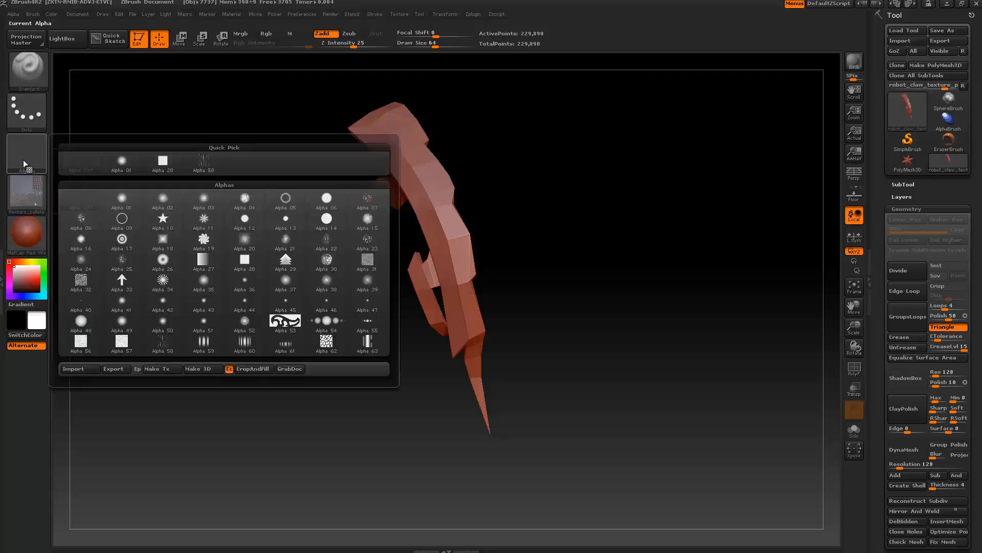
left_click(166, 169)
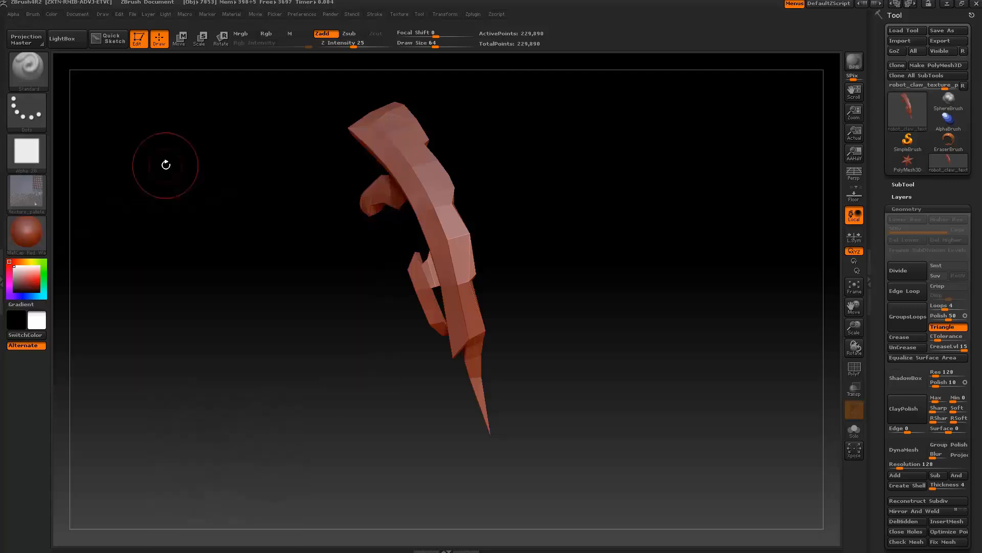
- Add the texture_pallete image to Spotlight and hide the LightBox browser
left_click(401, 16)
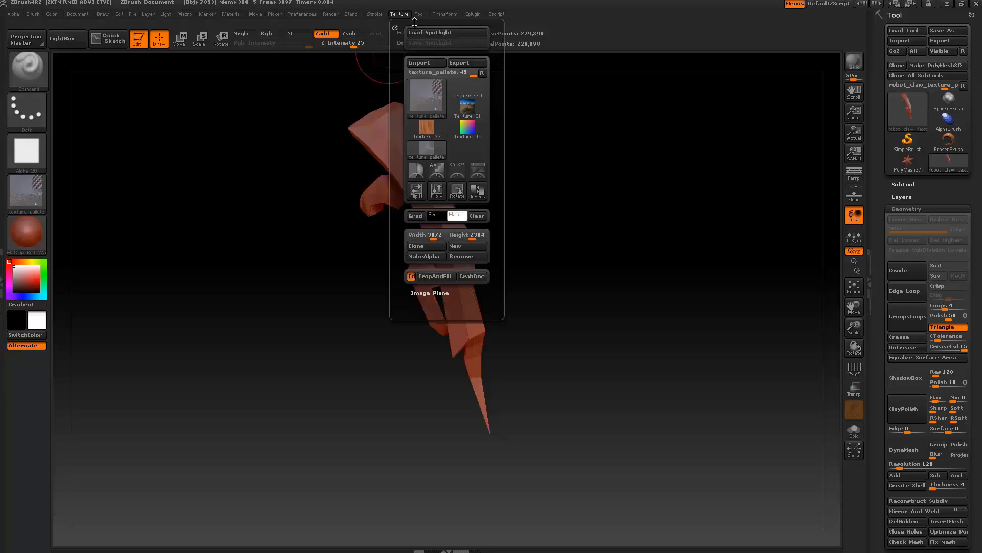
left_click(478, 177)
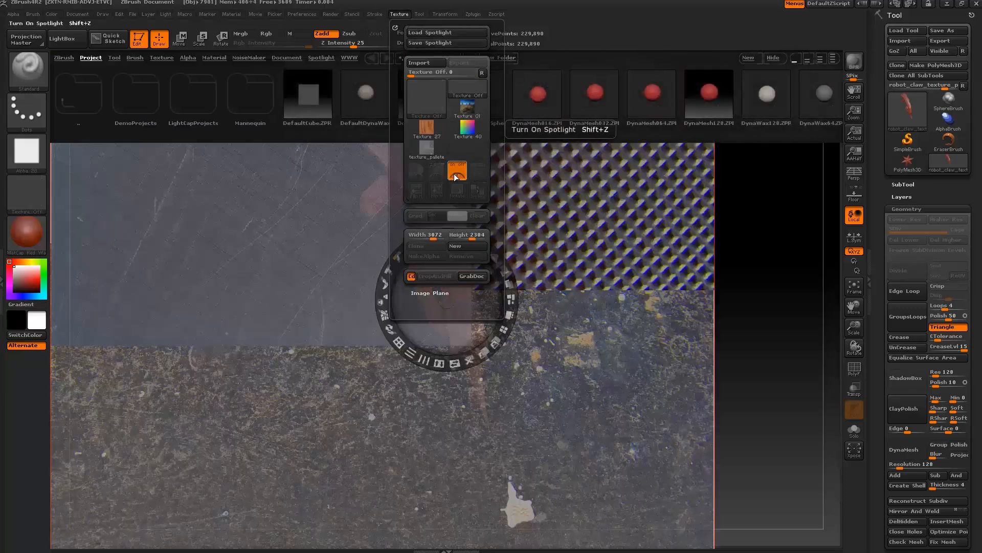
left_click(62, 38)
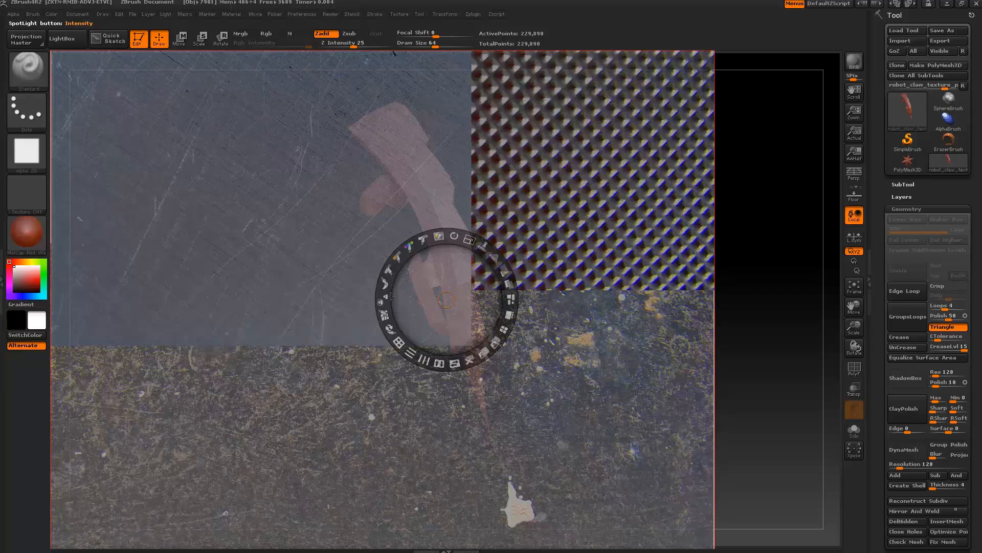
- Reposition the Spotlight image, place its dial over the rusty metal area, and try the Pin Spotlight, Scale and Tile H controls
left_click_drag(294, 222, 363, 235)
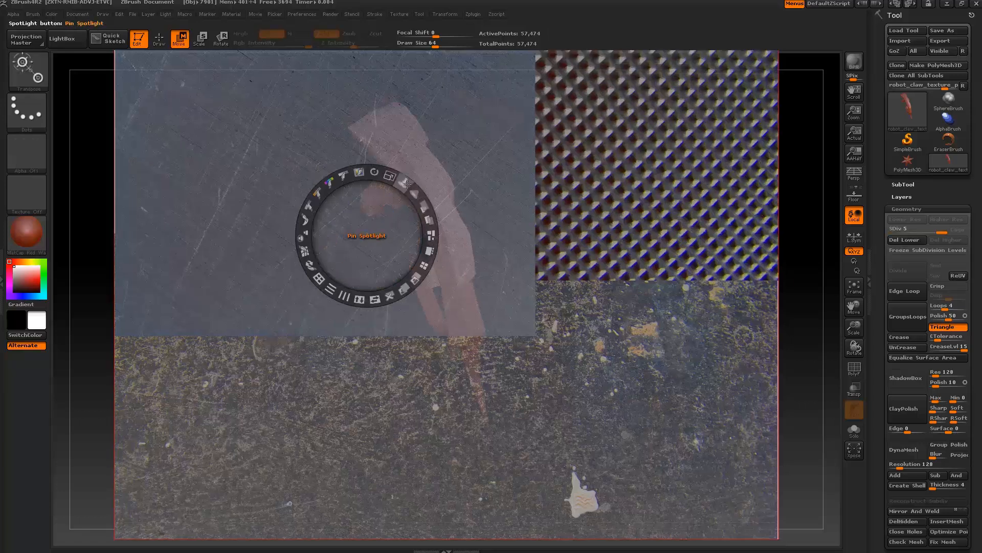
left_click(403, 183)
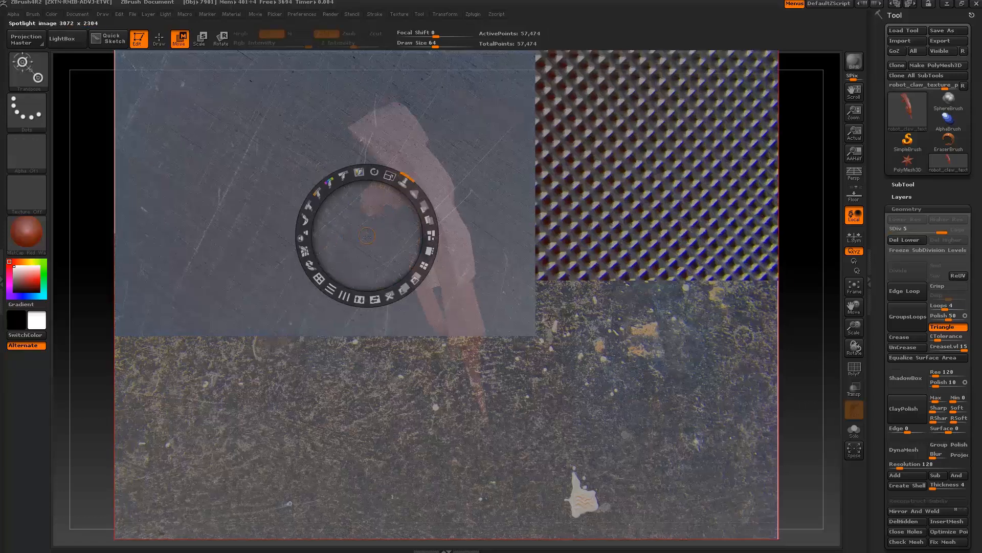
left_click_drag(365, 246, 626, 372)
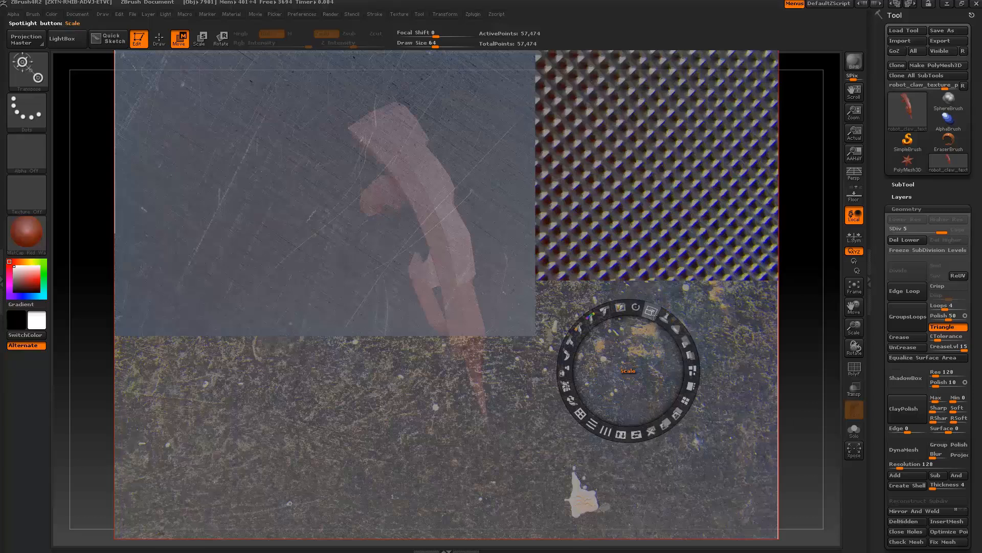
left_click_drag(652, 313, 679, 330)
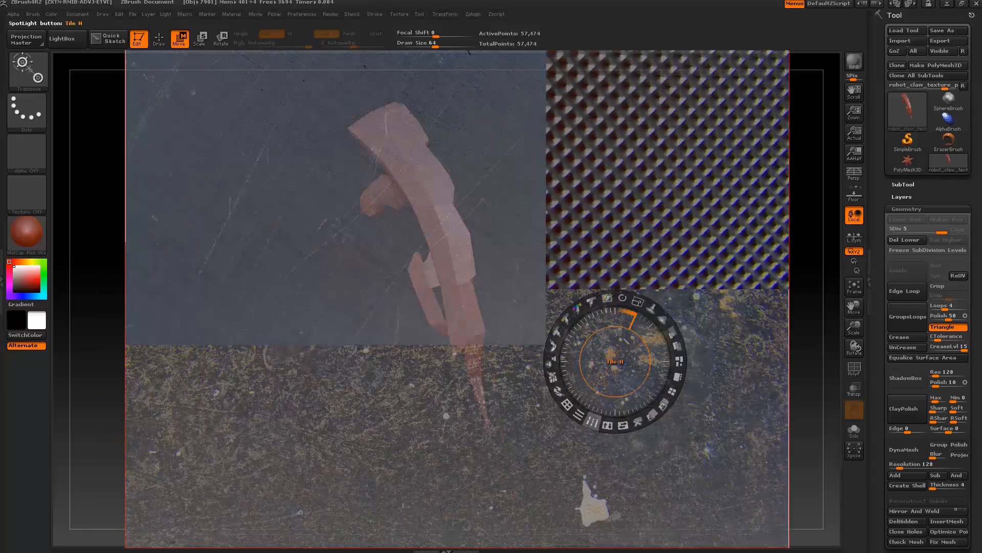
mouse_move(592, 419)
left_mouse_down()
mouse_move(601, 420)
mouse_move(588, 419)
left_mouse_up()
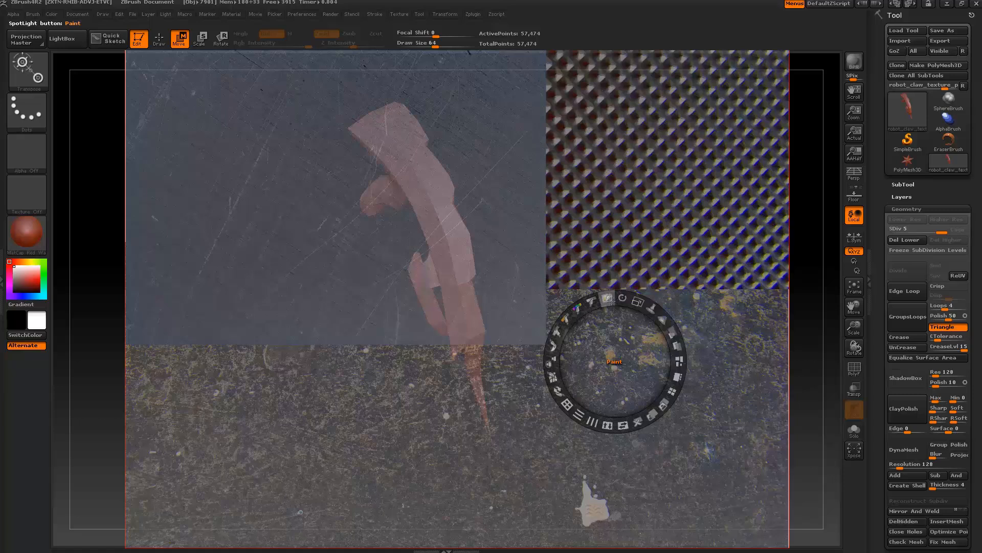
- Try cloning the rusty and studded metal onto the scratched blue area in three vertical strokes, then undo the strokes
left_click(552, 363)
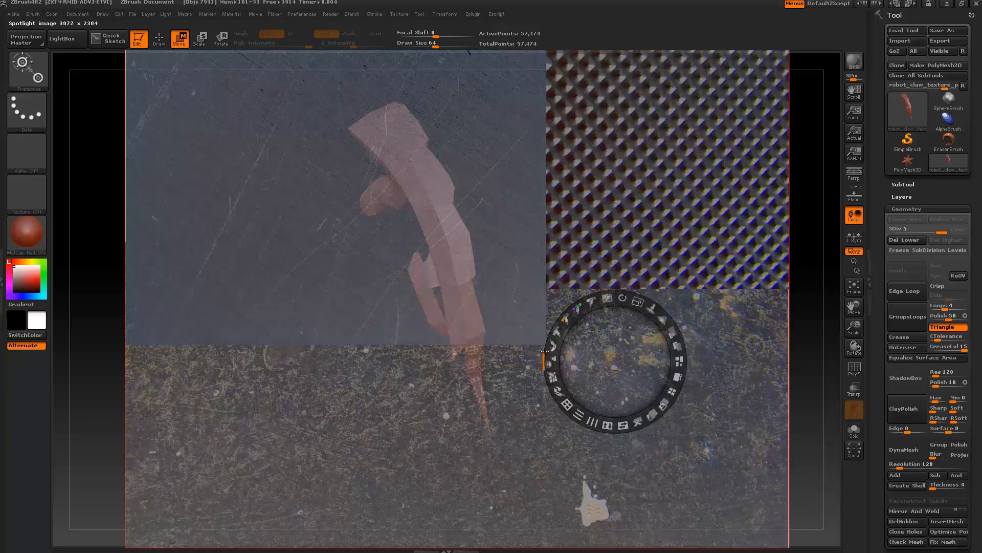
left_click(506, 296)
mouse_move(508, 299)
left_mouse_down()
mouse_move(511, 207)
mouse_move(508, 220)
left_mouse_up()
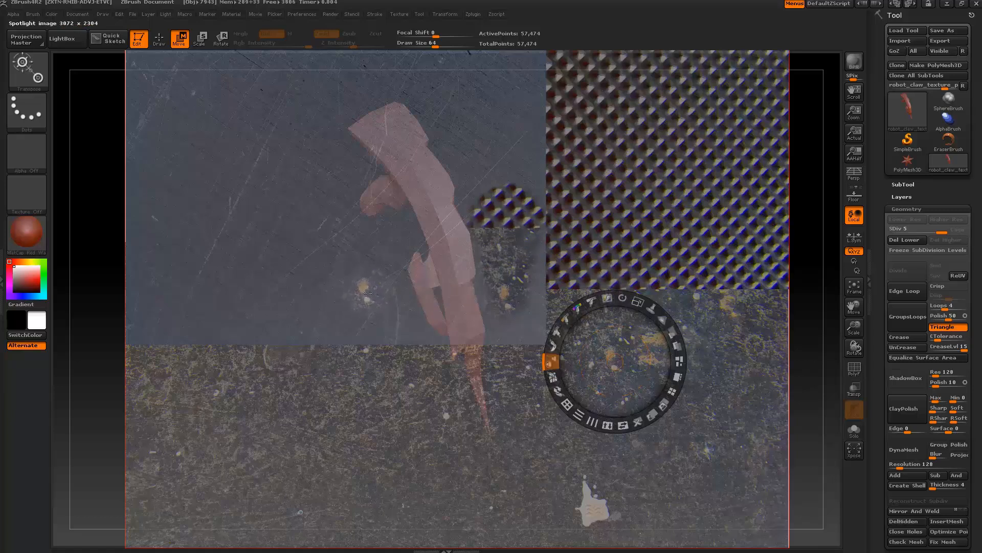
left_click_drag(366, 293, 364, 271)
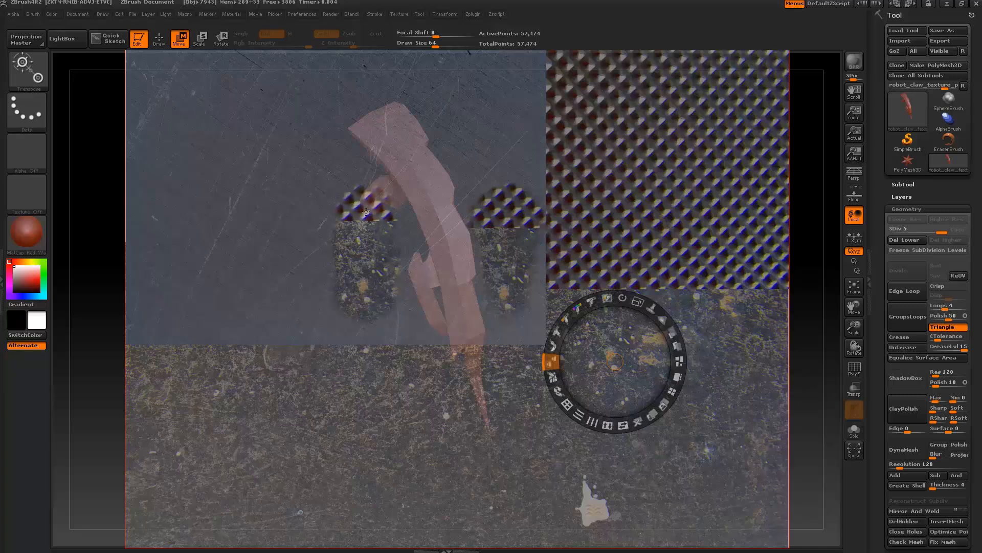
left_click_drag(279, 297, 280, 236)
key("ctrl")
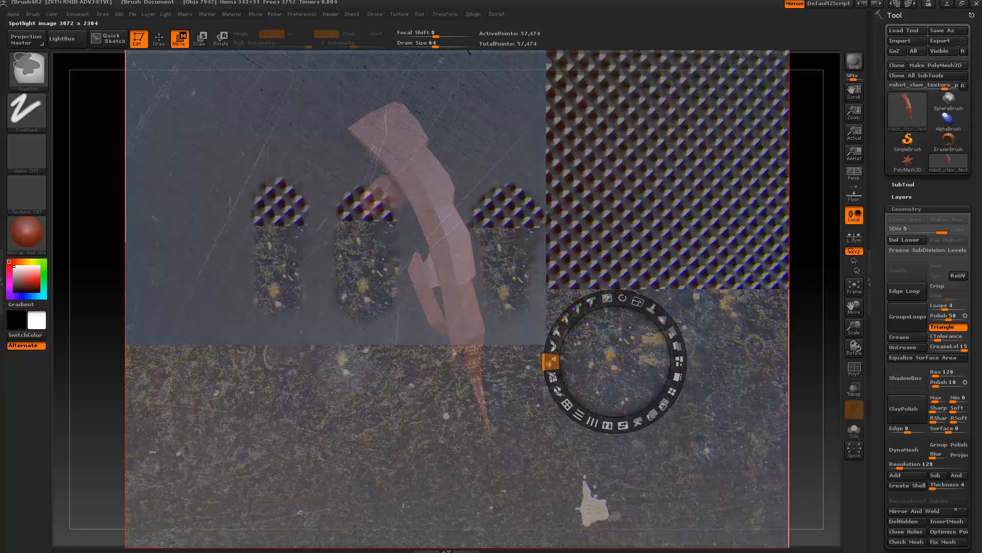
key("ctrl+z")
key("ctrl+z")
key("ctrl+z")
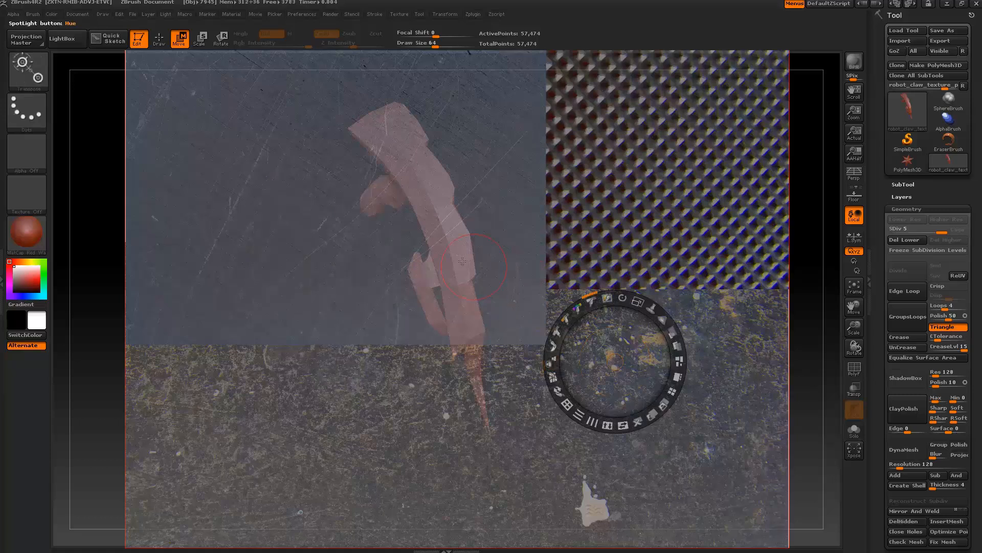
- Try Hue, Saturation and Contrast brush strokes on the Spotlight image, undoing each attempt
mouse_move(314, 219)
left_mouse_down()
mouse_move(376, 208)
mouse_move(313, 275)
left_mouse_up()
key("ctrl+z")
mouse_move(381, 240)
left_mouse_down()
mouse_move(440, 279)
mouse_move(429, 333)
left_mouse_up()
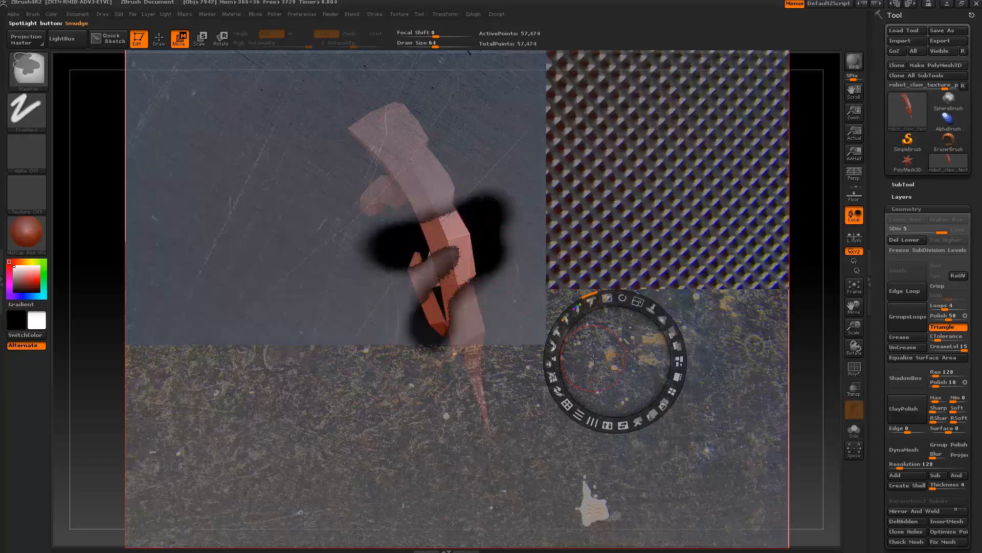
key("ctrl+z")
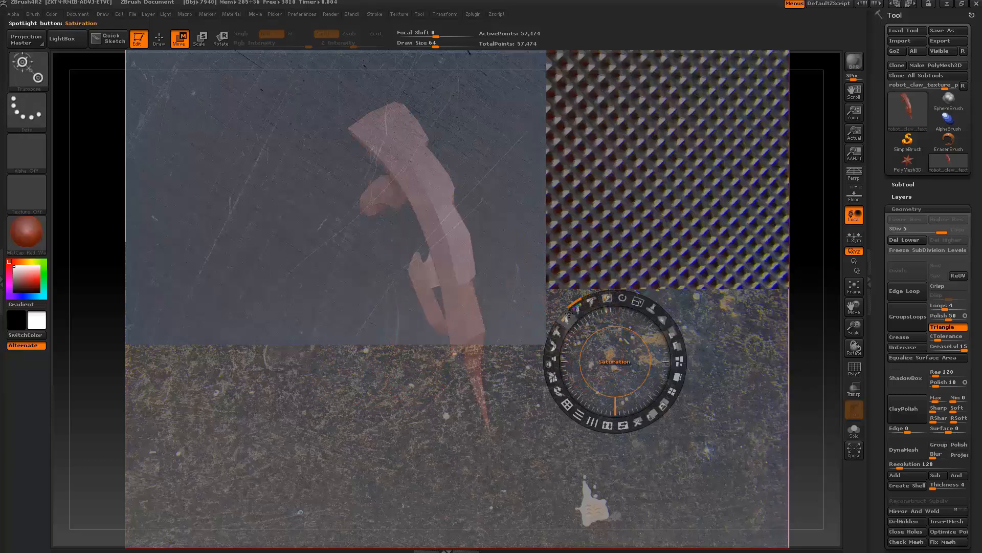
mouse_move(314, 264)
left_mouse_down()
mouse_move(379, 337)
mouse_move(449, 305)
left_mouse_up()
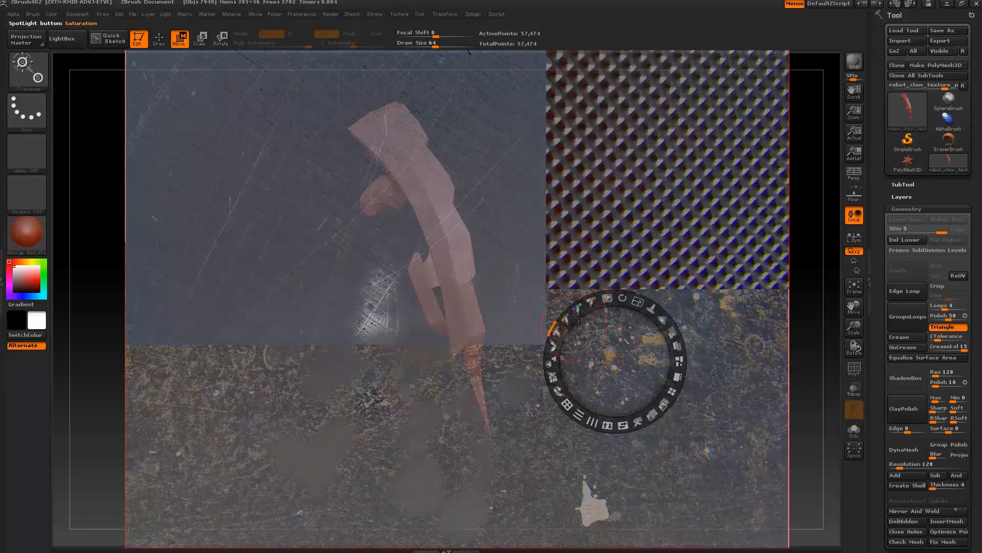
key("ctrl+z")
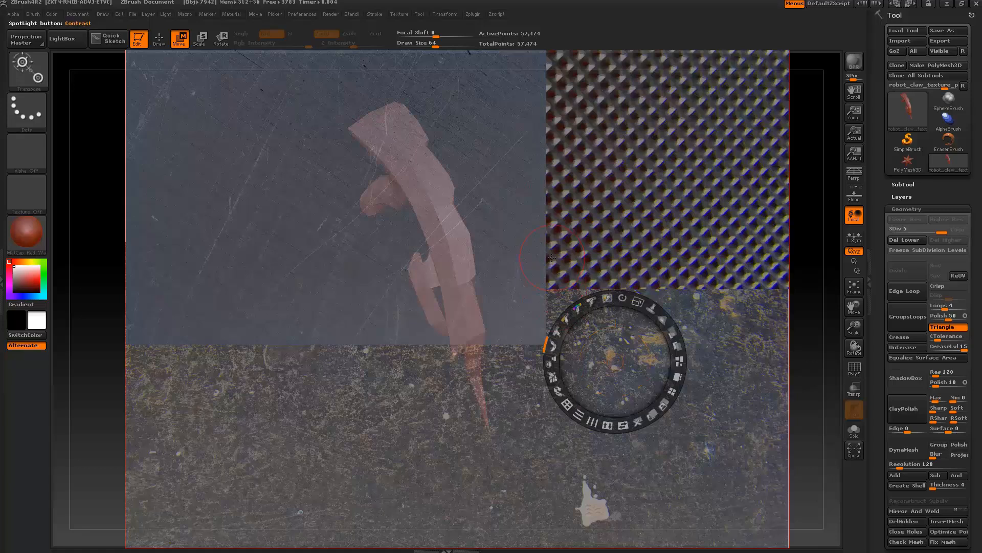
- Try smudging the seam between the scratched and studded metal and swirling the rusty area with Nudge, then undo both
mouse_move(545, 244)
left_mouse_down()
mouse_move(534, 271)
mouse_move(537, 205)
left_mouse_up()
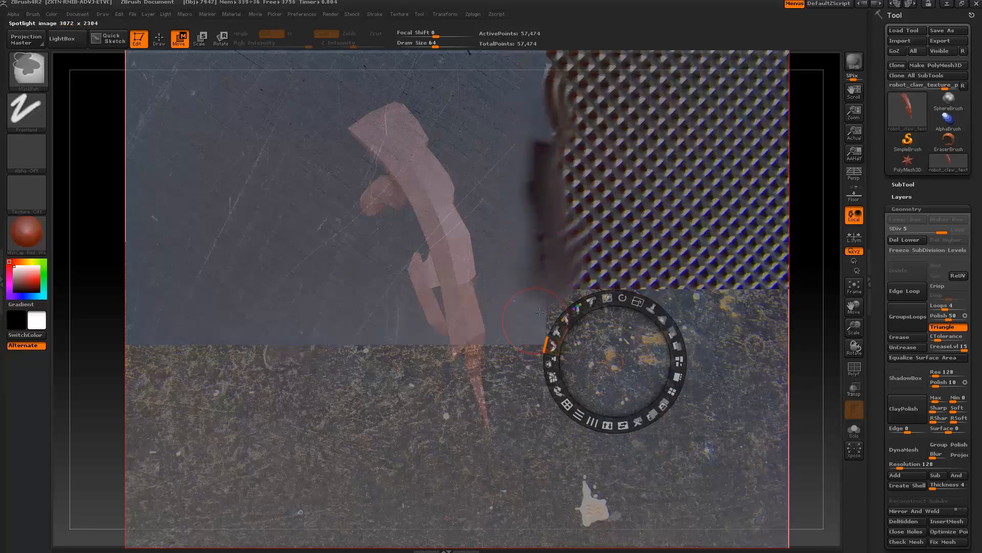
key("ctrl+z")
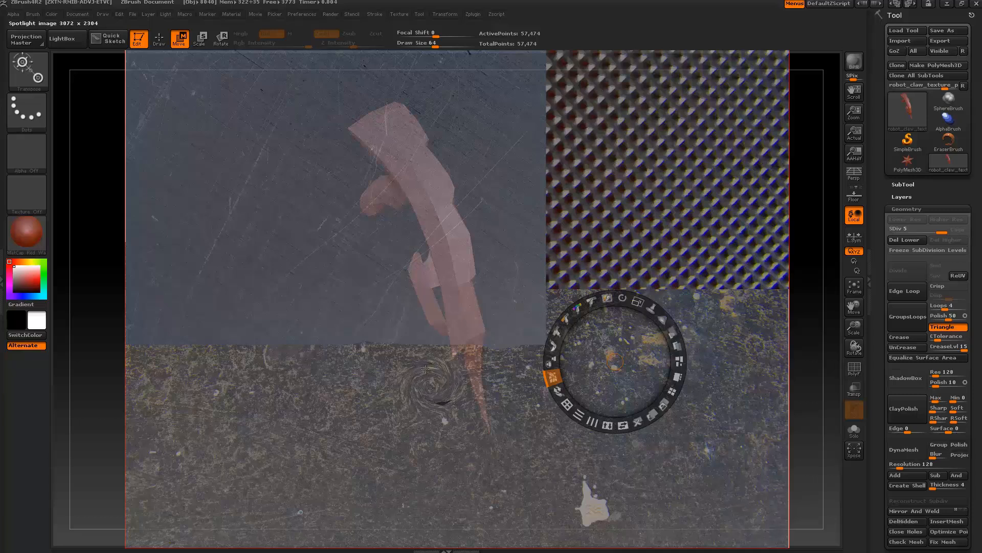
key("ctrl+z")
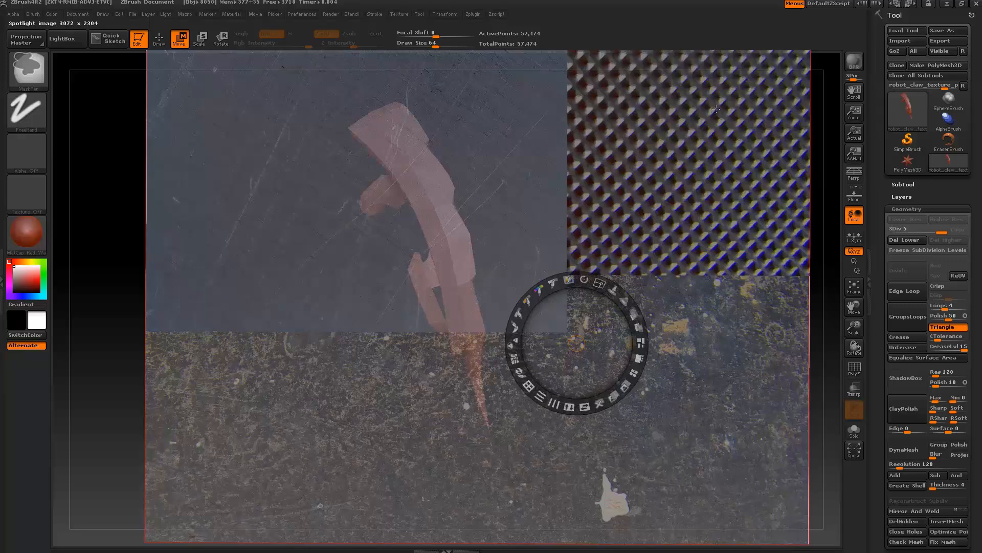
- Reposition the Spotlight image so the scratched blue metal covers most of the claw, and turn Spotlight off
left_click_drag(716, 109, 668, 256)
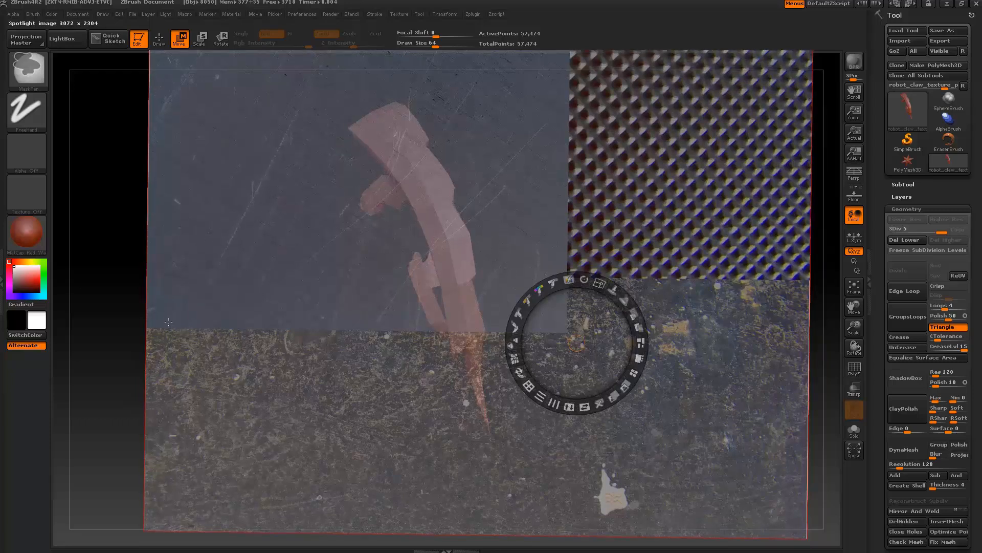
left_click_drag(168, 321, 590, 460)
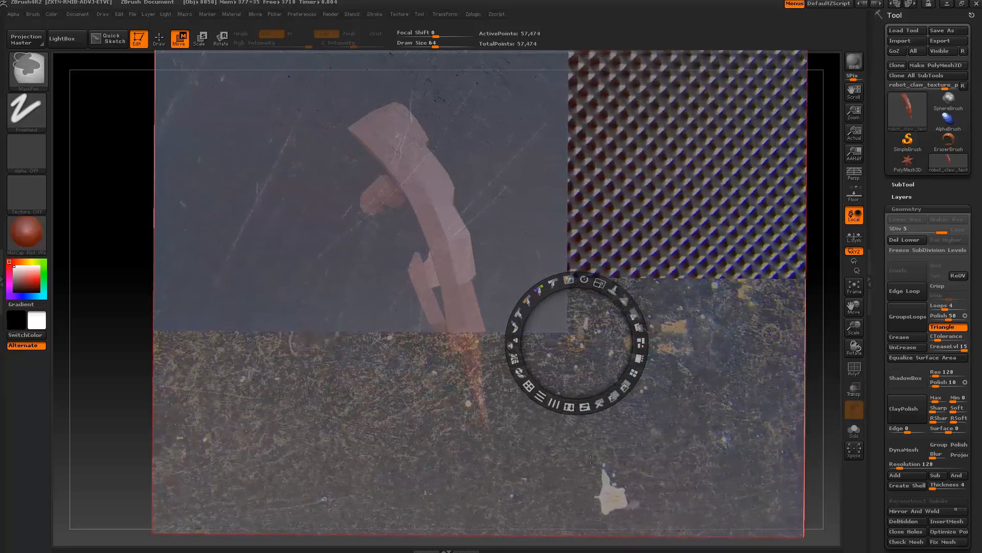
mouse_move(578, 514)
left_mouse_down()
mouse_move(602, 513)
mouse_move(643, 483)
mouse_move(579, 522)
left_mouse_up()
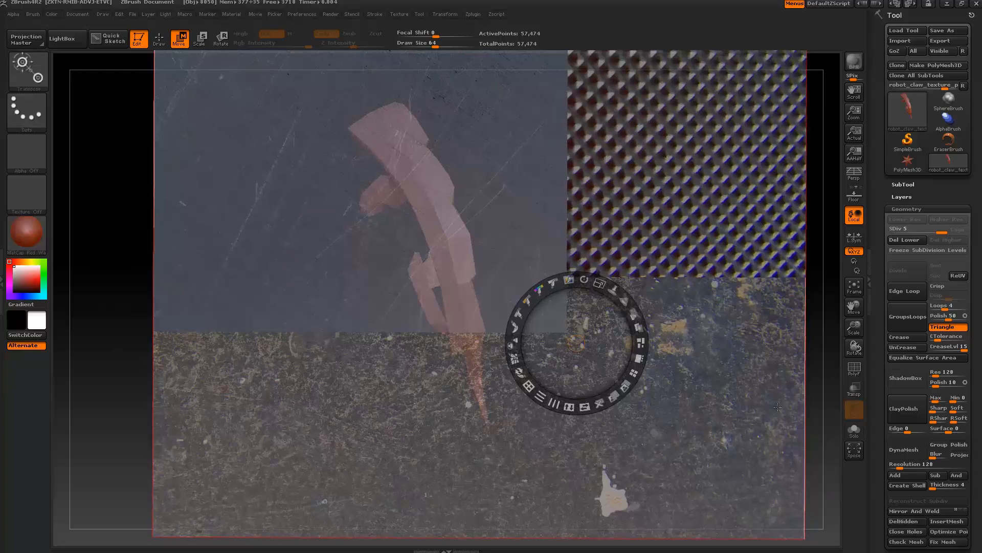
left_click(727, 368)
left_click_drag(732, 377, 763, 431)
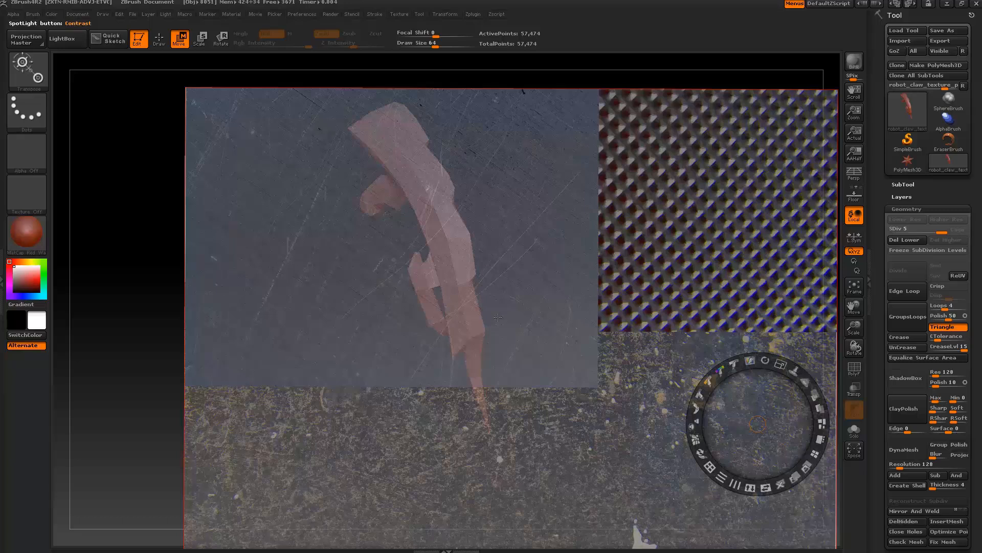
key("shift+z")
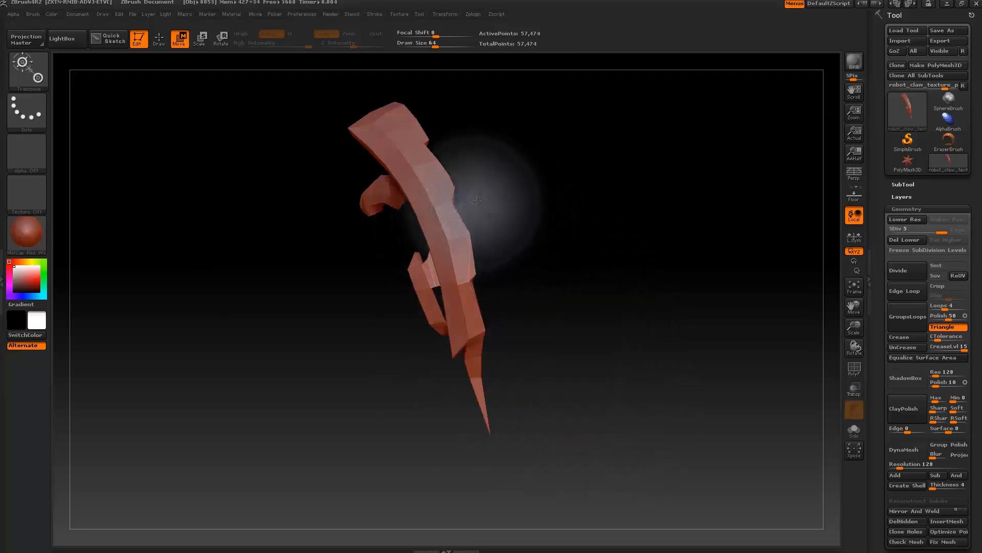
- Return to Draw mode on the claw, set the draw size to 84, and configure the brush for Rgb only with Zadd off
key("q")
mouse_move(530, 217)
left_mouse_down("alt")
mouse_move(543, 192)
mouse_move(547, 202)
left_mouse_up("alt")
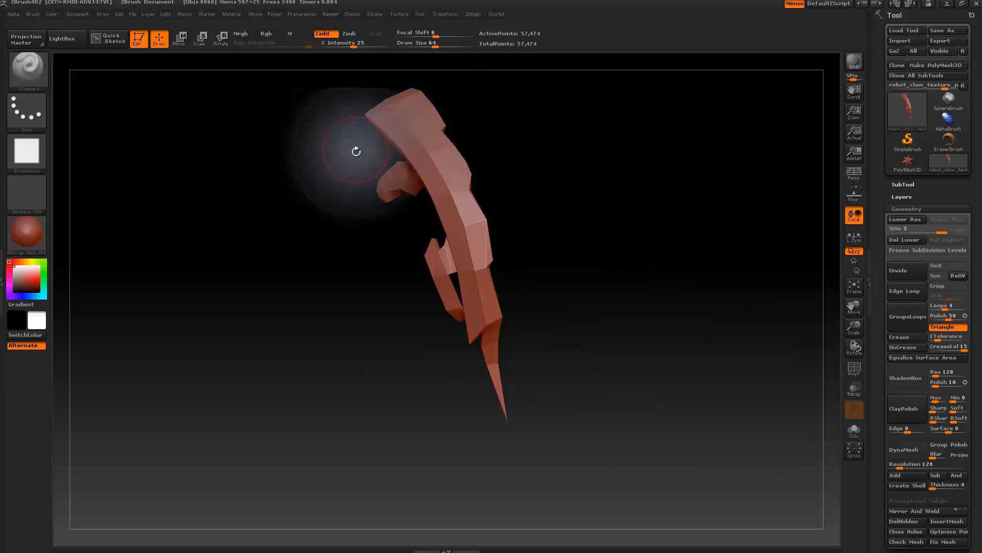
mouse_move(355, 150)
left_mouse_down()
mouse_move(344, 162)
mouse_move(353, 162)
mouse_move(360, 223)
left_mouse_up()
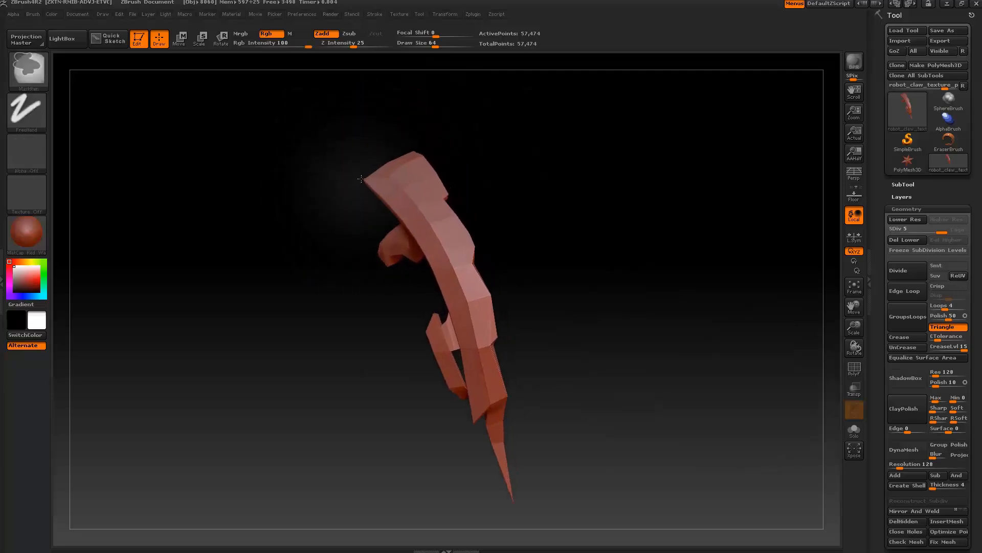
mouse_move(364, 181)
right_mouse_down("ctrl")
mouse_move(390, 235)
mouse_move(388, 225)
right_mouse_up("ctrl")
left_click_drag(388, 224, 524, 213)
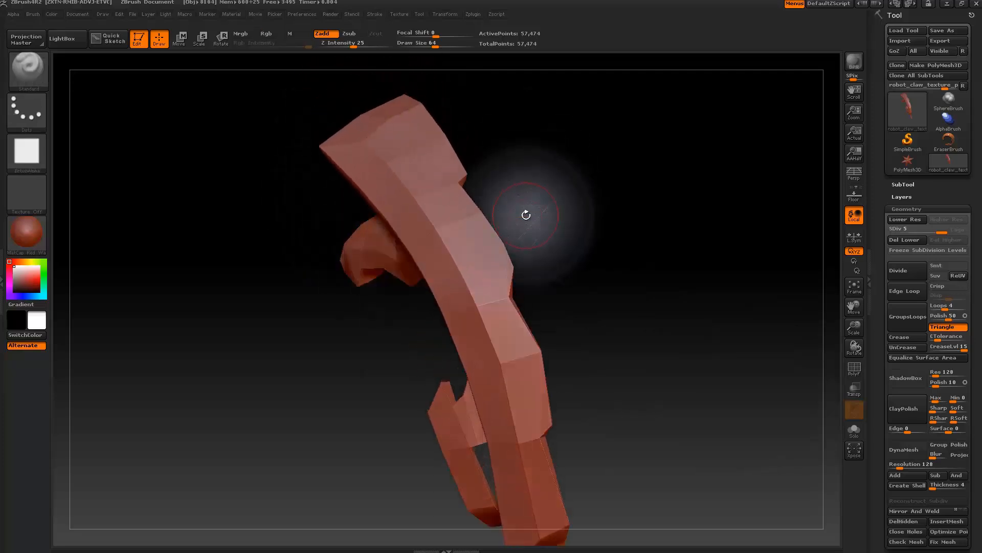
key("space")
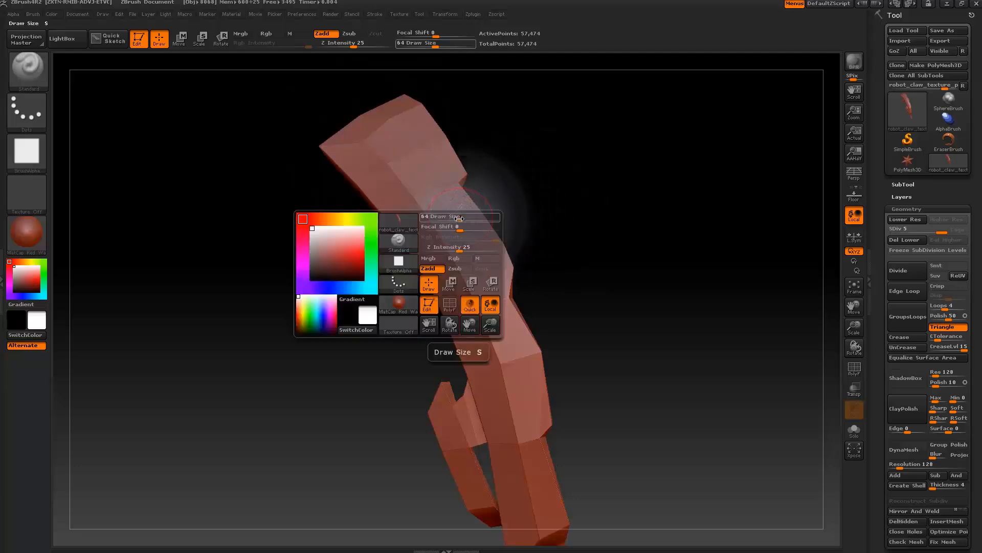
left_click_drag(460, 217, 464, 217)
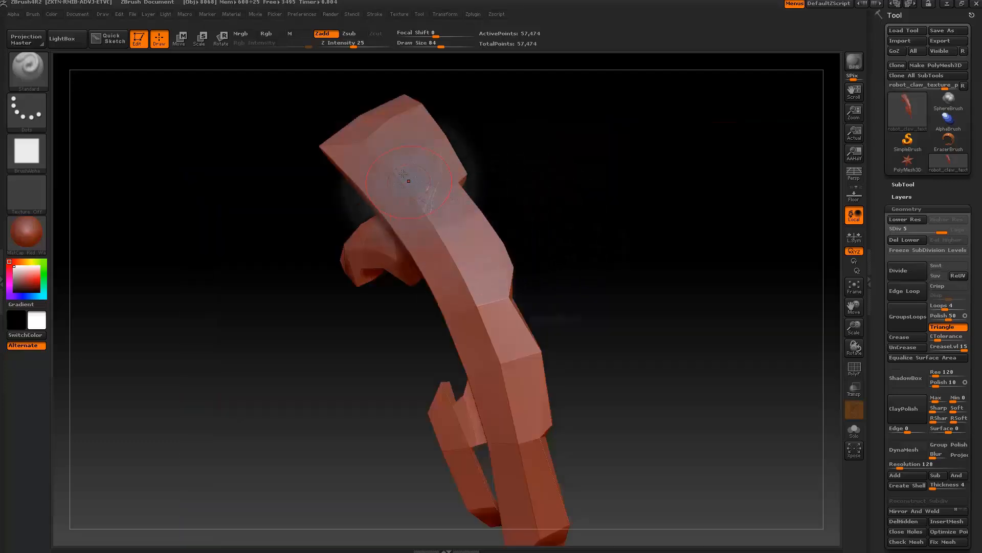
left_click(322, 34)
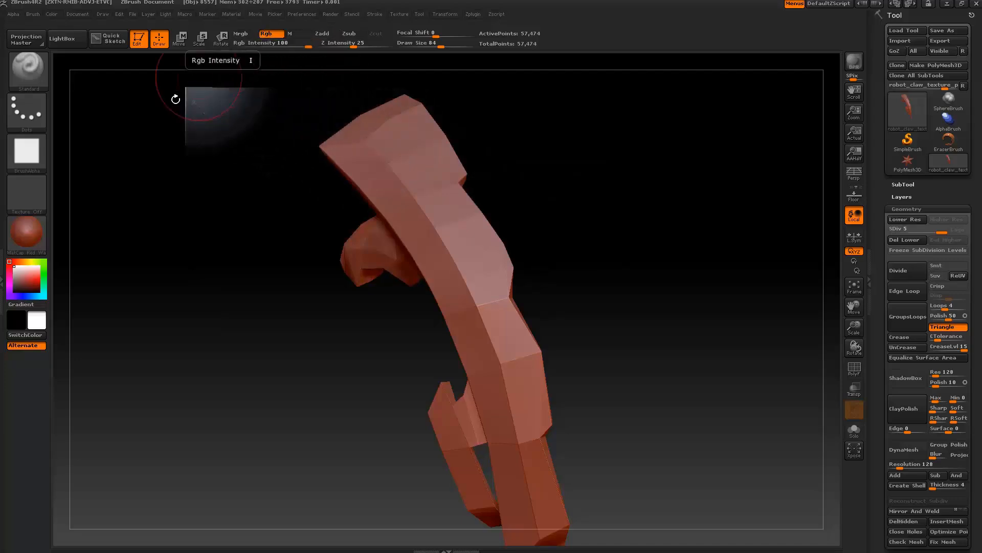
- Switch the claw's material to Chalk and enable Colorize in its Polypaint settings
left_click(40, 231)
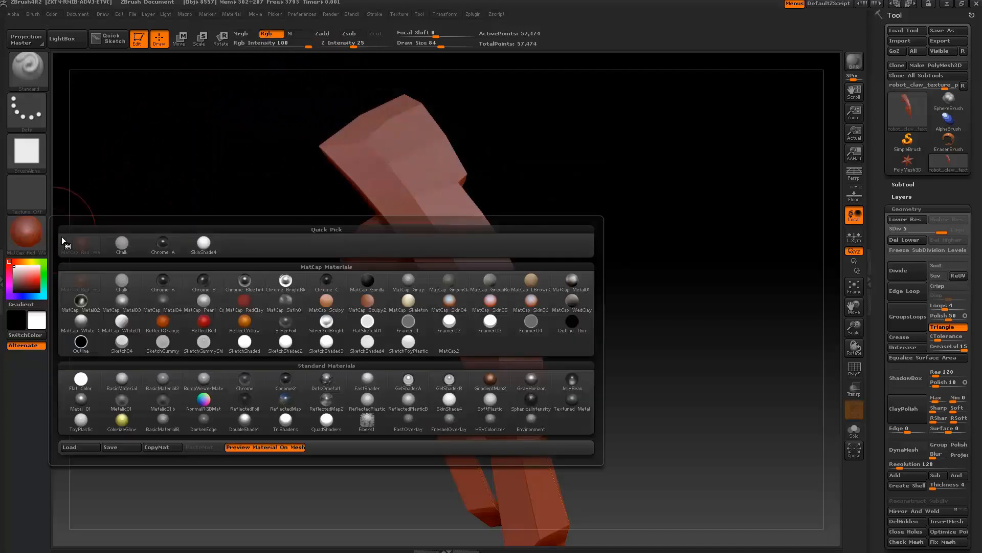
left_click(127, 287)
scroll(977, 110, "down", 10)
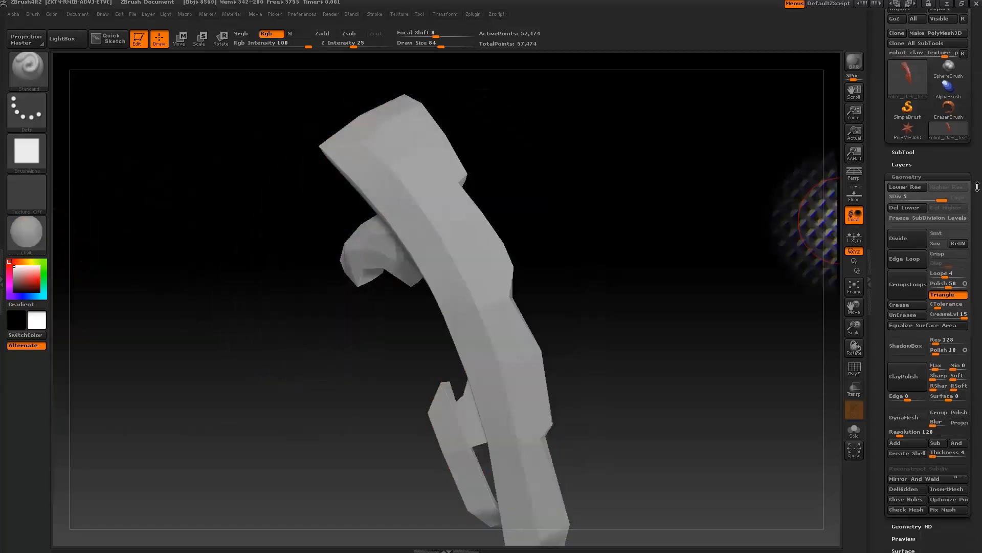
left_click(906, 188)
left_click(917, 198)
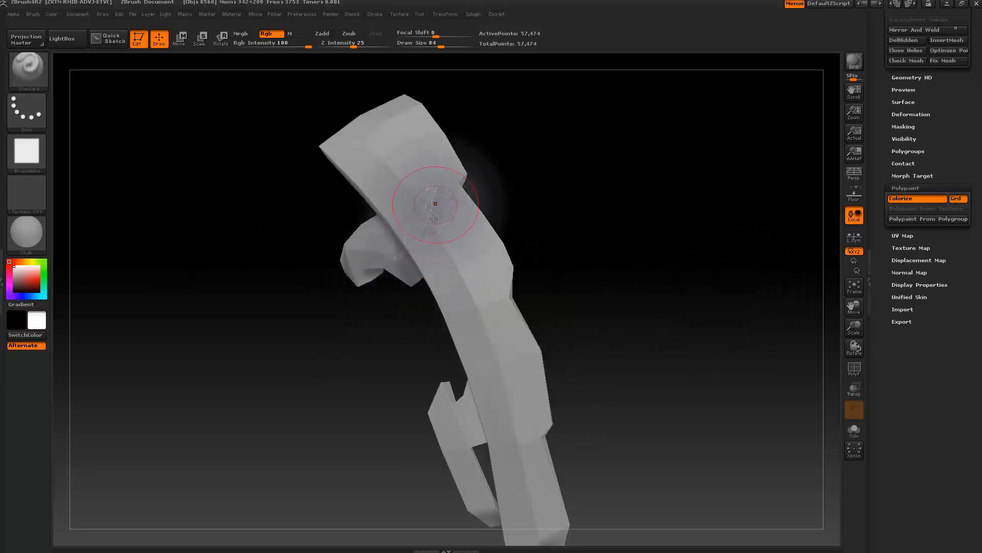
- Try a paint stroke on the claw's outer face, undo it, and subdivide the mesh one more level
mouse_move(438, 226)
left_mouse_down()
mouse_move(460, 240)
mouse_move(482, 331)
left_mouse_up()
key("ctrl+z")
key("ctrl+d")
- Paint the scratched blue metal down the claw's broad face, from the base to the section above the tip
mouse_move(353, 136)
left_mouse_down()
mouse_move(401, 169)
mouse_move(504, 322)
mouse_move(320, 146)
mouse_move(455, 144)
mouse_move(460, 226)
mouse_move(360, 146)
mouse_move(456, 297)
left_mouse_up()
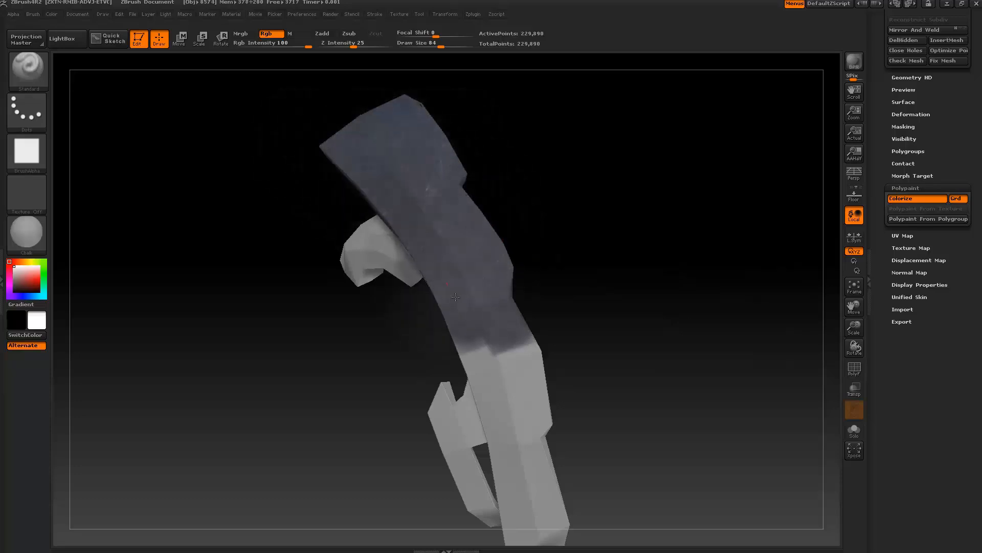
left_click_drag(479, 355, 483, 349)
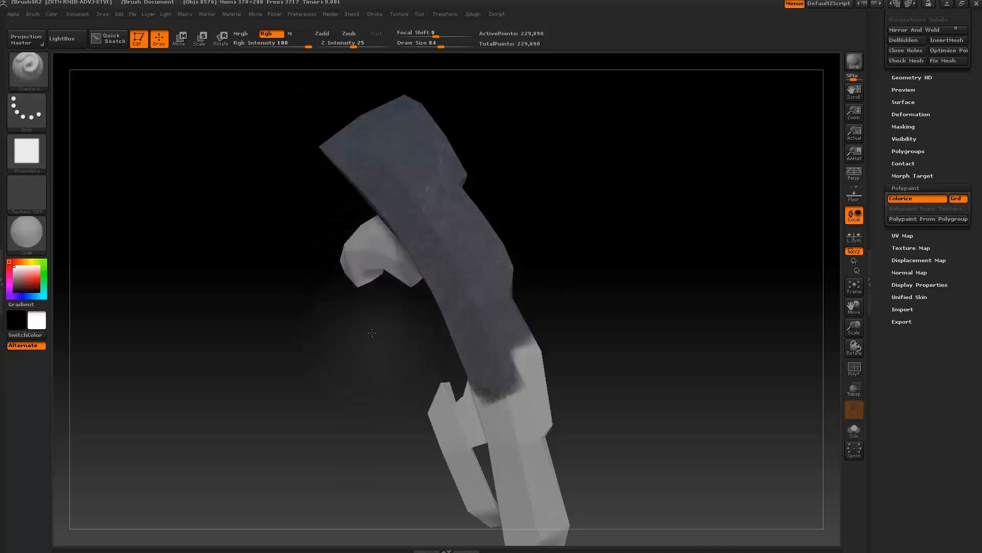
left_click_drag(380, 333, 314, 219)
right_click_drag(314, 219, 333, 382, "ctrl")
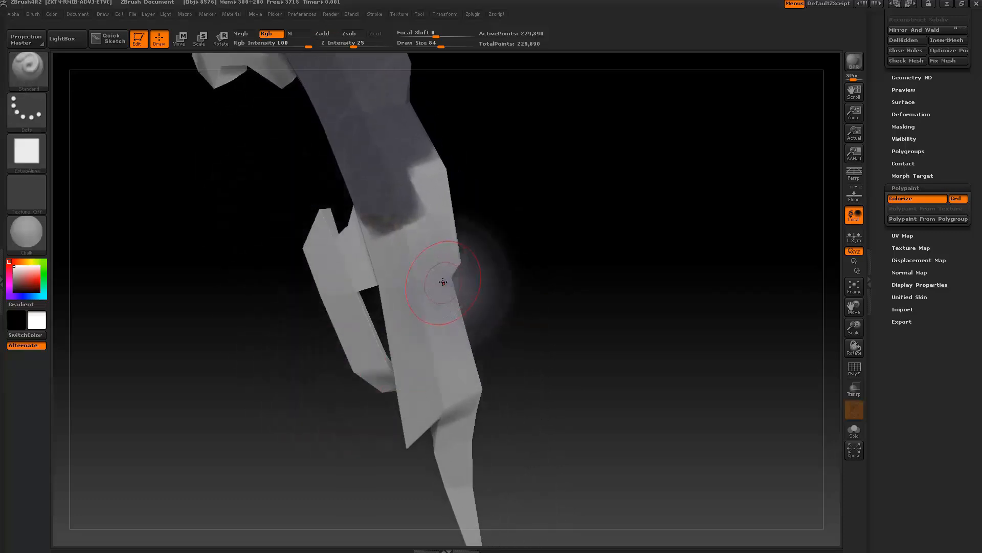
right_click_drag(443, 281, 450, 358, "ctrl")
mouse_move(390, 139)
left_mouse_down()
mouse_move(409, 234)
mouse_move(390, 358)
mouse_move(430, 358)
left_mouse_up()
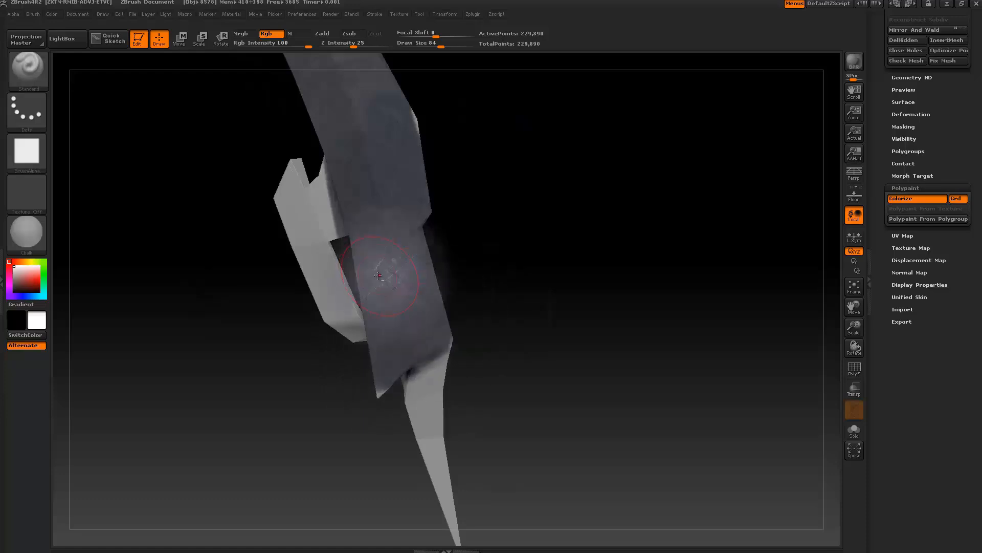
- Paint the scratched blue metal over the small side prong and blend coverage across the claw's middle section
right_click_drag(366, 246, 401, 293, "alt")
mouse_move(351, 227)
left_mouse_down()
mouse_move(342, 288)
mouse_move(353, 337)
mouse_move(377, 281)
mouse_move(384, 378)
left_mouse_up()
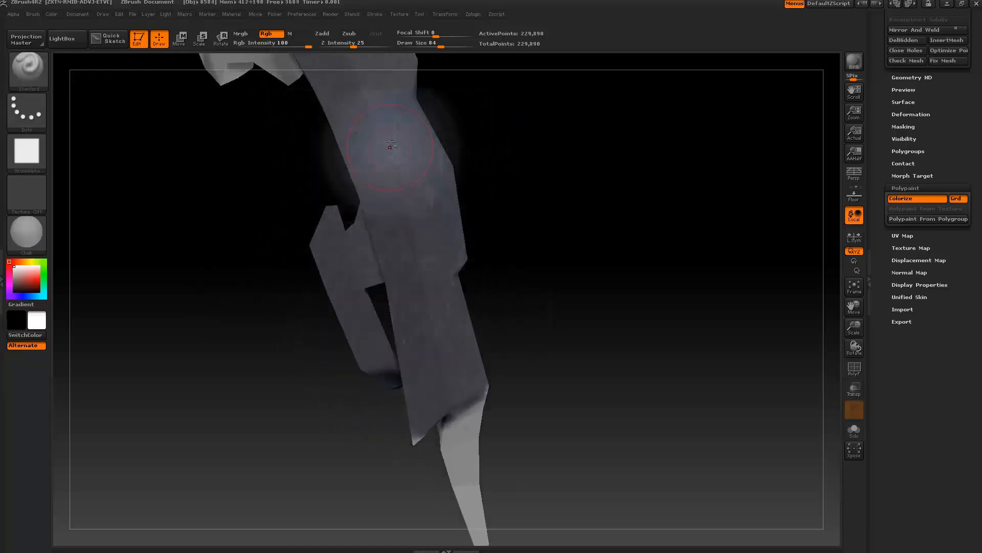
right_click_drag(386, 136, 395, 232, "alt")
mouse_move(394, 232)
left_mouse_down()
mouse_move(332, 241)
mouse_move(414, 291)
left_mouse_up()
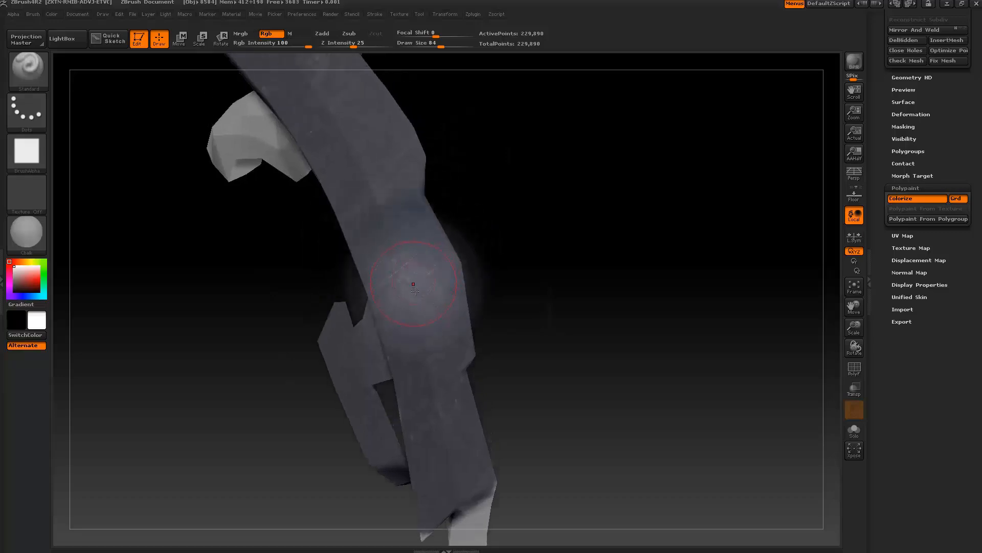
mouse_move(385, 242)
right_mouse_down("alt")
mouse_move(403, 309)
mouse_move(425, 272)
mouse_move(398, 209)
right_mouse_up("alt")
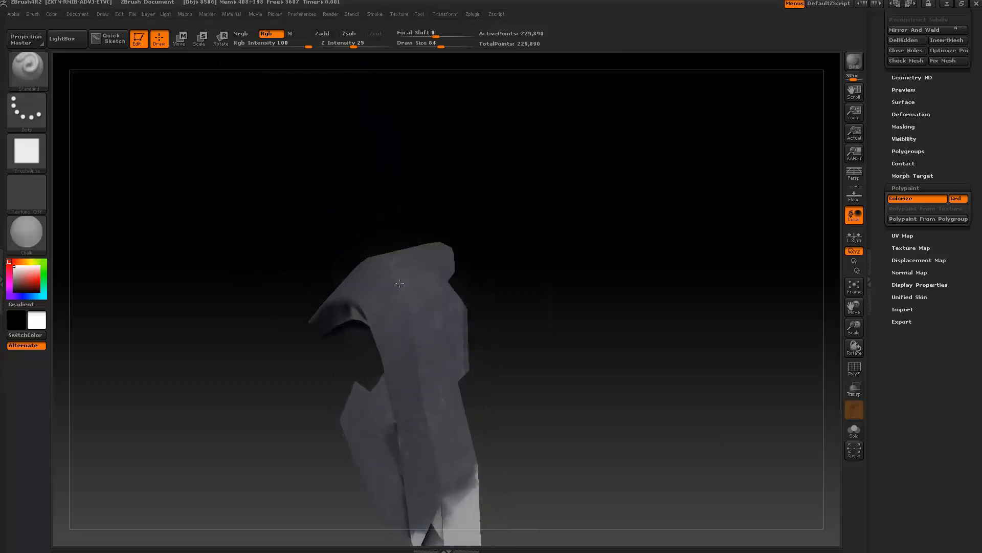
mouse_move(422, 276)
right_mouse_down()
mouse_move(469, 261)
mouse_move(429, 248)
mouse_move(494, 174)
mouse_move(438, 209)
mouse_move(475, 321)
right_mouse_up()
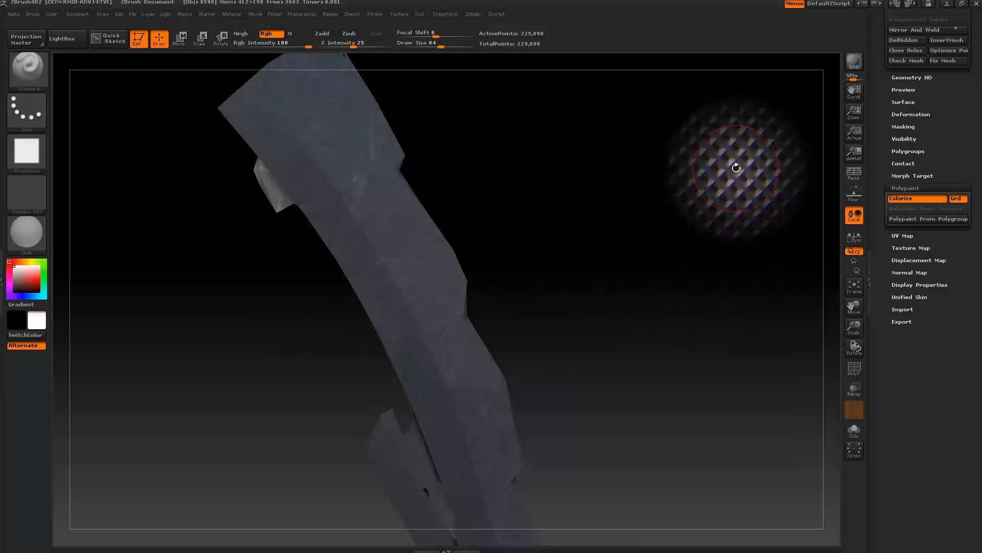
- Try perspective view on the painted claw and turn it off again
left_click(854, 175)
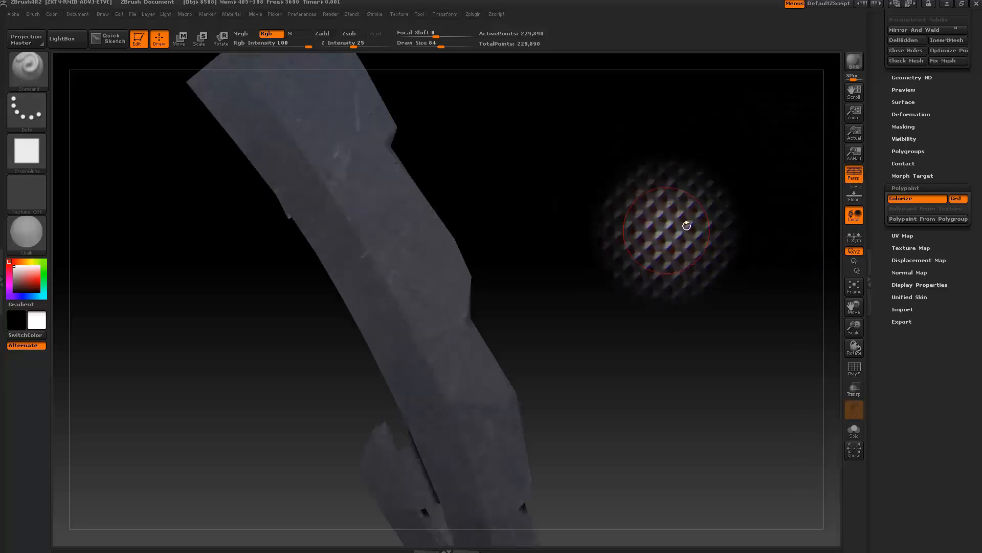
left_click_drag(605, 259, 610, 188)
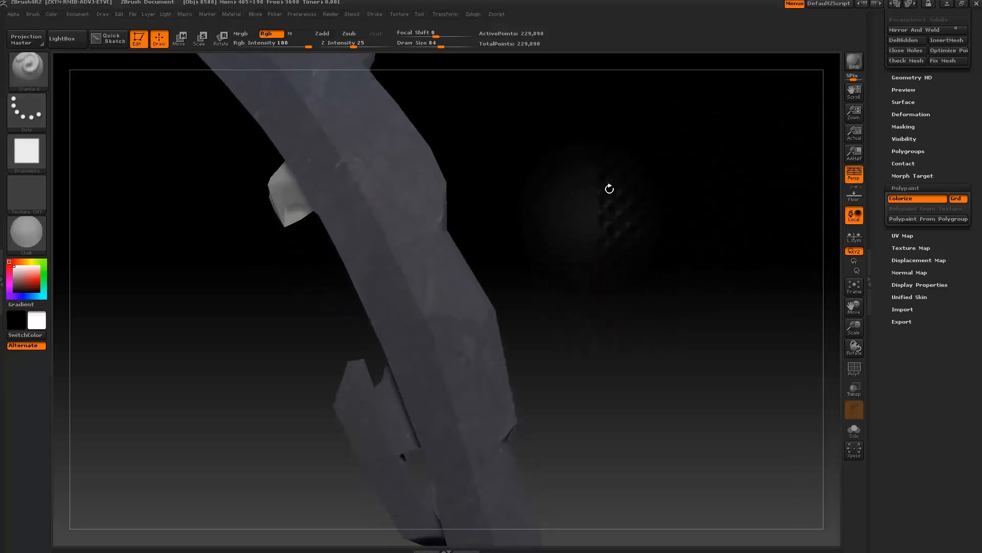
left_click(854, 177)
- Subdivide the claw once more and paint the scratched blue metal over its lower end where the tip begins
left_click_drag(632, 267, 567, 337)
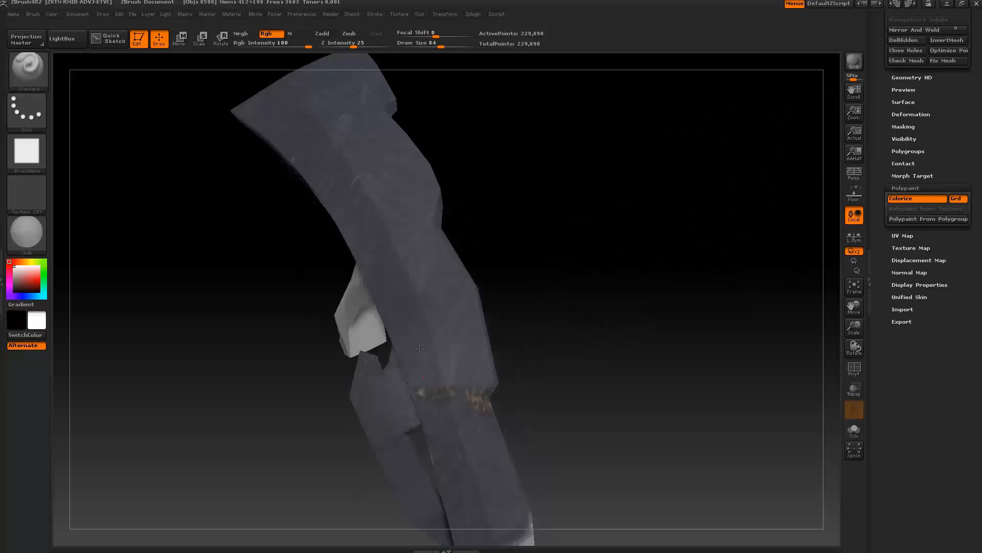
left_click_drag(504, 289, 482, 104, "alt")
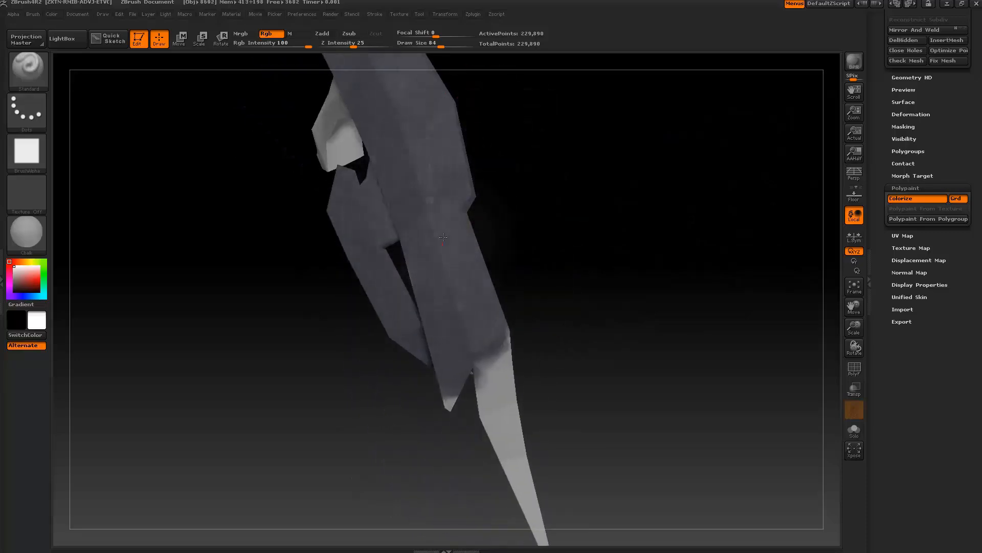
mouse_move(467, 259)
right_mouse_down("ctrl")
mouse_move(406, 219)
mouse_move(439, 230)
mouse_move(415, 186)
right_mouse_up("ctrl")
key("ctrl+d")
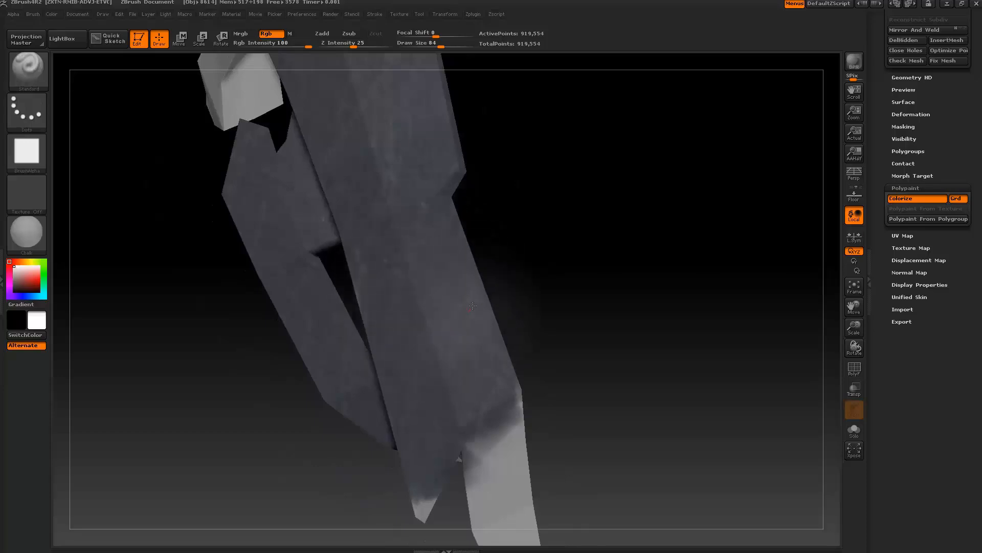
left_click_drag(448, 428, 462, 443)
right_click_drag(421, 509, 426, 405, "alt")
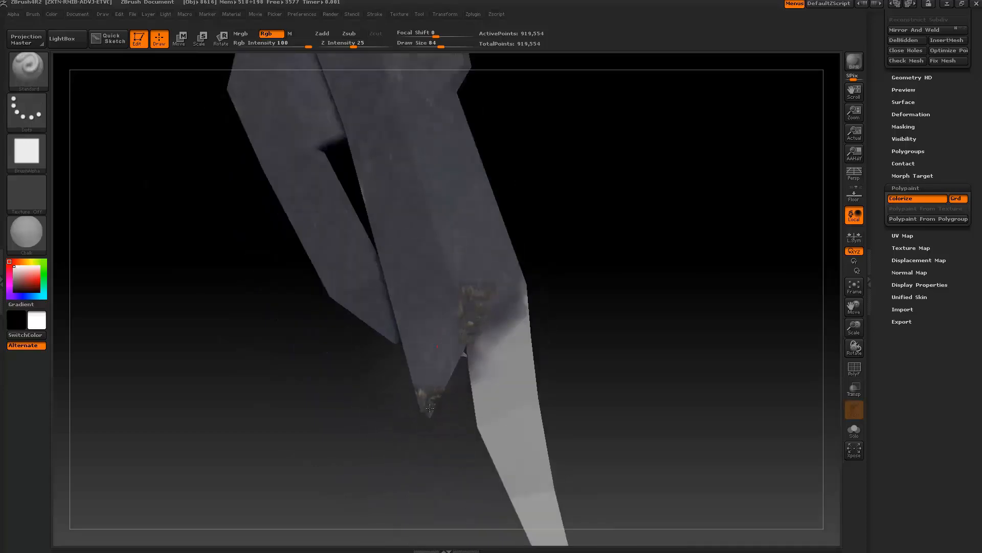
right_click_drag(521, 316, 533, 197, "alt")
left_click_drag(533, 197, 499, 260)
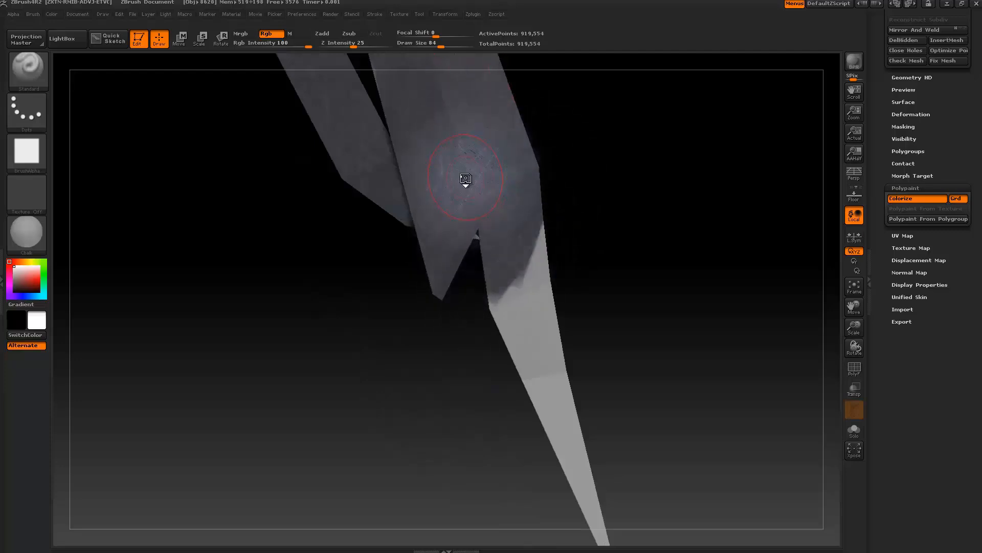
- Set the draw size to 20 and paint the scratched blue metal down the upper part of the narrow tip
key("space")
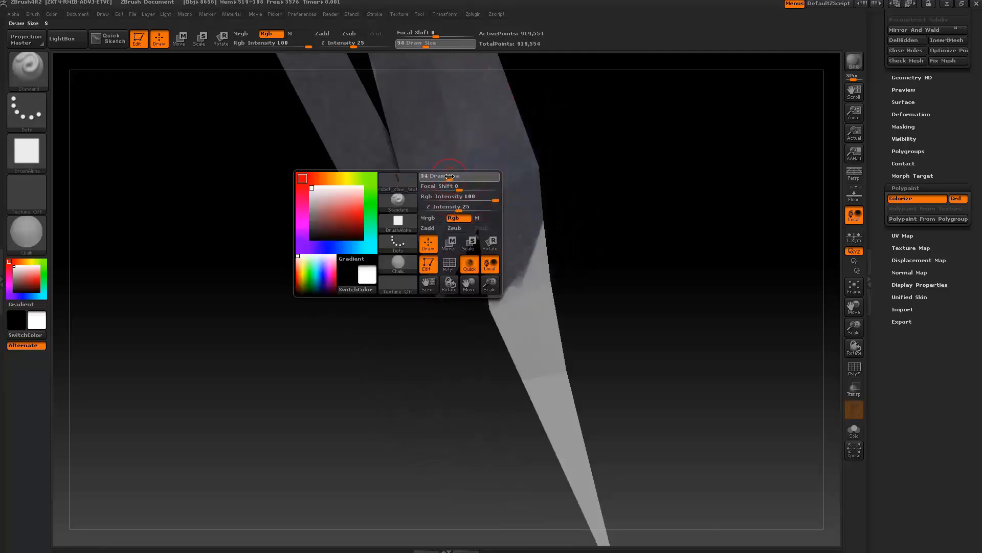
left_click_drag(446, 175, 444, 174)
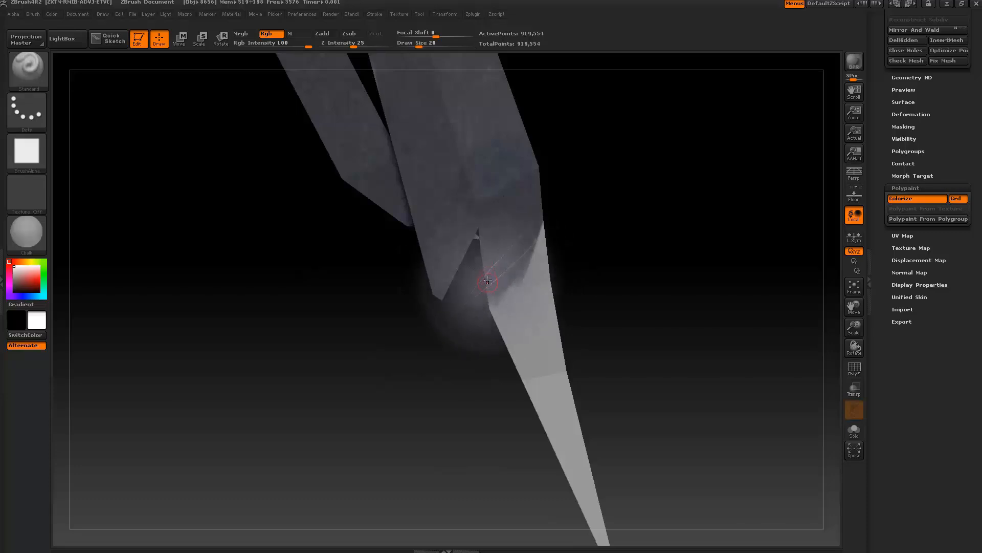
left_click_drag(496, 316, 509, 336)
mouse_move(518, 274)
left_mouse_down()
mouse_move(520, 312)
mouse_move(544, 275)
left_mouse_up()
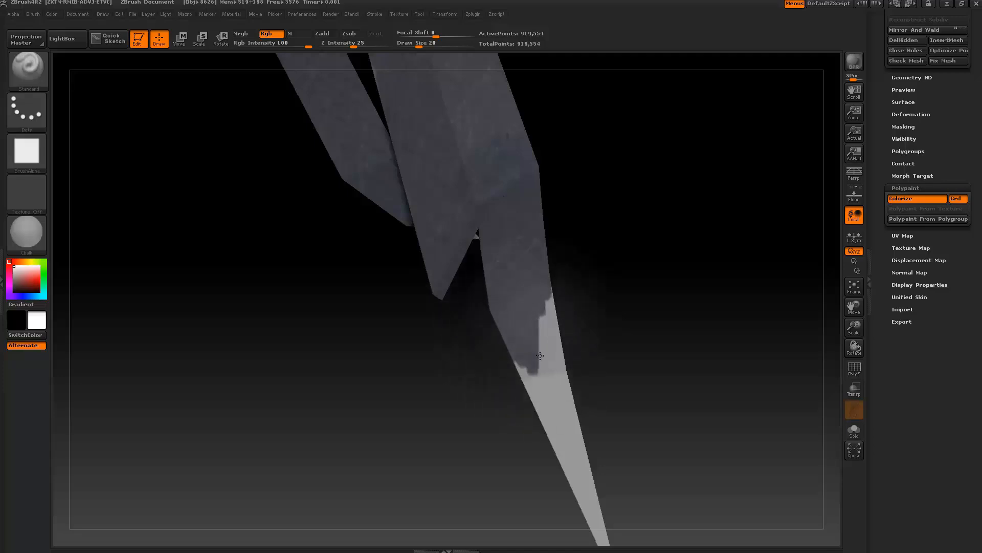
left_click_drag(549, 321, 551, 373)
- Examine the painted metal from the notch beside the tip up to the claw's base and back along its middle
mouse_move(489, 204)
right_mouse_down("alt")
mouse_move(505, 230)
mouse_move(491, 202)
mouse_move(469, 298)
right_mouse_up("alt")
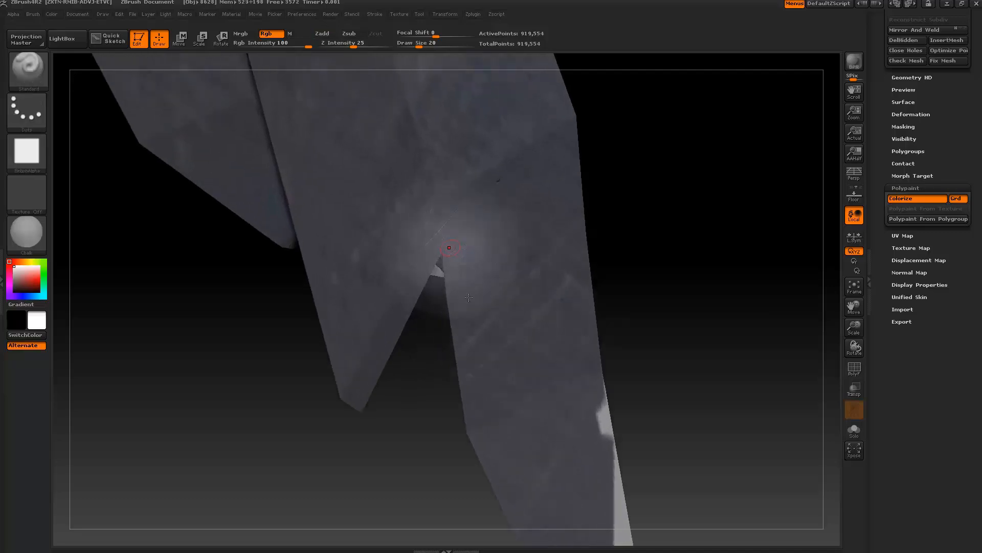
right_click_drag(520, 317, 517, 186, "ctrl")
right_click(518, 209)
right_click(515, 289)
mouse_move(515, 290)
right_mouse_down("alt")
mouse_move(437, 69)
mouse_move(493, 443)
right_mouse_up("alt")
right_click_drag(484, 123, 515, 316, "alt")
right_click_drag(484, 279, 545, 316, "alt")
right_click_drag(423, 91, 483, 284, "alt")
right_click_drag(366, 172, 391, 261, "alt")
right_click_drag(391, 261, 405, 120)
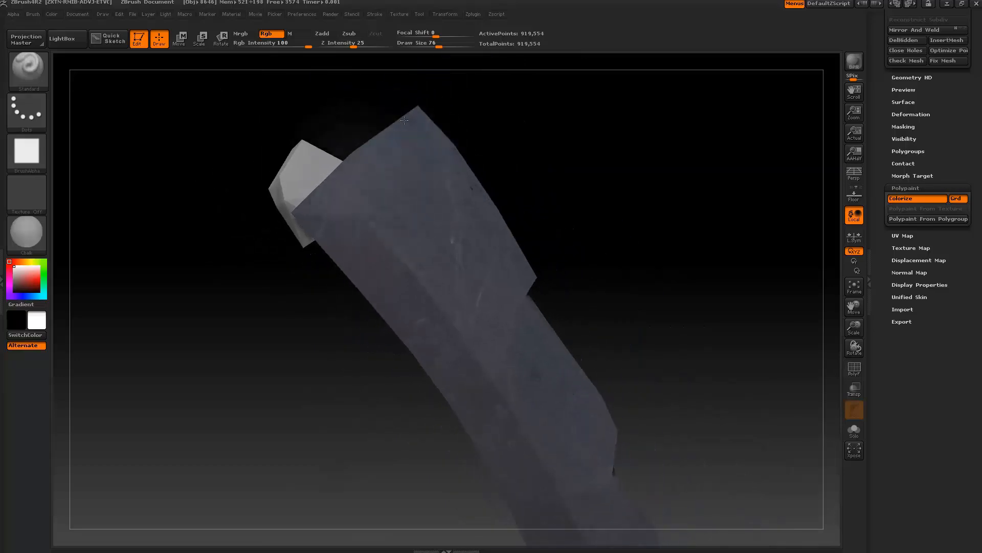
right_click_drag(448, 310, 394, 198, "alt")
right_click_drag(487, 269, 446, 166, "alt")
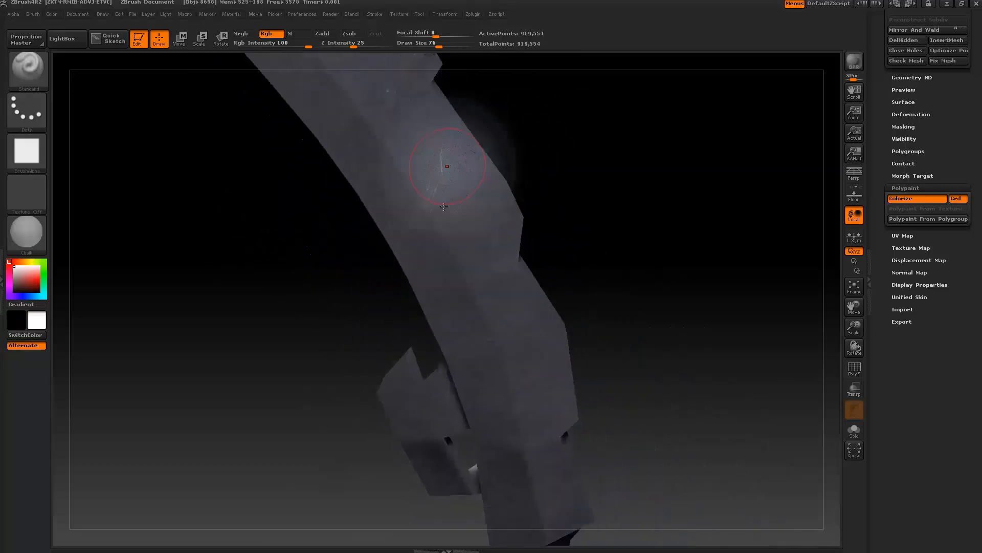
mouse_move(443, 207)
right_mouse_down()
mouse_move(484, 82)
mouse_move(463, 276)
mouse_move(473, 282)
mouse_move(461, 284)
right_mouse_up()
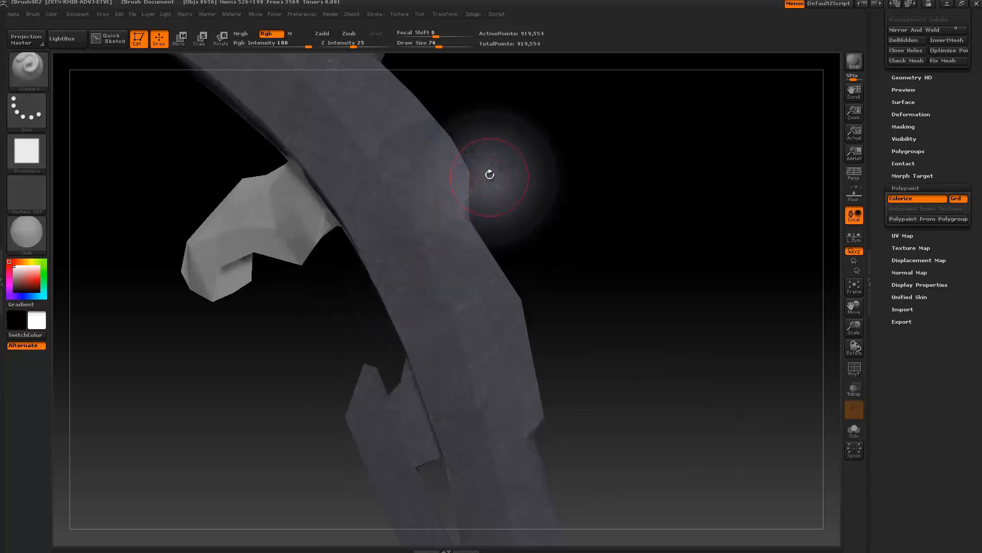
- Set the draw size to 12 and touch up the scratched blue metal along the narrow crease on the claw's side
left_click_drag(521, 171, 482, 204)
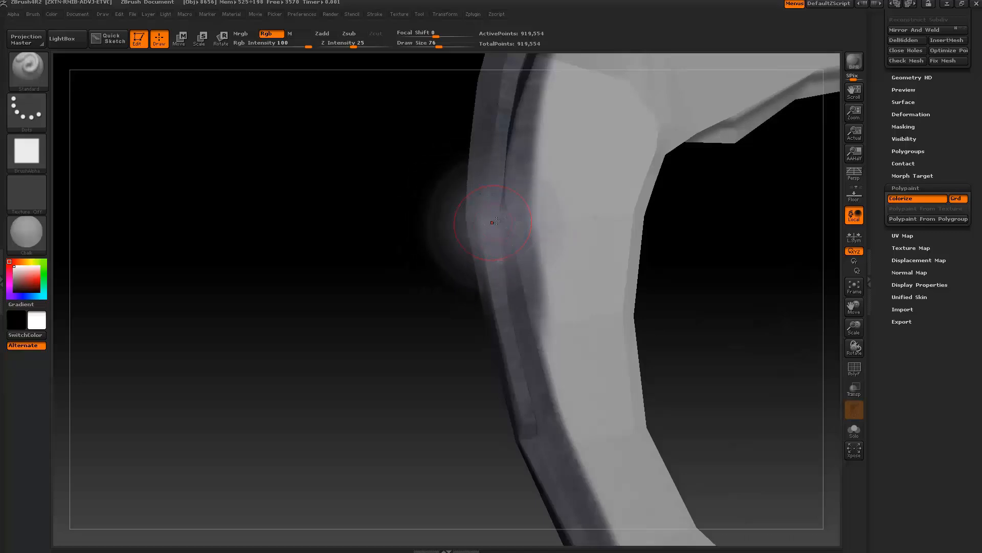
right_click_drag(502, 255, 460, 288, "ctrl")
key("space")
left_click(505, 233)
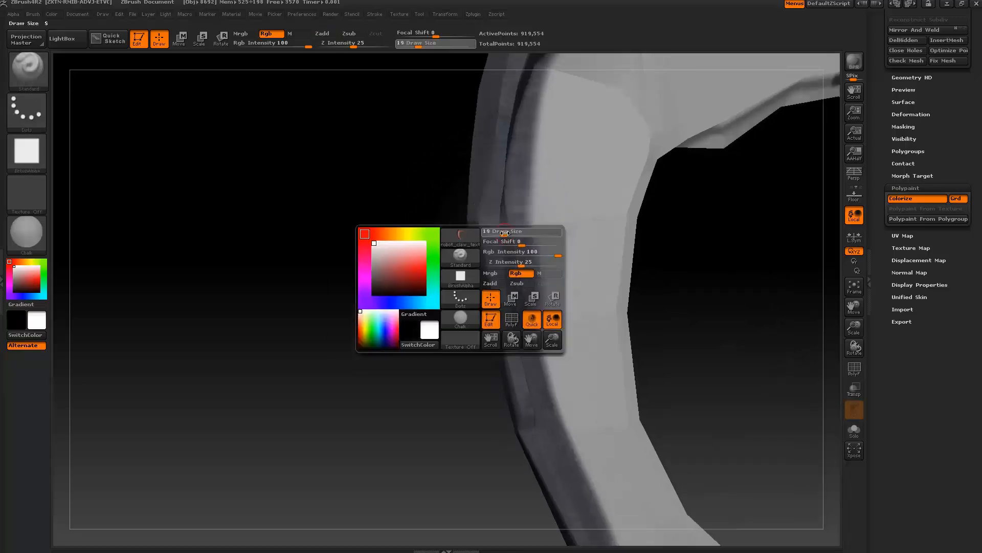
key("space")
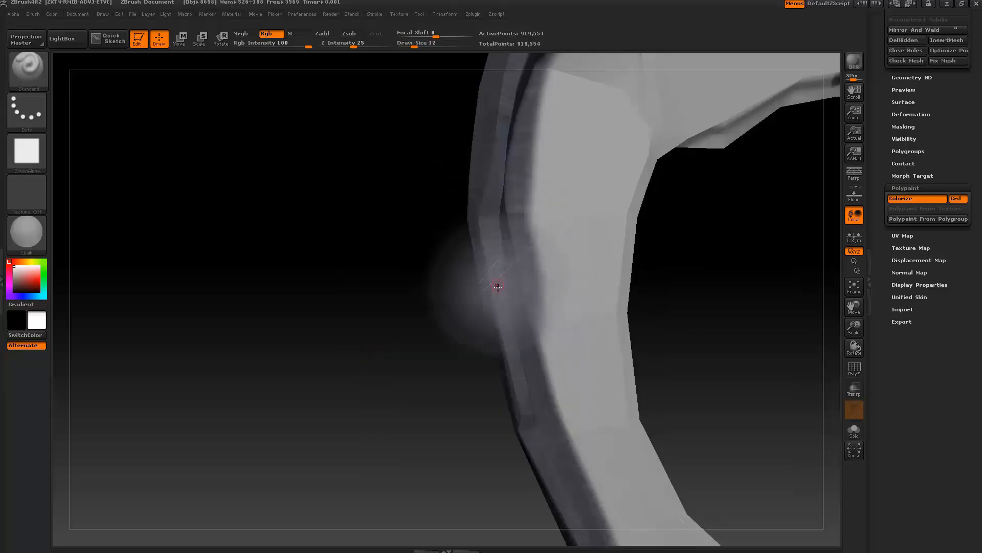
right_click_drag(524, 447, 493, 305, "alt")
right_click_drag(465, 58, 478, 292, "alt")
right_click_drag(485, 246, 463, 373, "alt")
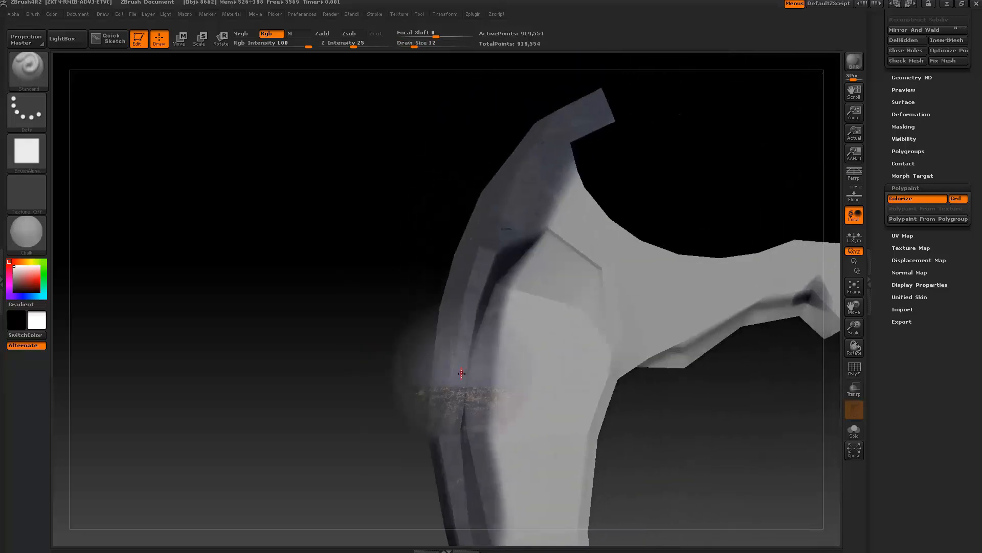
right_click_drag(509, 215, 469, 414)
right_click_drag(402, 112, 429, 294, "alt")
right_click_drag(462, 232, 477, 96, "alt")
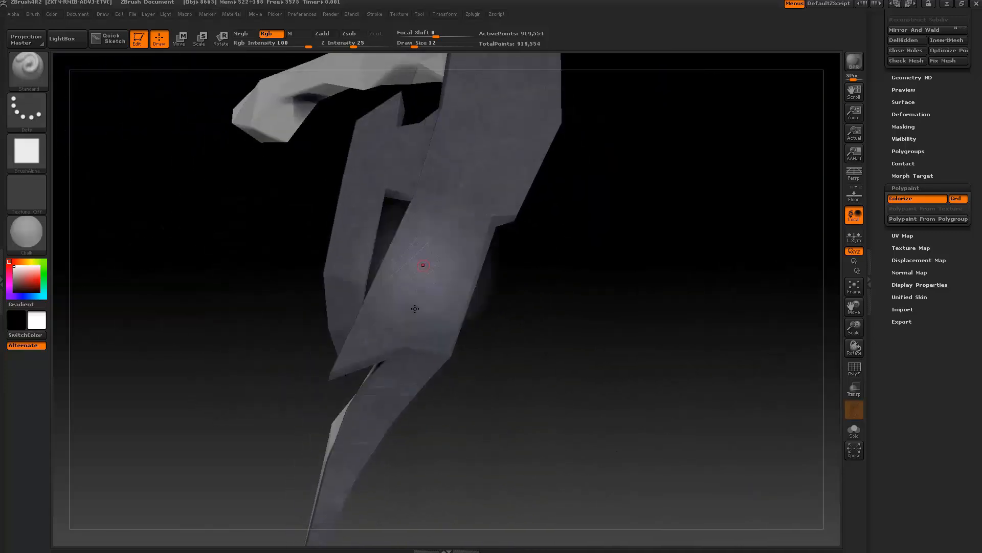
- Turn the claw's bare side face into view and move the Spotlight textures so the speckled rusty metal covers it
right_click_drag(532, 266, 461, 222)
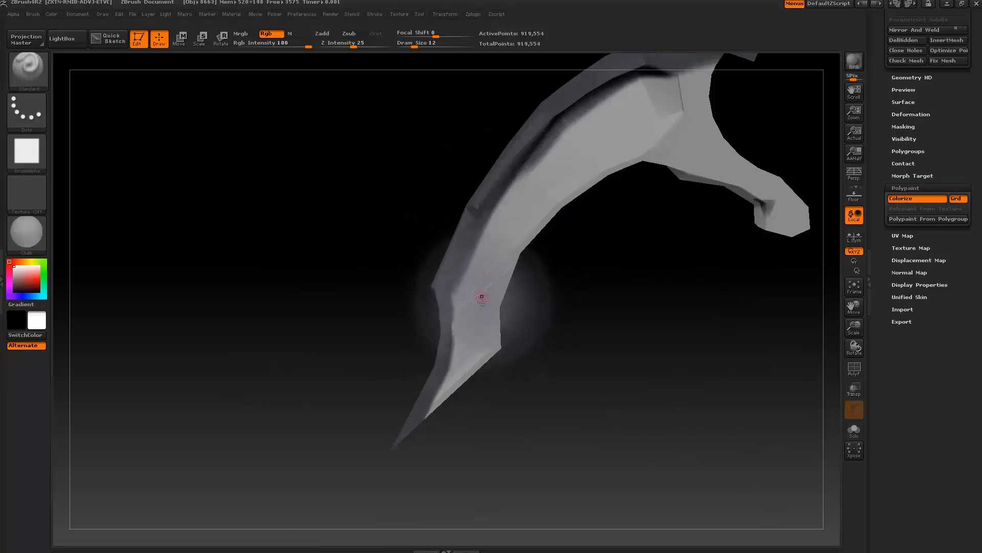
right_click_drag(477, 312, 426, 395, "alt")
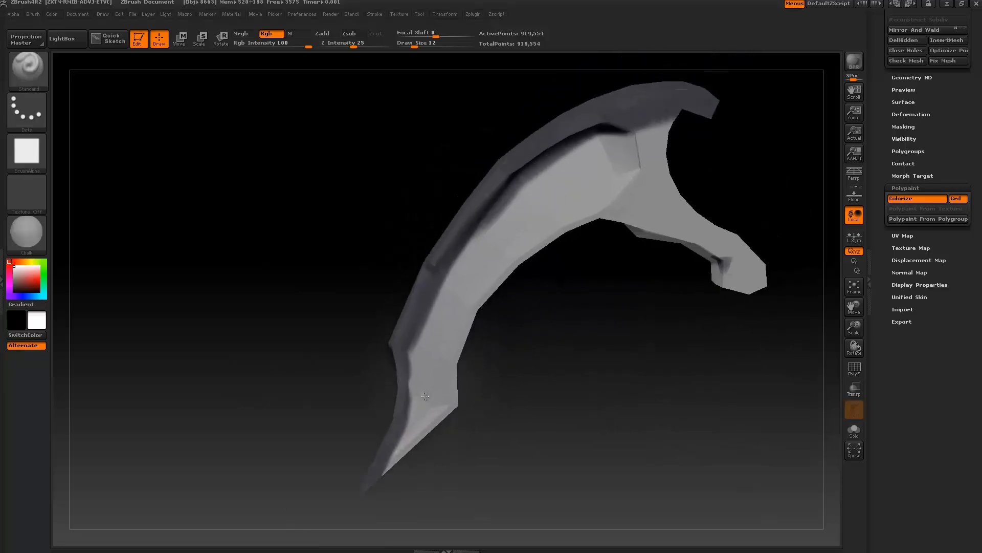
key("shift+z")
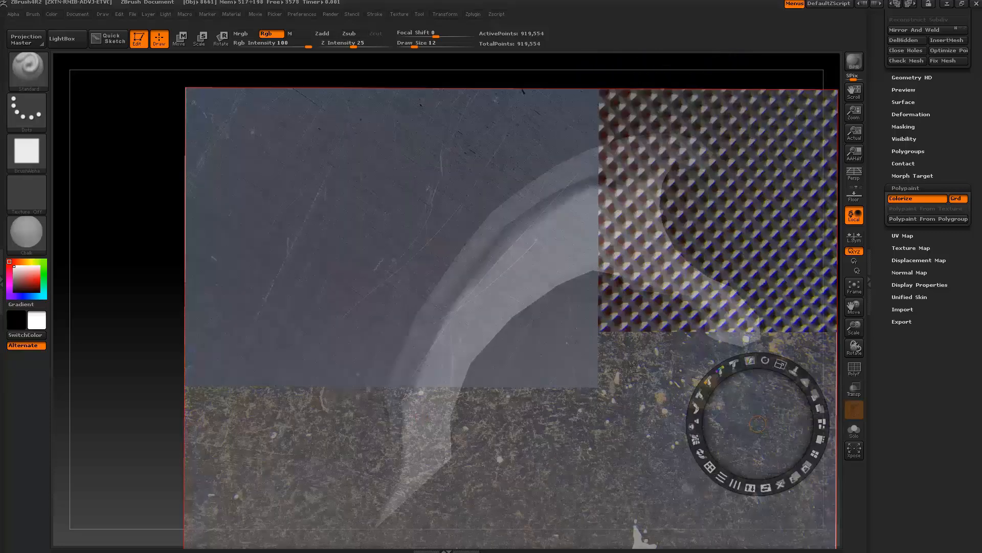
left_click_drag(634, 367, 635, 284)
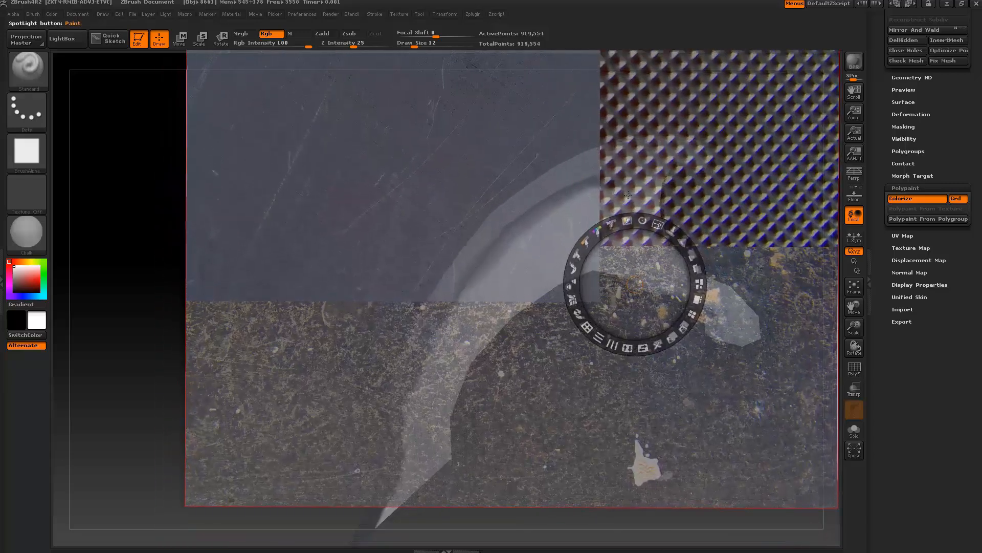
key("ctrl")
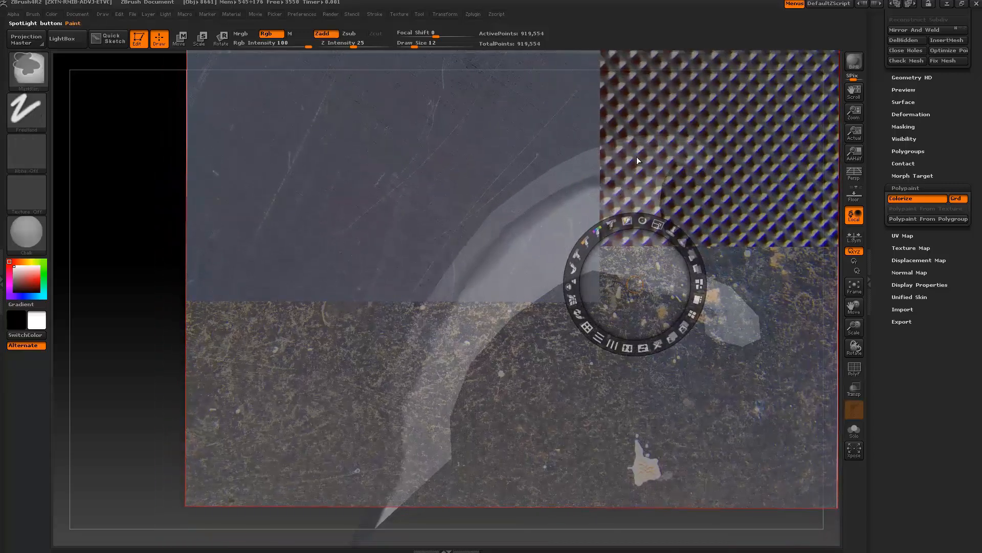
left_click_drag(638, 152, 638, 112, "ctrl")
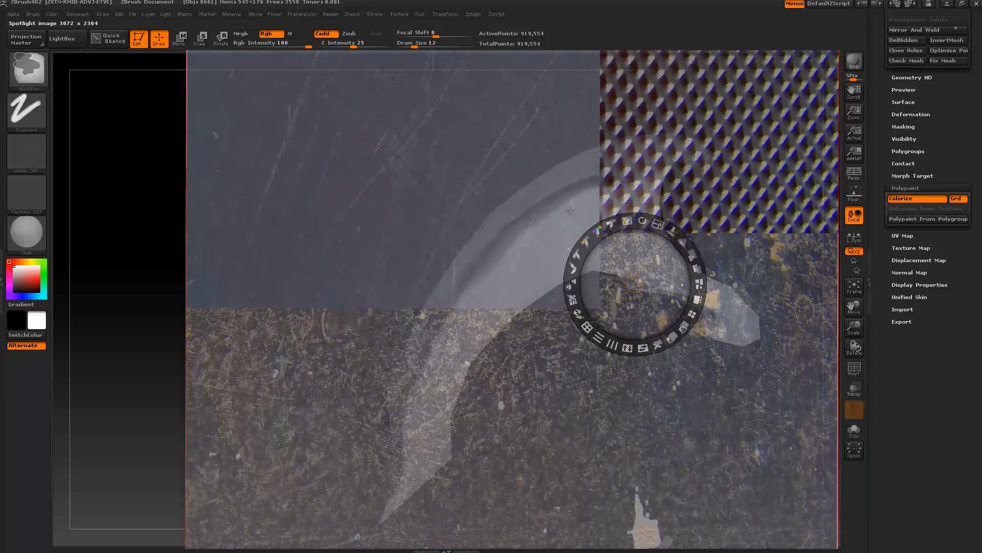
left_click(502, 327)
left_click_drag(505, 278, 566, 116)
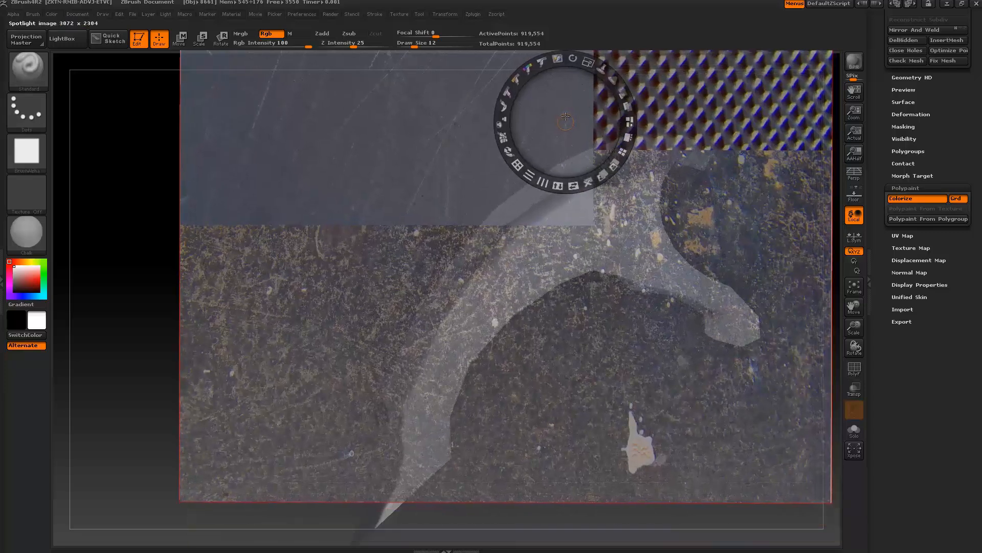
key("shift+z")
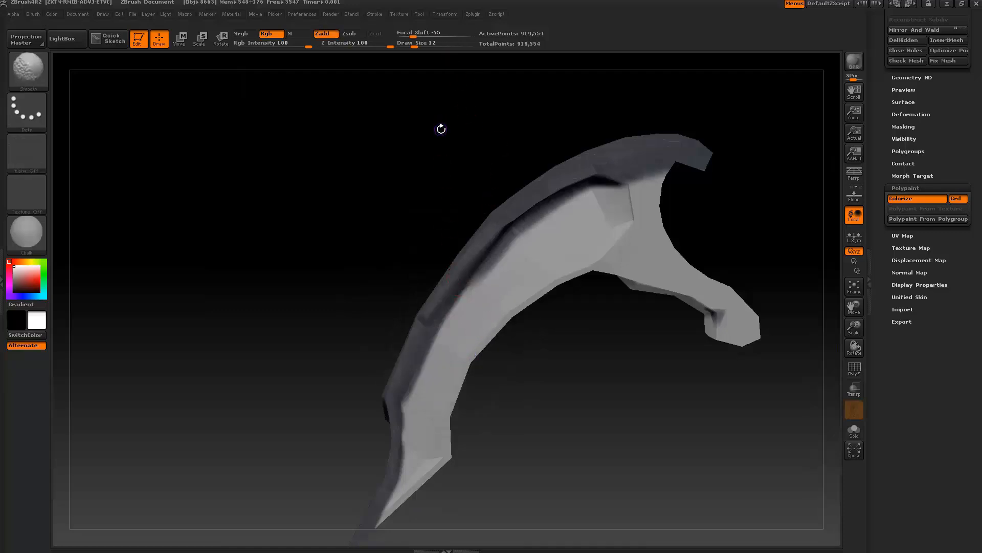
- Set the draw size to 31 and paint the speckled rusty metal along the claw's bare side face
left_click(396, 16)
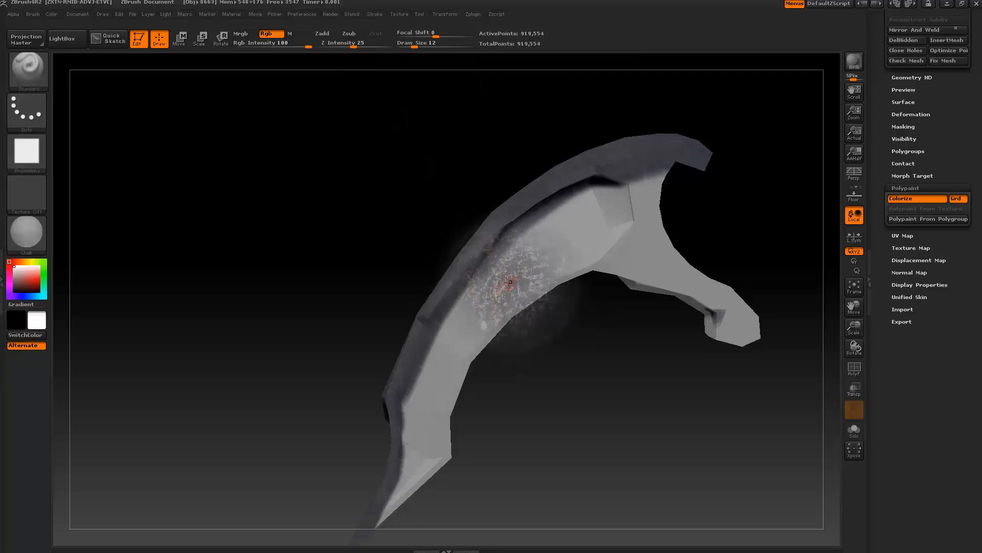
left_click_drag(509, 282, 460, 350)
mouse_move(460, 350)
right_mouse_down()
mouse_move(468, 326)
mouse_move(434, 361)
right_mouse_up()
right_click(434, 360)
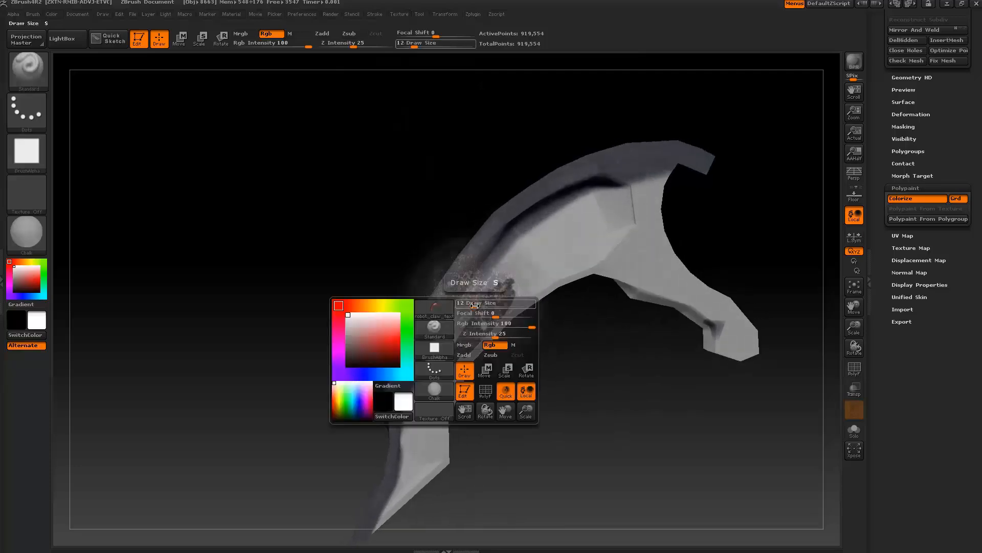
mouse_move(475, 305)
left_mouse_down()
mouse_move(484, 305)
mouse_move(430, 407)
mouse_move(512, 299)
mouse_move(461, 327)
mouse_move(417, 404)
mouse_move(439, 429)
mouse_move(474, 296)
mouse_move(548, 210)
left_mouse_up()
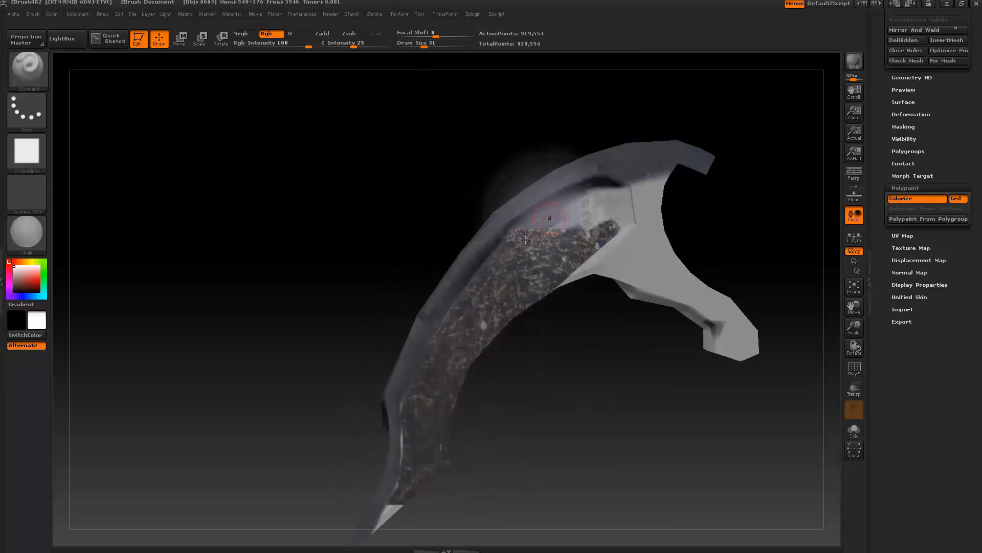
- Set the Z intensity to 37 and extend the speckled metal to the upper end of the side face, where the arm begins
key("space")
left_click_drag(547, 271, 555, 271)
right_click_drag(580, 243, 523, 306, "alt")
mouse_move(486, 271)
left_mouse_down()
mouse_move(495, 283)
mouse_move(500, 262)
left_mouse_up()
right_click_drag(470, 285, 463, 283)
mouse_move(465, 282)
left_mouse_down()
mouse_move(496, 278)
mouse_move(530, 291)
mouse_move(517, 307)
mouse_move(569, 271)
left_mouse_up()
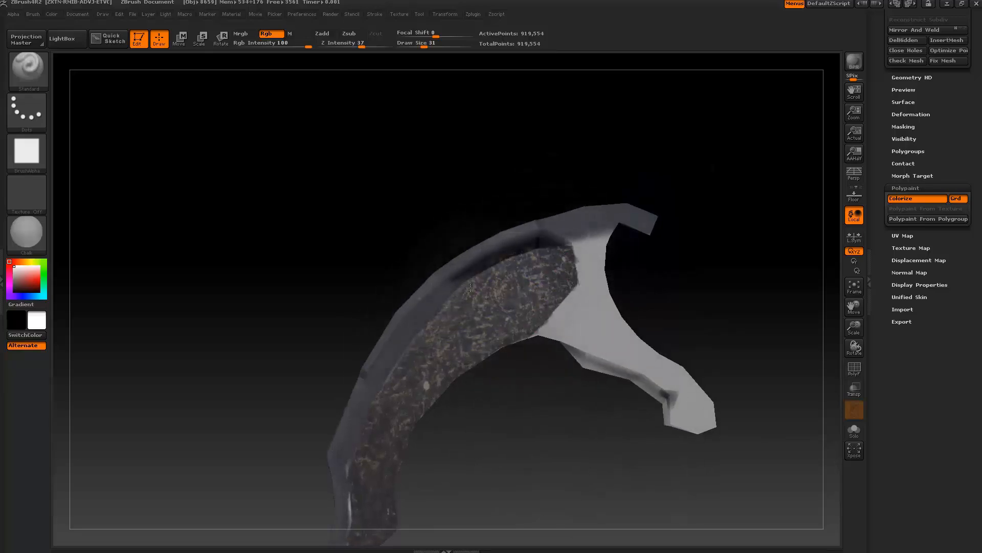
- Paint the speckled metal on the claw's opposite face and underside, up to the arm's base
right_click_drag(470, 287, 284, 286)
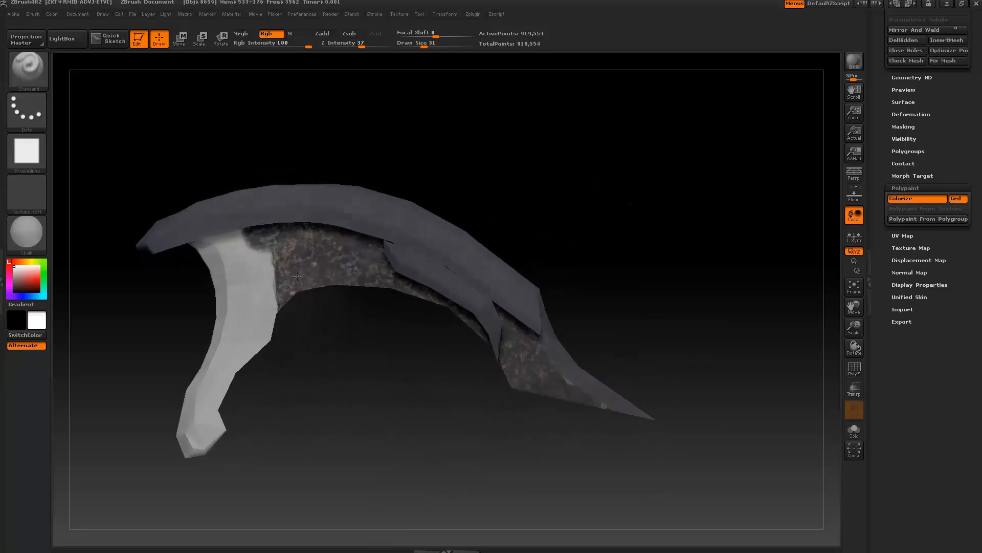
left_click_drag(270, 261, 249, 241)
right_click_drag(209, 244, 235, 261)
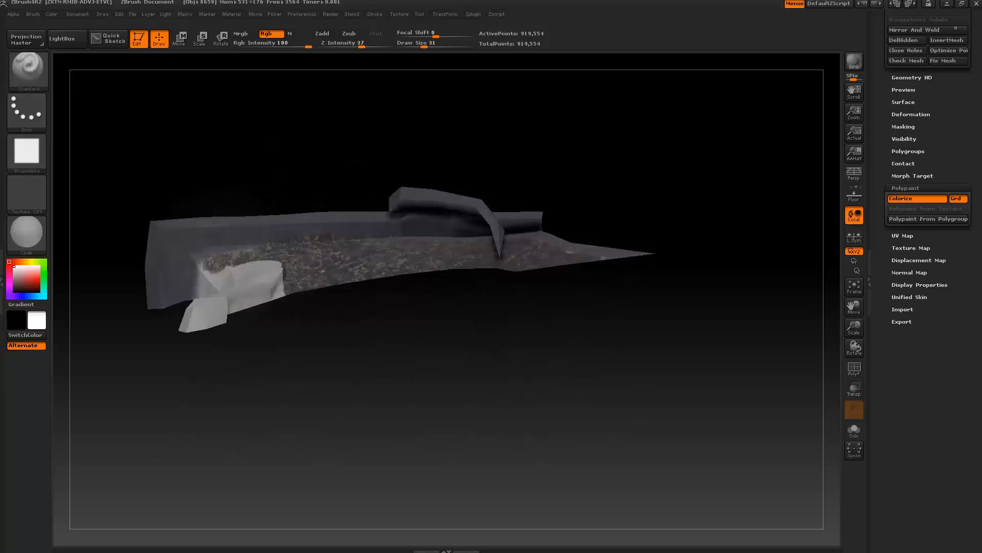
left_click_drag(259, 131, 257, 60, "alt")
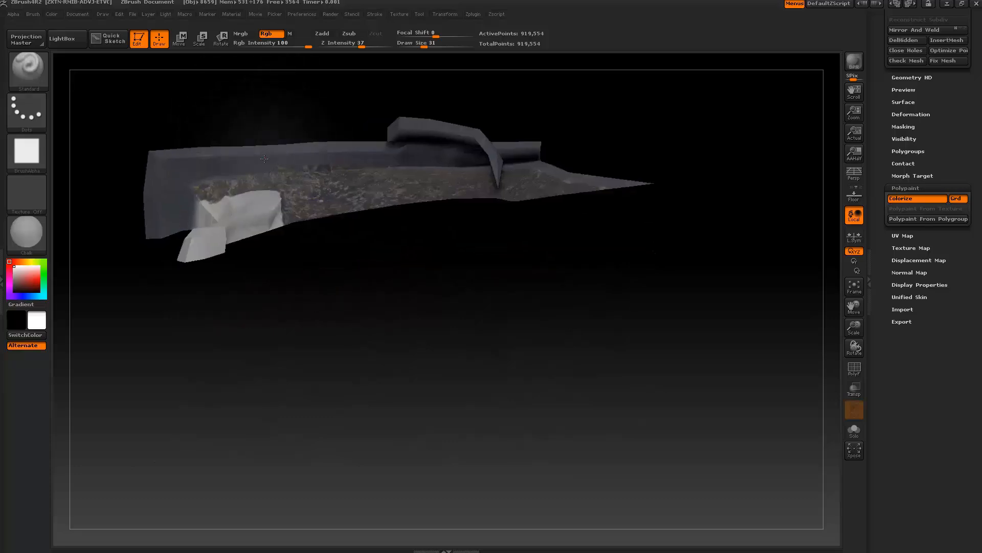
mouse_move(305, 164)
left_mouse_down()
mouse_move(374, 160)
mouse_move(353, 166)
mouse_move(342, 154)
mouse_move(330, 163)
left_mouse_up()
left_click_drag(314, 234, 324, 330)
- Move the Spotlight textures so the studded metal pattern lies over the claw's unpainted arm
mouse_move(185, 250)
left_mouse_down("alt")
mouse_move(184, 232)
mouse_move(383, 203)
mouse_move(551, 195)
left_mouse_up("alt")
left_click_drag(690, 241, 742, 238, "alt")
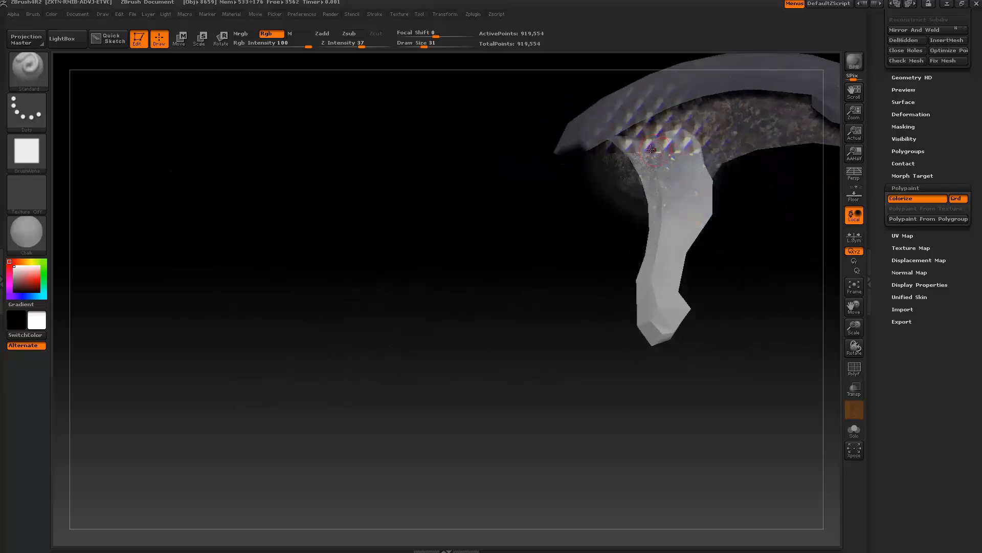
key("z")
left_click_drag(654, 194, 600, 378)
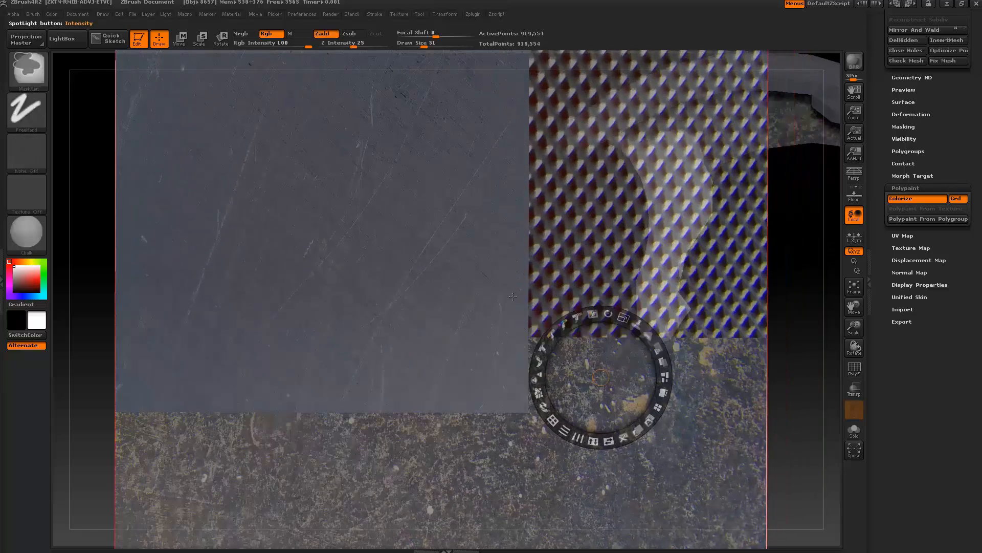
left_click_drag(508, 325, 438, 316, "ctrl")
key("shift+z")
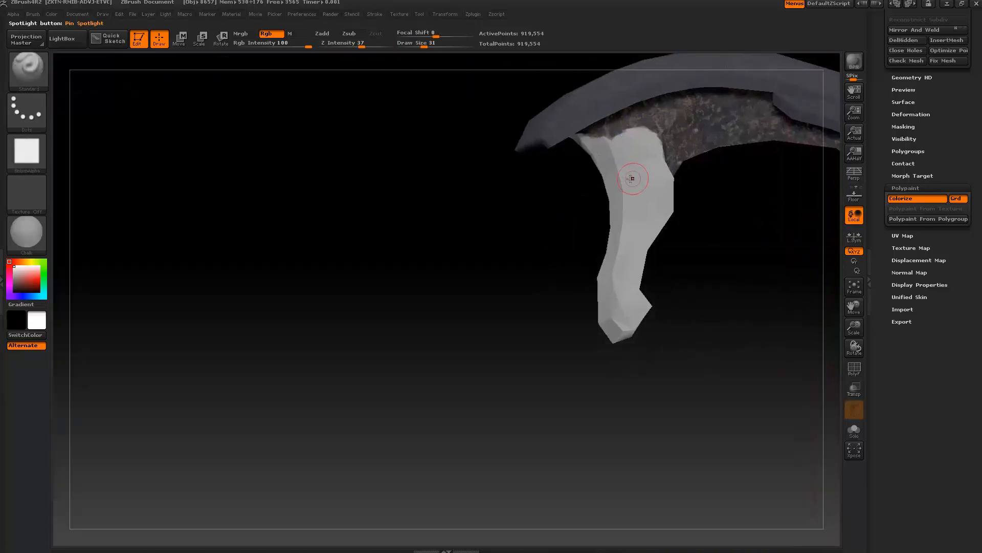
- Paint the studded metal pattern over the whole visible side of the arm
key("shift+z")
mouse_move(626, 205)
left_mouse_down()
mouse_move(631, 289)
mouse_move(609, 274)
mouse_move(666, 194)
mouse_move(634, 194)
left_mouse_up()
right_click_drag(634, 194, 622, 215)
mouse_move(621, 215)
left_mouse_down()
mouse_move(613, 173)
mouse_move(625, 159)
left_mouse_up()
right_click_drag(626, 160, 609, 173)
mouse_move(609, 173)
left_mouse_down()
mouse_move(646, 320)
mouse_move(614, 302)
mouse_move(599, 161)
mouse_move(653, 157)
left_mouse_up()
- Paint the studded metal over the arm's opposite side and base, undoing stray strokes
left_click_drag(560, 174, 768, 174)
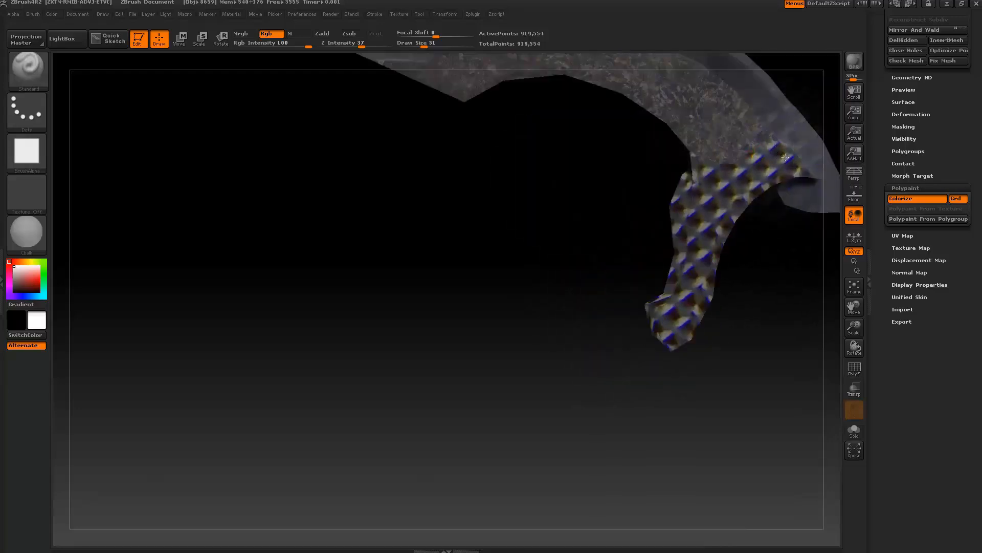
left_click_drag(629, 200, 425, 351, "alt")
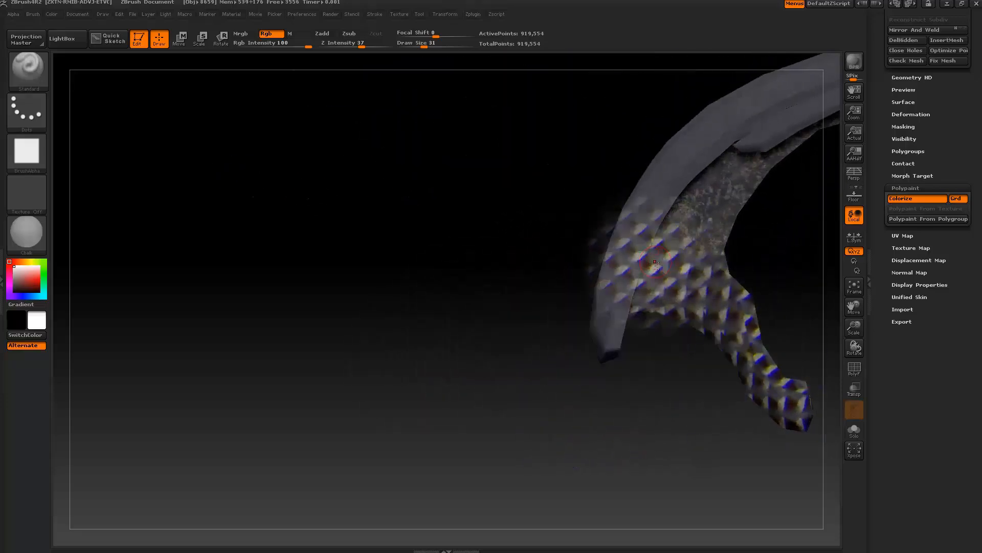
key("shift")
key("ctrl+z")
left_click_drag(703, 293, 736, 338)
key("v")
key("ctrl+z")
- Pick a brown paint color and tint the studded arm with a speckled alpha and DragRect stroke at Rgb intensity 47
key("v")
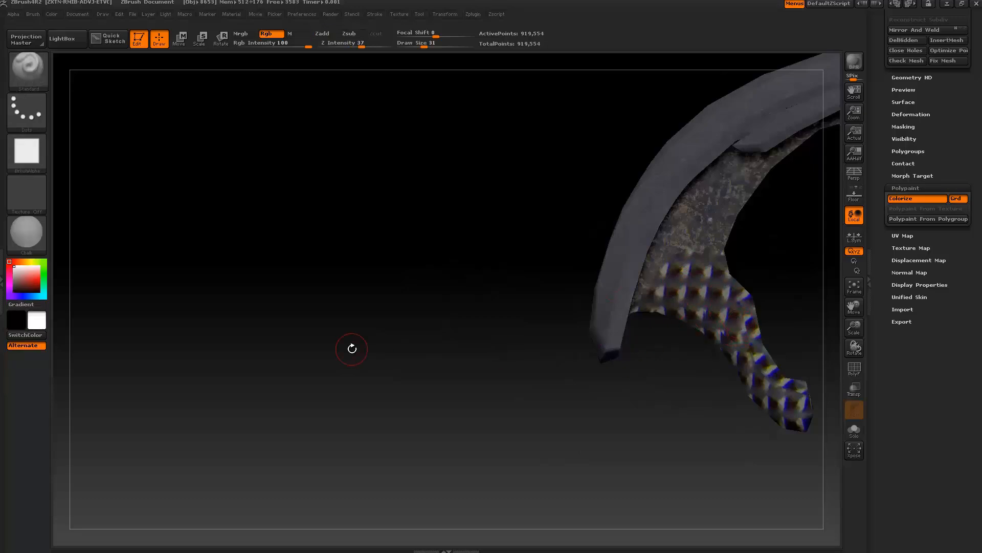
key("v")
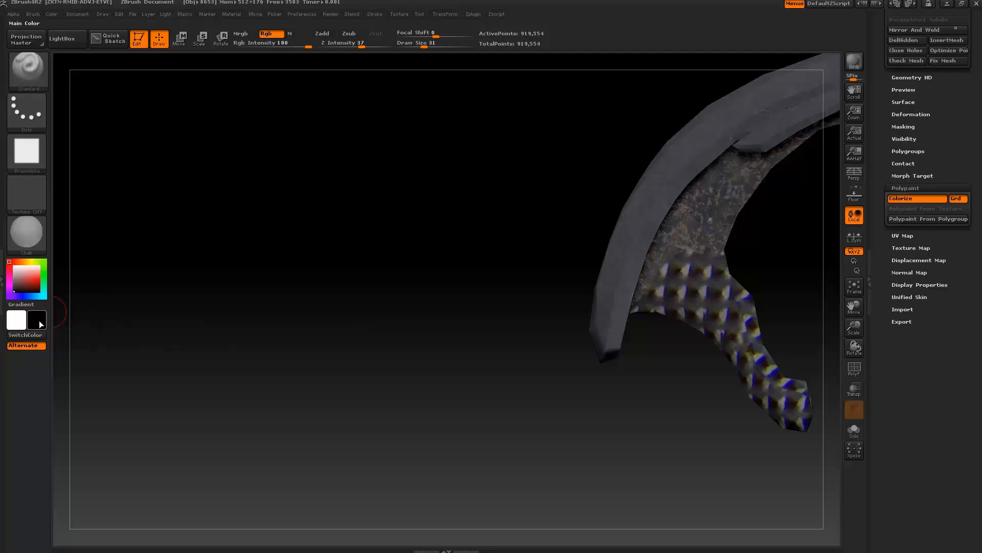
left_click(39, 324)
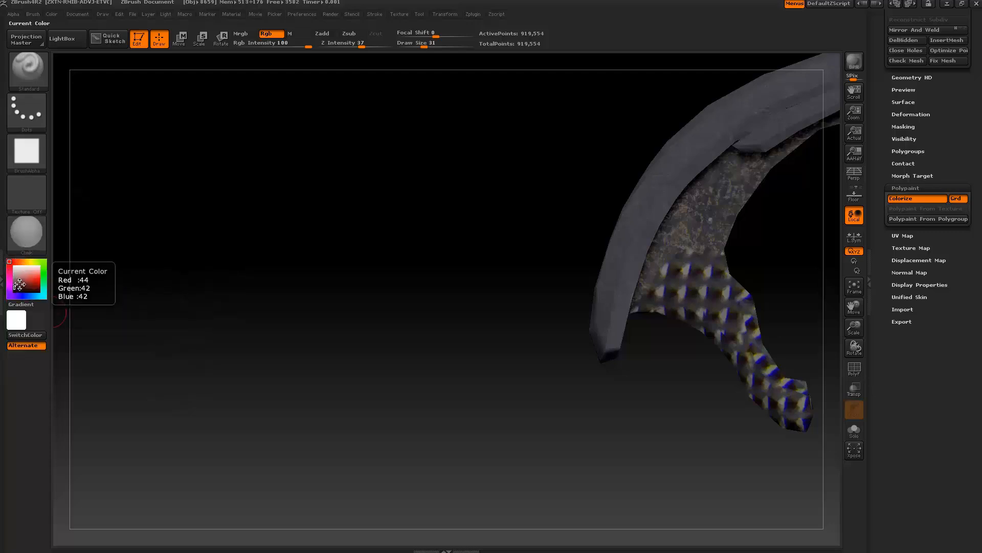
left_click(20, 282)
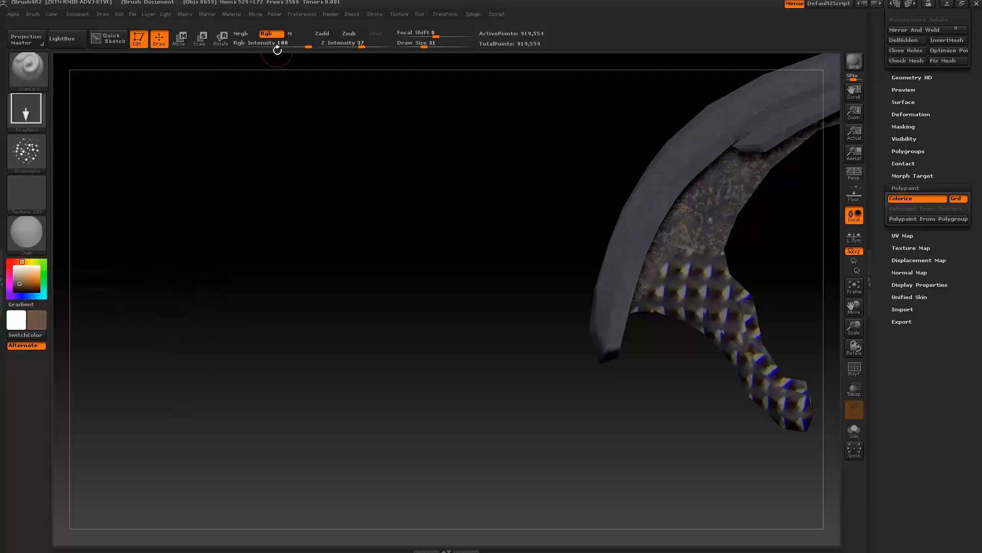
left_click_drag(278, 49, 272, 50)
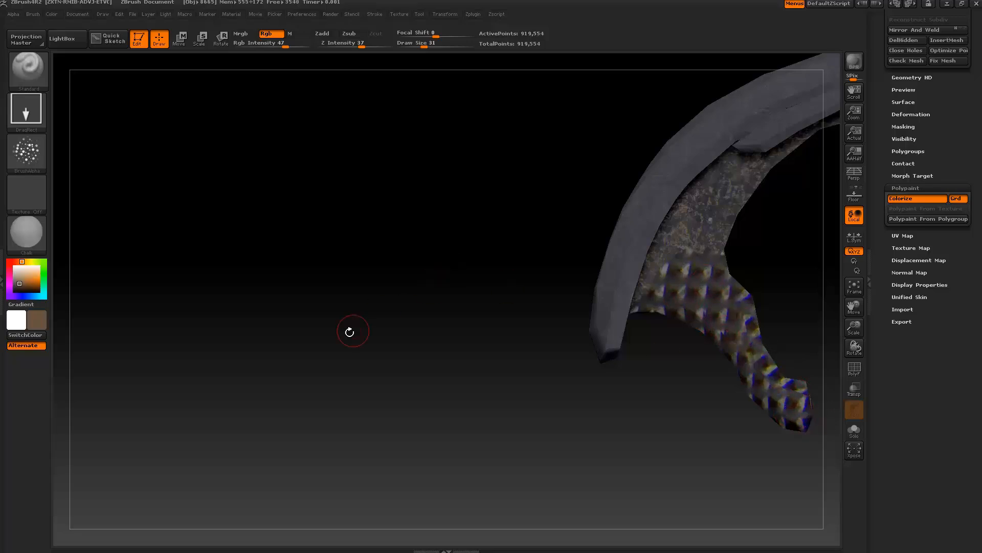
- Pick a medium gray paint color and switch the brush to a soft round alpha with the Dots stroke
left_click(15, 324)
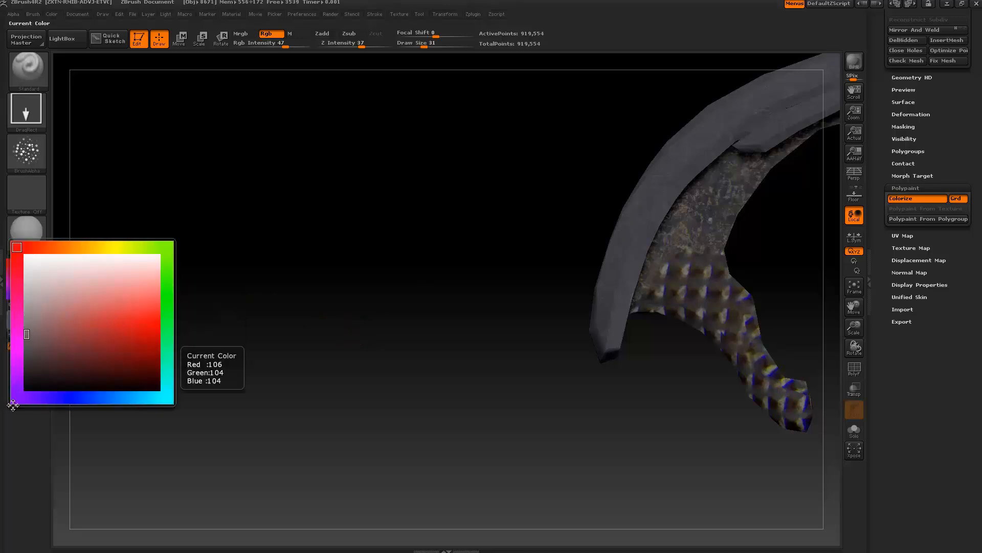
key("v")
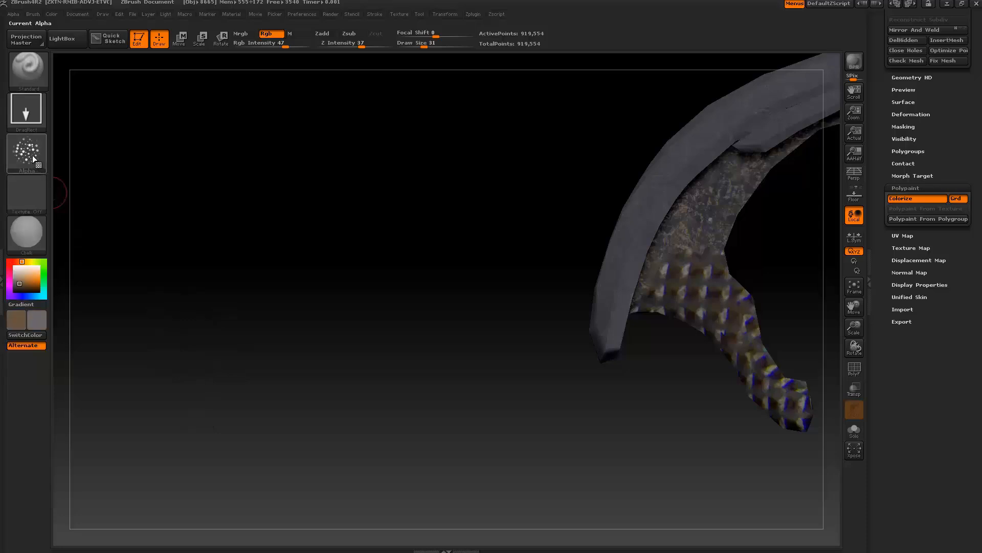
left_click(32, 154)
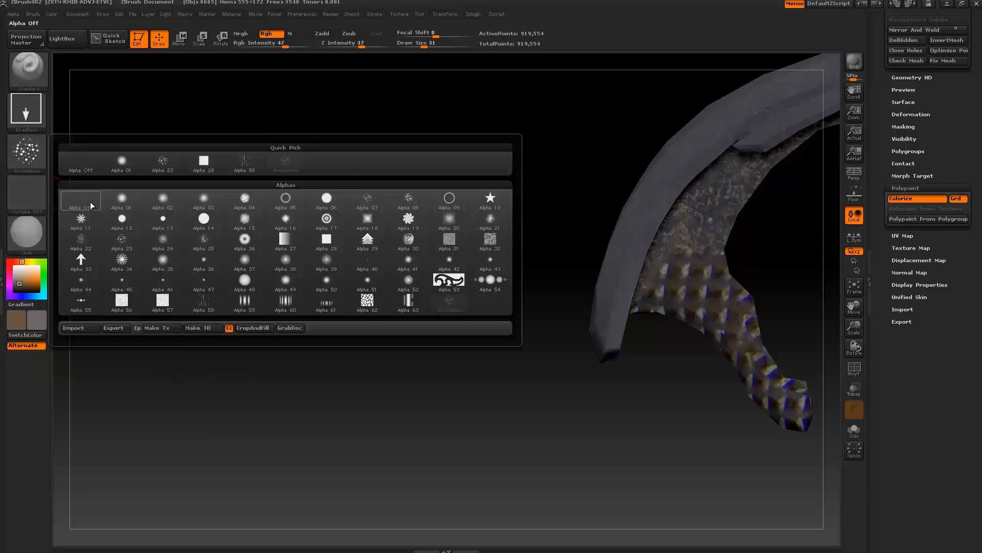
left_click(122, 197)
left_click(27, 110)
left_click(85, 123)
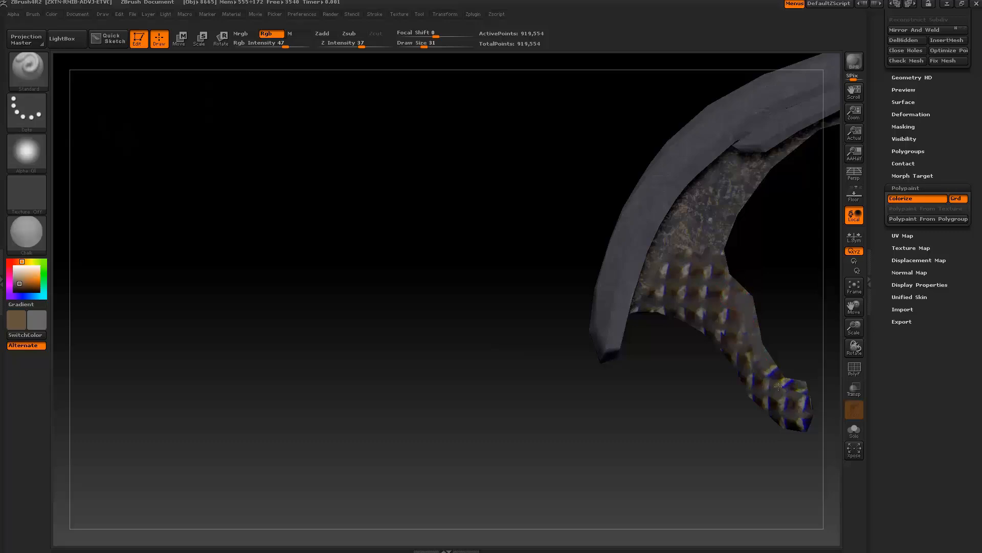
- Try a soft gray stroke over the studded pattern near the arm's end, and undo it
left_click_drag(778, 386, 774, 372)
key("ctrl+z")
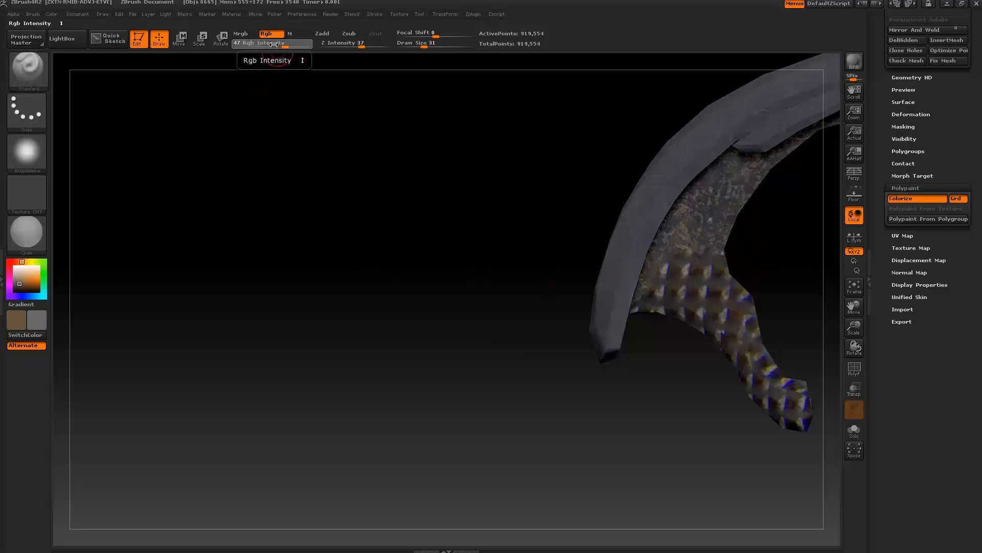
- Set Rgb intensity to 8 and brush soft gray over the studded pattern on both sides of the arm
key("Return")
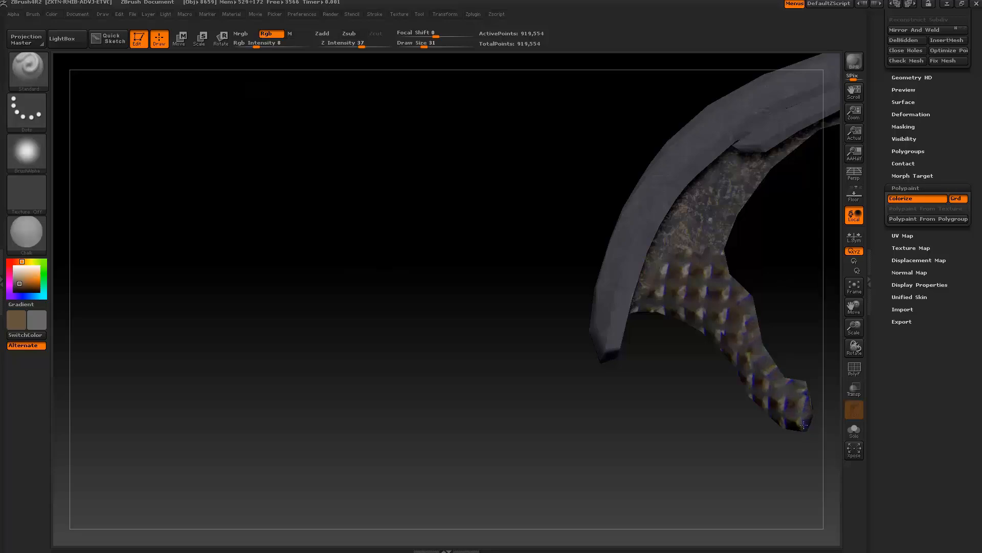
left_click_drag(732, 318, 712, 268)
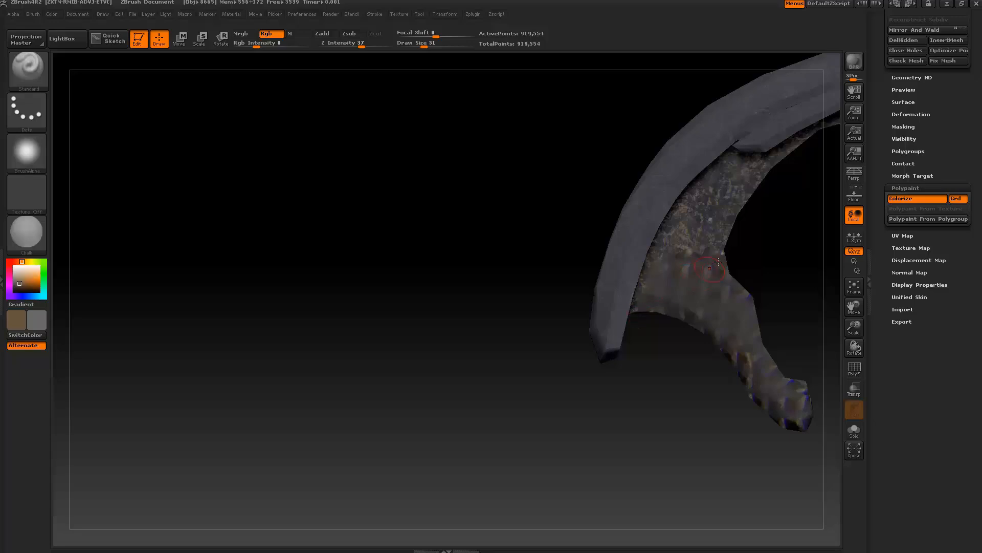
left_click_drag(760, 242, 607, 271, "alt")
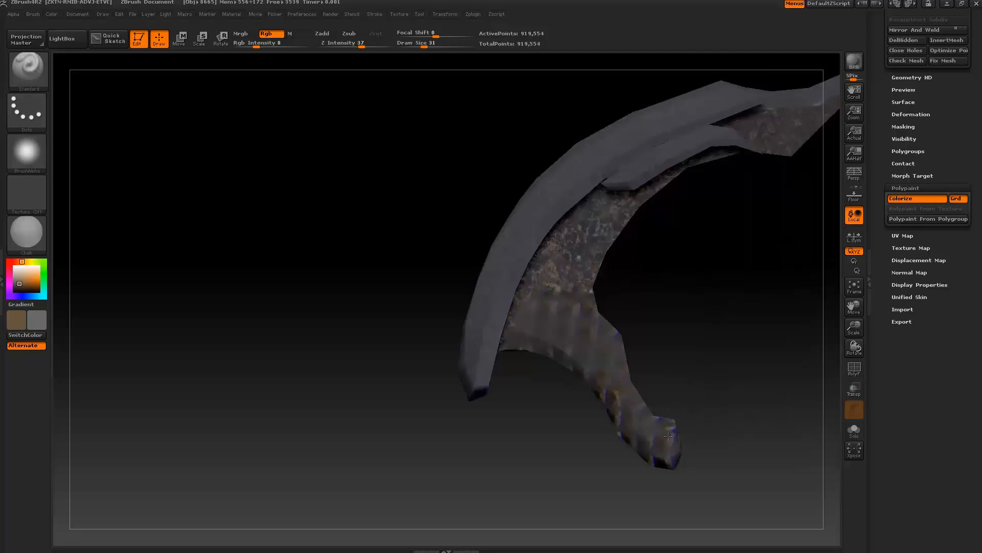
left_click_drag(637, 464, 617, 403)
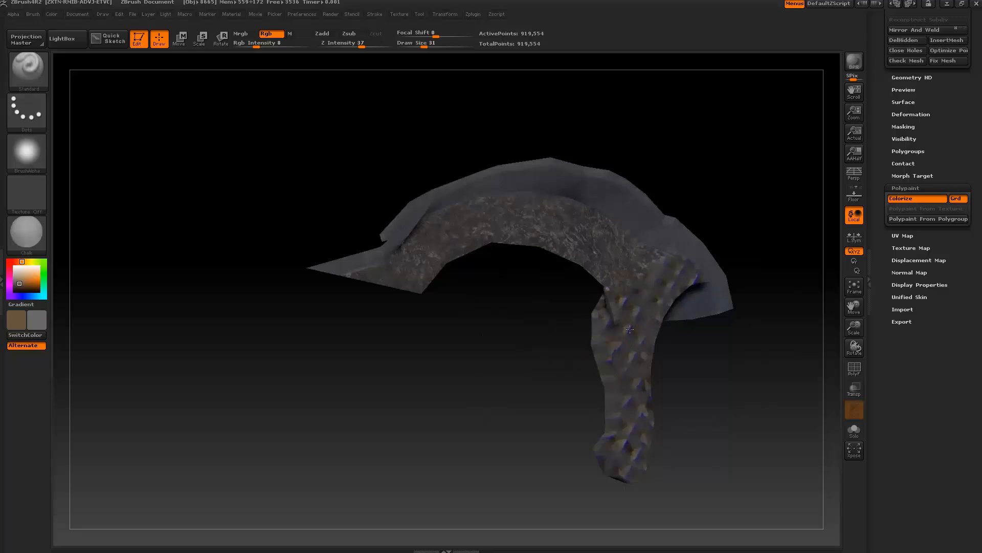
left_click_drag(630, 329, 638, 467)
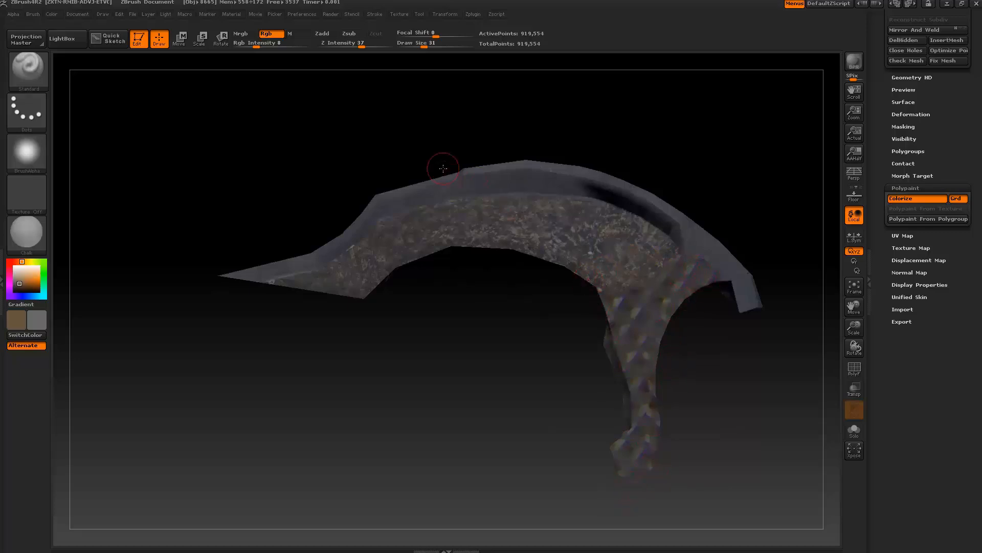
- Pick a near-black paint color and set Rgb intensity to 80
left_click(37, 322)
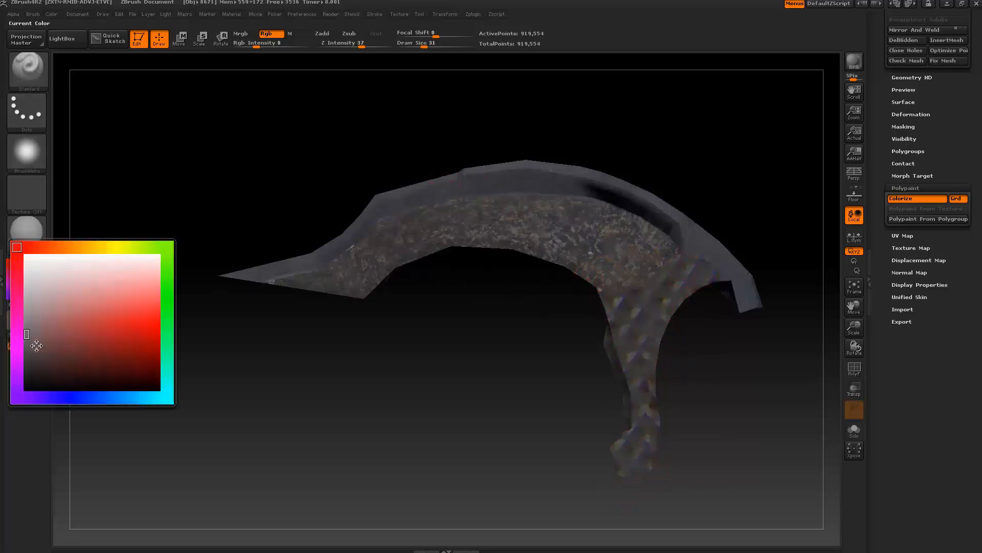
left_click_drag(36, 346, 20, 373)
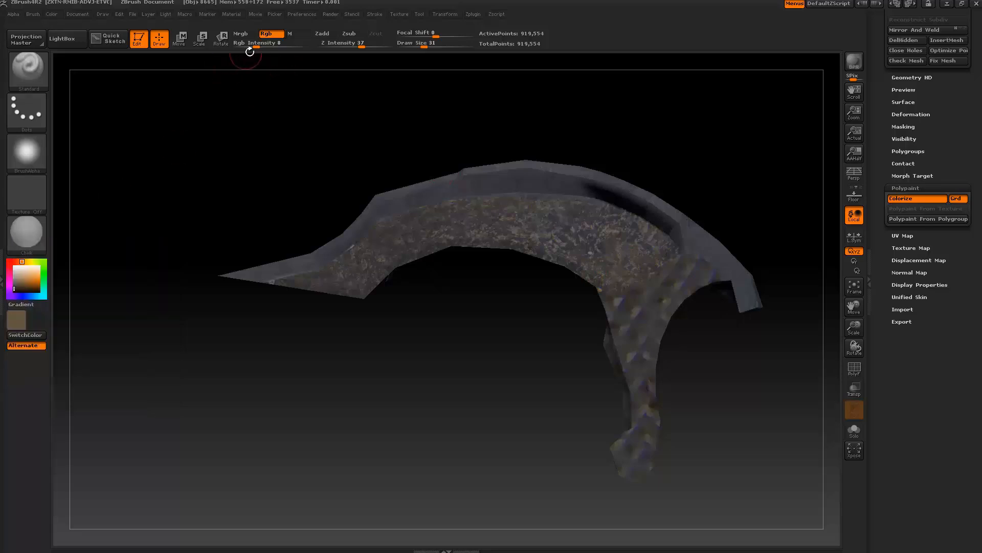
left_click_drag(254, 44, 309, 44)
right_click_drag(410, 205, 390, 226, "ctrl")
mouse_move(405, 289)
right_mouse_down("ctrl")
mouse_move(414, 324)
mouse_move(458, 333)
mouse_move(451, 307)
right_mouse_up("ctrl")
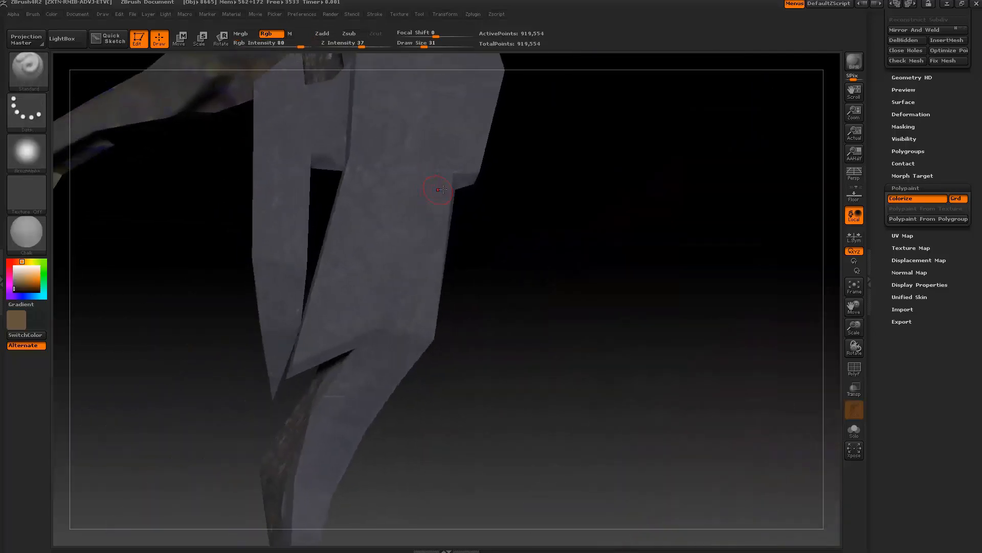
- Reduce the draw size to 16 and paint a dark line along the claw plate's outer edge, undoing the first stroke
key("space")
mouse_move(453, 198)
left_mouse_down()
mouse_move(442, 199)
mouse_move(441, 226)
left_mouse_up()
key("ctrl+z")
right_click_drag(454, 193, 446, 192)
left_click_drag(449, 180, 402, 339)
right_click_drag(402, 340, 434, 269, "alt")
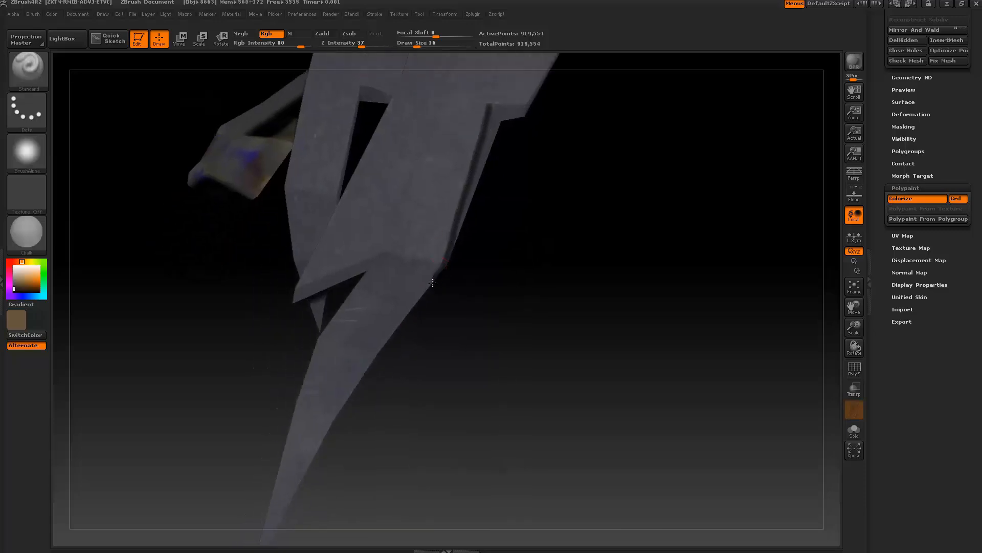
left_click_drag(432, 282, 397, 329)
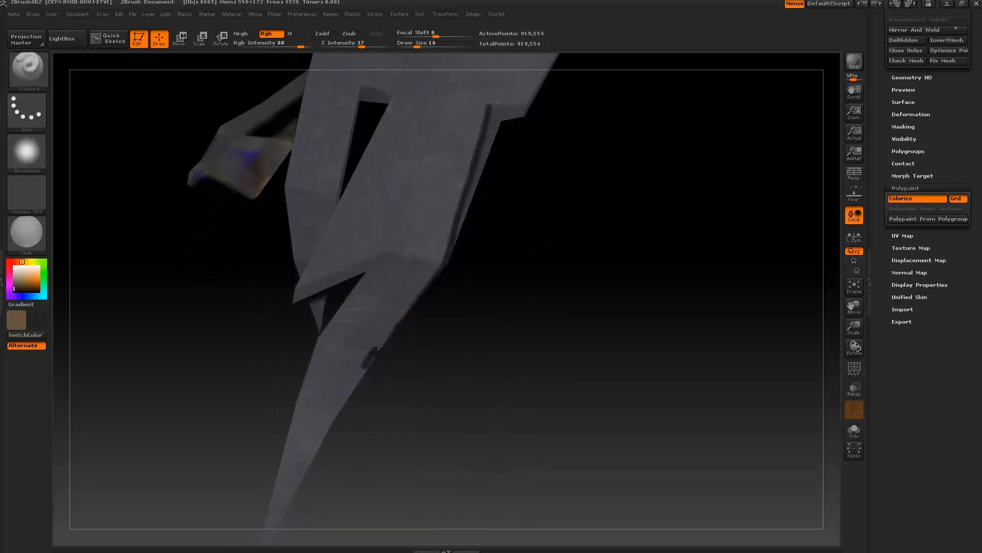
- Expand the brush's Auto Masking settings and continue the dark edge line along the lower claw plate
left_click(32, 14)
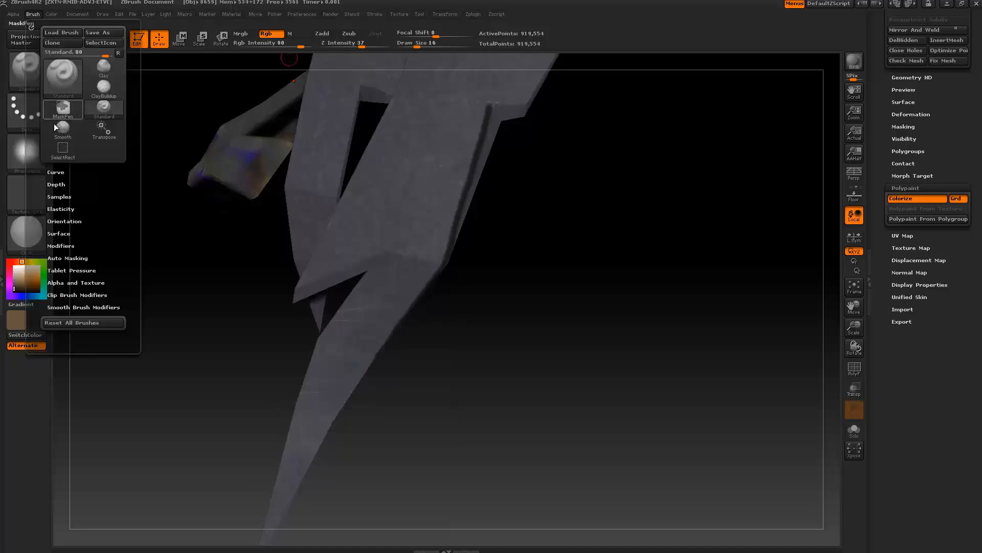
left_click(72, 259)
mouse_move(241, 215)
left_mouse_down()
mouse_move(252, 148)
mouse_move(274, 192)
mouse_move(423, 254)
mouse_move(271, 171)
left_mouse_up()
mouse_move(259, 230)
left_mouse_down()
mouse_move(409, 189)
mouse_move(422, 259)
mouse_move(364, 332)
mouse_move(371, 317)
left_mouse_up()
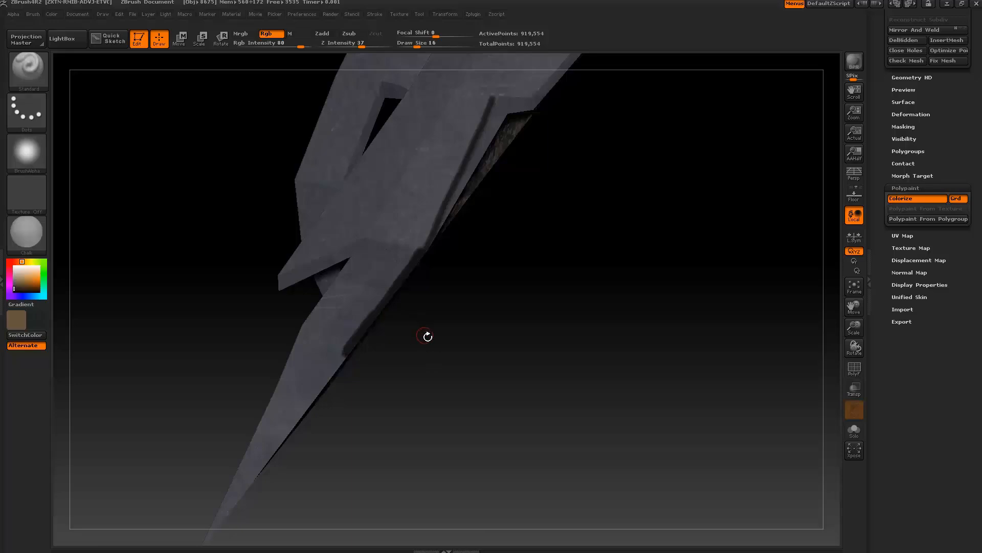
left_click_drag(433, 350, 340, 367)
- Try a stroke in the brown secondary color on the claw plate's edge, and undo it
key("v")
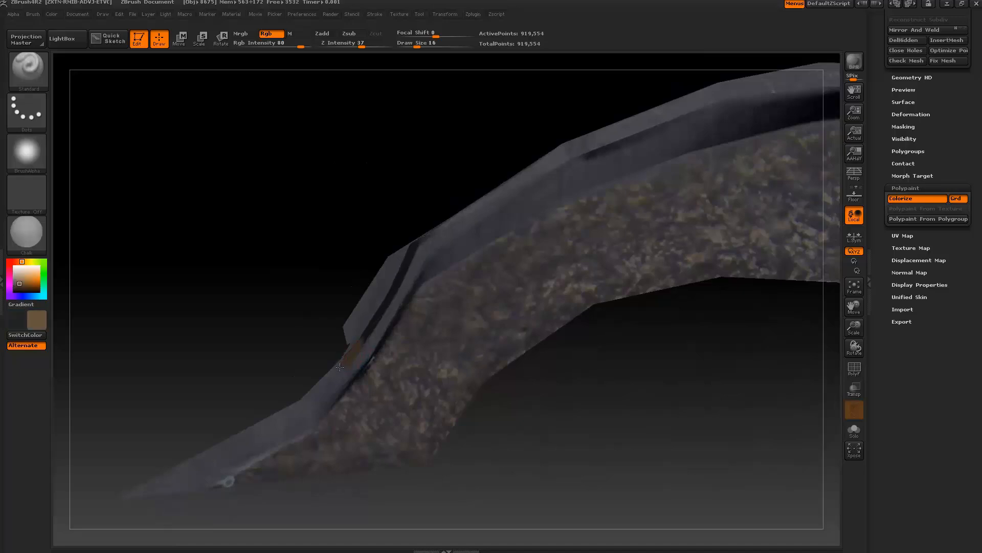
key("ctrl+z")
mouse_move(331, 242)
left_mouse_down()
mouse_move(340, 263)
mouse_move(290, 204)
left_mouse_up()
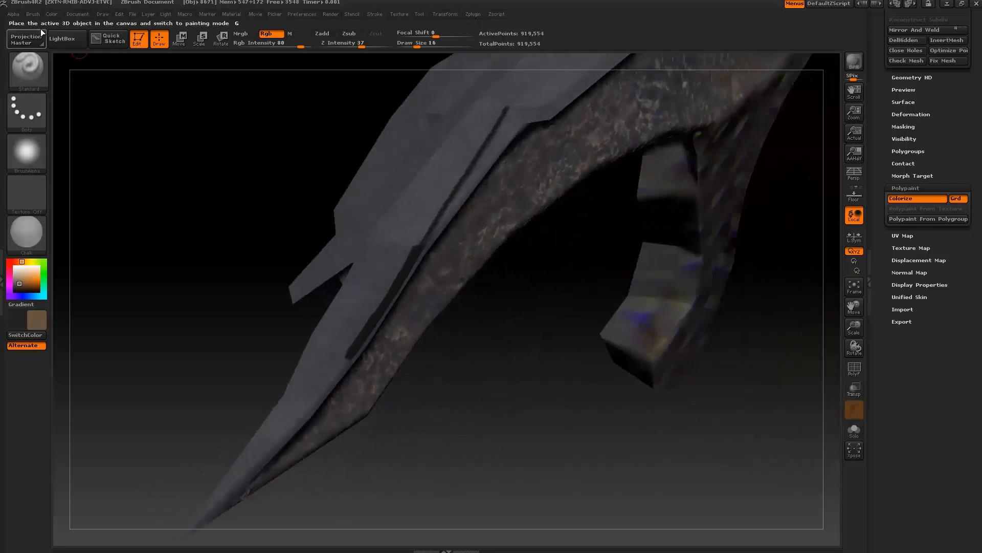
- Toggle BackfaceMask for the brush, switch back to near-black, and extend the dark edge line down to the claw tip
left_click(33, 13)
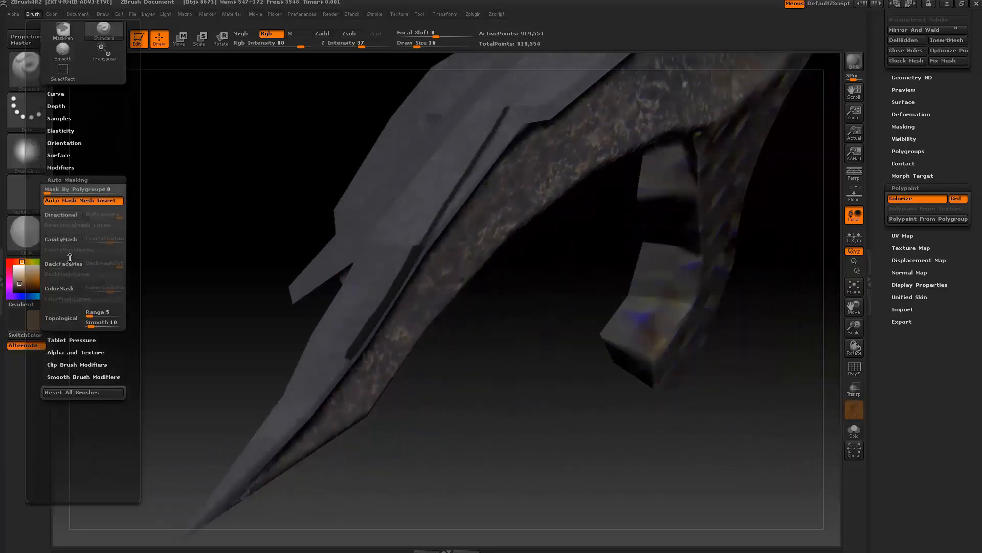
left_click(72, 264)
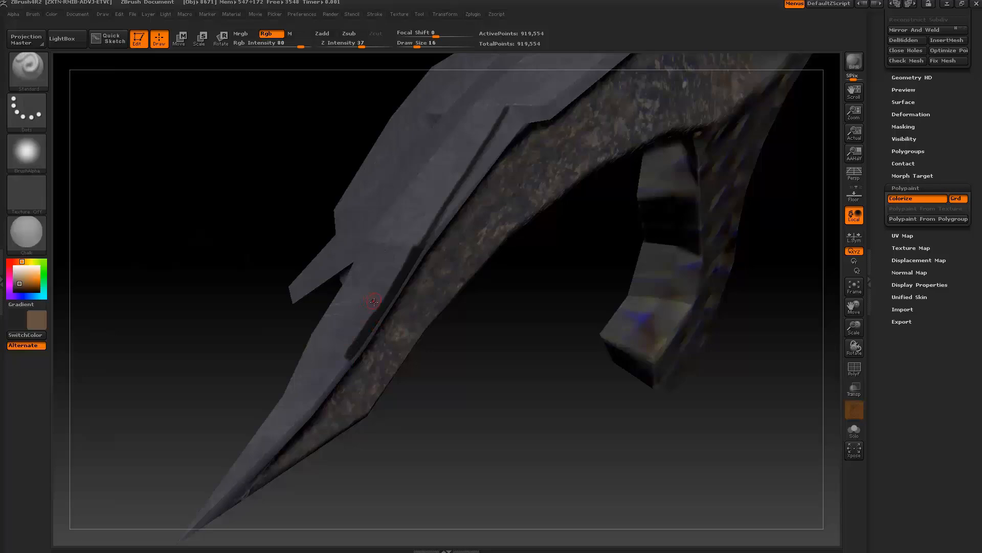
right_click_drag(370, 326, 351, 349)
key("v")
left_click_drag(349, 361, 279, 494)
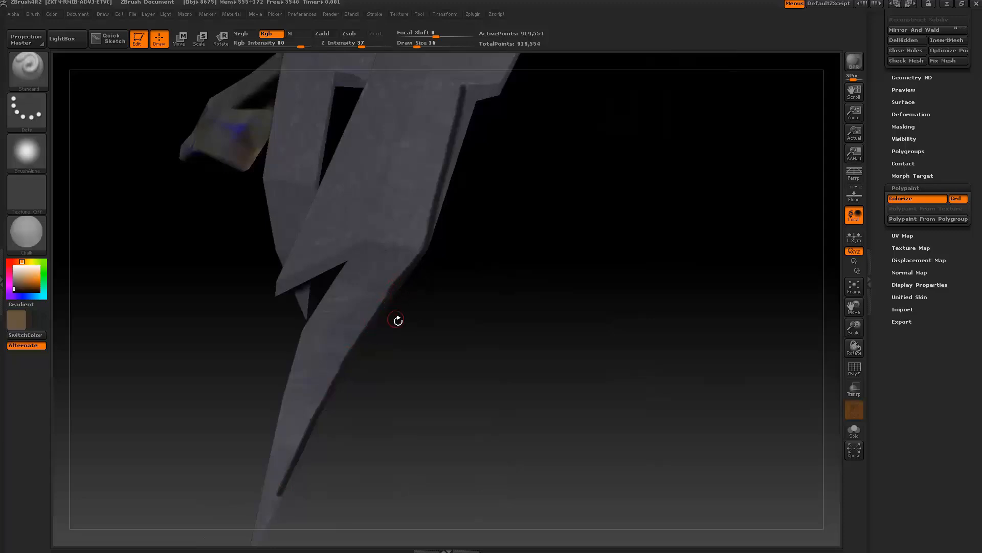
left_click_drag(397, 320, 380, 285)
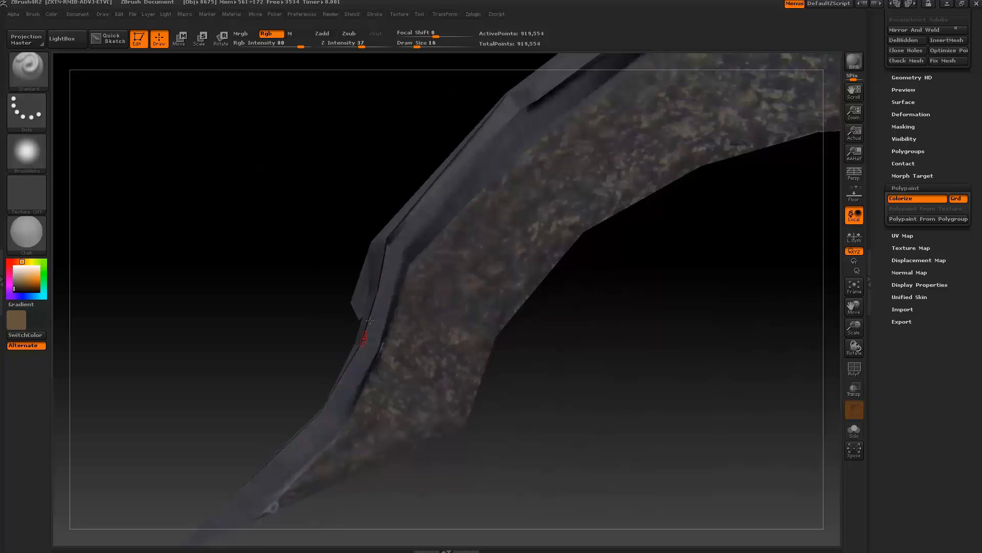
mouse_move(309, 430)
left_mouse_down()
mouse_move(285, 424)
mouse_move(254, 493)
left_mouse_up()
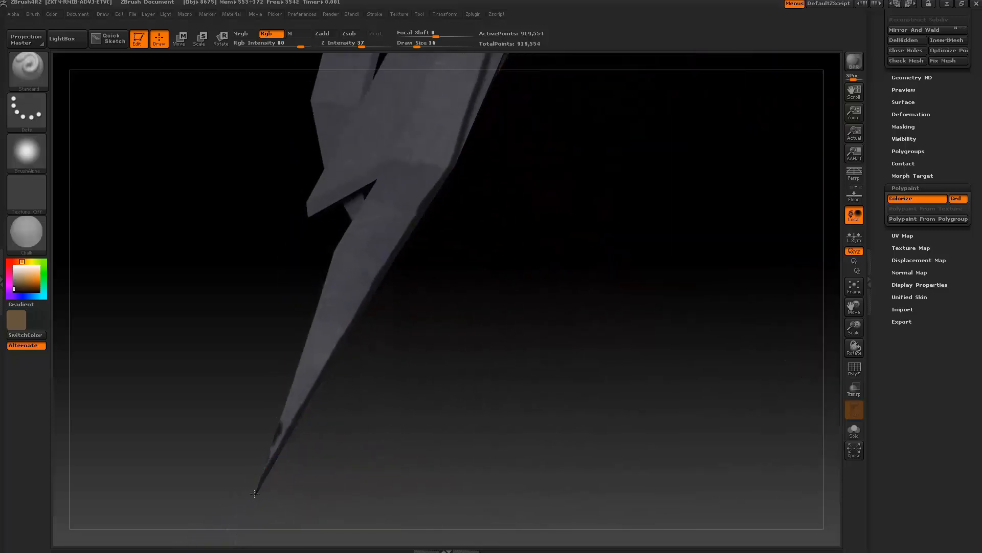
- Paint dark strokes along the opposite edge of the claw tip, undoing the misplaced ones
mouse_move(281, 412)
left_mouse_down()
mouse_move(310, 333)
mouse_move(273, 458)
left_mouse_up()
key("ctrl+z")
left_click_drag(313, 384, 257, 516, "alt")
mouse_move(258, 460)
left_mouse_down()
mouse_move(279, 375)
mouse_move(244, 504)
left_mouse_up()
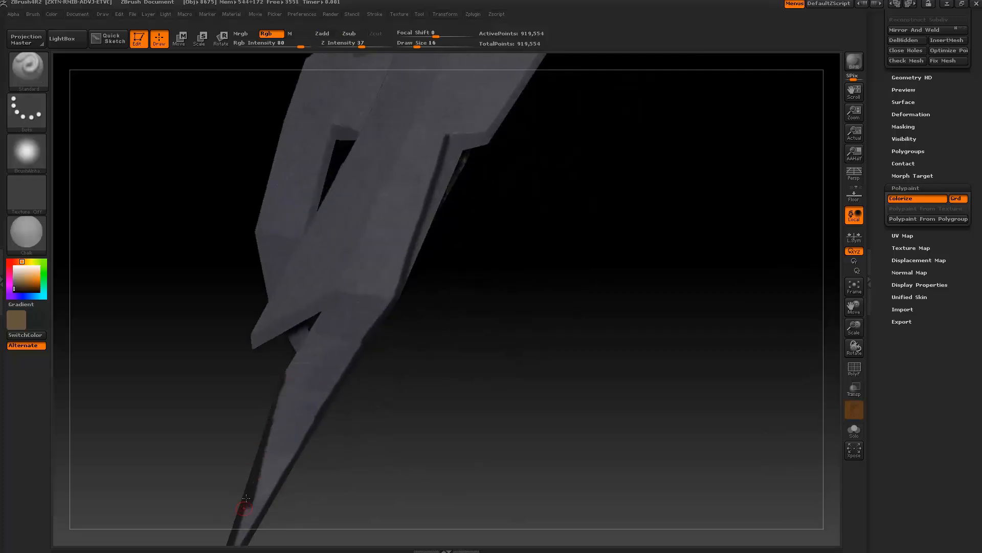
key("ctrl+z")
- Paint dark strokes on the neighboring spike and along the notch where the plate overlaps the claw tip
left_click_drag(287, 352, 246, 380)
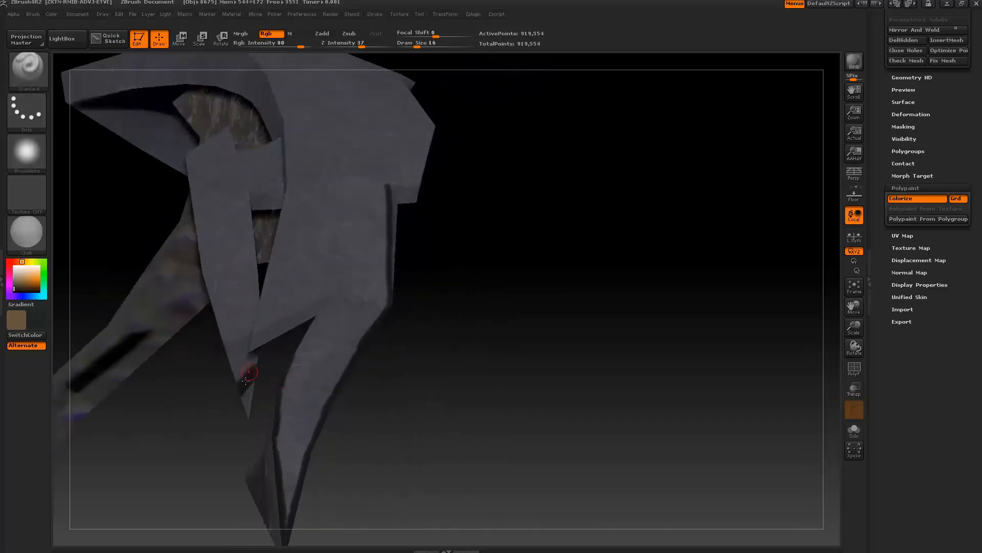
mouse_move(276, 322)
left_mouse_down()
mouse_move(243, 387)
mouse_move(231, 372)
mouse_move(235, 409)
mouse_move(243, 390)
left_mouse_up()
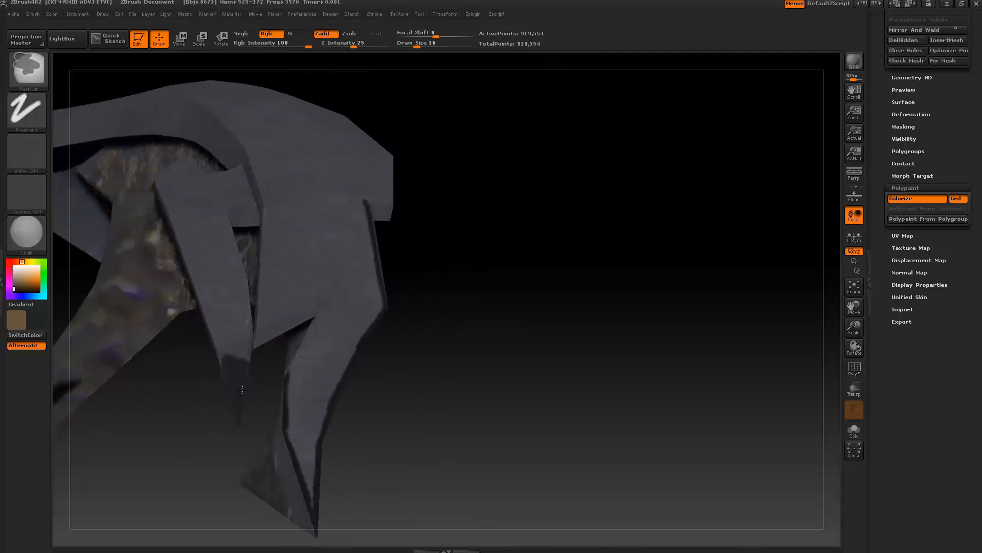
mouse_move(252, 330)
left_mouse_down("ctrl")
mouse_move(225, 348)
mouse_move(228, 332)
left_mouse_up("ctrl")
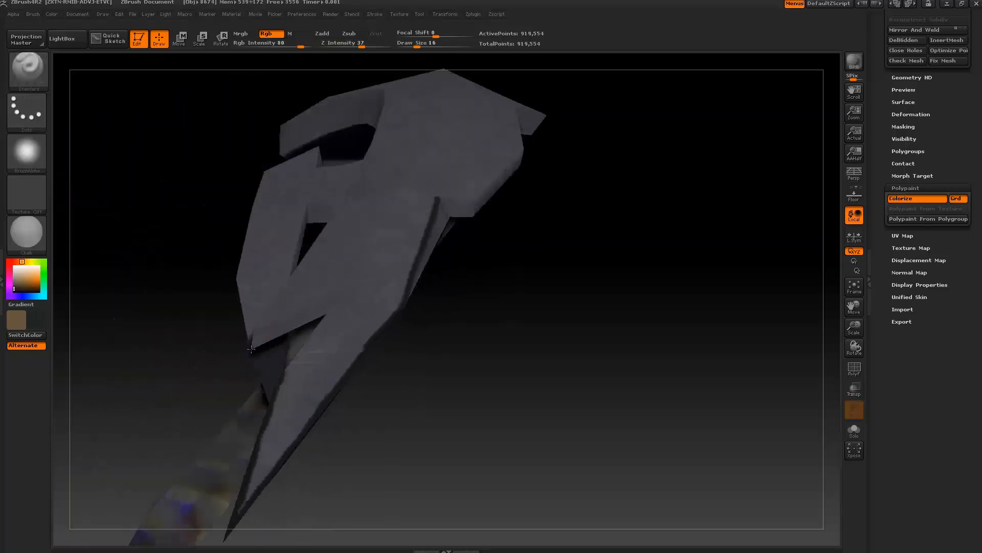
left_click_drag(251, 350, 271, 365)
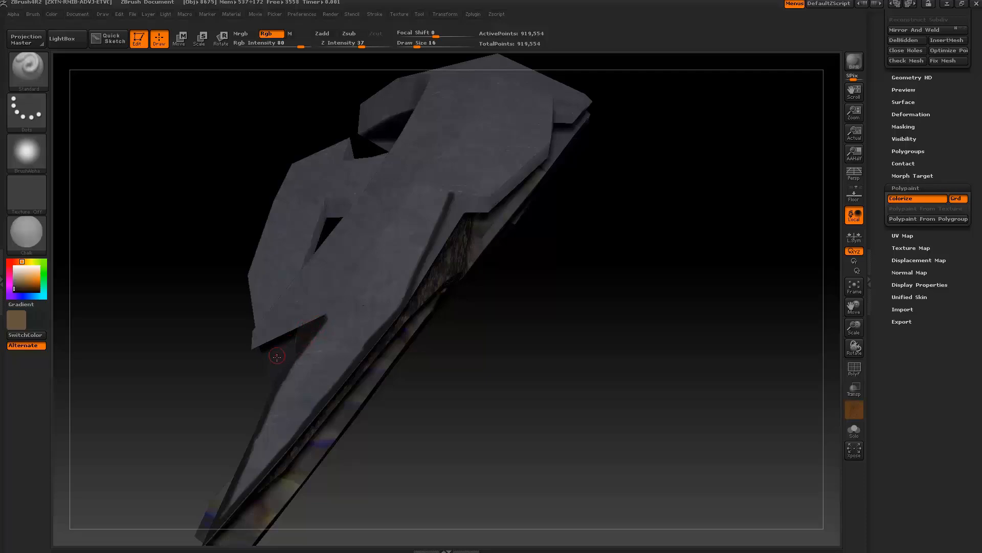
left_click_drag(277, 357, 169, 319)
mouse_move(135, 306)
left_mouse_down("ctrl")
mouse_move(191, 345)
mouse_move(187, 354)
left_mouse_up("ctrl")
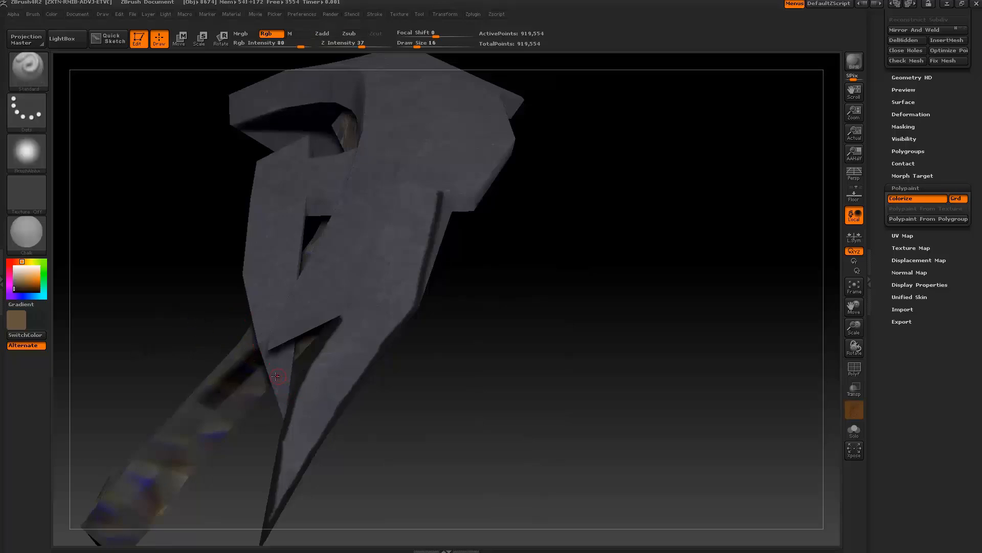
- Outline the neighboring spike and the remaining armor plate edges with near-black strokes
mouse_move(276, 376)
left_mouse_down()
mouse_move(355, 352)
mouse_move(370, 337)
mouse_move(368, 325)
mouse_move(346, 328)
mouse_move(342, 241)
left_mouse_up()
mouse_move(335, 239)
left_mouse_down()
mouse_move(333, 173)
mouse_move(340, 403)
left_mouse_up()
left_click_drag(355, 368, 391, 331)
right_click_drag(391, 332, 443, 367)
left_click_drag(443, 366, 485, 329)
mouse_move(485, 329)
right_mouse_down("ctrl")
mouse_move(489, 186)
mouse_move(462, 236)
mouse_move(548, 217)
mouse_move(279, 163)
mouse_move(417, 242)
mouse_move(294, 222)
mouse_move(263, 179)
right_mouse_up("ctrl")
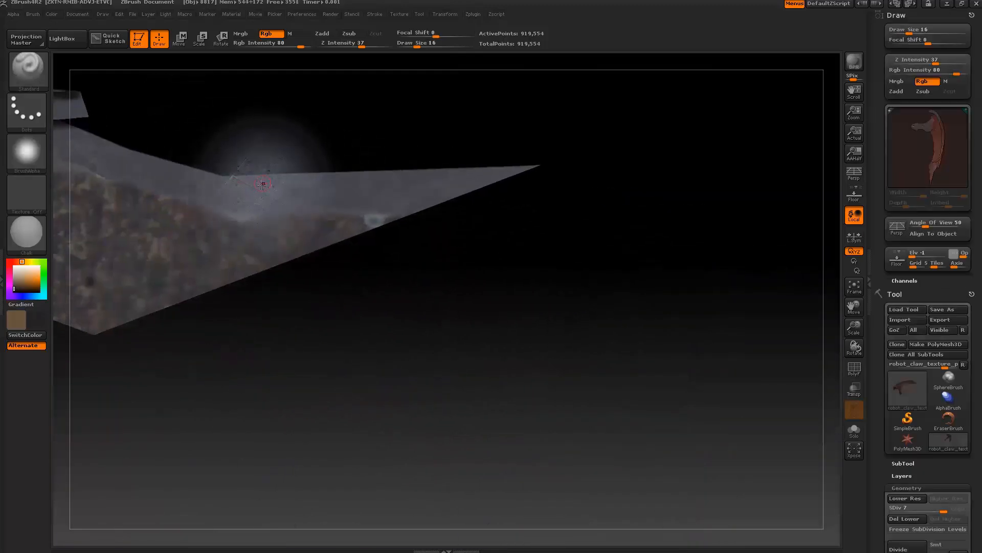
- Save the claw tool as a ZTool file in the textures folder, keeping the suggested file name
left_click_drag(353, 153, 305, 138, "alt")
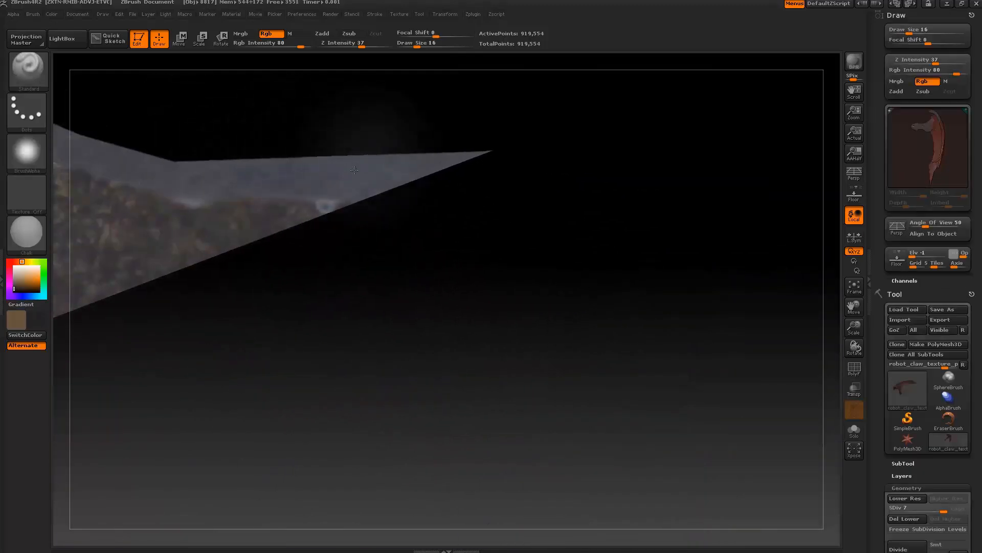
right_click_drag(368, 179, 310, 166, "alt")
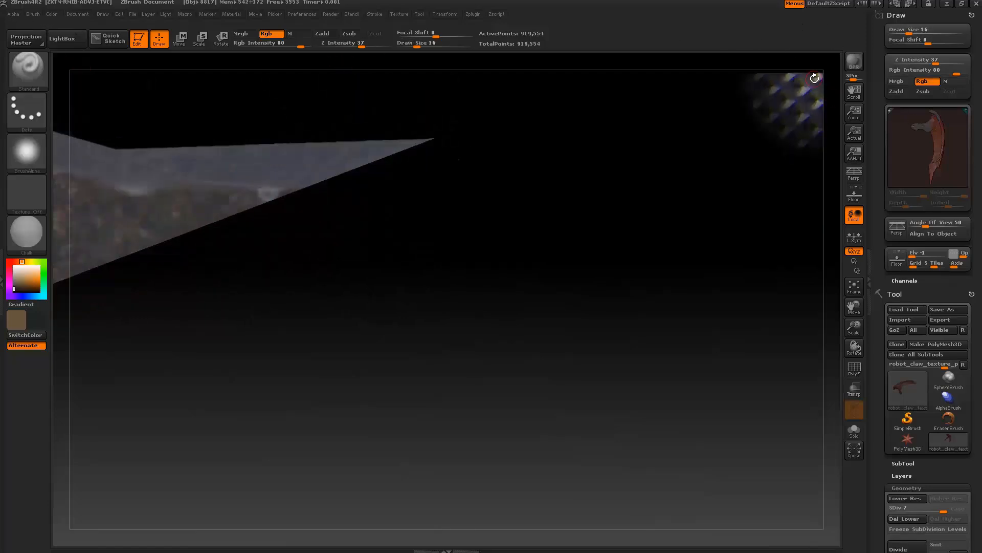
left_click(901, 15)
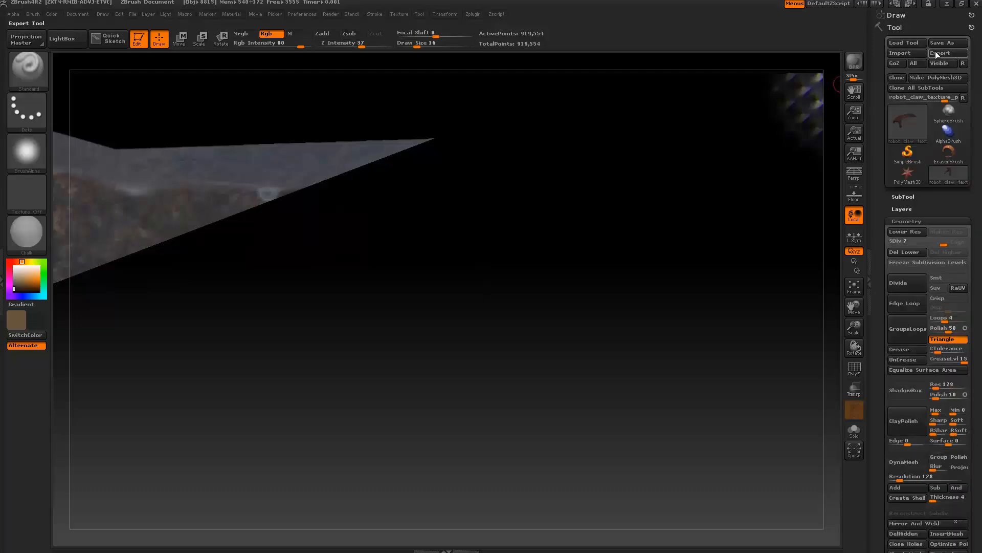
left_click(936, 44)
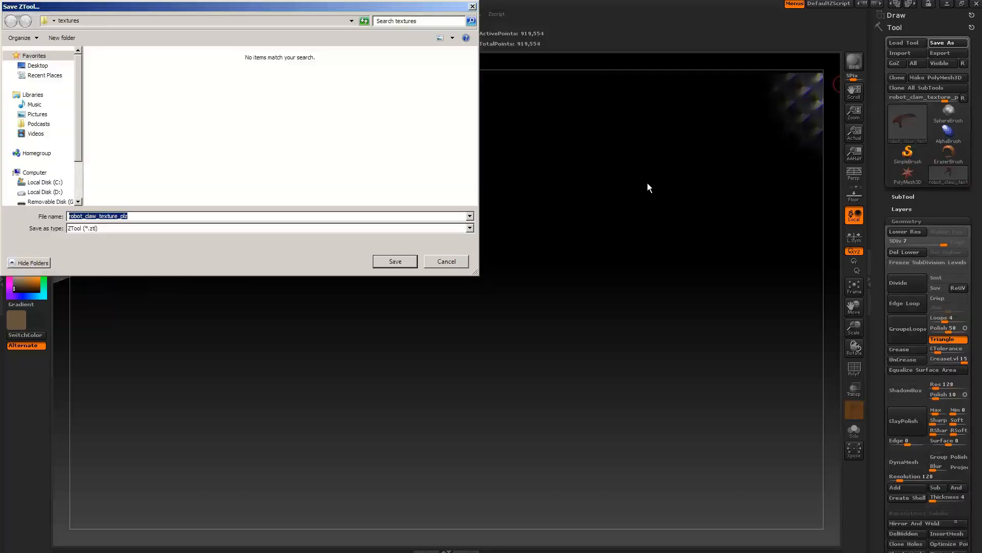
key("Return")
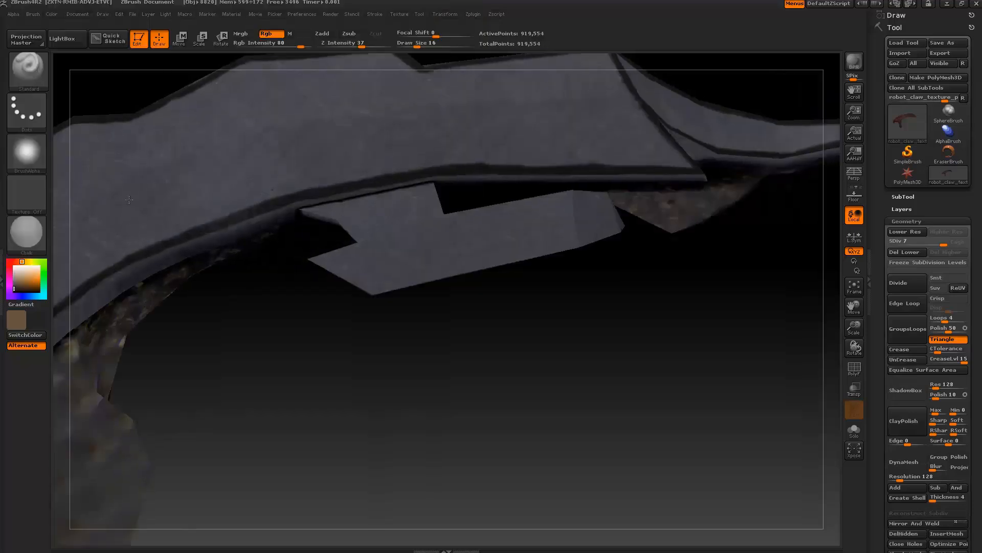
- Paint a thick dark outline around the studded section where it meets the rusted surface and armor plate
right_click_drag(378, 163, 173, 229, "alt")
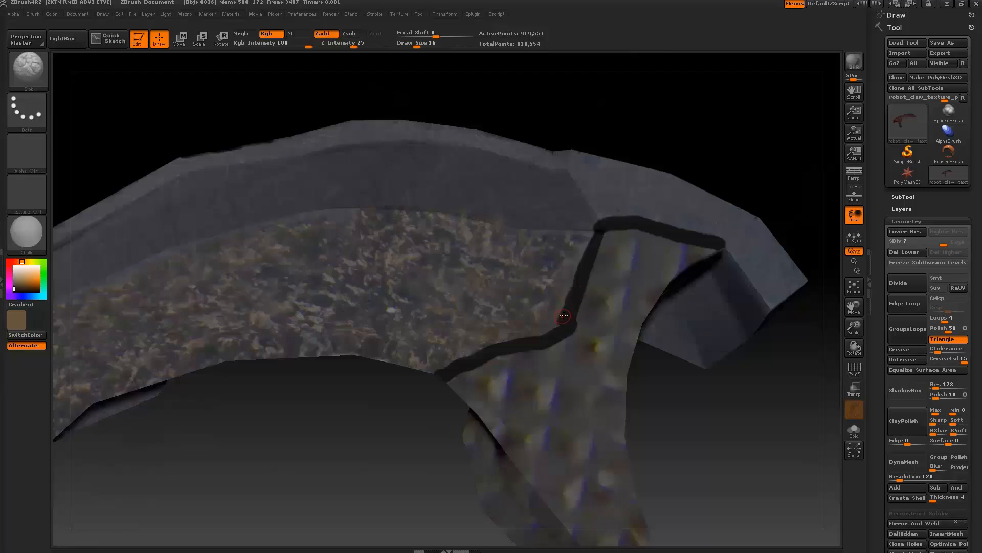
left_click_drag(588, 103, 590, 180)
mouse_move(640, 264)
left_mouse_down()
mouse_move(644, 309)
mouse_move(622, 361)
left_mouse_up()
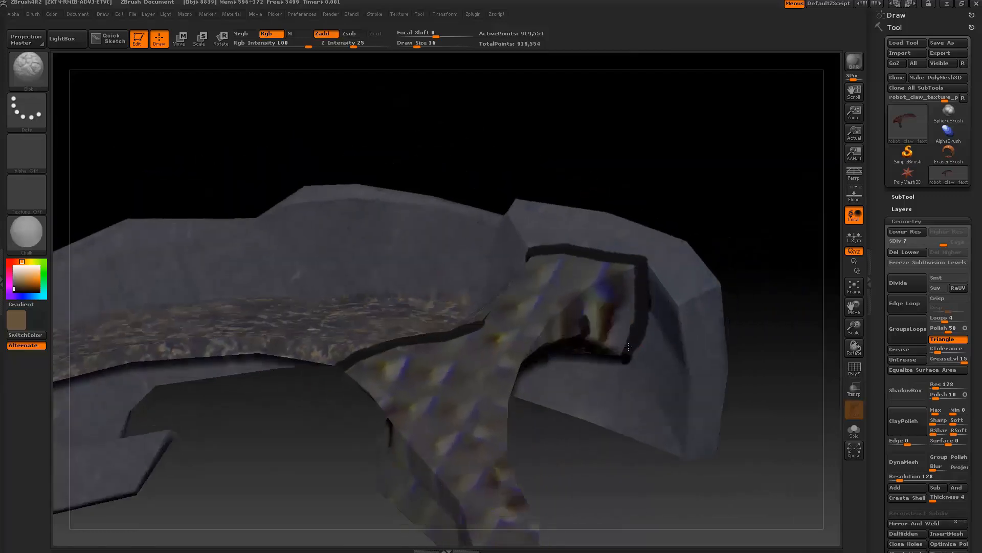
- Paint dark stripes across the studded arm
left_click_drag(613, 179, 616, 371)
left_click_drag(615, 451, 603, 313)
mouse_move(665, 215)
left_mouse_down()
mouse_move(495, 172)
mouse_move(529, 219)
mouse_move(507, 287)
mouse_move(603, 324)
mouse_move(512, 246)
mouse_move(581, 328)
left_mouse_up()
left_click_drag(640, 358, 337, 319)
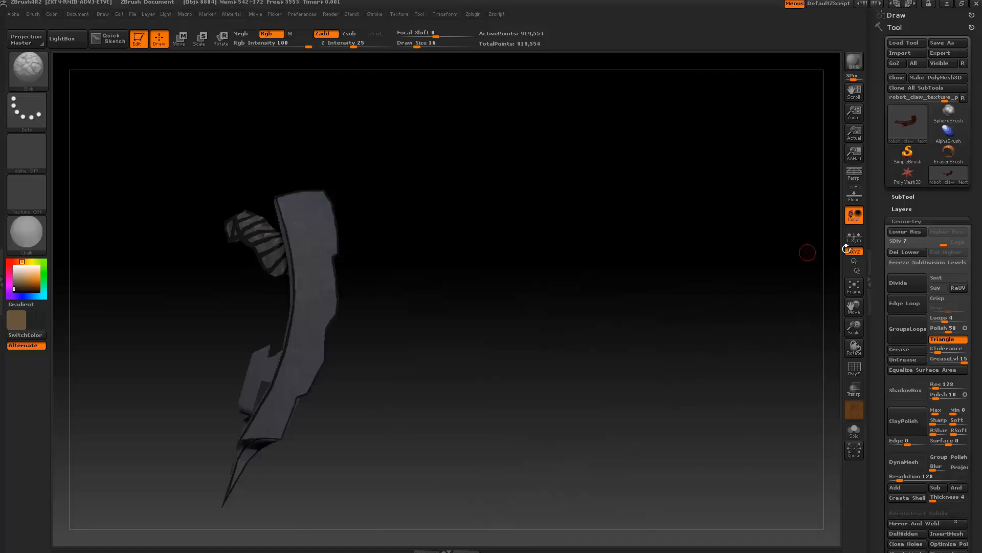
- Generate a new texture map for the claw from its polypaint colors
left_click(905, 222)
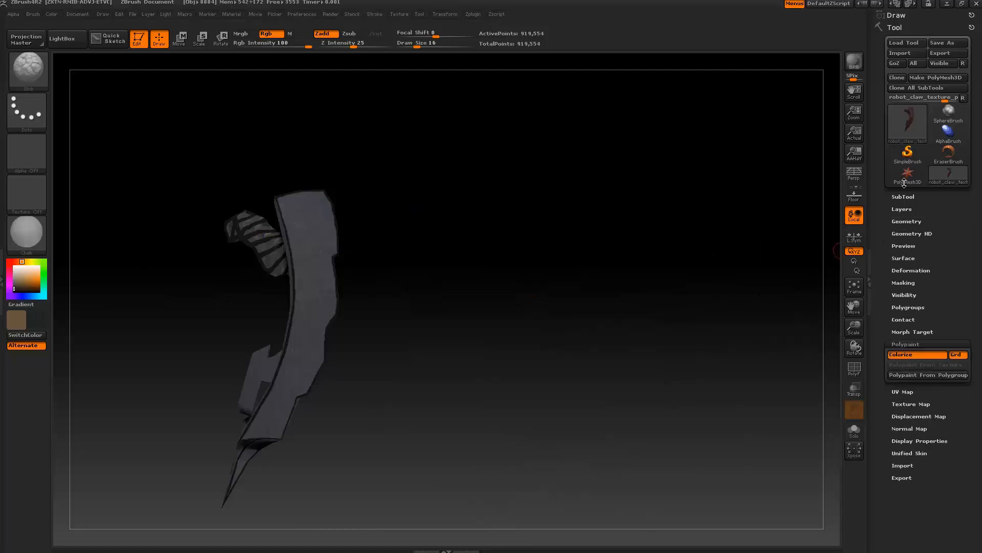
left_click(906, 343)
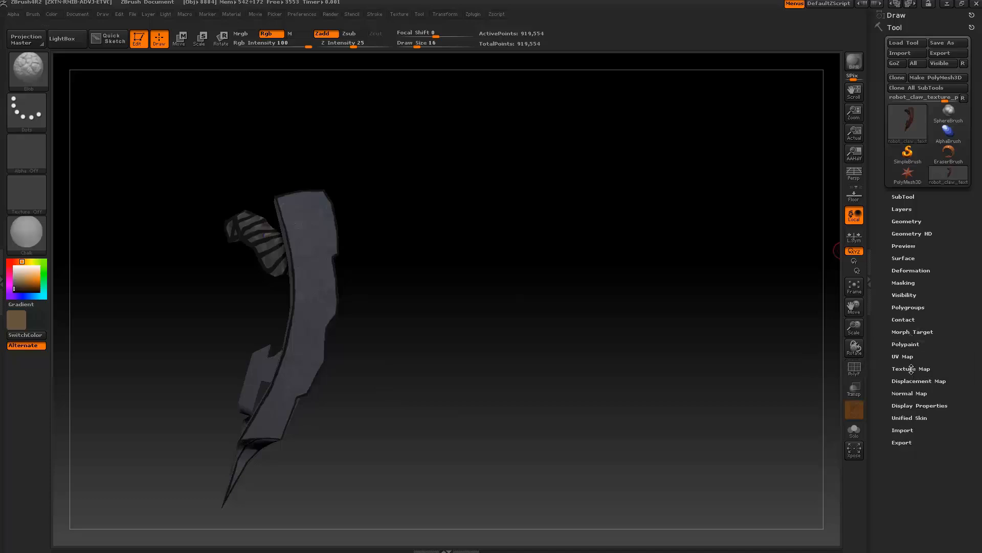
left_click(911, 369)
left_click(936, 400)
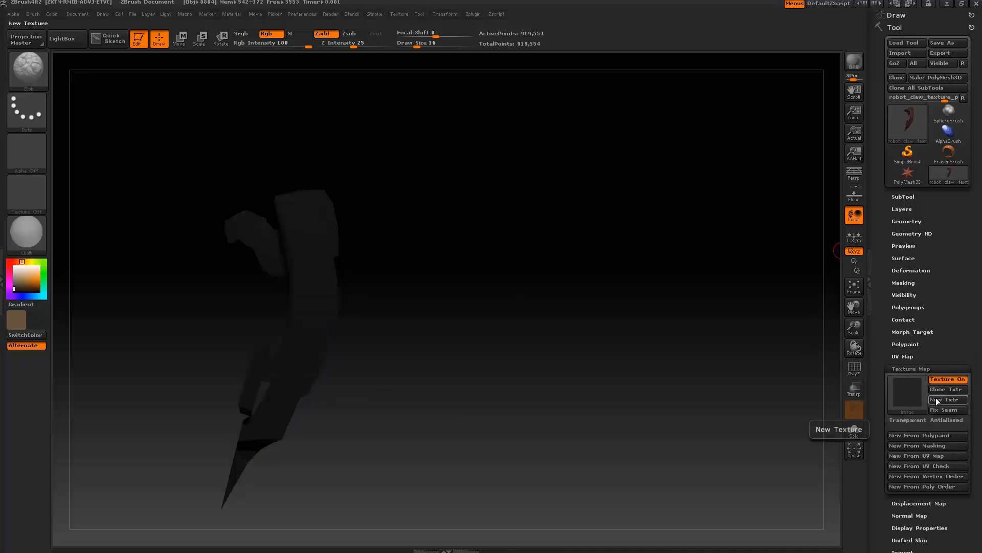
left_click(914, 435)
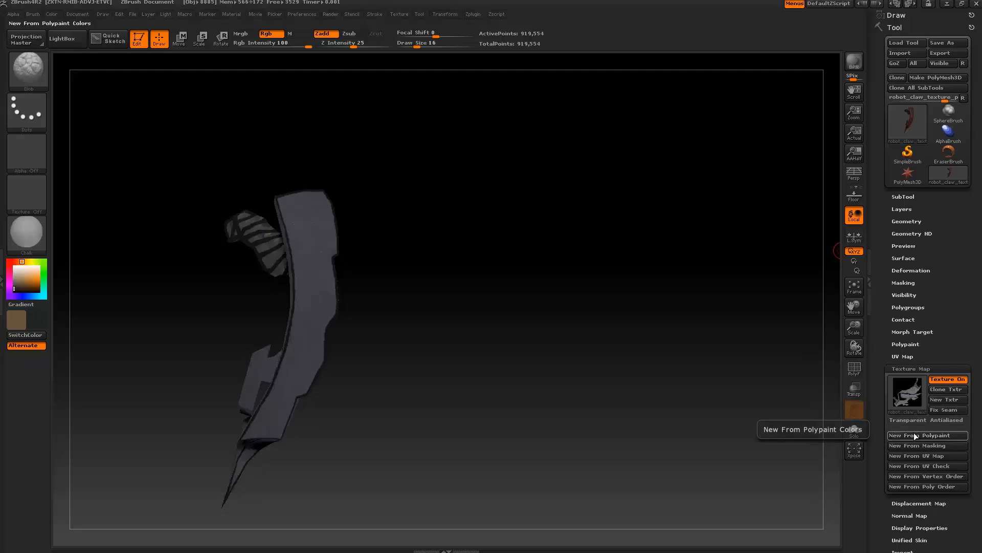
mouse_move(898, 386)
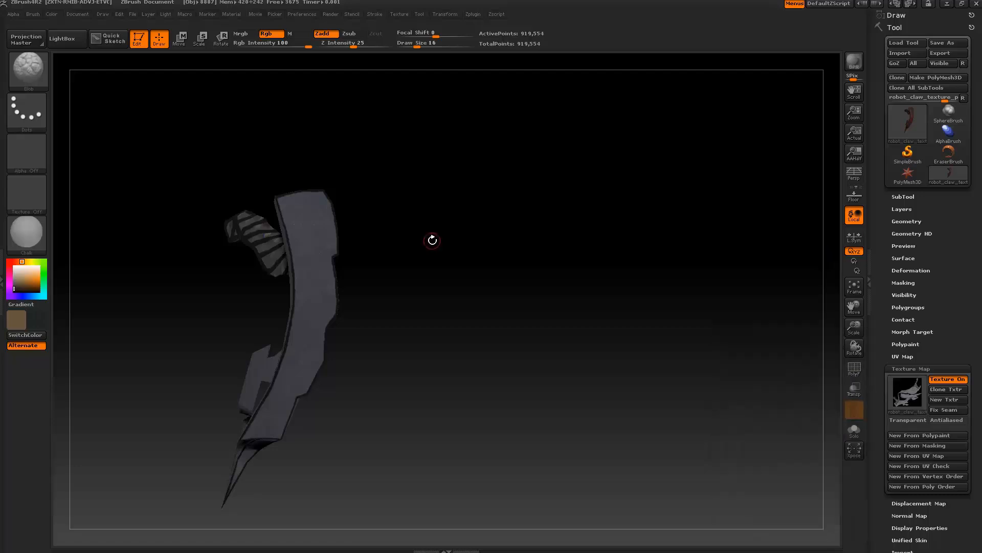
- Turn off the texture map and paint an underlined brown name on the armor plate's upper end at Rgb Intensity 25 and Draw Size 7
left_click_drag(430, 238, 392, 232)
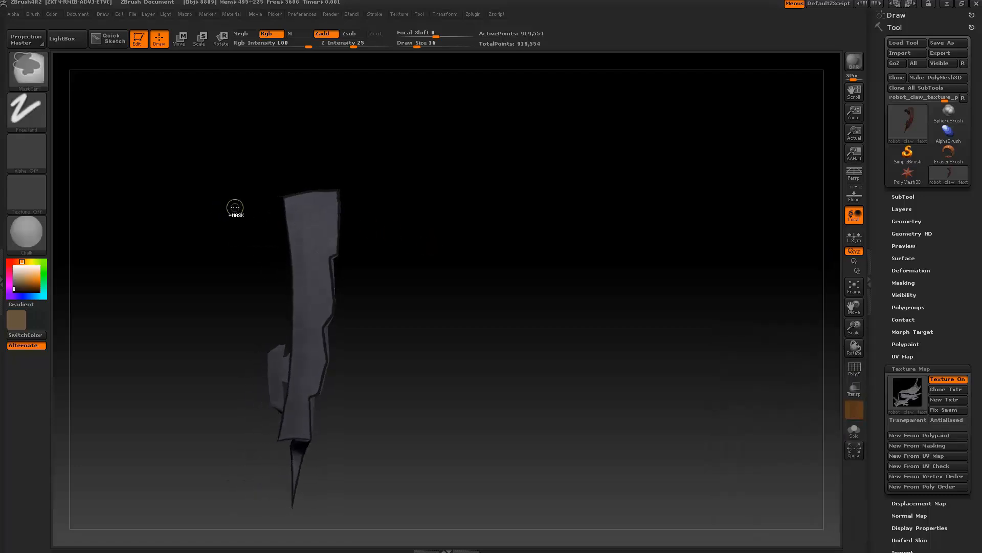
key("v")
right_click_drag(263, 193, 77, 298, "ctrl")
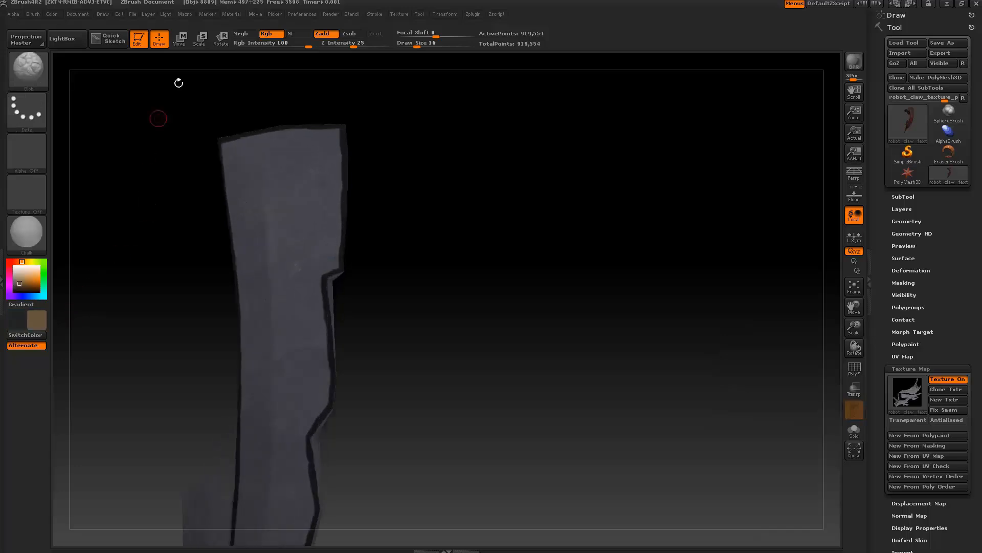
left_click(272, 45)
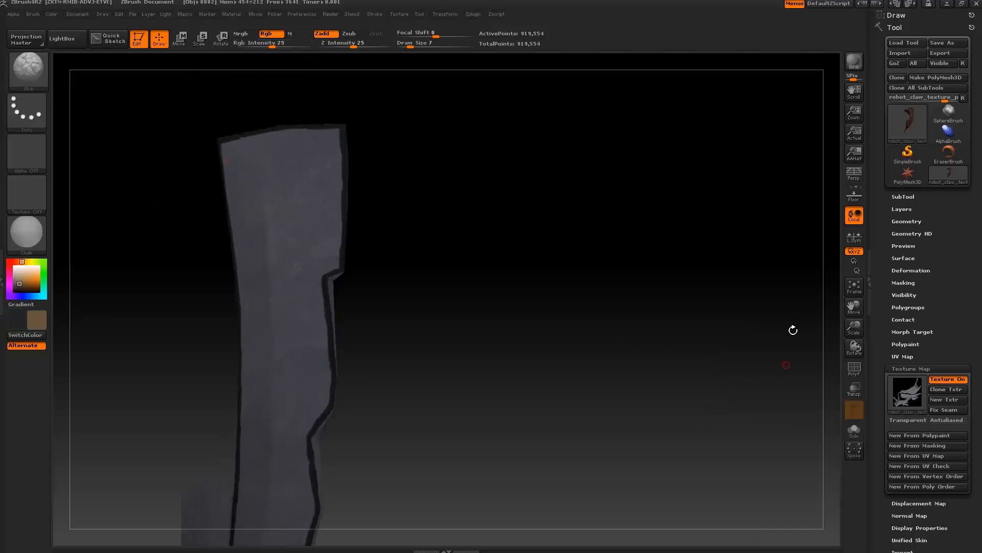
left_click(947, 378)
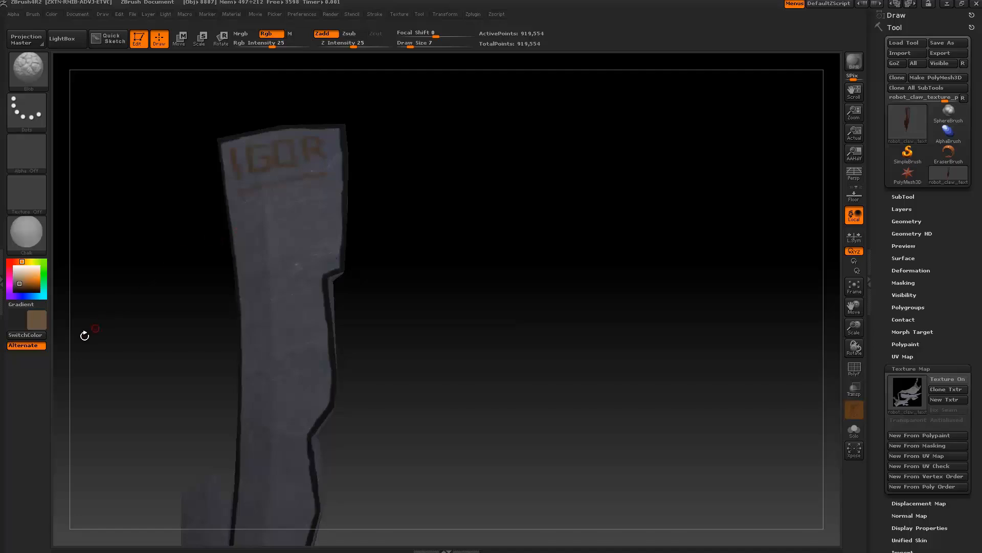
- Shade the painted lettering and its underline with soft near-black strokes at Rgb Intensity 9
left_click(25, 334)
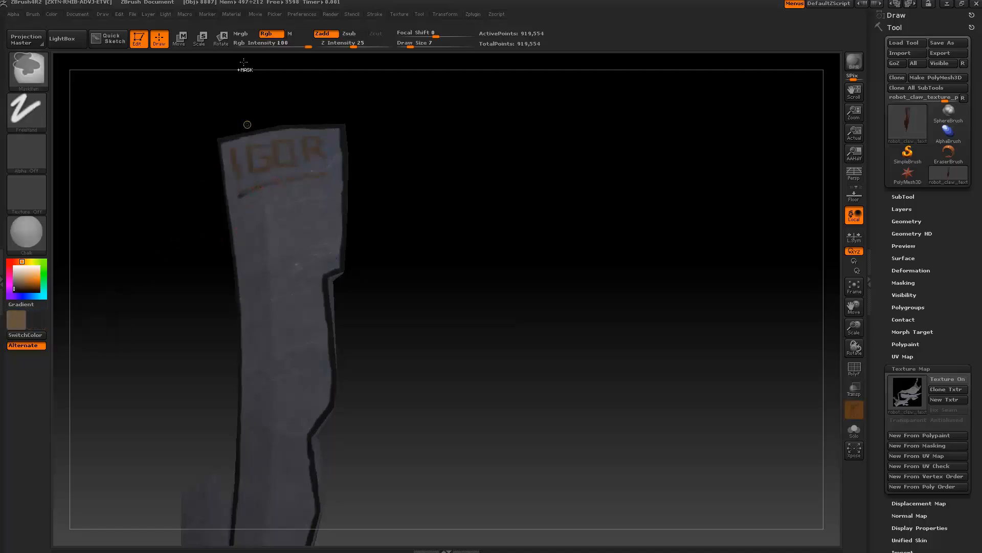
key("ctrl+z")
left_click(272, 46)
type("9")
key("Return")
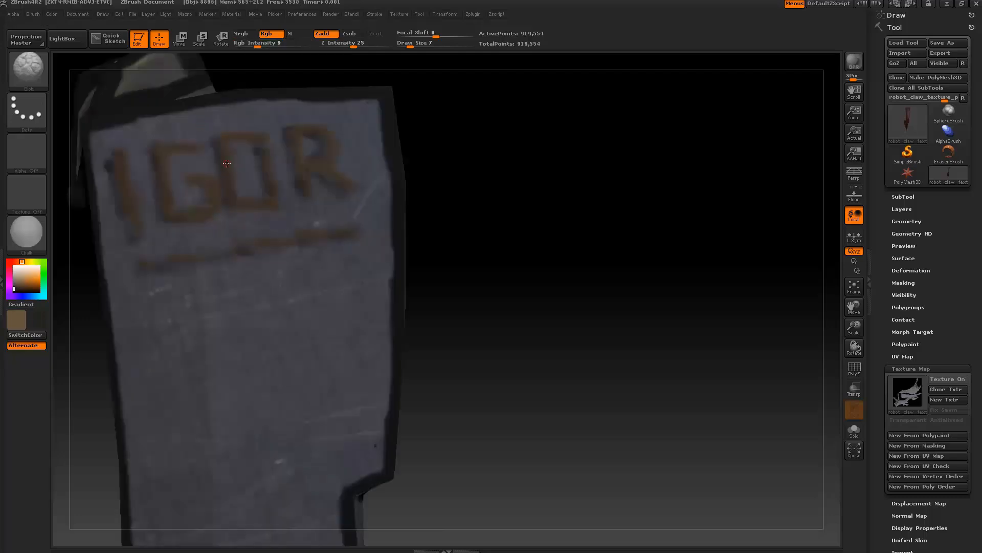
key("shift")
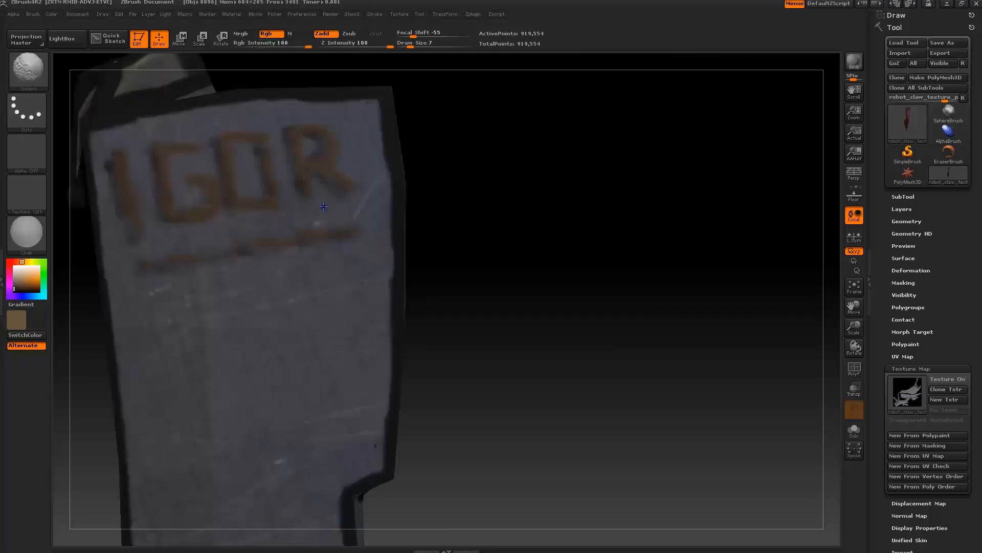
- Fade the lettering into the plate with a brush at Rgb Intensity 3 and Draw Size 86, with Zadd off
left_click(248, 45)
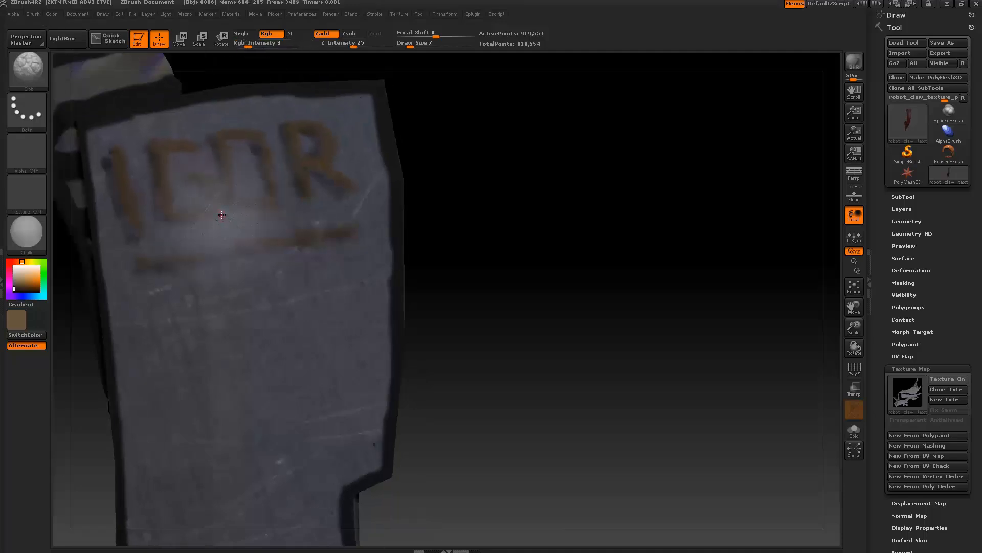
key("space")
left_click_drag(223, 207, 251, 207)
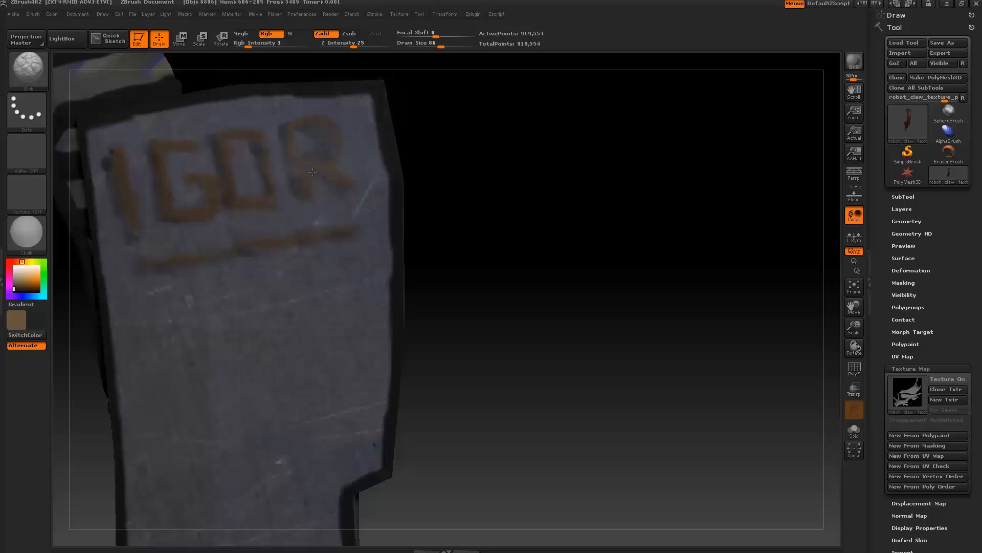
key("ctrl+z")
left_click(323, 33)
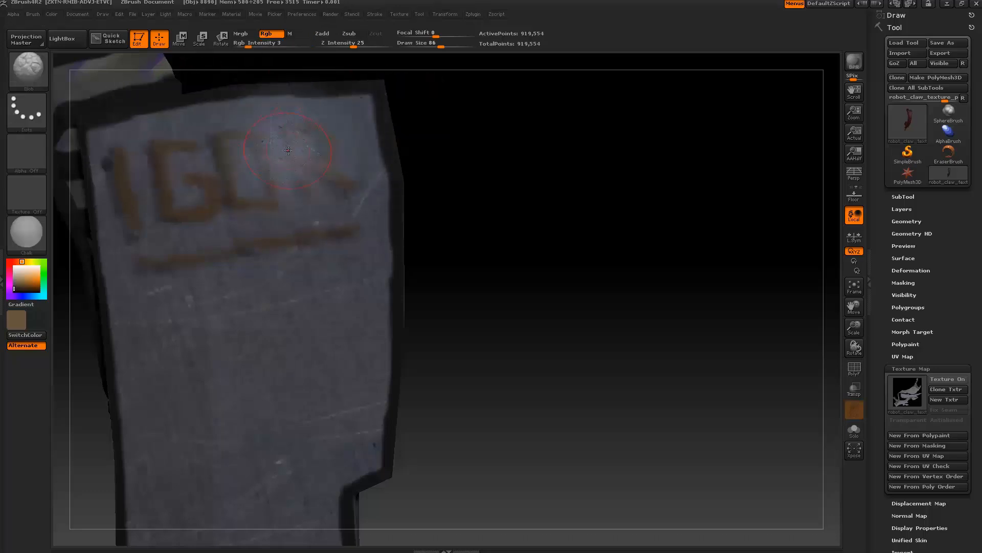
right_click_drag(286, 149, 286, 319)
mouse_move(286, 318)
left_mouse_down()
mouse_move(307, 373)
mouse_move(192, 250)
mouse_move(183, 261)
mouse_move(271, 326)
left_mouse_up()
right_click_drag(272, 325, 301, 315)
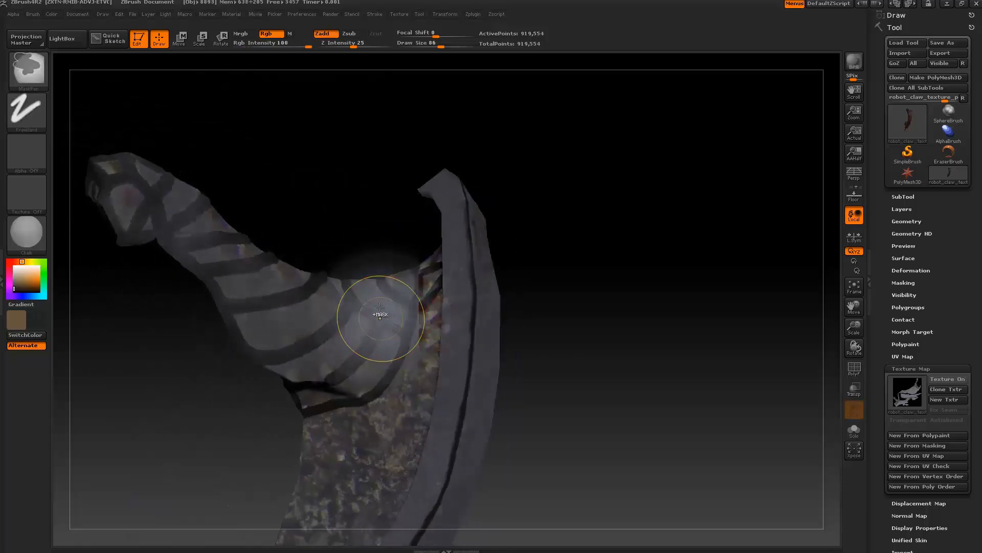
- Paint a row of dark hooked marks on the rusted surface beside the armor plate and soften them at Rgb Intensity 3
right_click_drag(373, 314, 285, 219, "alt")
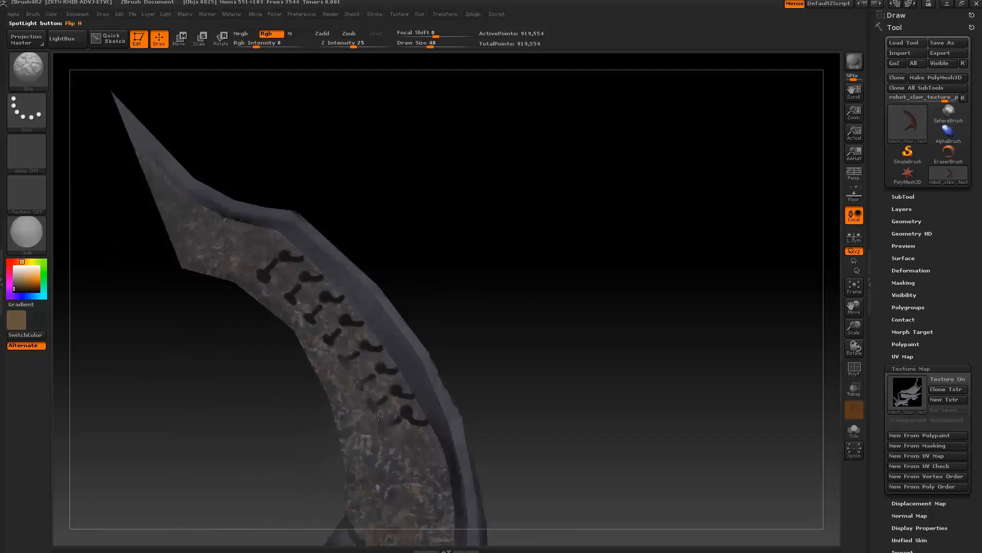
left_click_drag(378, 417, 376, 345)
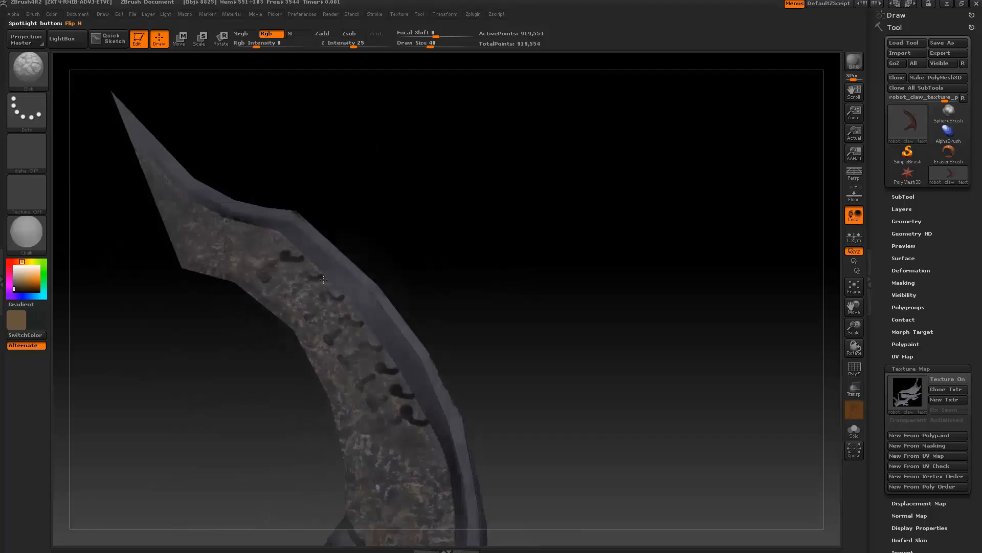
key("ctrl+z")
left_click_drag(256, 45, 248, 45)
left_click_drag(259, 307, 427, 424)
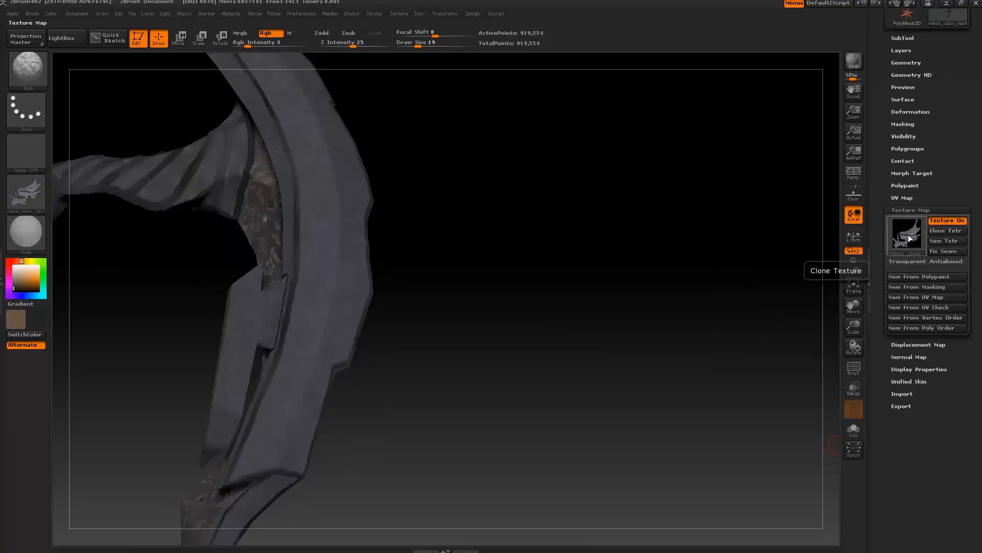
- Export the claw's texture to the textures folder as a Photoshop PSD file named robot_claw_diffuse
left_click(398, 14)
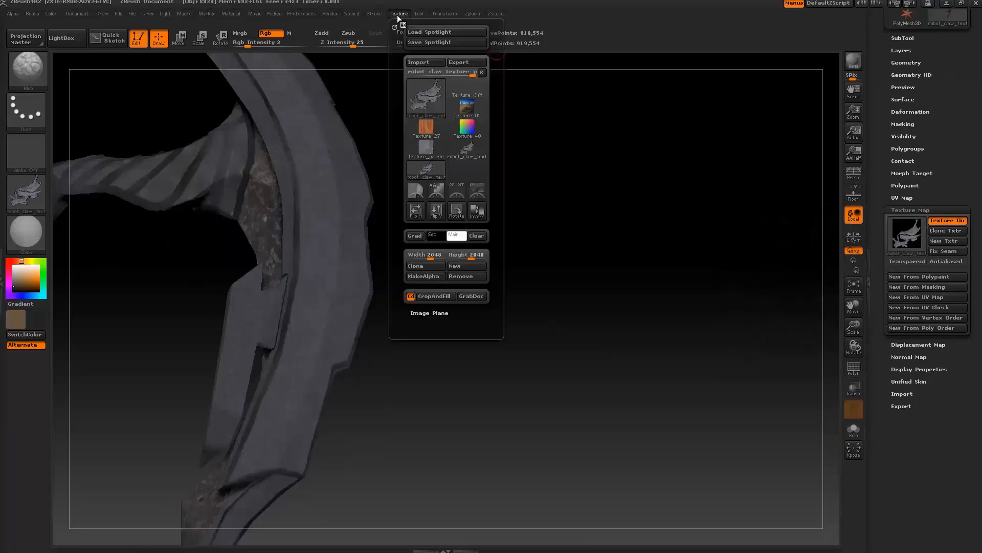
left_click(423, 98)
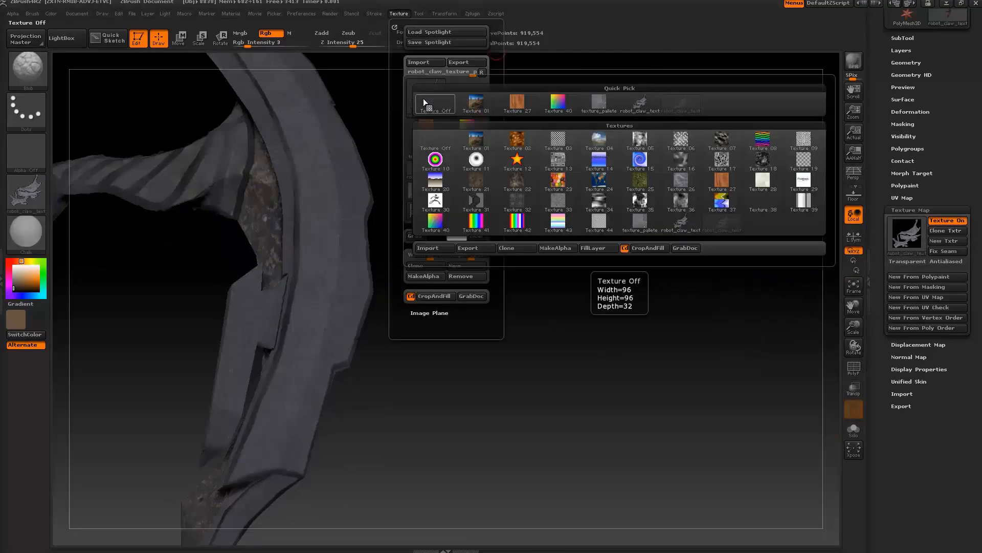
left_click(480, 248)
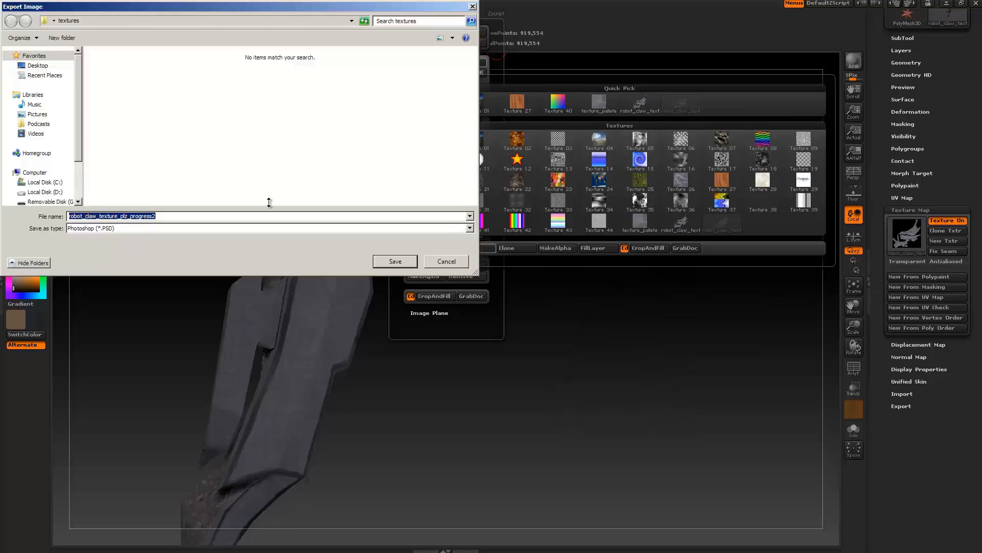
left_click(155, 228)
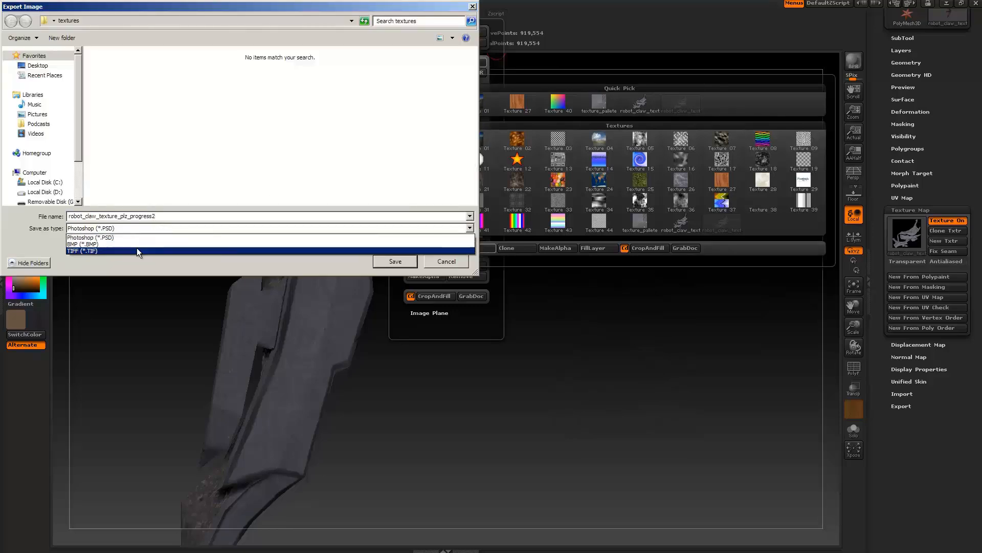
left_click(162, 216)
left_click(161, 216)
key("BackSpace")
key("BackSpace")
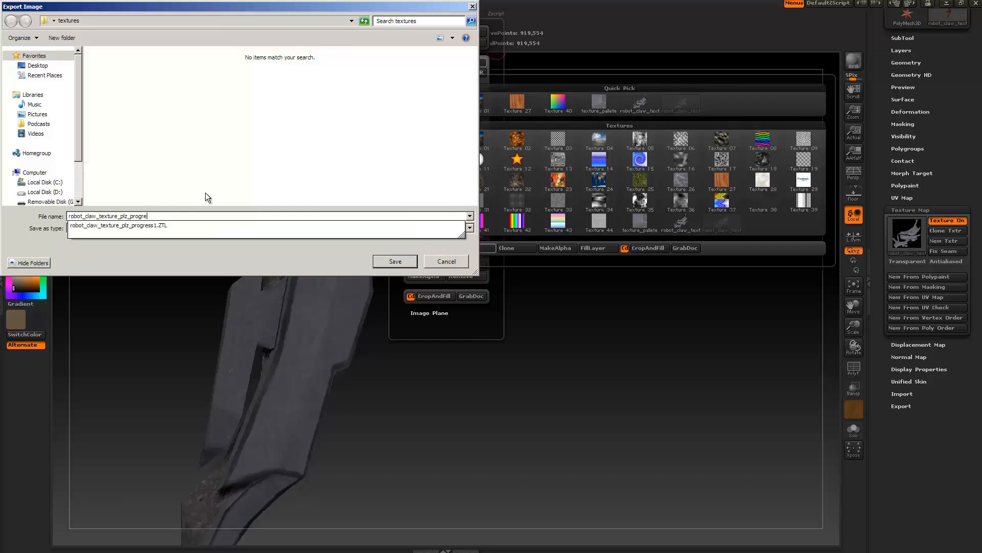
key("BackSpace")
key("BackSpace")
key("BackSpace")
key("BackSpace")
key("BackSpace")
key("BackSpace")
key("BackSpace")
key("BackSpace")
key("BackSpace")
key("BackSpace")
key("BackSpace")
key("BackSpace")
key("BackSpace")
key("BackSpace")
key("BackSpace")
key("BackSpace")
key("BackSpace")
key("BackSpace")
type("d")
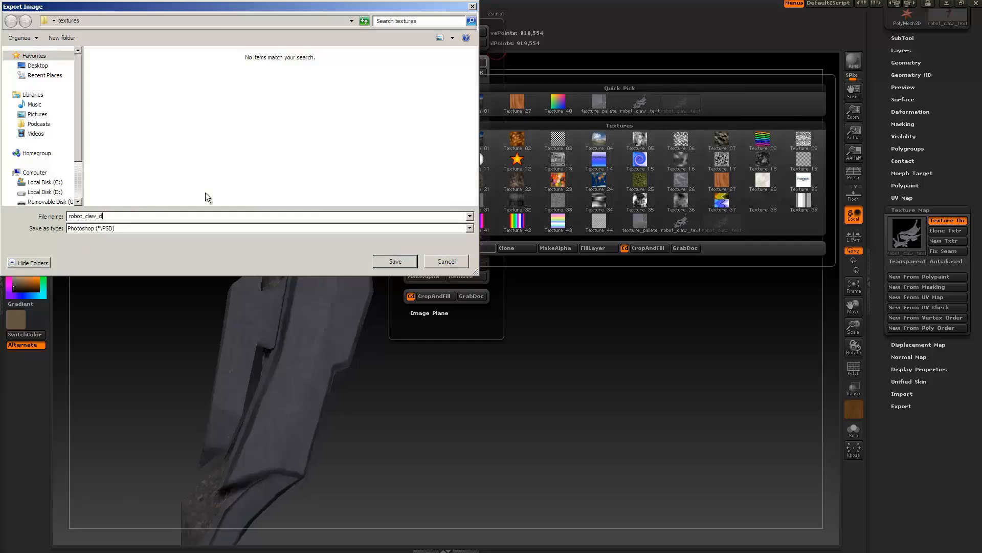
type("iffuse")
key("Return")
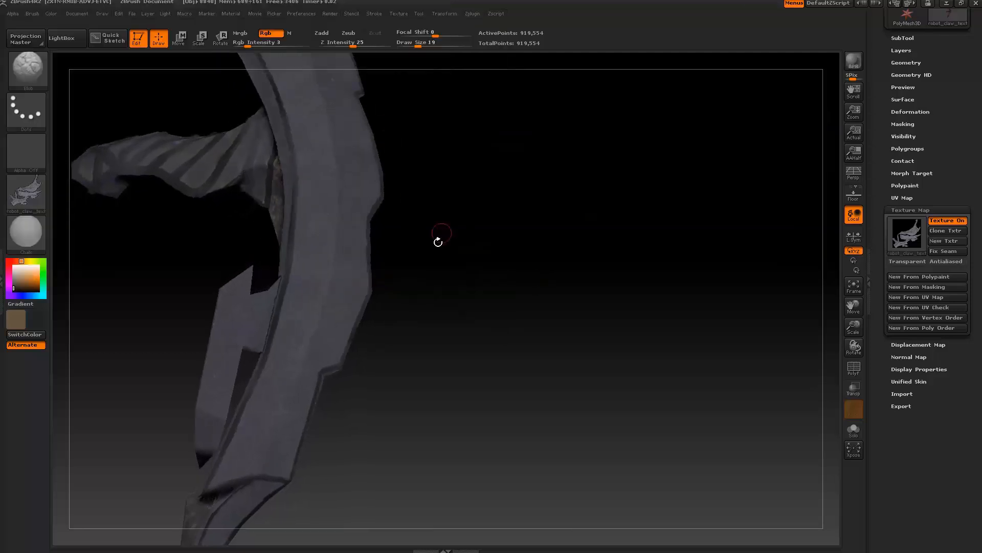
- Open the exported robot_claw_diffuse file in Photoshop
left_click(976, 6)
left_click(460, 310)
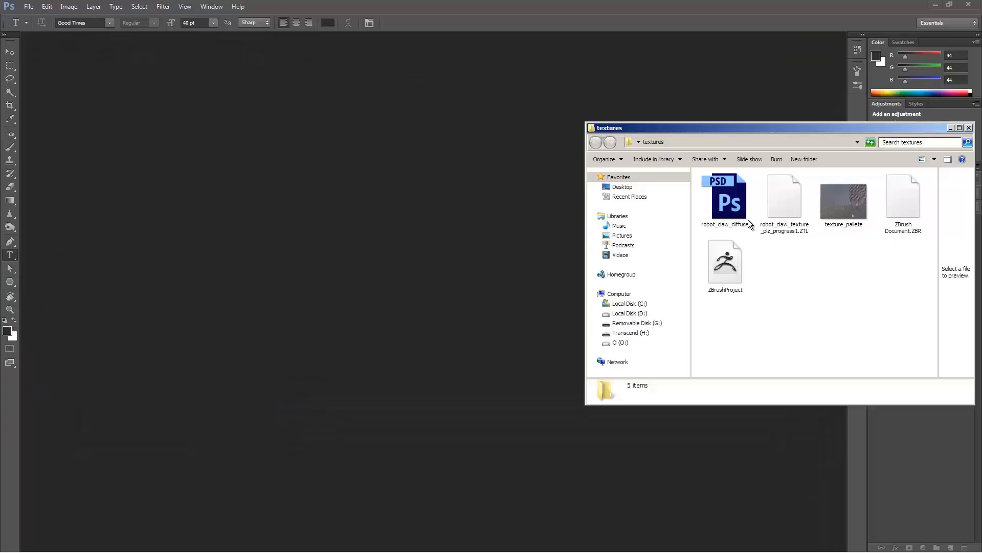
left_click_drag(731, 202, 385, 212)
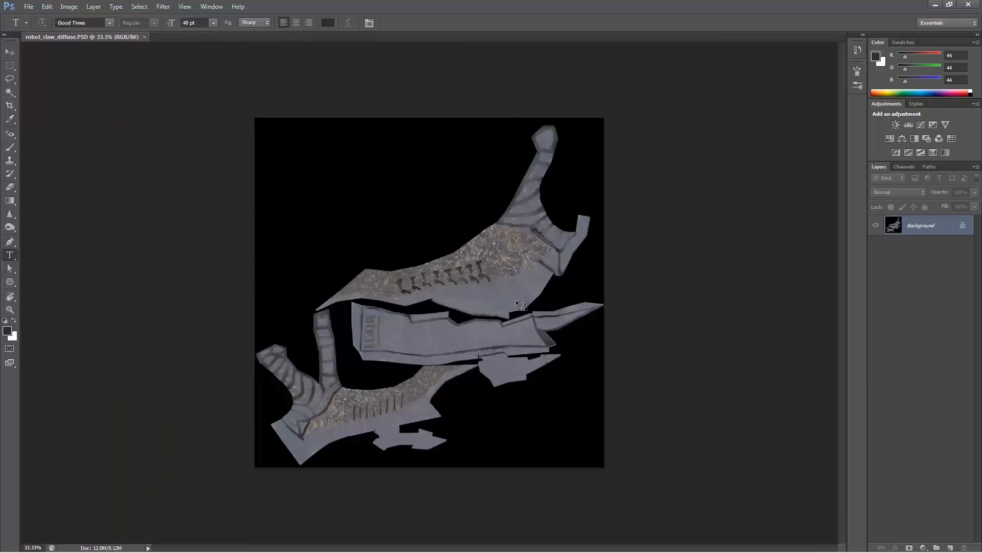
left_click(9, 282)
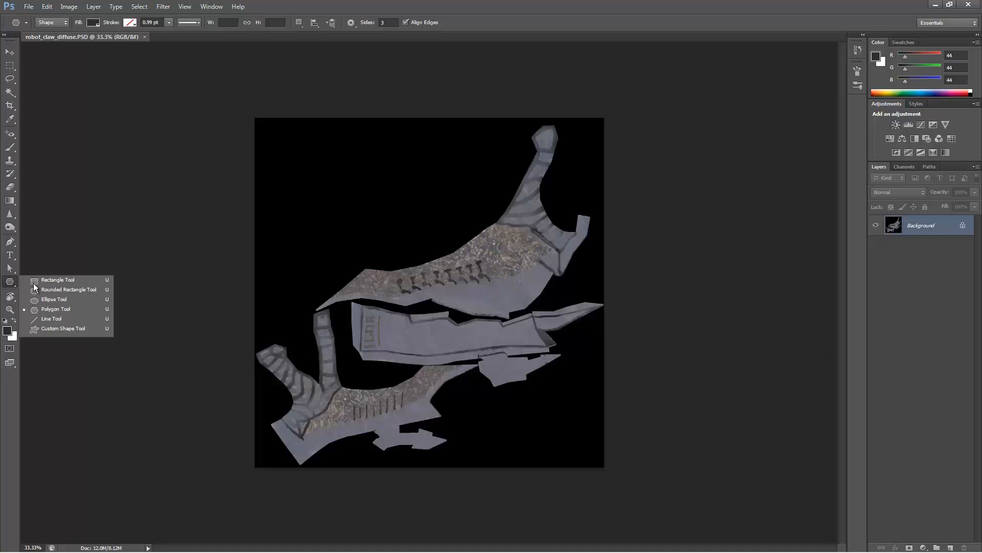
left_click(52, 318)
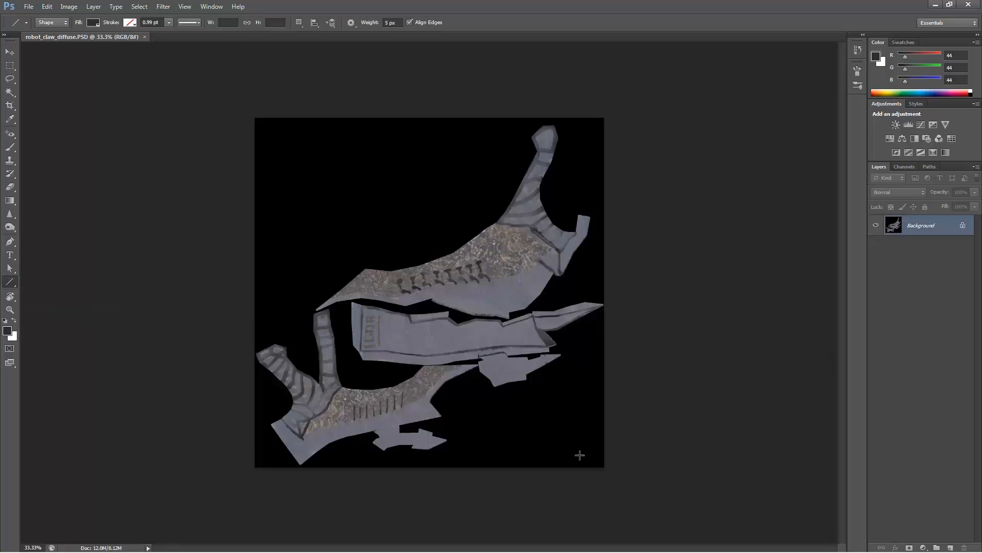
left_click_drag(594, 456, 616, 459)
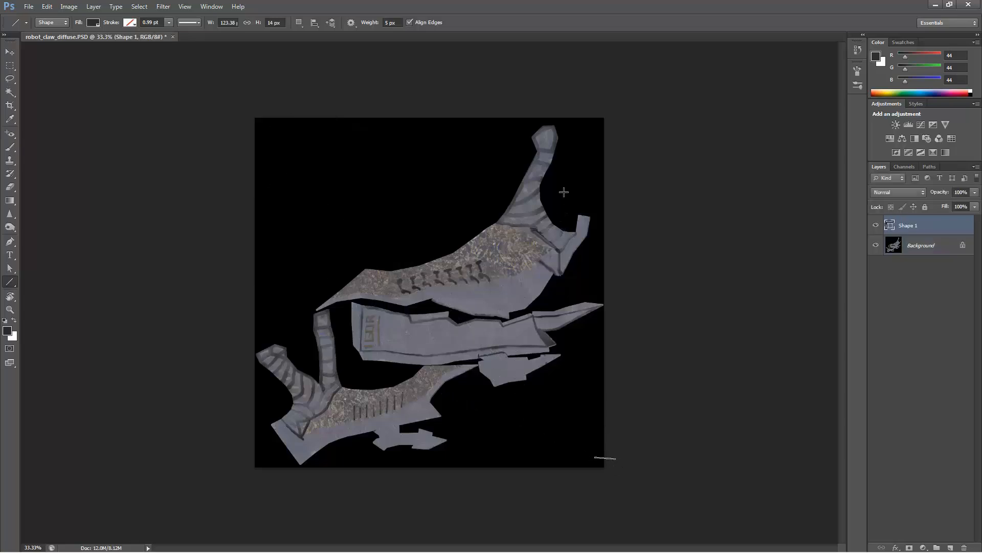
key("ctrl+z")
left_click_drag(594, 133, 287, 452)
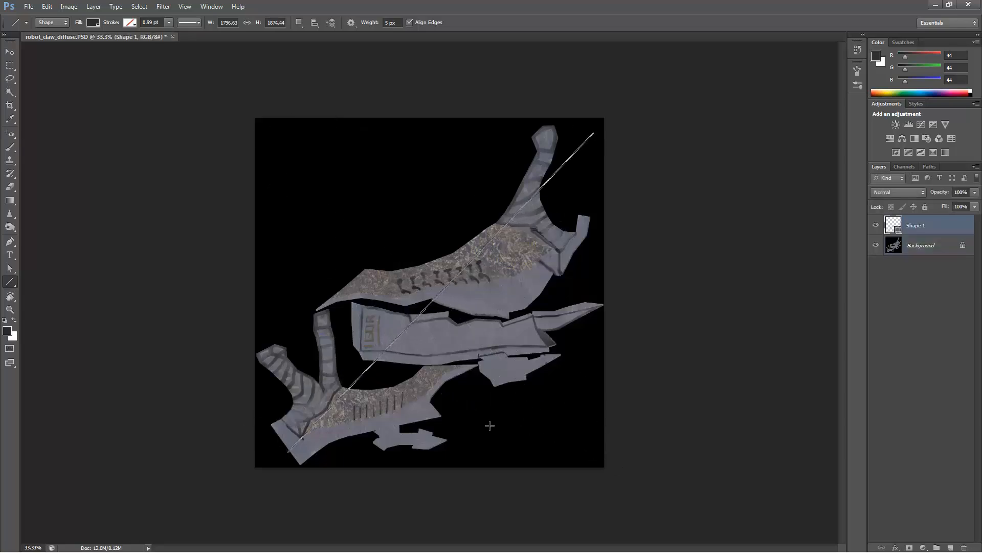
key("ctrl+z")
right_click(770, 287)
- Convert the locked Background into a regular layer, keeping the suggested name
left_click(909, 227)
double_click(913, 227)
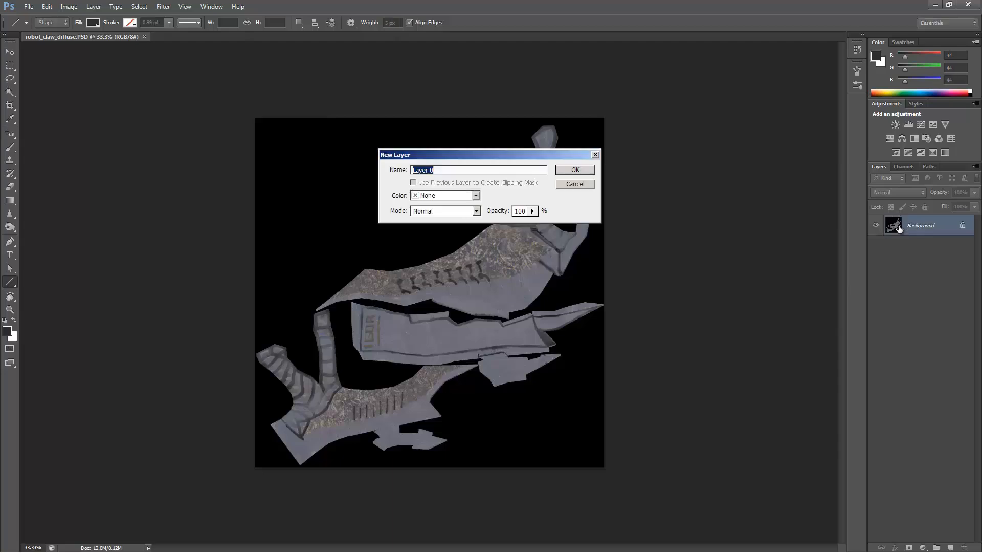
left_click(572, 174)
- Select the whole claw texture layer, flip it vertically and apply the transformation
key("ctrl+a")
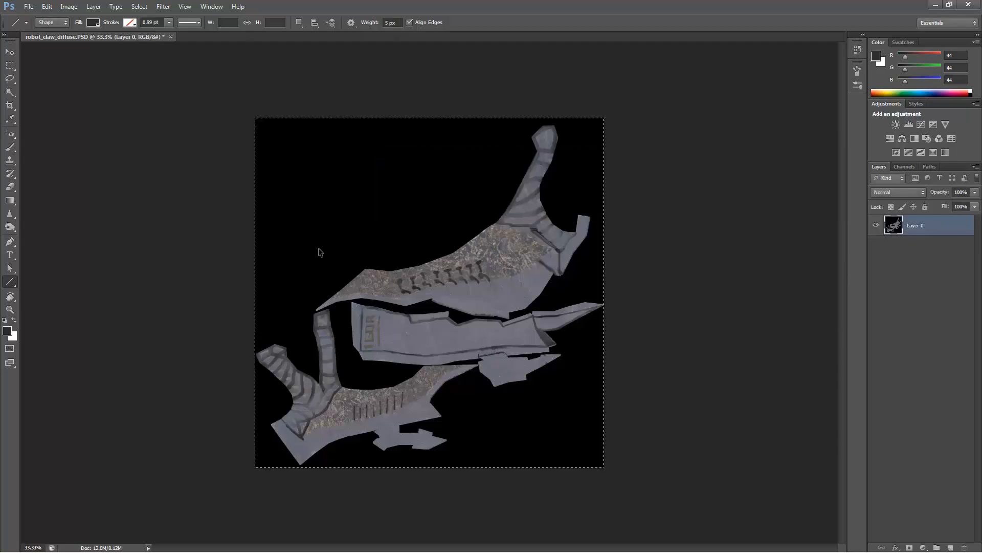
key("ctrl+t")
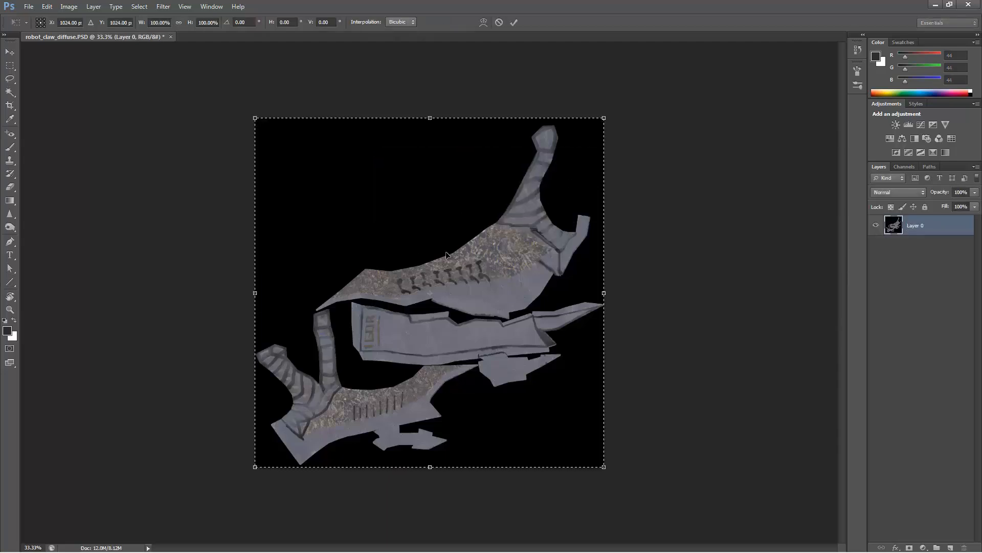
right_click(447, 253)
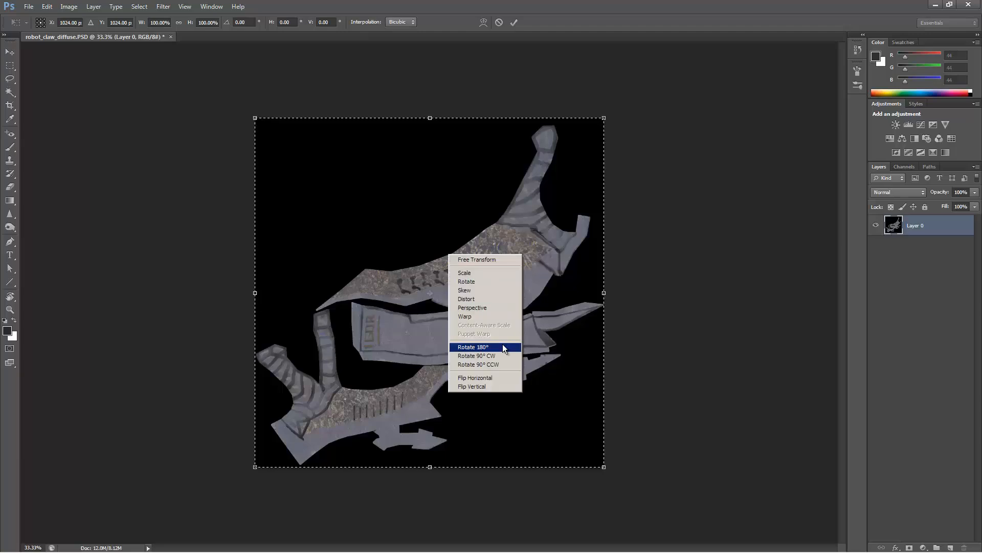
left_click(483, 386)
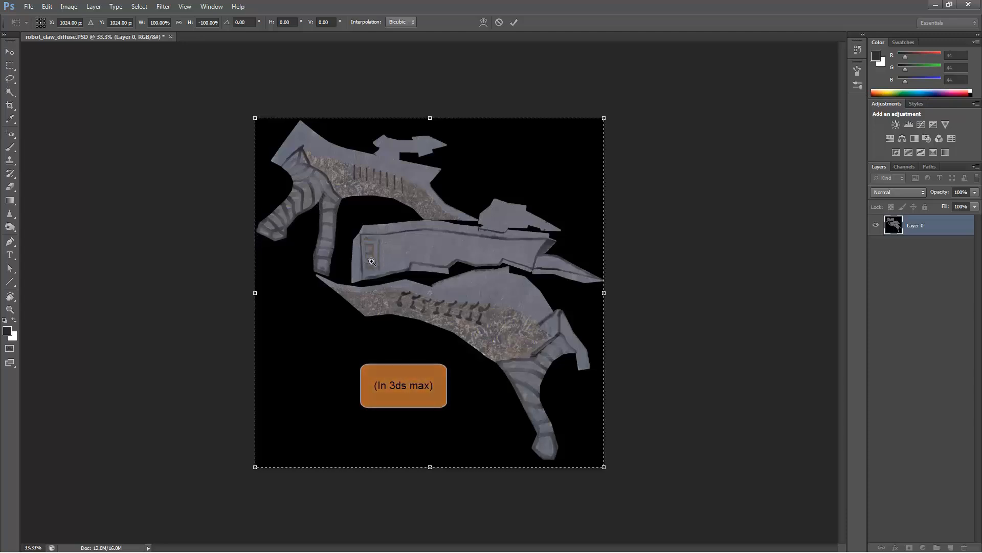
left_click_drag(372, 261, 408, 256, "ctrl")
key("o")
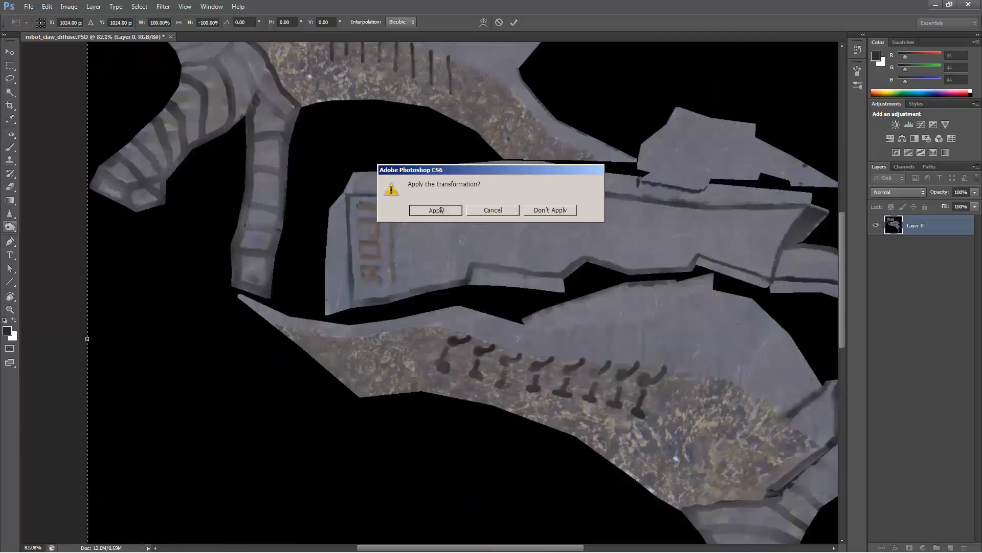
left_click(441, 210)
- Darken the dark line beside the orange lettering with the Burn tool, using the Shadows range at 20% exposure
left_click(14, 227)
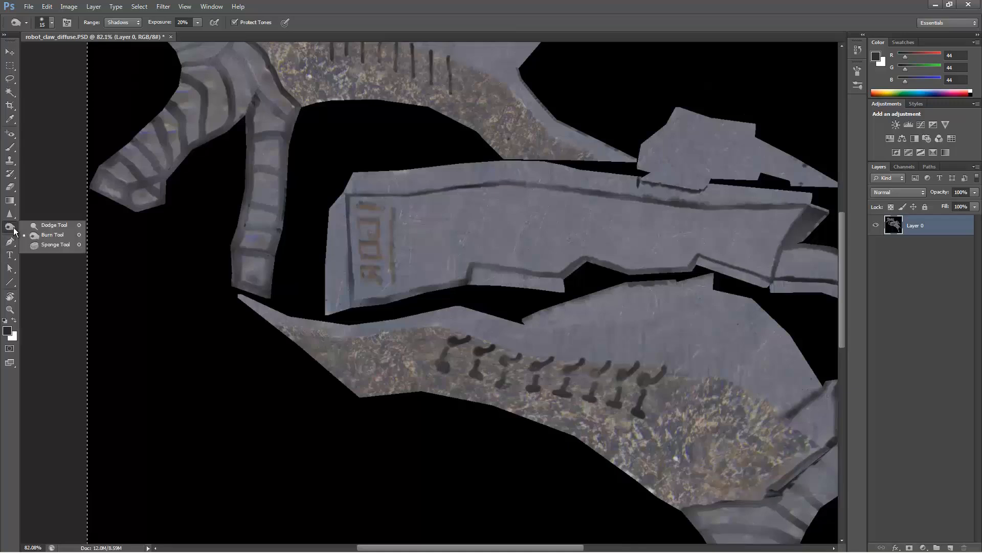
left_click(51, 234)
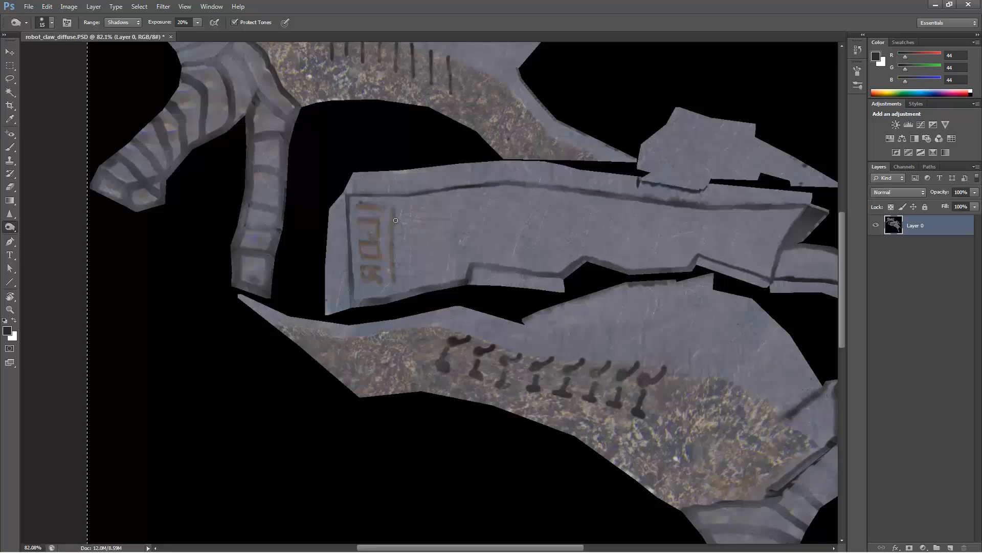
left_click_drag(397, 216, 396, 264)
- Tone down the orange lettering's color with the Sponge tool in Desaturate mode at 25% flow
key("shift+o")
left_click(121, 22)
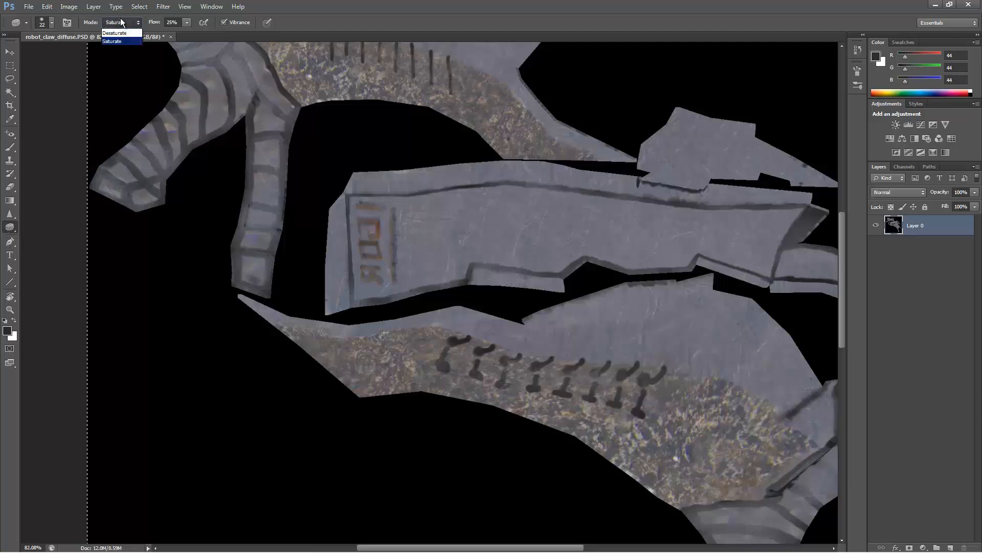
left_click(122, 33)
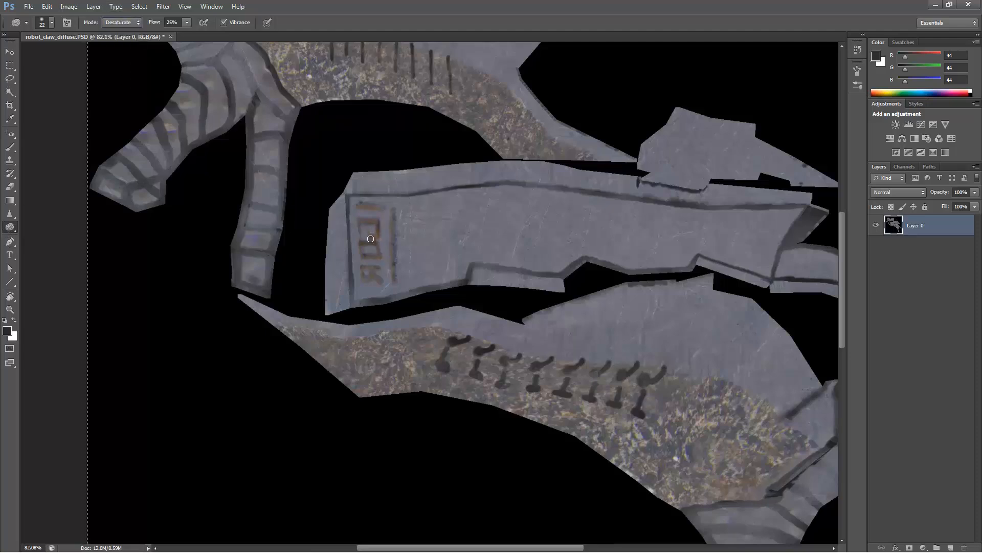
mouse_move(381, 259)
left_mouse_down()
mouse_move(367, 262)
mouse_move(361, 243)
left_mouse_up()
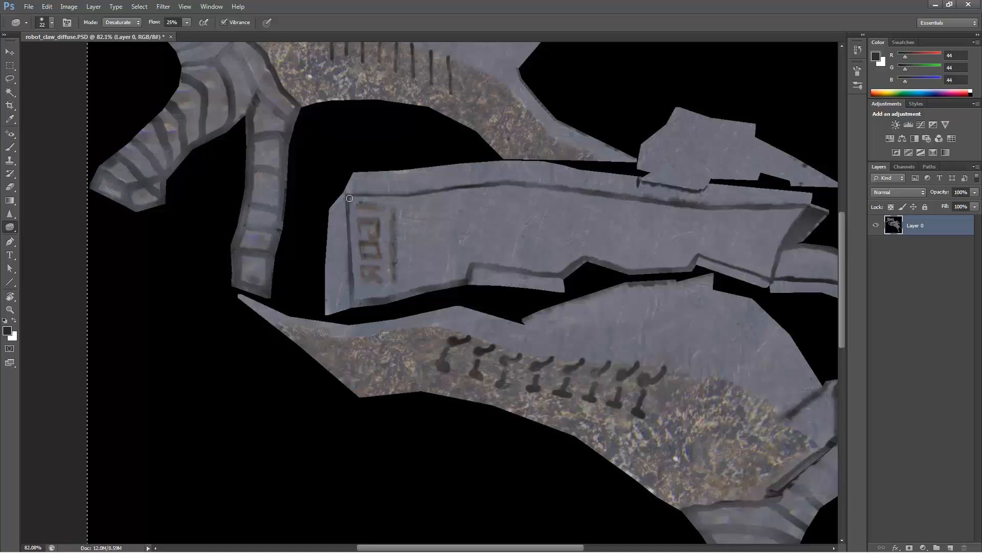
- Burn the dark bands around the joint of the smaller striped claw piece, using the Shadows range at 20% exposure
left_click_drag(258, 116, 296, 241)
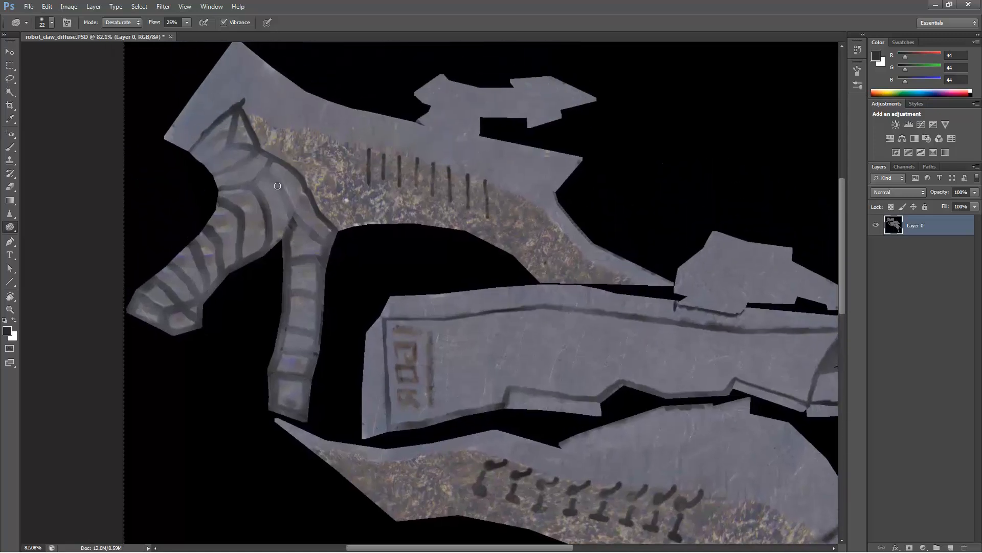
right_click(10, 227)
left_click(38, 237)
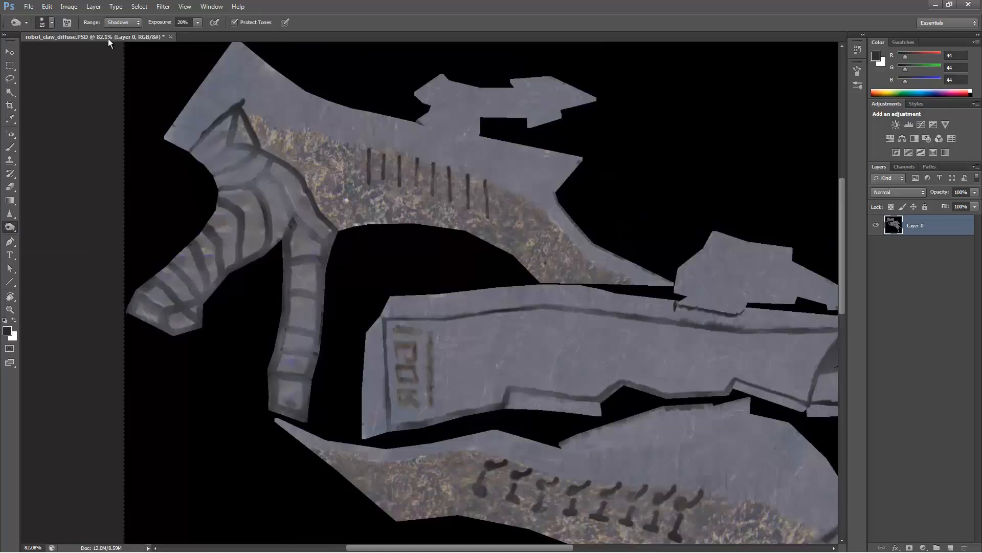
mouse_move(273, 176)
left_mouse_down()
mouse_move(293, 216)
mouse_move(250, 182)
mouse_move(265, 207)
mouse_move(213, 175)
left_mouse_up()
left_click_drag(228, 142, 208, 162)
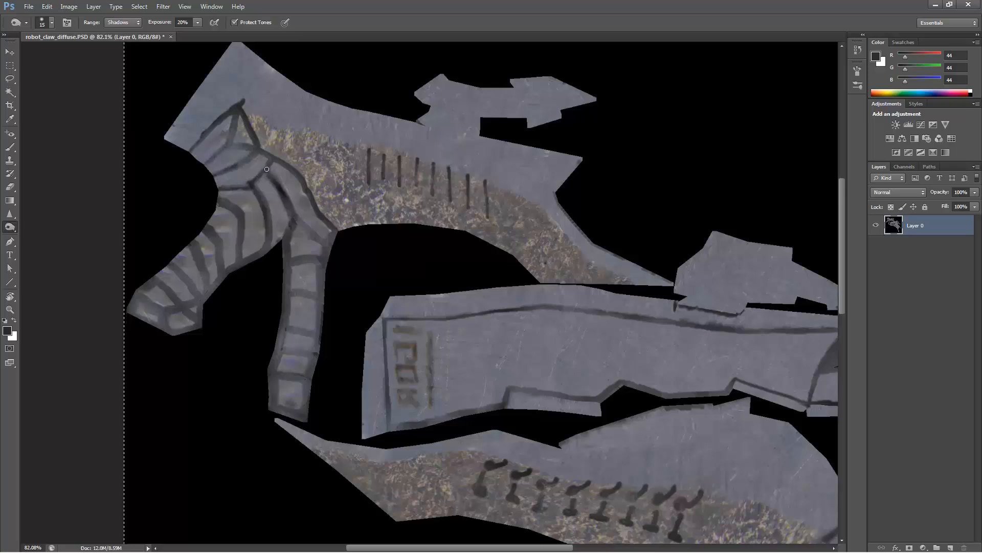
- Adjust the entire texture with Hue/Saturation: set Hue to -18, Saturation to -34, and raise the Lightness
scroll(309, 229, "down", 2, "alt")
left_click_drag(358, 450, 276, 171)
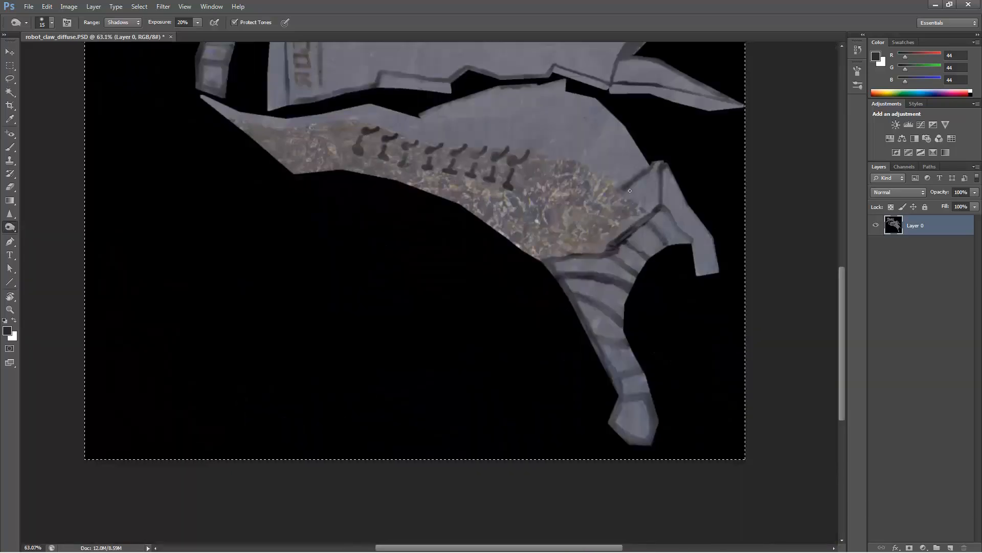
scroll(605, 254, "up", 3)
scroll(640, 276, "down", 3, "alt")
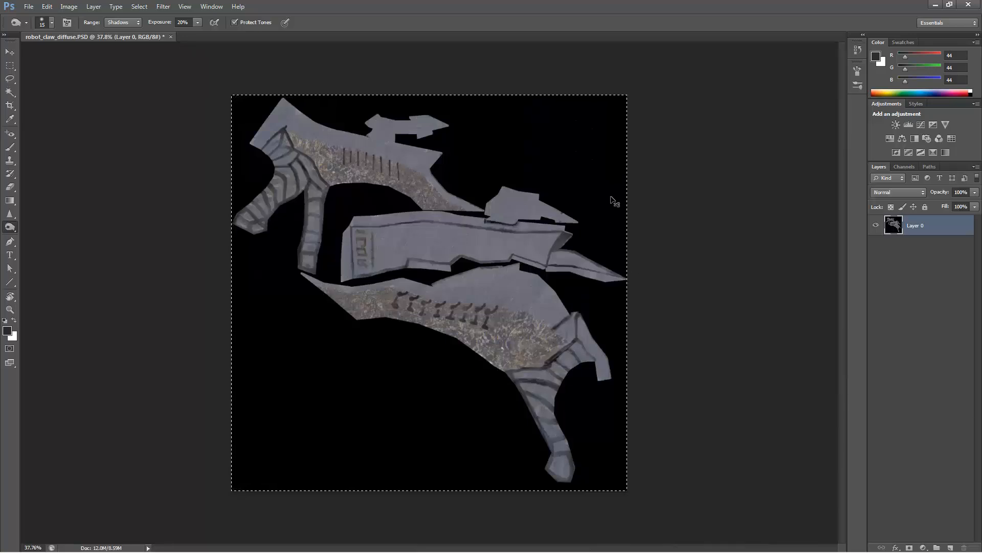
key("ctrl+u")
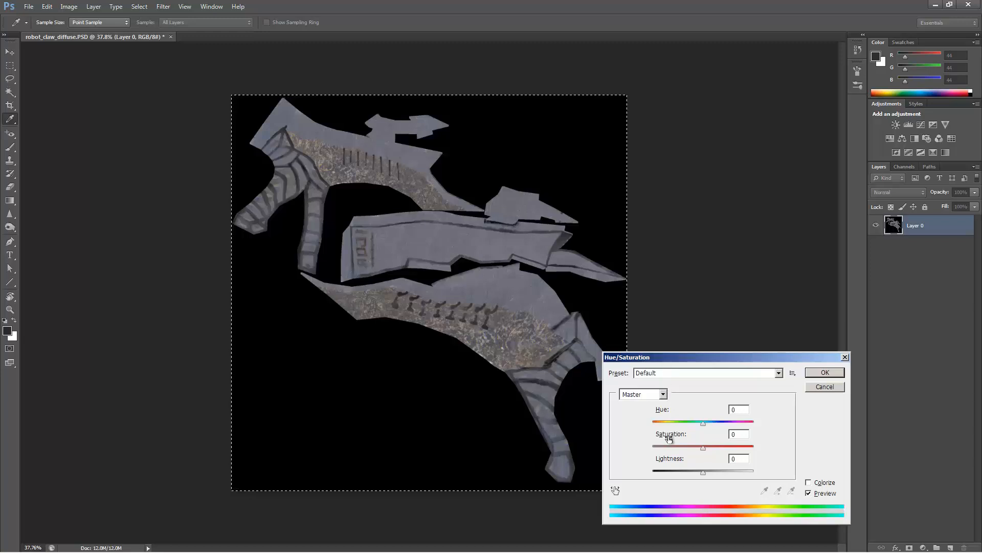
left_click_drag(703, 448, 603, 433)
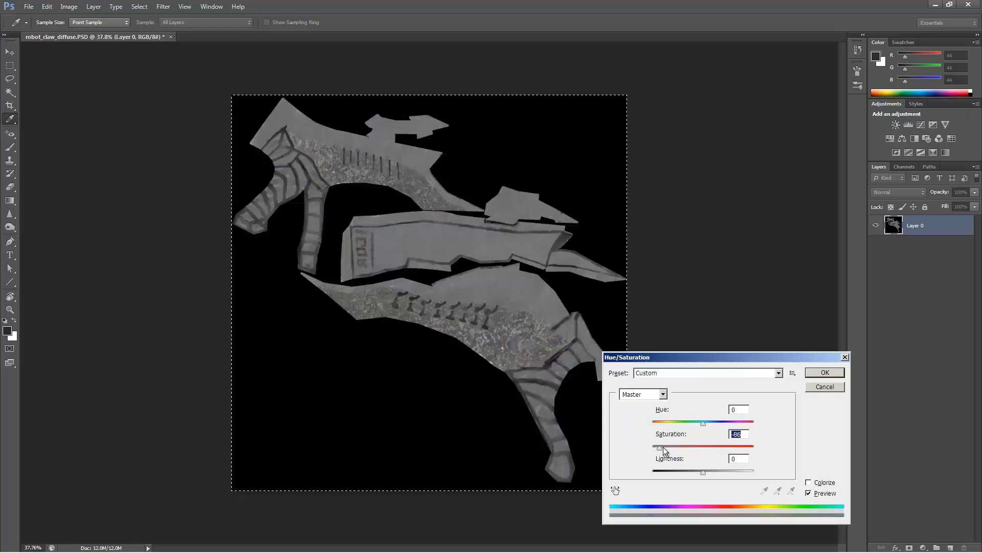
left_click_drag(663, 447, 707, 443)
left_click_drag(713, 357, 690, 277)
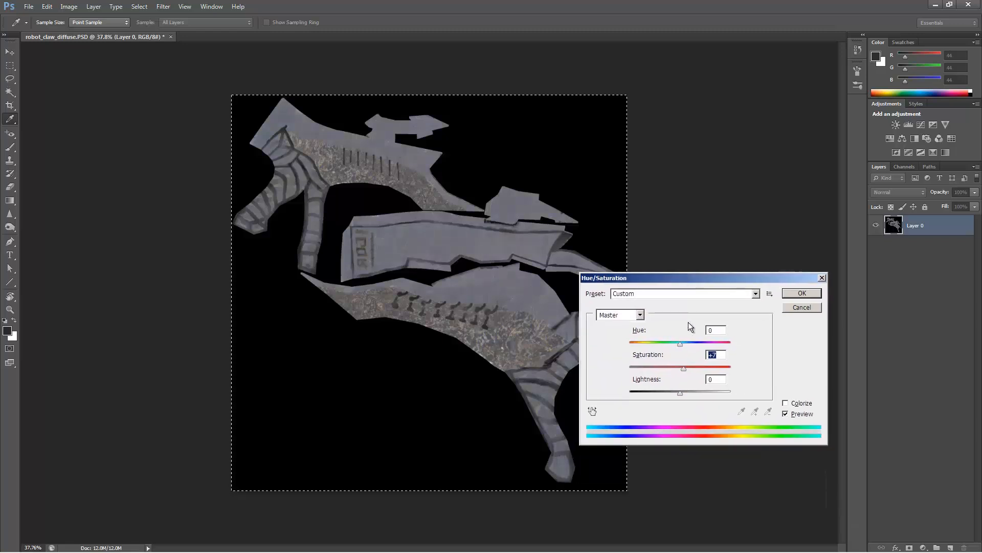
left_click_drag(682, 372, 658, 363)
left_click_drag(677, 342, 681, 342)
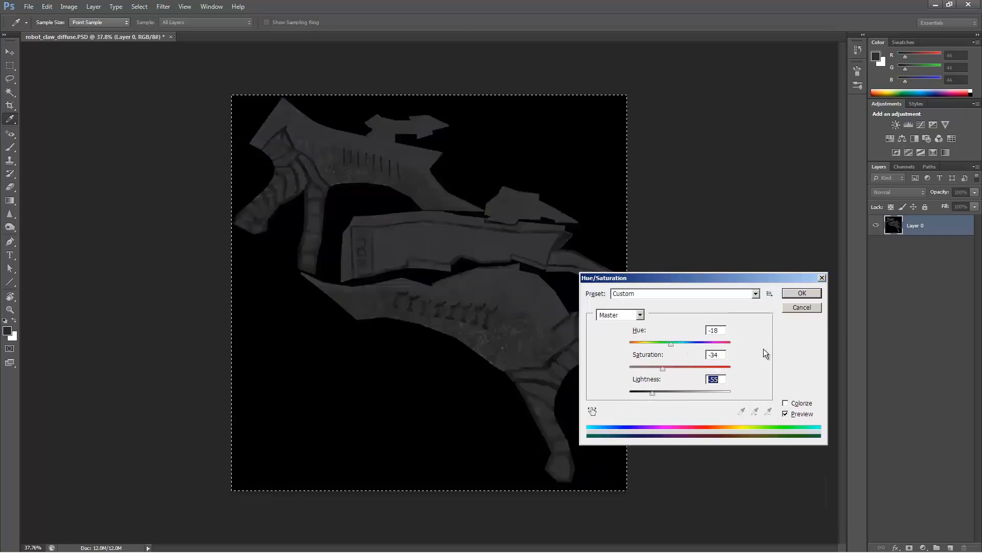
left_click(799, 294)
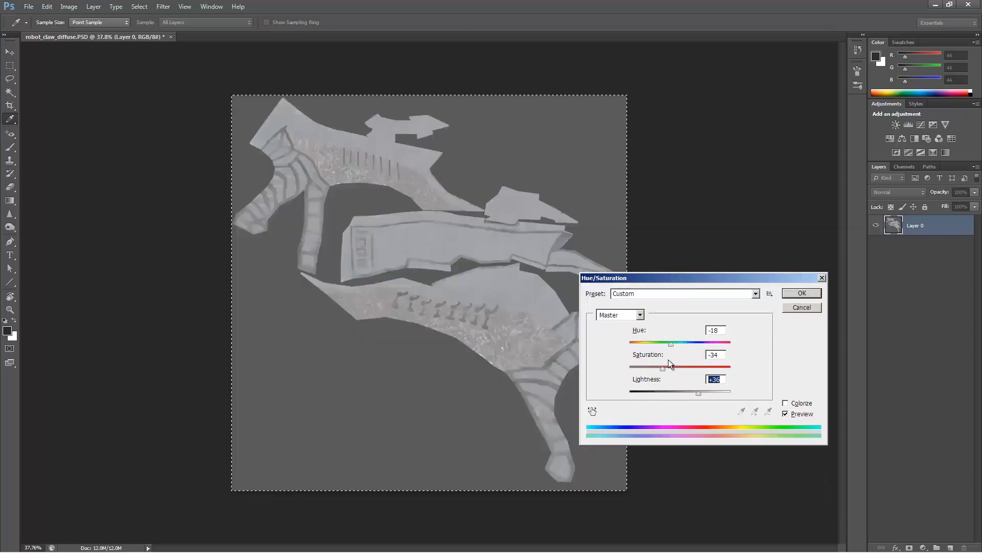
left_click_drag(693, 391, 689, 391)
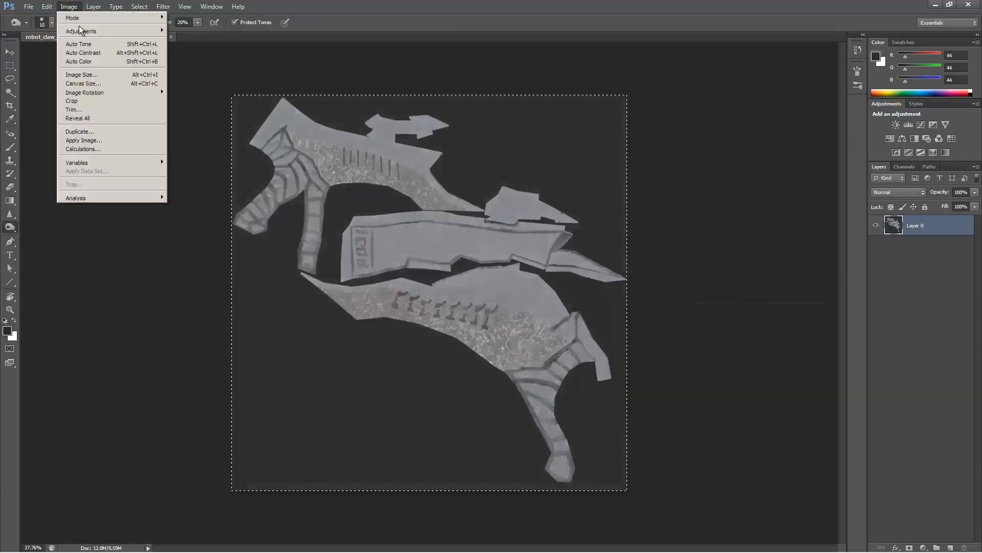
- Increase the texture's contrast with an S-shaped RGB curve, placing the shadow point at input 79, output 25
mouse_move(81, 32)
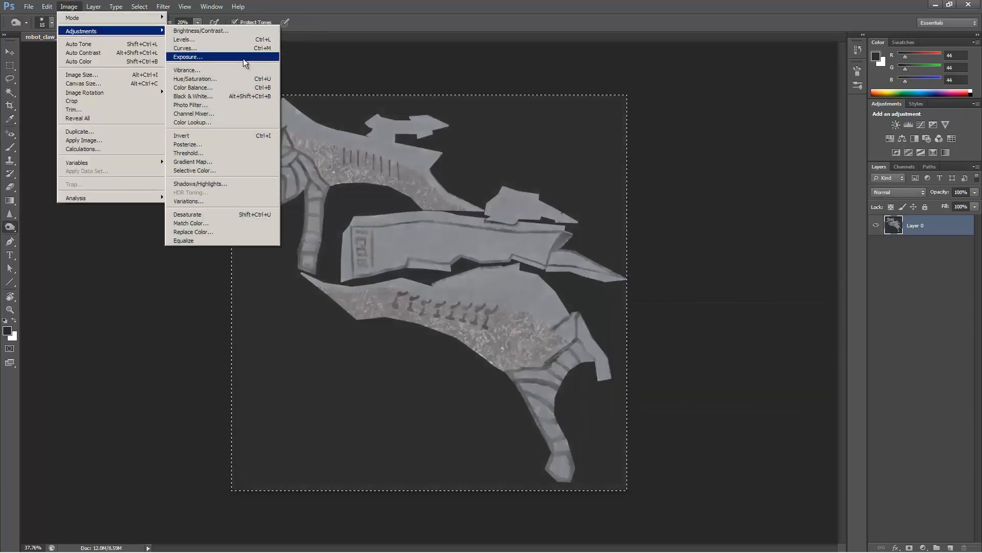
left_click(231, 48)
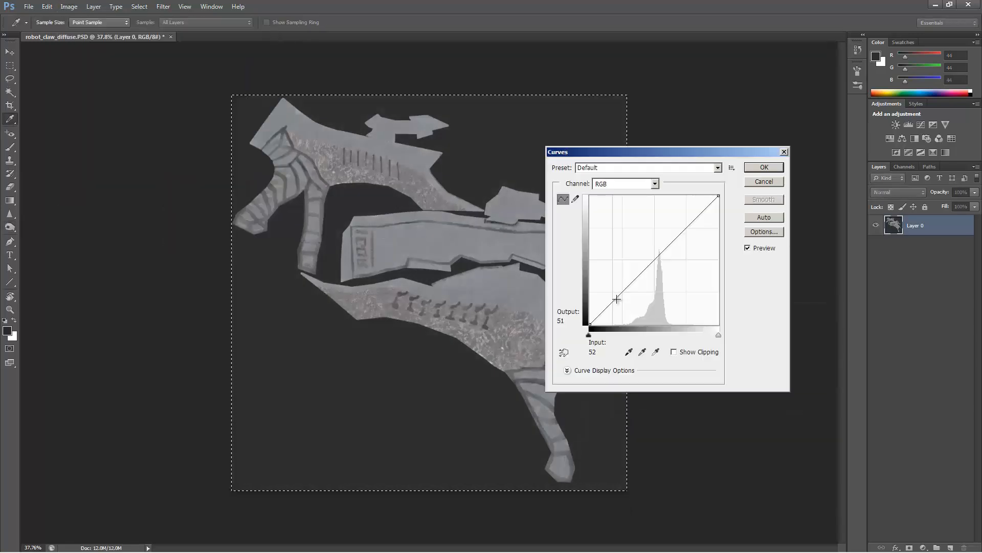
left_click_drag(608, 305, 608, 298)
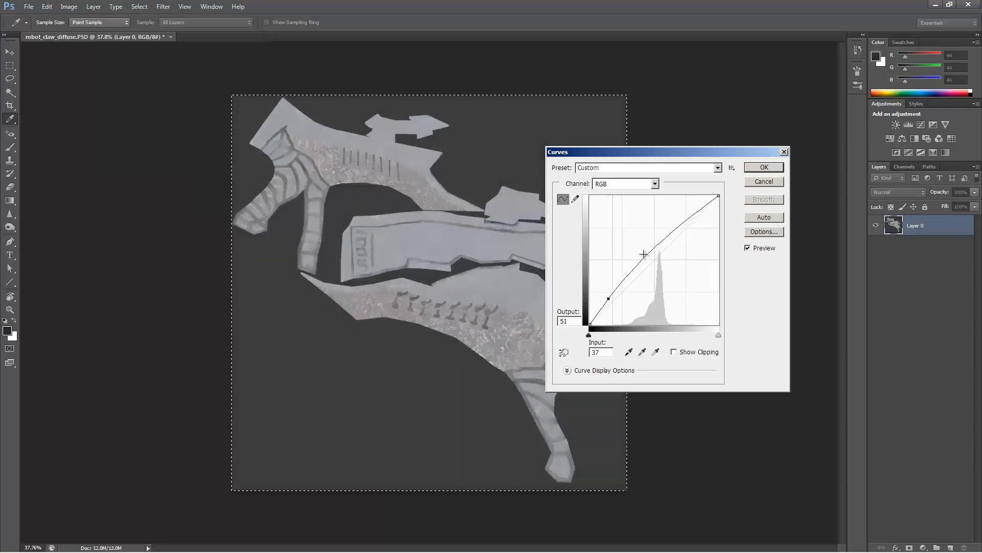
left_click_drag(644, 255, 648, 267)
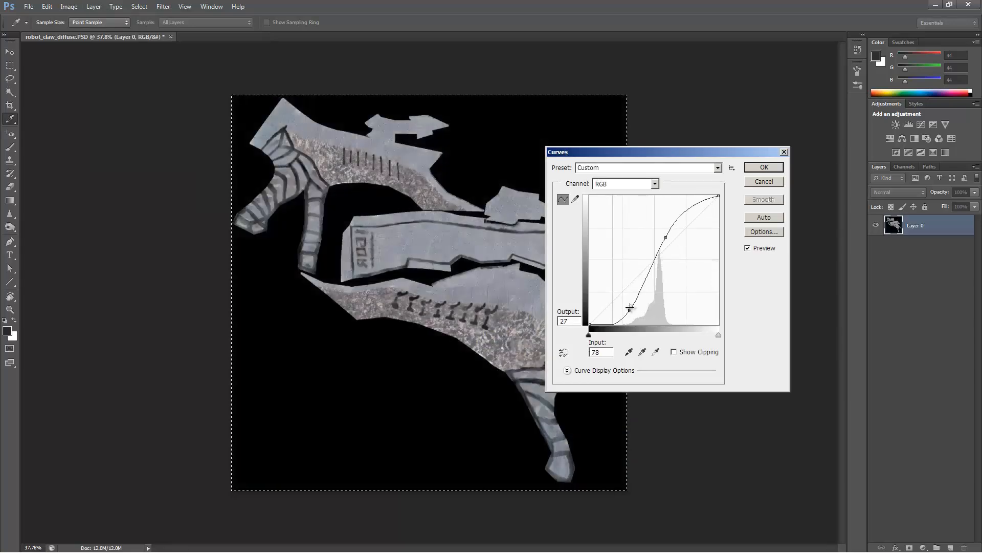
left_click_drag(630, 308, 630, 312)
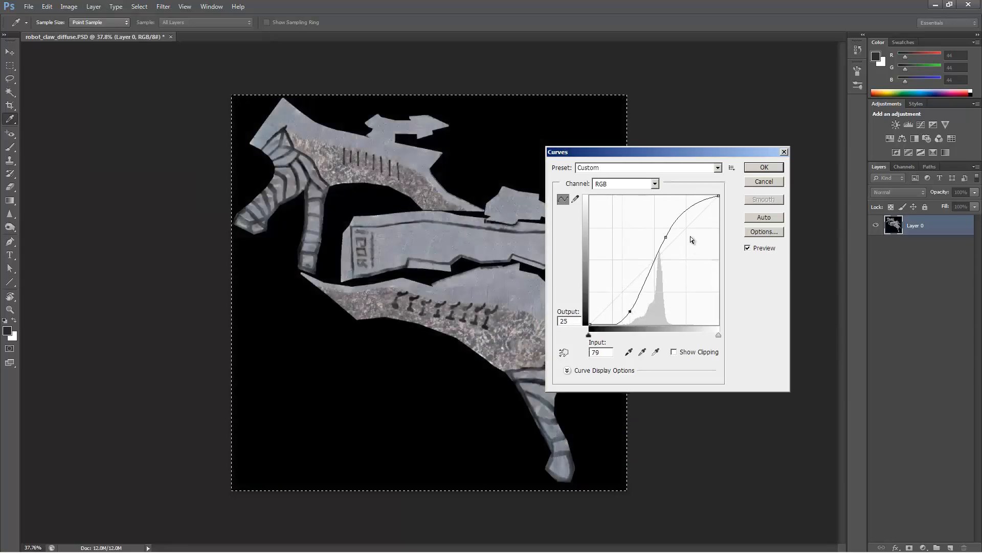
key("Return")
key("o")
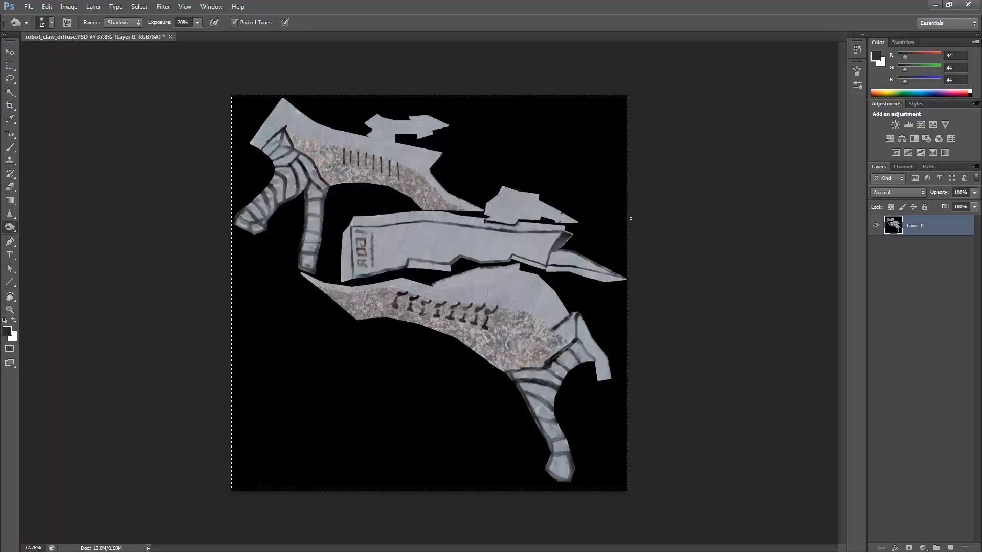
- Save a JPEG copy of the texture named robot_claw_diffuse.jpg in the textures folder
left_click(29, 6)
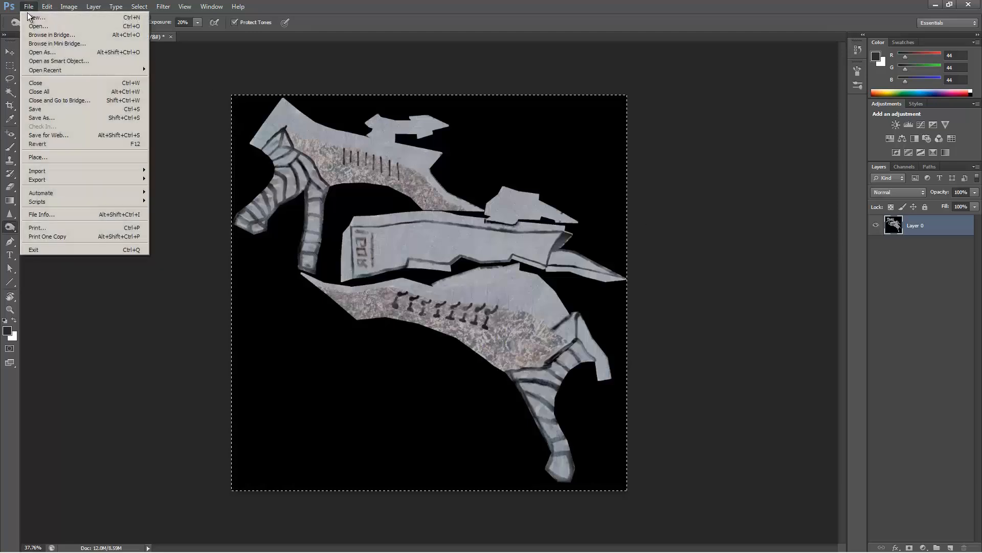
left_click(58, 117)
left_click(471, 275)
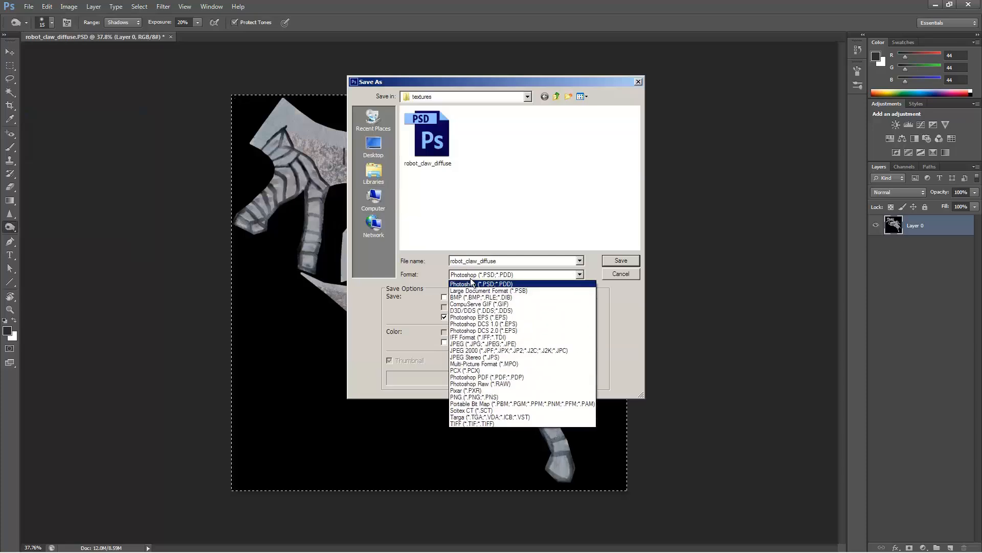
left_click(492, 345)
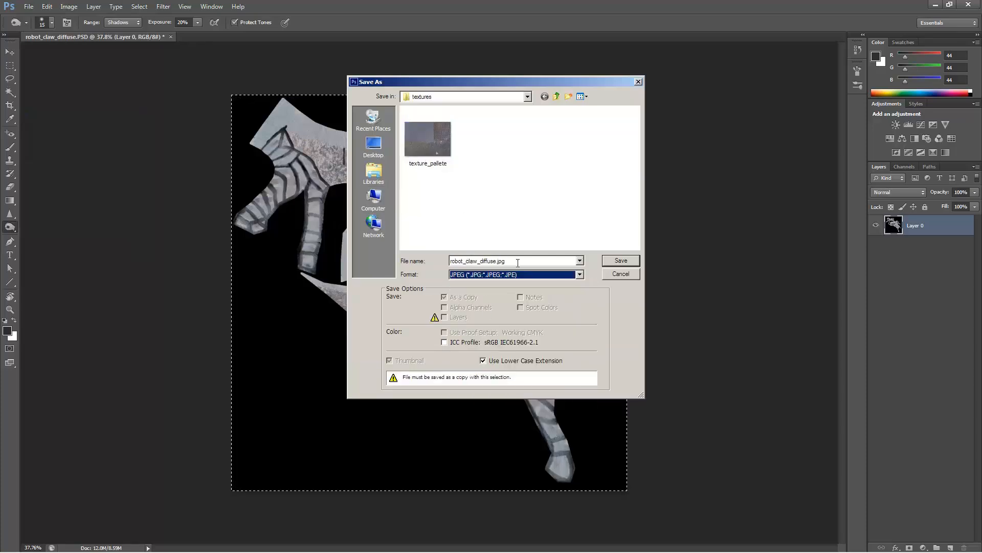
left_click(621, 261)
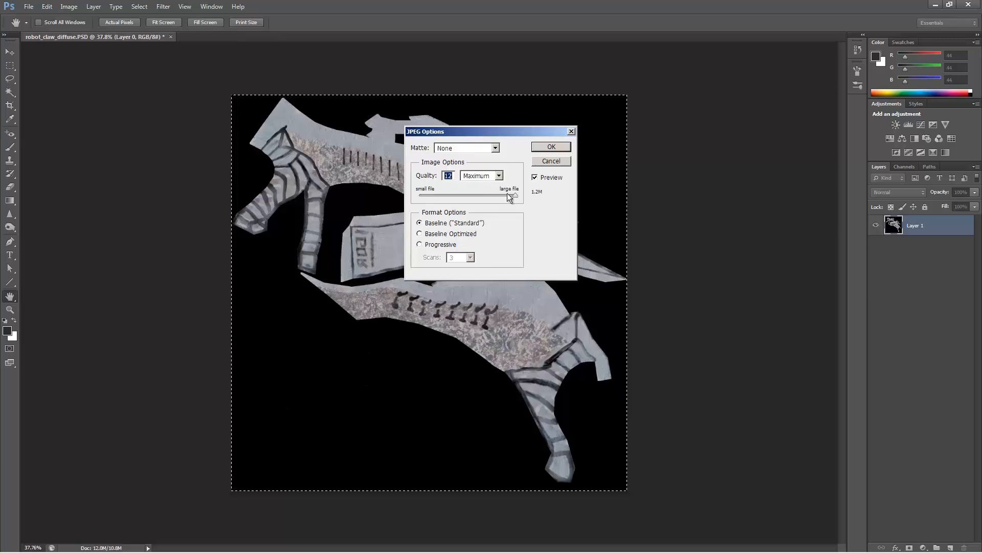
- Reduce the JPEG copy's quality below the maximum of 12 and finish saving it
left_click_drag(499, 193, 479, 194)
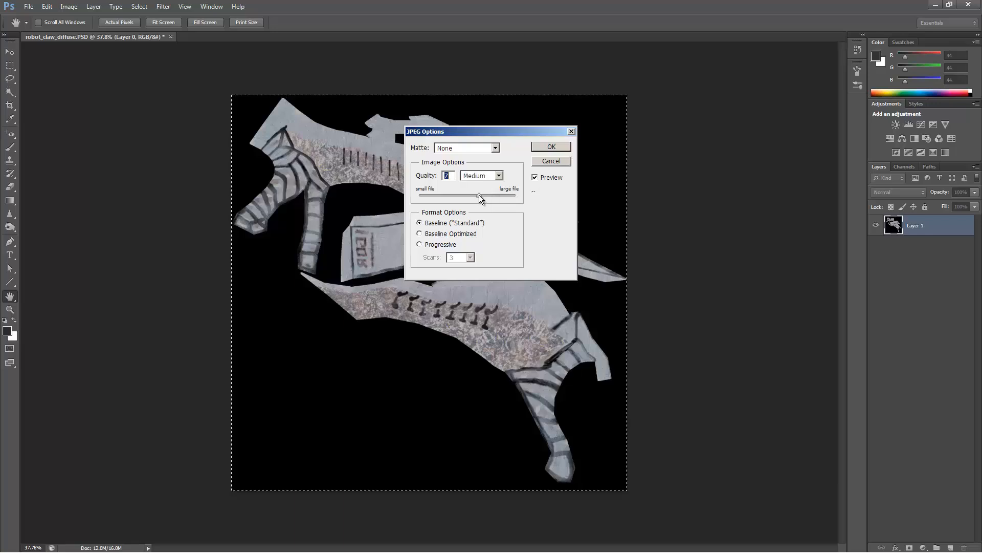
left_click(487, 196)
left_click_drag(489, 193, 496, 194)
left_click(503, 195)
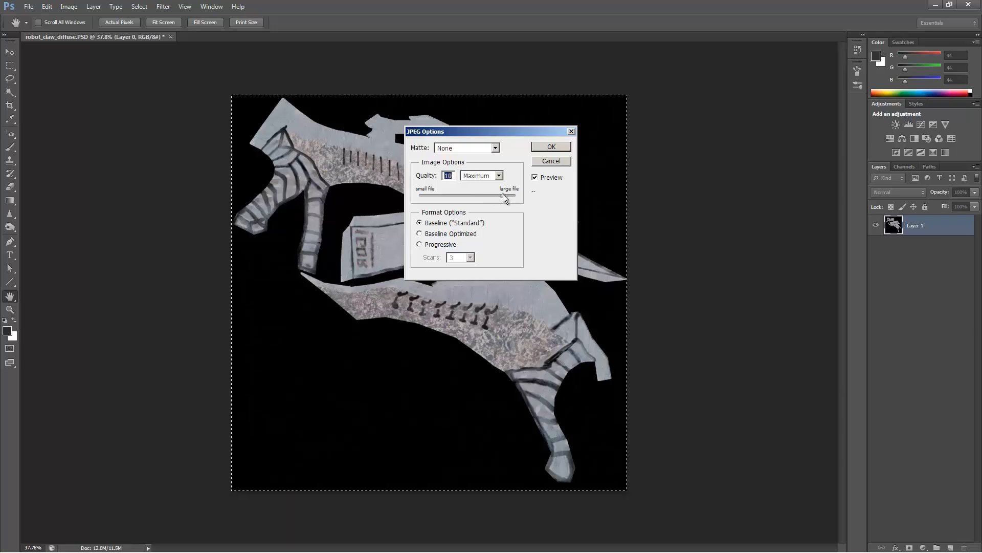
left_click_drag(502, 194, 496, 196)
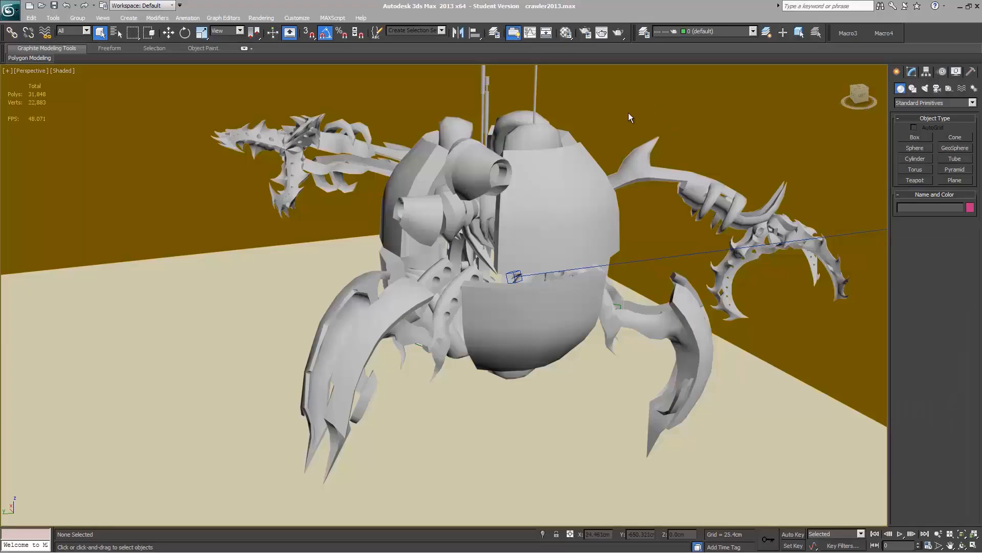
- Show the crawler with edged faces and select one of its front leg claws
middle_click_drag(604, 103, 560, 117)
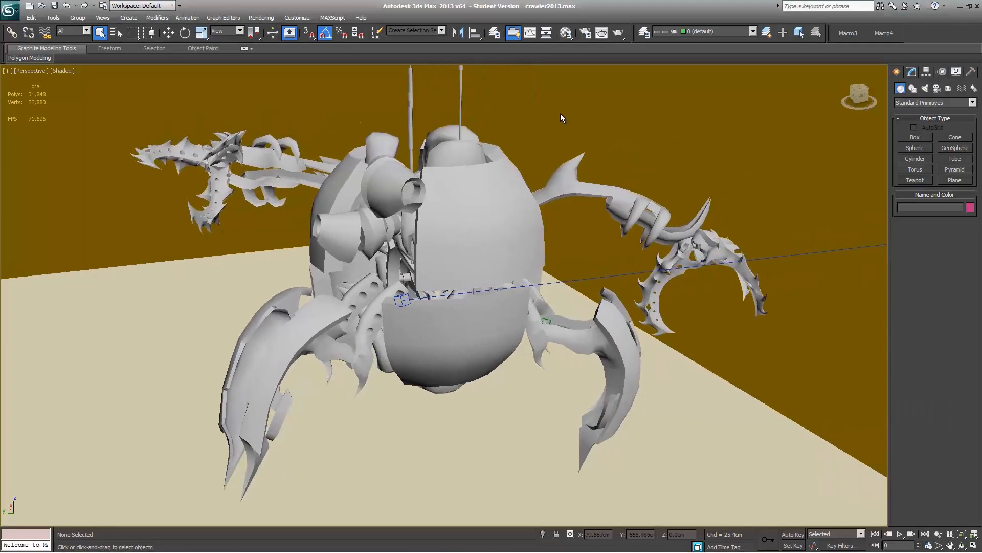
middle_click_drag(338, 250, 355, 275, "alt")
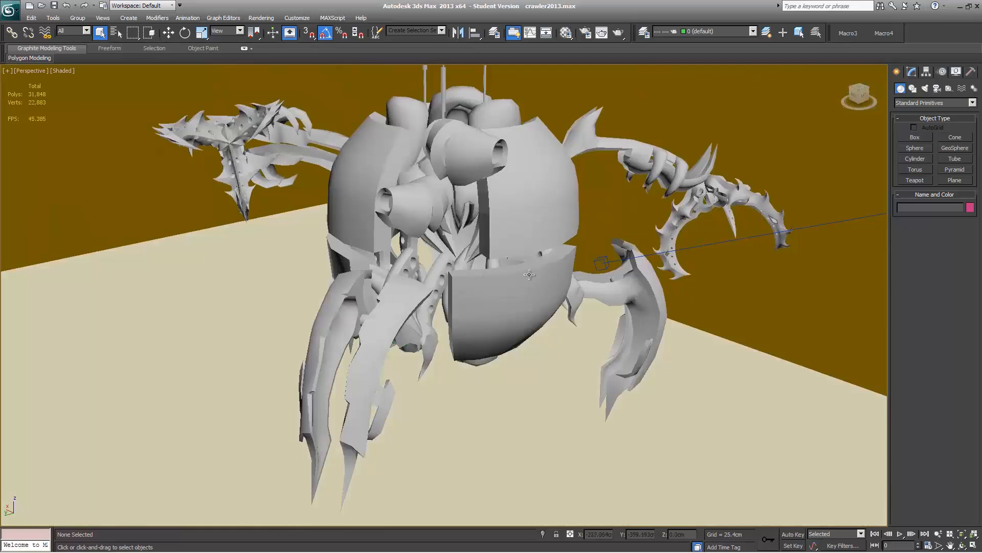
key("F4")
left_click(366, 300)
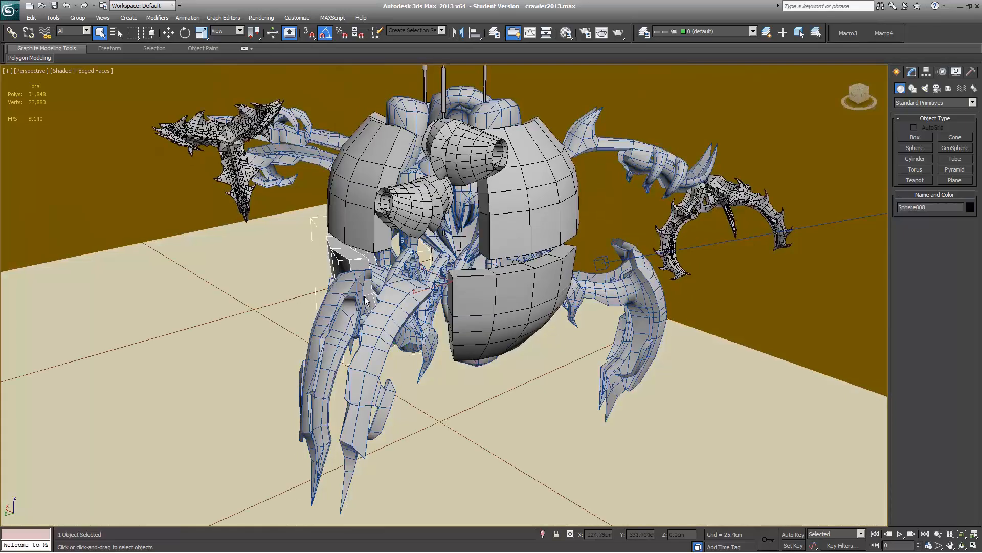
left_click(362, 301)
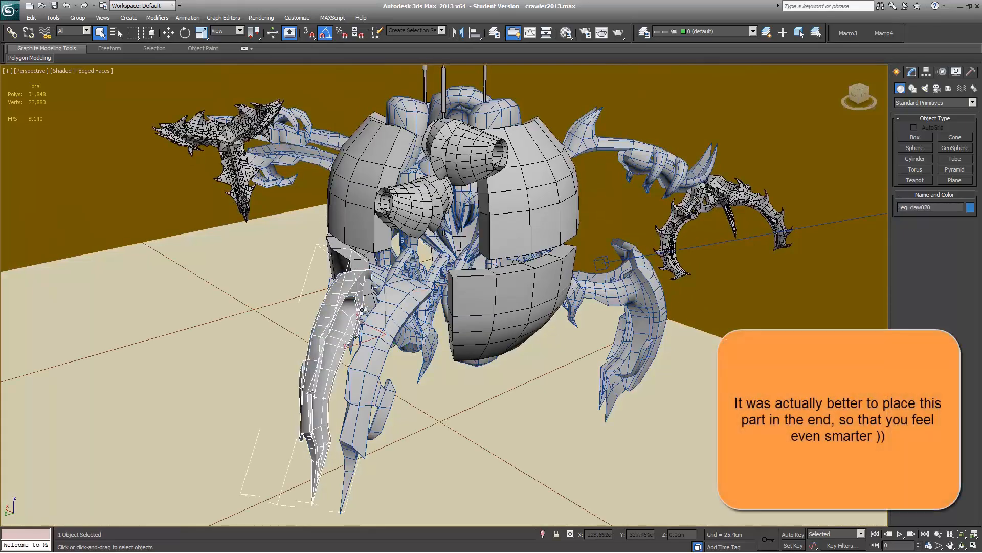
- Try changing the leg_open attribute of the light-blue circle control inside the robot's body
left_click(413, 258)
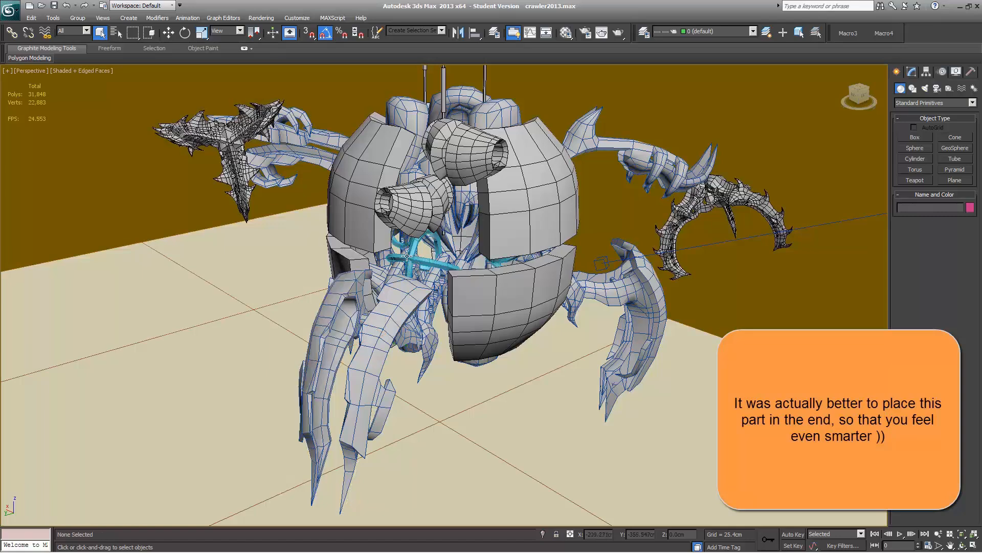
left_click(413, 259)
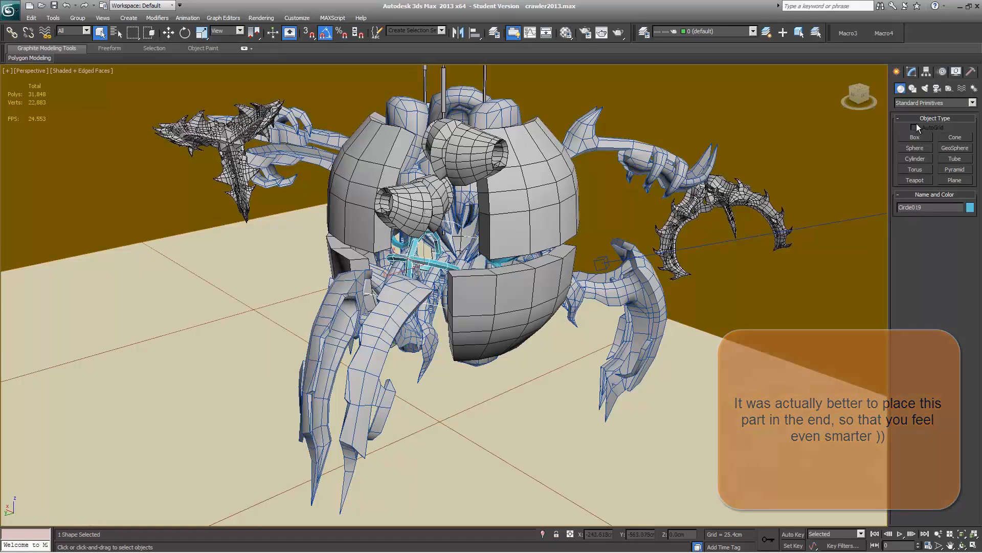
left_click(912, 73)
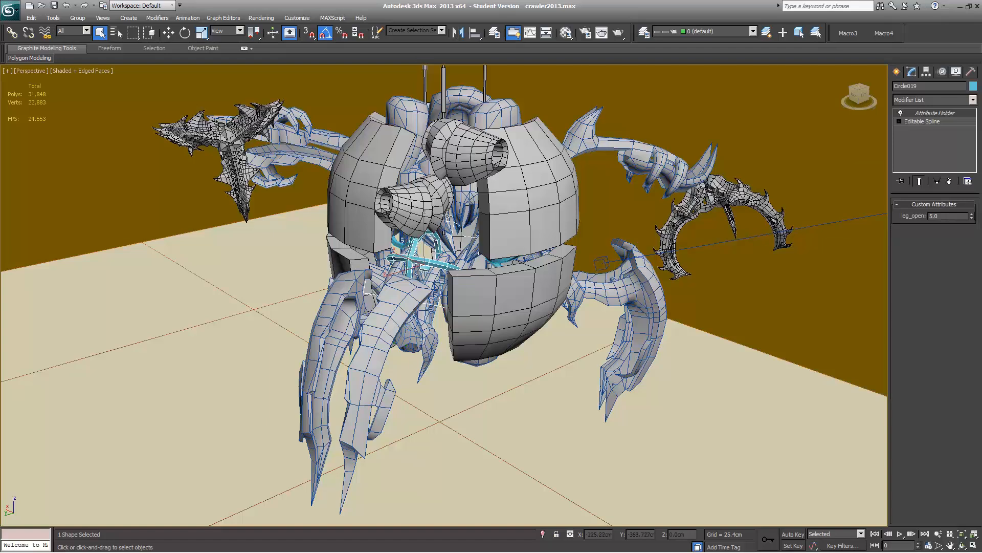
left_click_drag(972, 217, 971, 202)
- Select the front leg claw and name an unused standard material "leg material" for it
left_click(343, 309)
key("m")
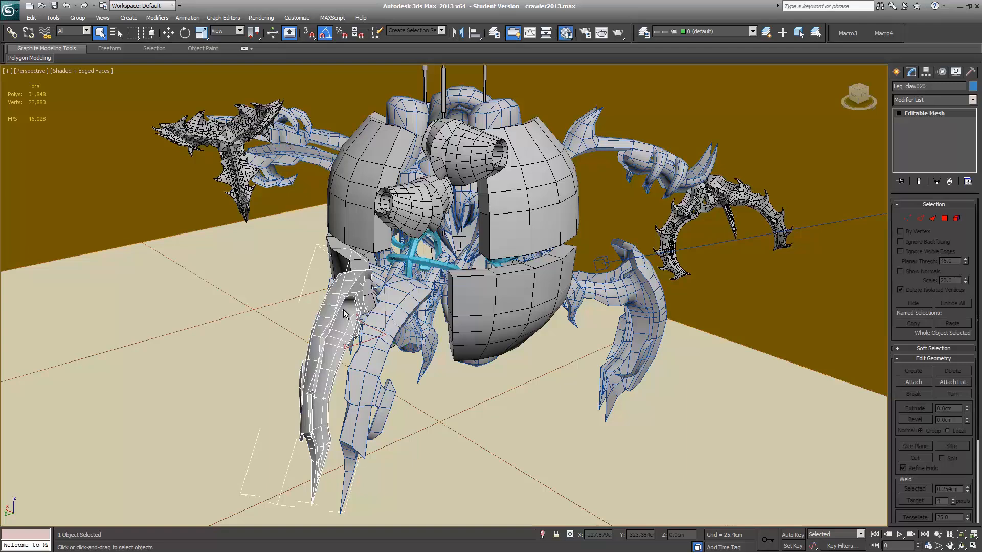
left_click(808, 150)
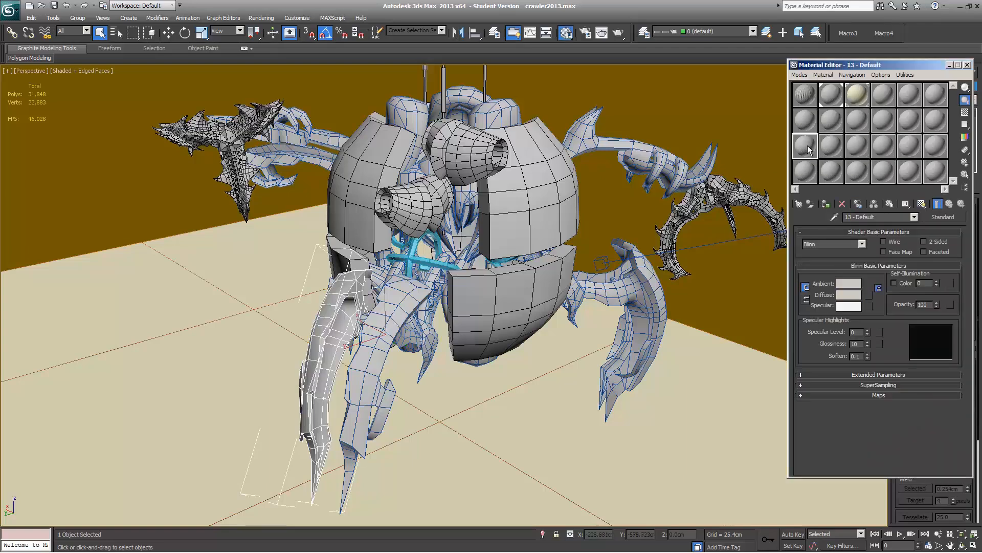
left_click_drag(879, 217, 807, 227)
type("leg material")
- Load robot_claw_diffuse.jpg from the desktop textures folder as the leg material's Diffuse Color bitmap
left_click(852, 393)
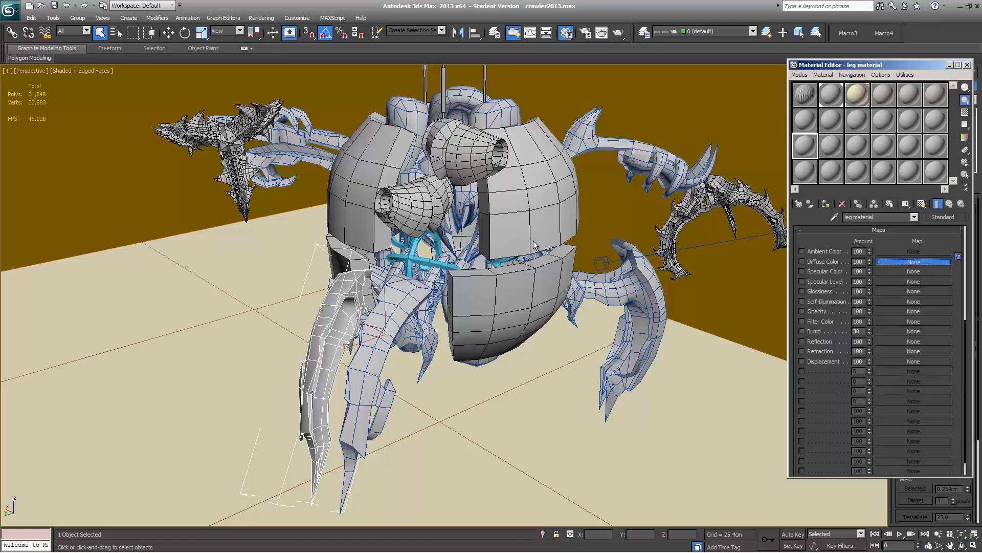
double_click(430, 161)
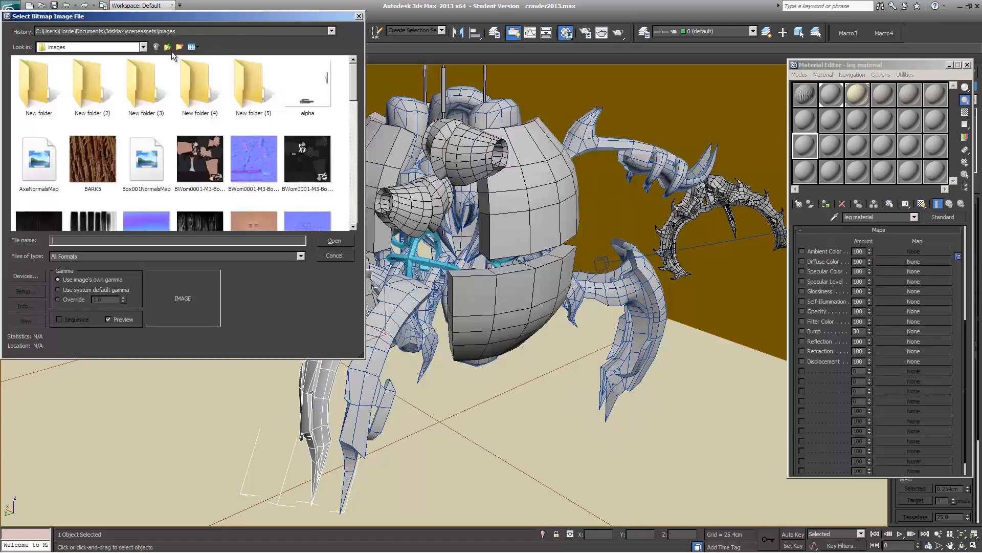
left_click(168, 48)
left_click(169, 48)
left_click(169, 48)
left_click(169, 48)
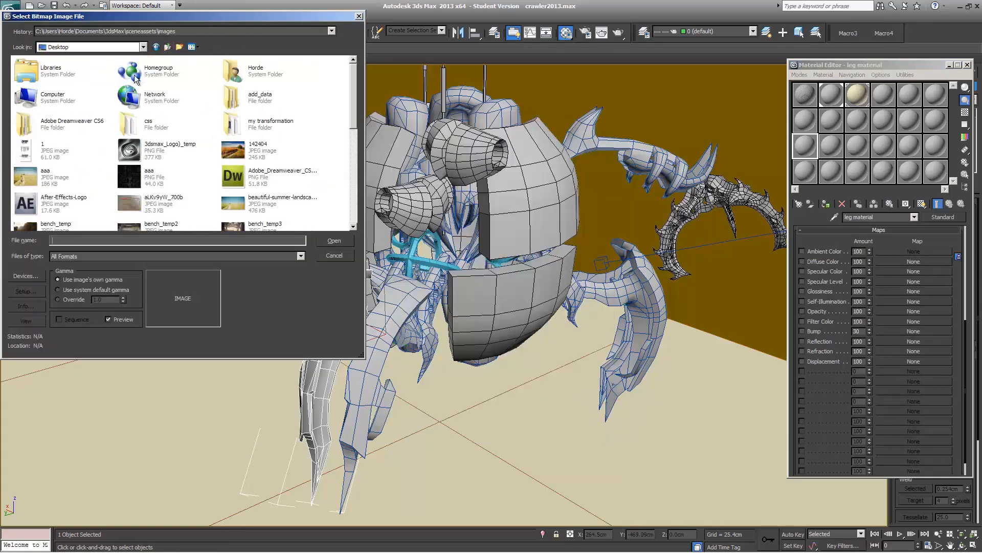
double_click(129, 150)
left_click(44, 111)
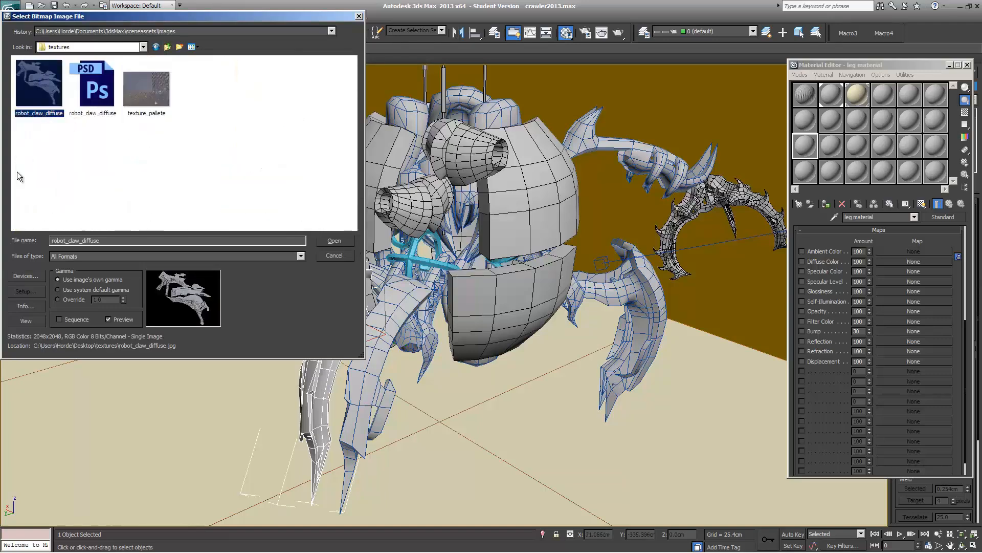
left_click(334, 240)
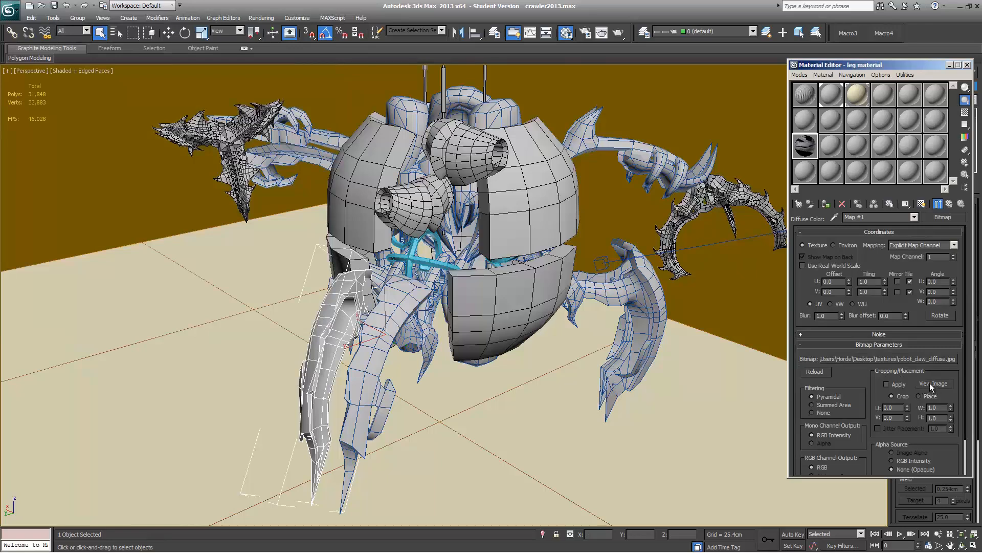
- Check the source file and gamma option of the diffuse bitmap without changing them
left_click(879, 358)
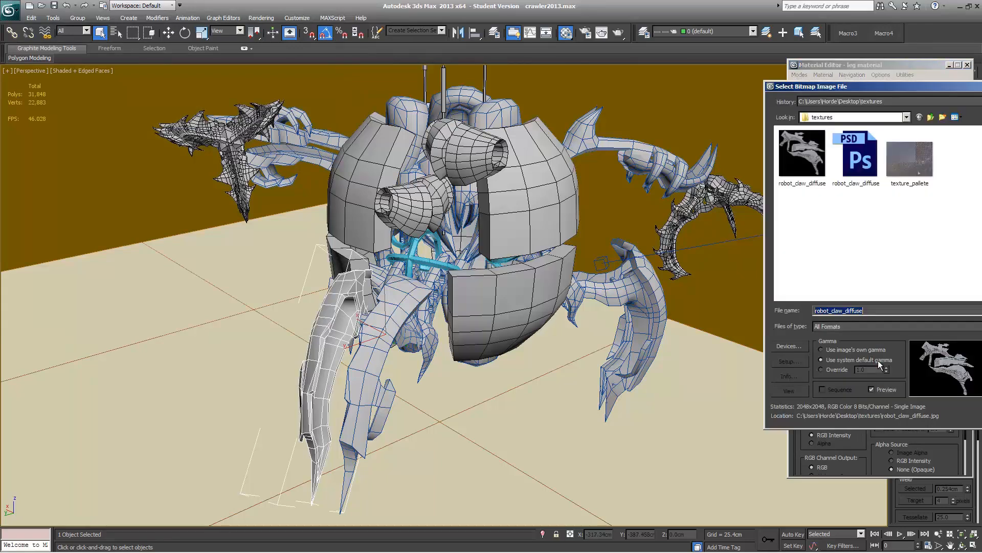
left_click_drag(860, 87, 599, 121)
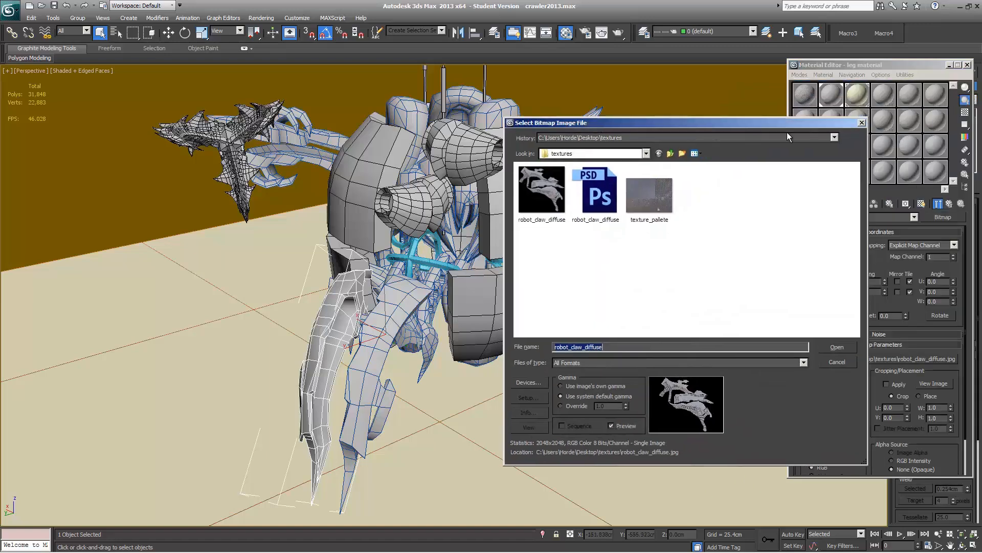
left_click(862, 122)
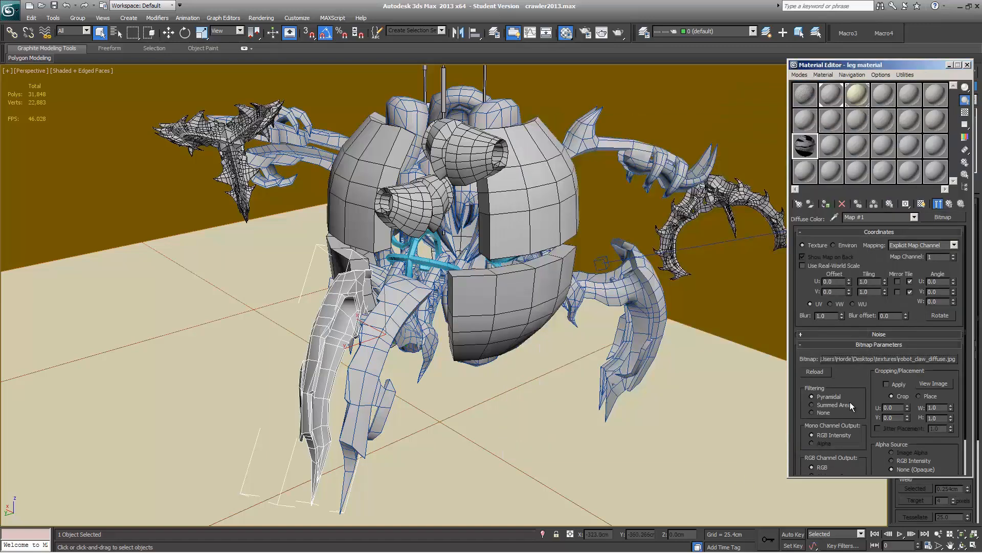
- Show the leg material's texture in the viewport, apply it to both front leg claws and inspect them up close
left_click(950, 204)
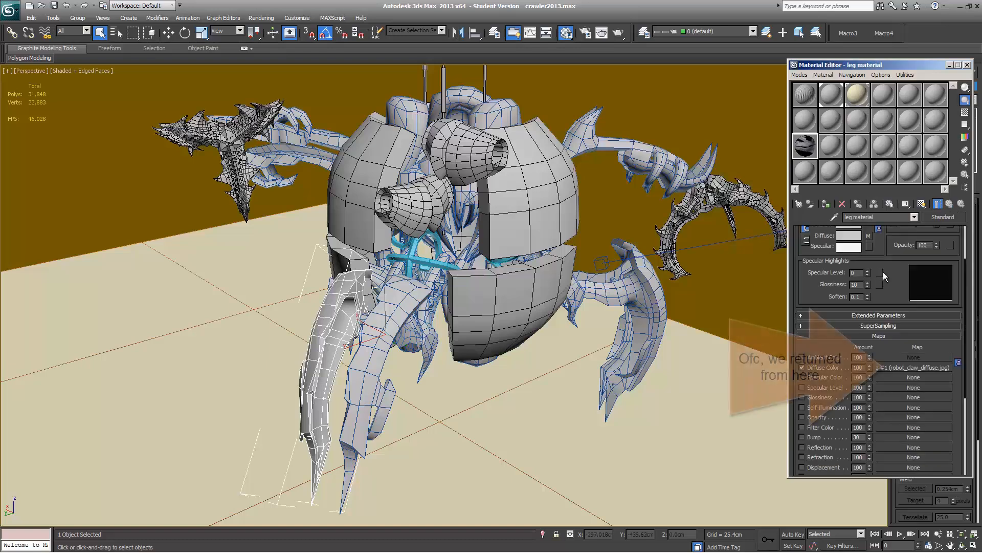
left_click(922, 203)
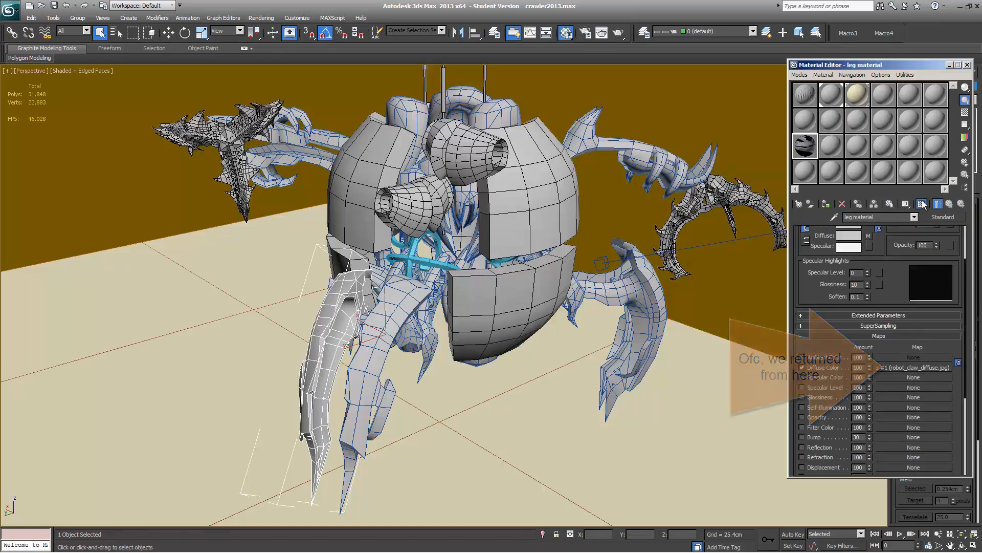
left_click(137, 220)
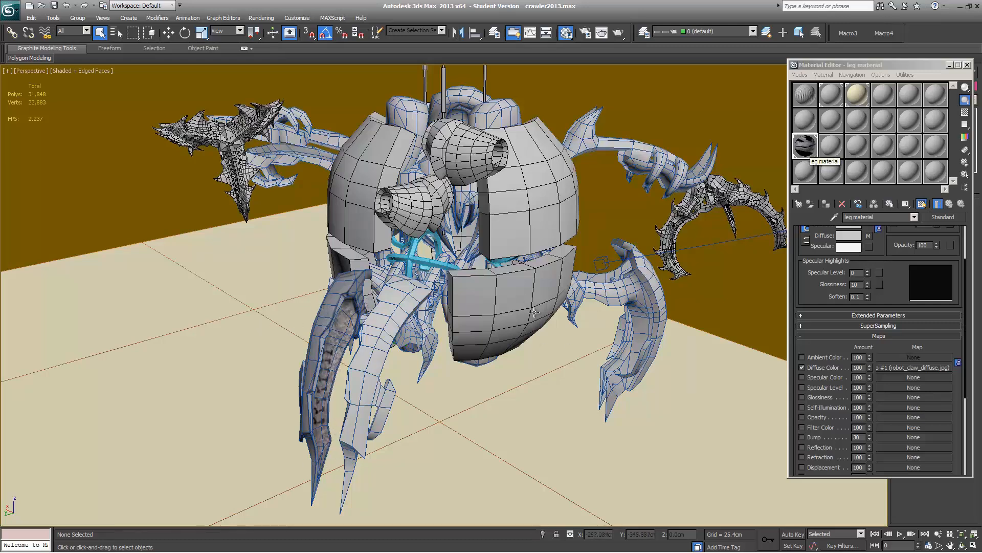
left_click_drag(805, 145, 418, 323)
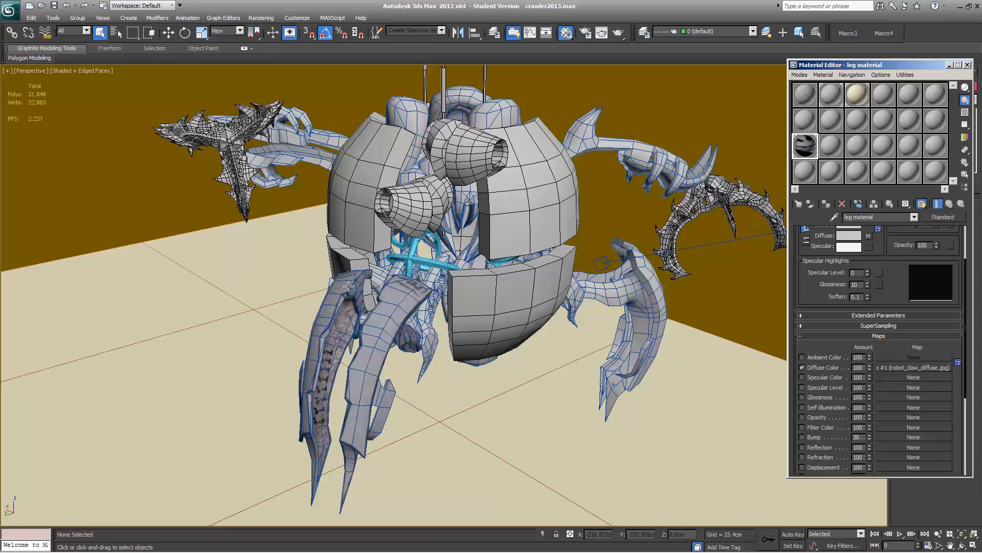
key("alt+Tab")
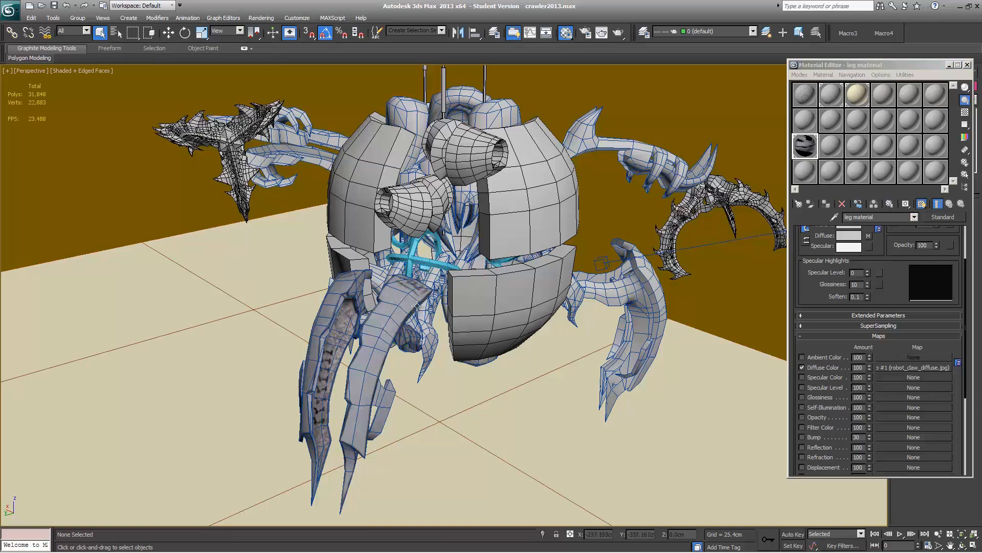
middle_click_drag(394, 279, 399, 317, "alt")
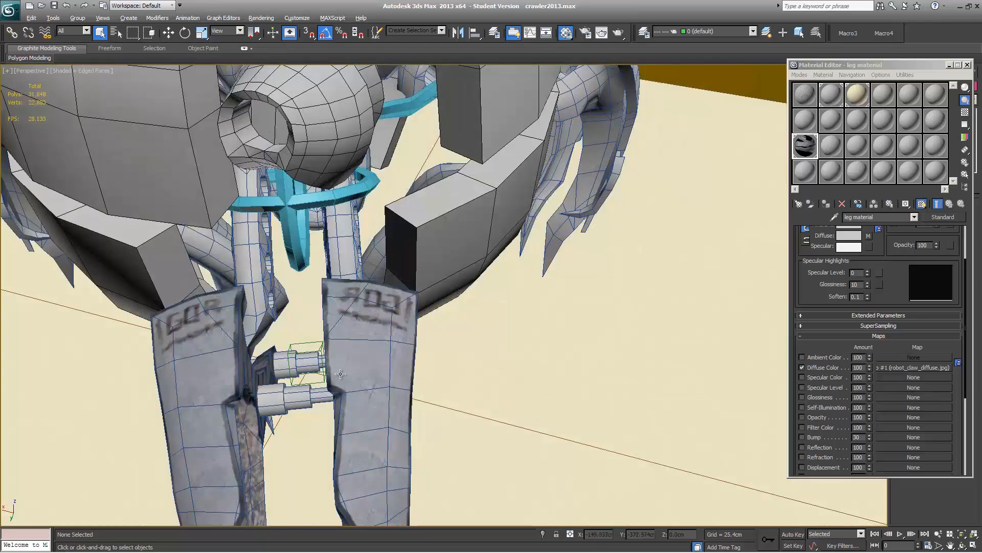
middle_click_drag(340, 374, 315, 409, "alt")
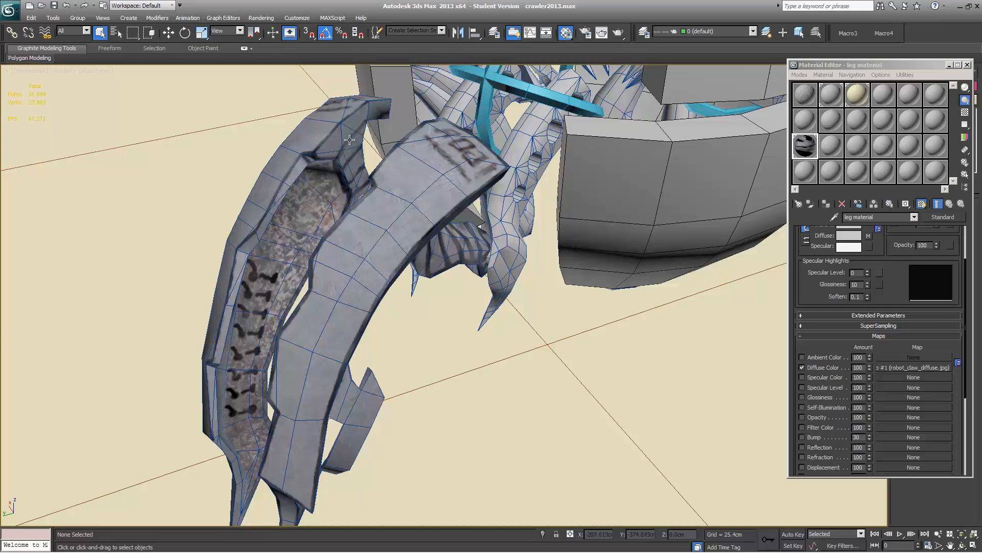
- Open the Viewport Canvas painting tools and place their window beside the Material Editor
left_click(55, 19)
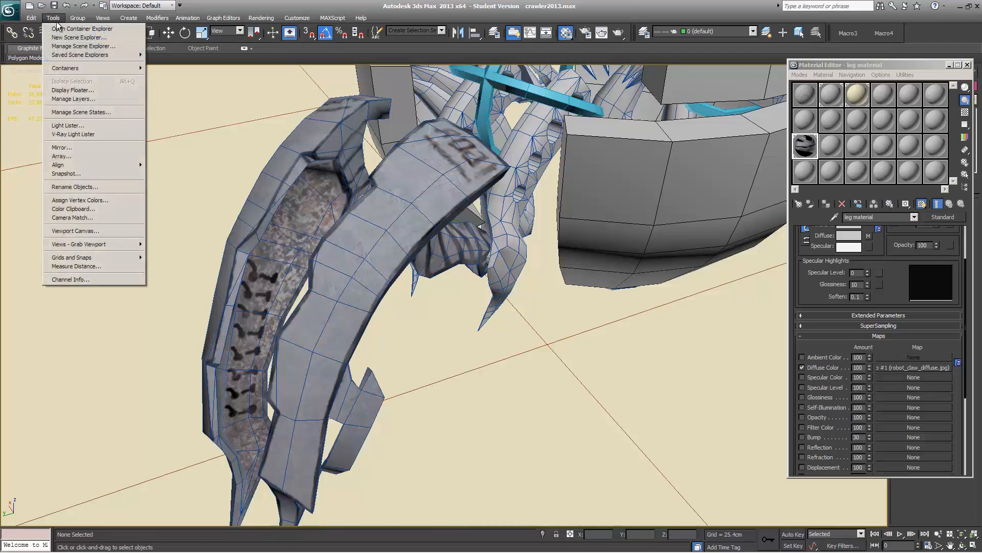
left_click(75, 230)
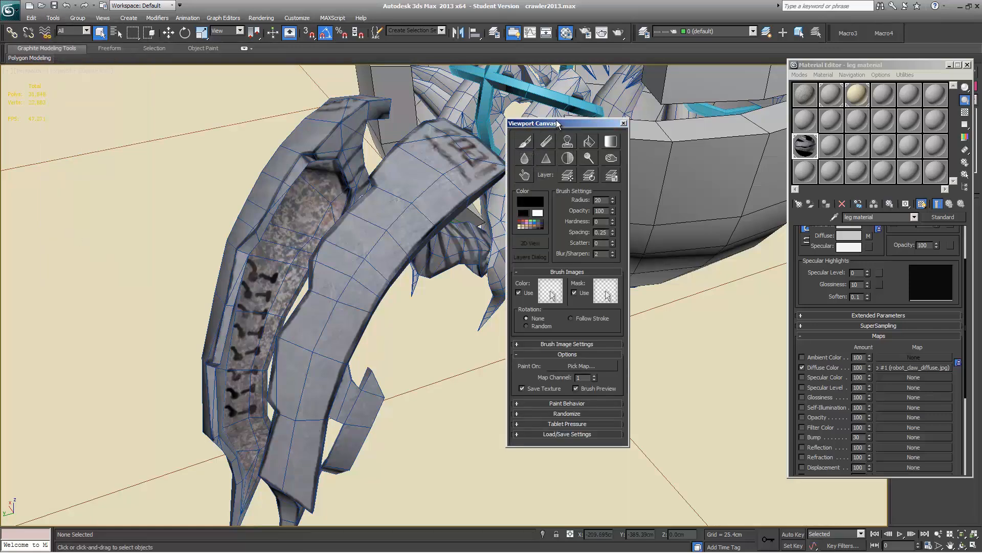
left_click_drag(559, 123, 717, 123)
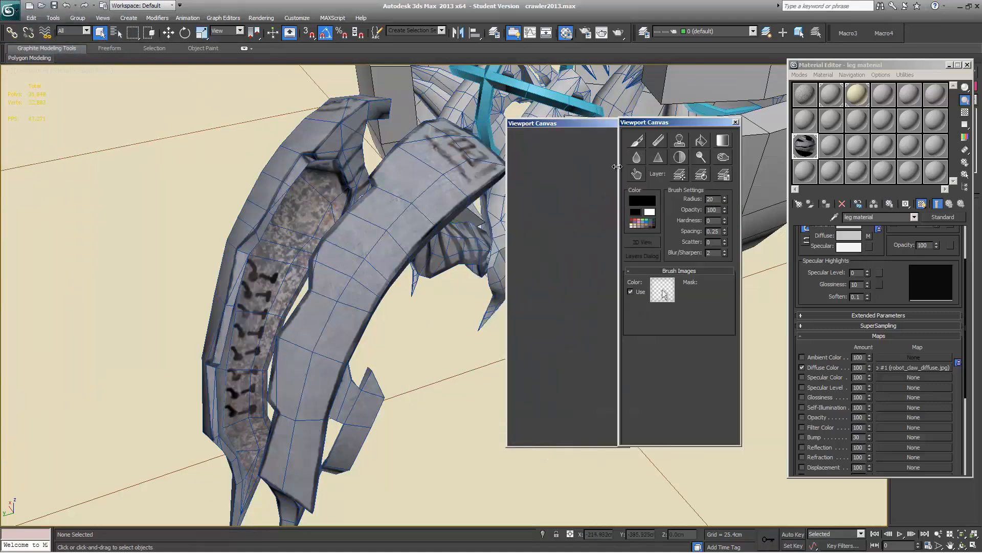
- Isolate the textured front leg claw and frame its outer surface with the logo for painting
left_click(325, 150)
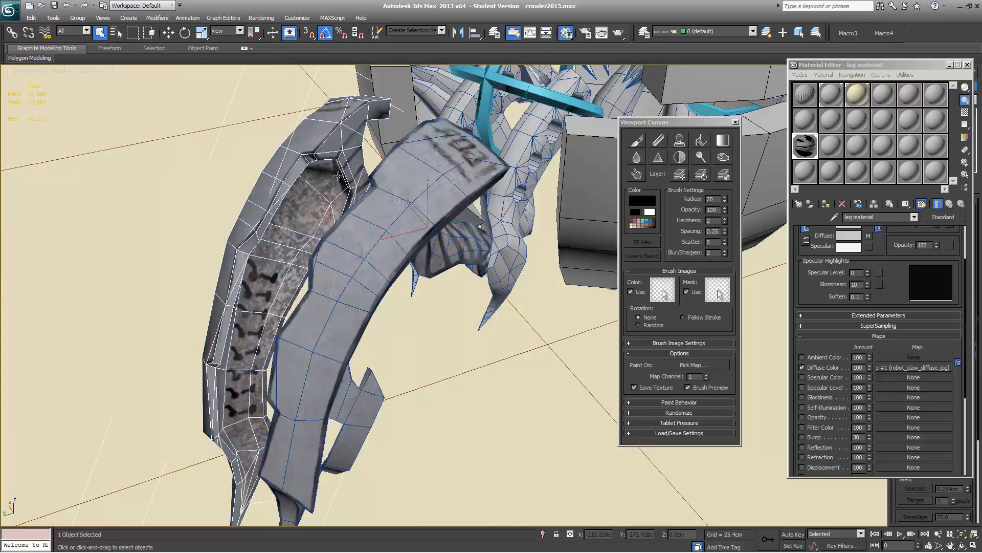
key("alt+q")
middle_click_drag(411, 215, 467, 222, "alt")
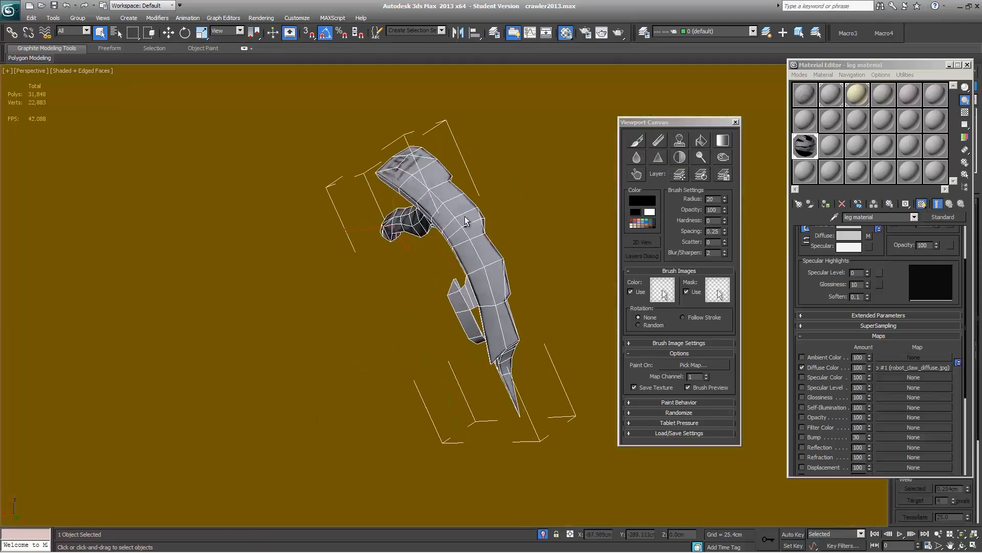
scroll(419, 179, "up", 5)
scroll(421, 172, "down", 1)
middle_click_drag(420, 172, 387, 289, "alt")
middle_click_drag(323, 268, 332, 264, "alt")
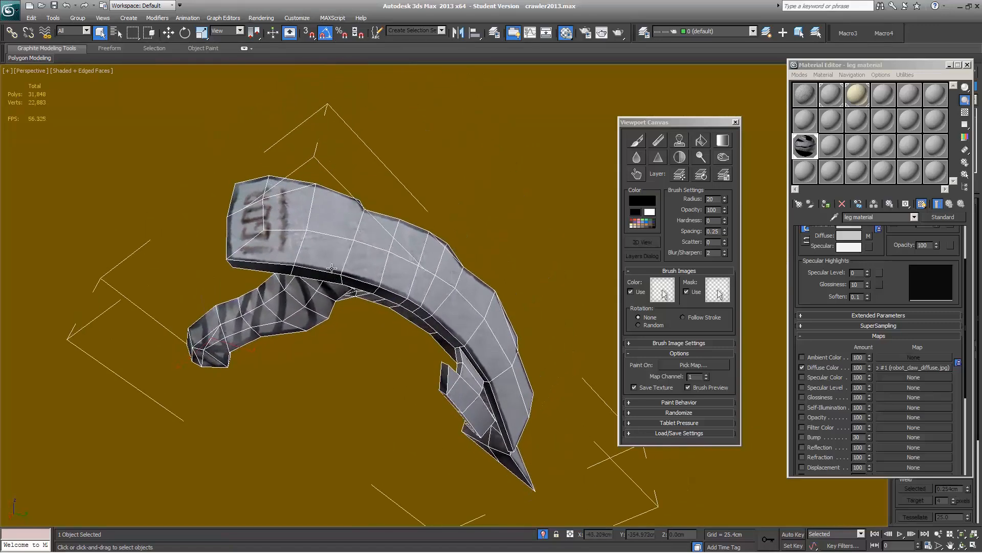
- Start the paint brush on the Diffuse Color map robot_claw_diffuse.jpg and add a new layer above the background
left_click(636, 143)
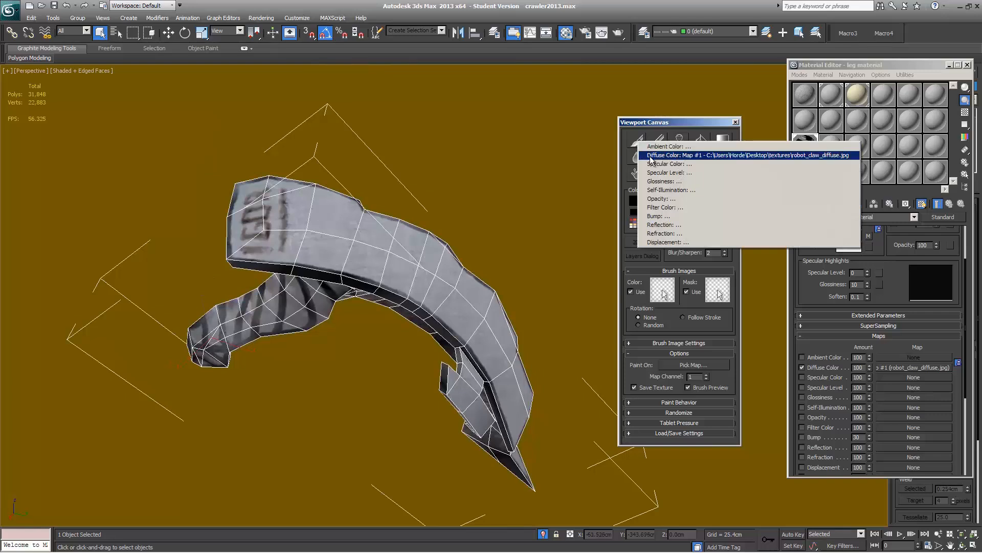
left_click(651, 157)
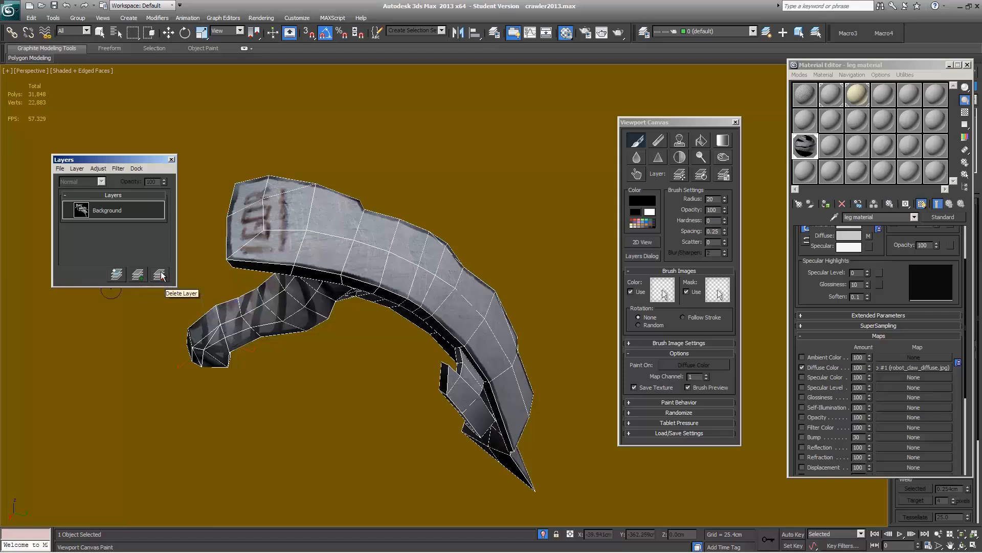
left_click(117, 275)
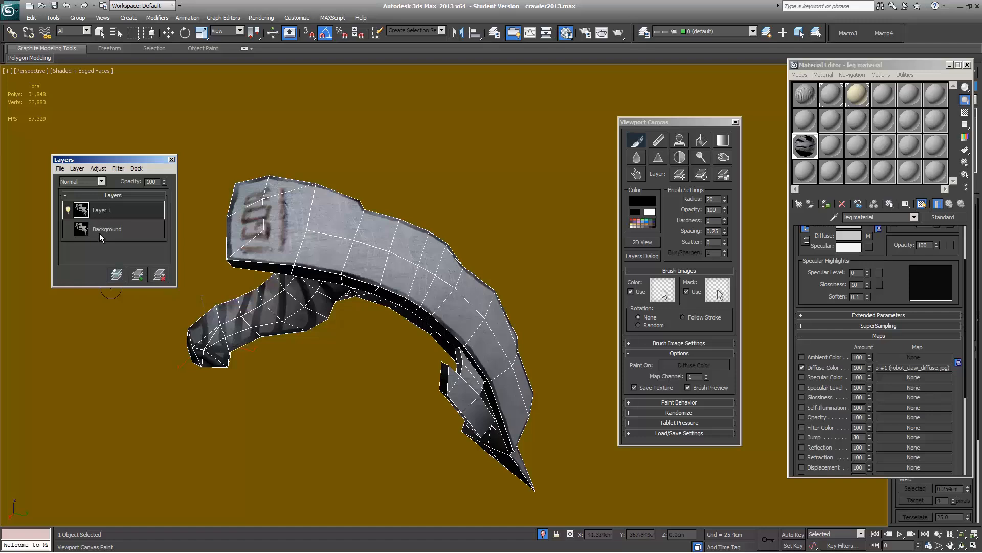
right_click(100, 213)
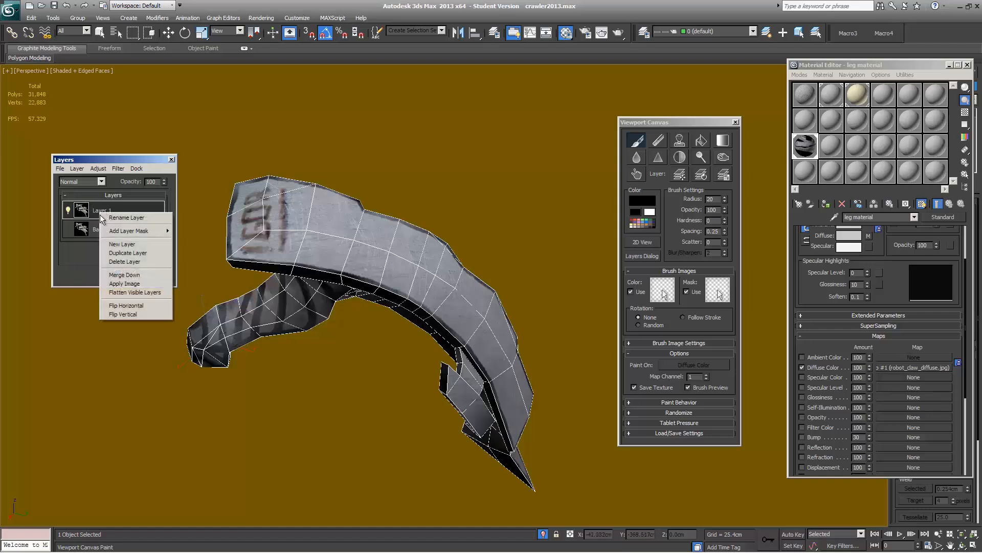
left_click(79, 259)
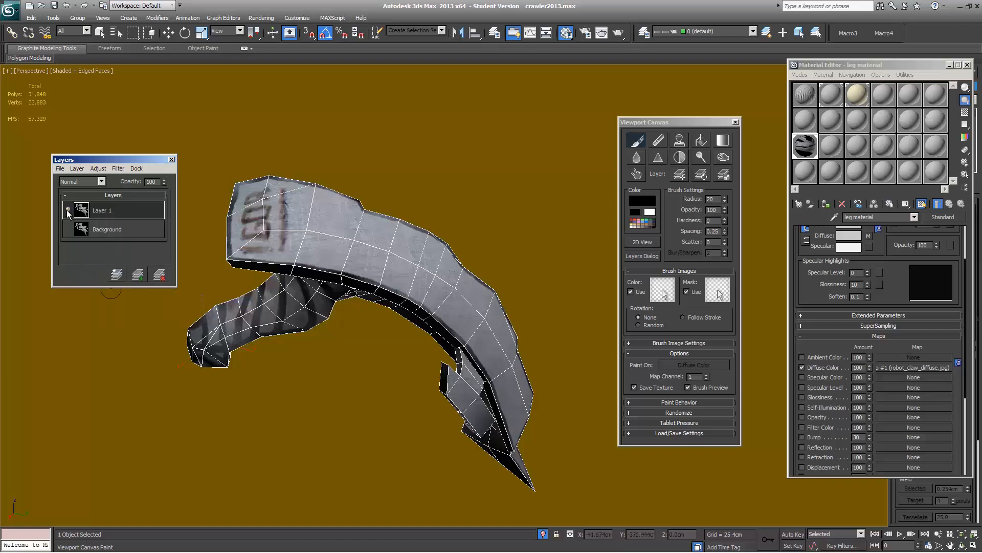
- Set the paint brush to a dark yellow color with radius 4 and opacity 51
left_click(642, 200)
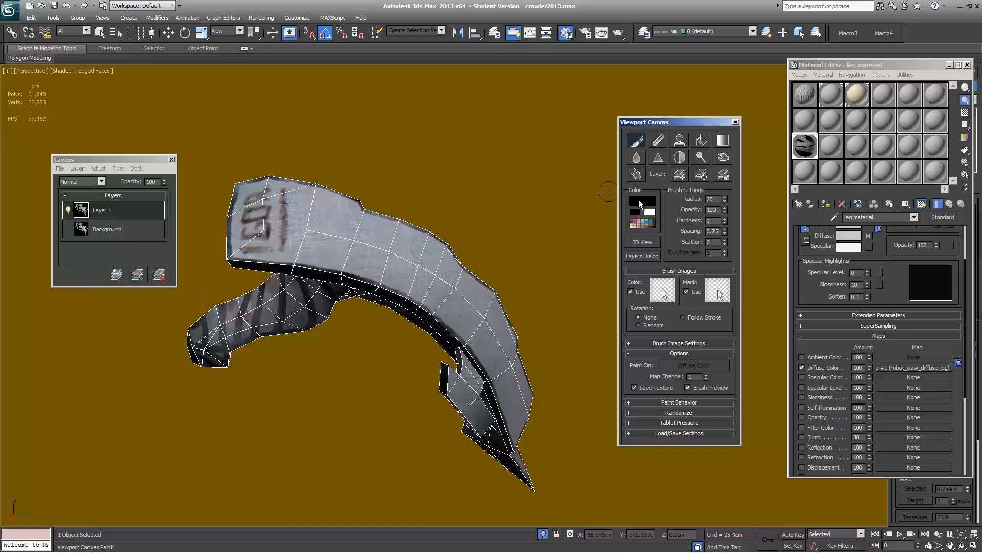
left_click_drag(233, 64, 217, 63)
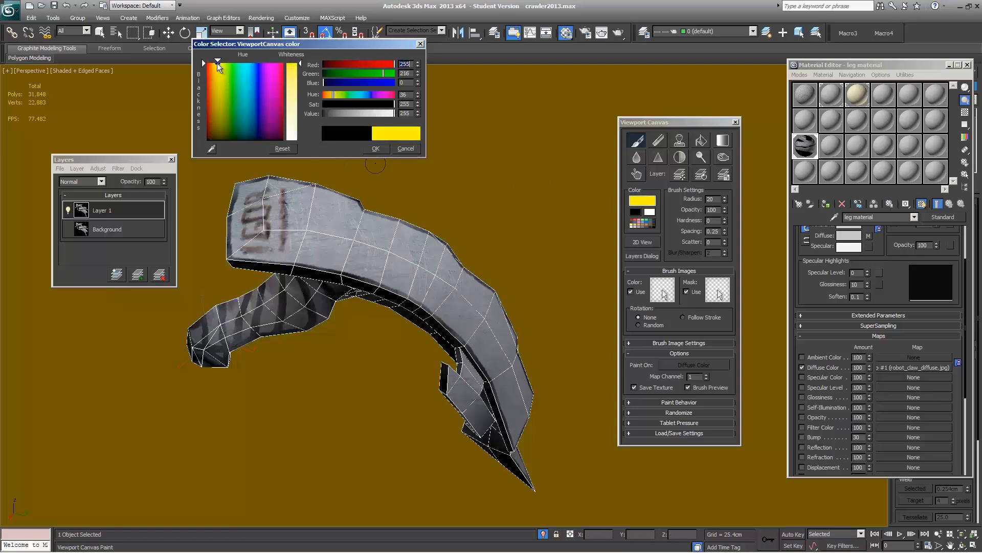
left_click_drag(379, 114, 339, 115)
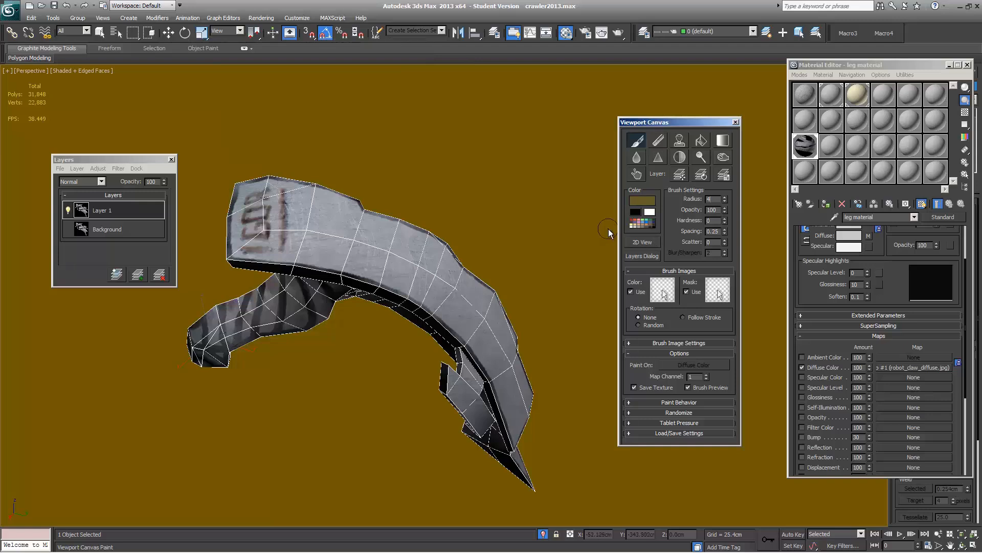
left_click_drag(725, 207, 725, 215)
- Hide the edged faces and paint the words "titan robo" below the logo on the claw's outer surface
scroll(341, 254, "up", 3)
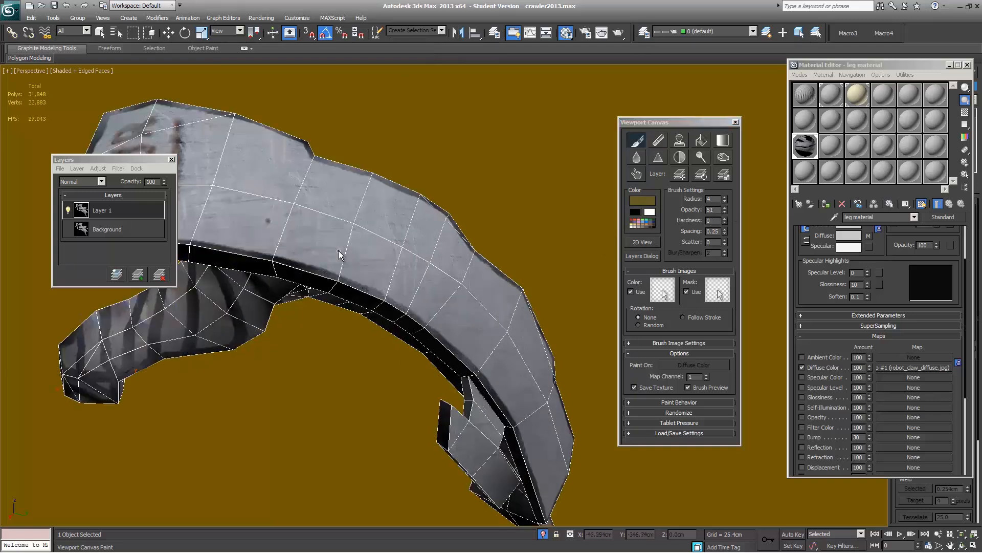
middle_click_drag(327, 229, 370, 265)
middle_click_drag(331, 150, 237, 178, "alt")
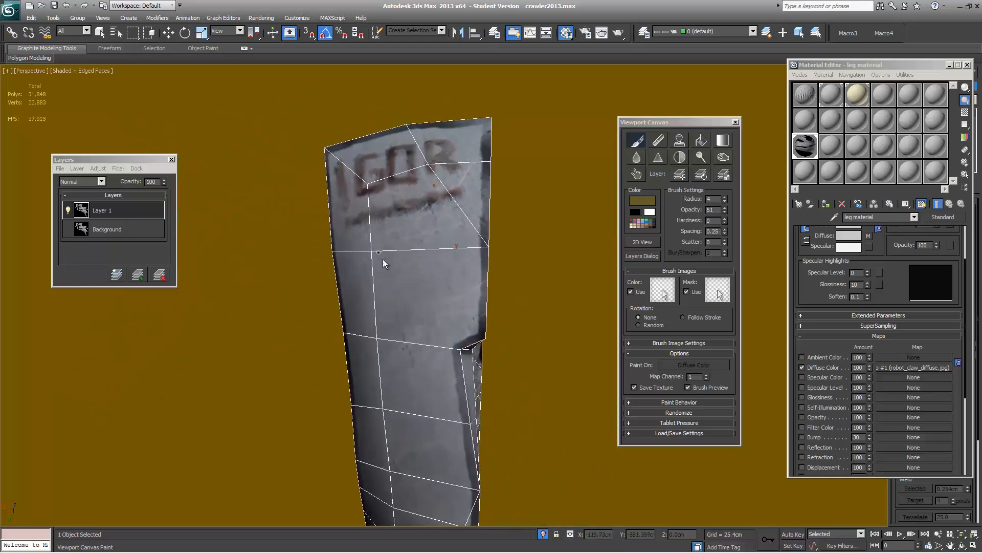
key("F4")
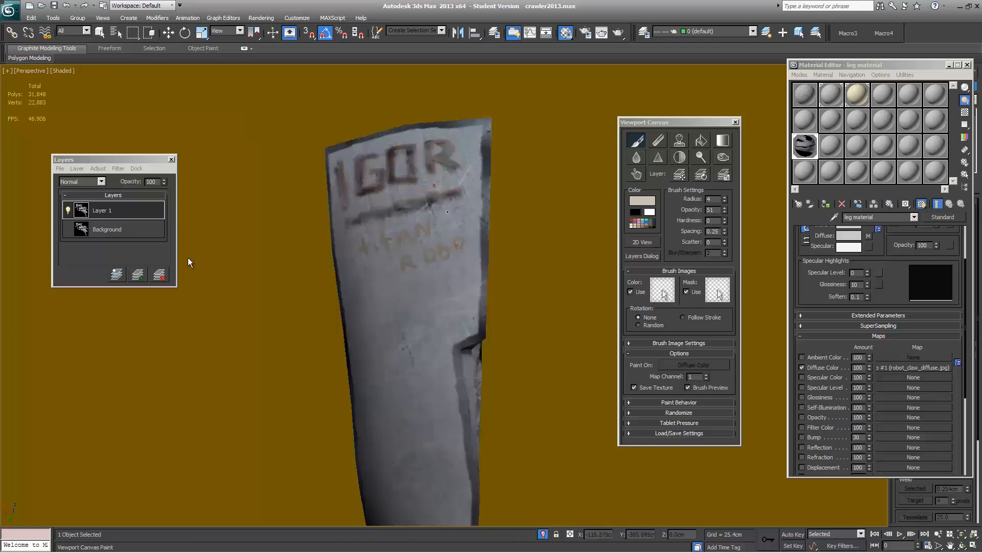
key("2")
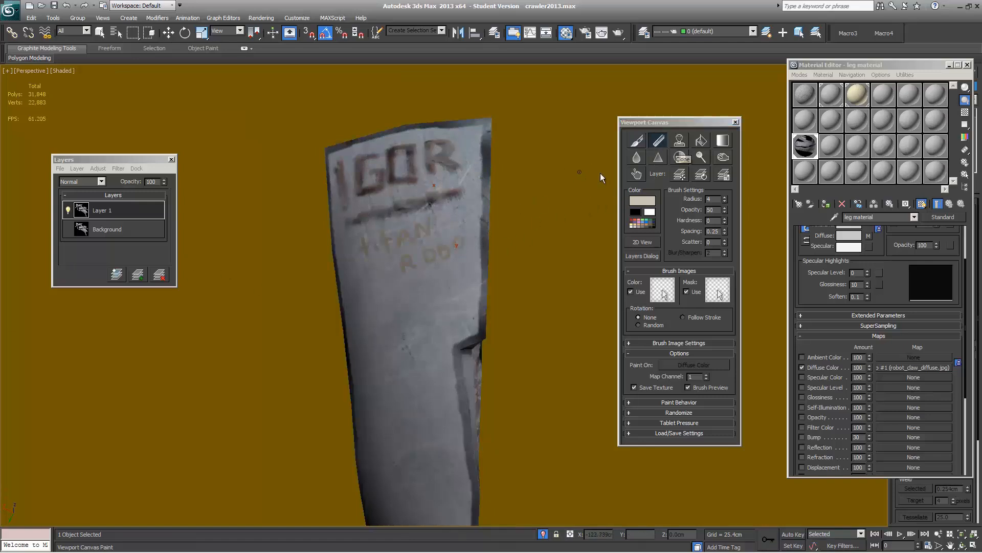
- Switch to the Clone tool with brush radius 29 and try it around the seam on the claw's inner side
left_click(680, 139)
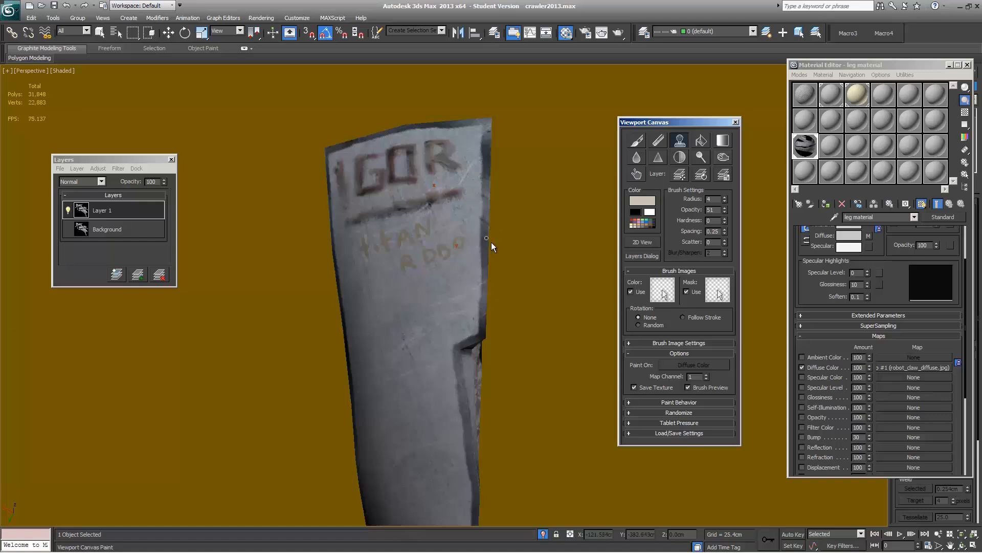
mouse_move(501, 247)
left_mouse_down("ctrl+shift")
mouse_move(490, 217)
mouse_move(485, 263)
left_mouse_up("ctrl+shift")
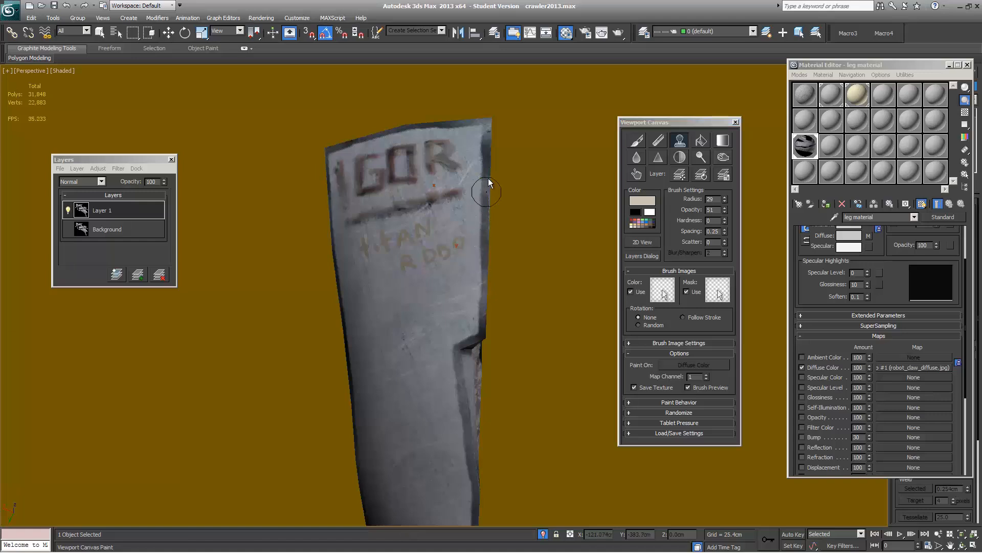
middle_click_drag(557, 228, 547, 226, "alt")
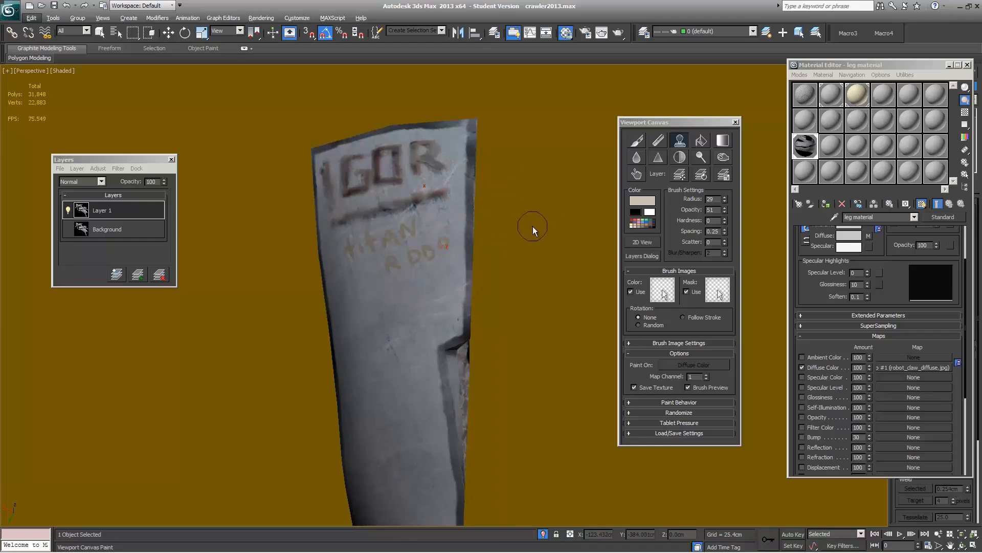
middle_click_drag(533, 226, 470, 200, "alt")
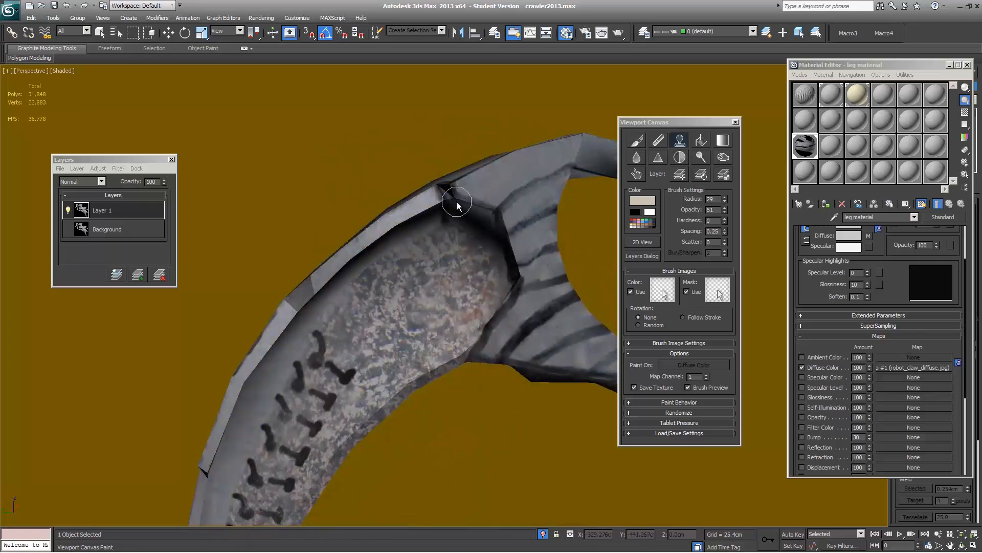
middle_click_drag(450, 201, 430, 224)
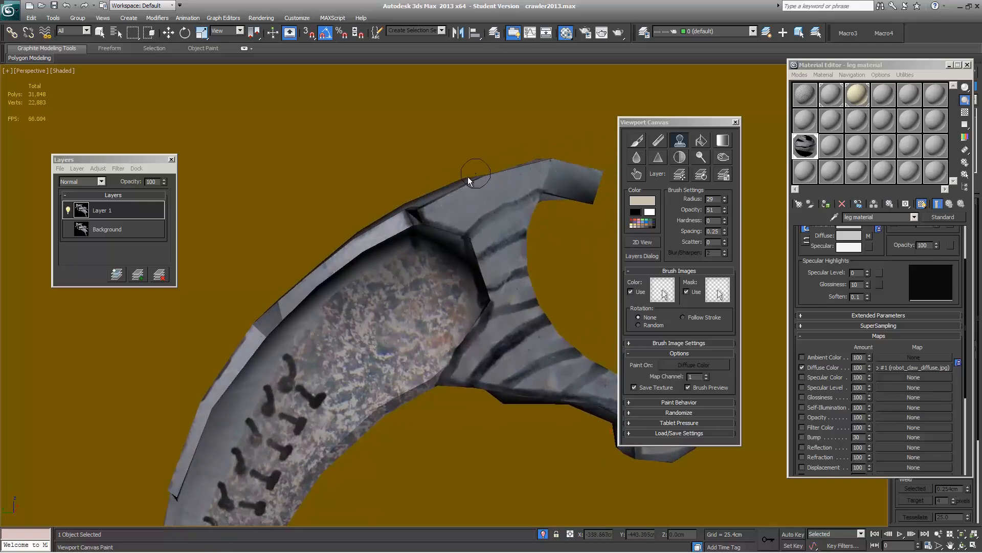
left_click(429, 207)
left_click(531, 182)
- Try the Sharpen, Contrast and Gradient painting tools and check the 2D View and Layers Dialog options
left_click(658, 157)
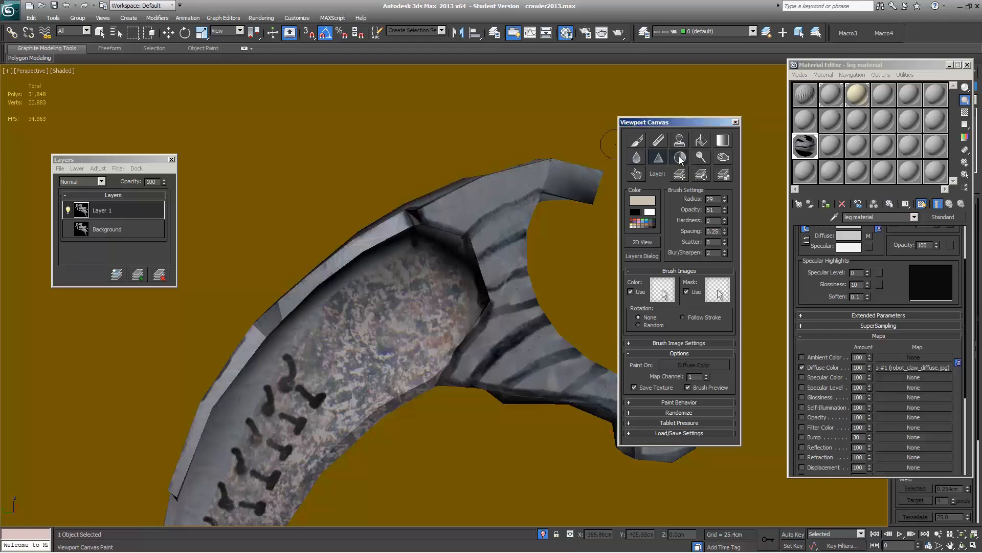
left_click(680, 159)
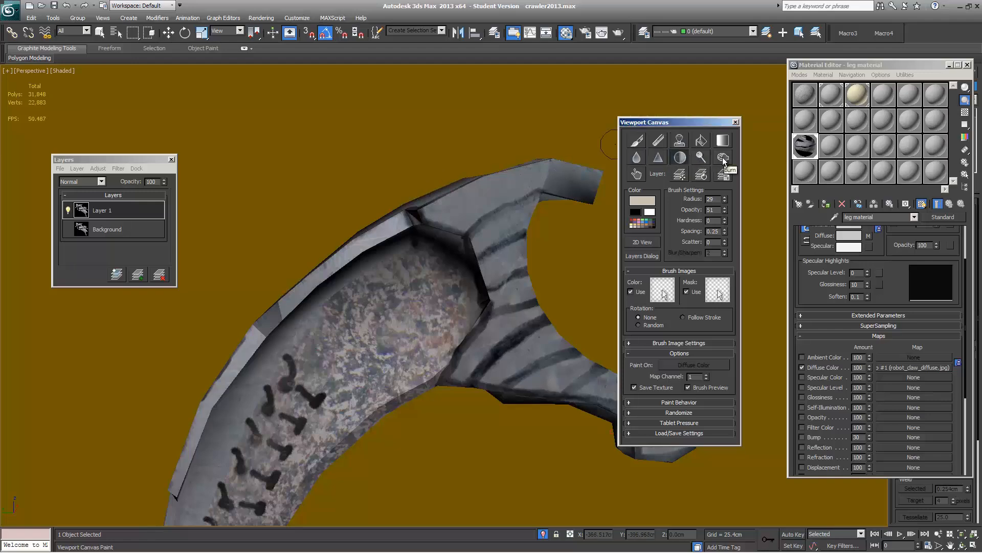
left_click(723, 140)
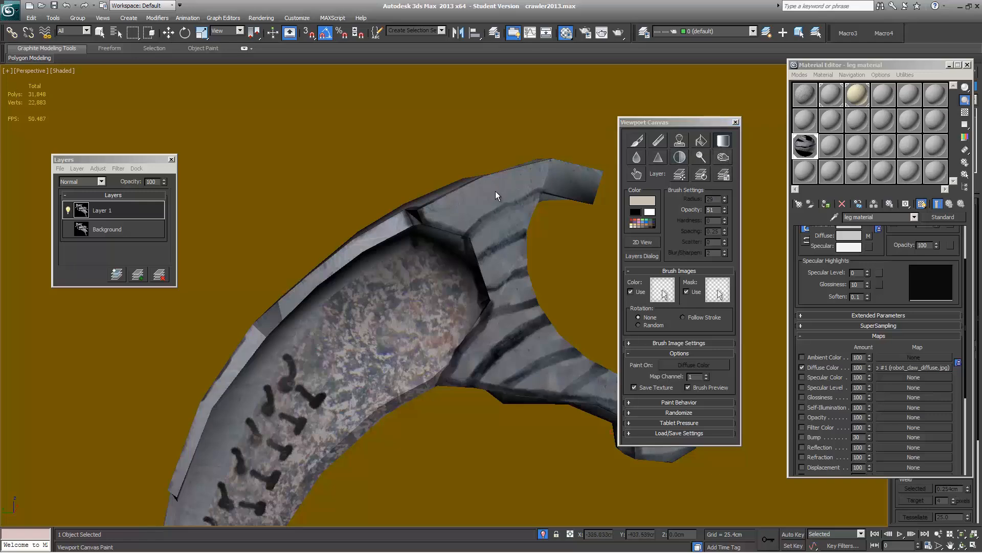
left_click_drag(495, 192, 503, 239)
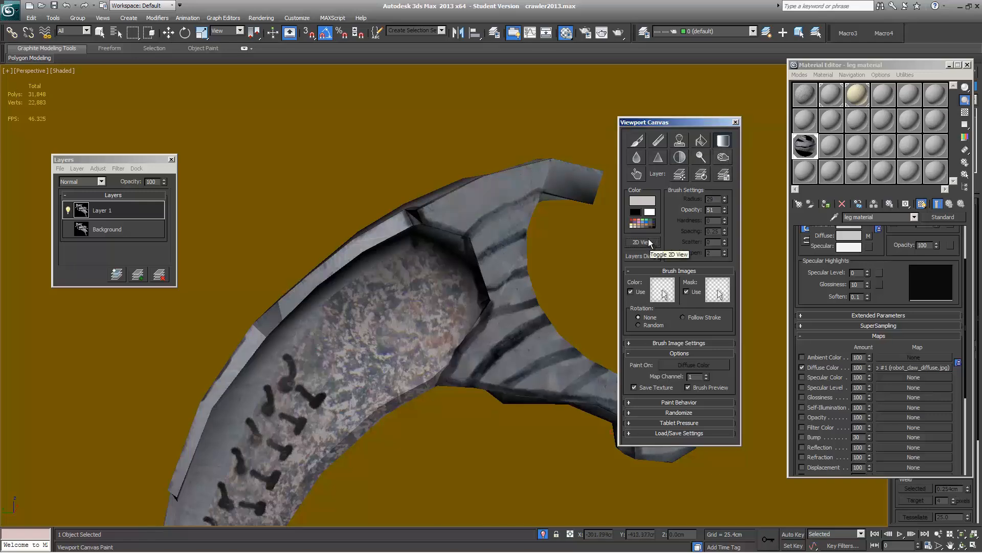
left_click(650, 241)
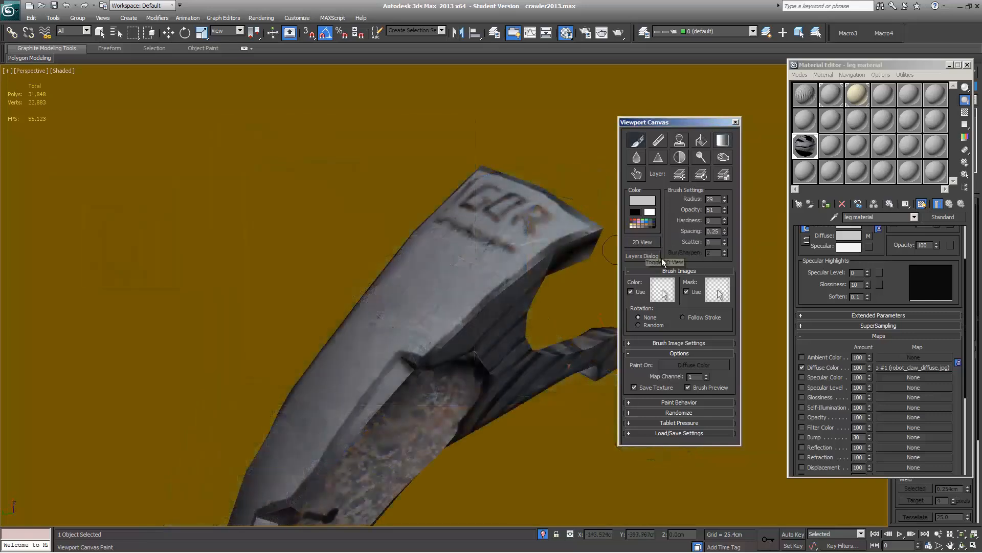
left_click(643, 256)
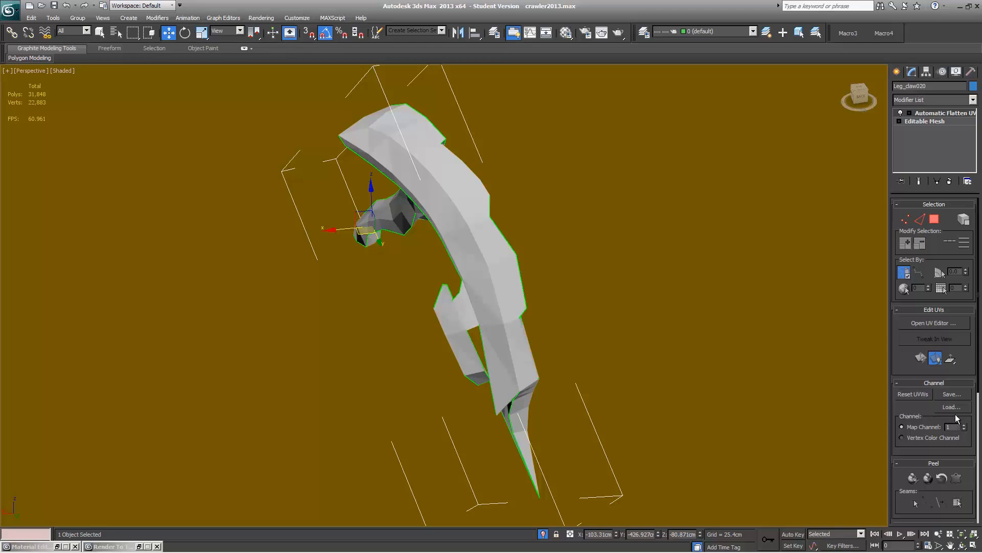
- Examine the claw's channel 1 unwrap in the UV editor without the checker background, and close the editor
left_click(930, 324)
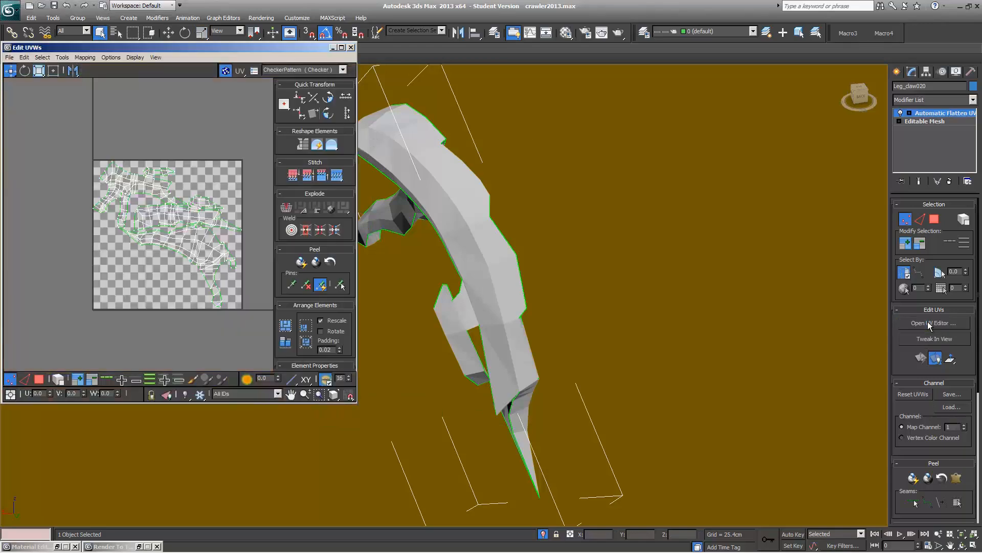
left_click(155, 58)
left_click(162, 142)
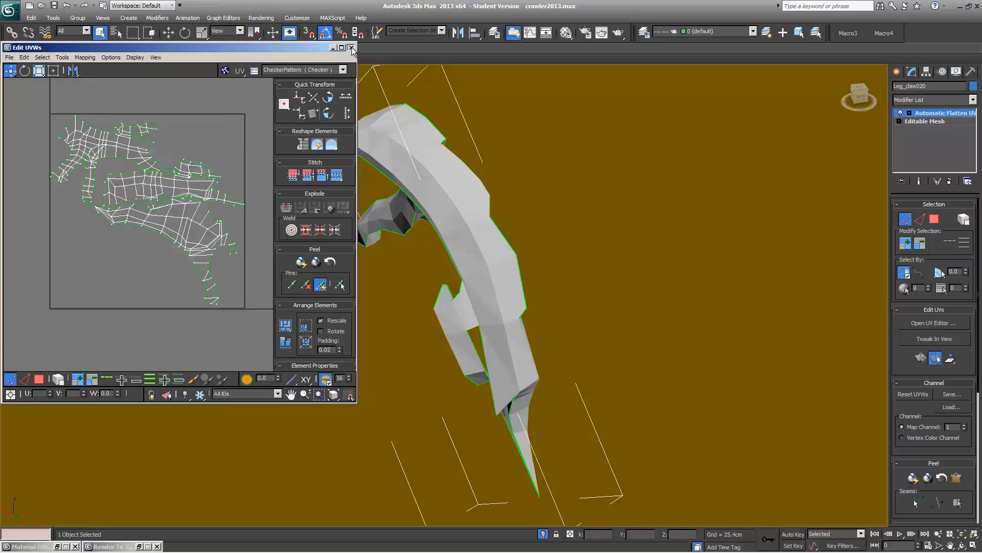
left_click(351, 47)
- Switch the claw's UV modifier to map channel 2, abandoning the changes in the modifier
left_click(964, 424)
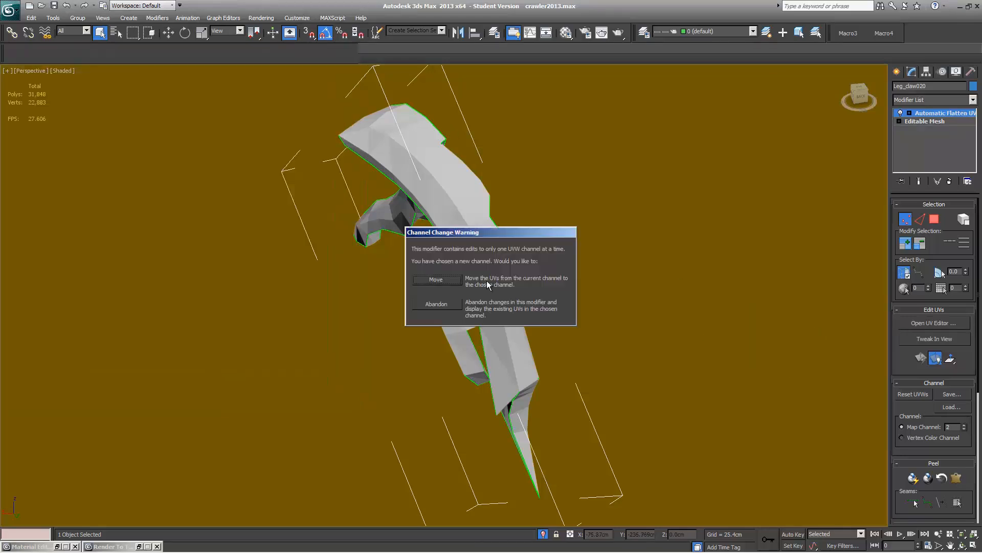
left_click_drag(483, 232, 610, 227)
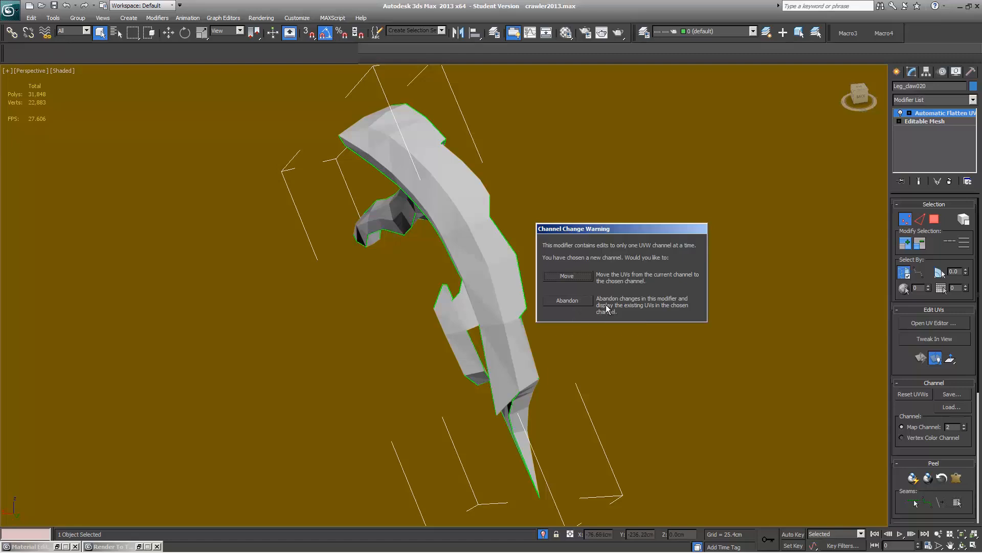
left_click(567, 300)
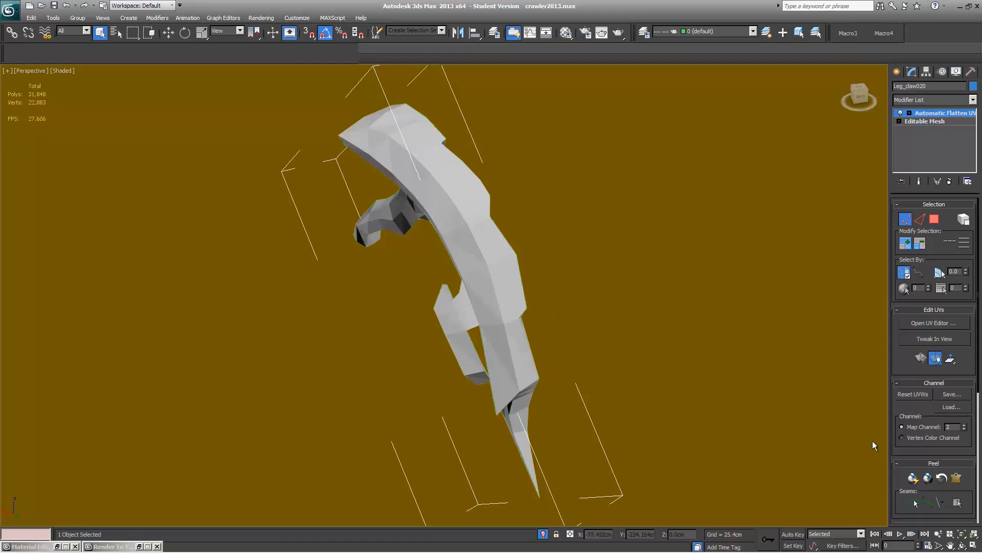
- Examine the claw's channel 2 unwrap in the UV editor, including all of its vertices
left_click(925, 322)
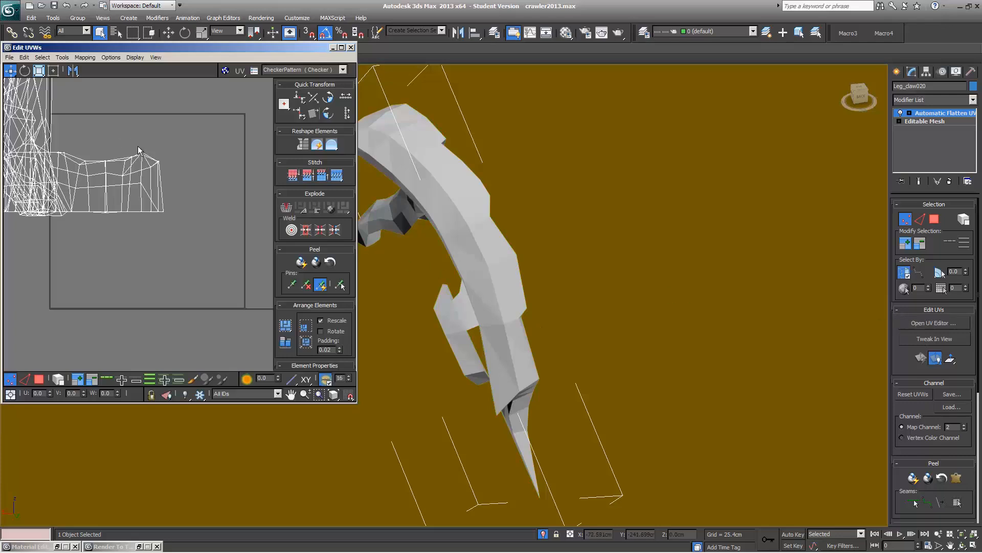
middle_click_drag(136, 141, 204, 217)
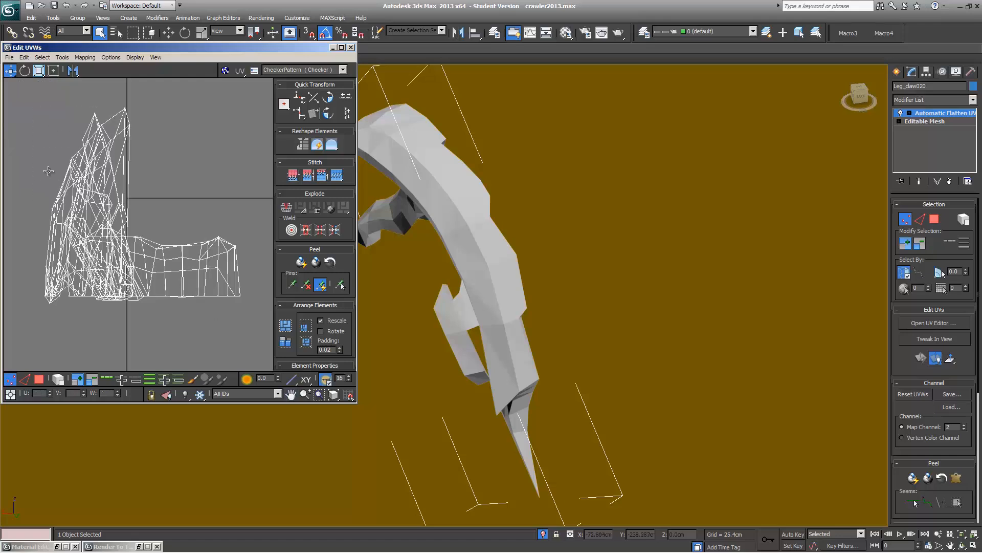
left_click_drag(15, 92, 253, 343)
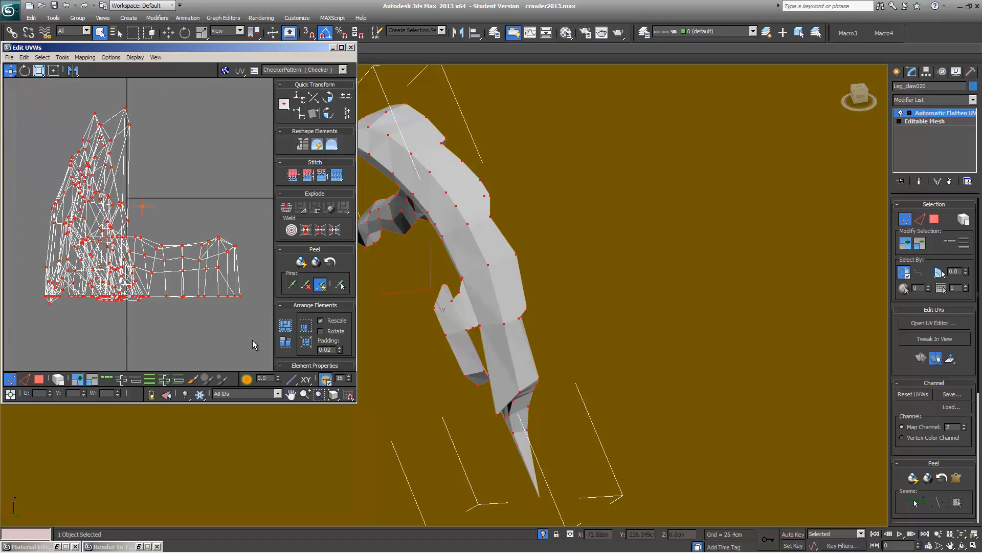
left_click(254, 343)
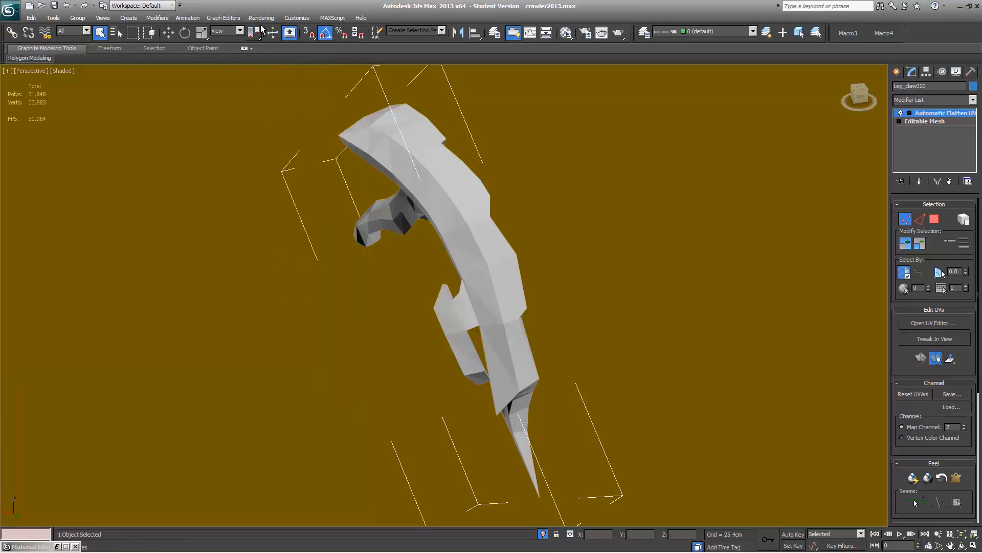
- Open Render To Texture with the claw's existing mapping channel 1, and return its UV modifier to map channel 1, abandoning the changes
left_click(261, 17)
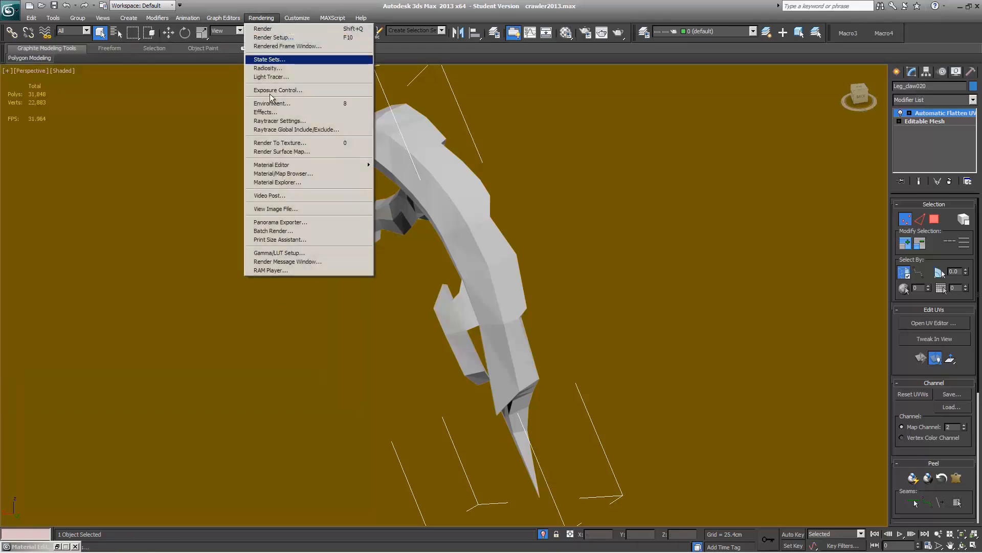
left_click(280, 142)
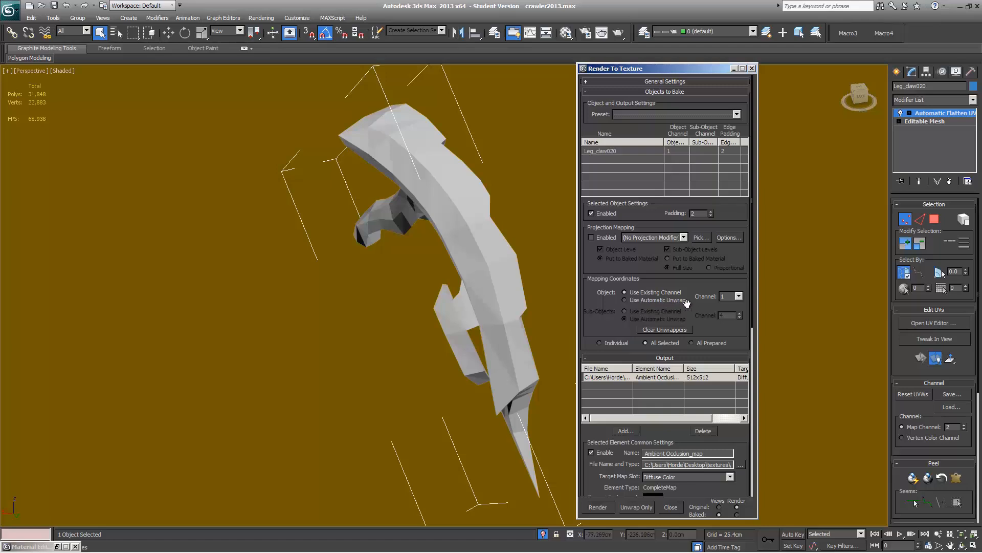
left_click(738, 296)
left_click(737, 297)
left_click(735, 305)
left_click(964, 430)
left_click(462, 310)
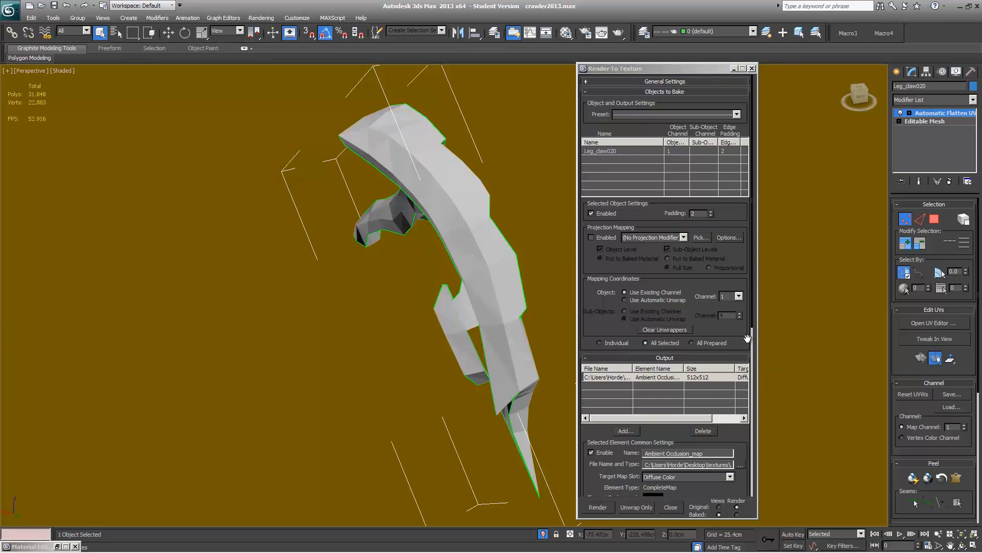
- Delete the ambient occlusion output element and check LightingMap among the available texture elements without adding it
left_click(703, 430)
left_click(626, 430)
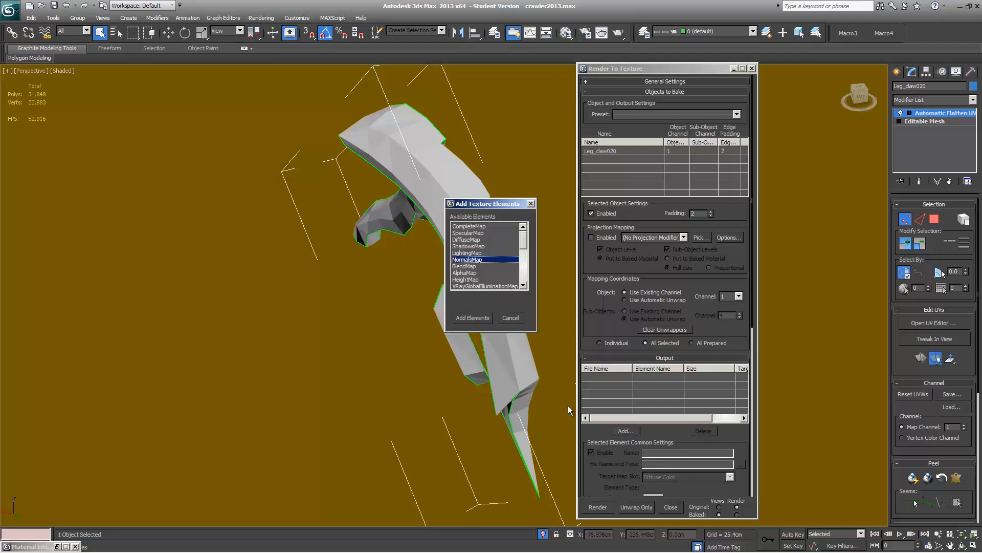
left_click(474, 247)
left_click(475, 252)
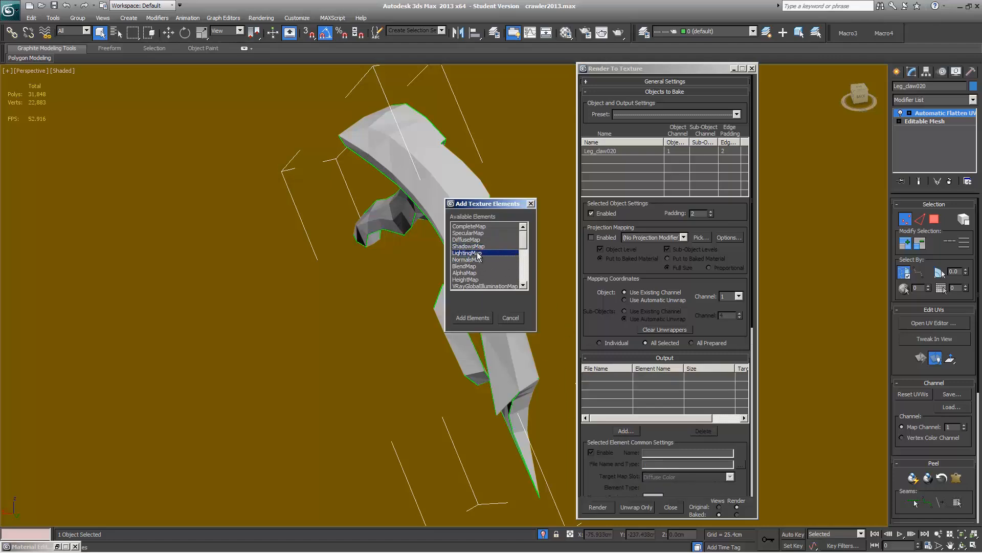
left_click(511, 318)
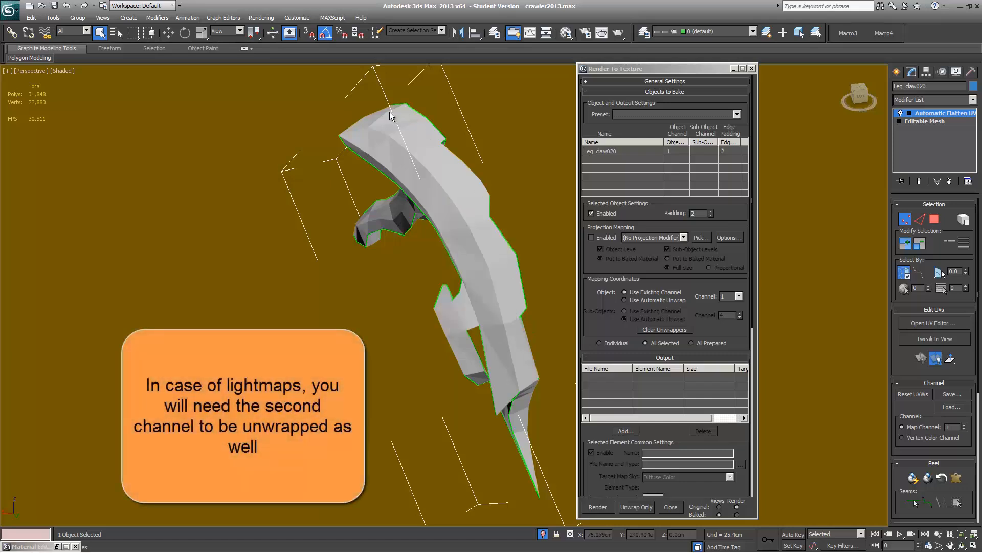